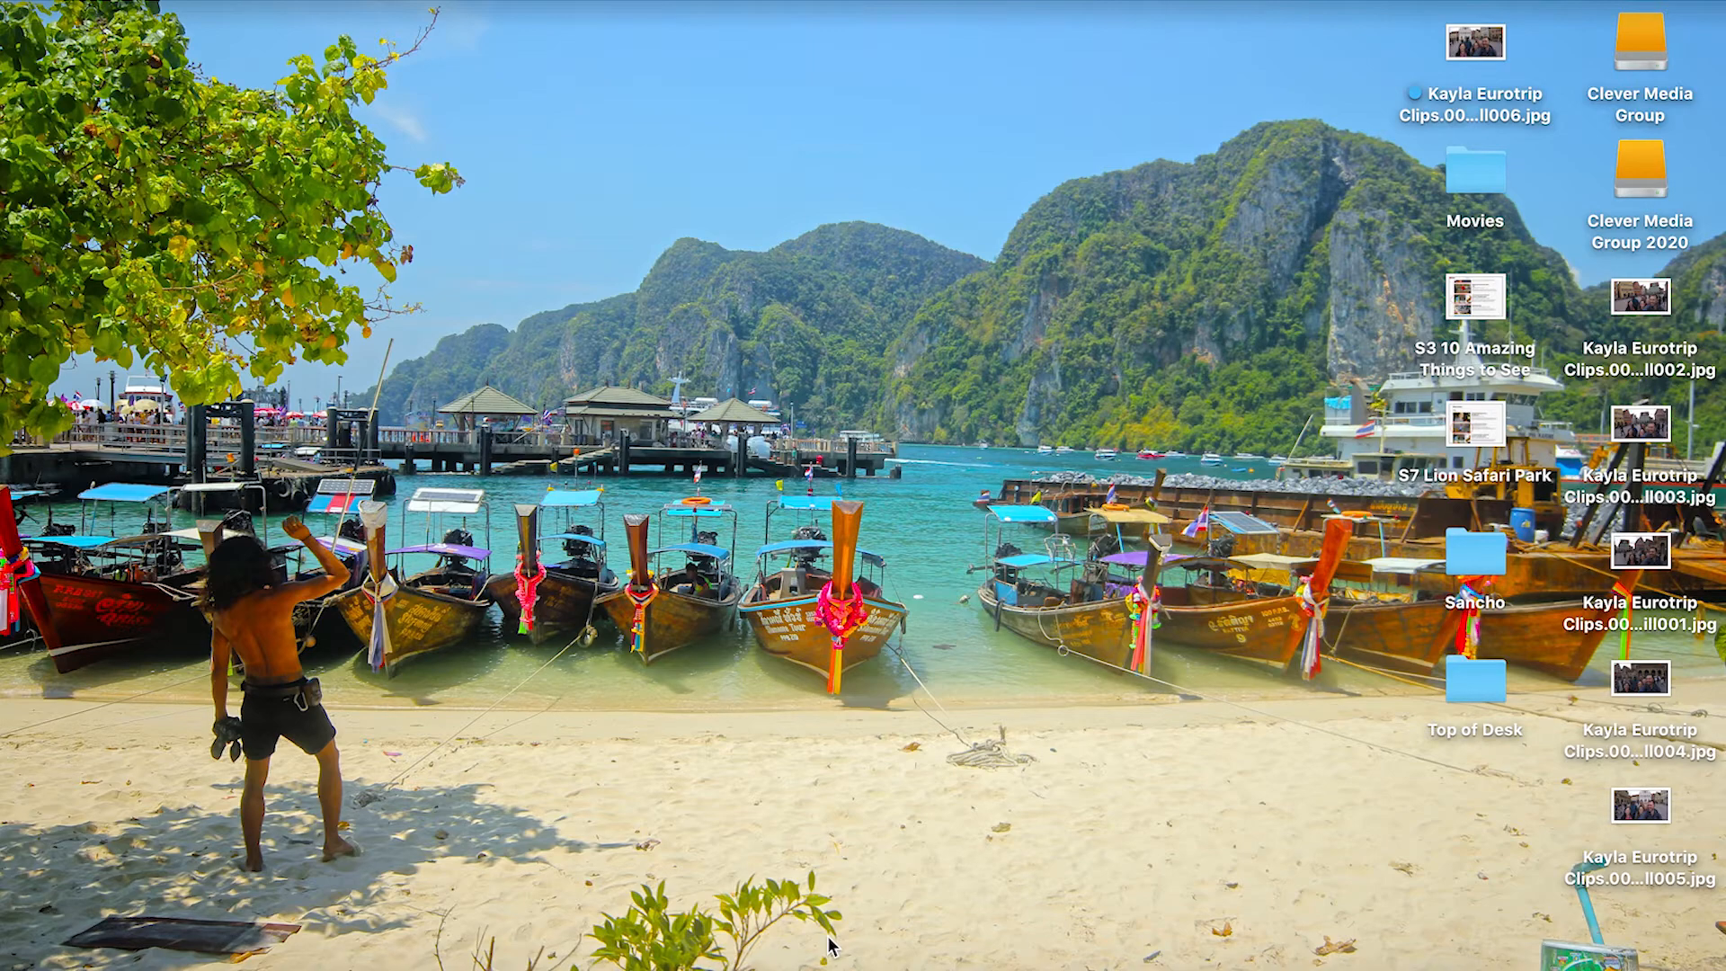
Switch to Premiere Pro, open the show-us-your-brews-ep-5-maui clip in the Source monitor, and play up to its Lahaina map animation.
left_click(545, 935)
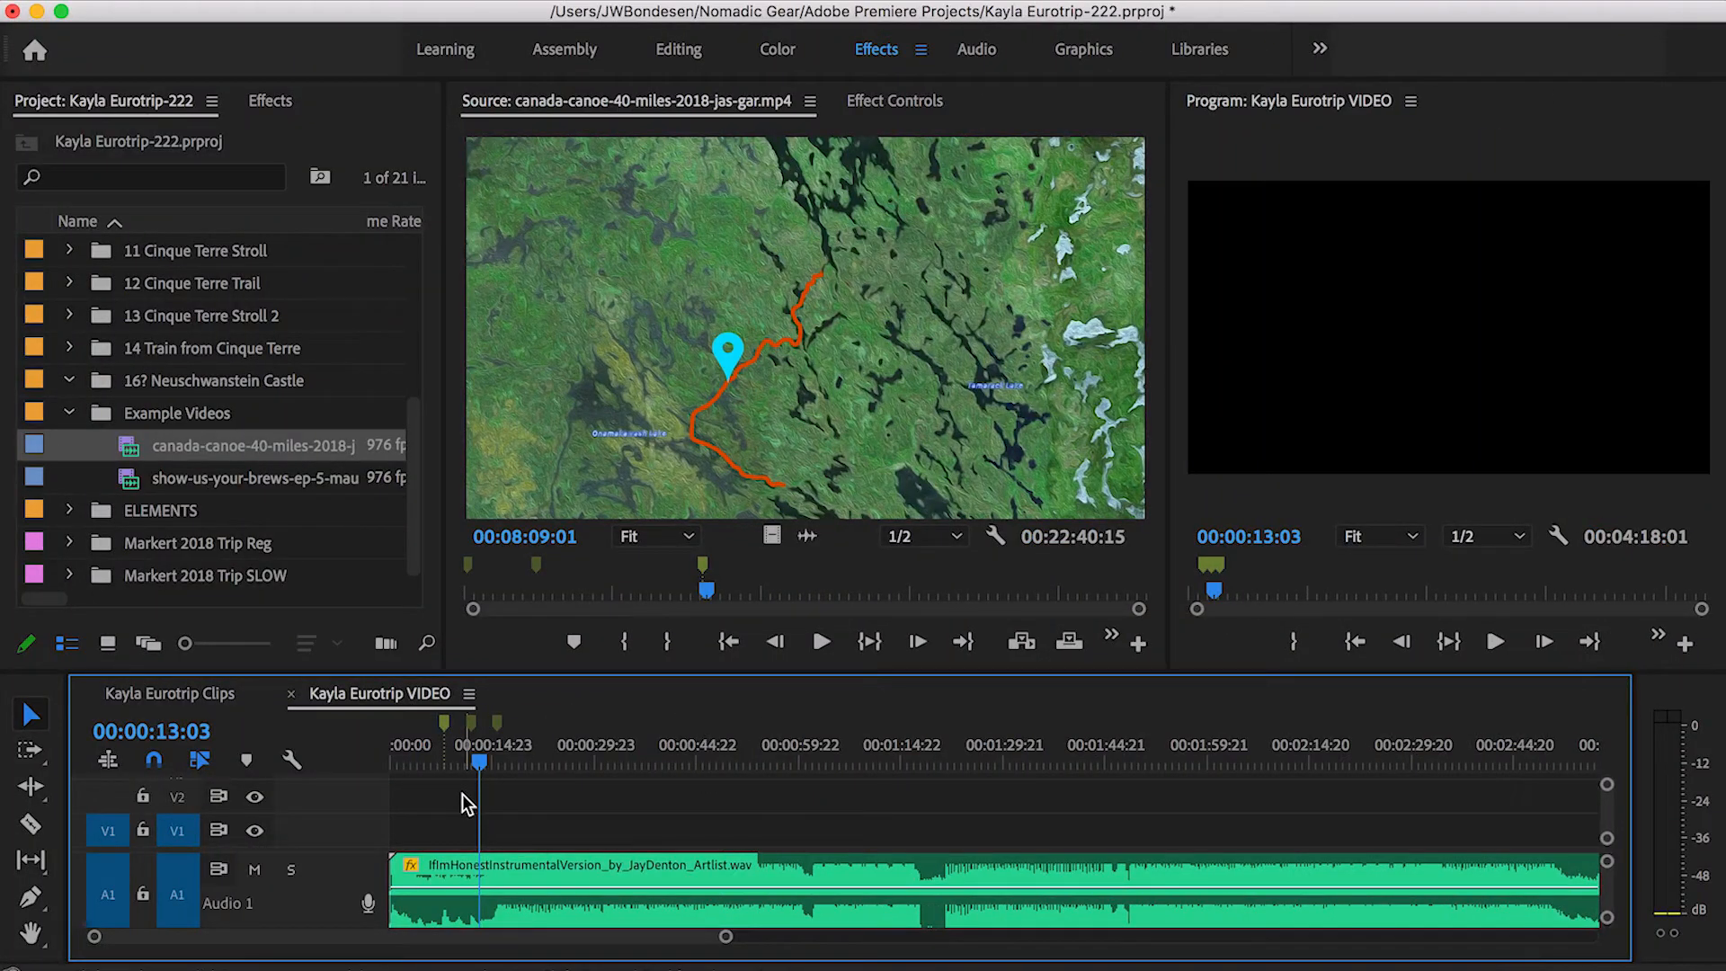
double_click(129, 481)
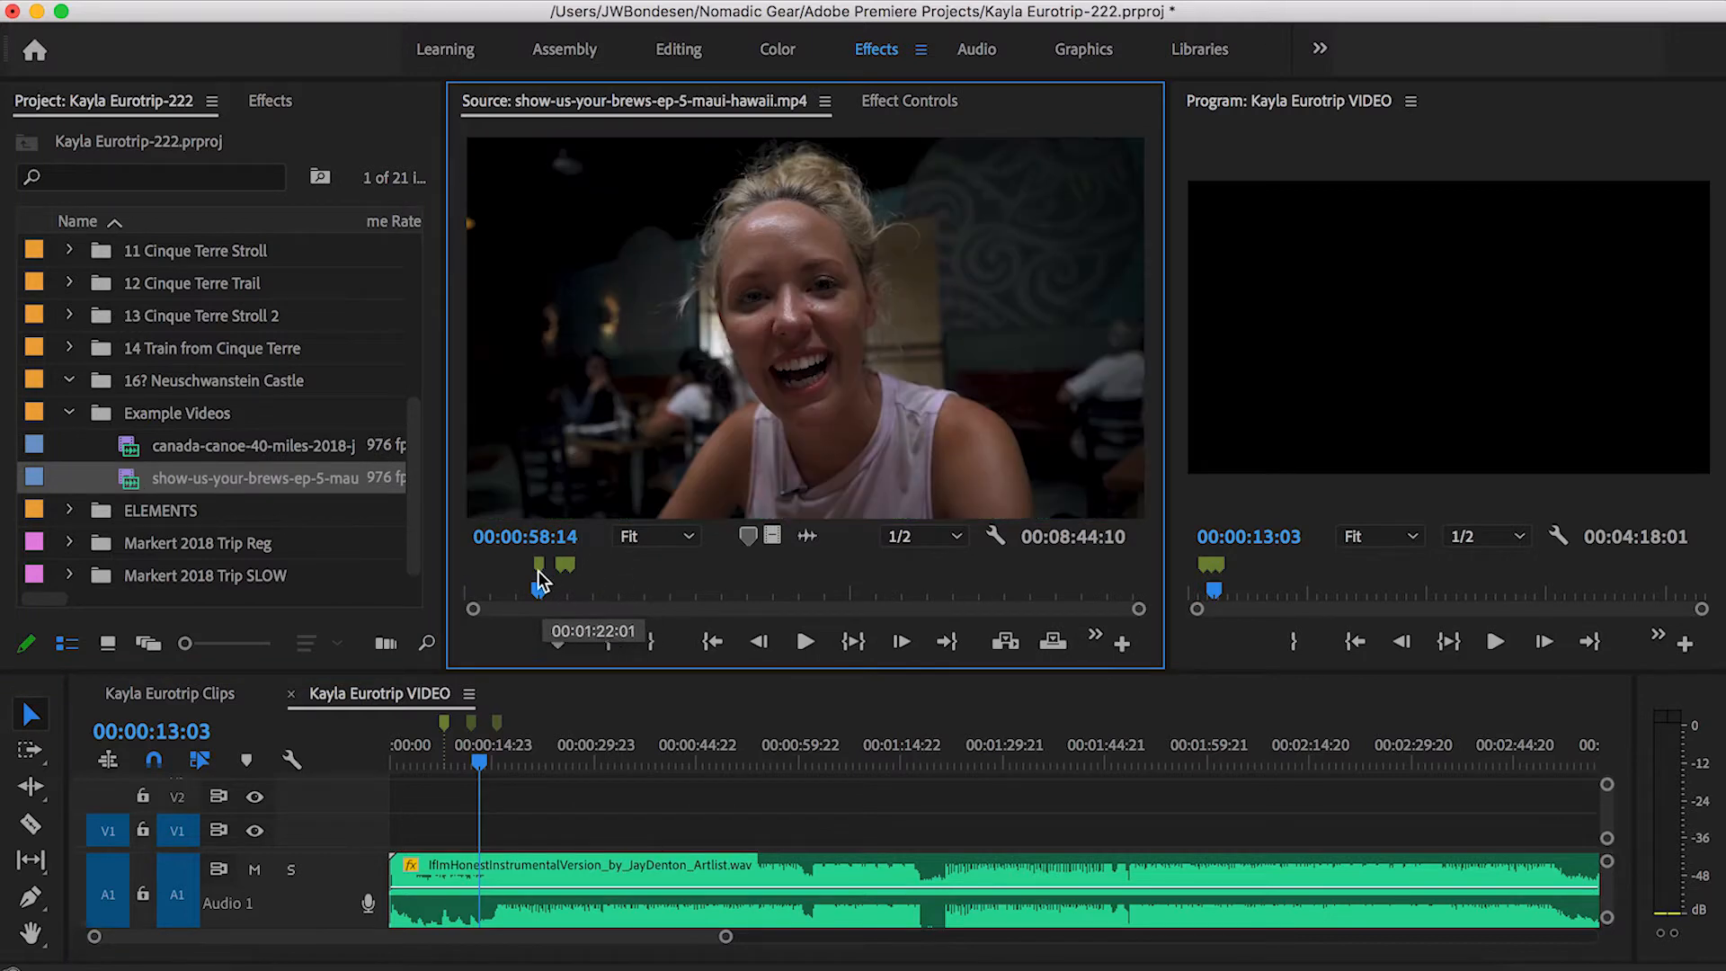
key("space")
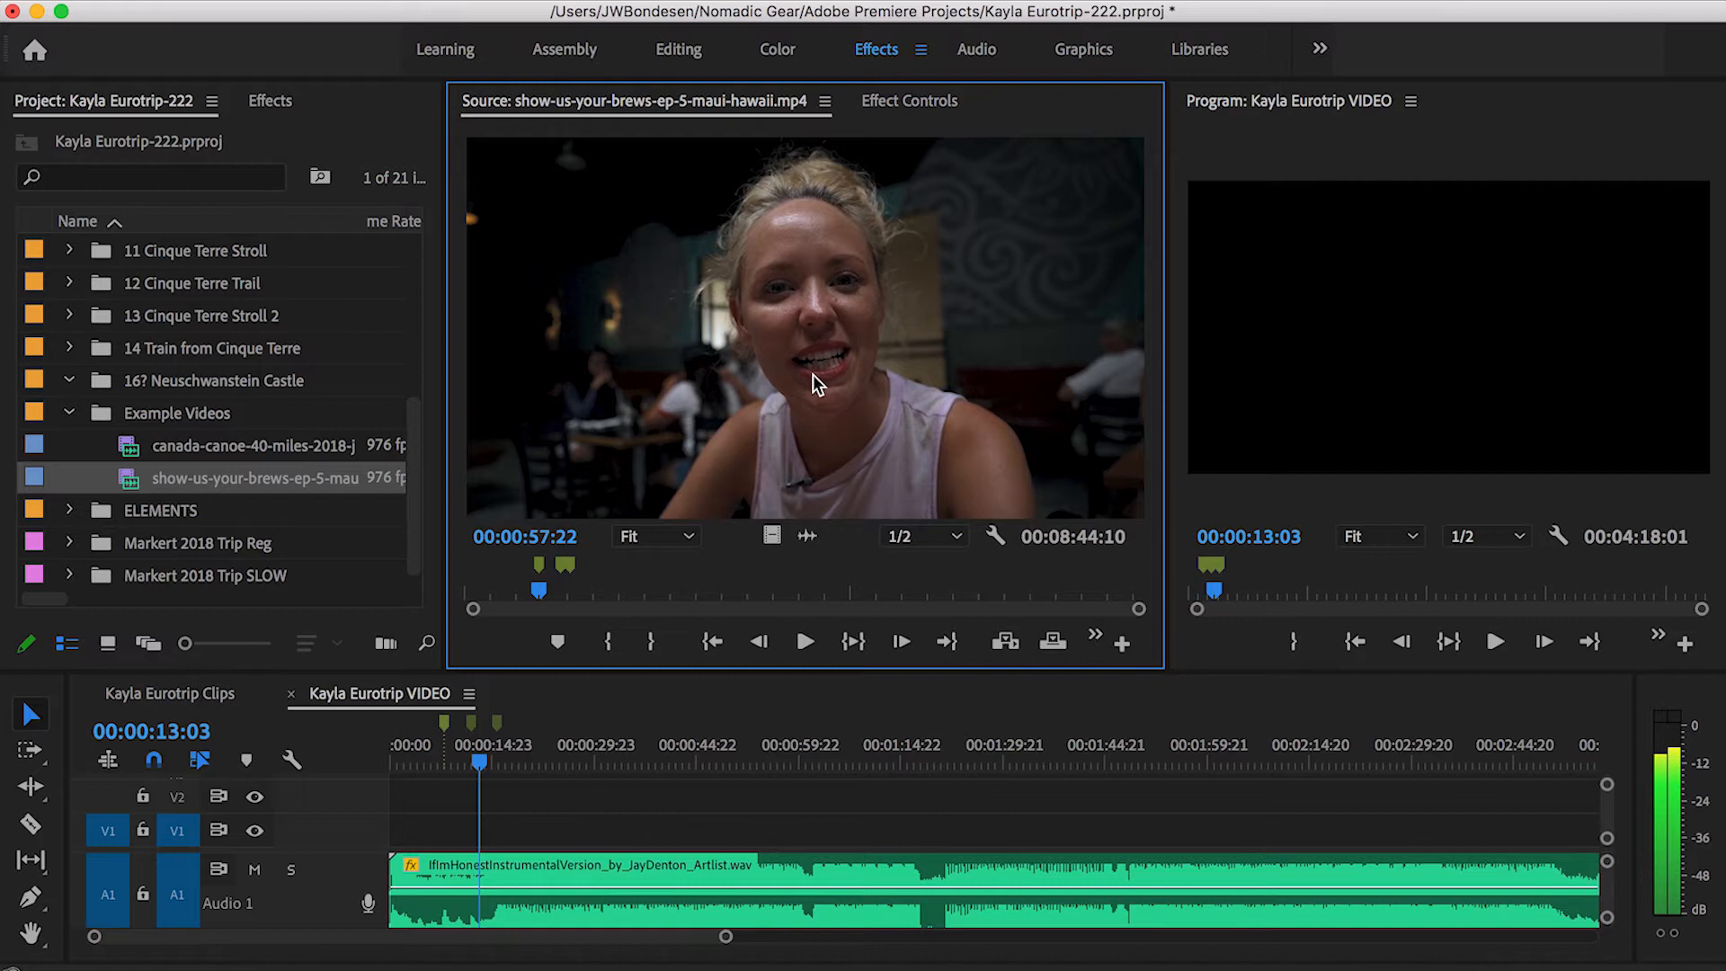
key("space")
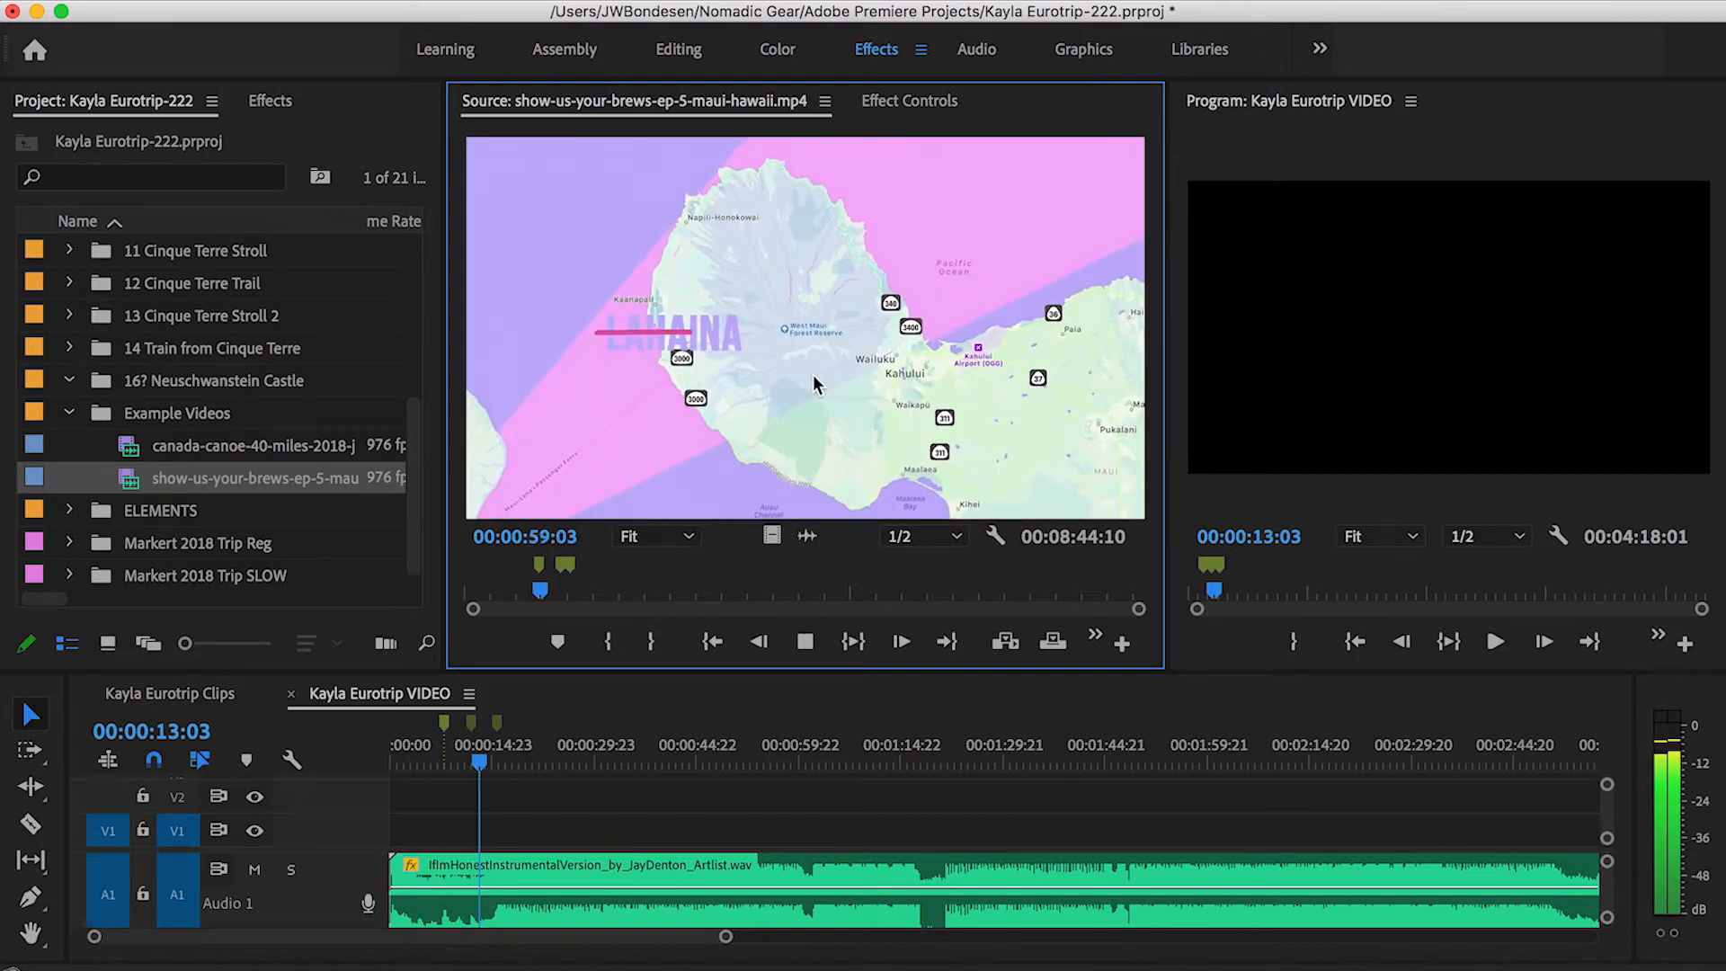
key("space")
key("j")
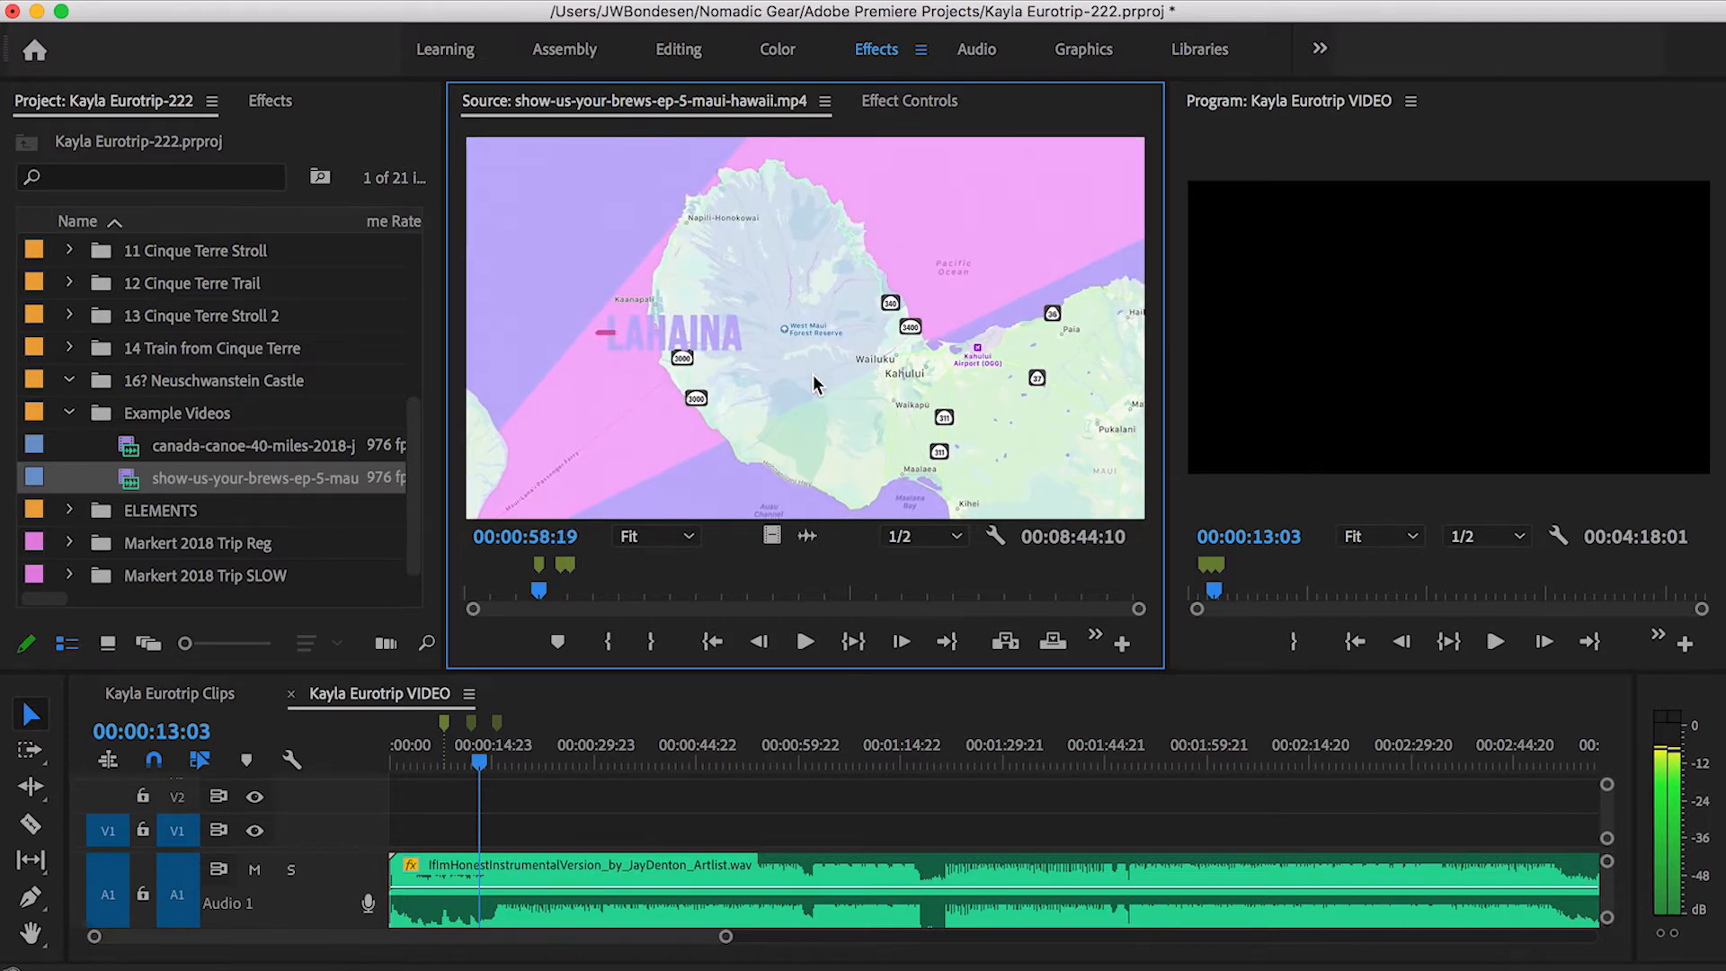
key("space")
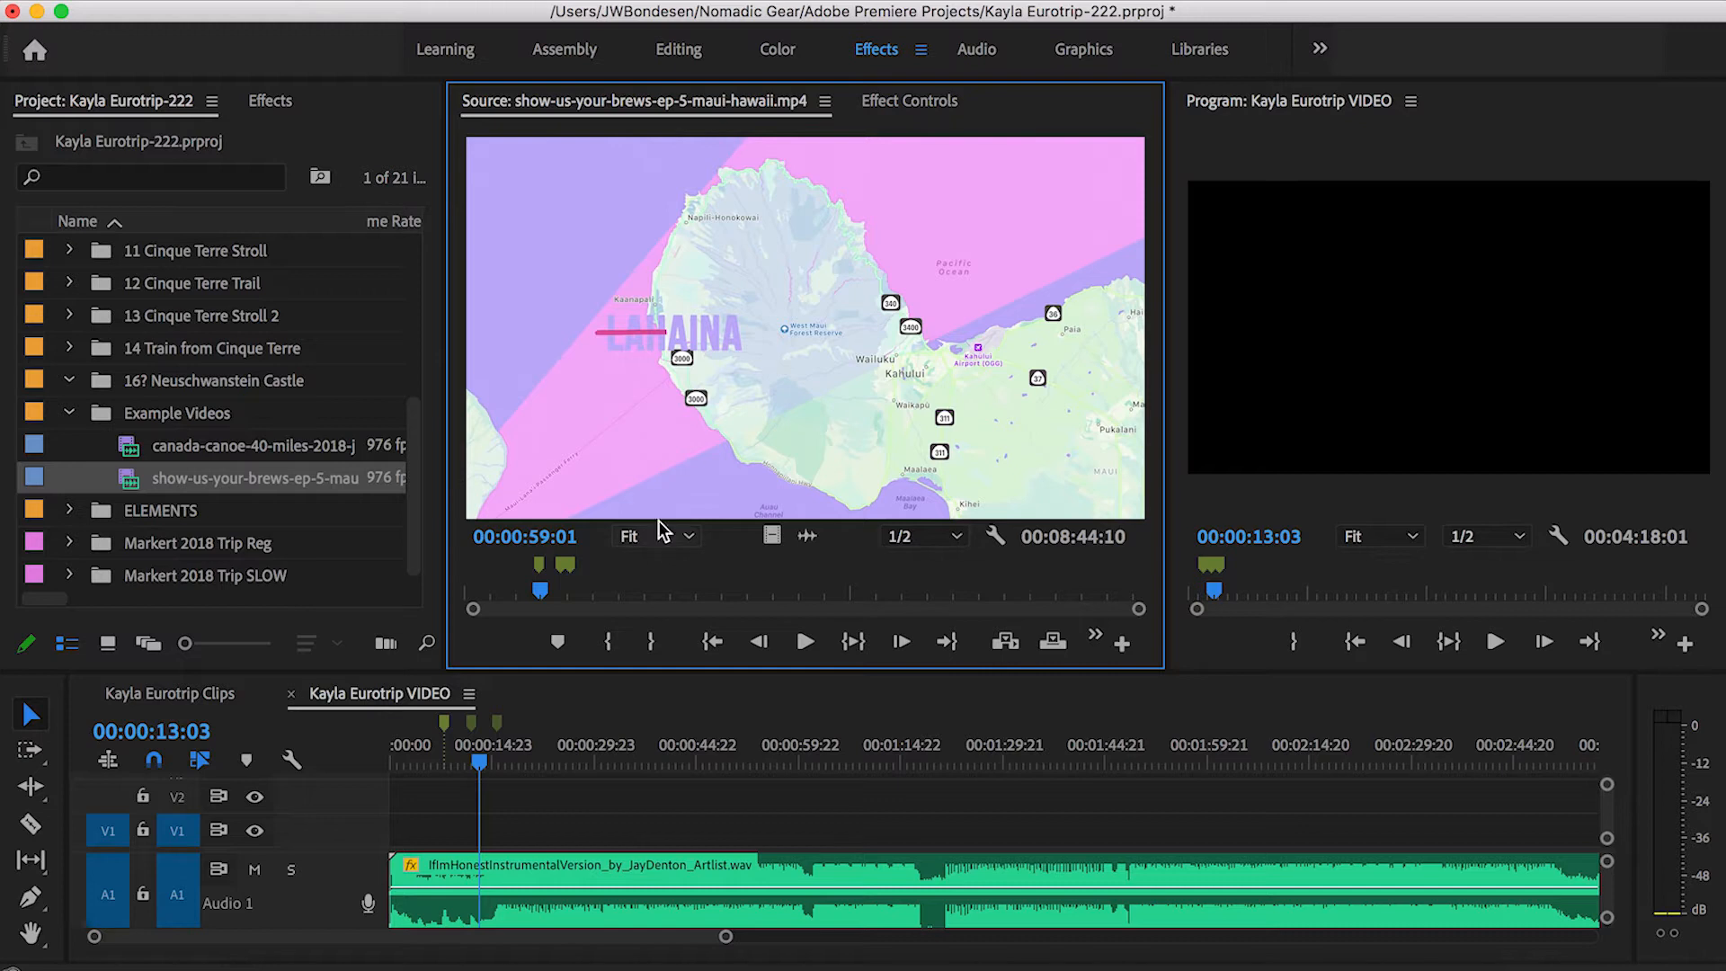
Go back to just before the Lahaina map and replay the animation past the Kahana title.
key("Left")
key("Left")
key("Left")
key("Left")
key("Left")
key("Left")
key("Left")
key("Left")
key("Left")
key("Left")
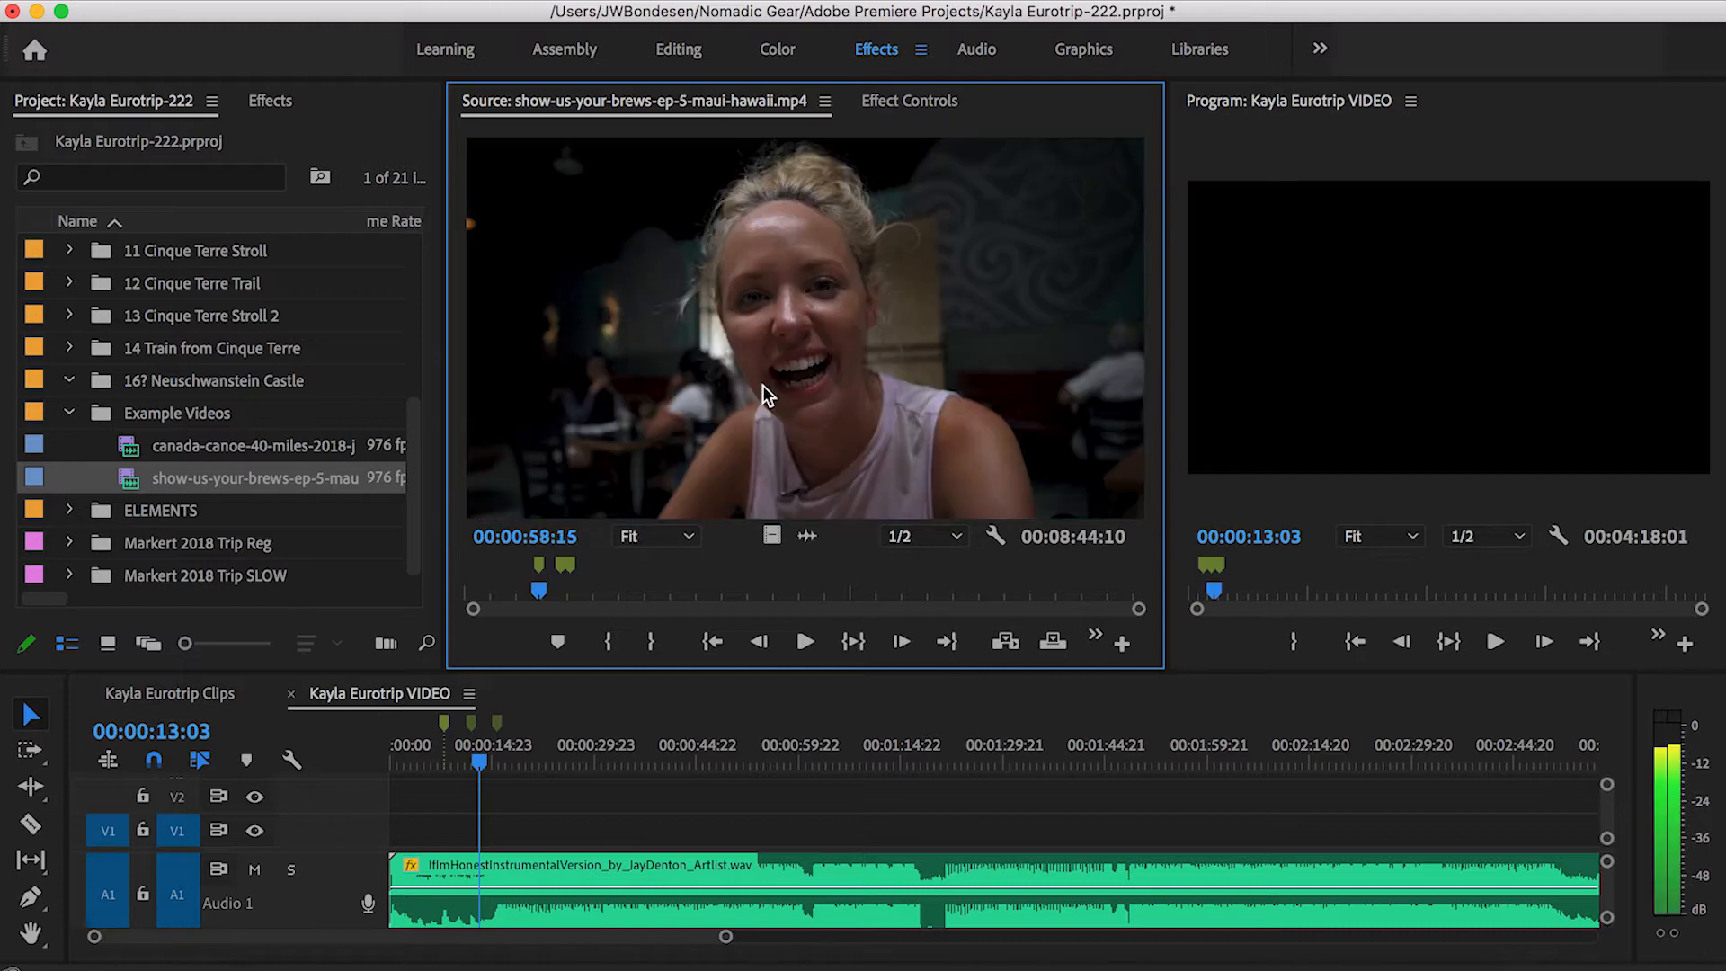
key("space")
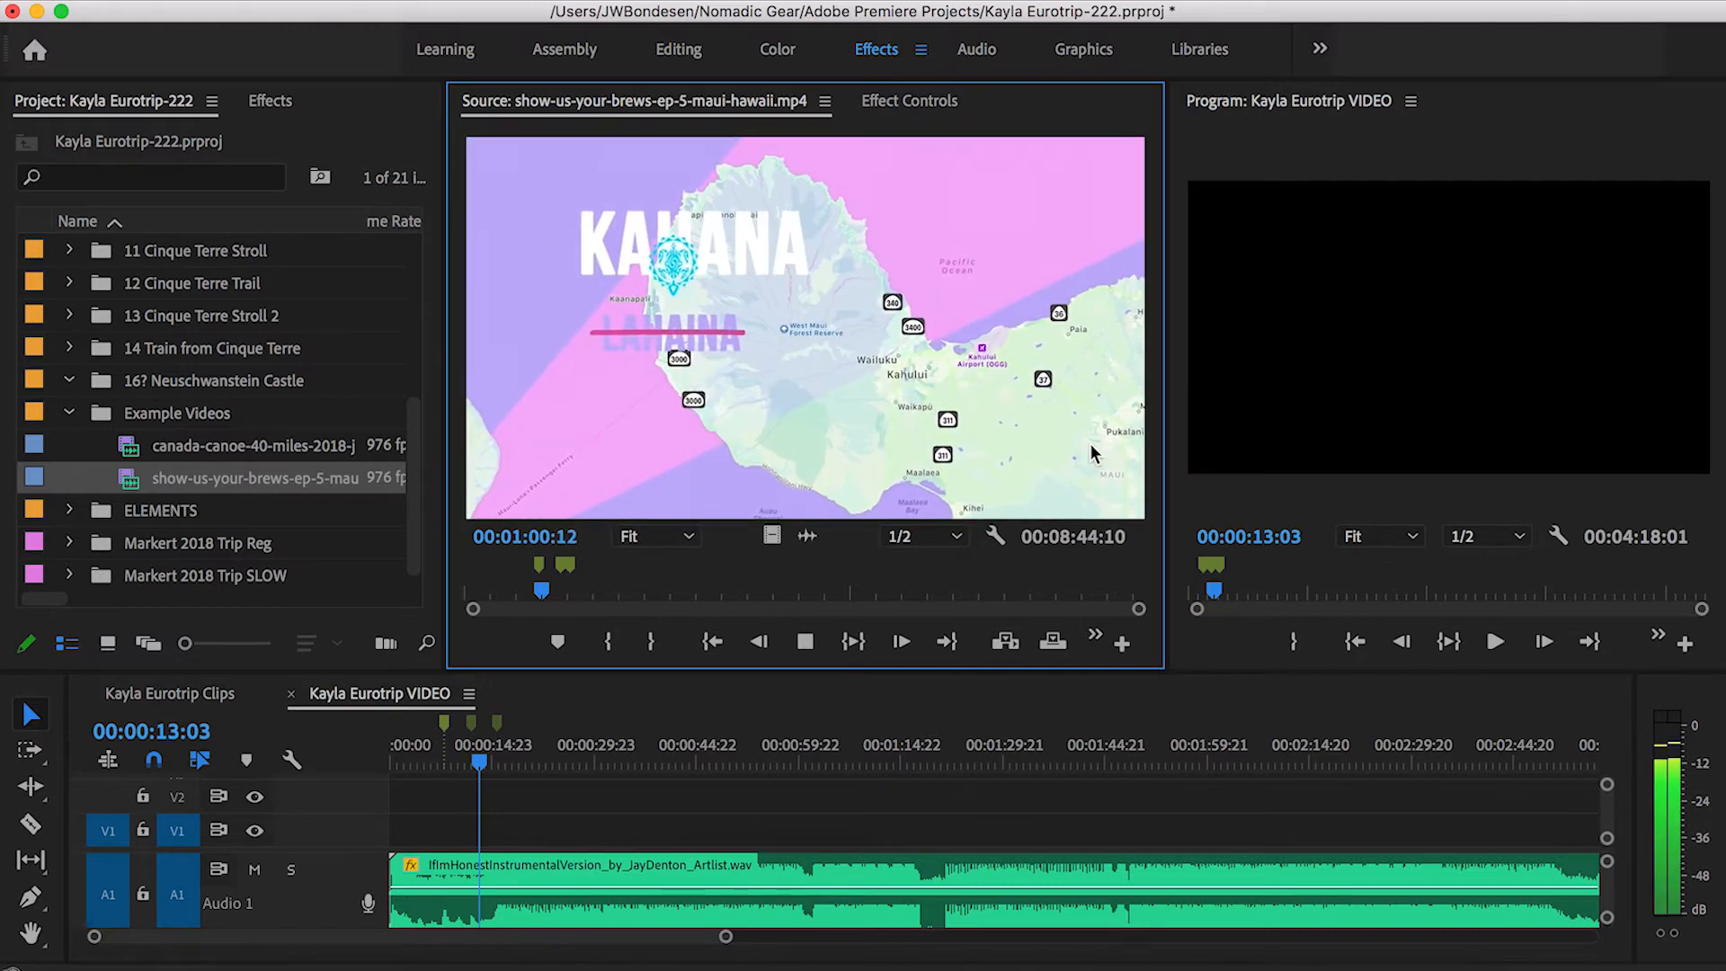
key("space")
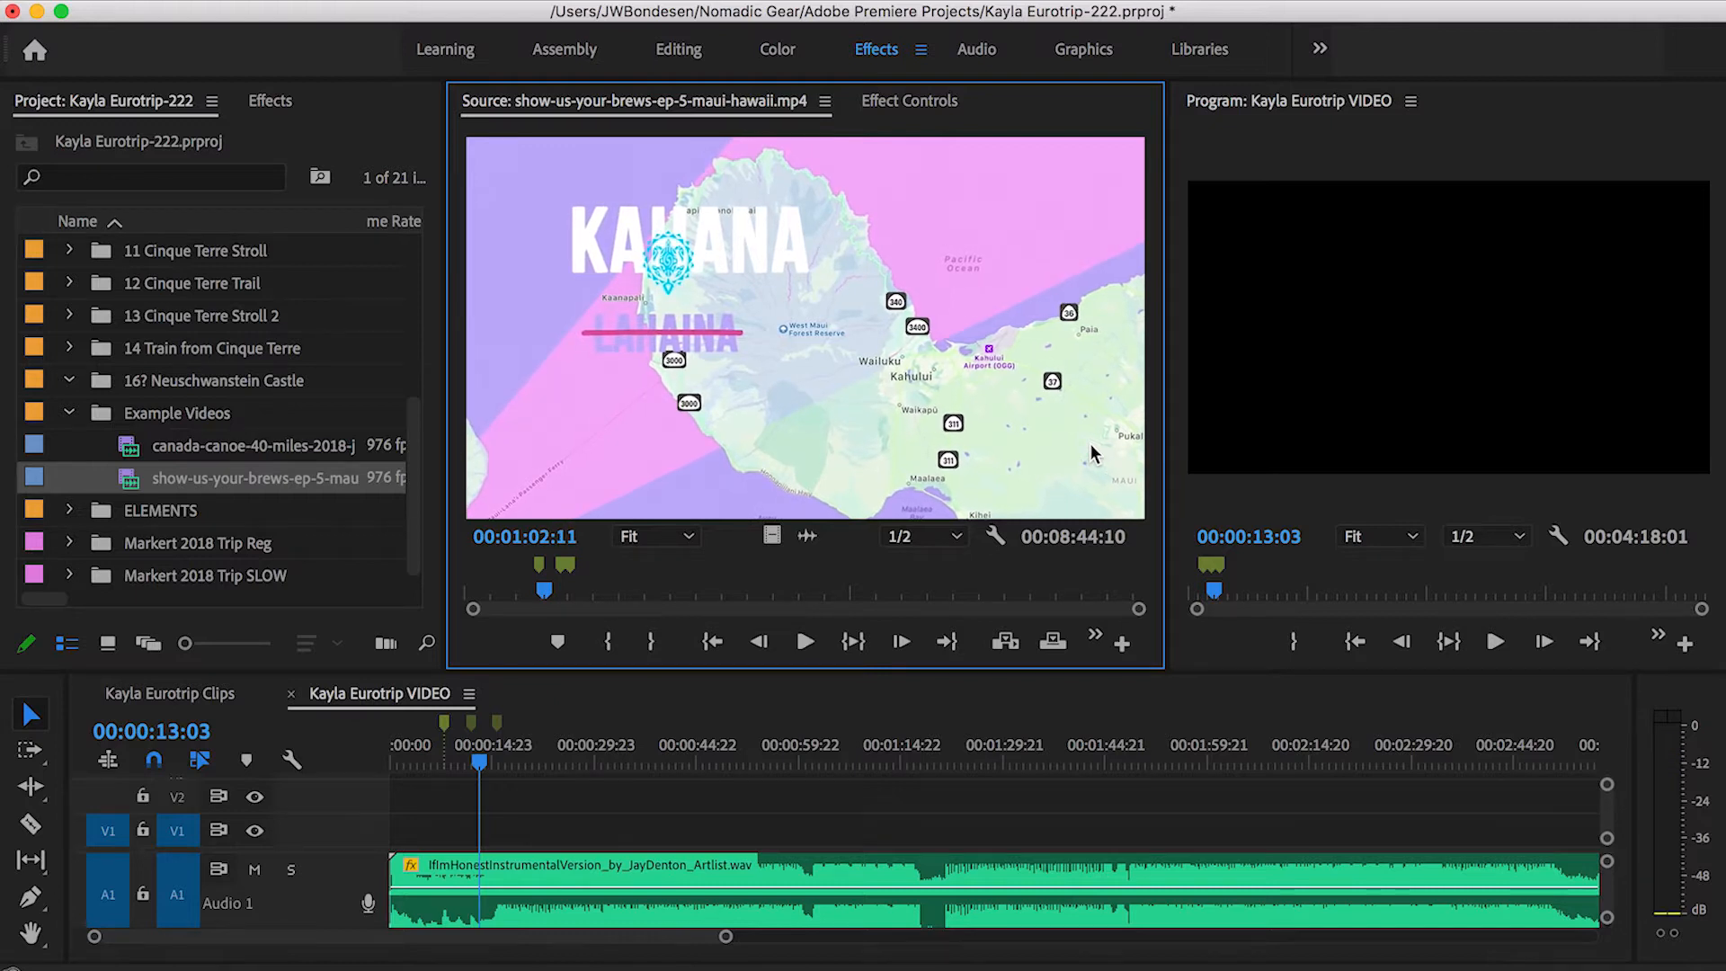
Step back through the finished Kahana map frames, then rewind to the driving shot and replay the lead-in to the map.
key("Left")
key("Left")
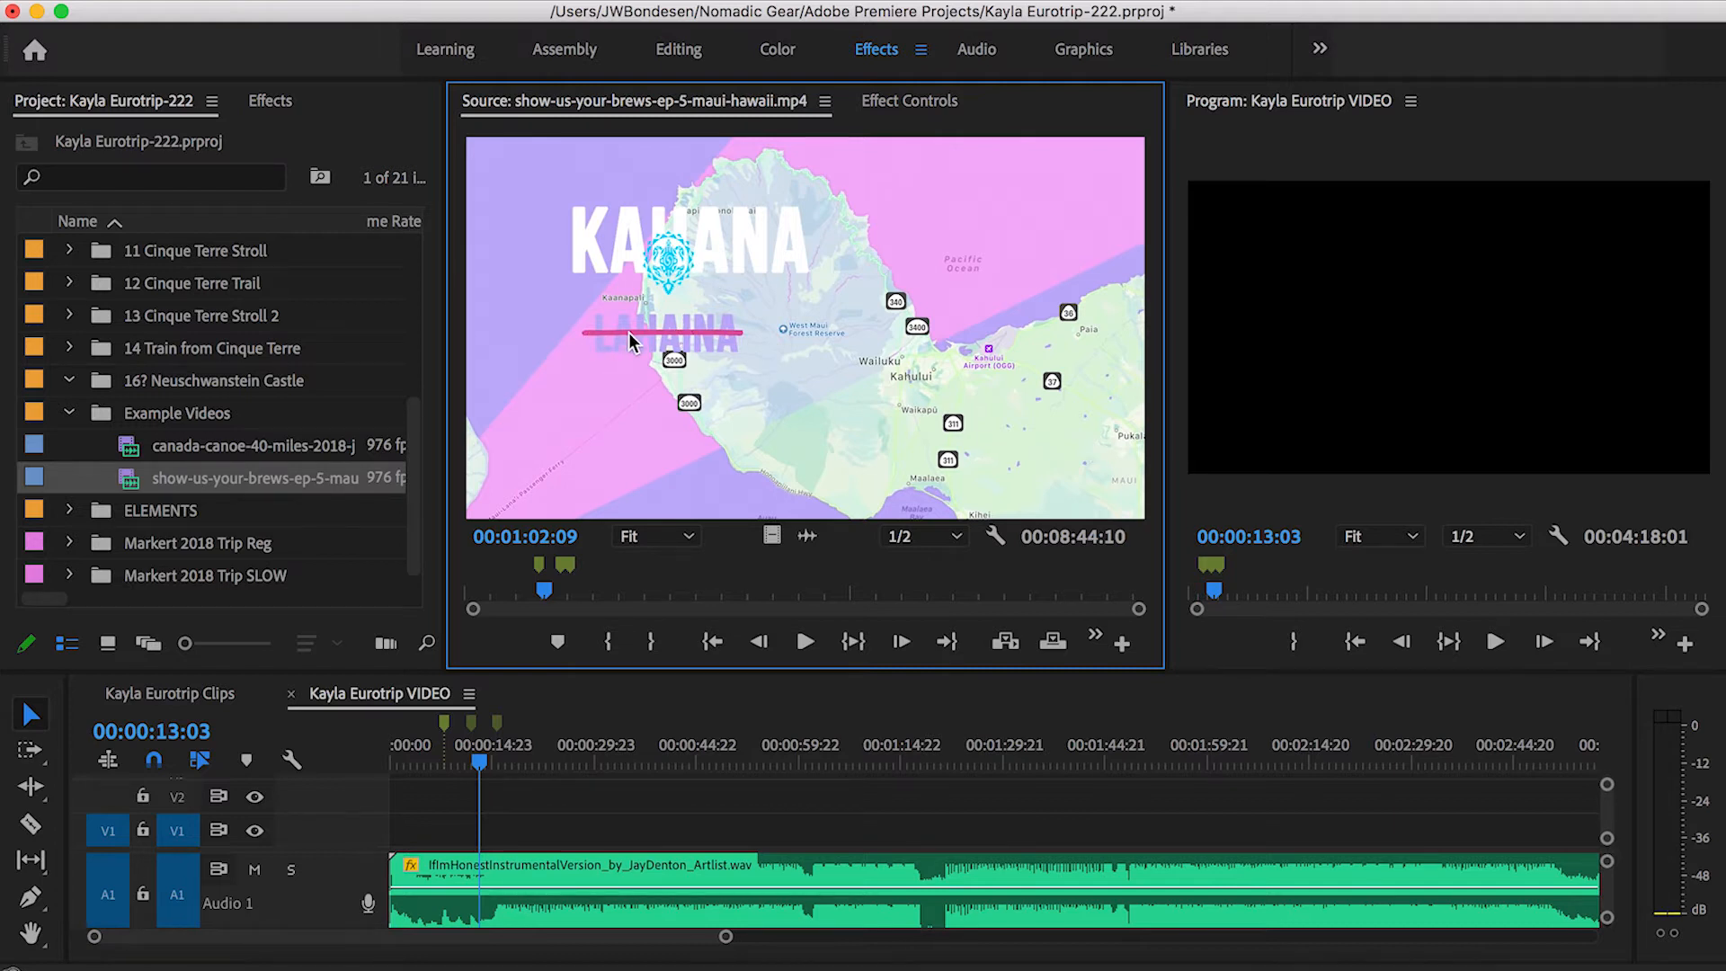
key("Left")
key("Left")
key("Left")
key("Left")
key("Left")
key("Left")
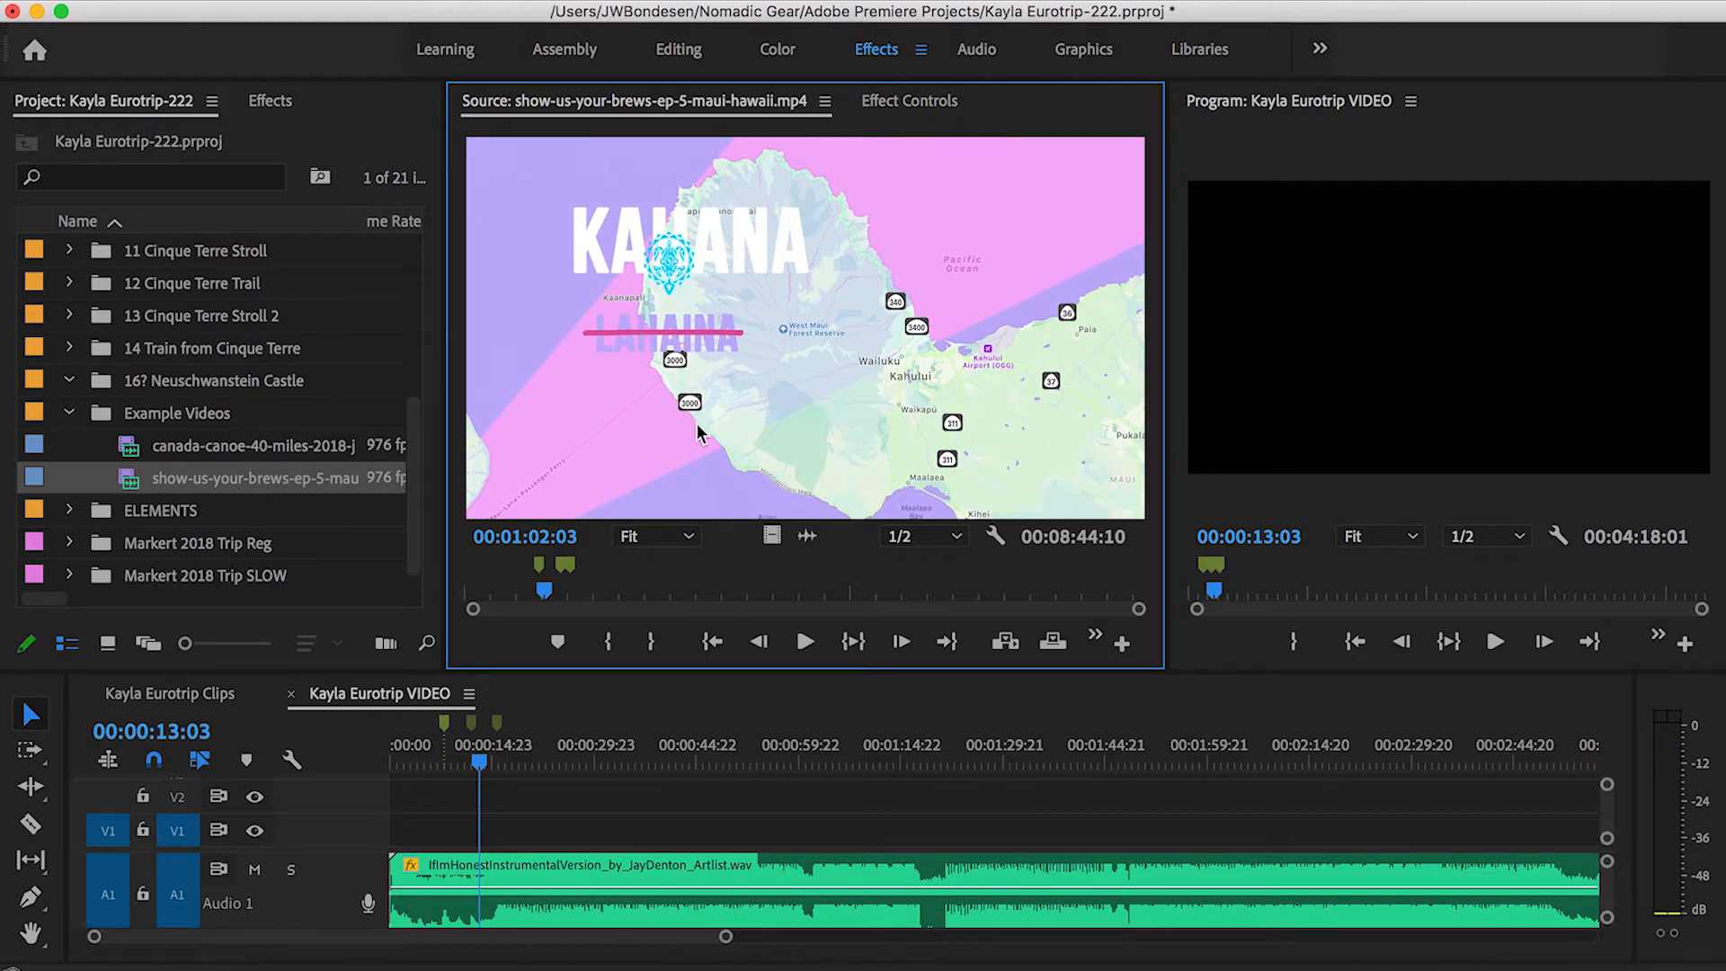
key("Left")
key("Left")
key("Left")
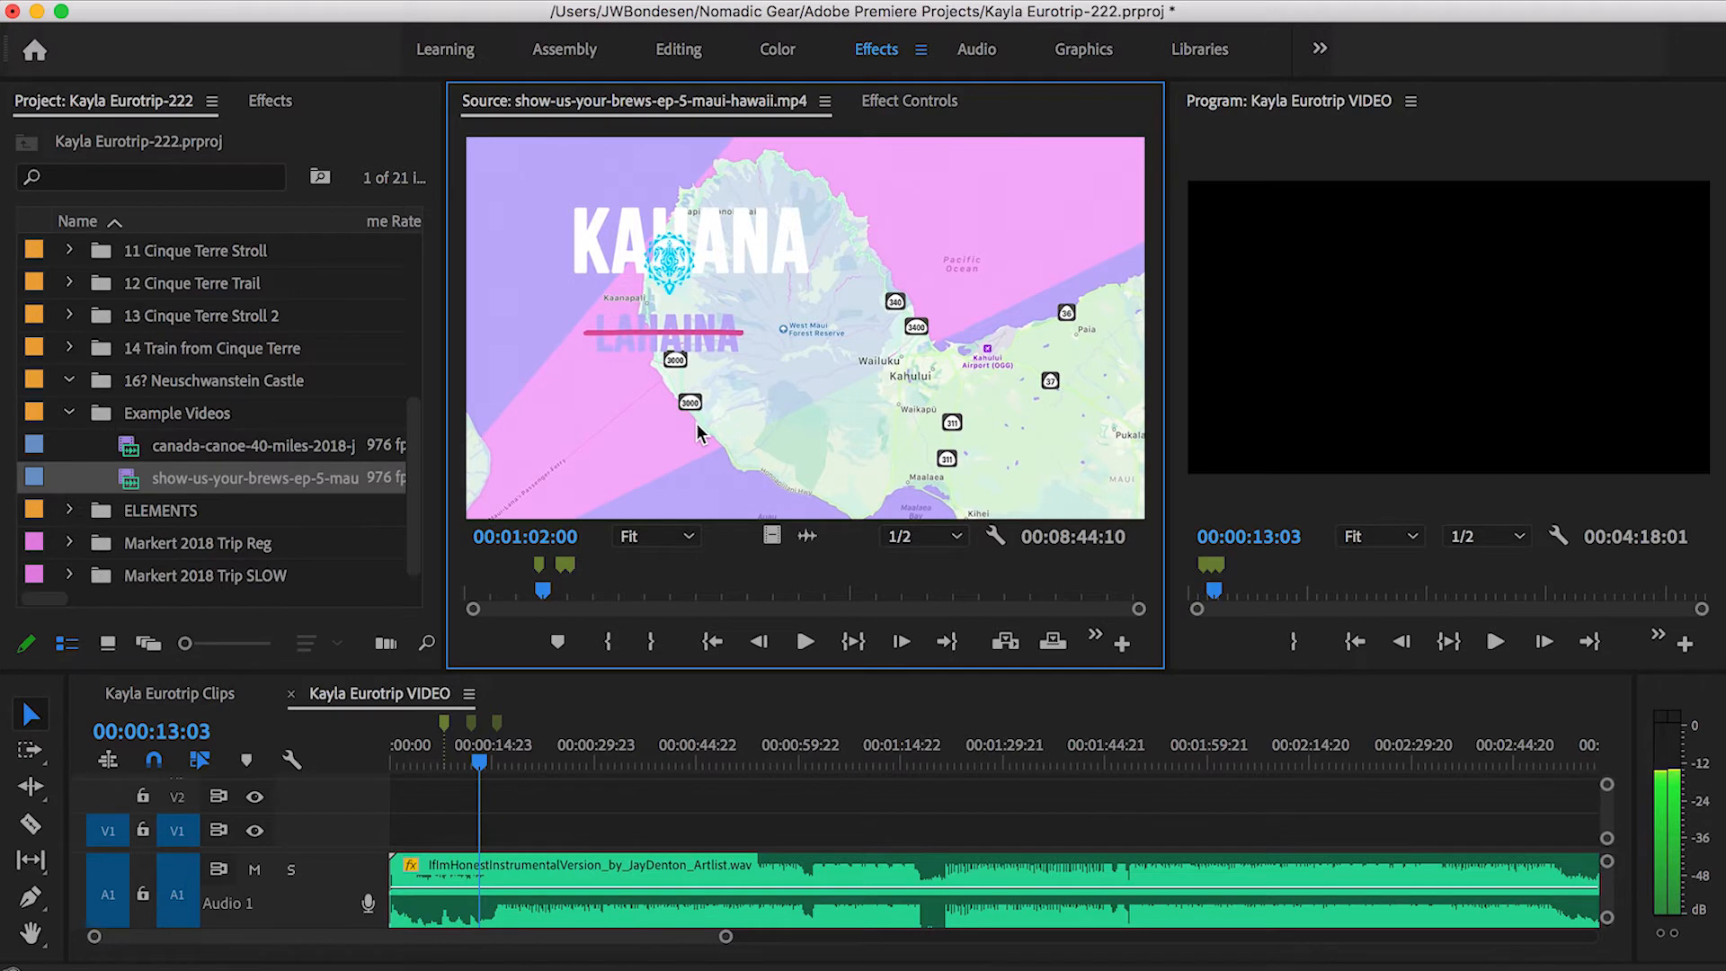
key("j")
key("j")
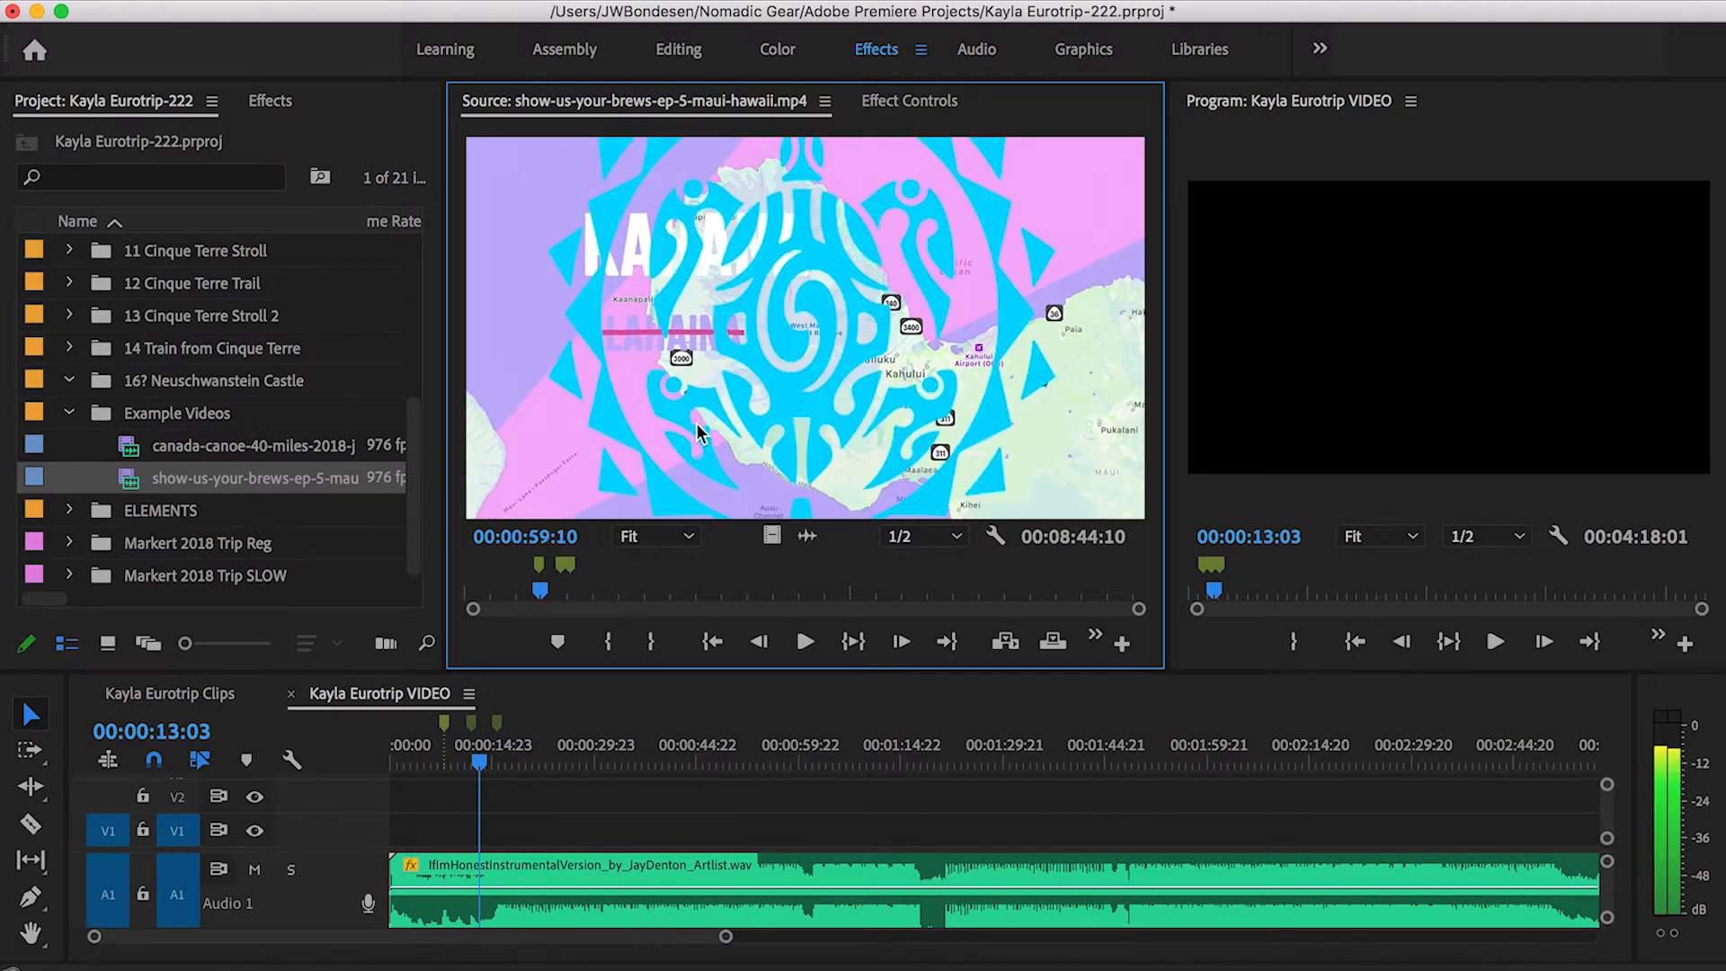
key("l")
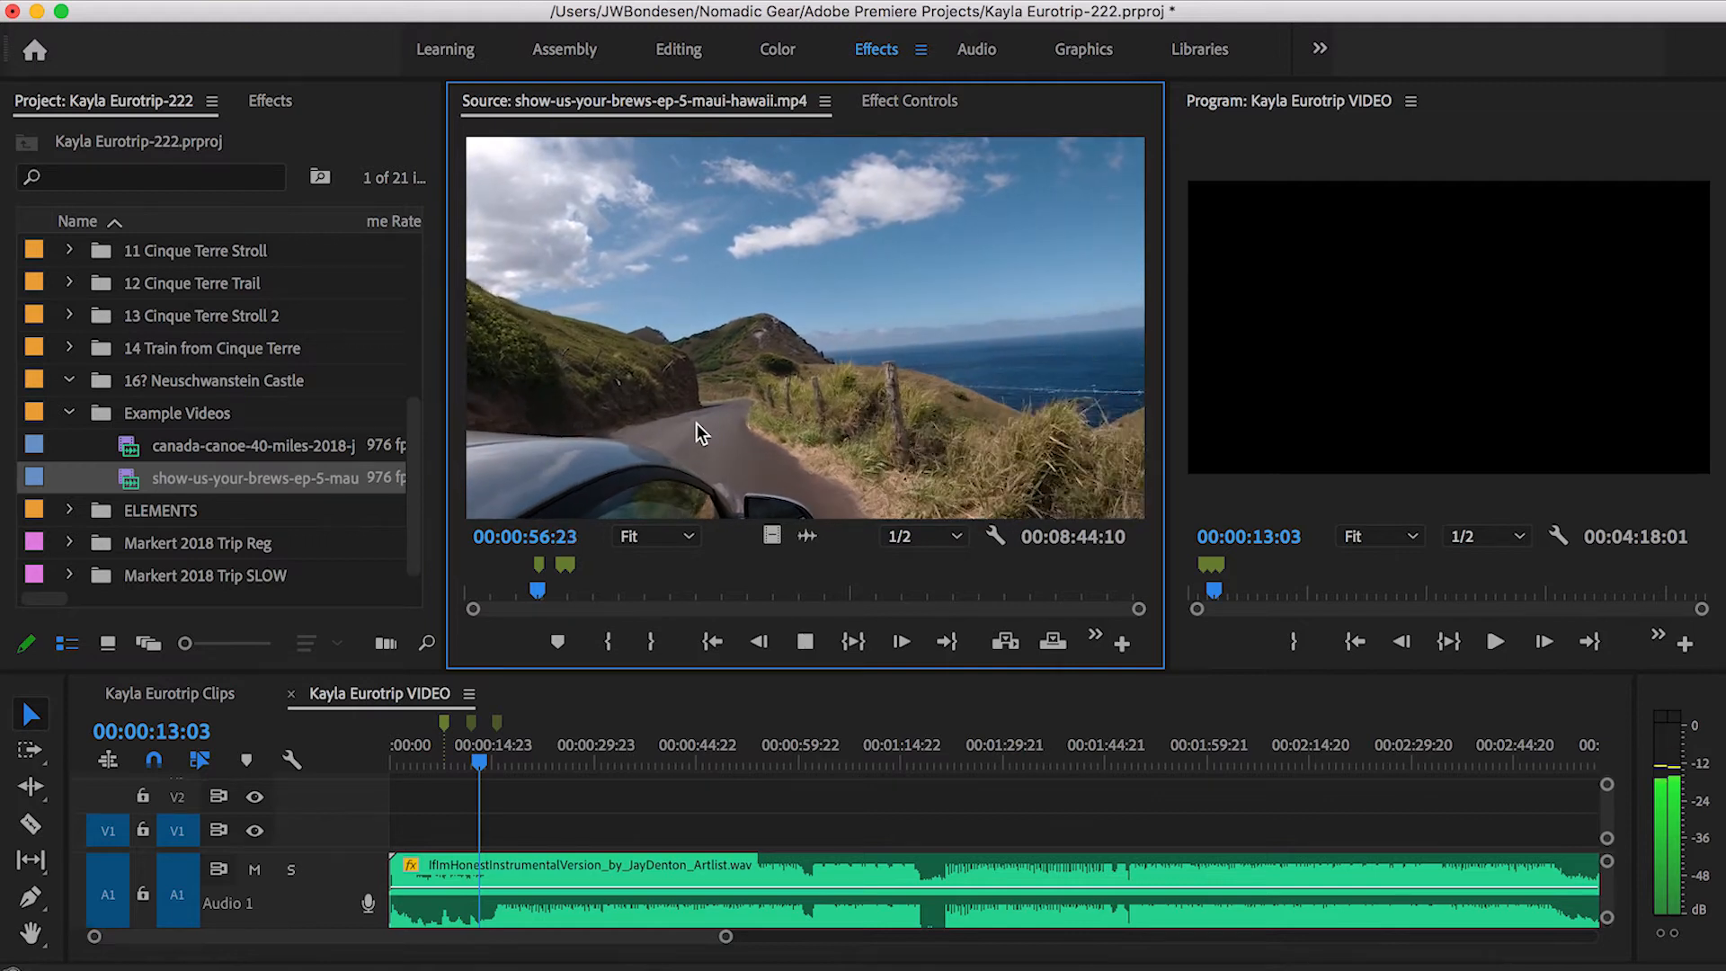
key("l")
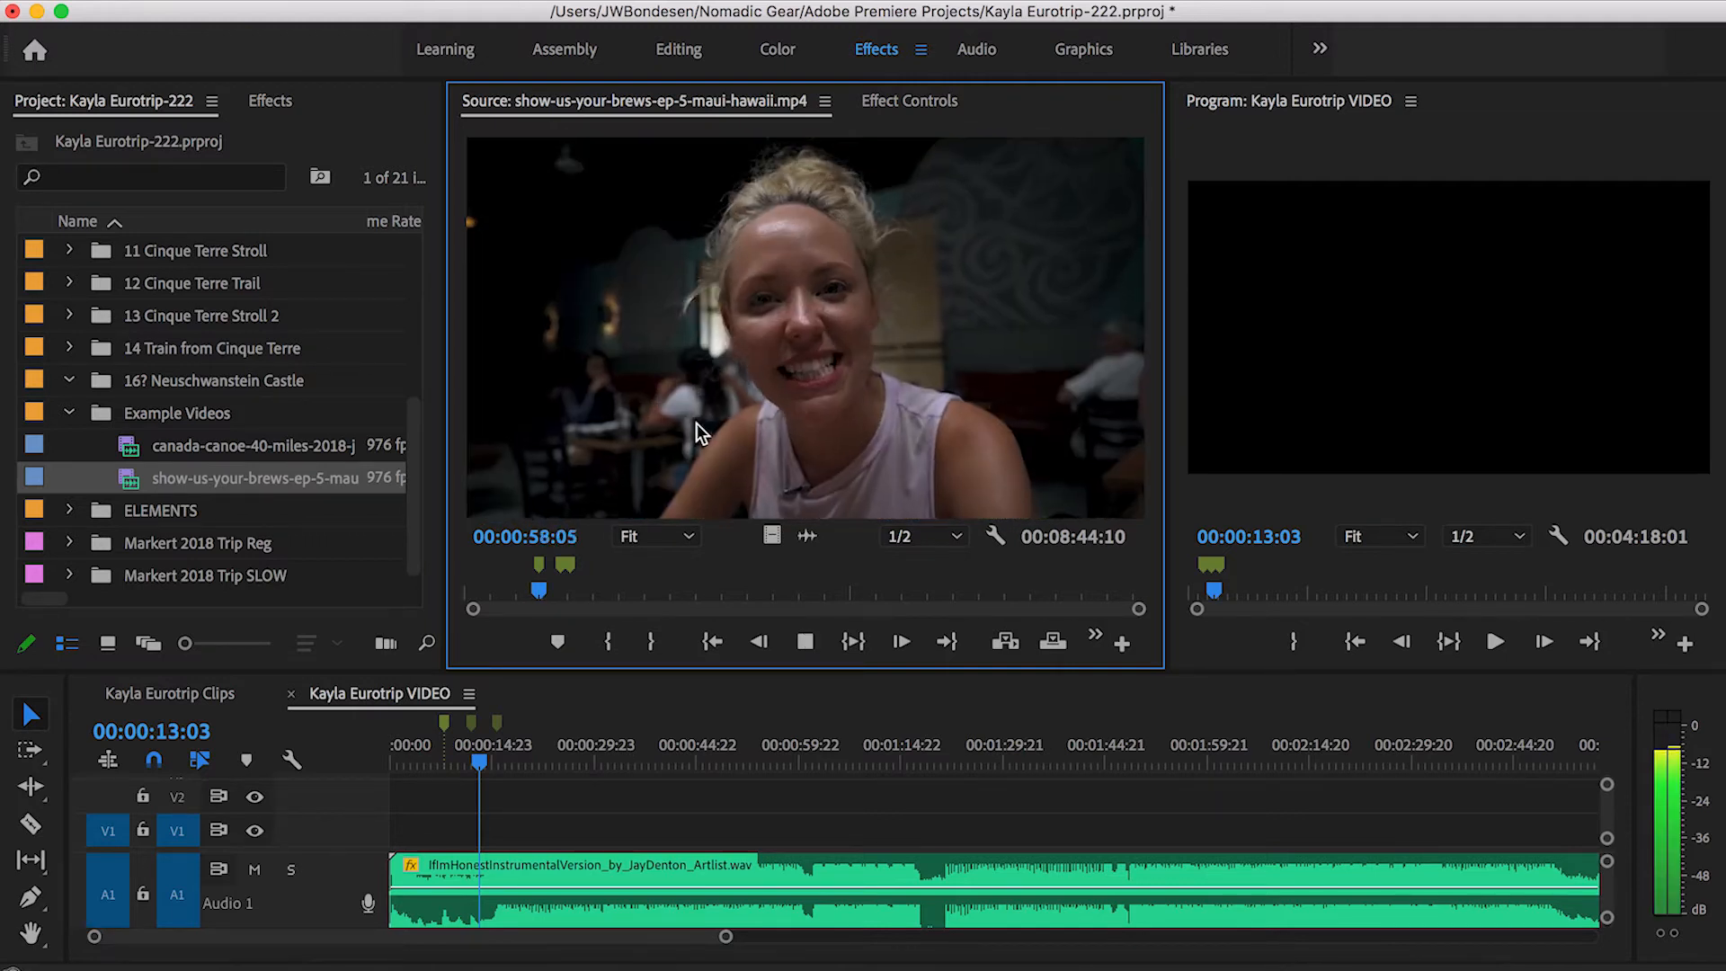
Examine frame by frame how the Lahaina strike-through and the Kahana title with its turtle icon animate over the map.
key("k")
key("Right")
key("Right")
key("Right")
key("Right")
key("Right")
key("Right")
key("Right")
key("Right")
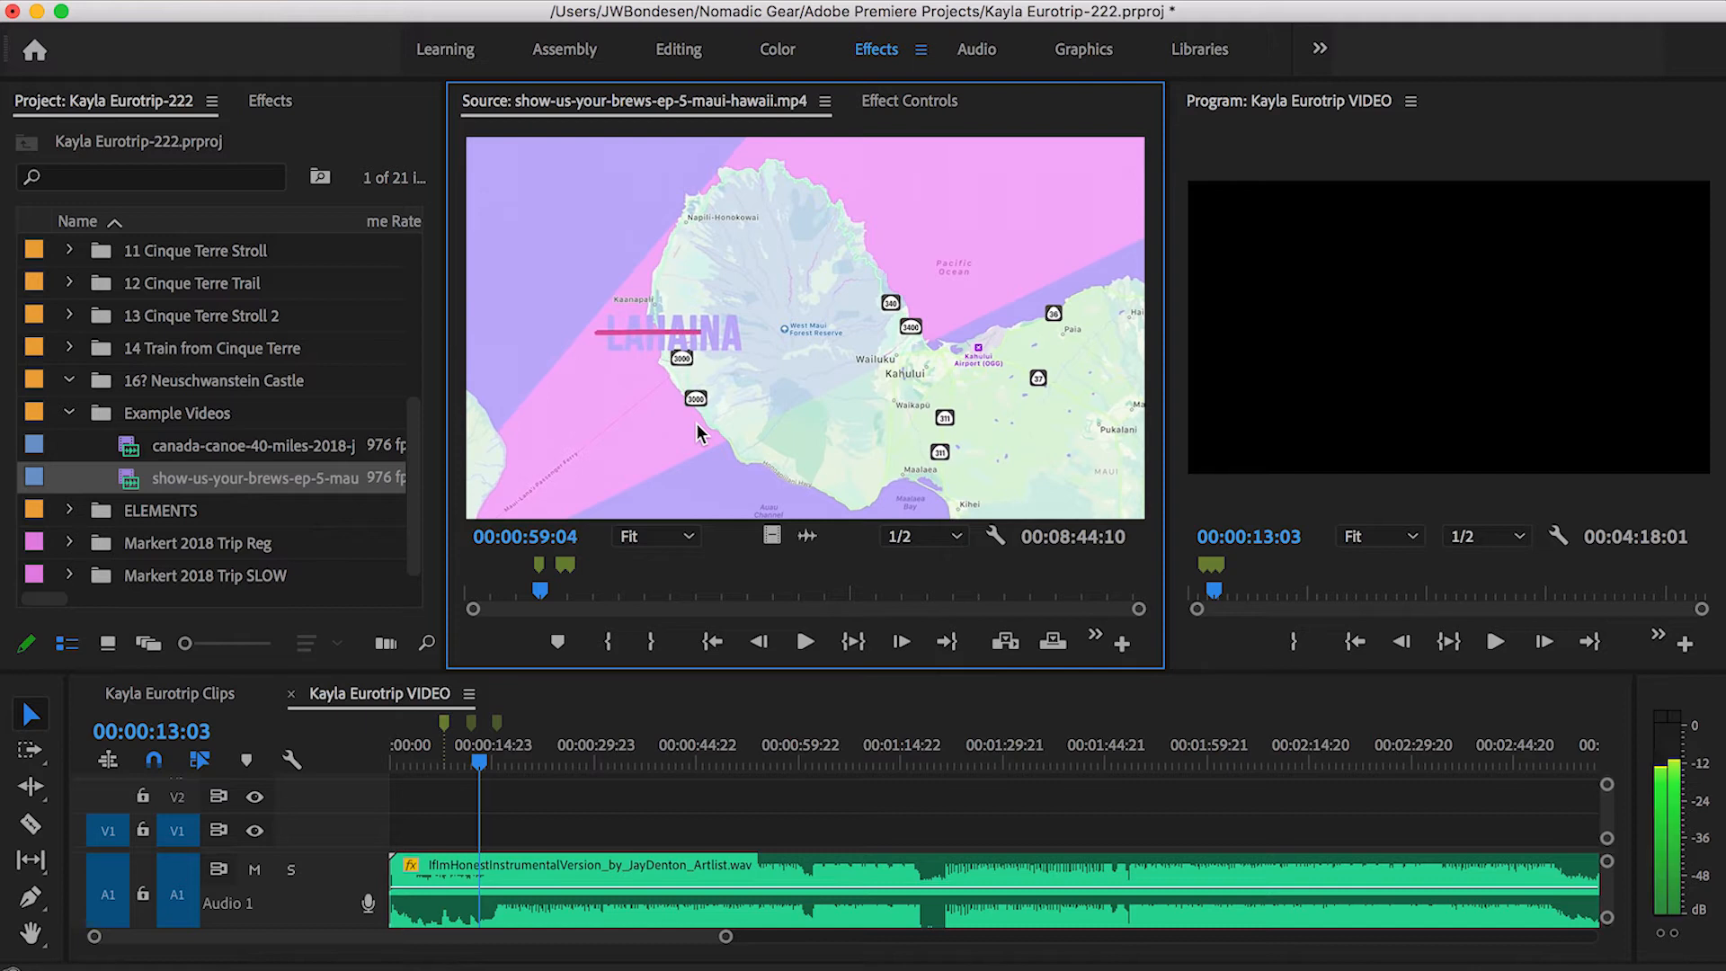
key("Right")
key("Right")
key("Right")
key("Right")
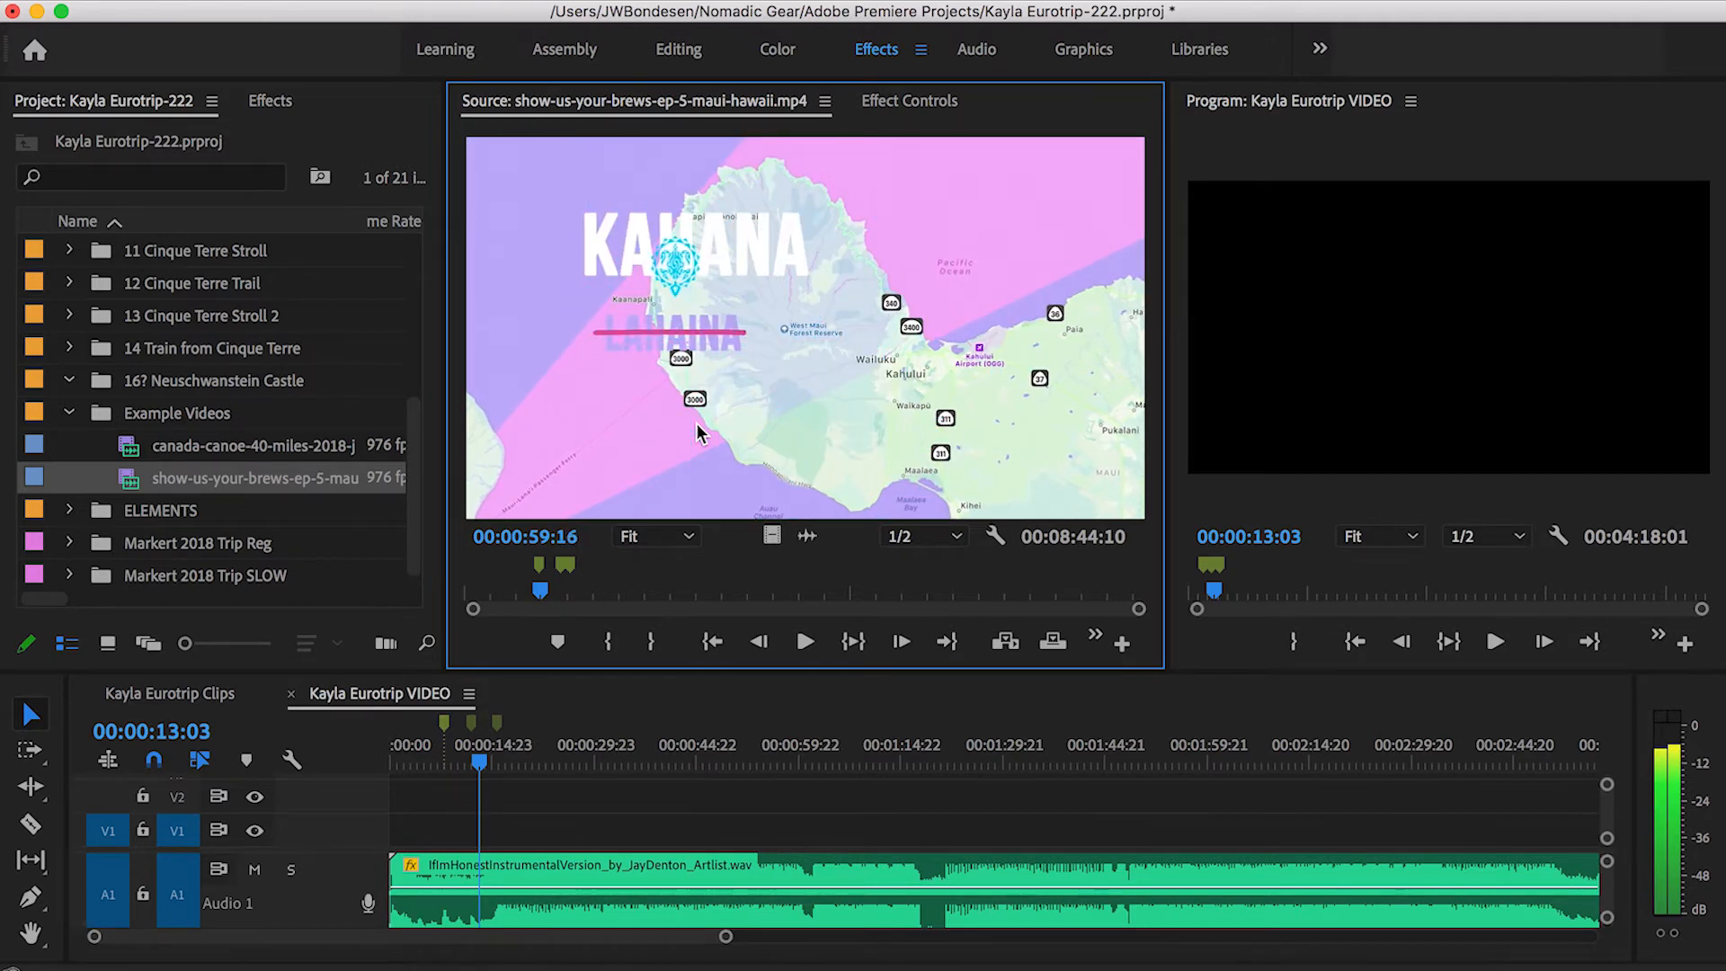
key("shift+k")
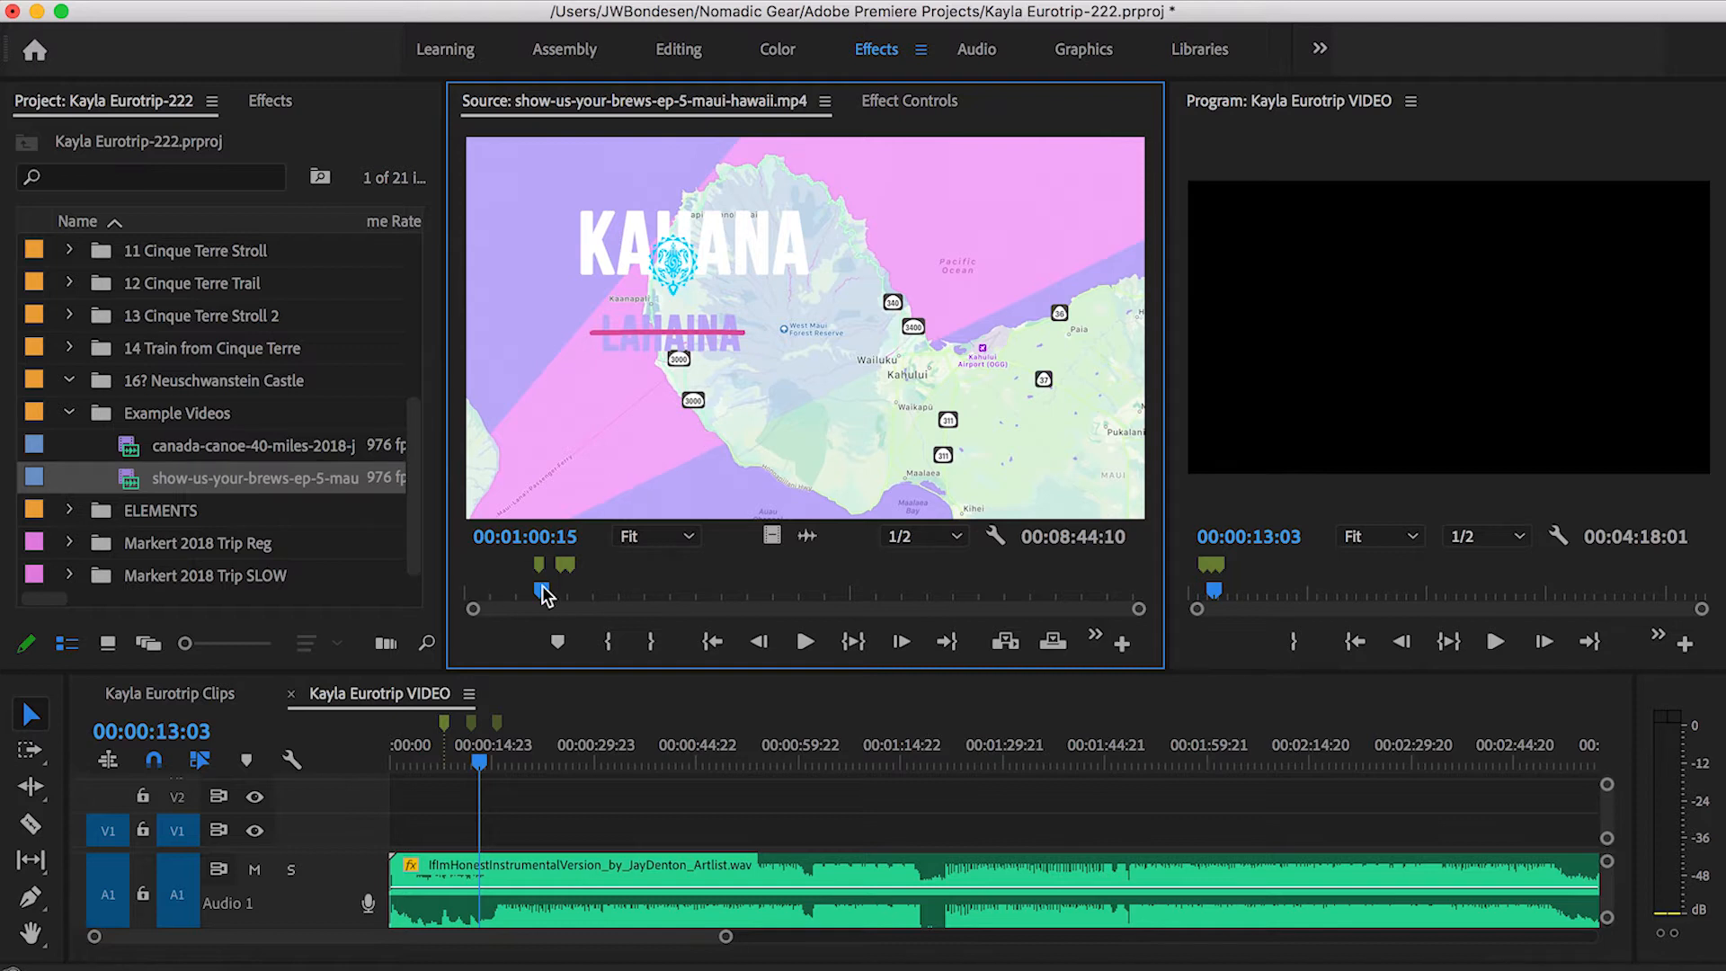
Review the driving-route map animations from about 00:01:15 to 00:01:26 in the Maui clip.
left_click(570, 575)
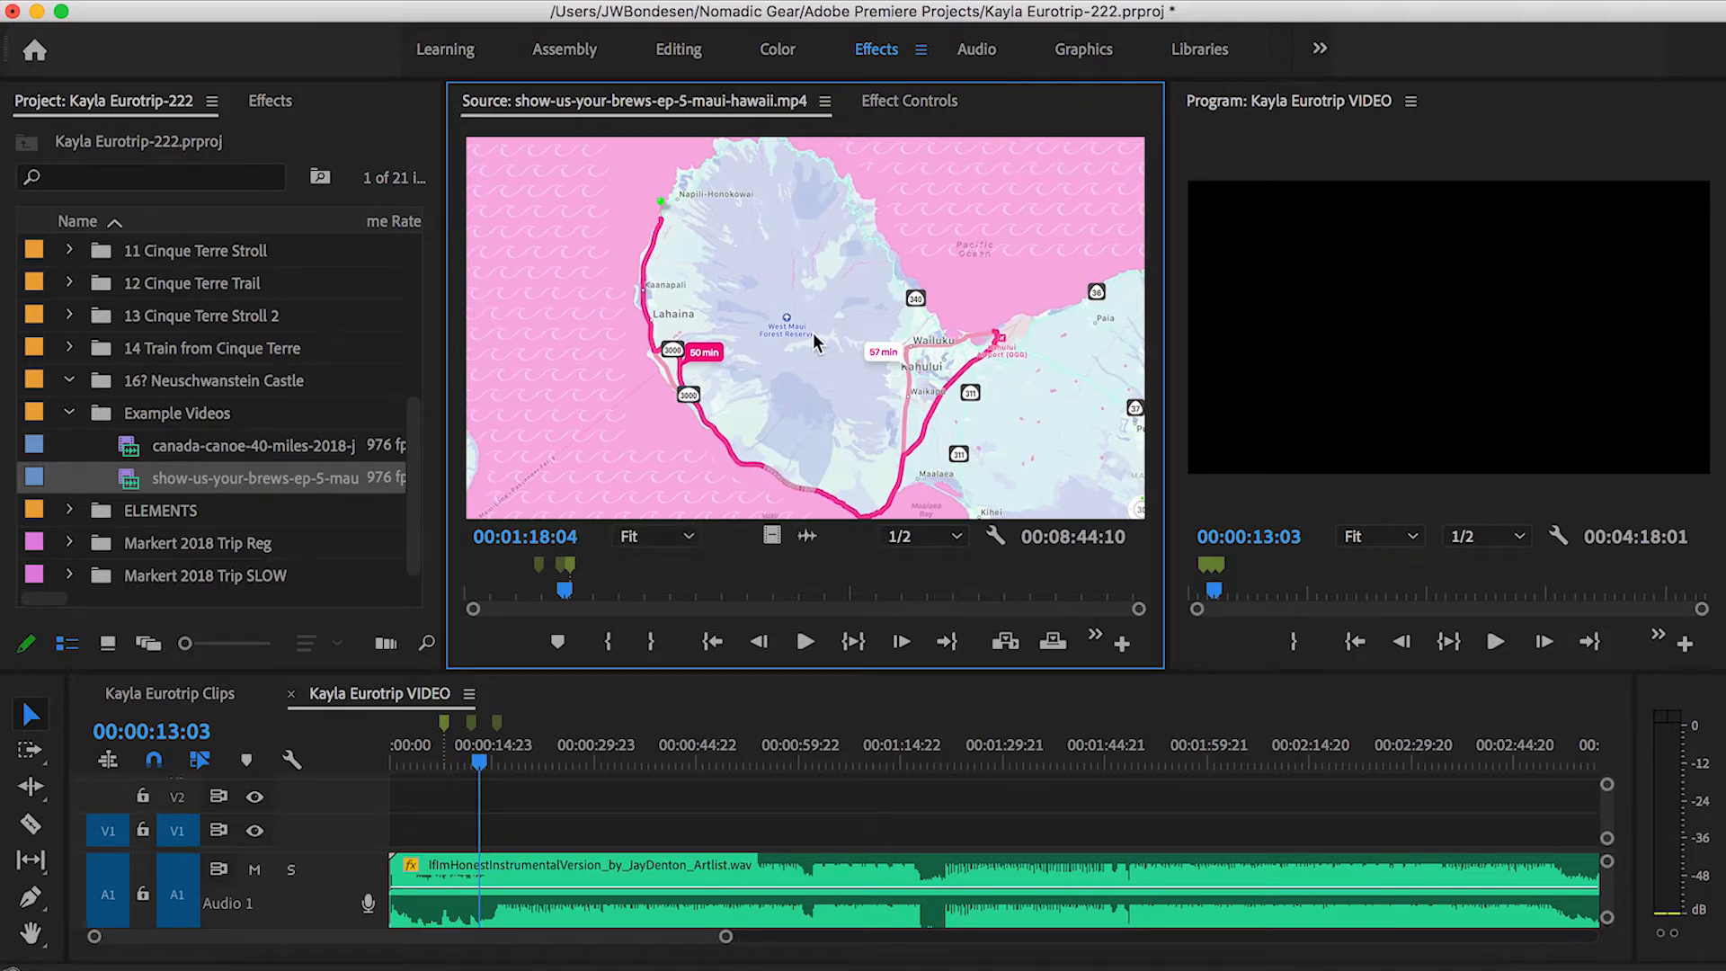
key("j")
key("j")
key("j")
key("l")
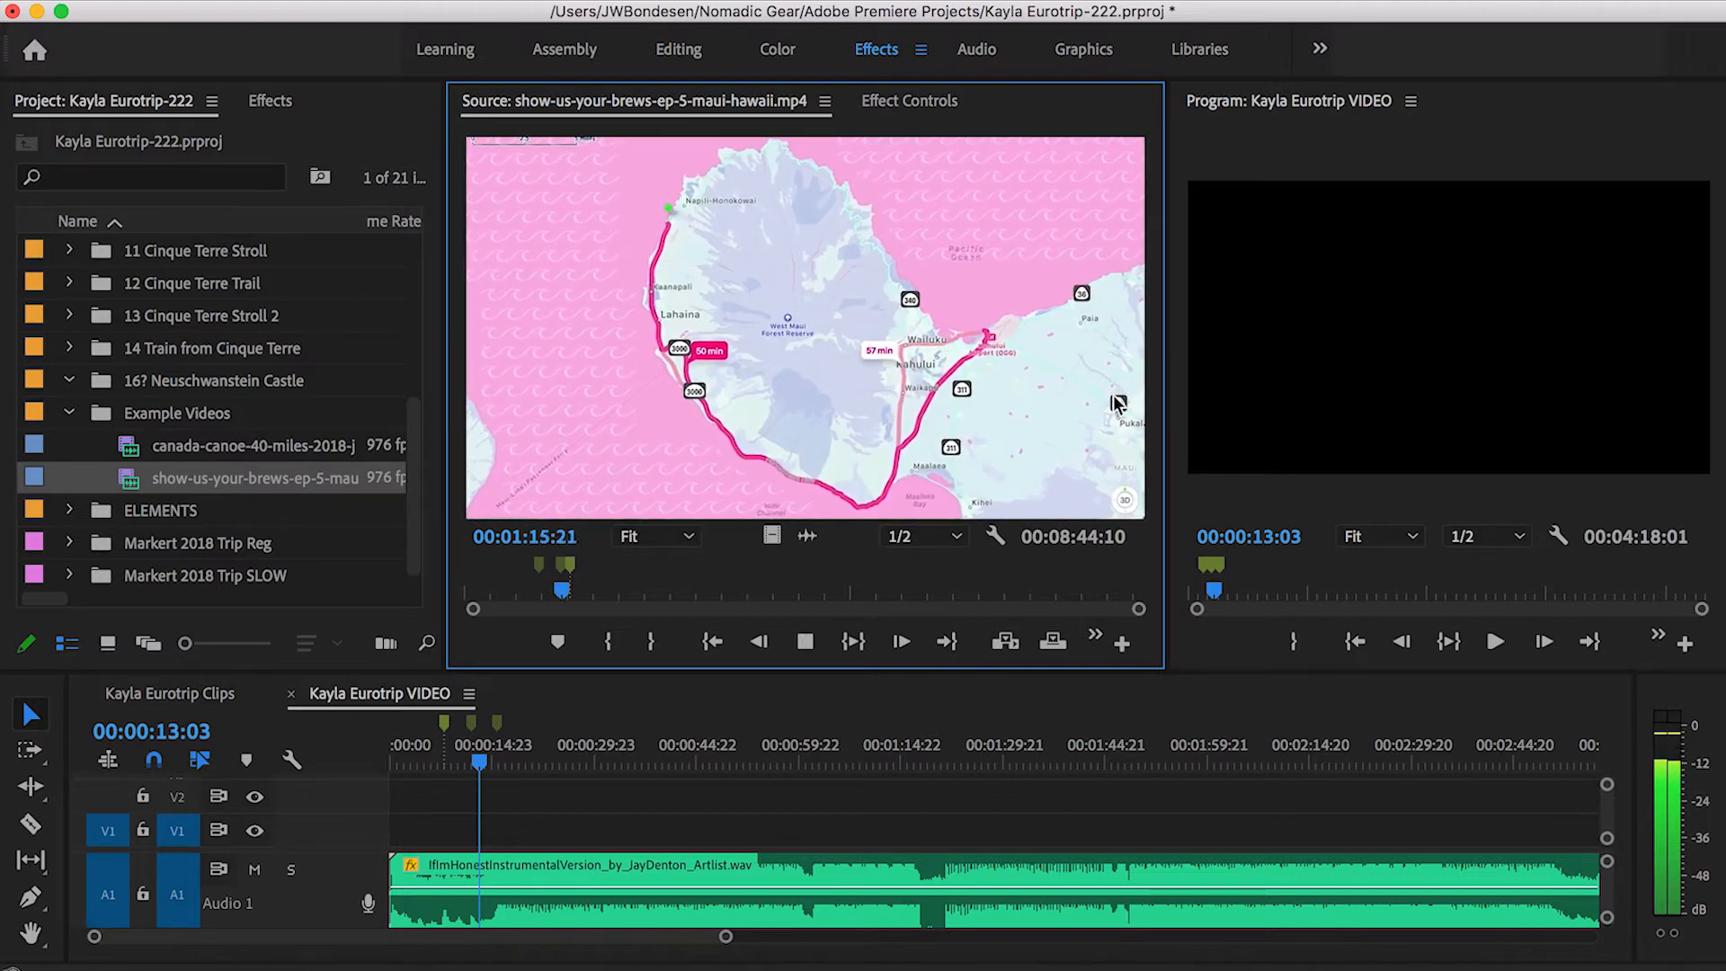
key("k")
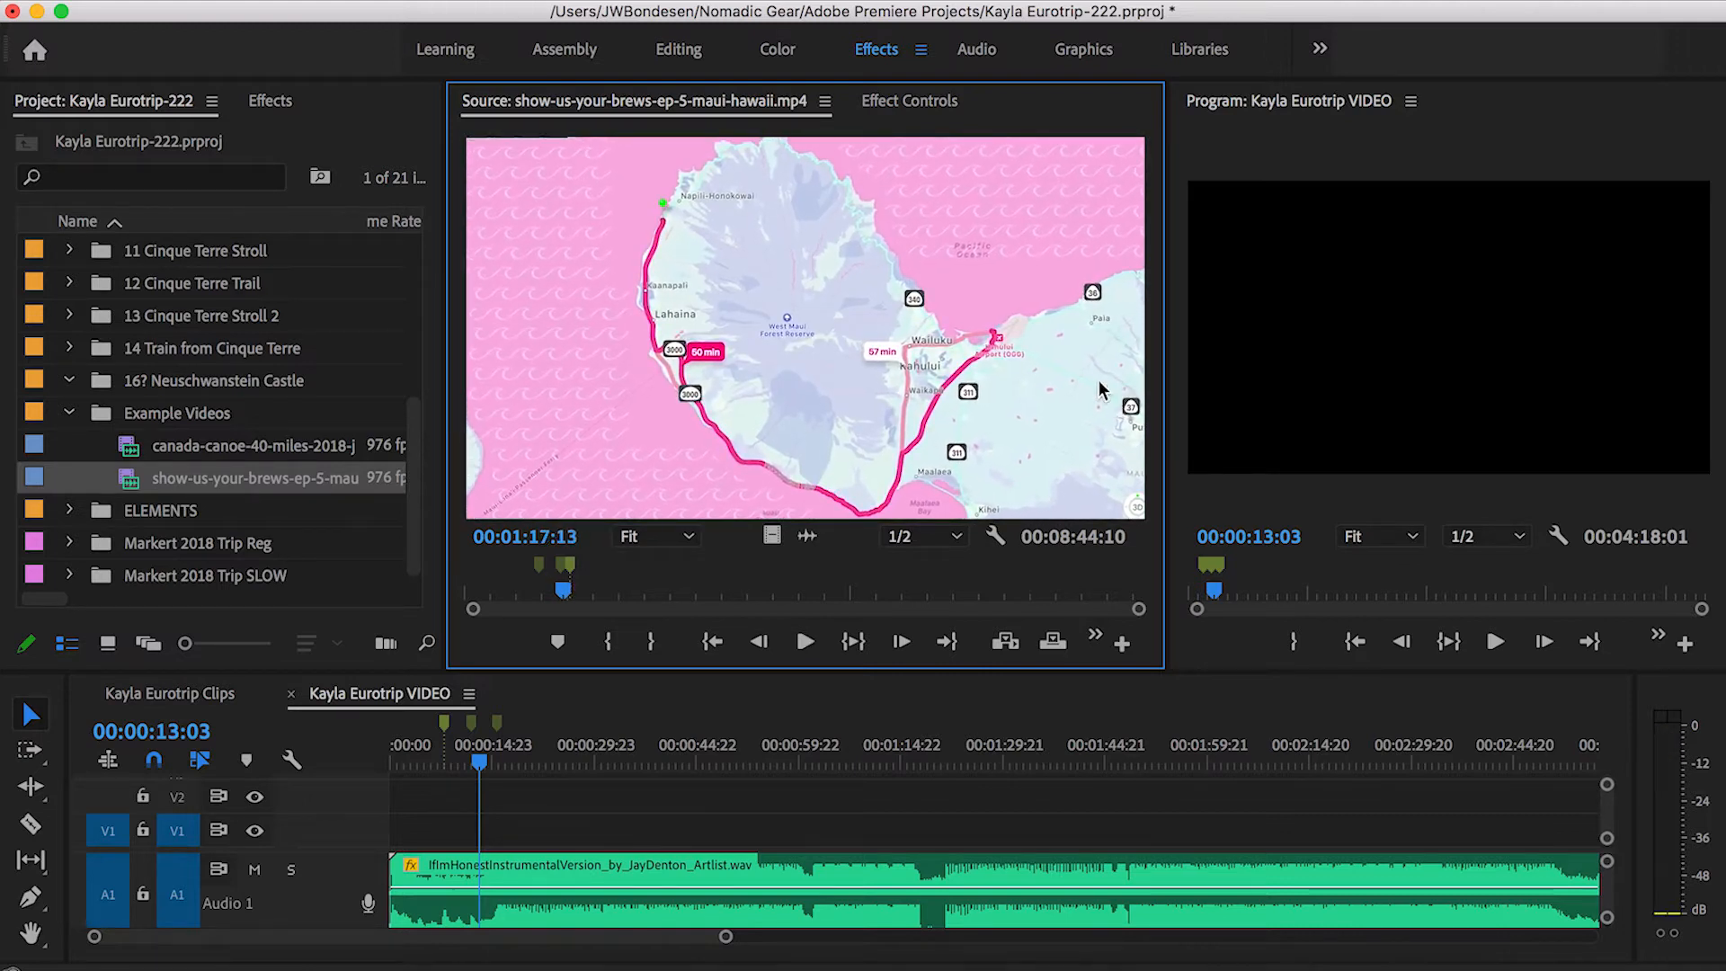
key("l")
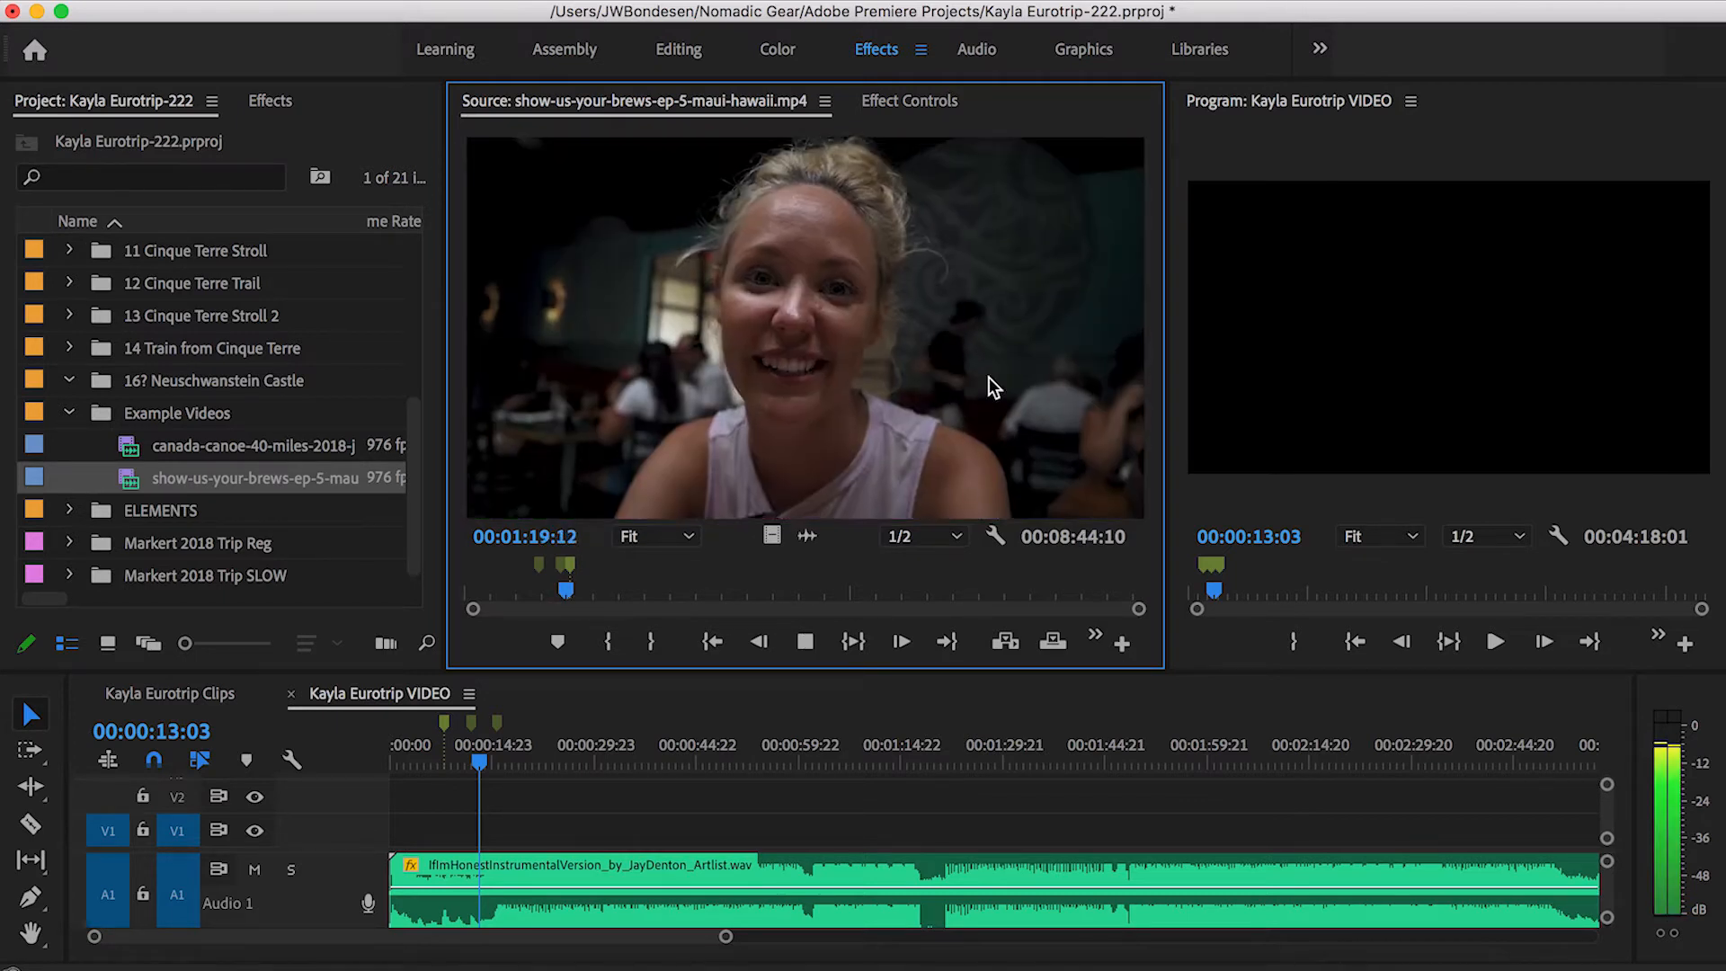
key("k")
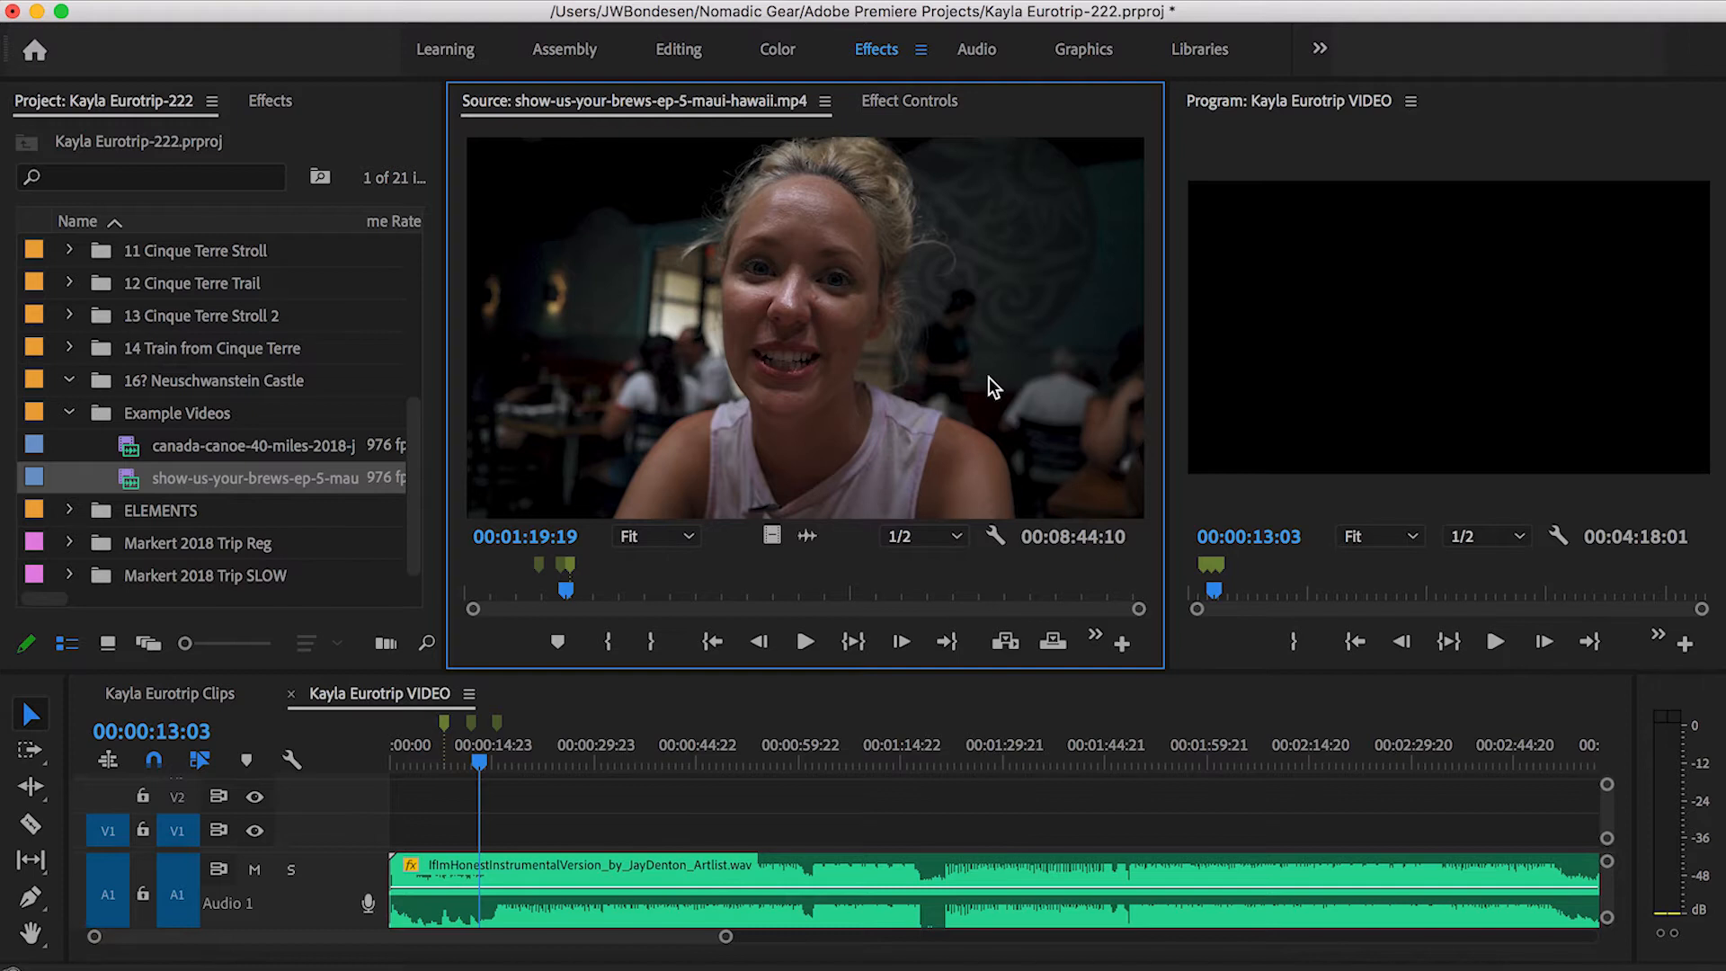
key("l")
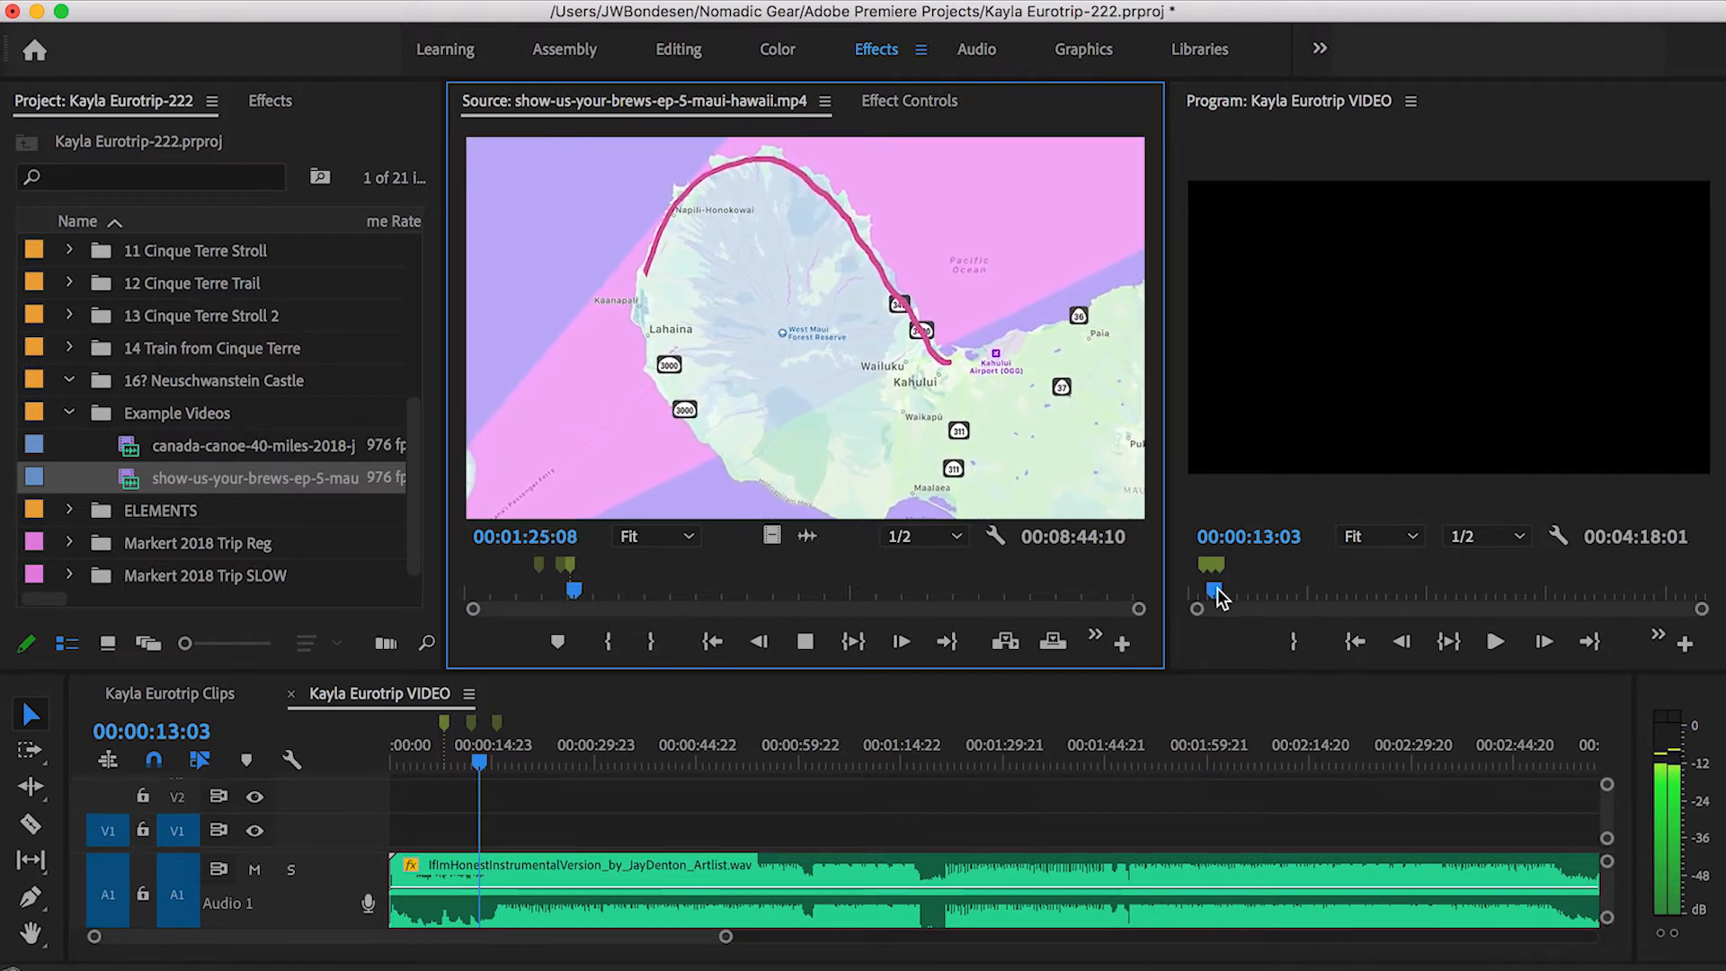
key("k")
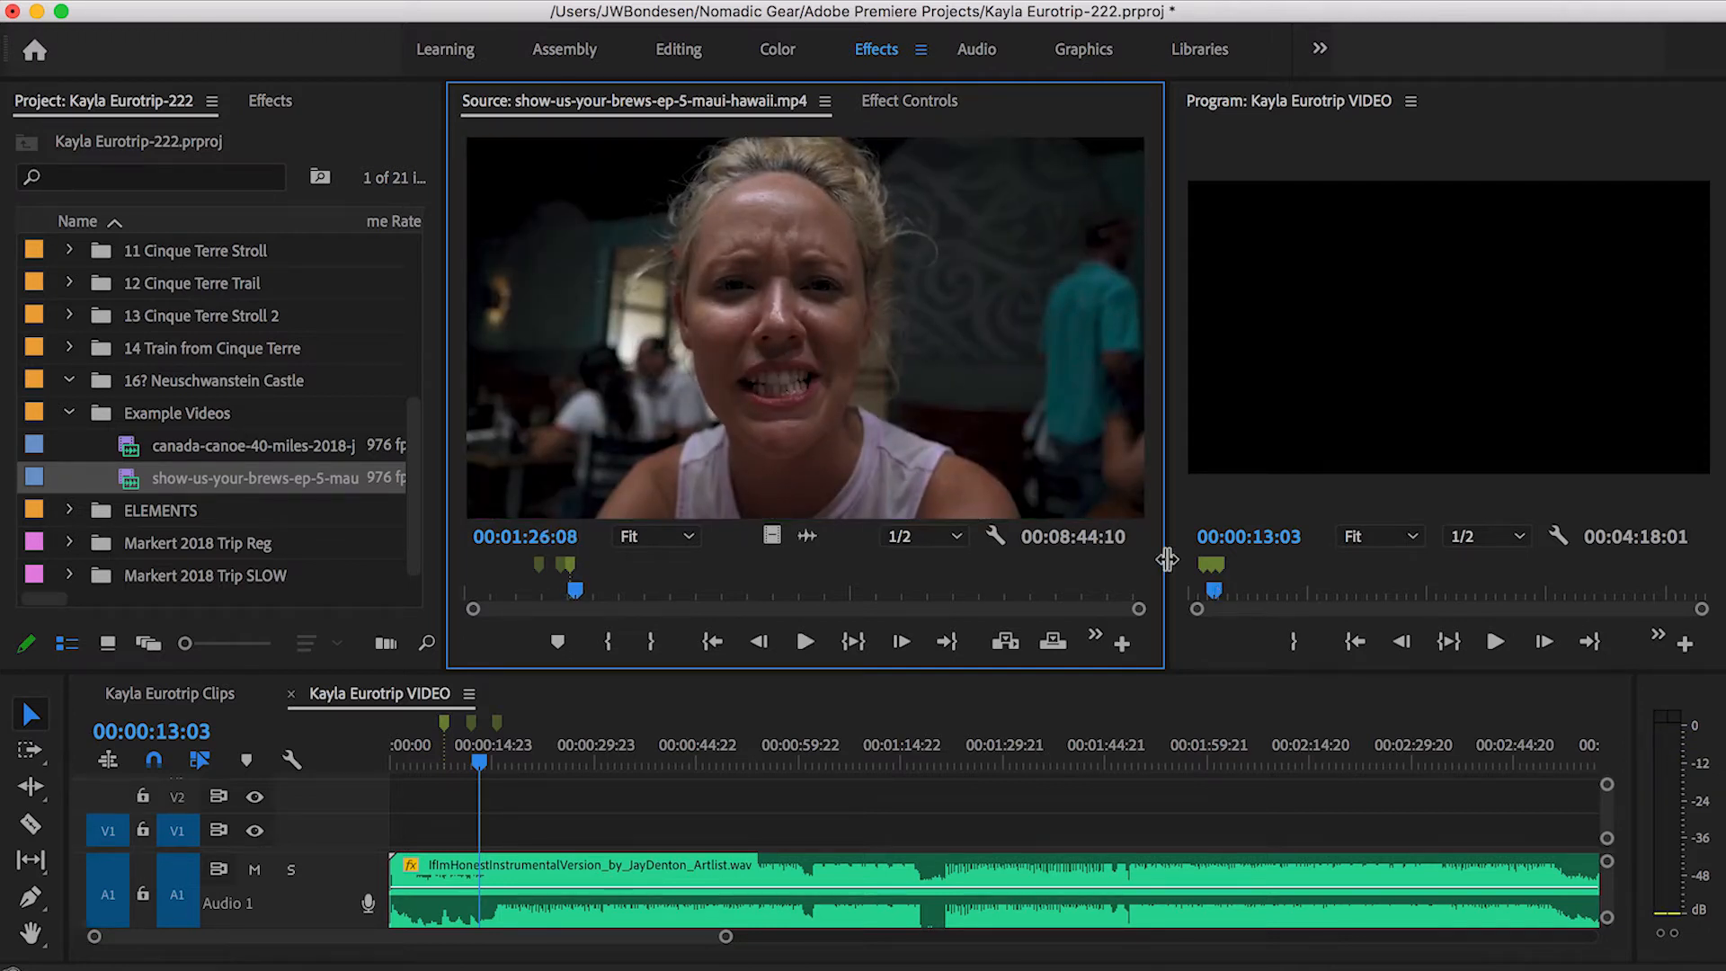
Open the canada-canoe-40-miles-2018 clip and review its three marked sections for the route map animations.
double_click(126, 449)
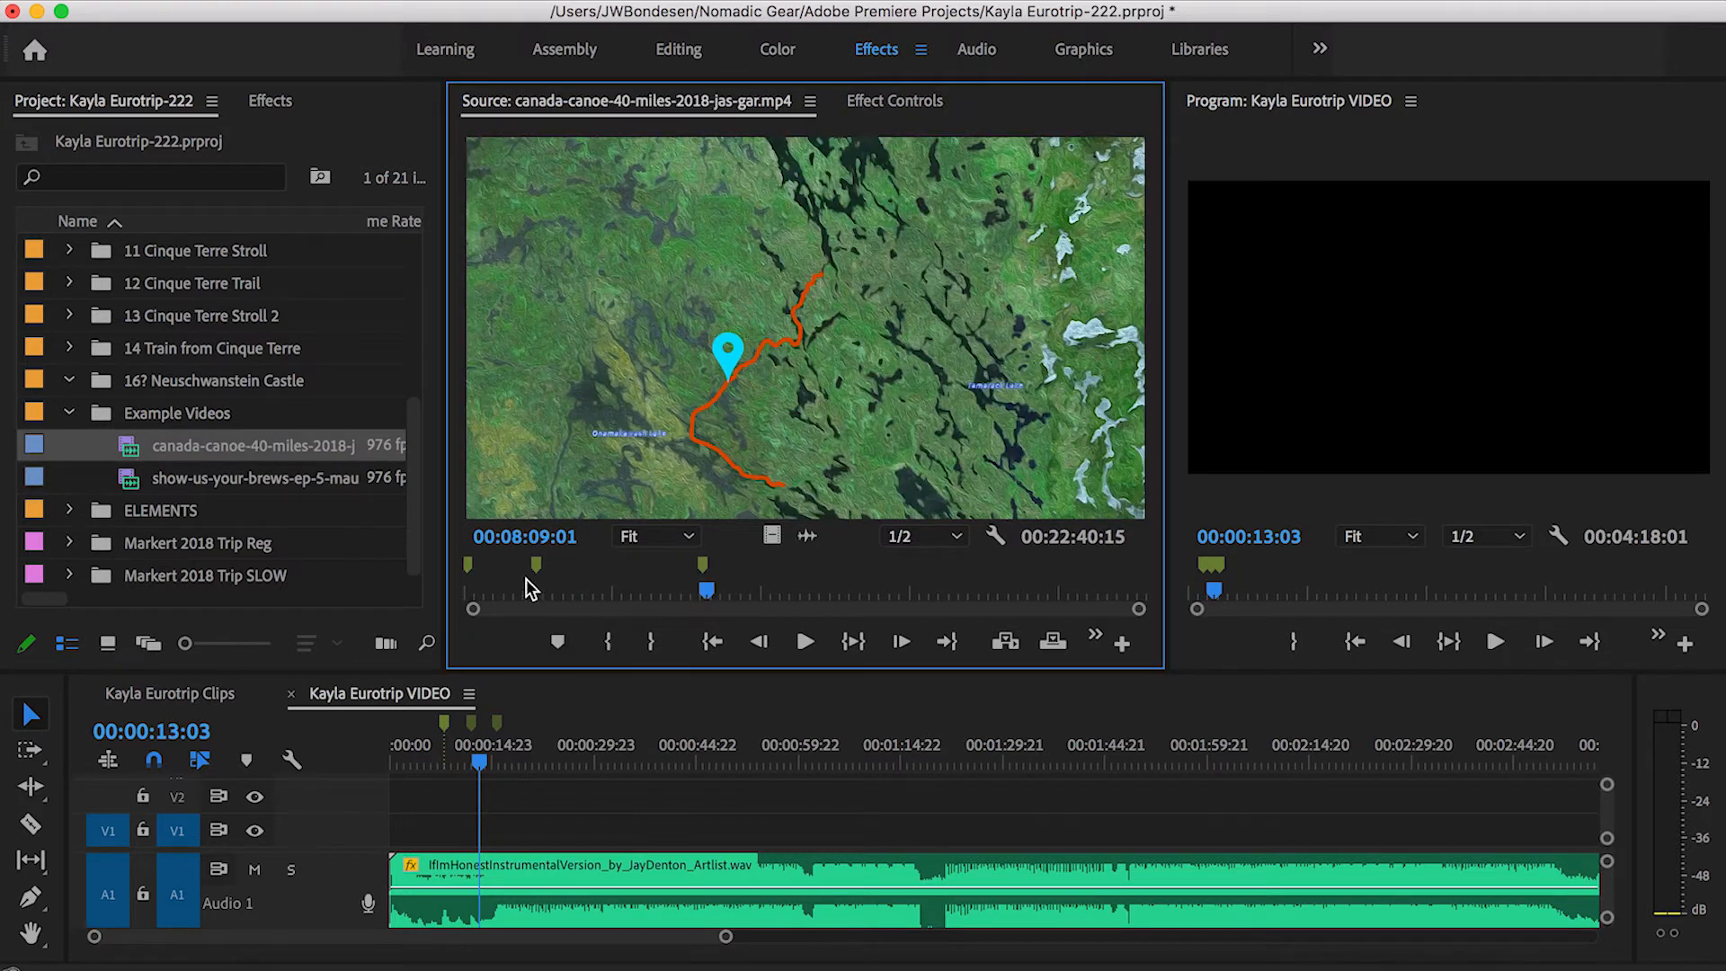
left_click(468, 573)
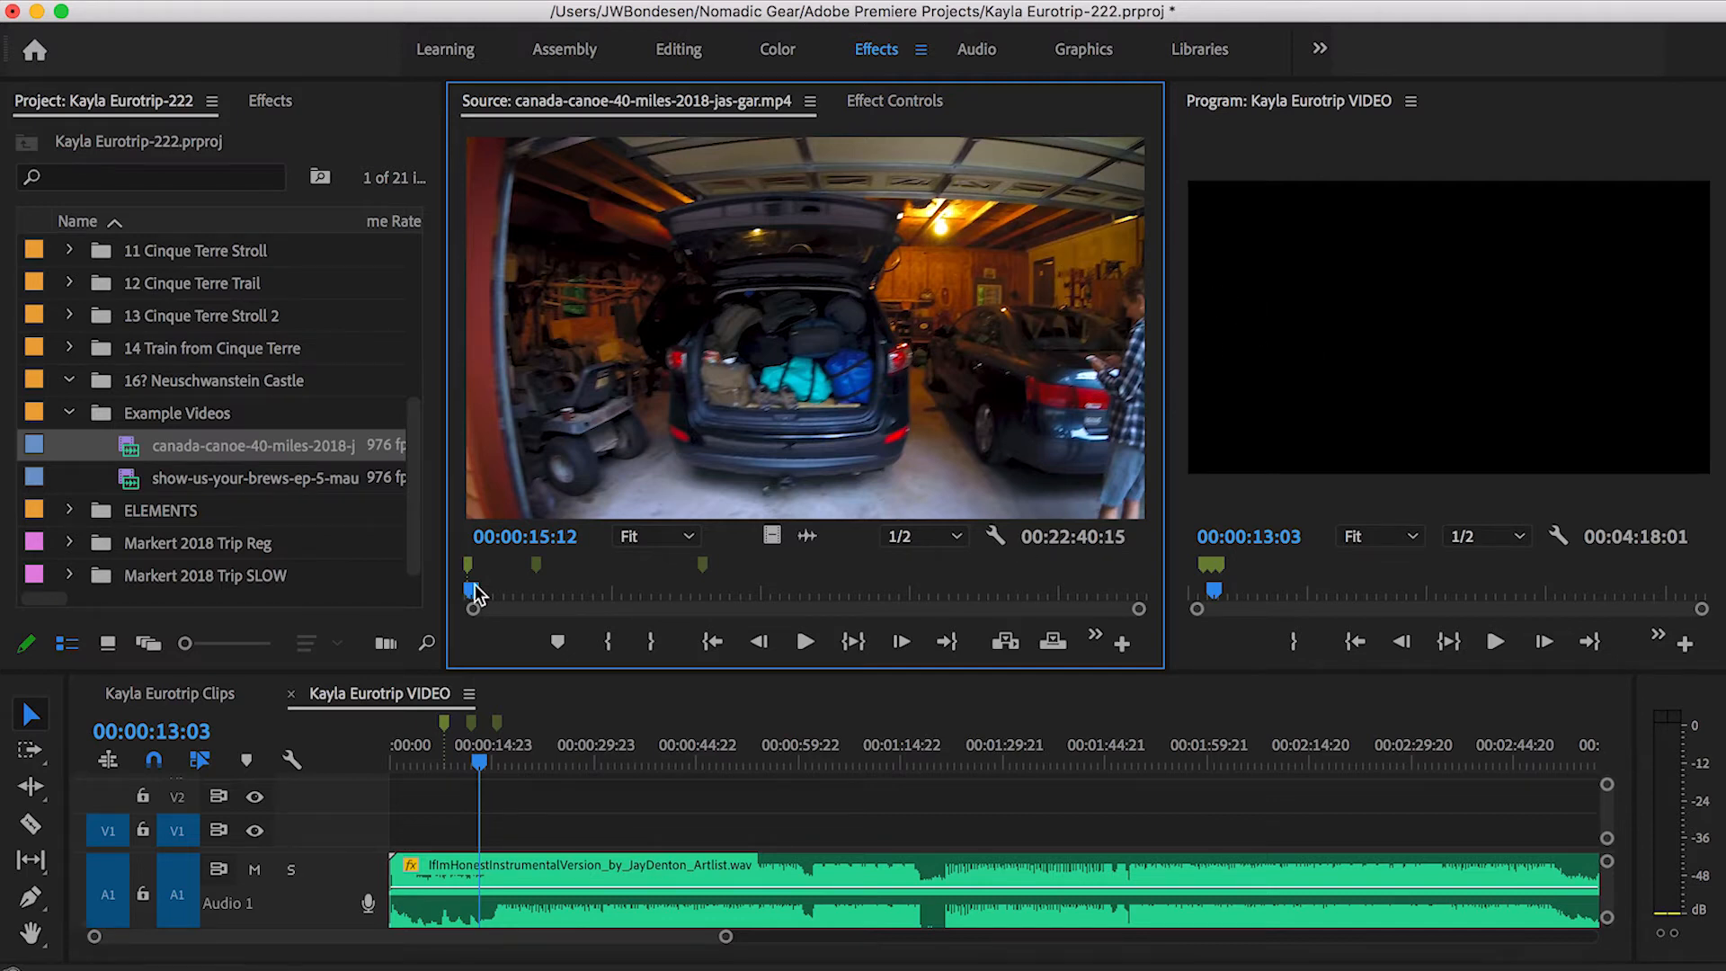
left_click(535, 563)
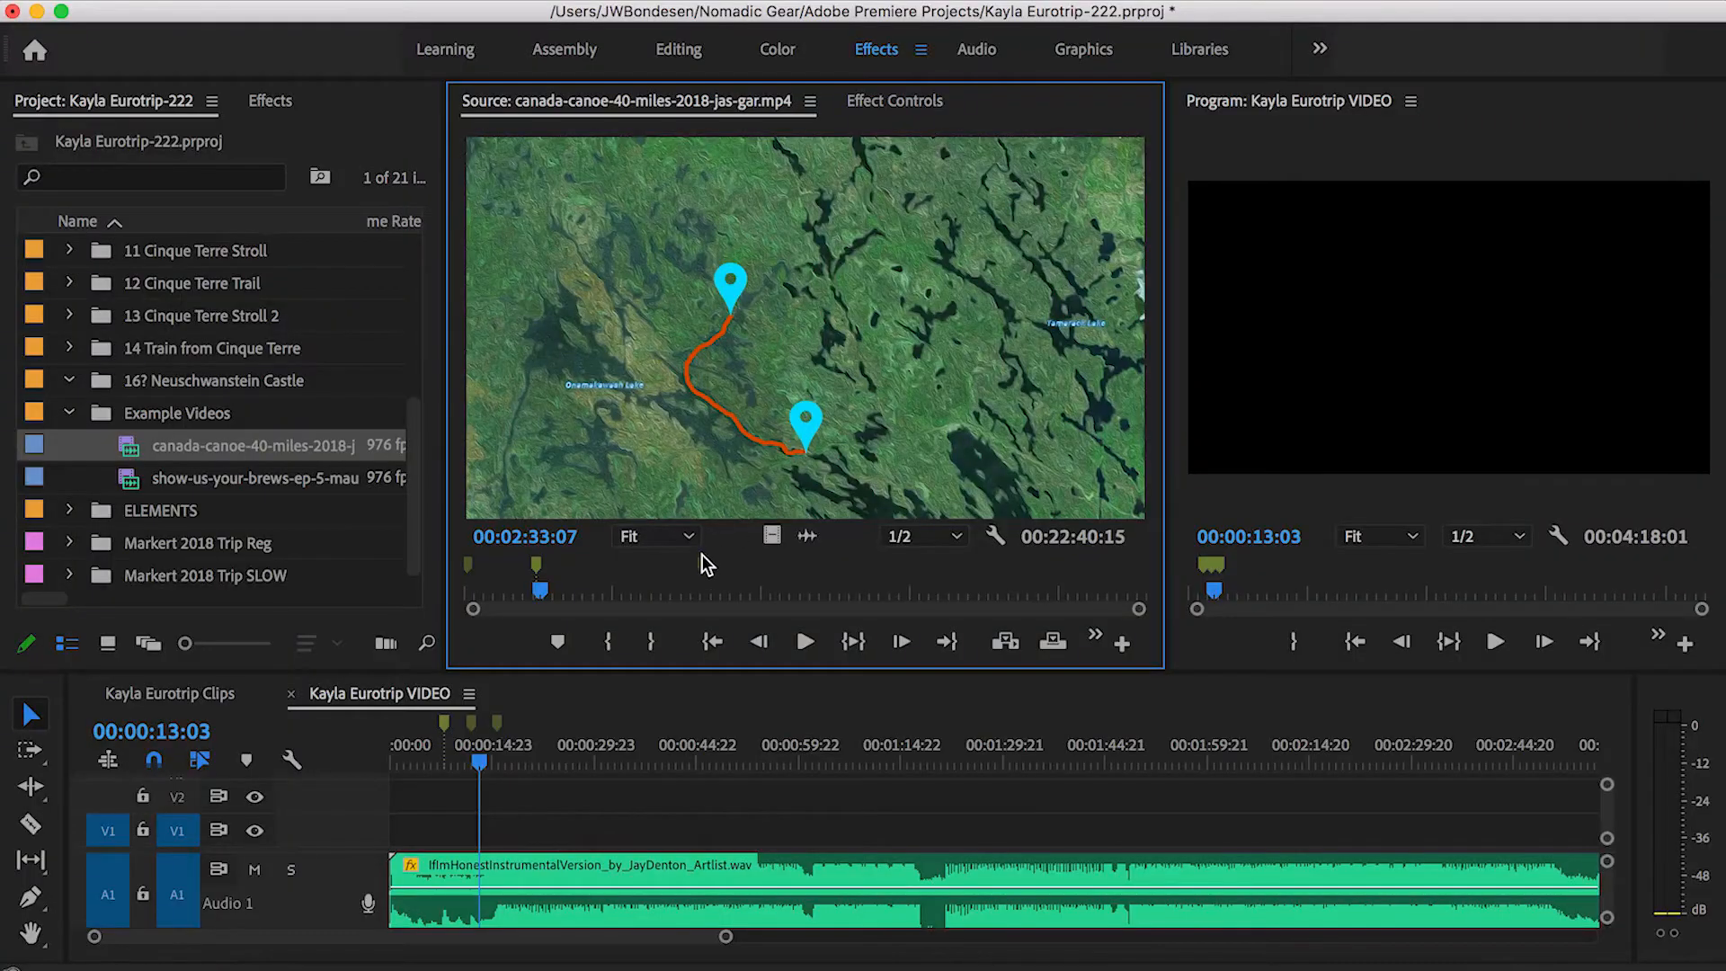
left_click(702, 564)
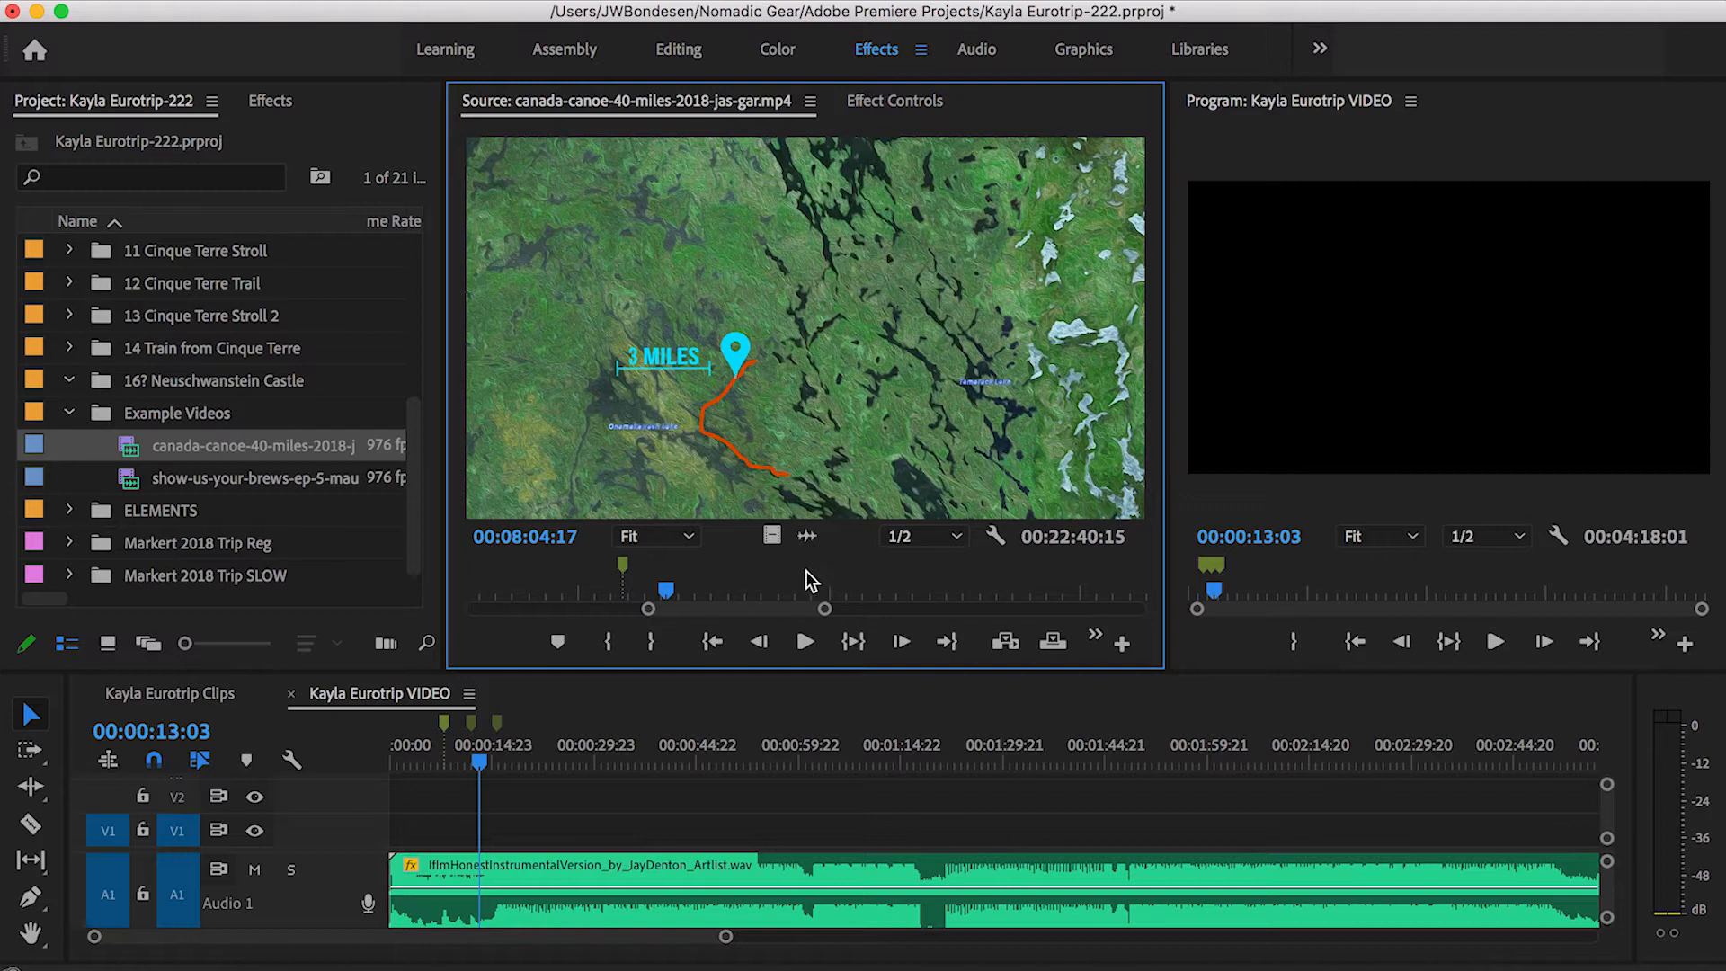
key("minus")
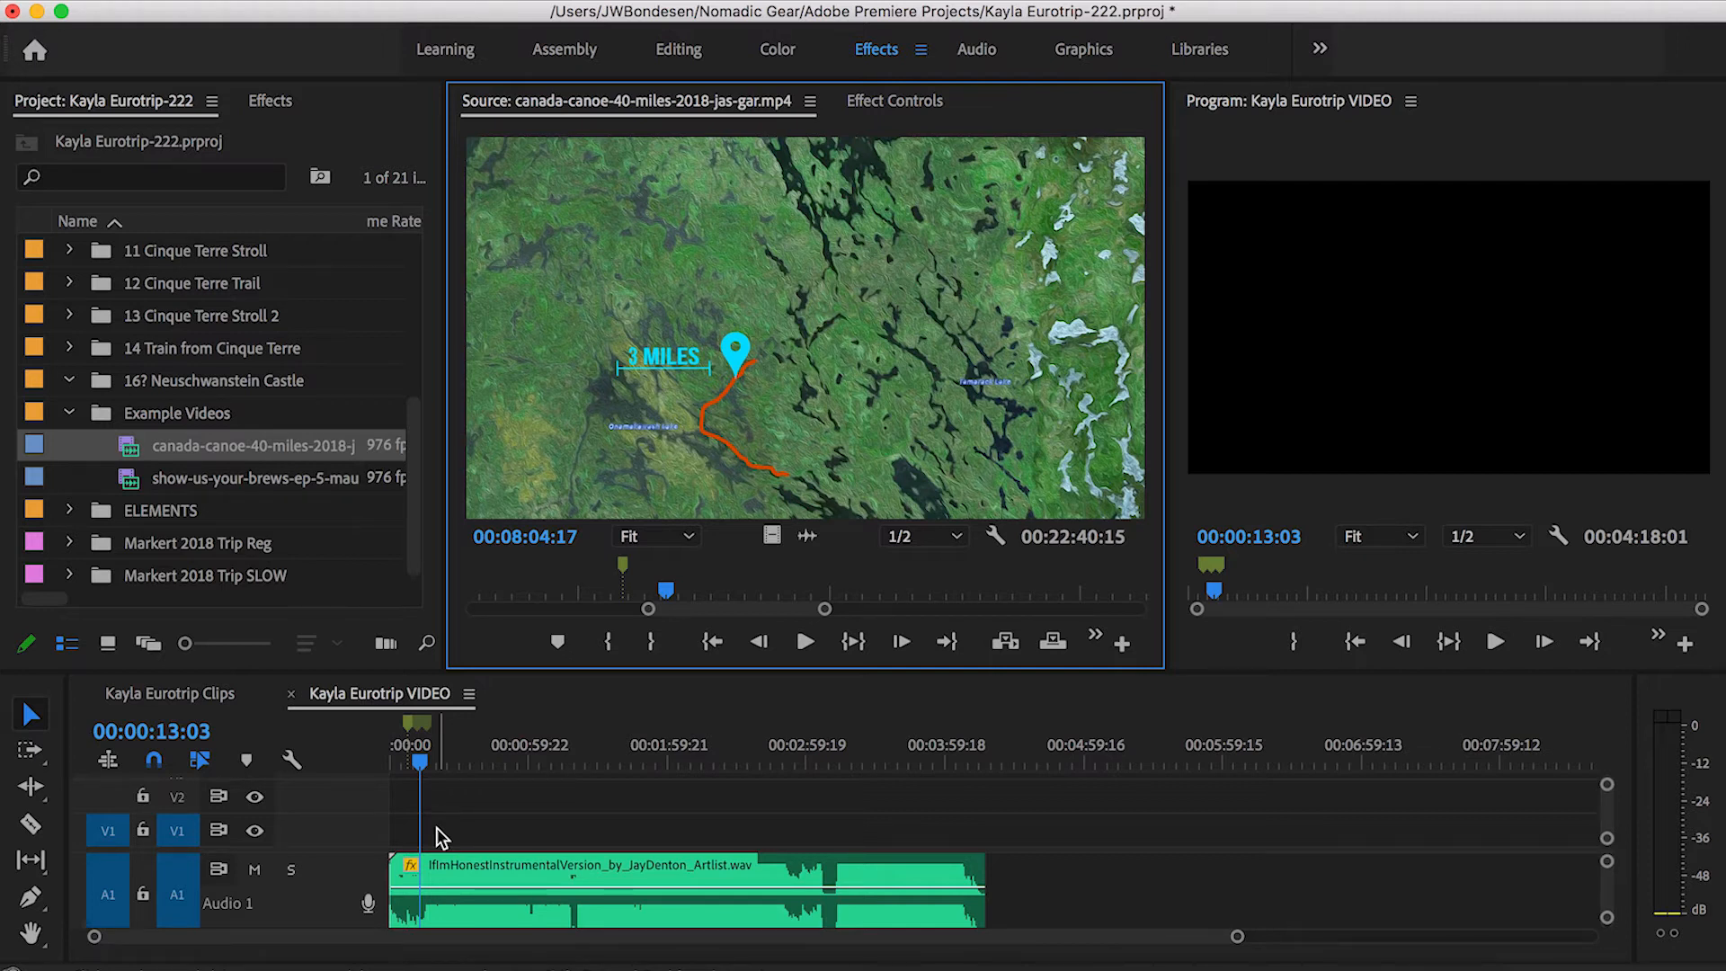
double_click(679, 610)
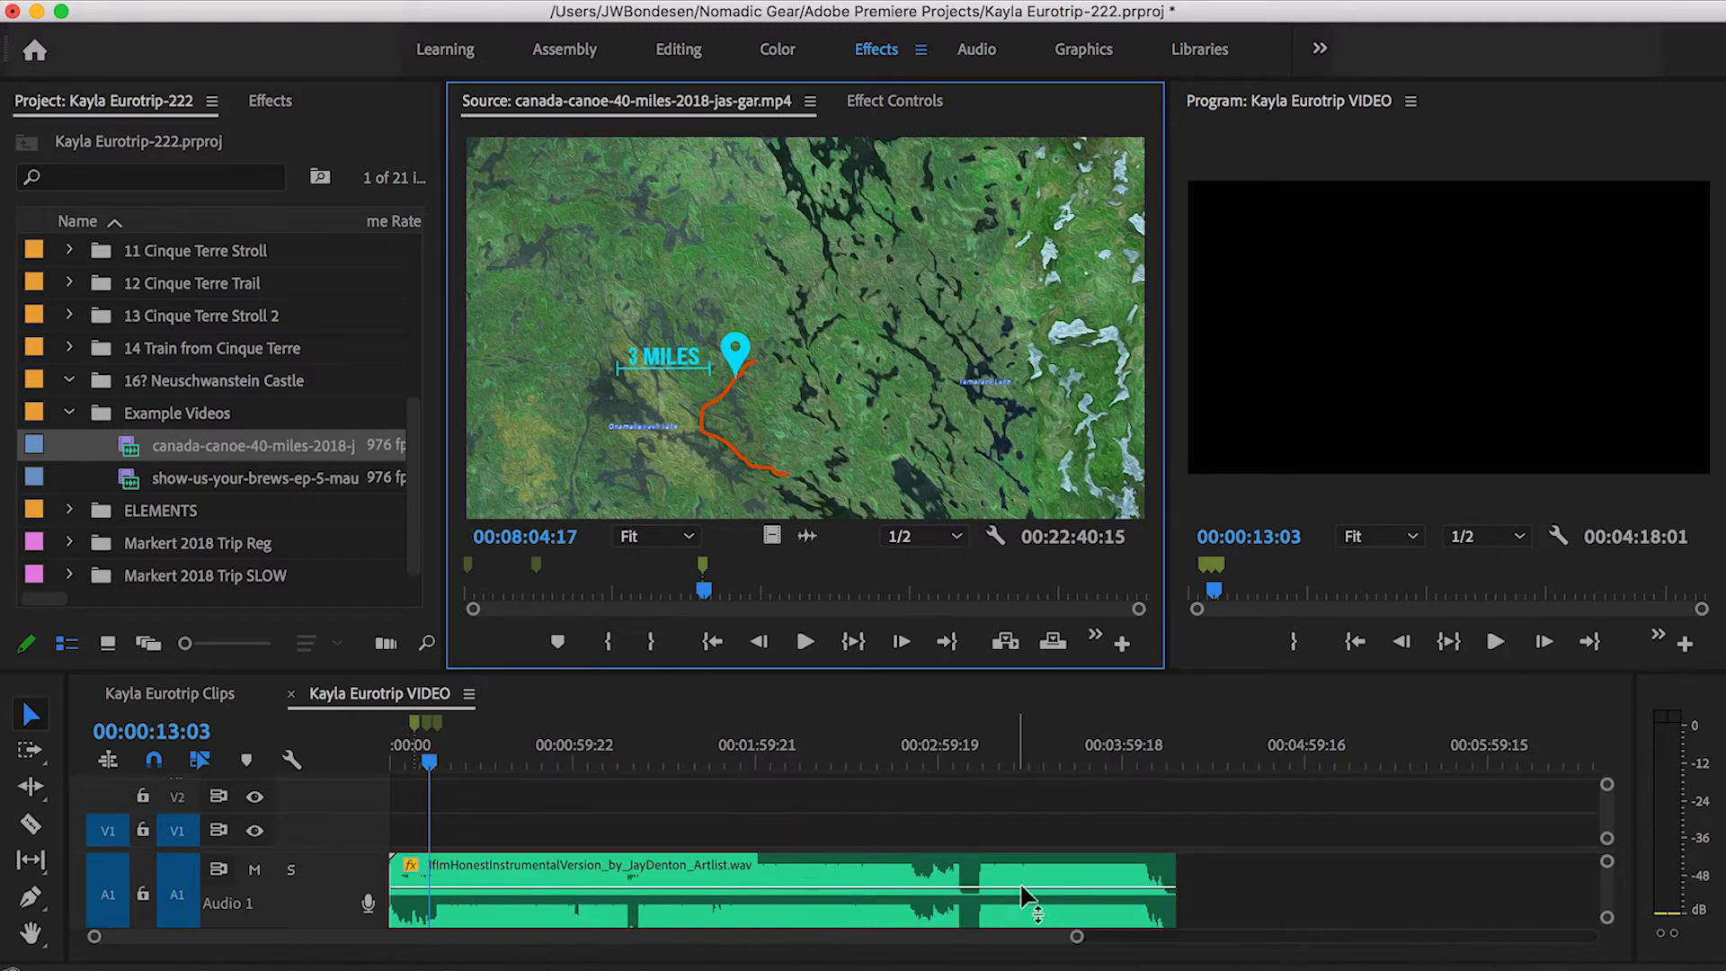
Switch to Maps and frame the map from the United States across the North Atlantic to Europe and Africa.
left_click(949, 968)
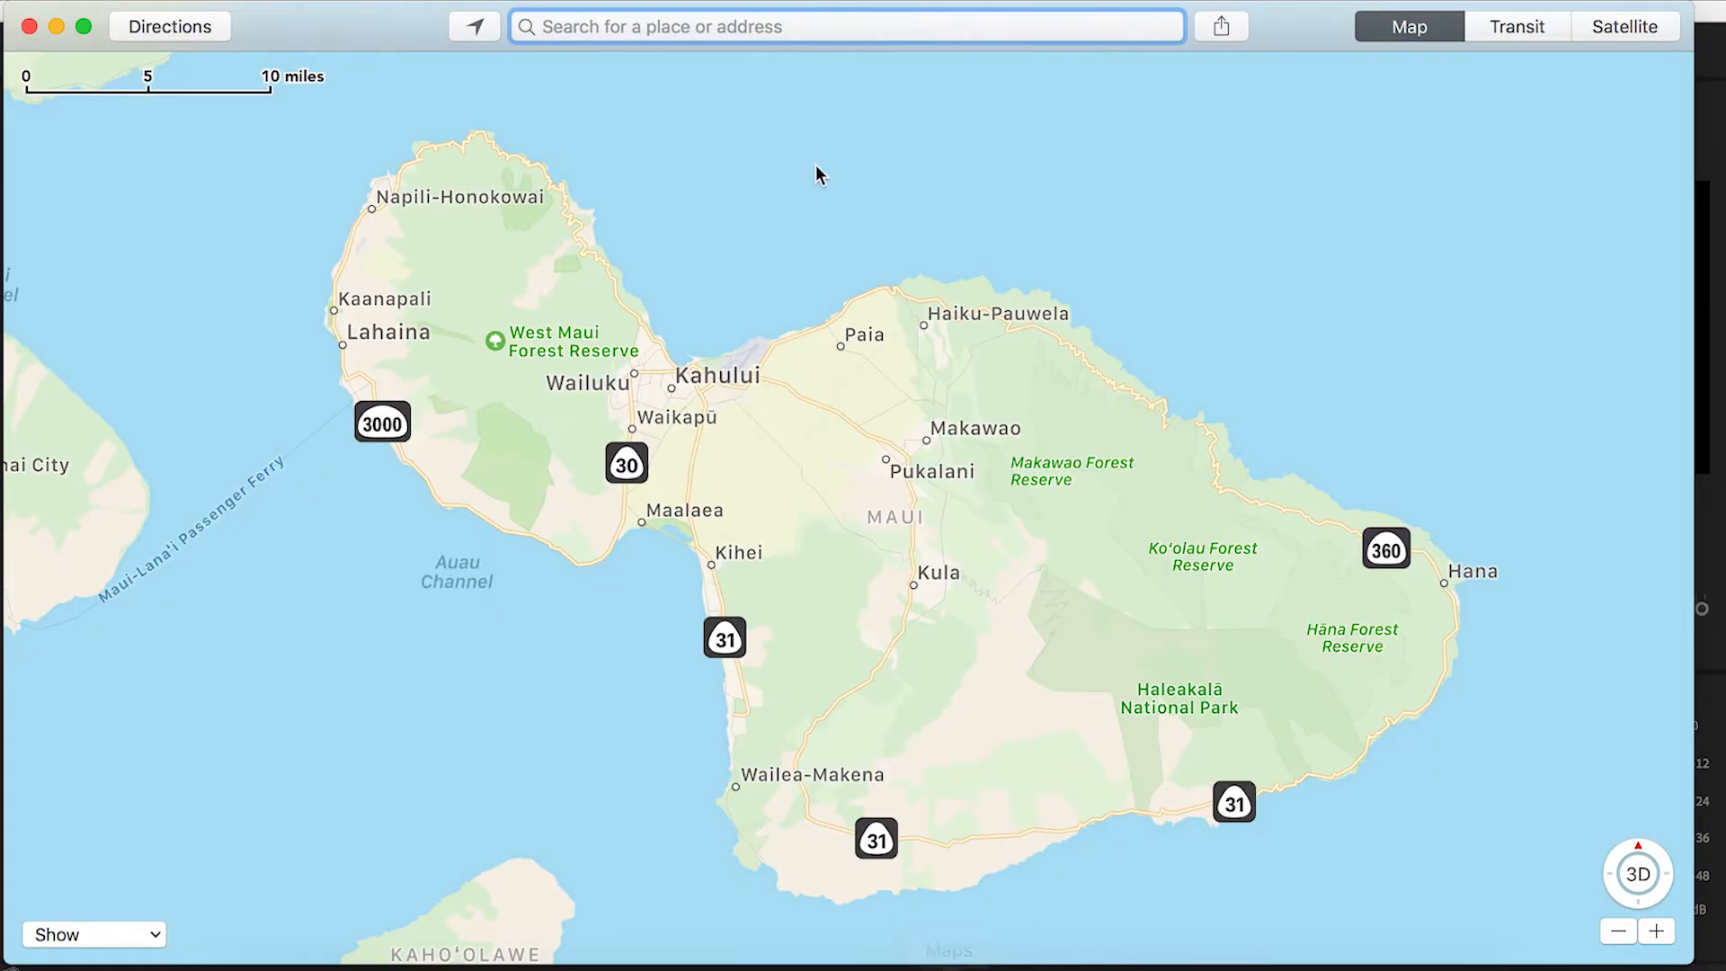
left_click(279, 4)
left_click(343, 565)
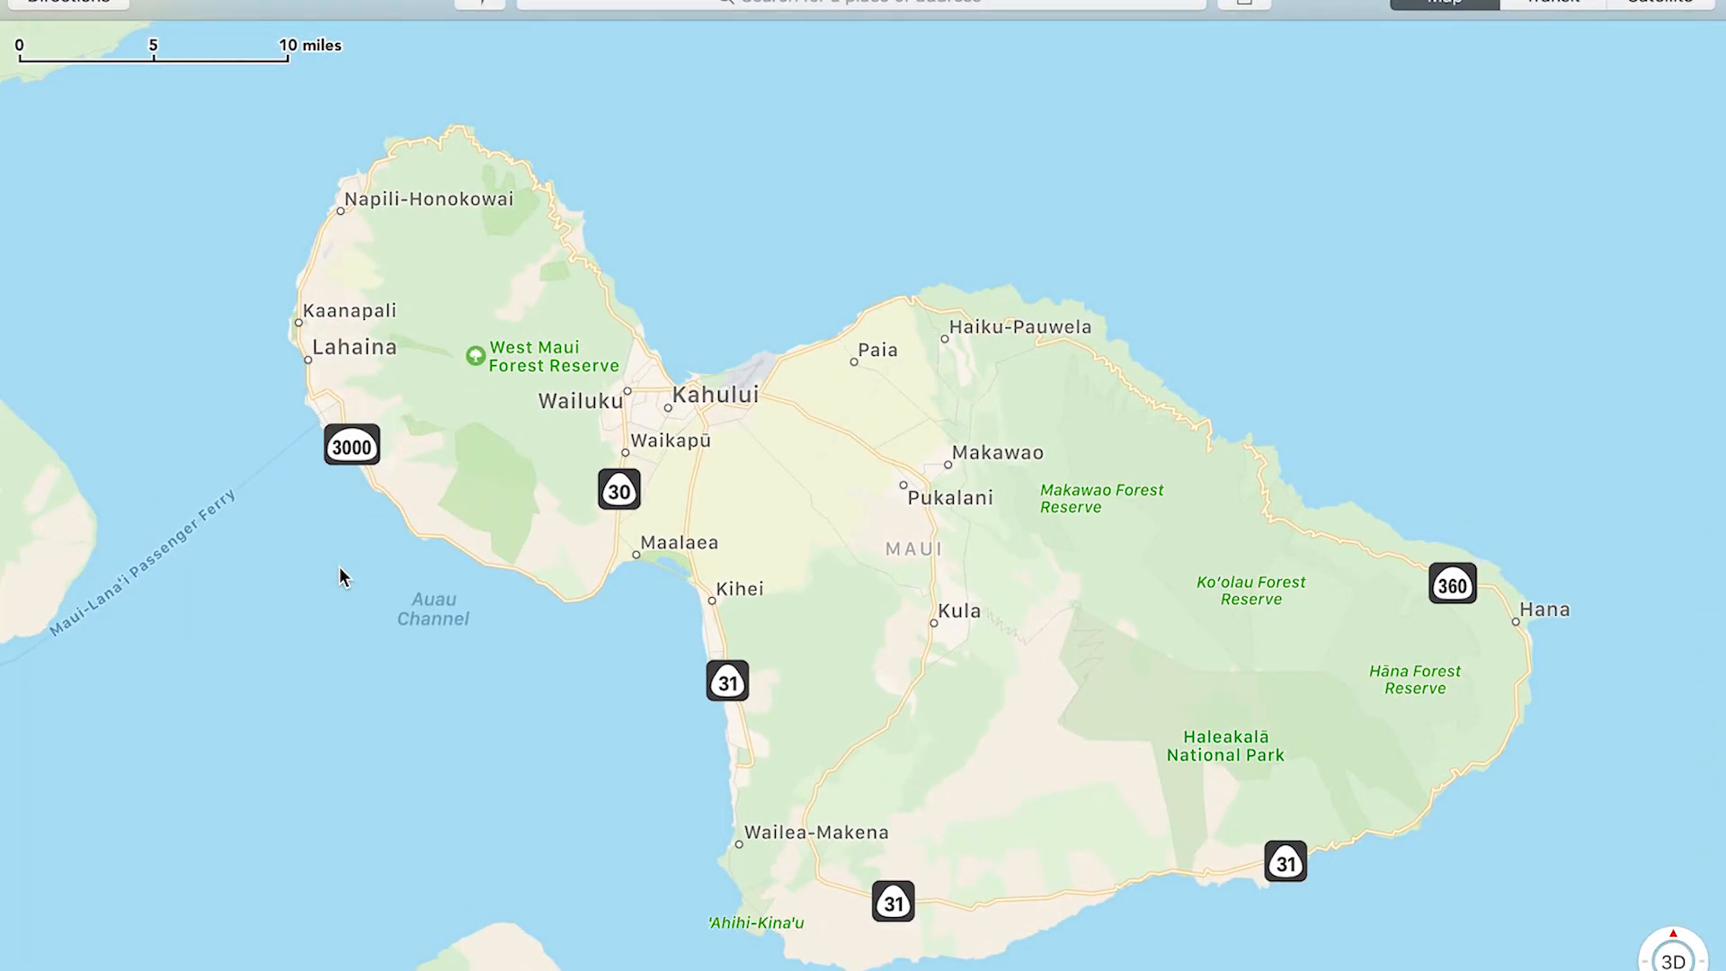
scroll(925, 346, "down", 10)
left_click_drag(1285, 474, 860, 538)
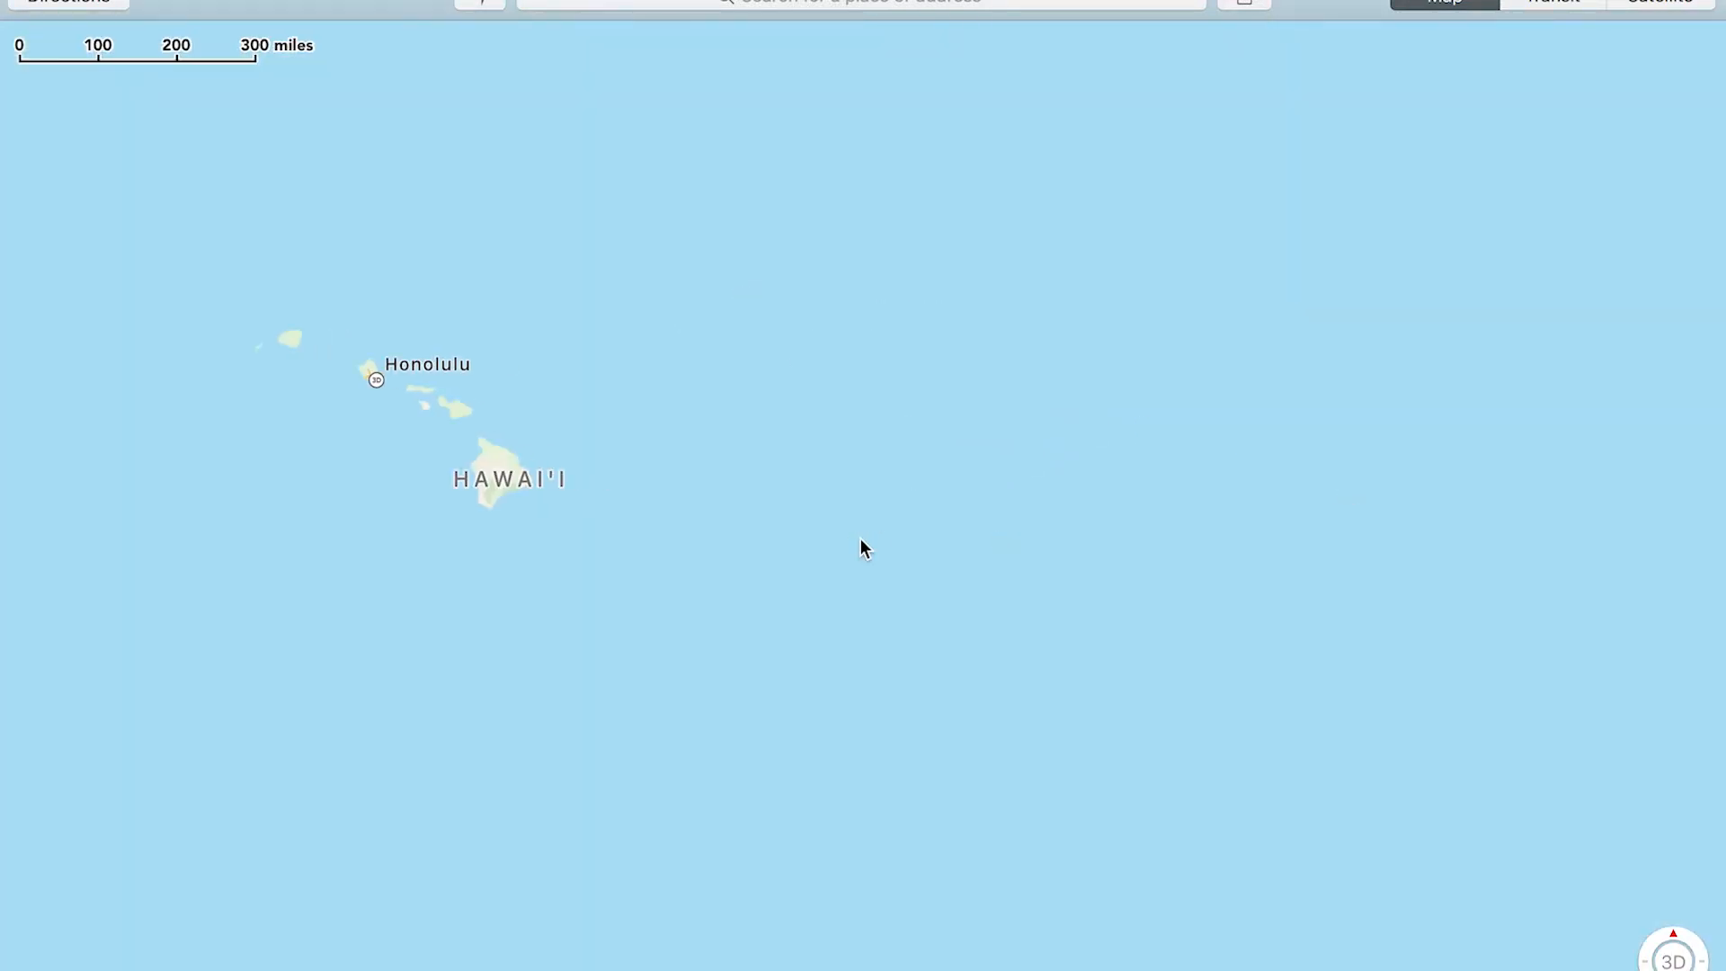
scroll(860, 537, "down", 3)
left_click_drag(1098, 512, 578, 647)
left_click_drag(1156, 531, 761, 532)
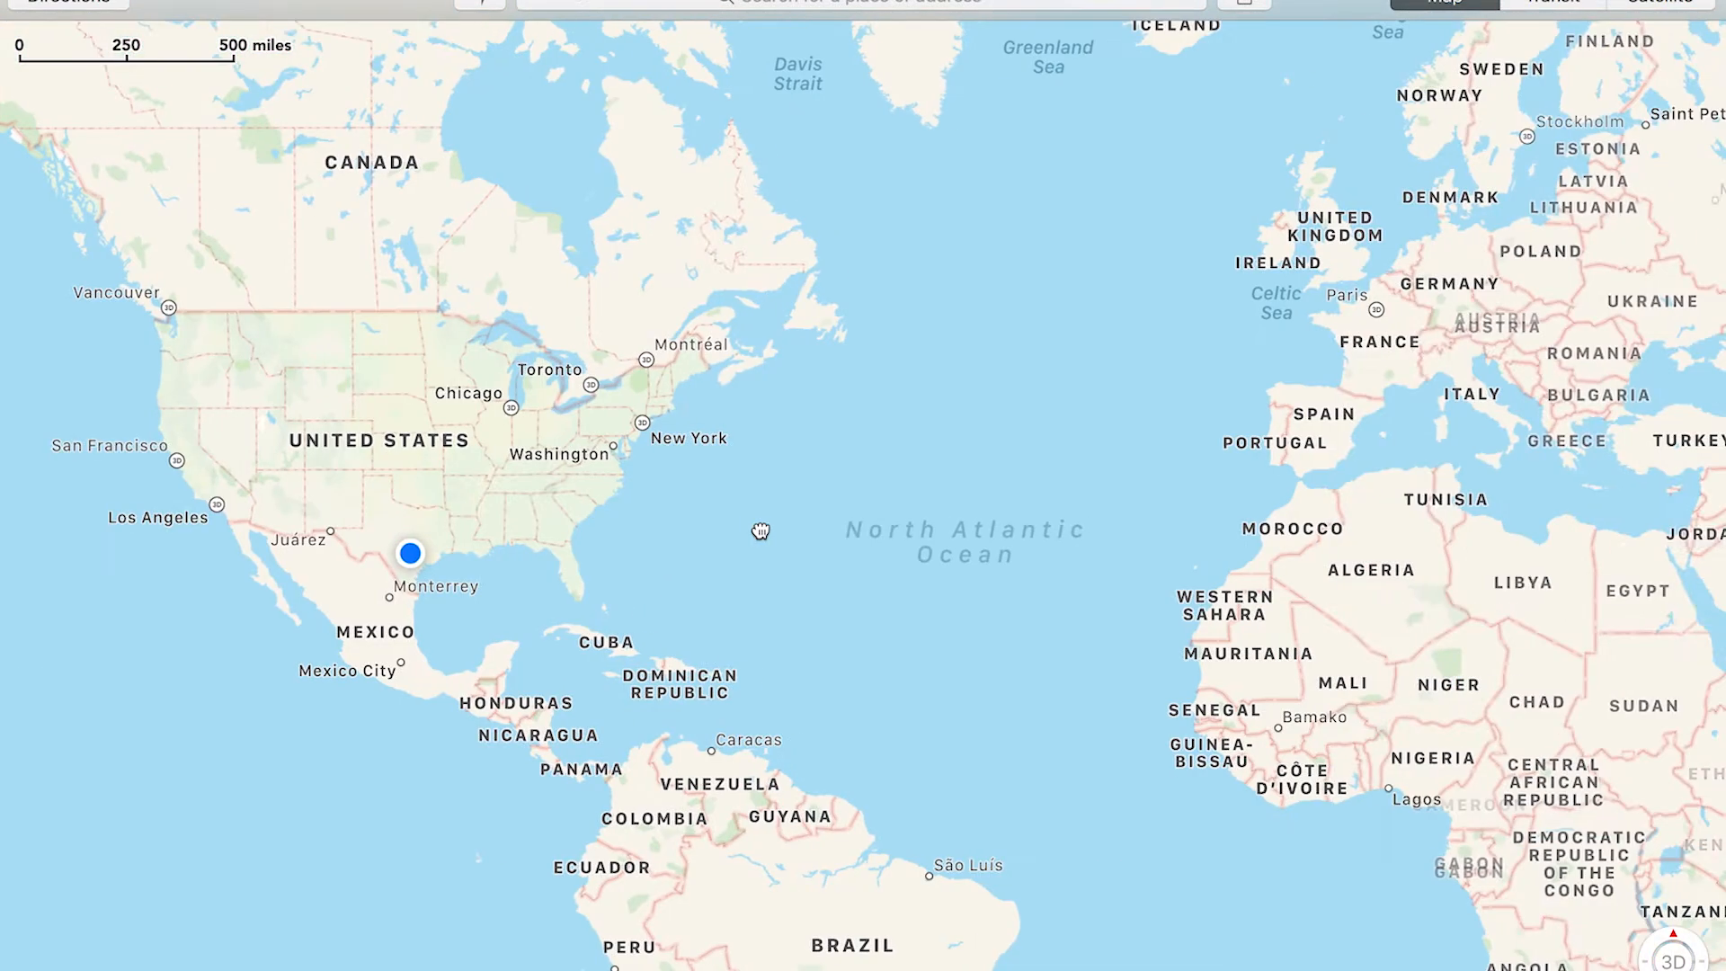
left_click_drag(840, 593, 805, 554)
scroll(795, 563, "up", 2)
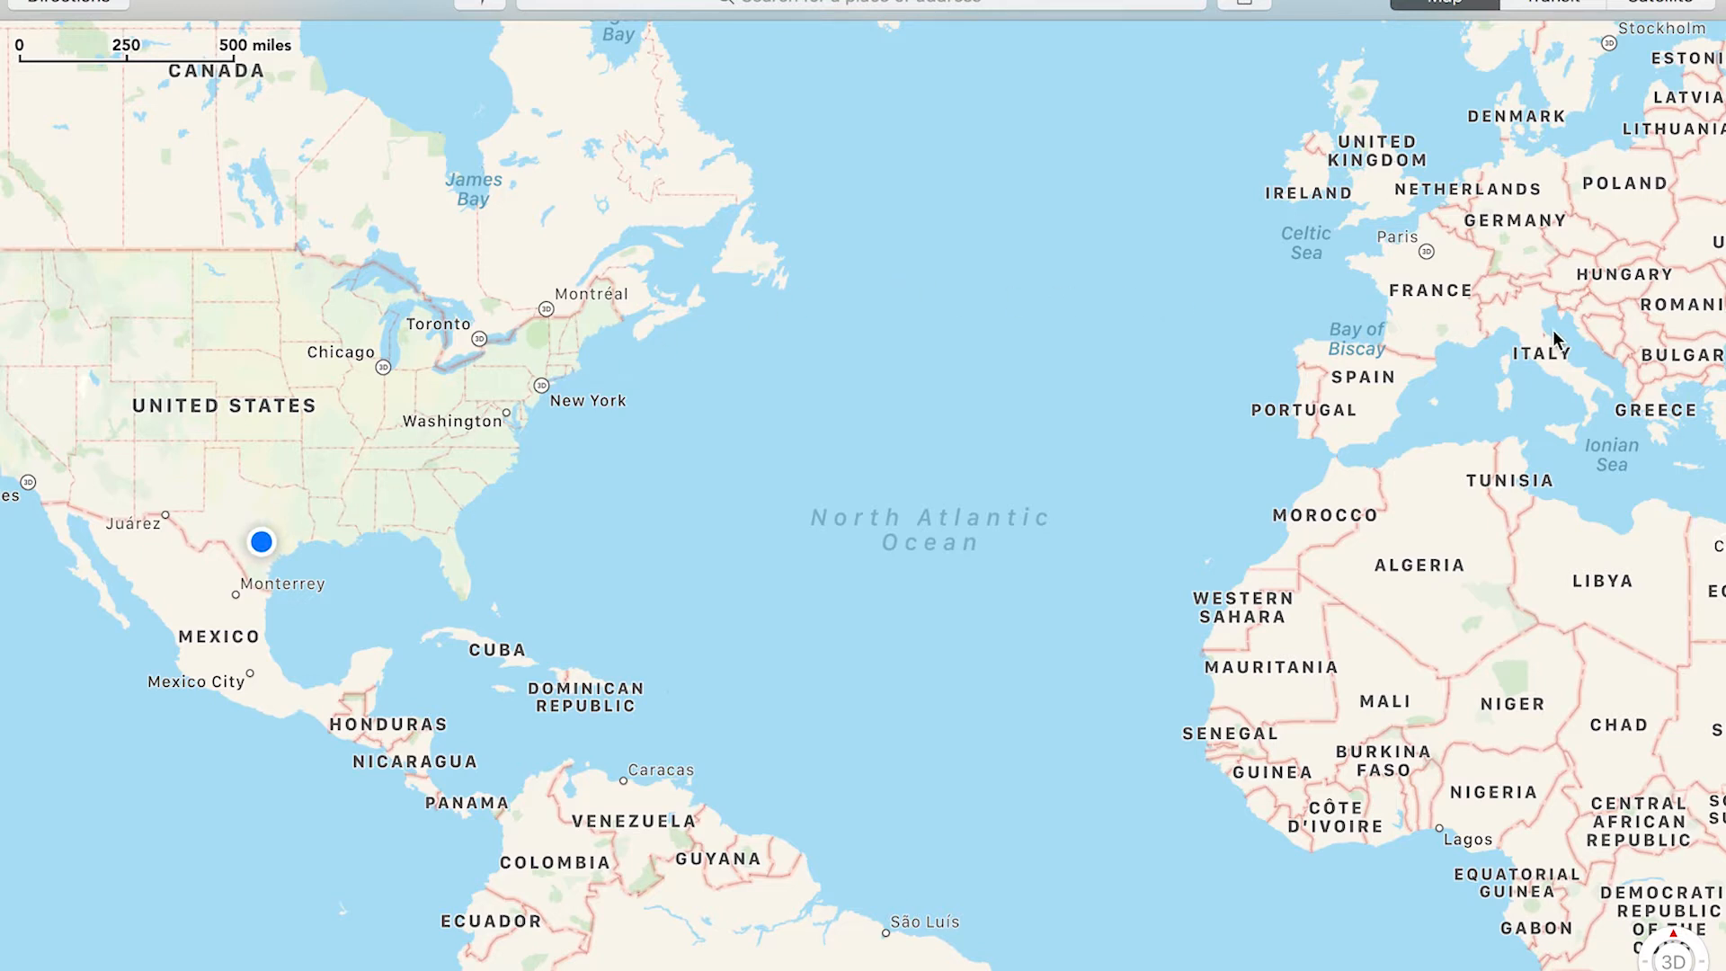
Frame the map closer on Europe, from Portugal and Spain across to Turkey and Ukraine.
scroll(1512, 333, "up", 5)
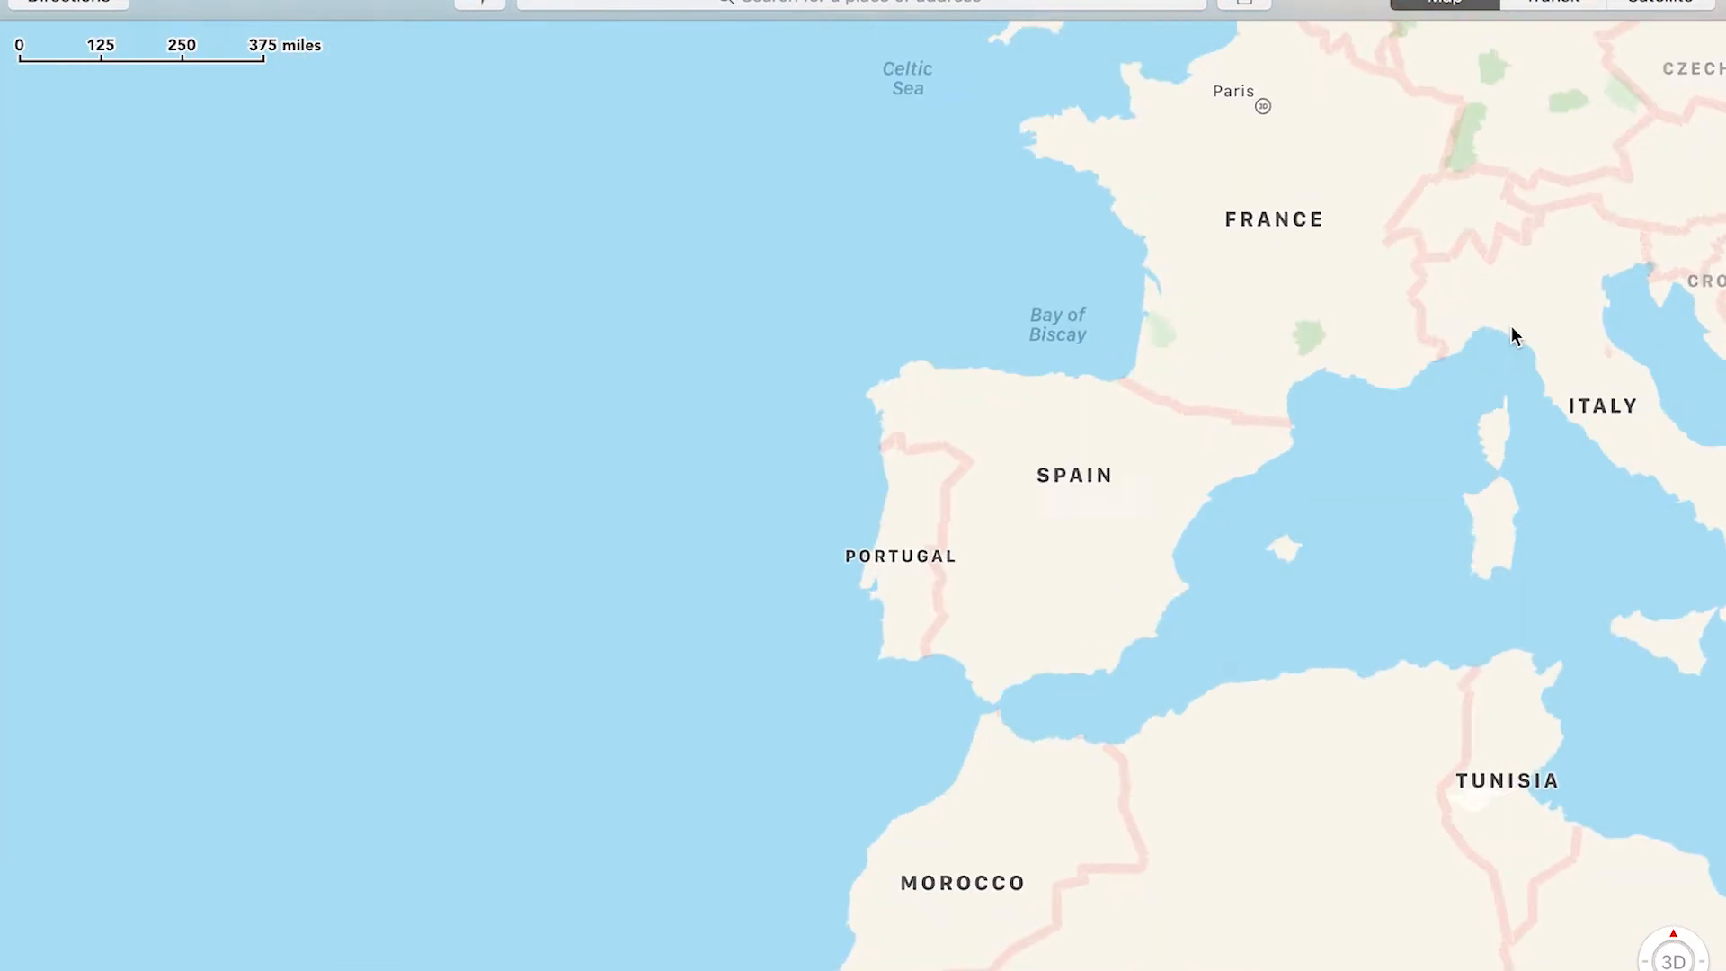
left_click_drag(1331, 344, 657, 528)
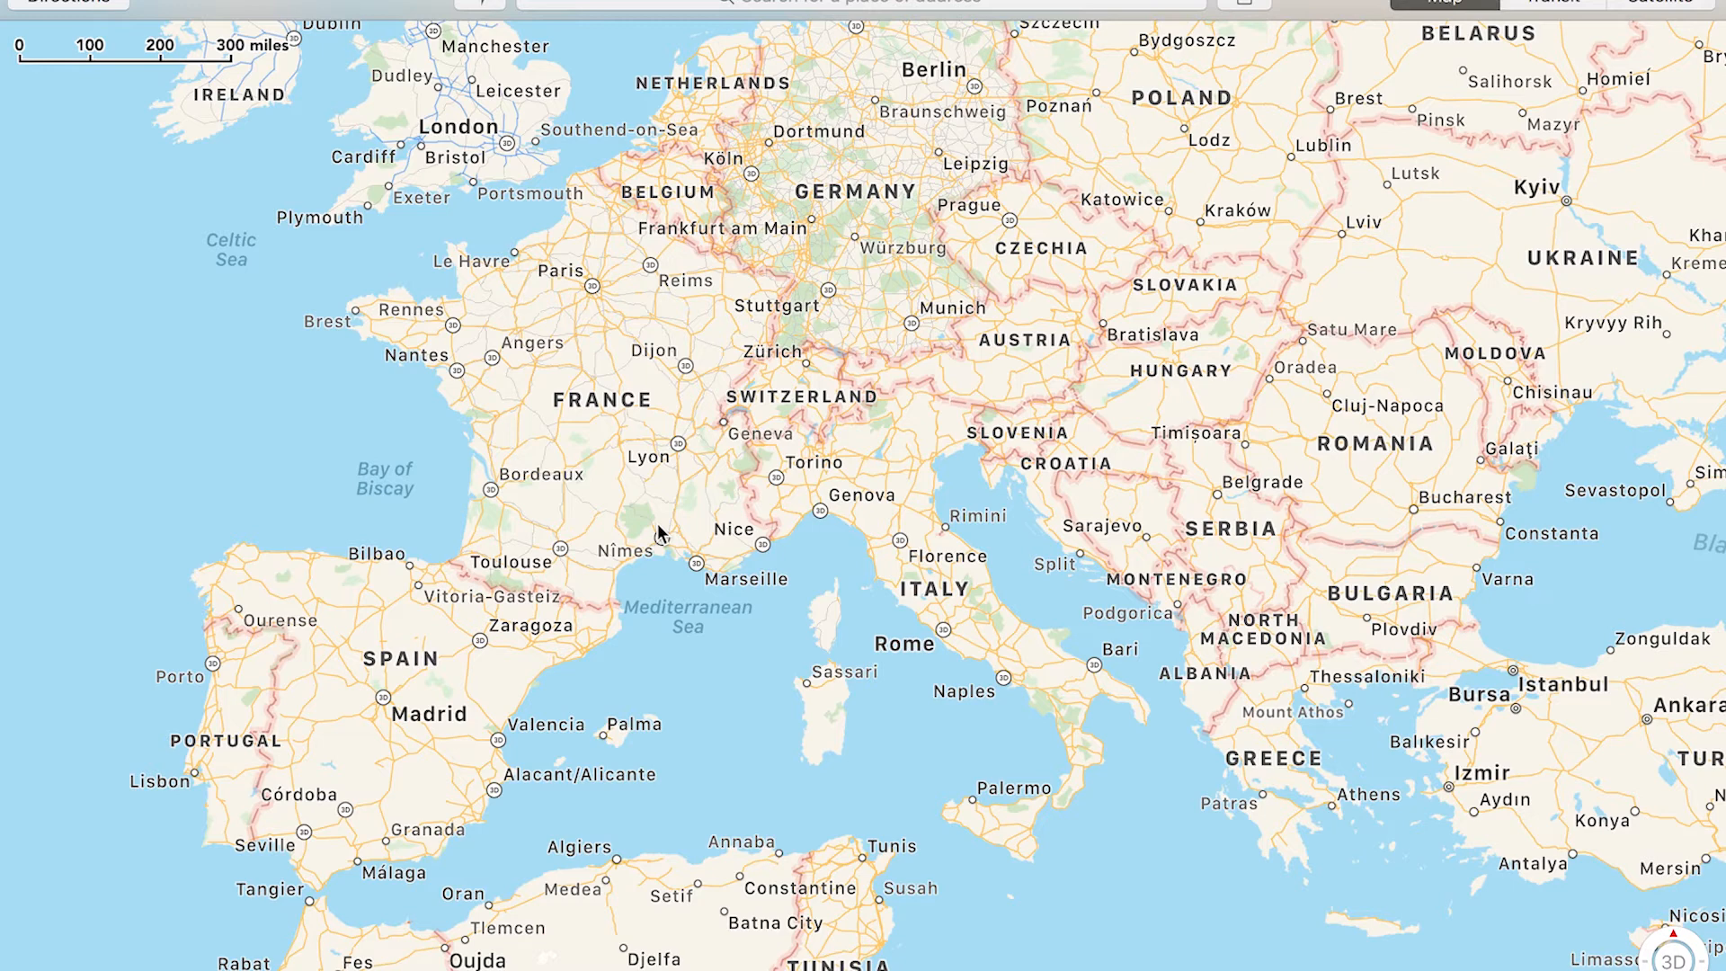
left_click_drag(613, 476, 537, 445)
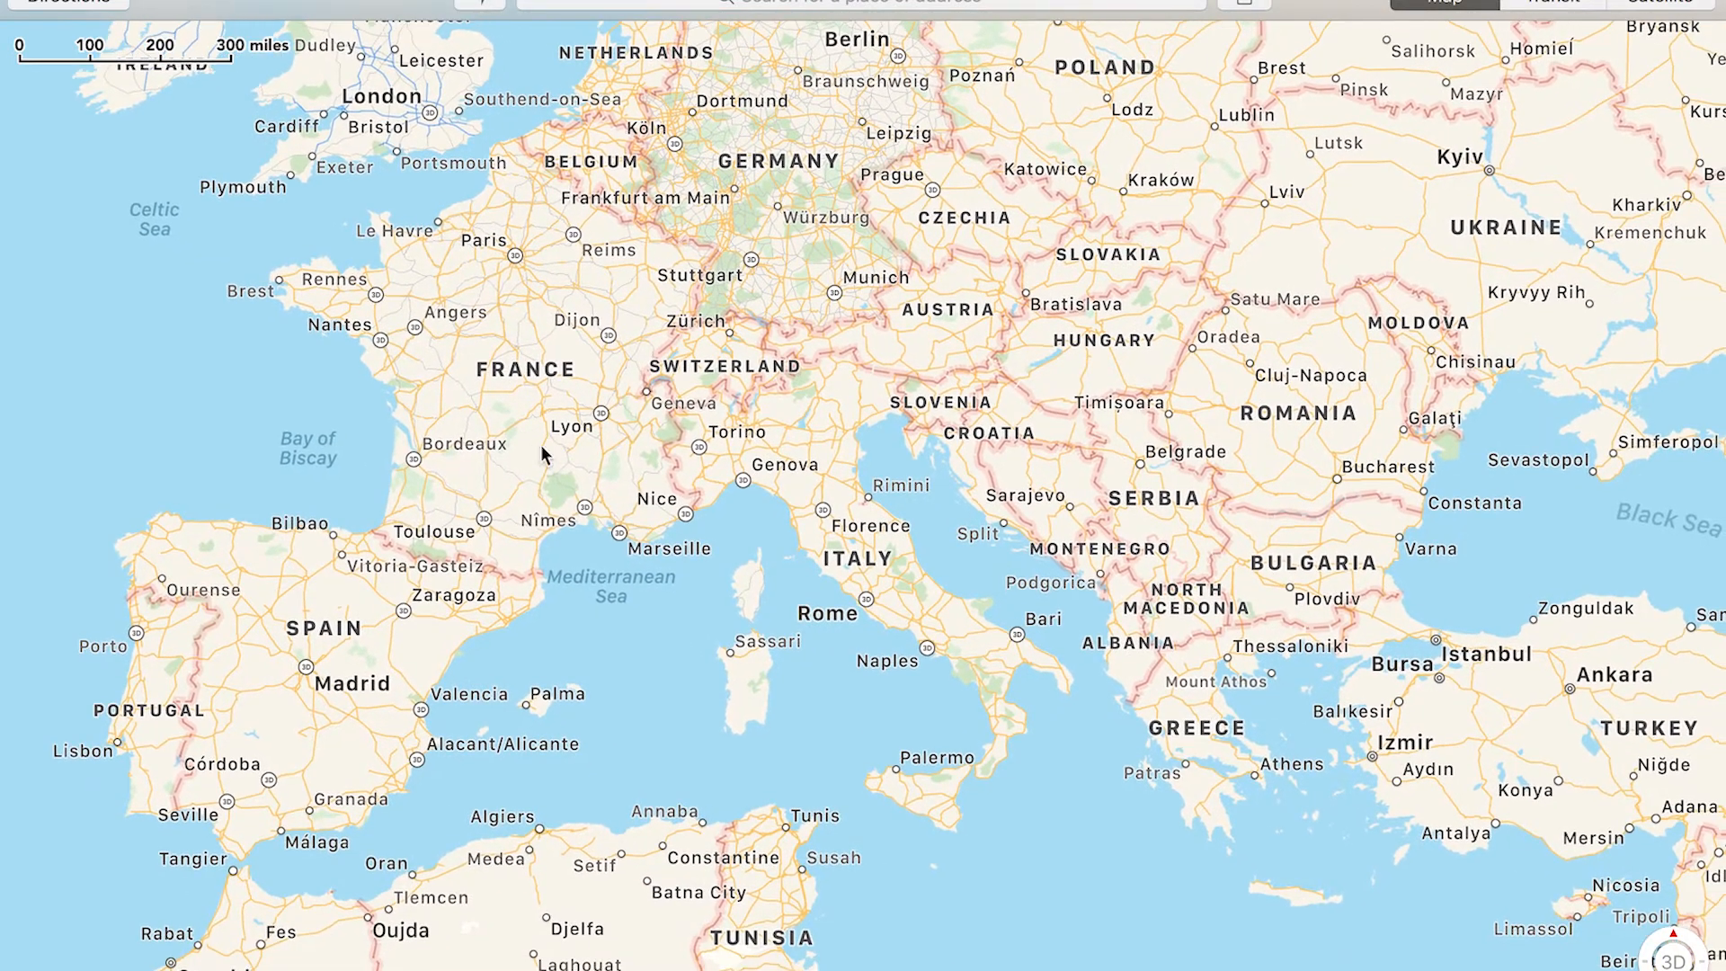
Inspect the northern Italy area around Venezia up close on the map.
double_click(905, 446)
double_click(818, 456)
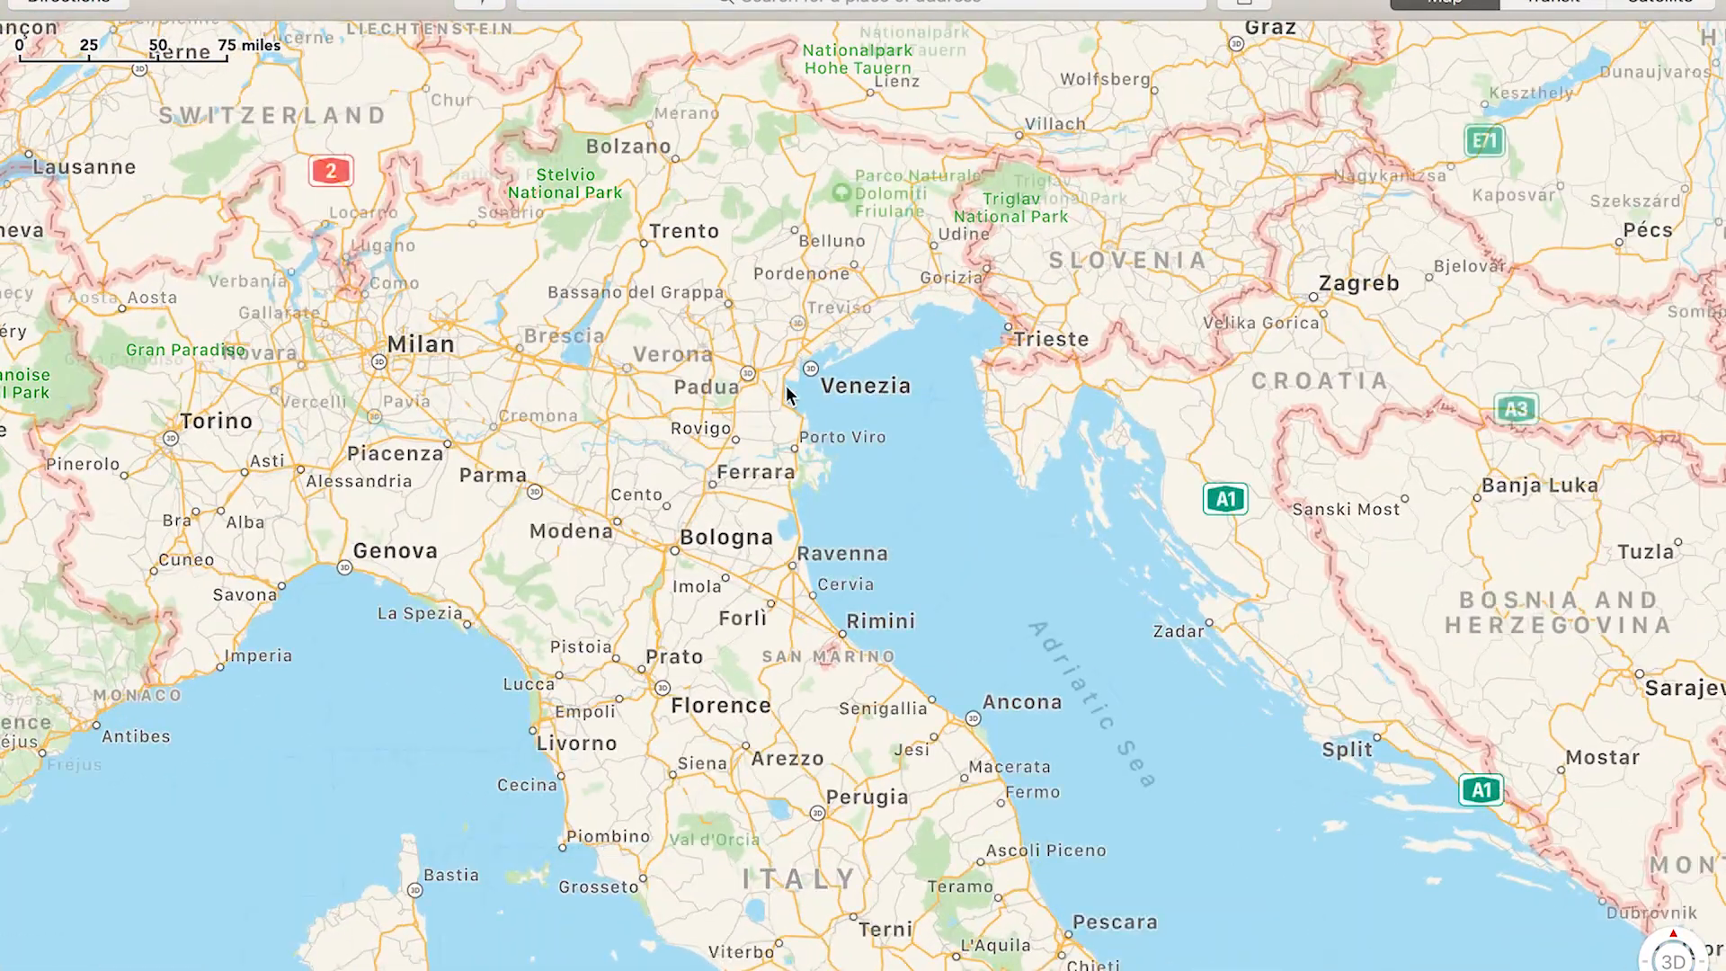
double_click(785, 386)
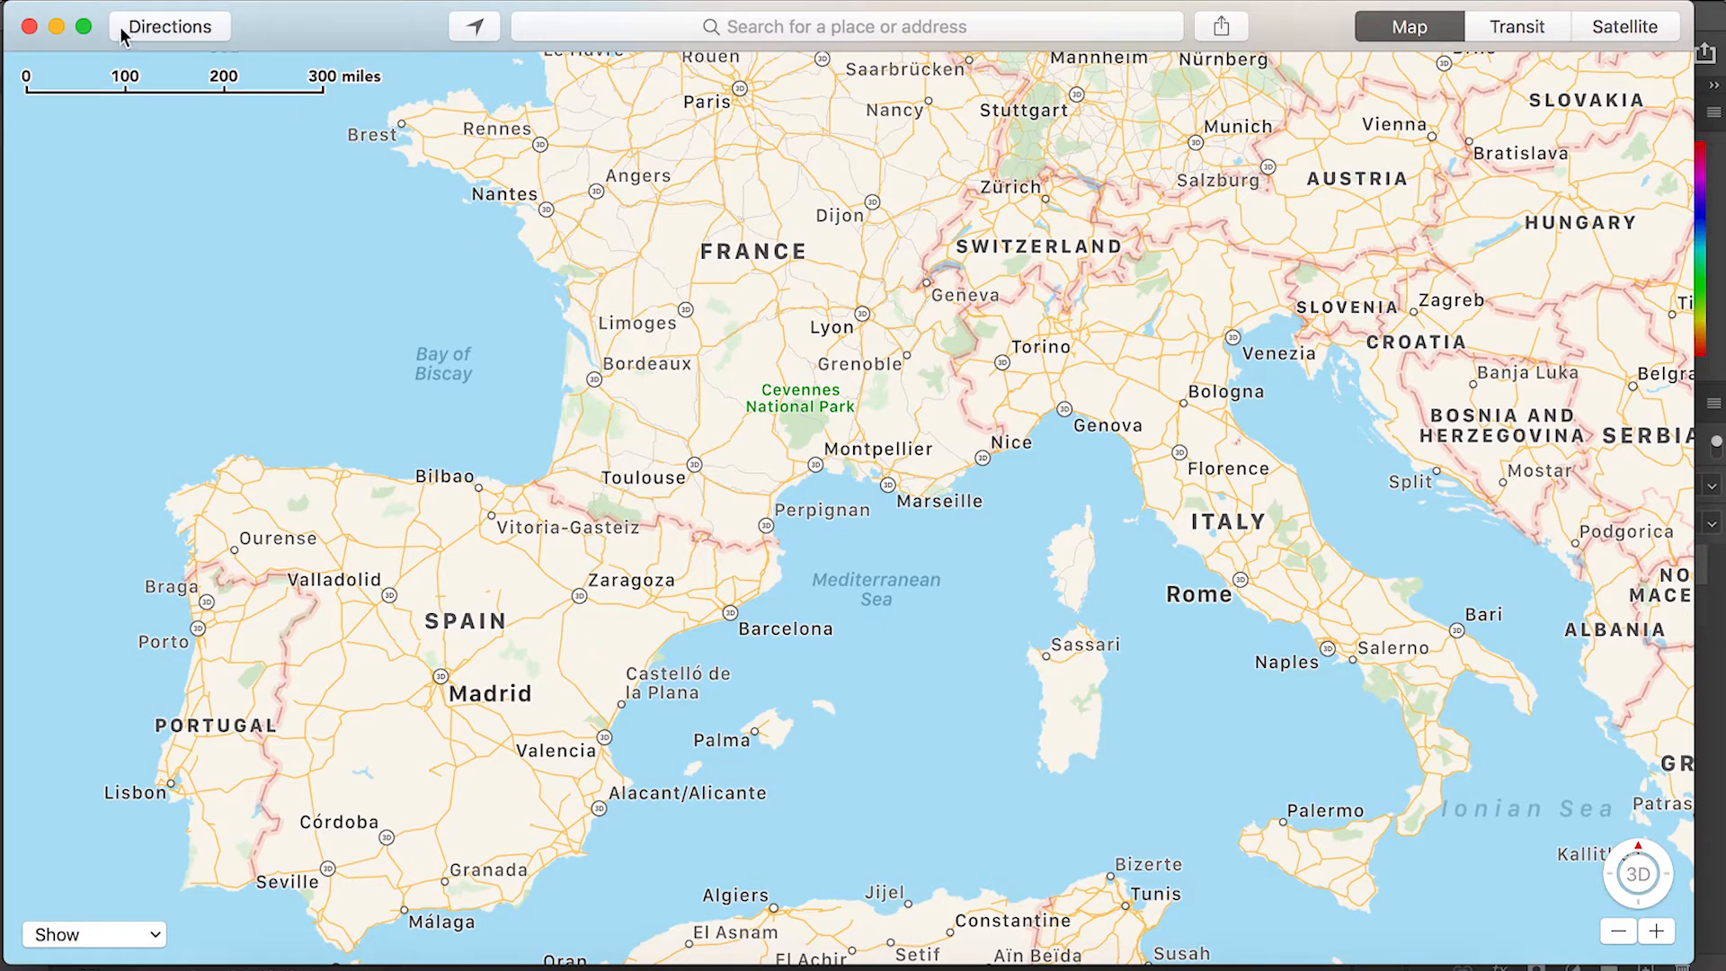
Close Maps and open the two map screenshots on the desktop in Adobe Photoshop 2020.
left_click(29, 26)
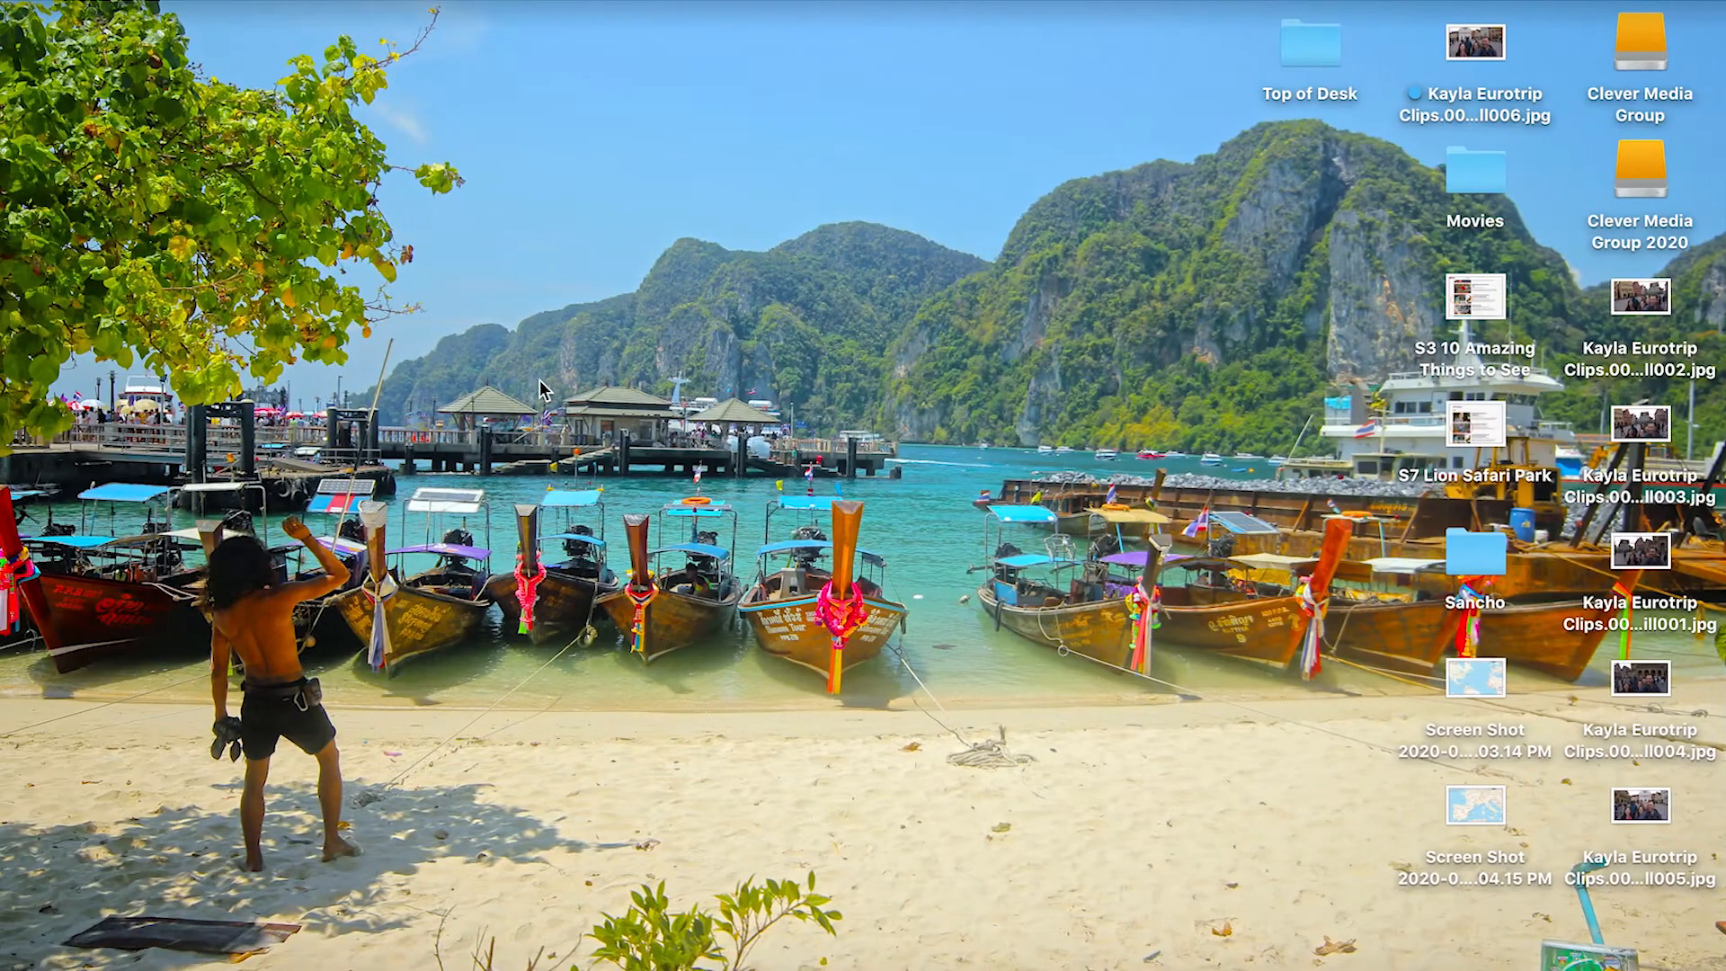
left_click_drag(1508, 660, 1469, 796)
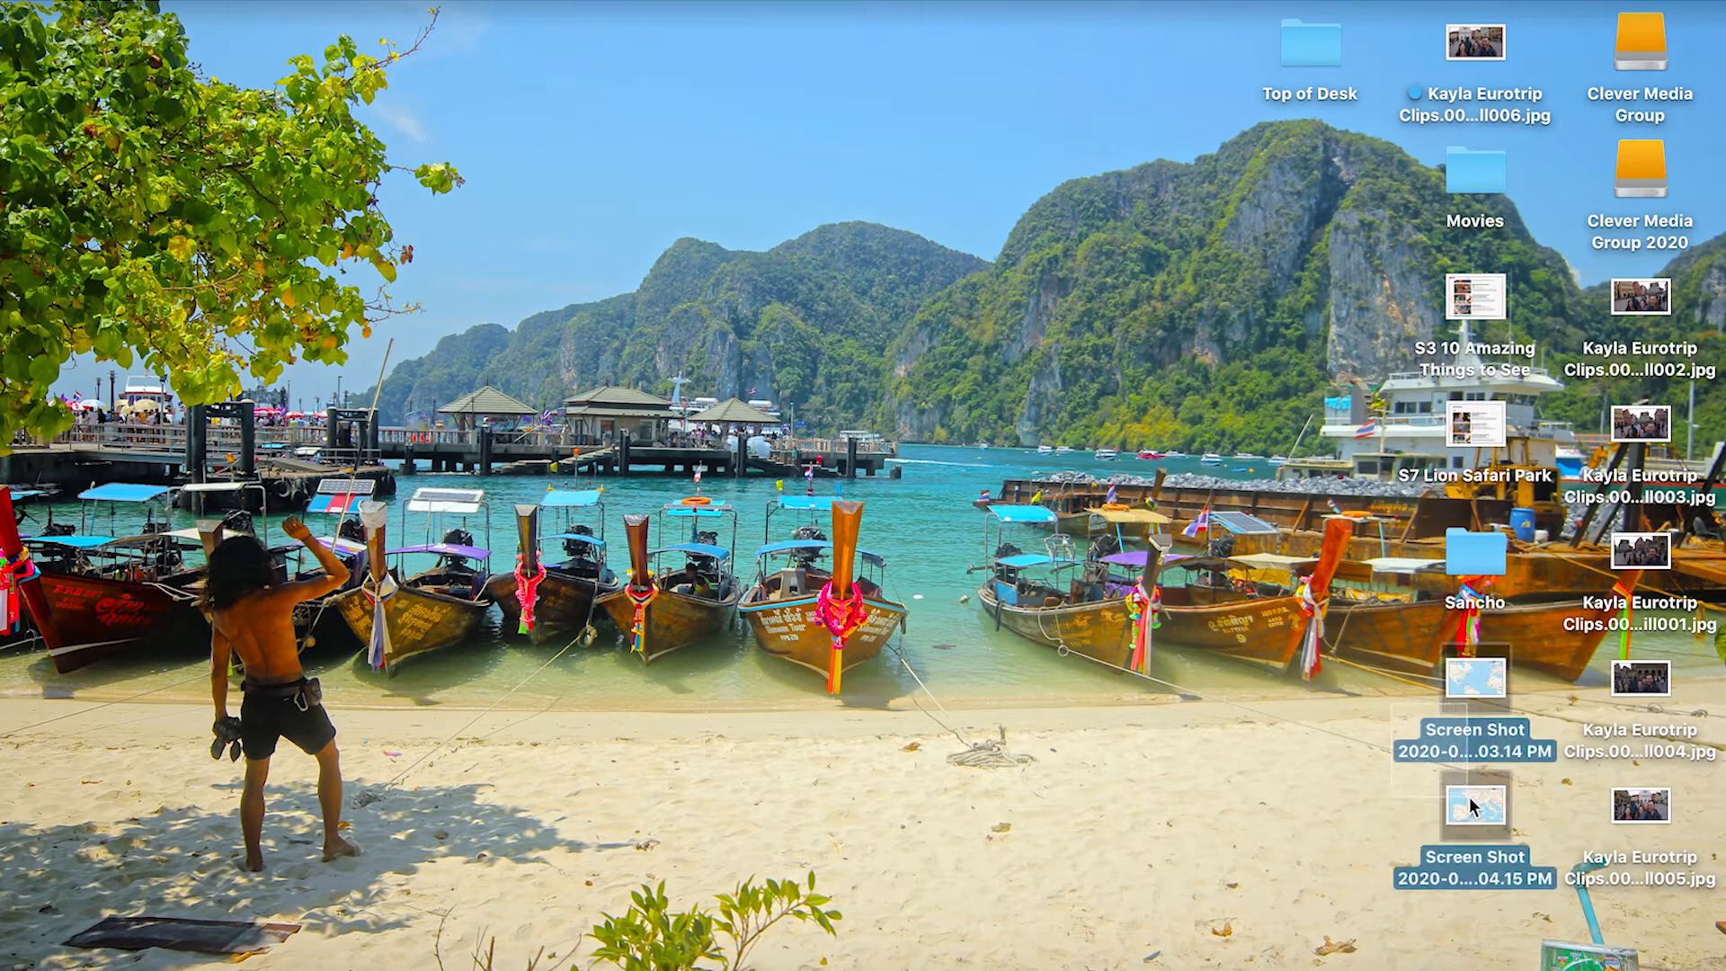
right_click(1467, 797)
mouse_move(1241, 374)
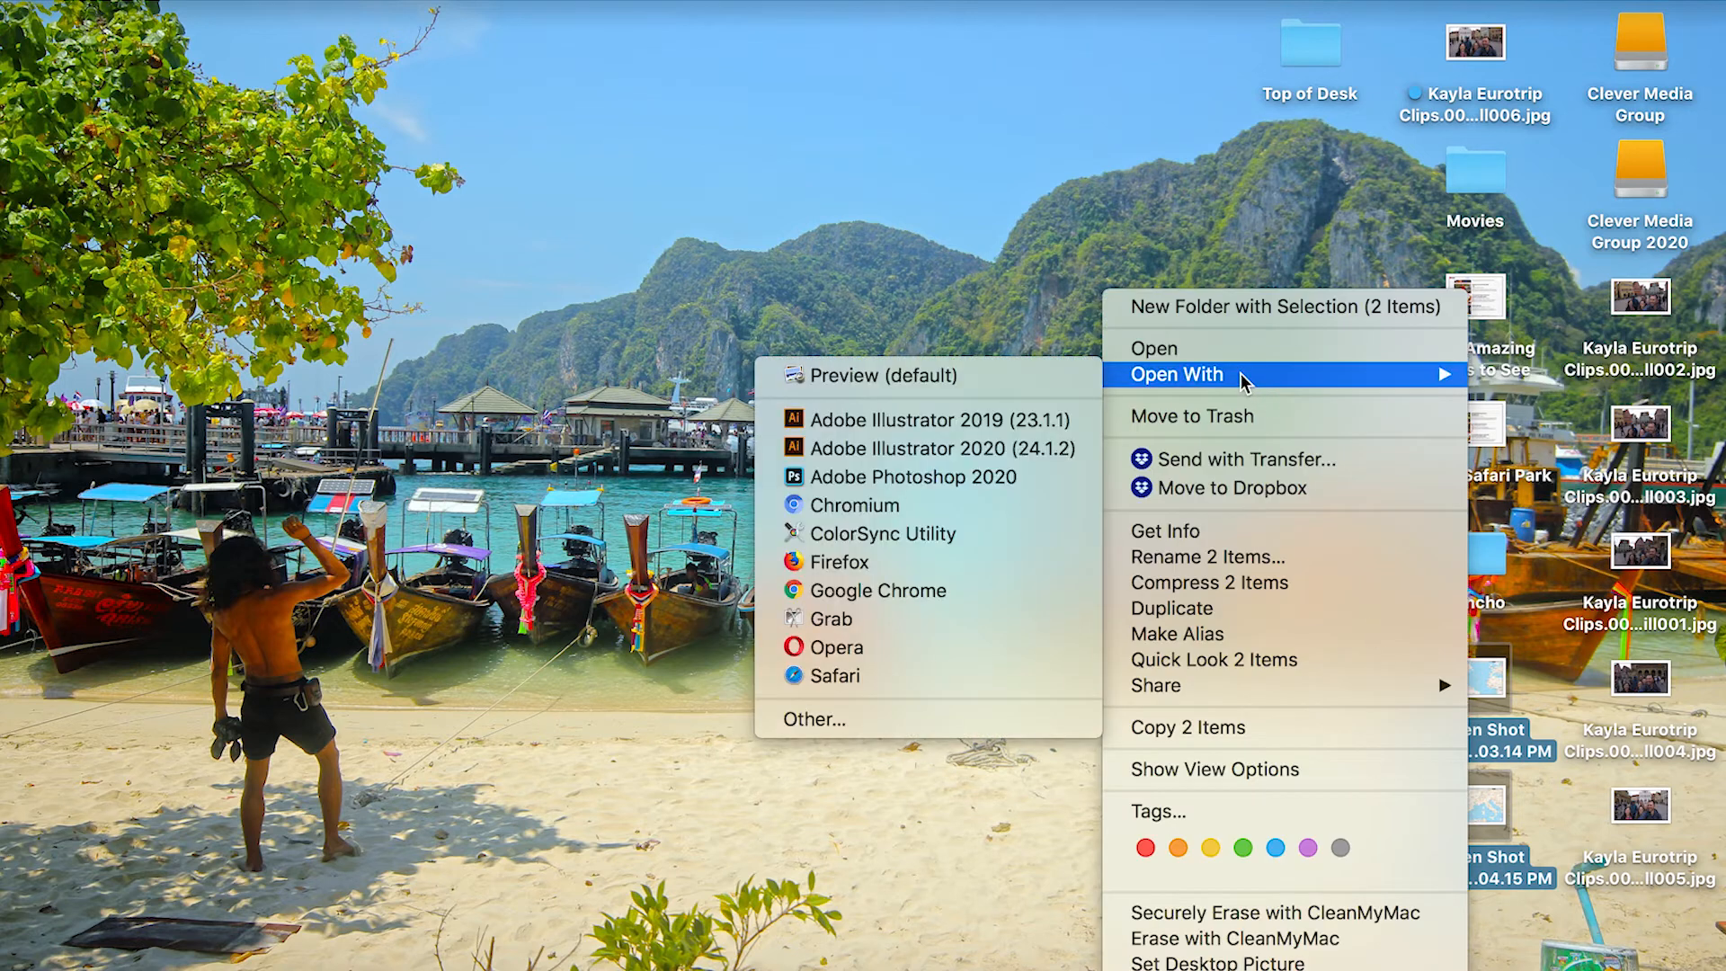
left_click(925, 477)
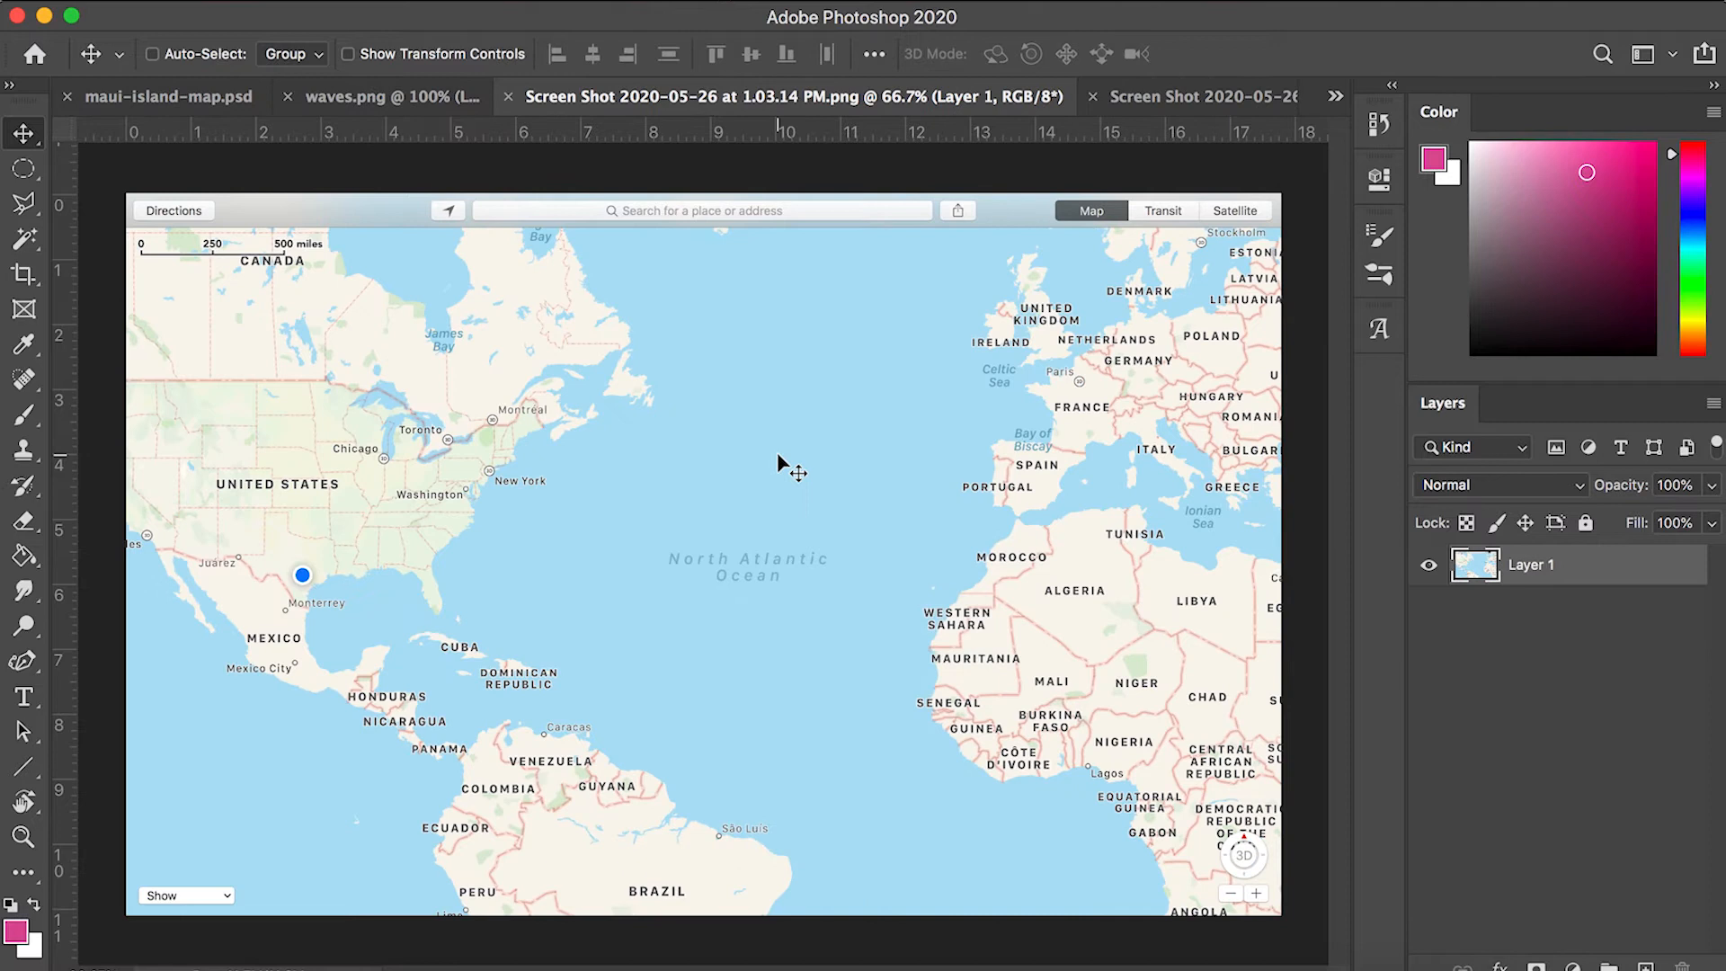
Set up the Clone Stamp tool with a 27 px brush for retouching the blue location dot in Texas.
scroll(174, 602, "up", 10)
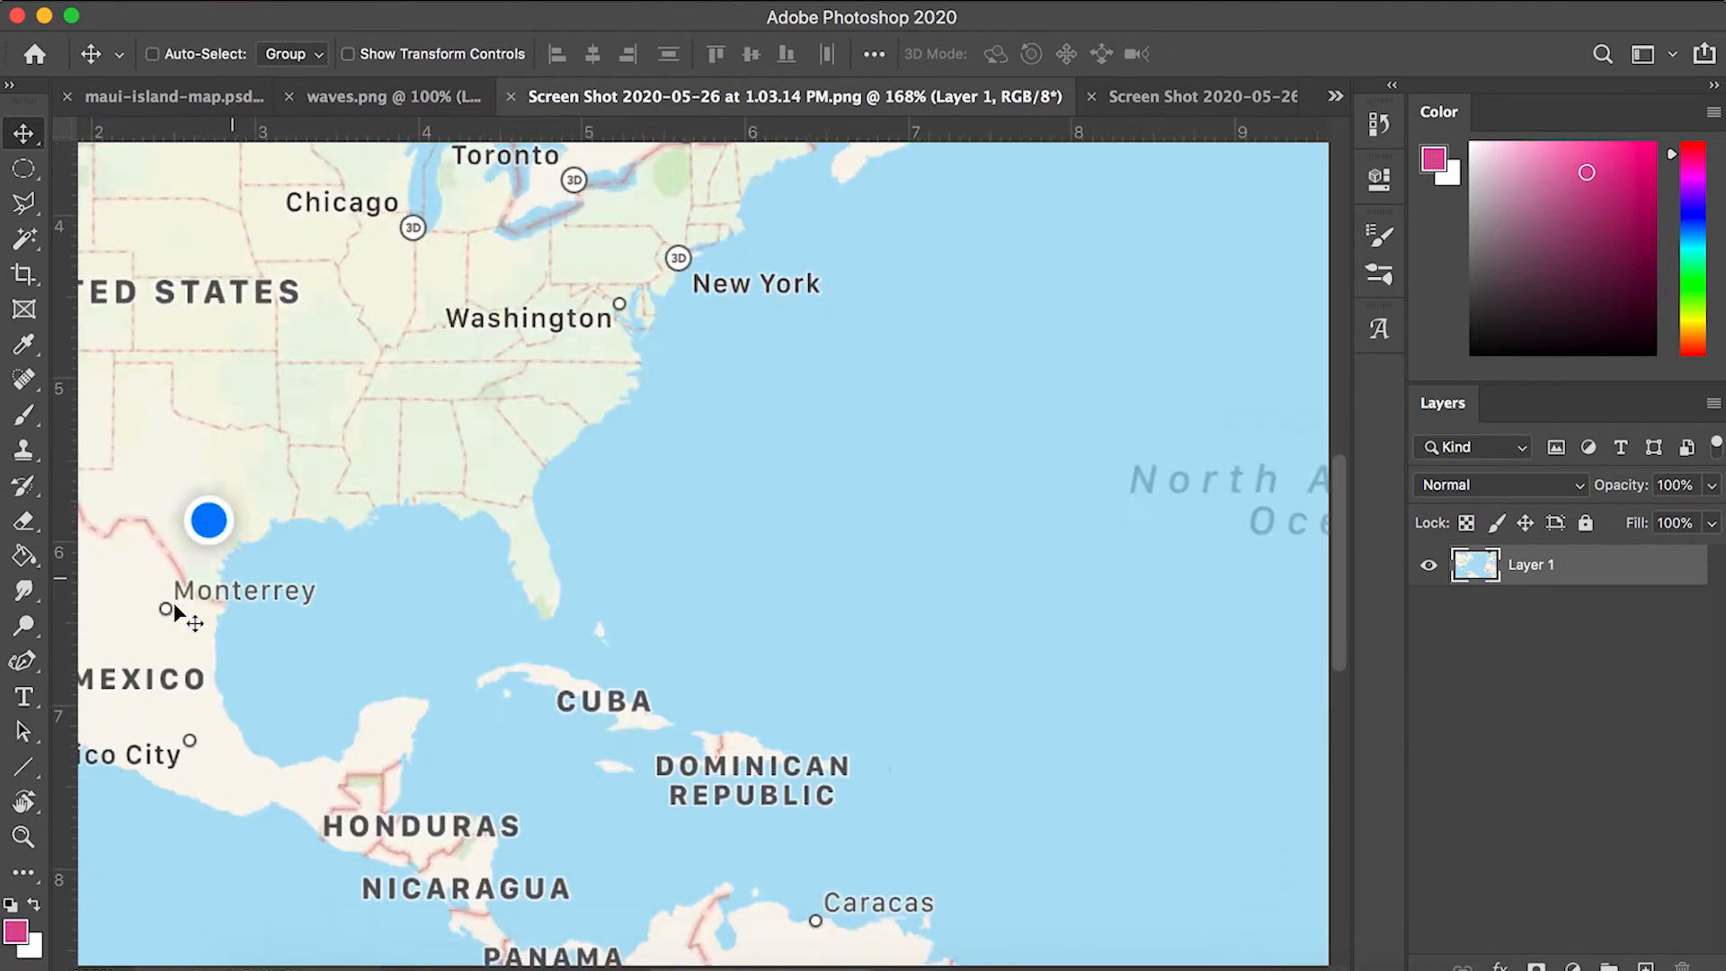
scroll(940, 394, "up", 5)
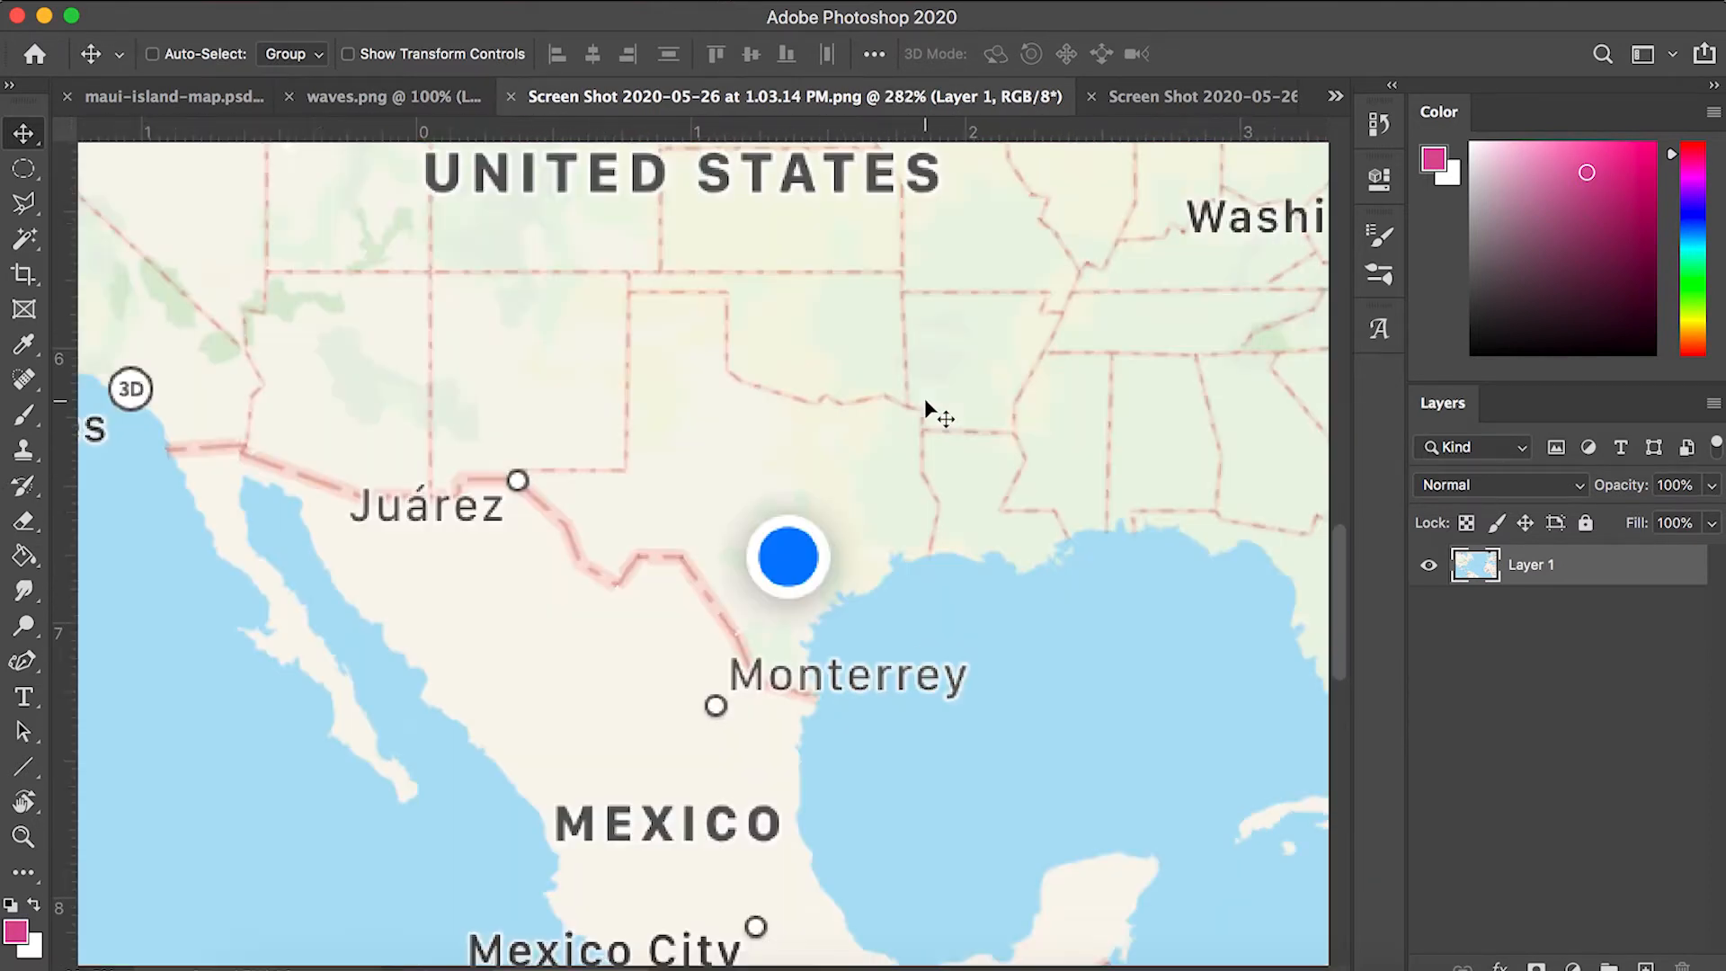
scroll(829, 431, "up", 2)
scroll(829, 431, "down", 1)
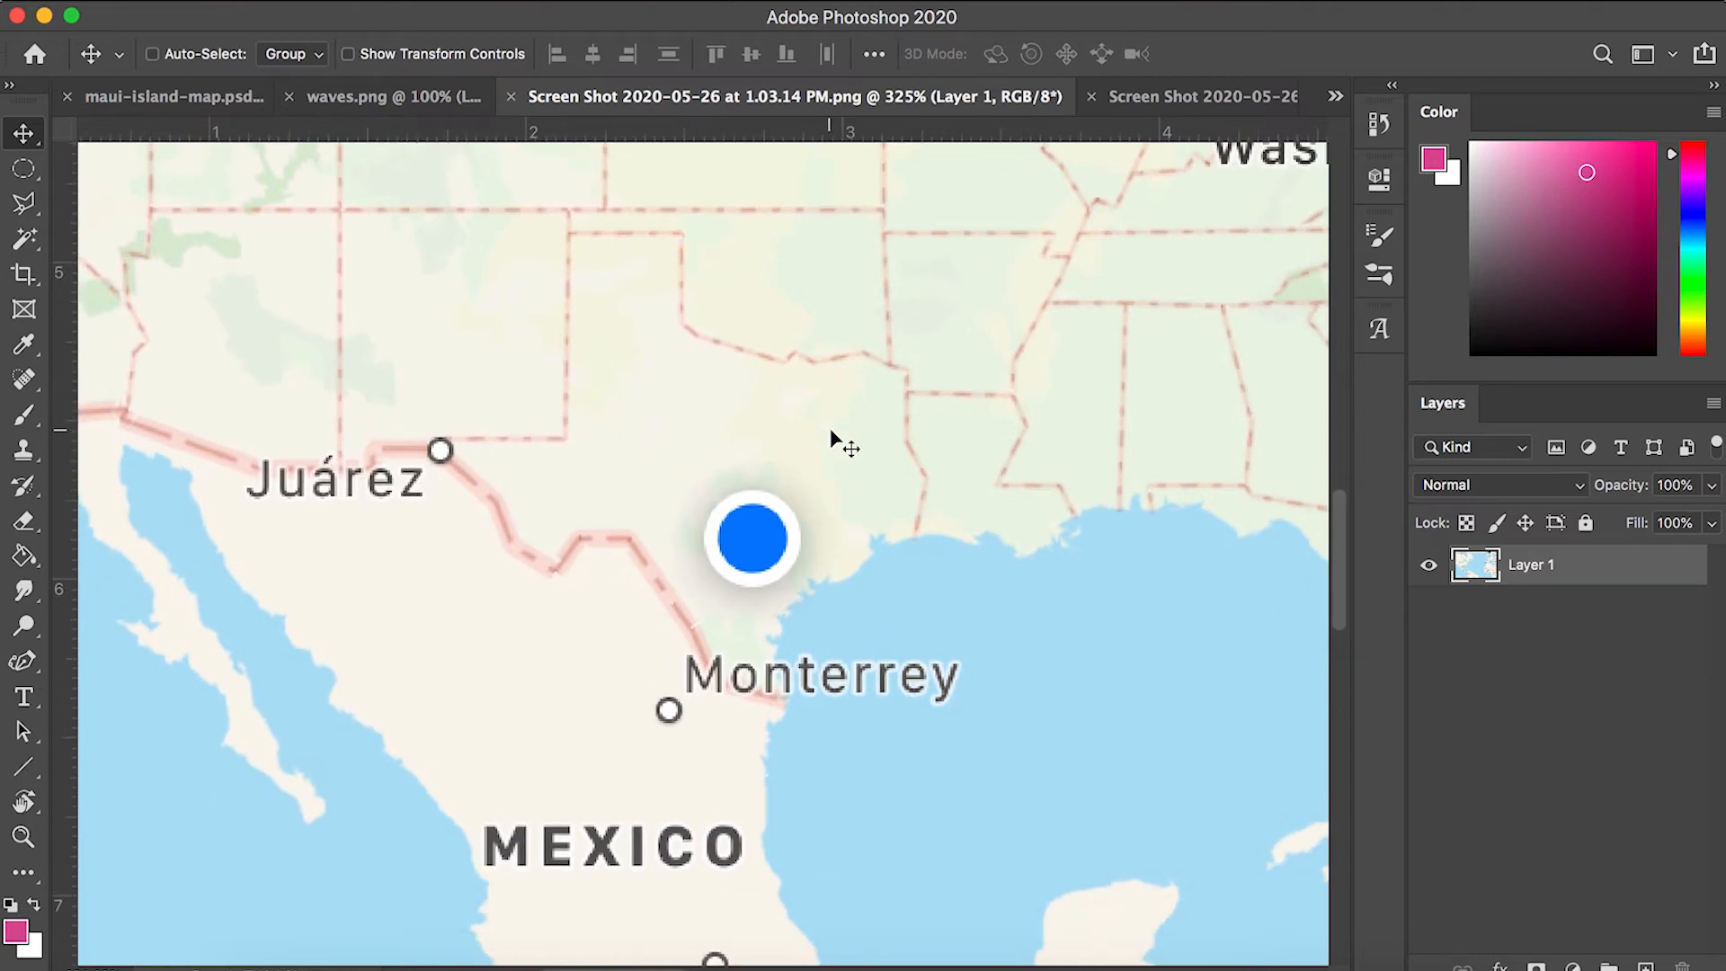
key("s")
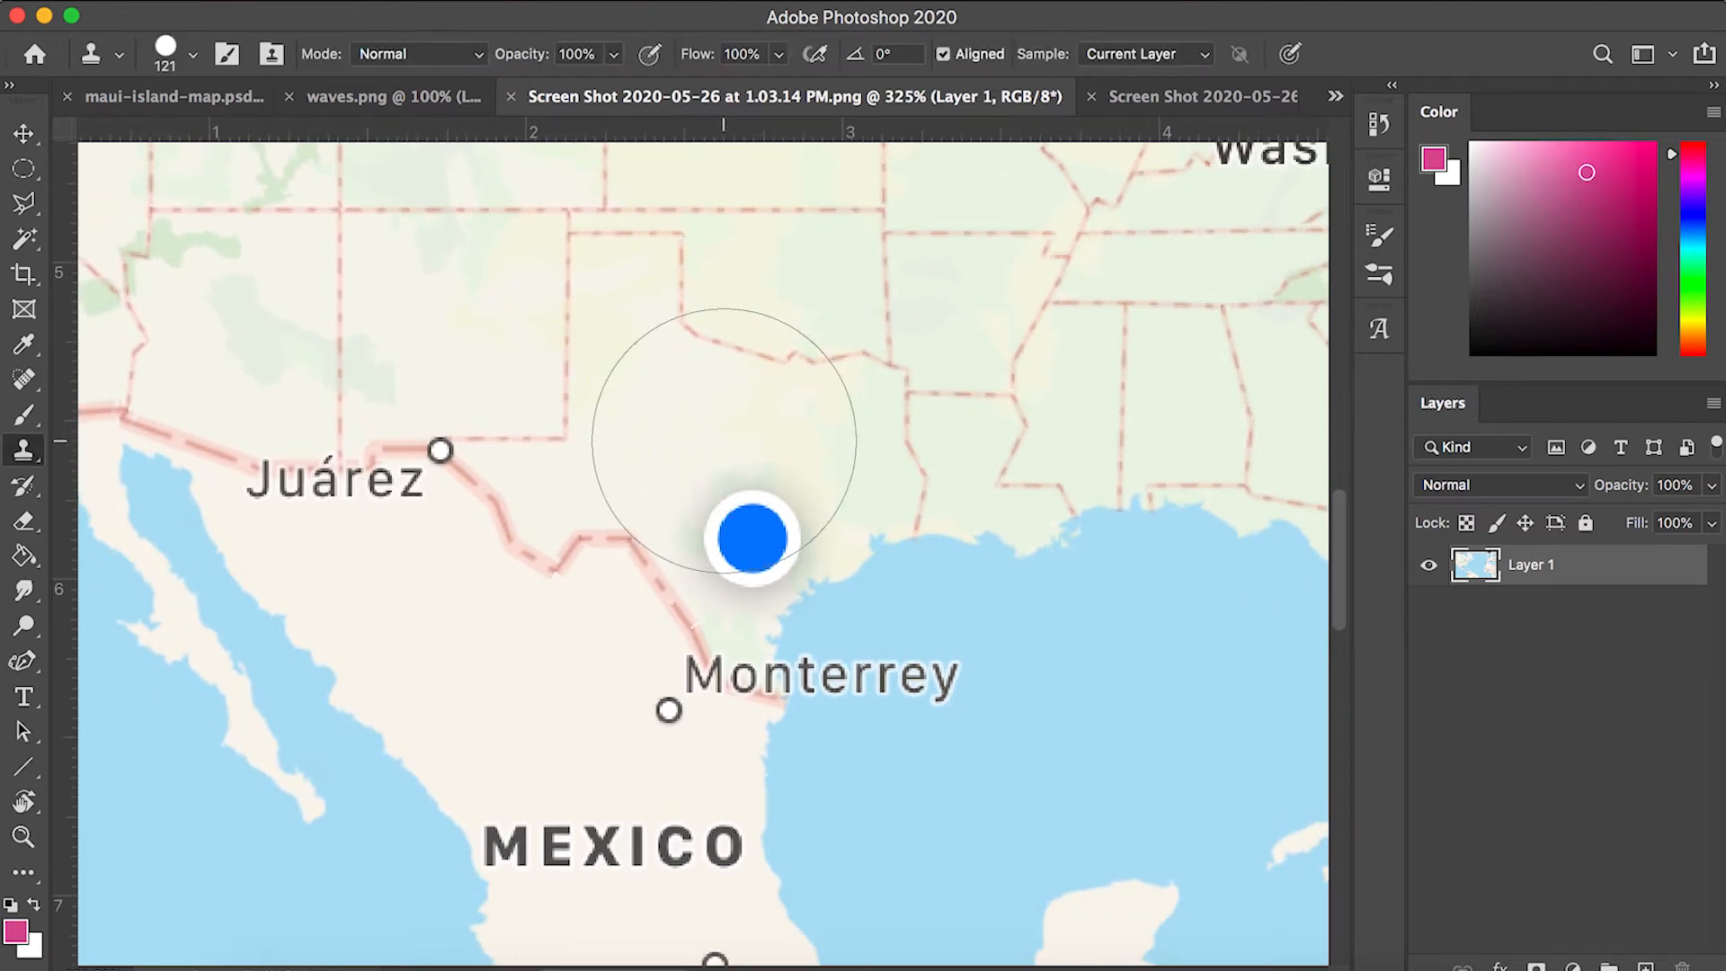
right_click(723, 440)
left_click_drag(931, 497, 894, 503)
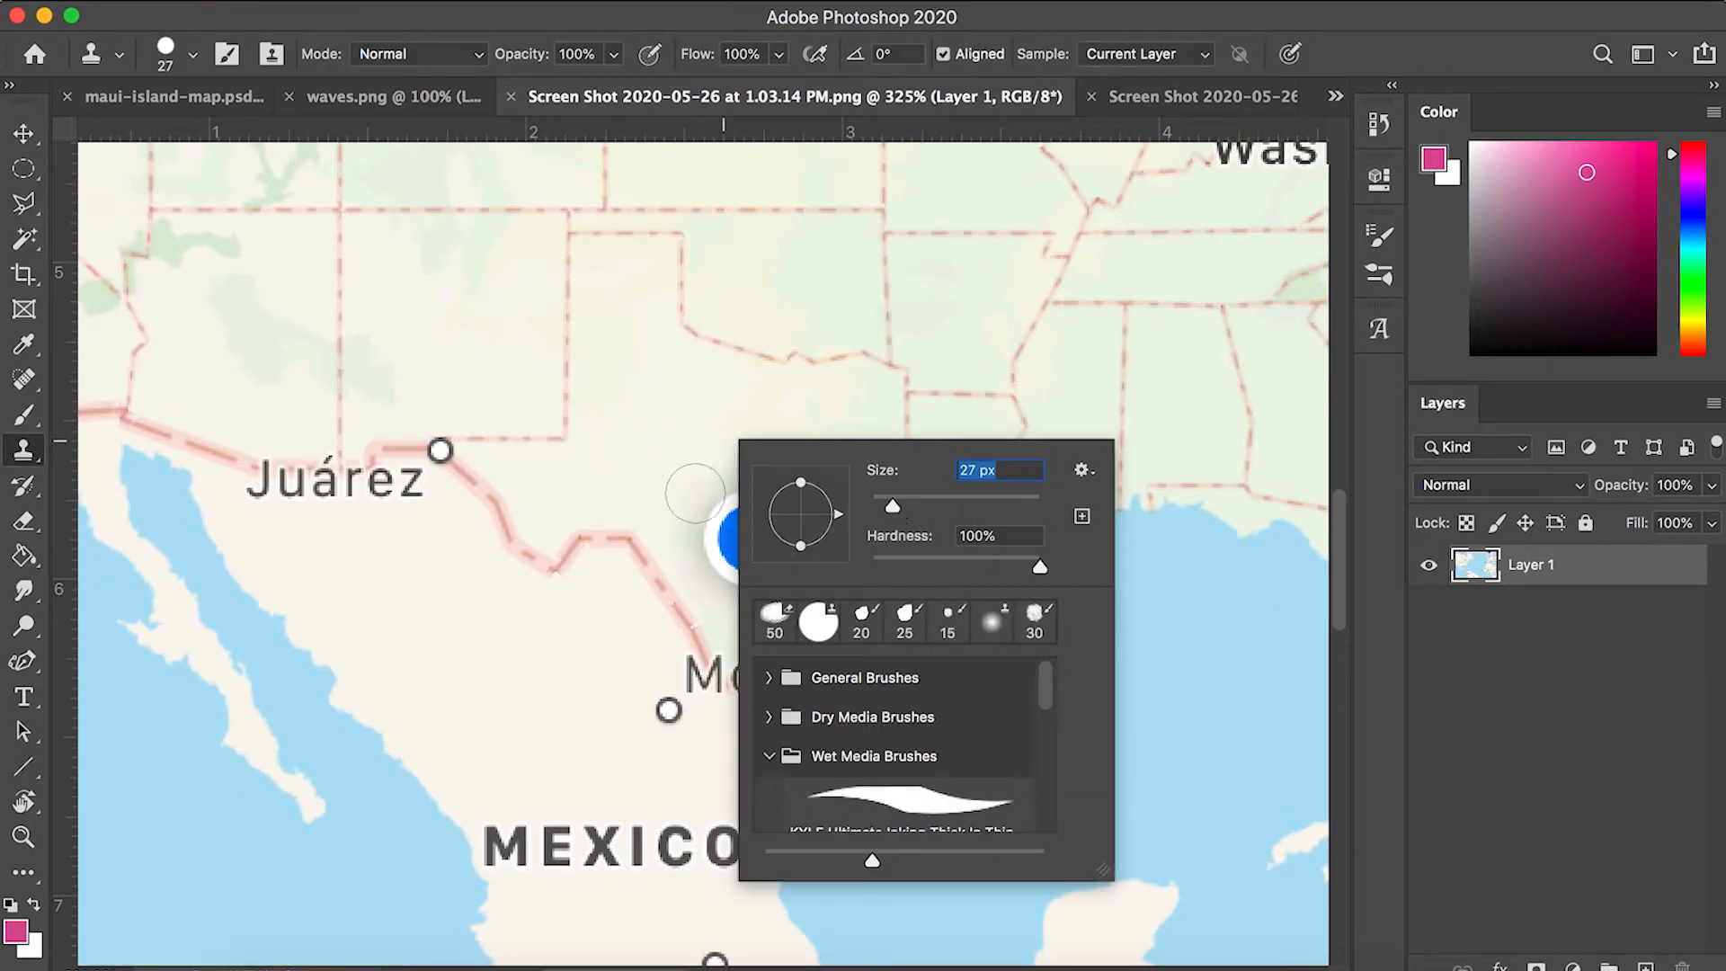
left_click(23, 133)
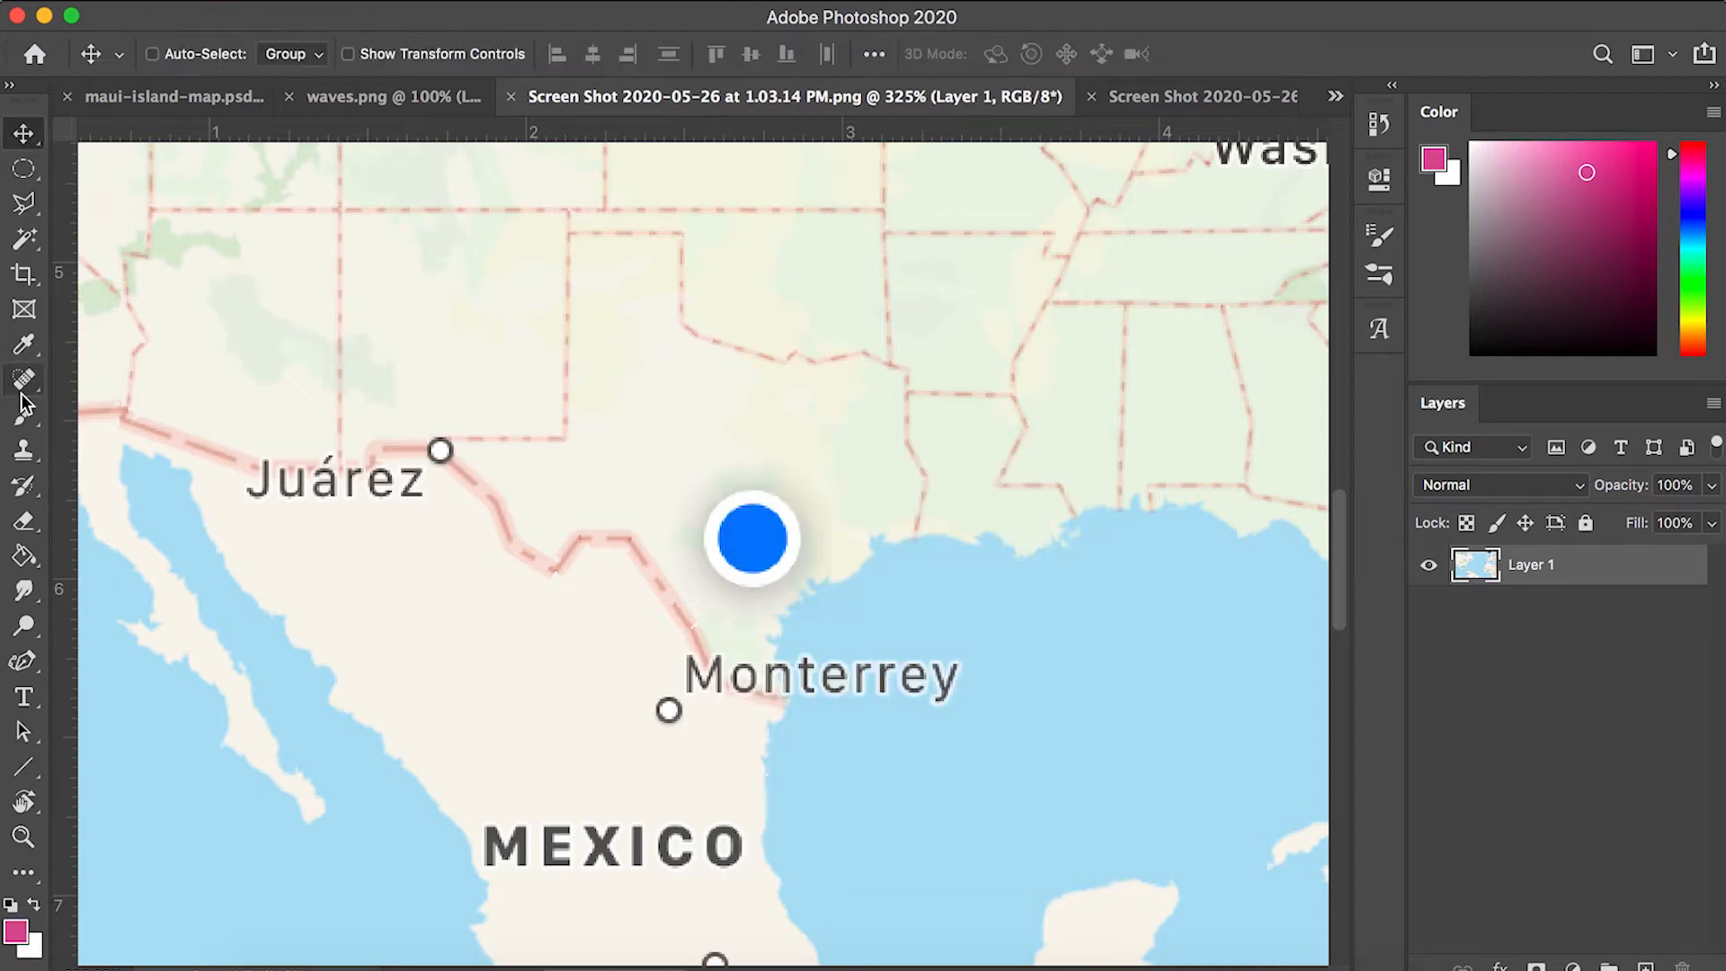
left_click(27, 461)
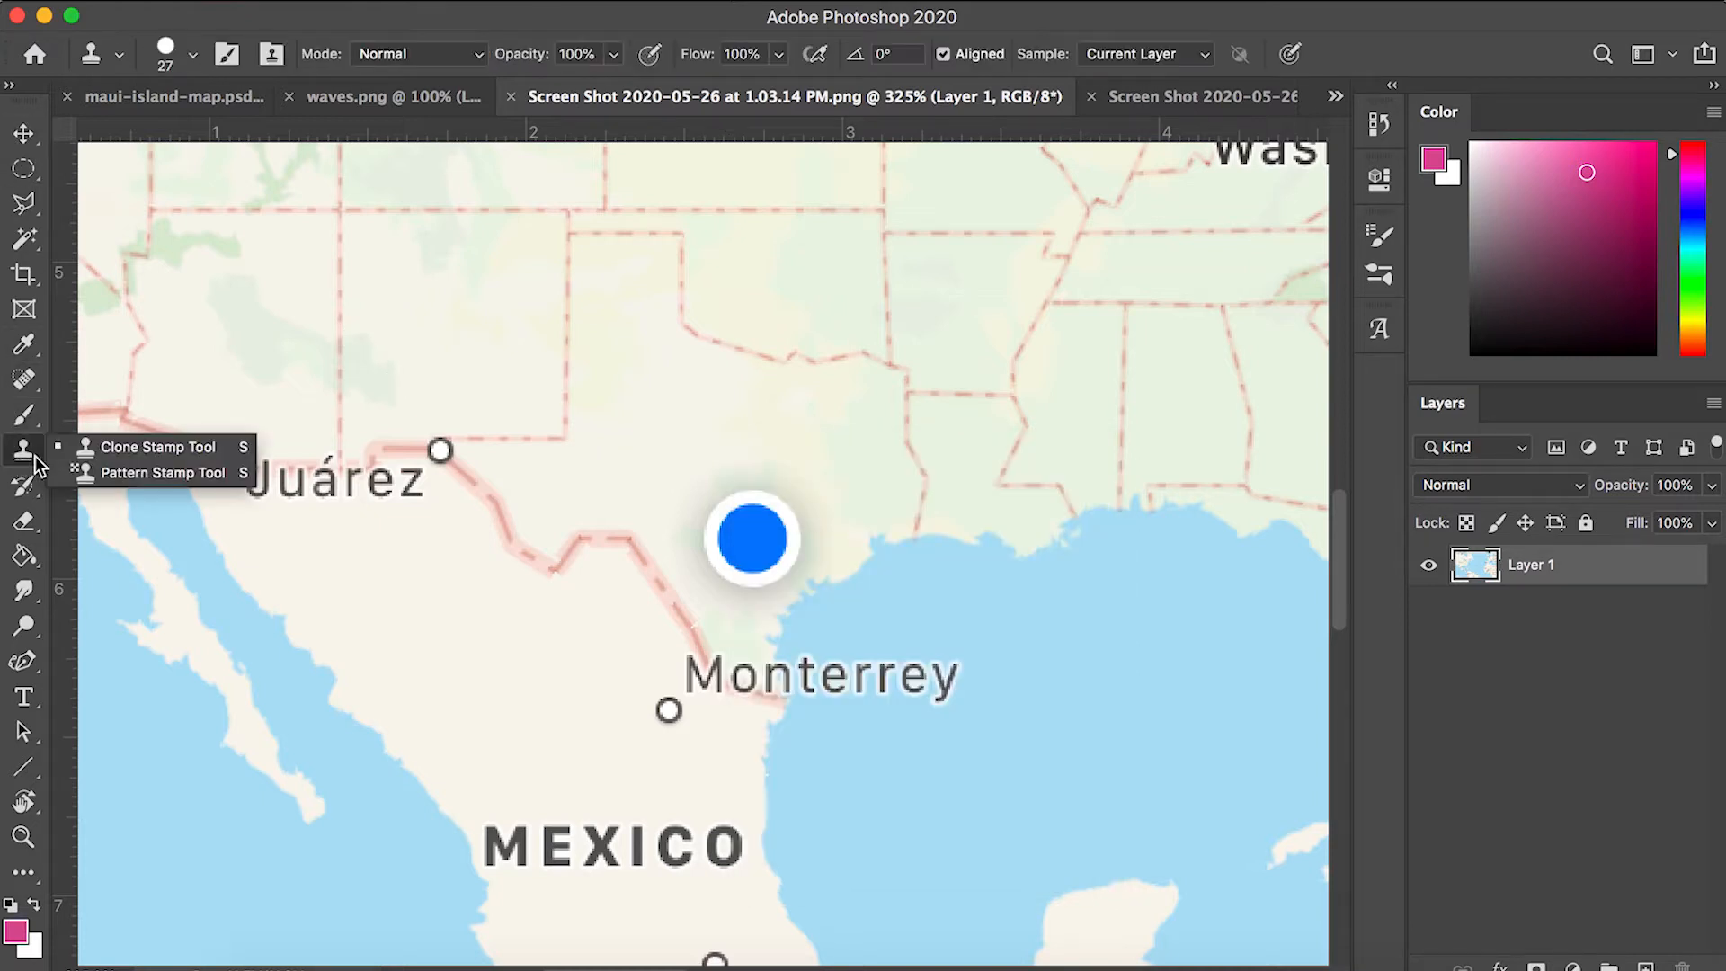
left_click(121, 453)
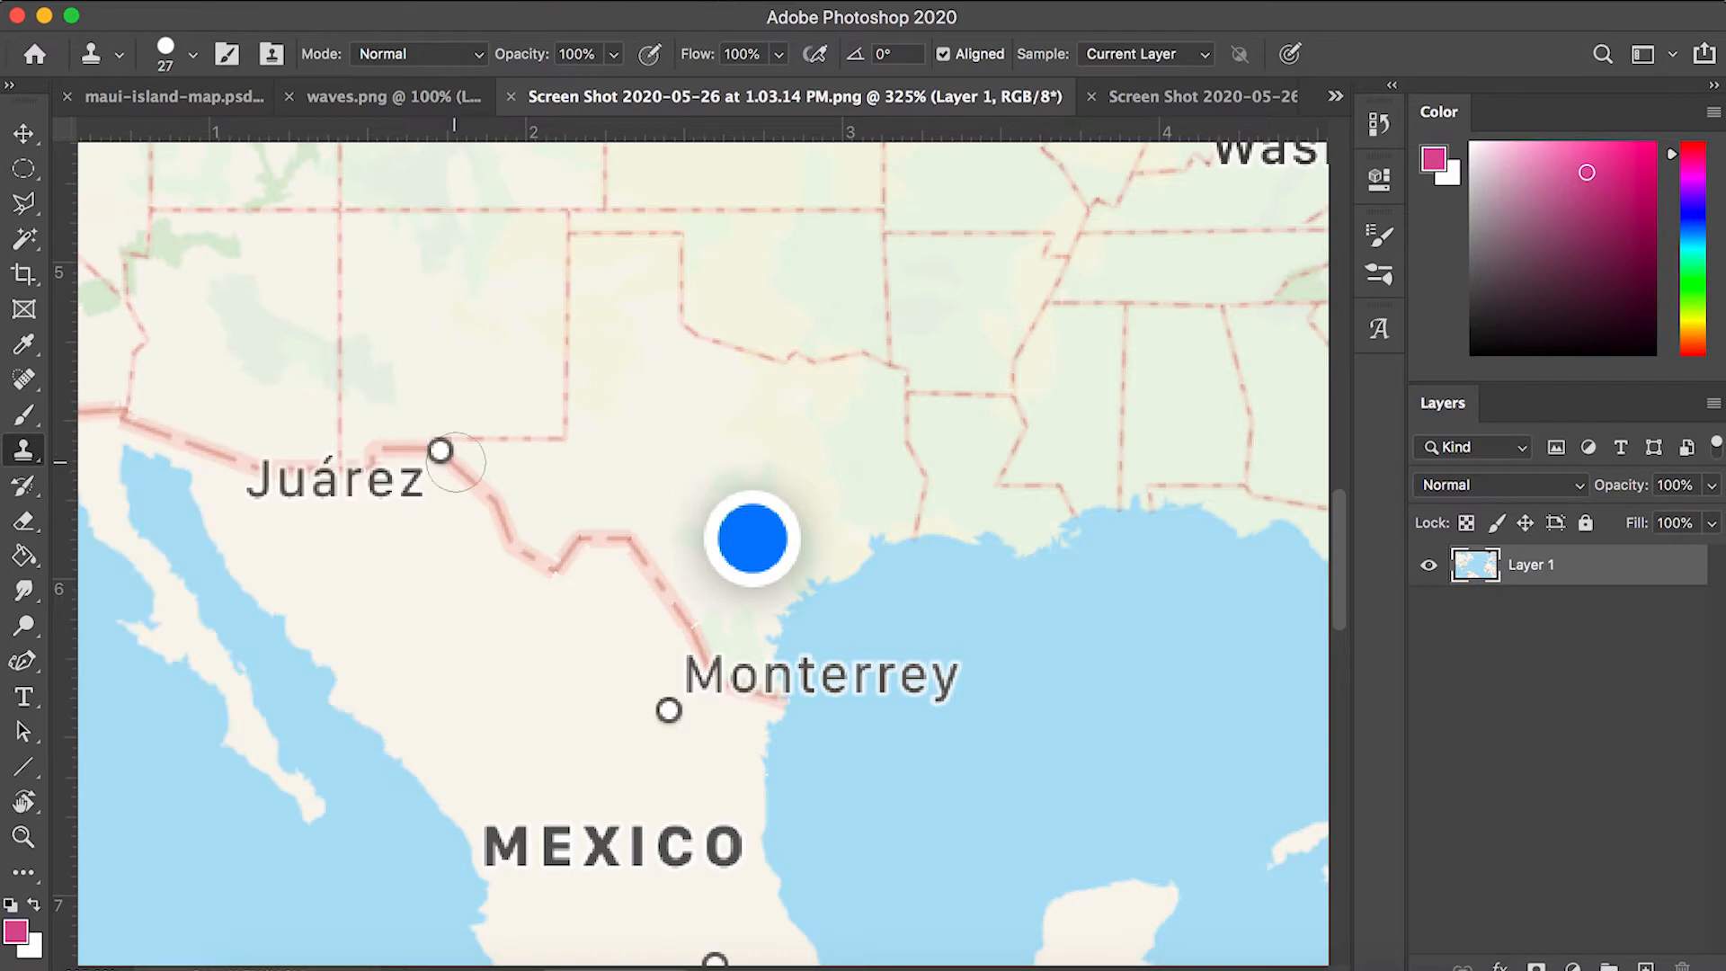
Erase the blue location dot by cloning plain land colour from just above it over the dot.
left_click(663, 456, "alt")
left_click(645, 441, "alt")
left_click(737, 508)
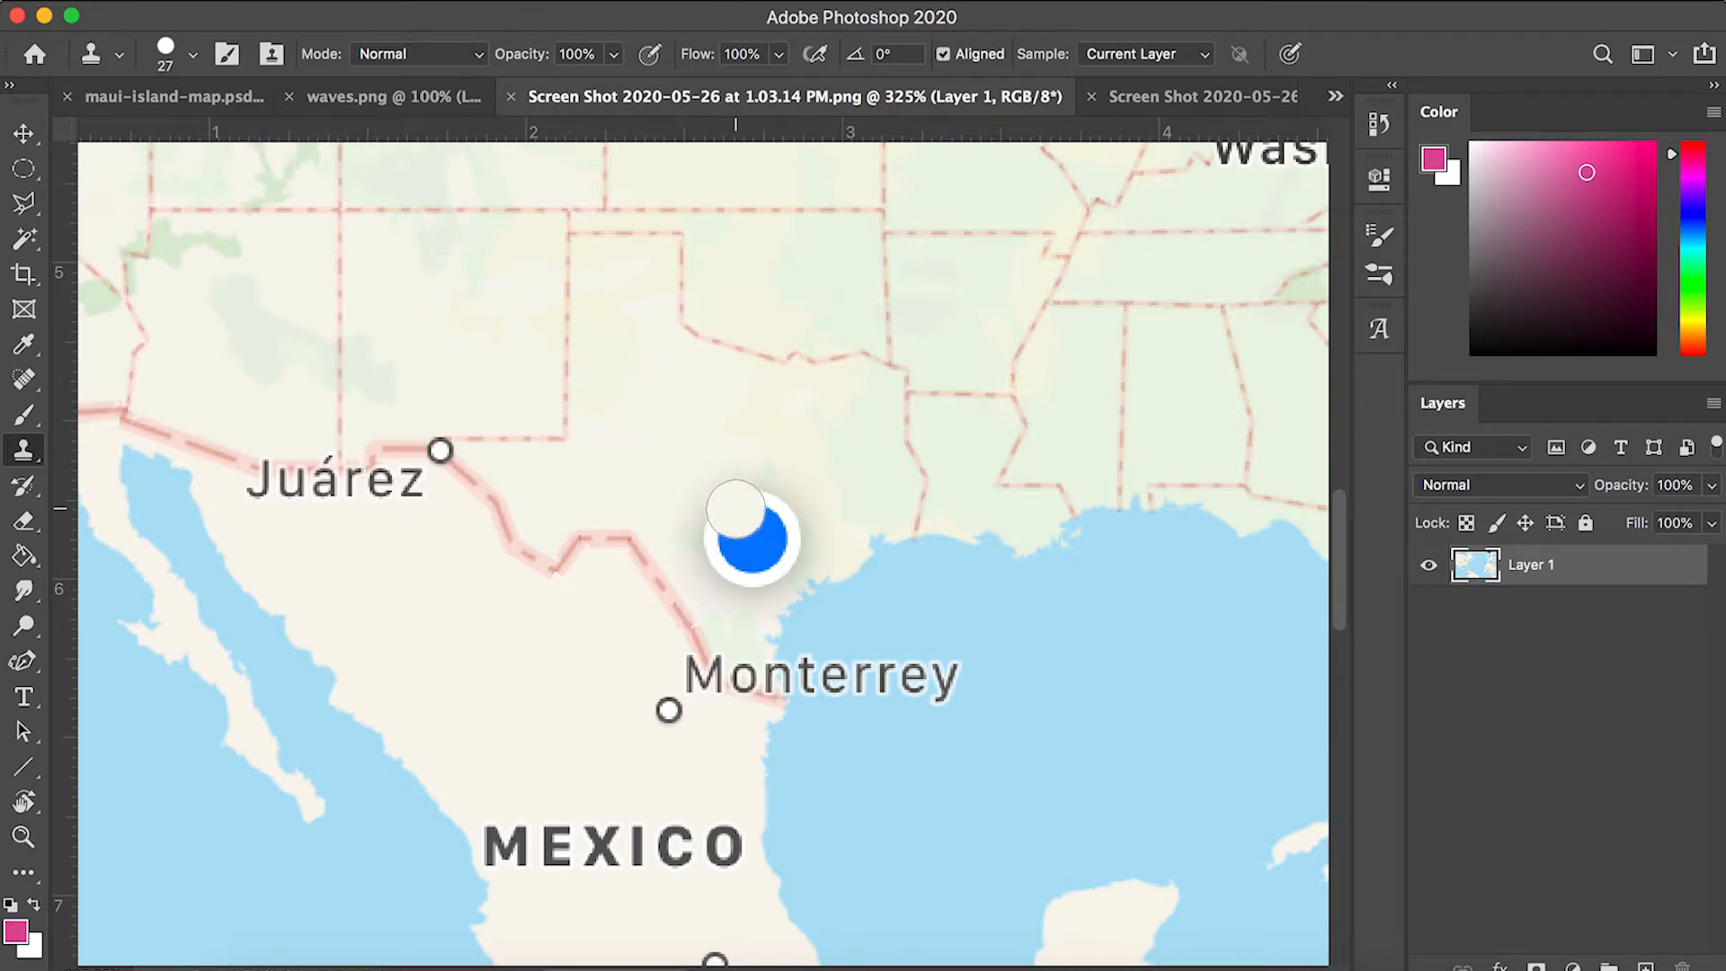
key("super+z")
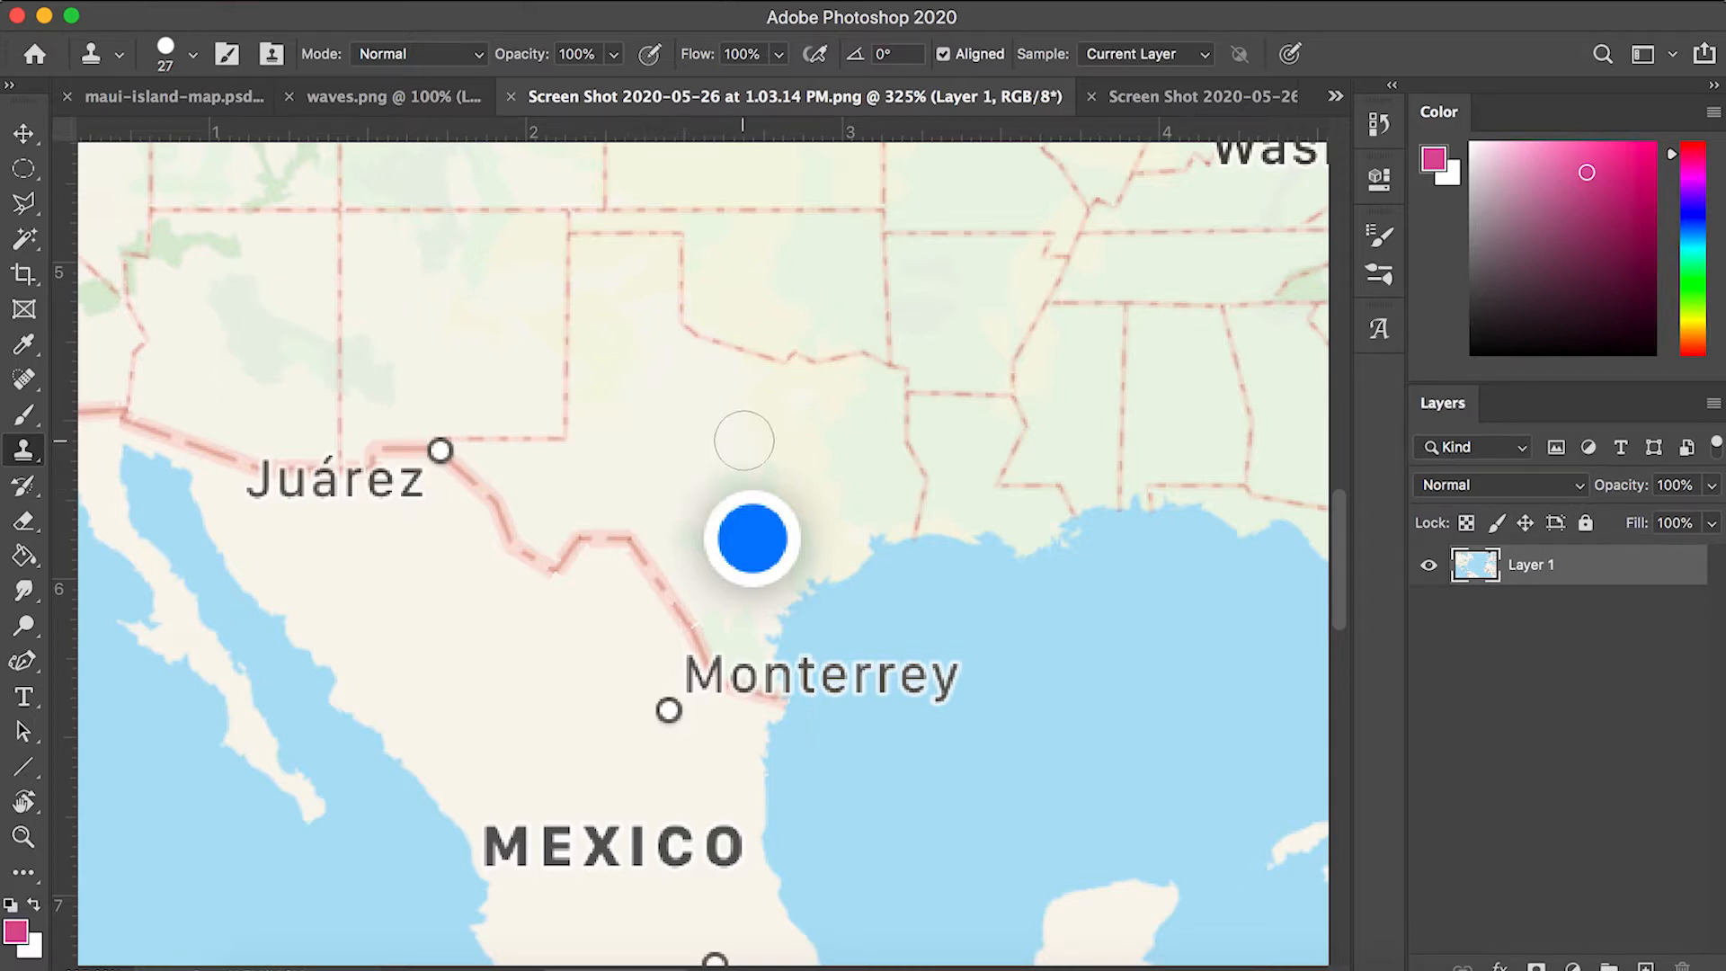
mouse_move(726, 506)
left_mouse_down()
mouse_move(764, 500)
mouse_move(713, 504)
mouse_move(684, 537)
mouse_move(779, 566)
left_mouse_up()
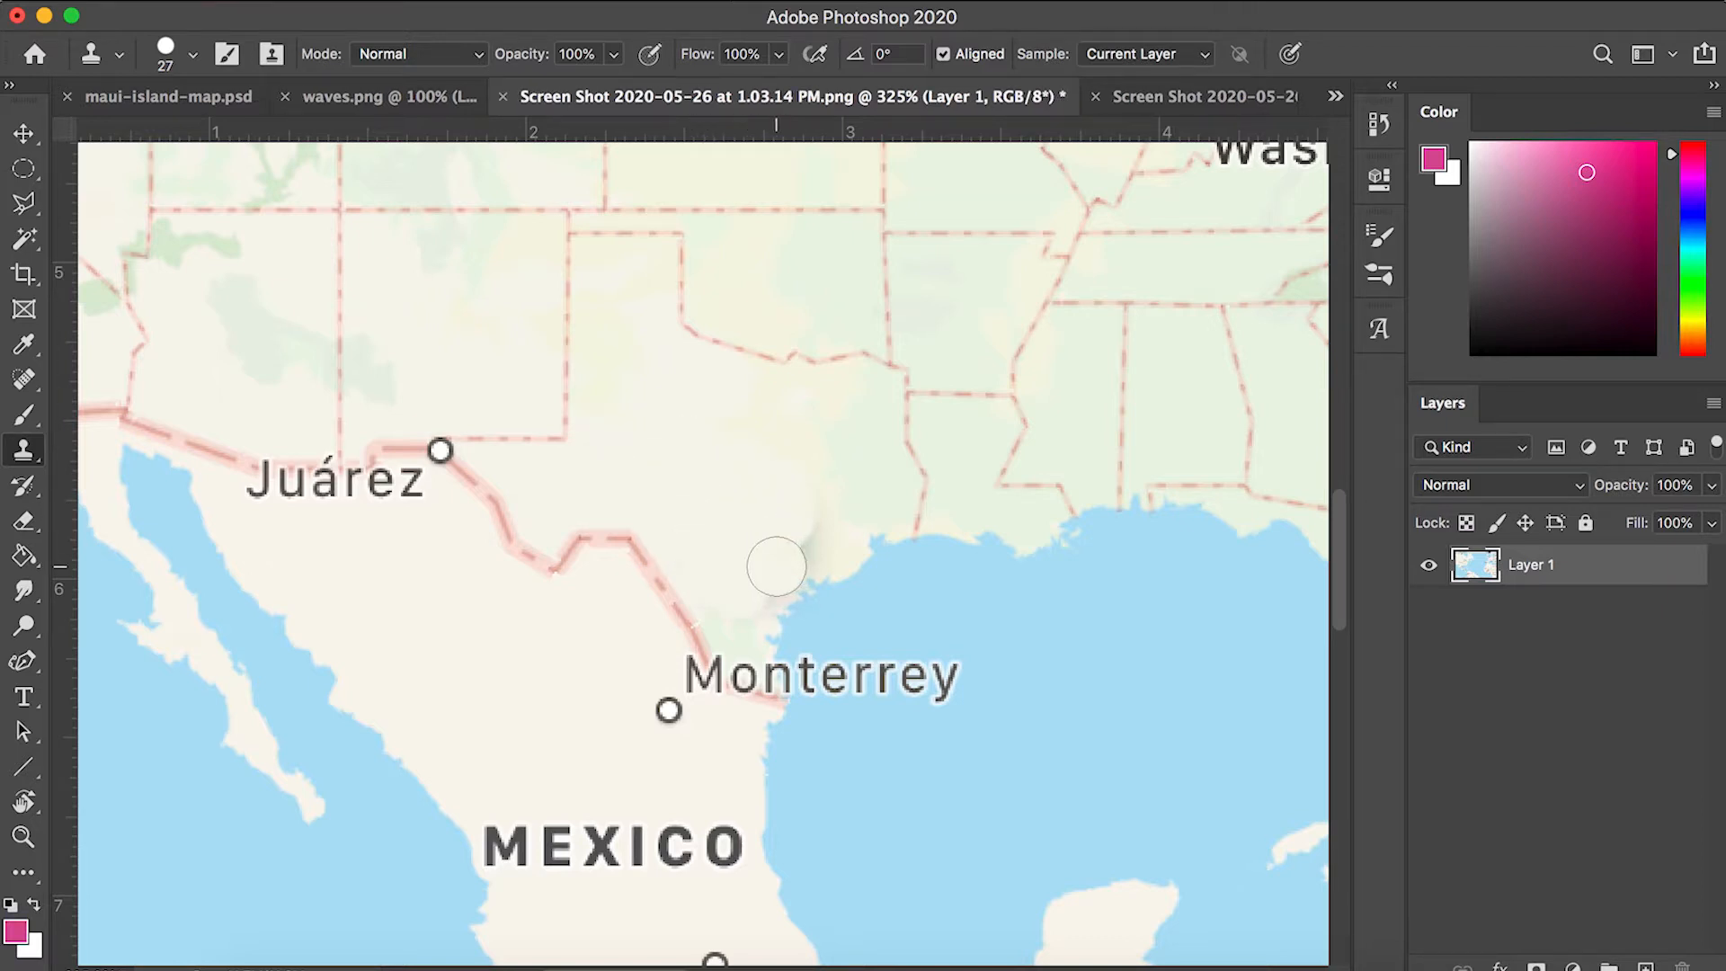
left_click(778, 566)
Clone clean land colour over the dot's leftover shadow near the Texas coast and check the whole map.
left_click(702, 486, "alt")
left_click_drag(807, 521, 795, 551)
left_click(744, 486, "alt")
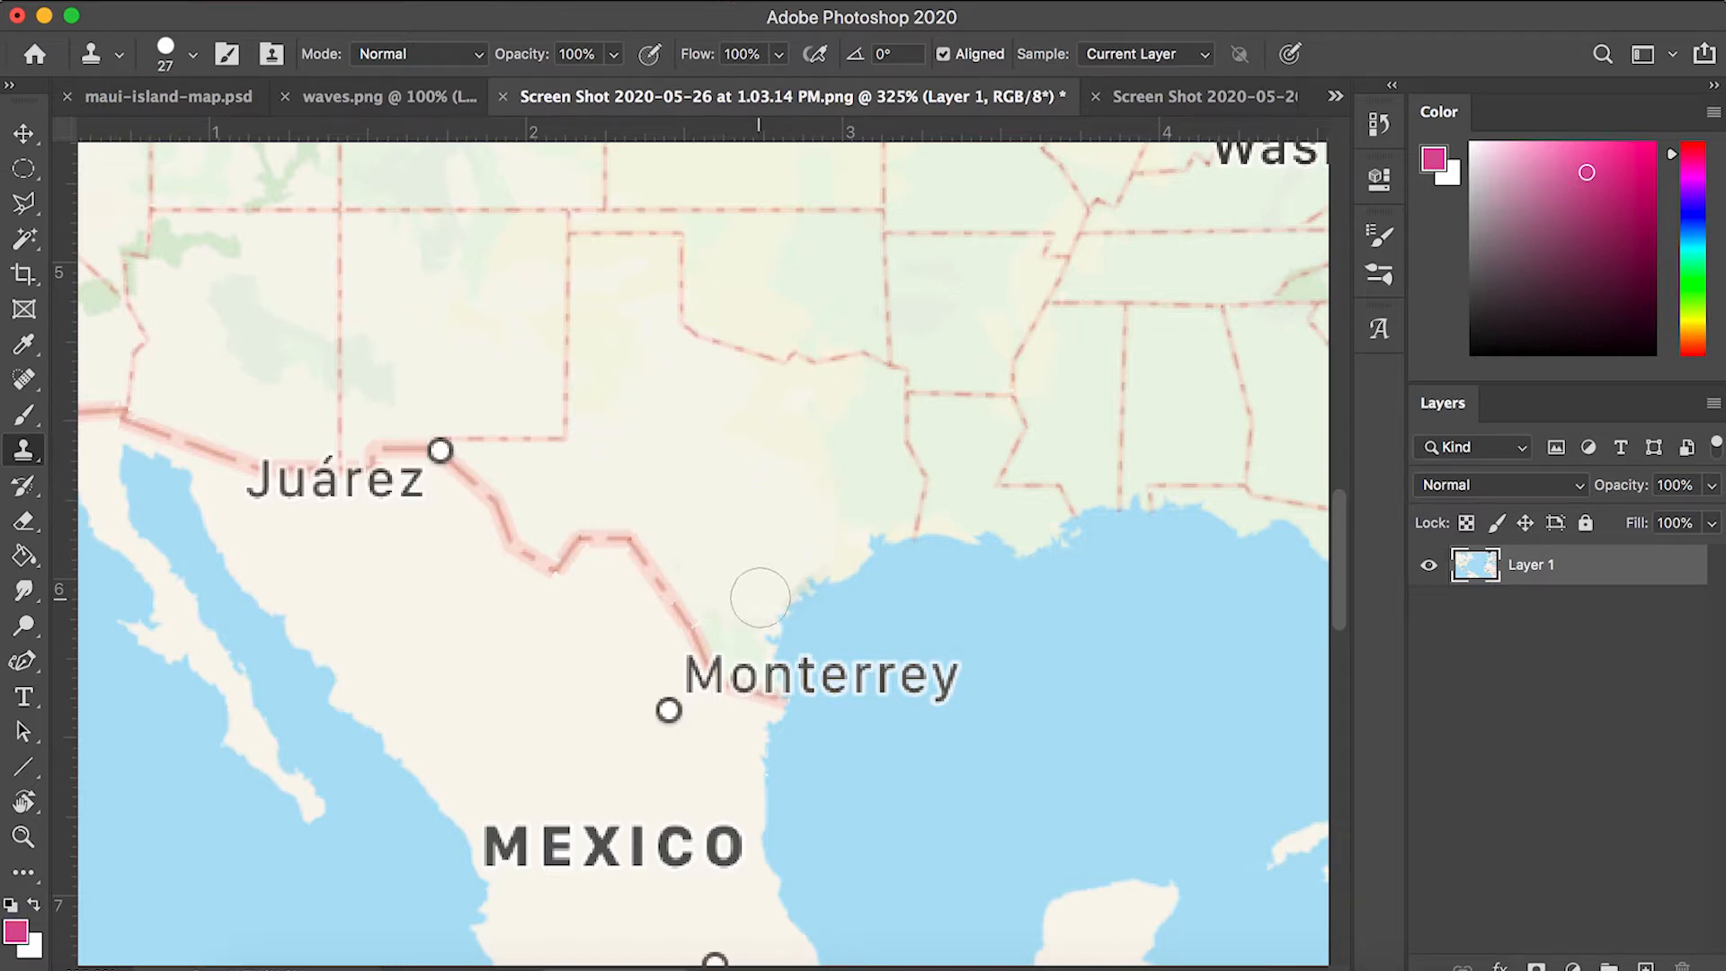
left_click_drag(762, 593, 733, 594)
left_click(675, 466, "alt")
left_click(23, 133)
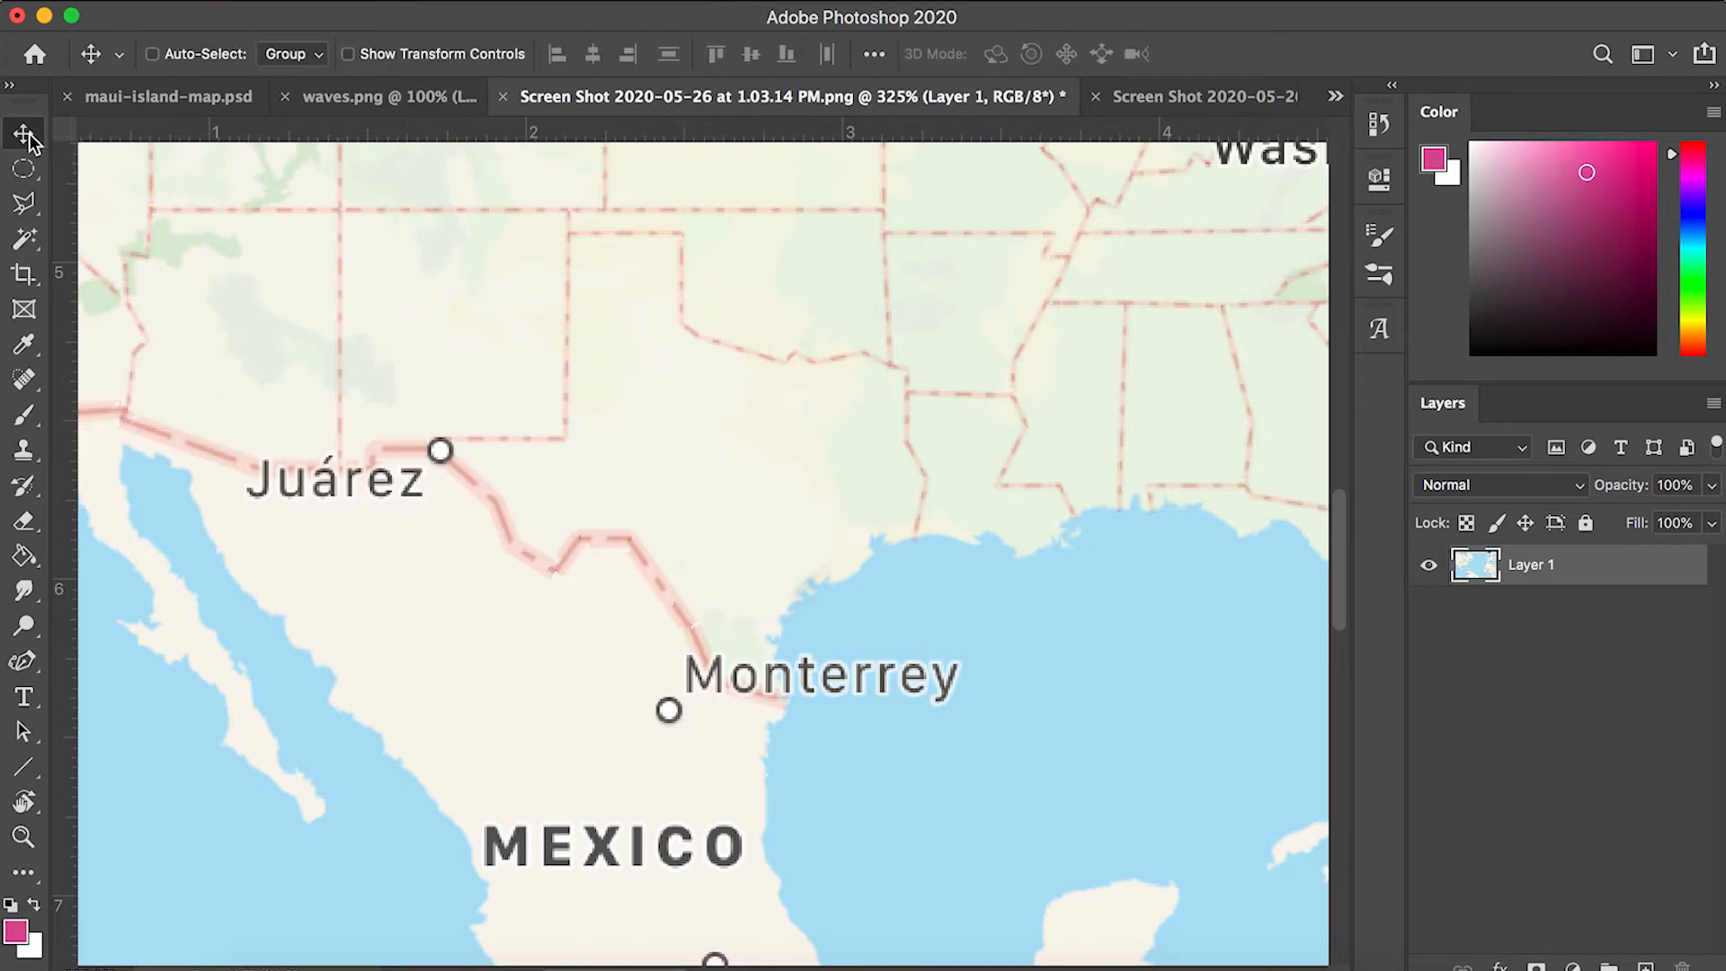
scroll(829, 527, "down", 5)
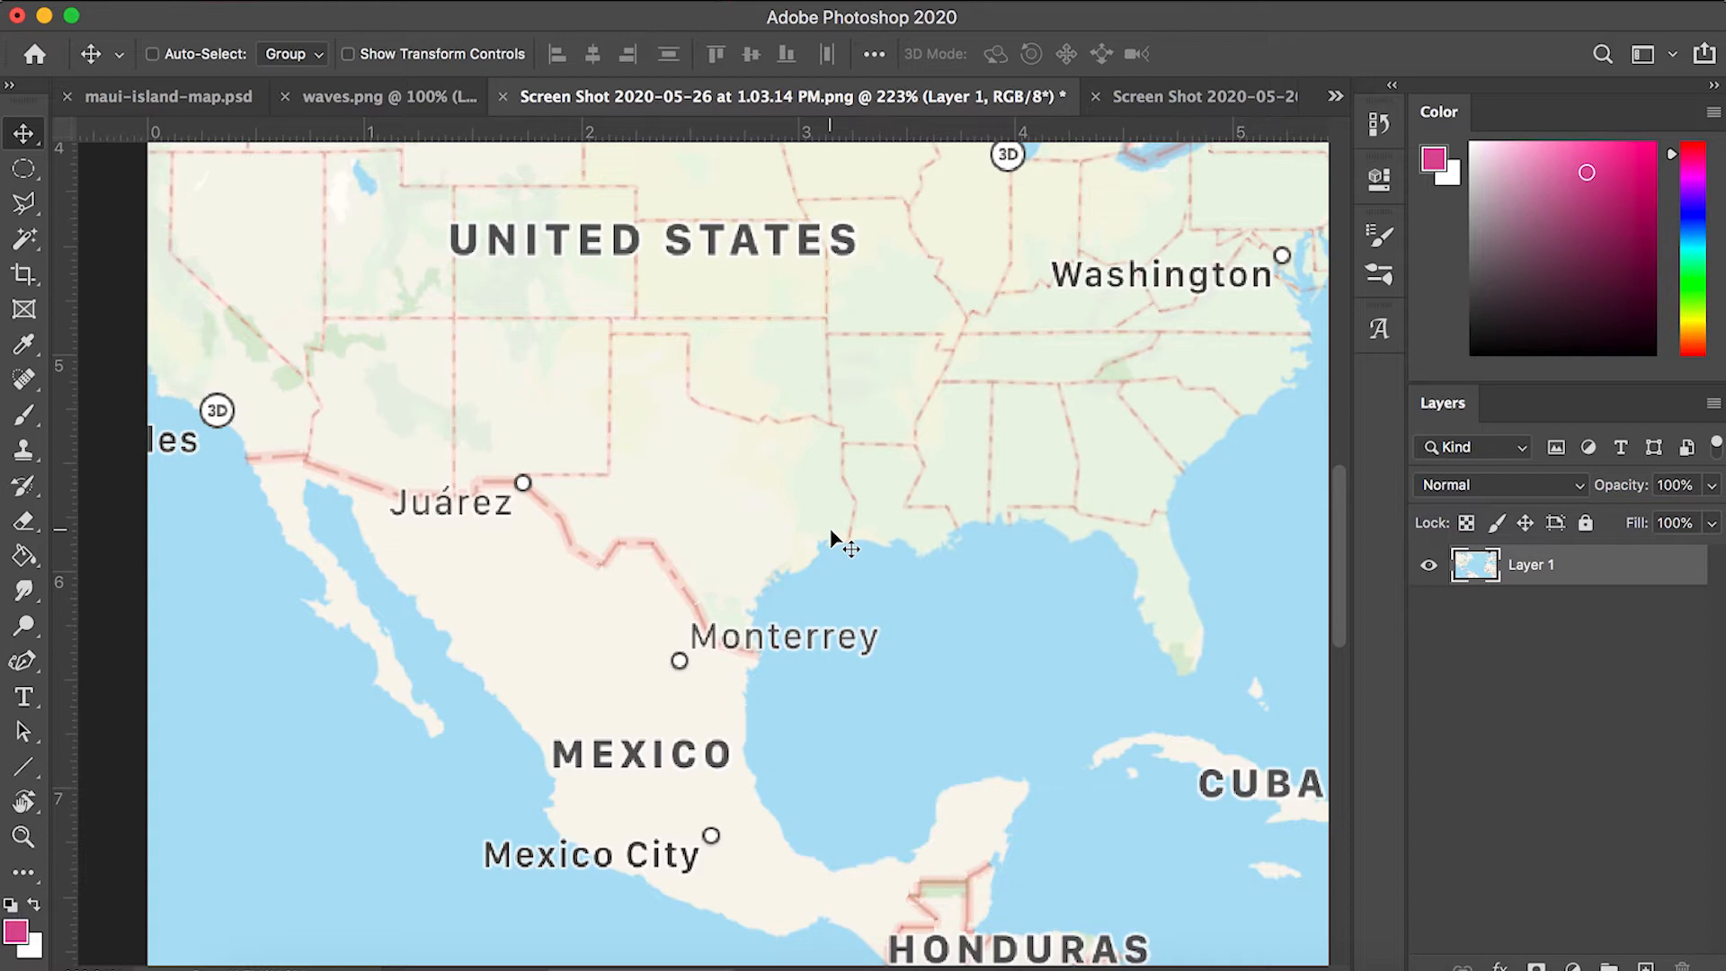
scroll(835, 525, "down", 8)
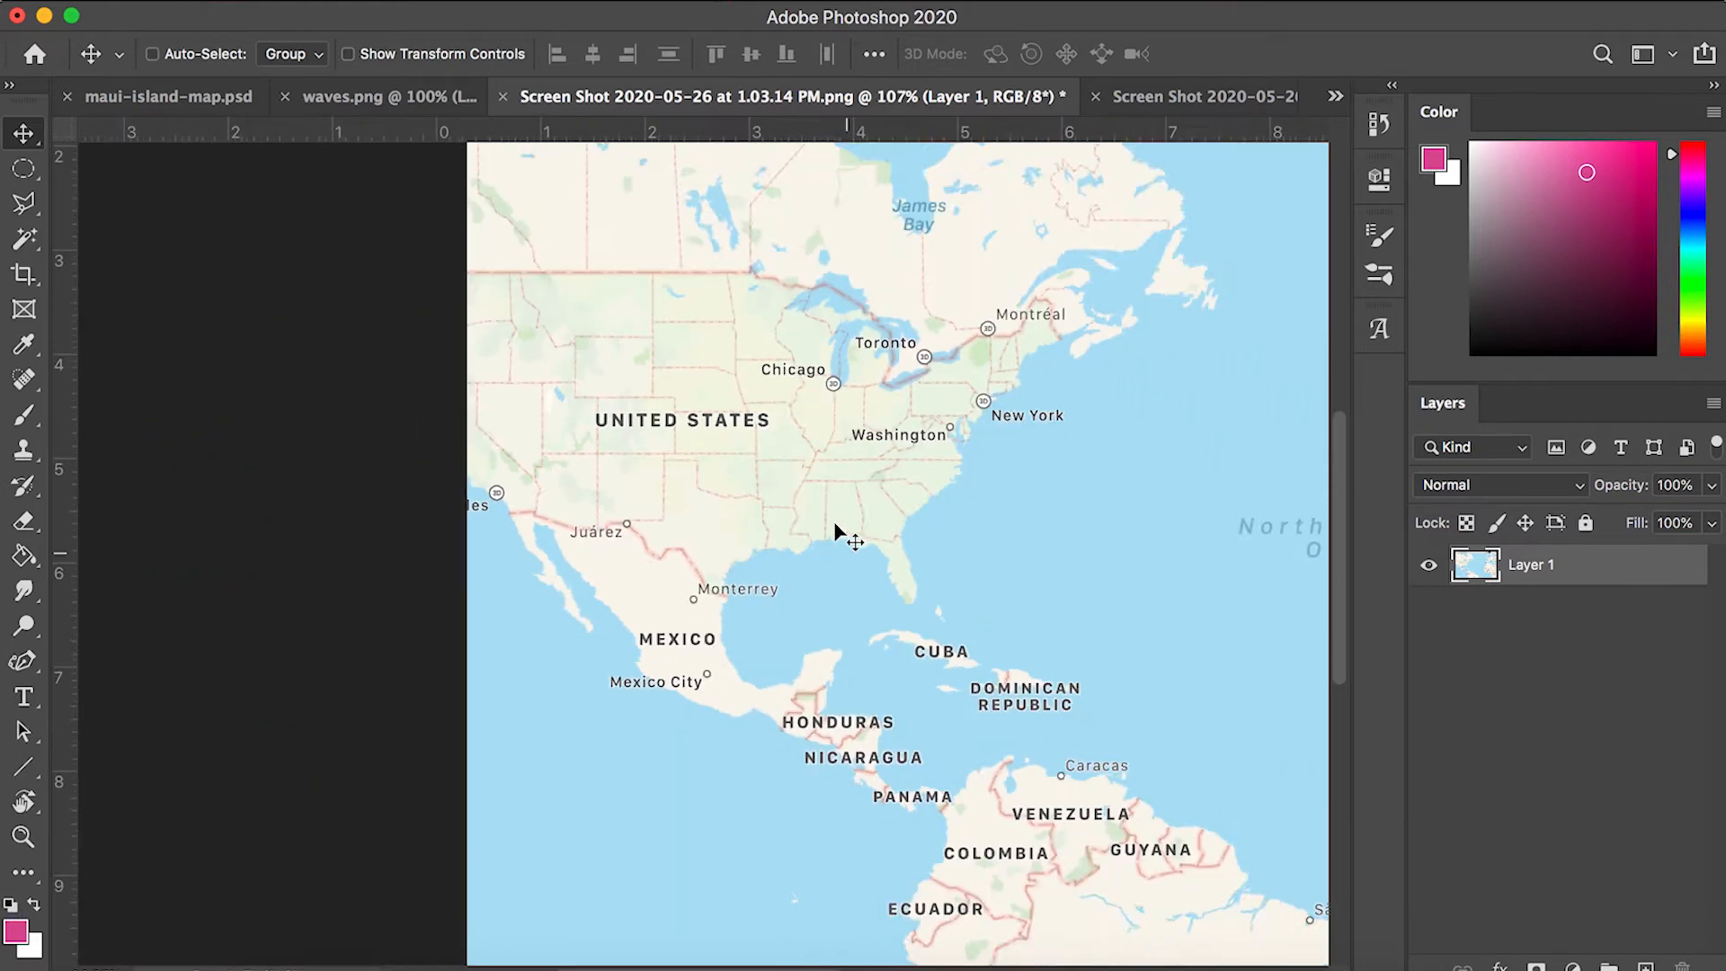
scroll(834, 520, "down", 3)
scroll(833, 520, "up", 2)
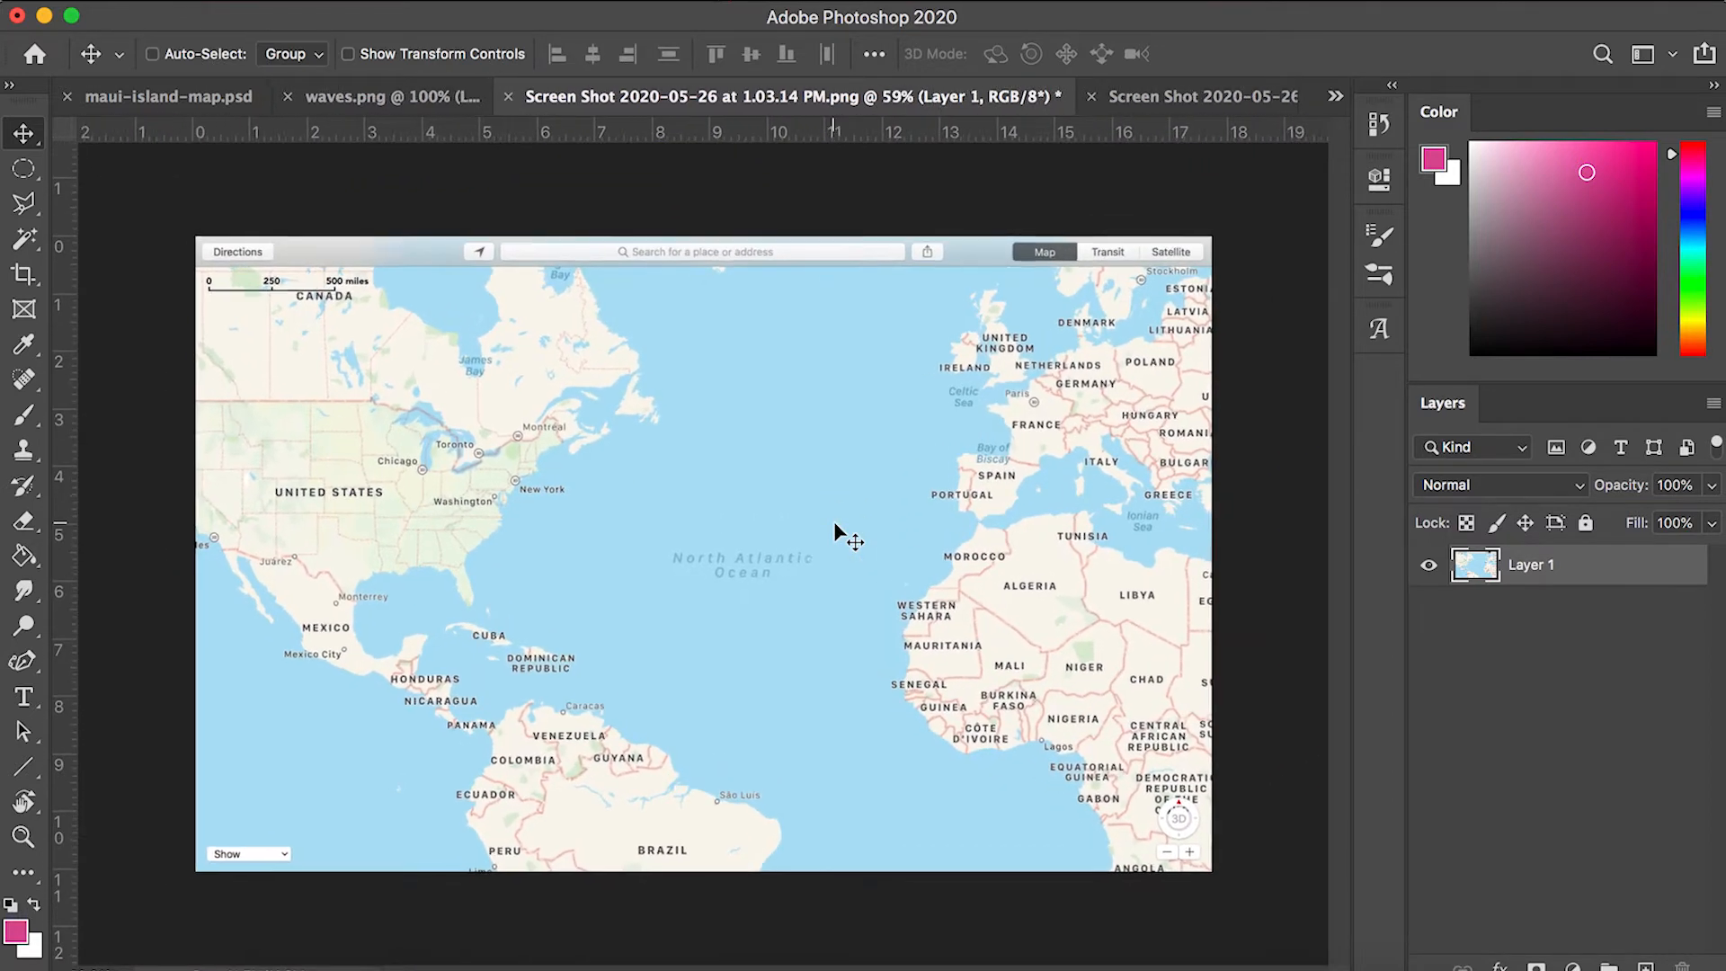
scroll(833, 520, "up", 1)
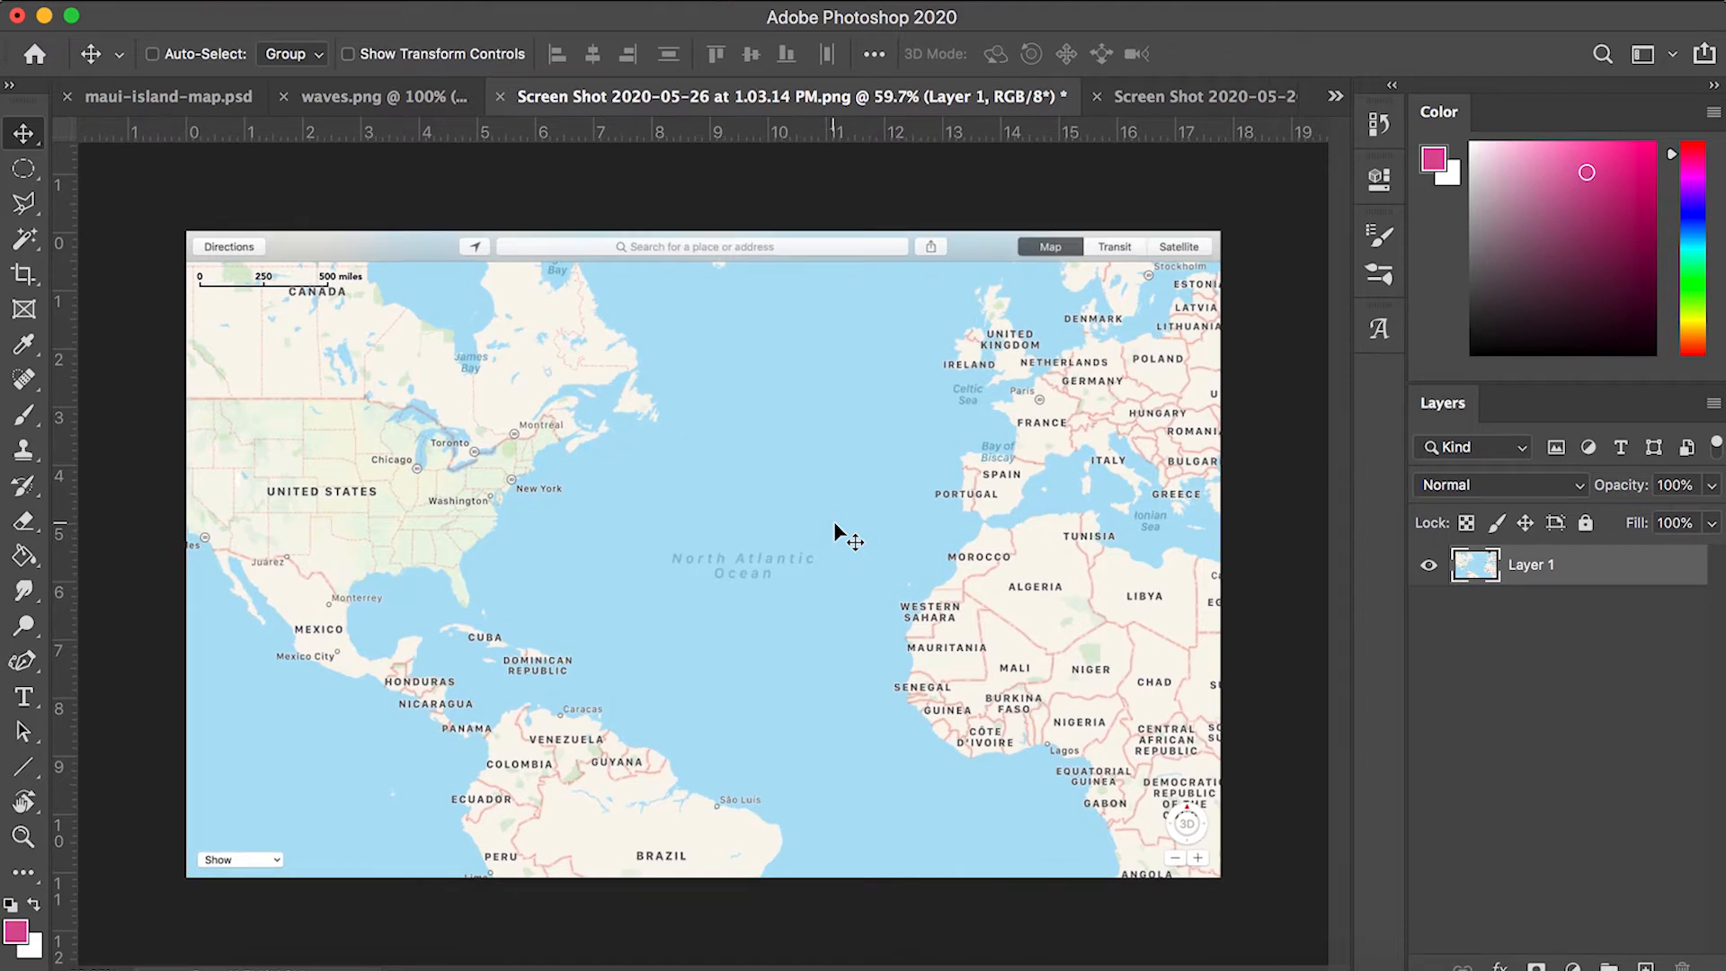
key("super+u")
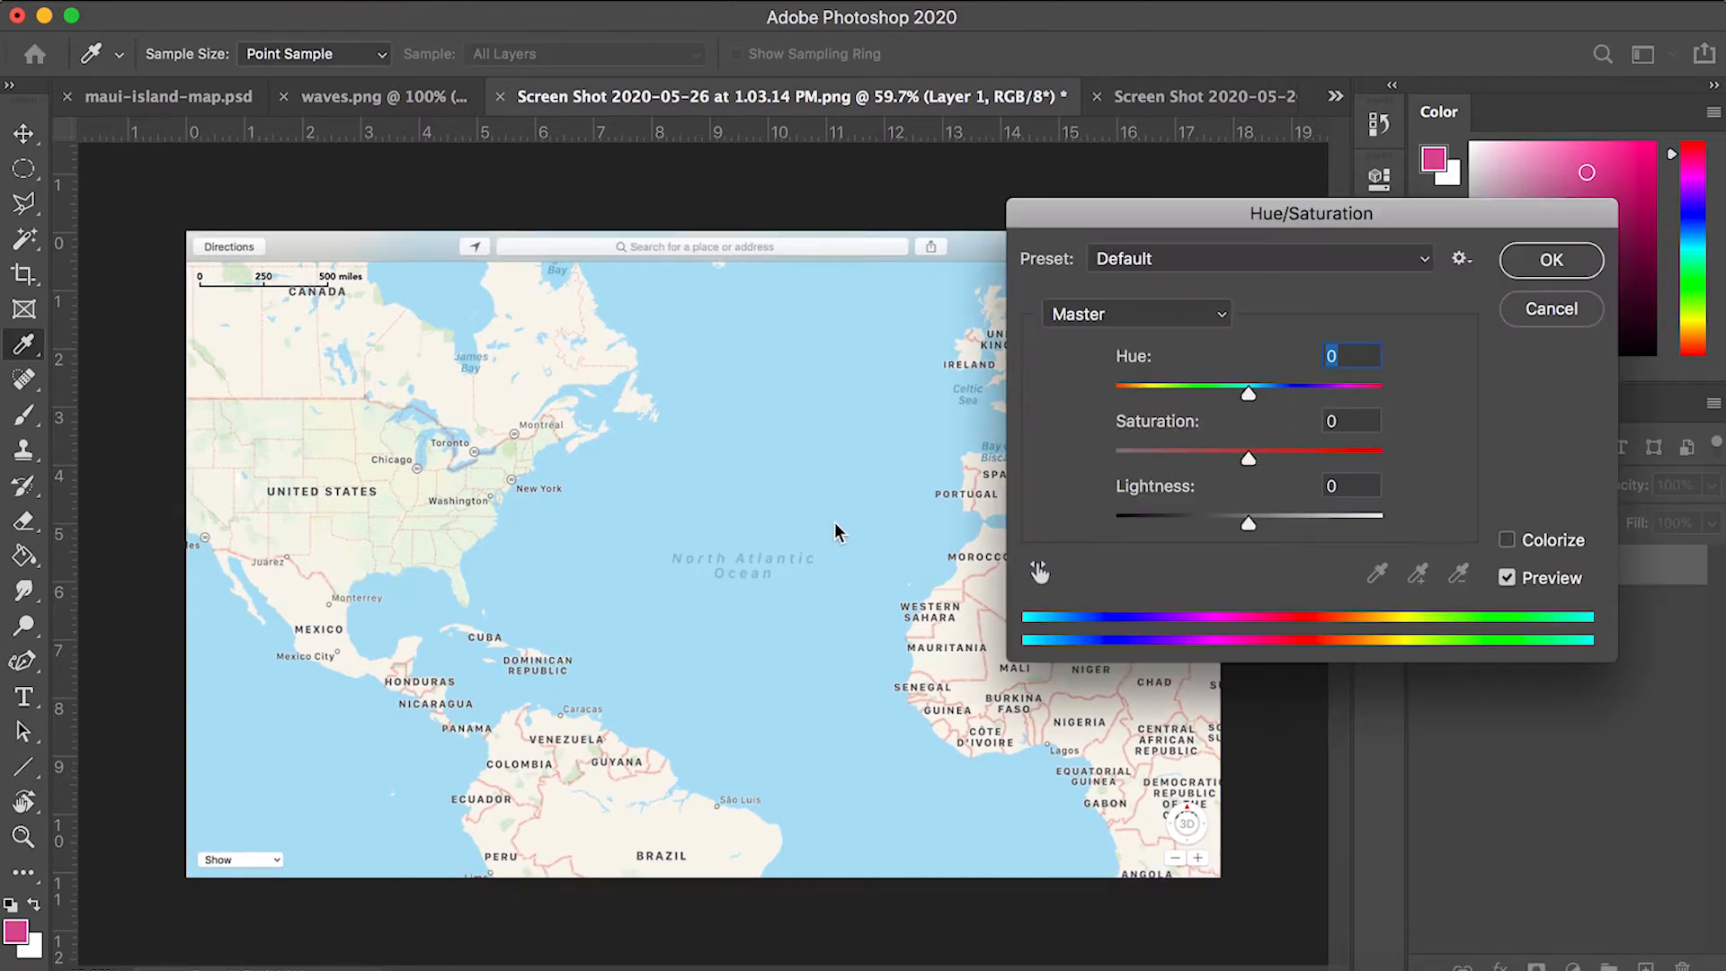
left_click_drag(1215, 243, 881, 347)
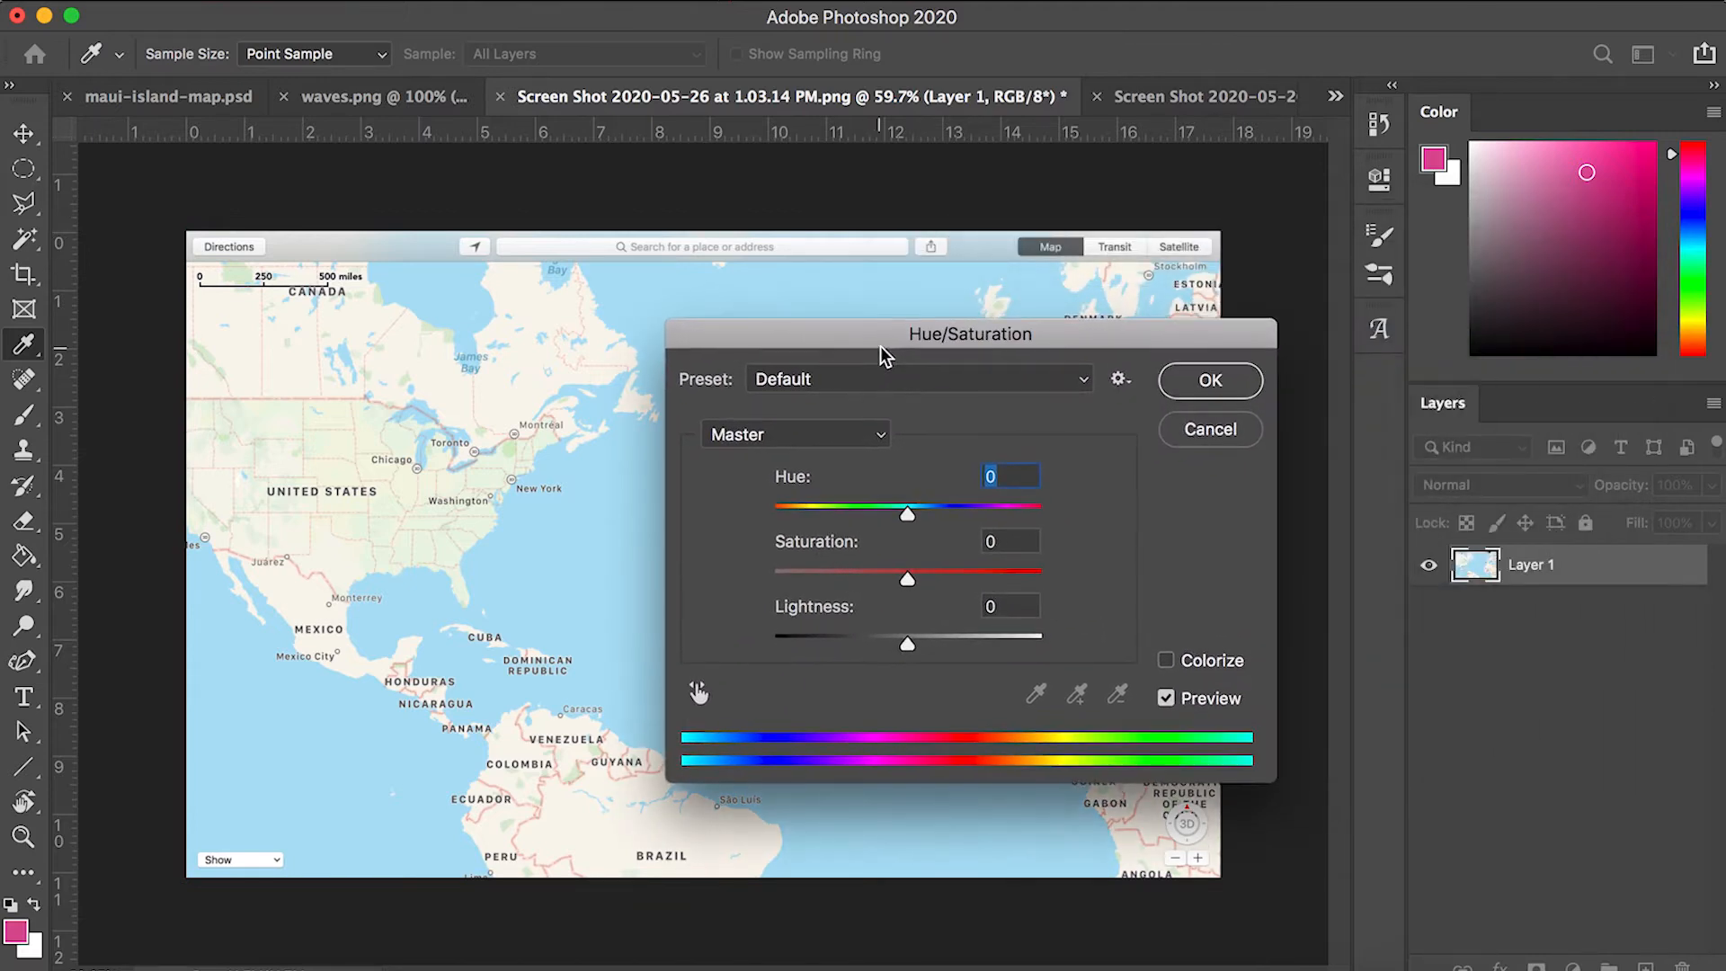
left_click(1210, 427)
Recolour the Atlantic map with a Hue/Saturation adjustment, setting the hue to +153 for a pink ocean.
left_click(261, 1)
mouse_move(319, 1)
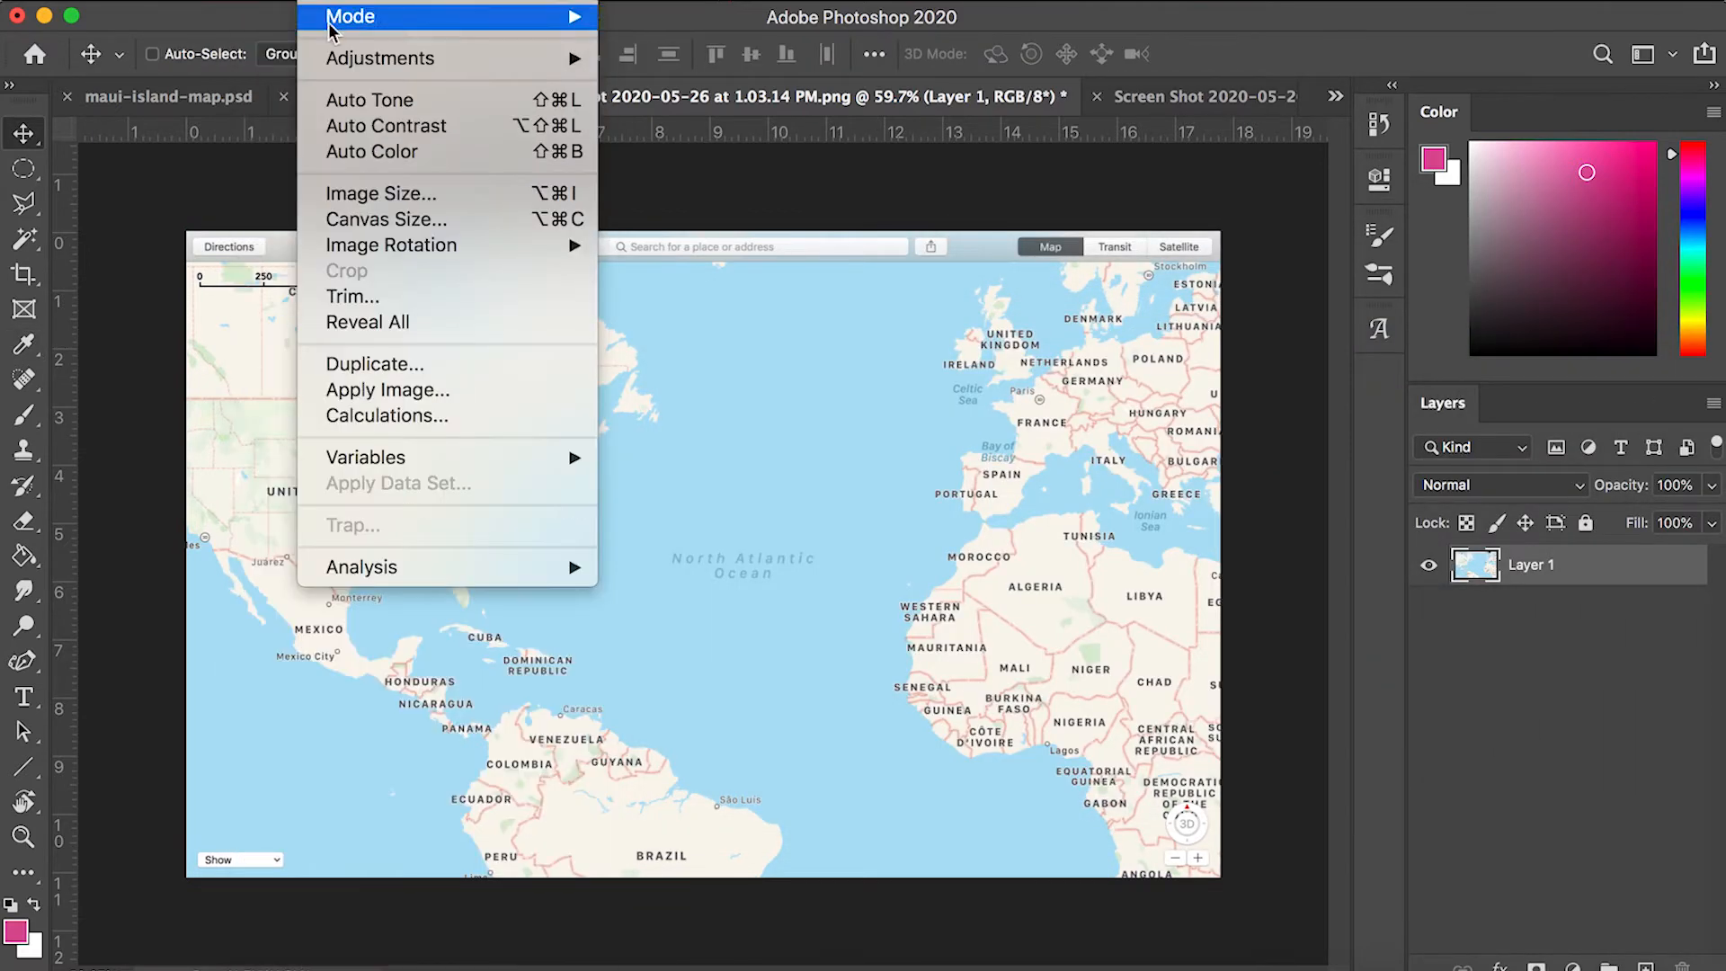
mouse_move(327, 59)
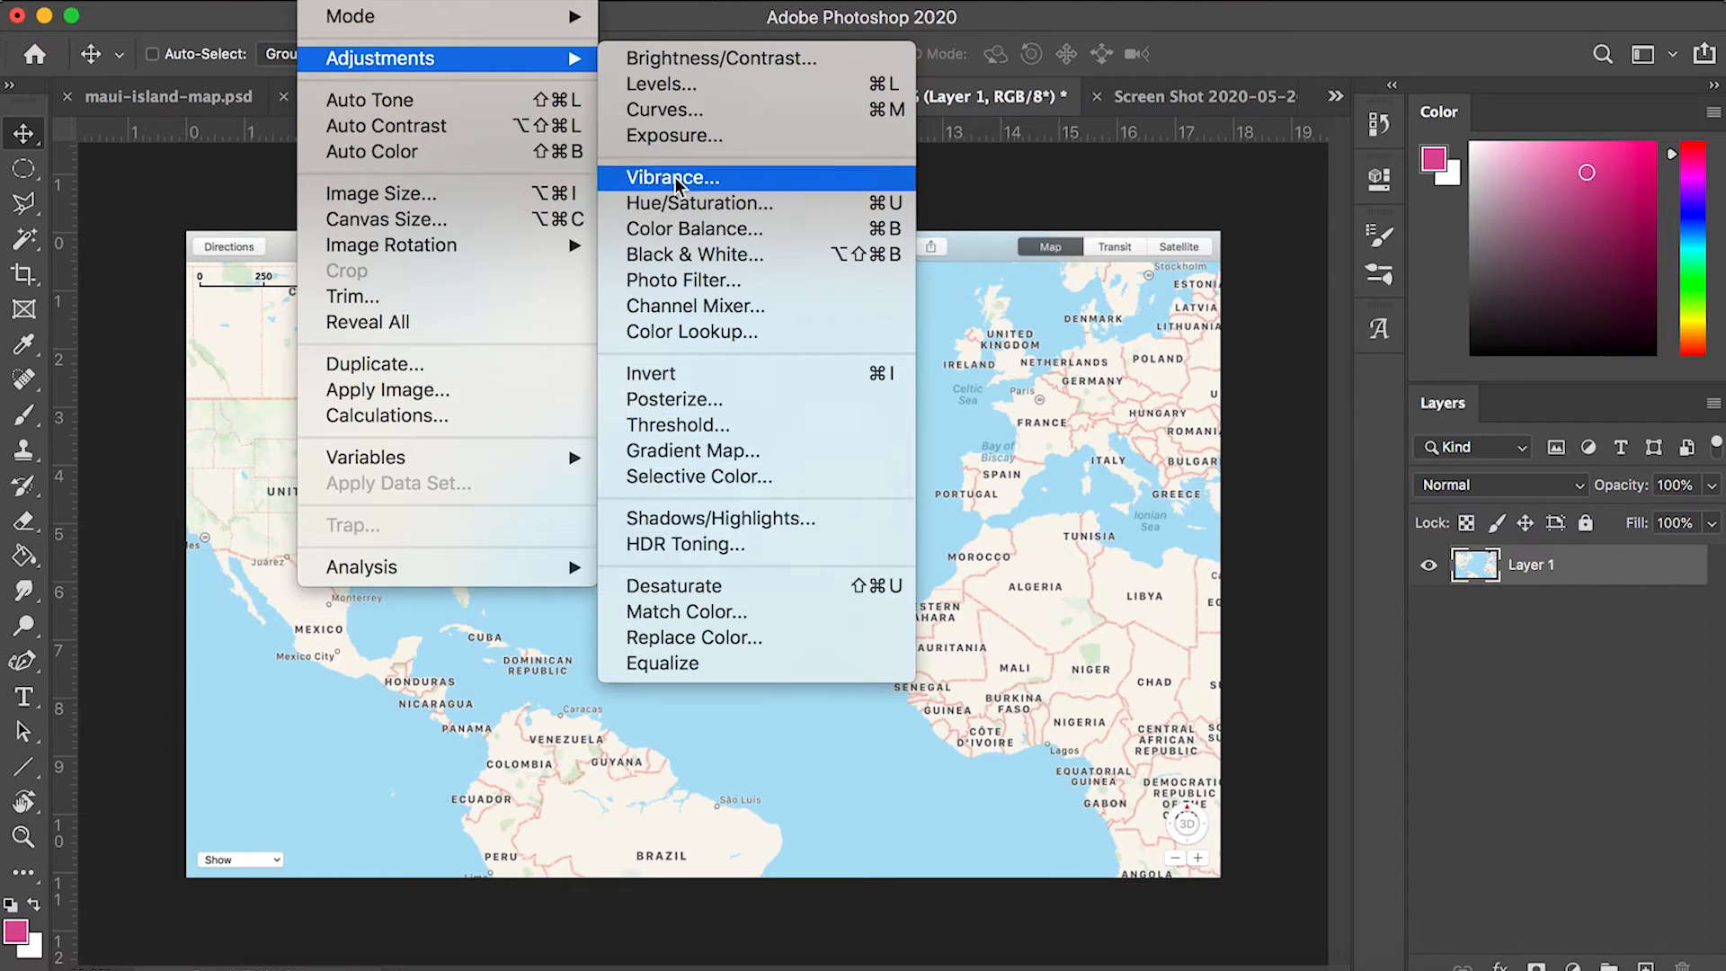
left_click(673, 210)
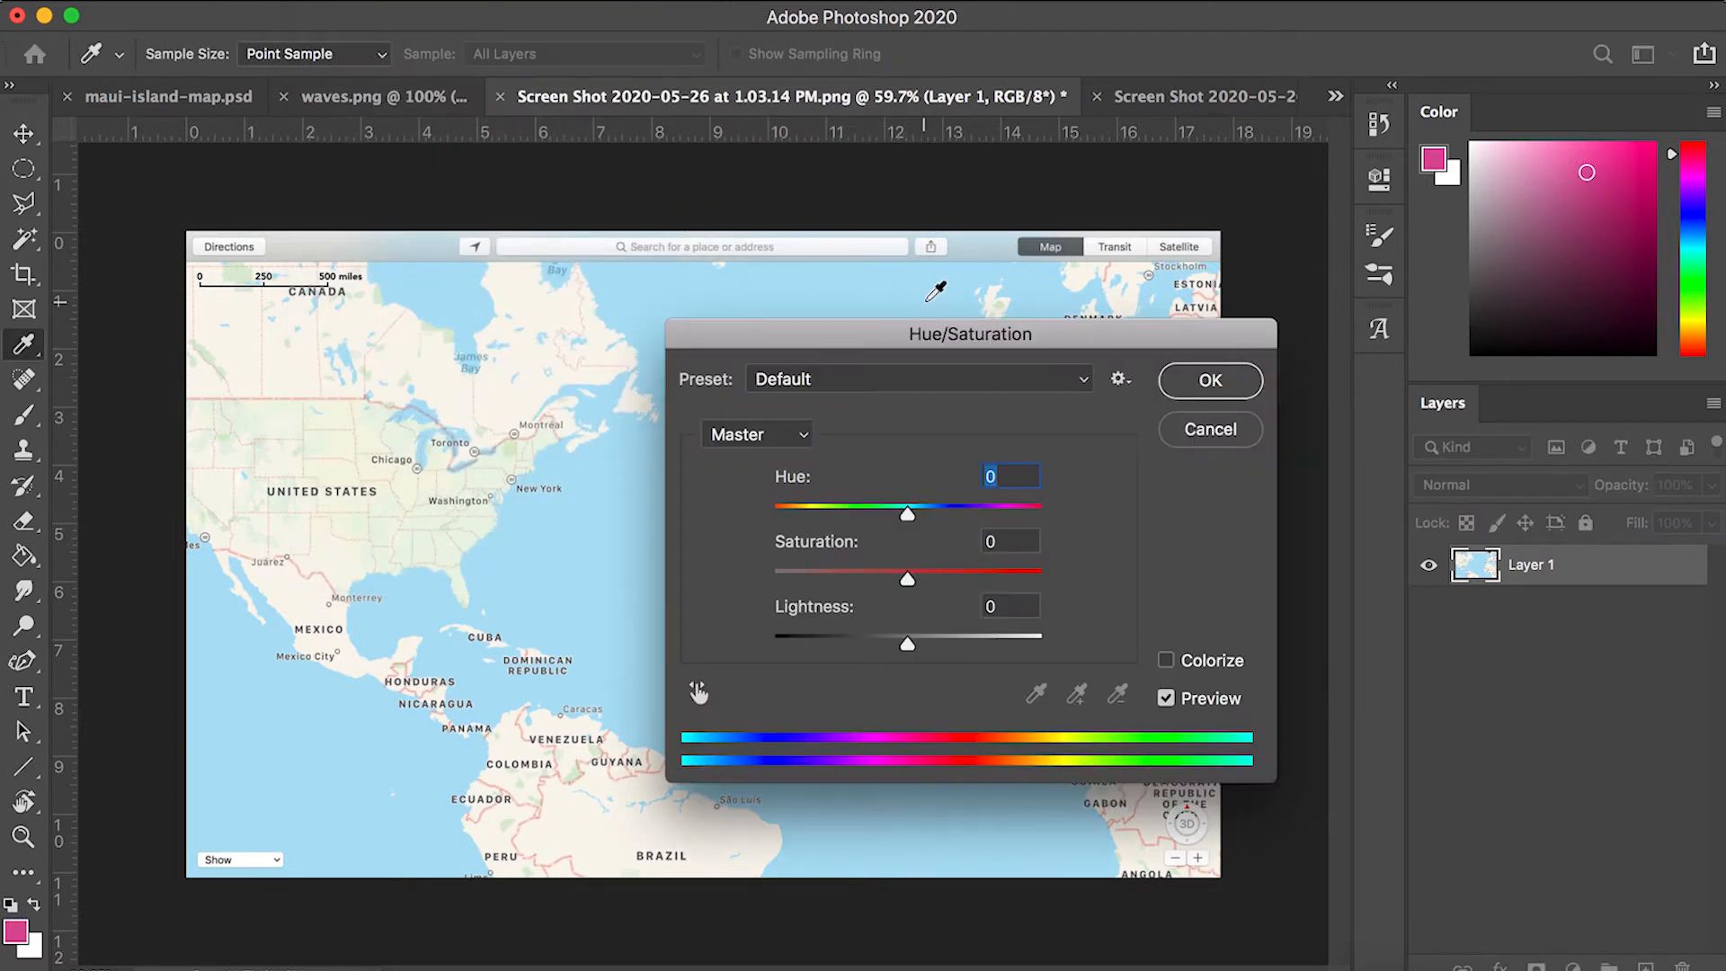
left_click_drag(909, 334, 1189, 472)
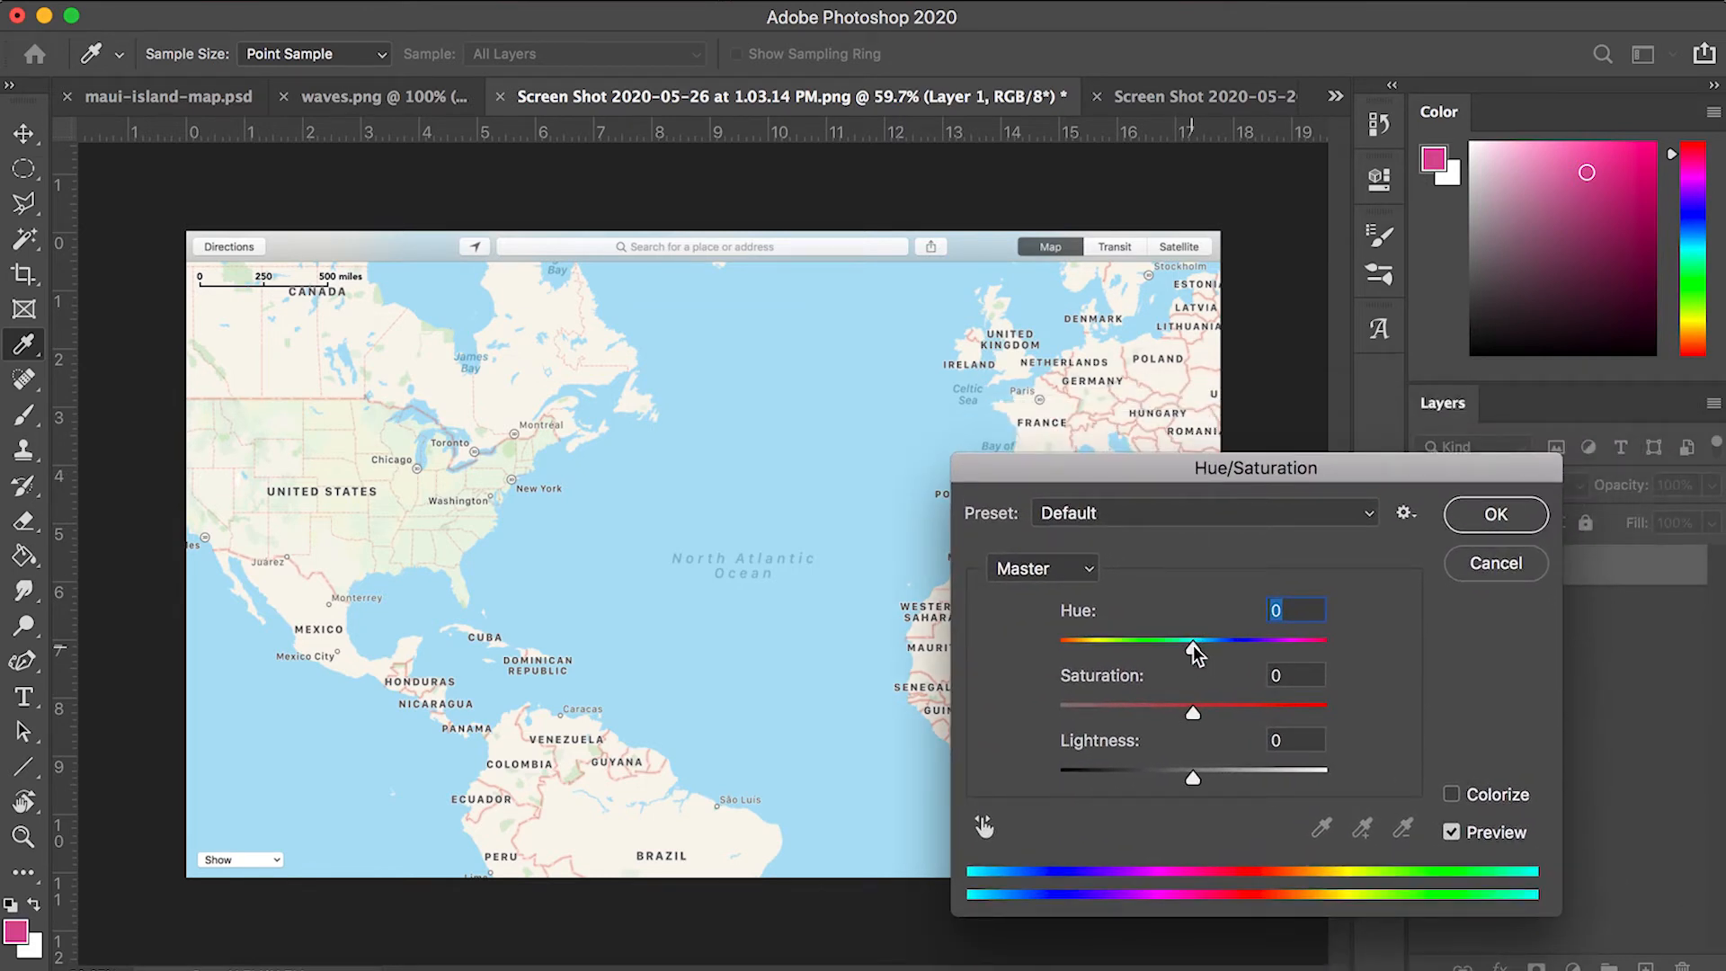
left_click_drag(1194, 645, 1297, 671)
left_click_drag(1308, 671, 1316, 672)
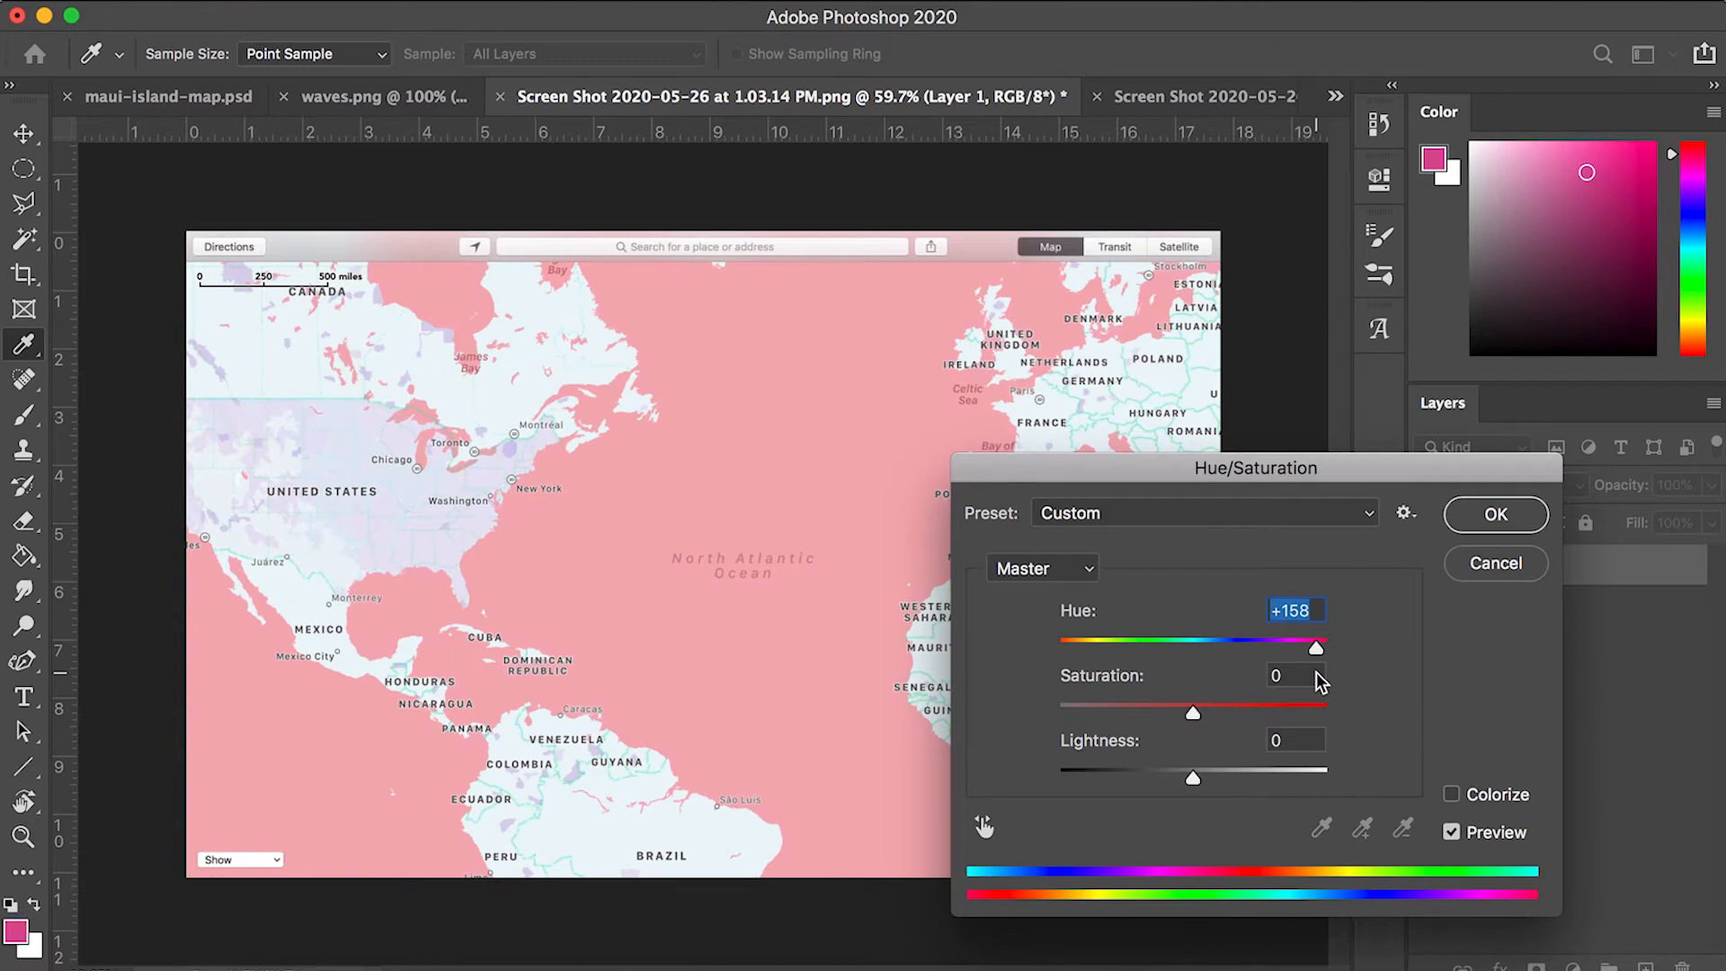
mouse_move(1316, 672)
left_mouse_down()
mouse_move(1282, 646)
mouse_move(1104, 651)
mouse_move(1313, 665)
left_mouse_up()
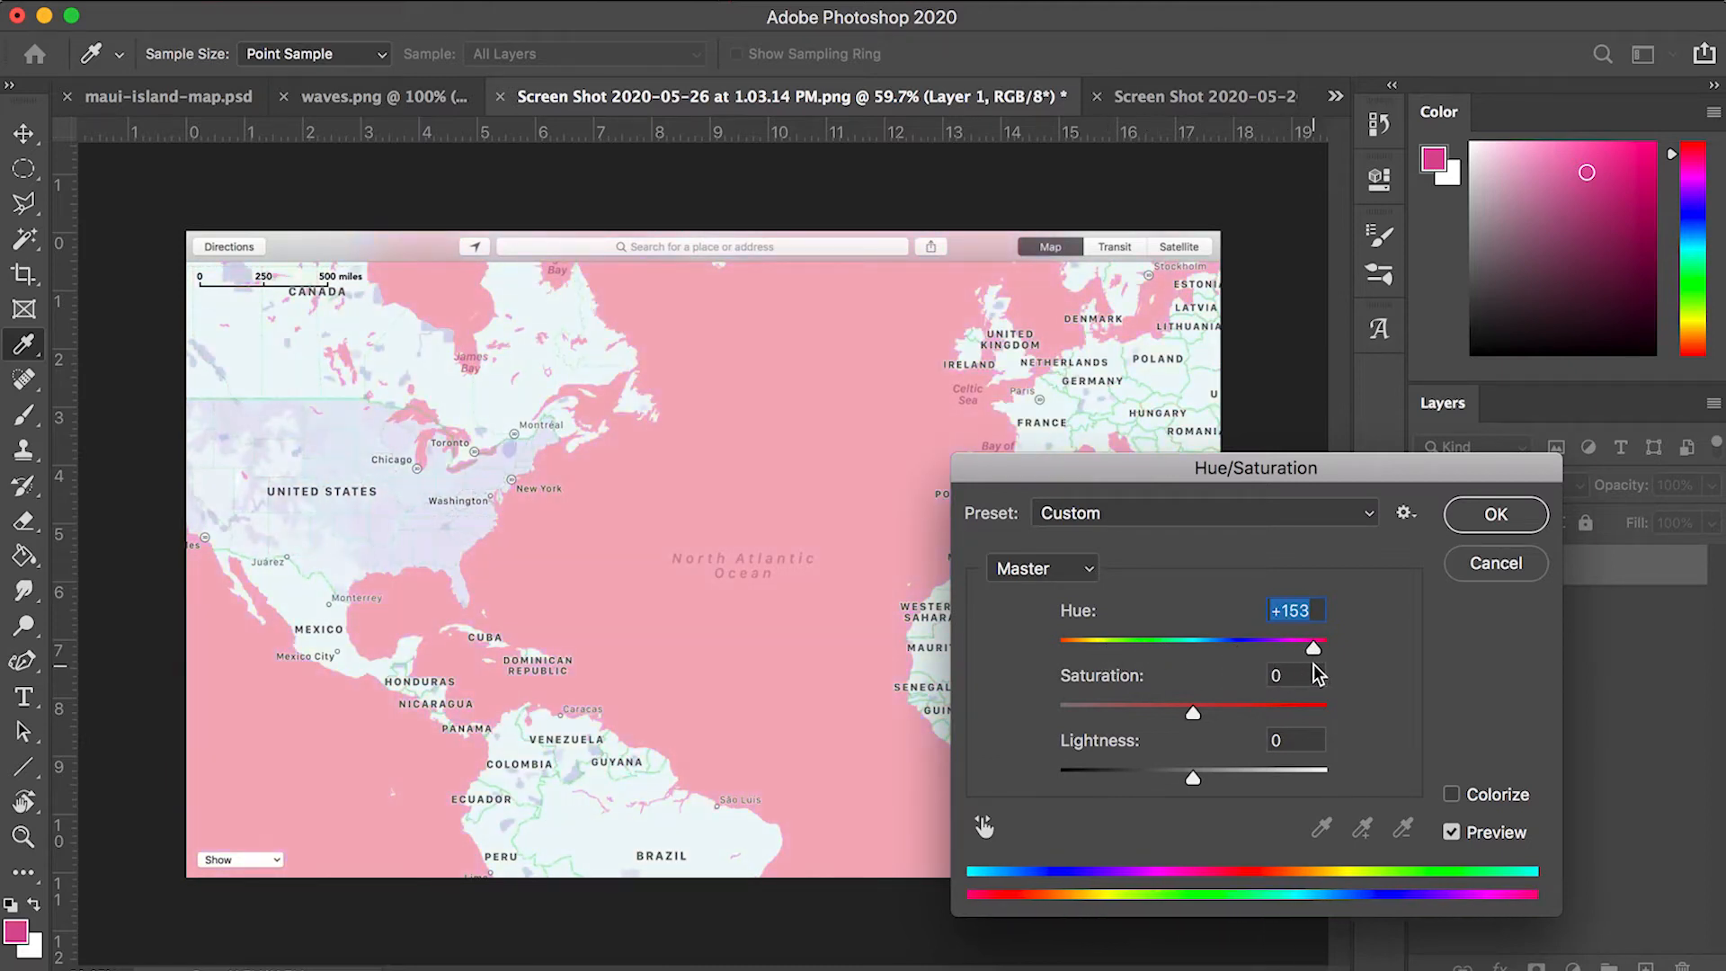
left_click_drag(1250, 467, 1234, 509)
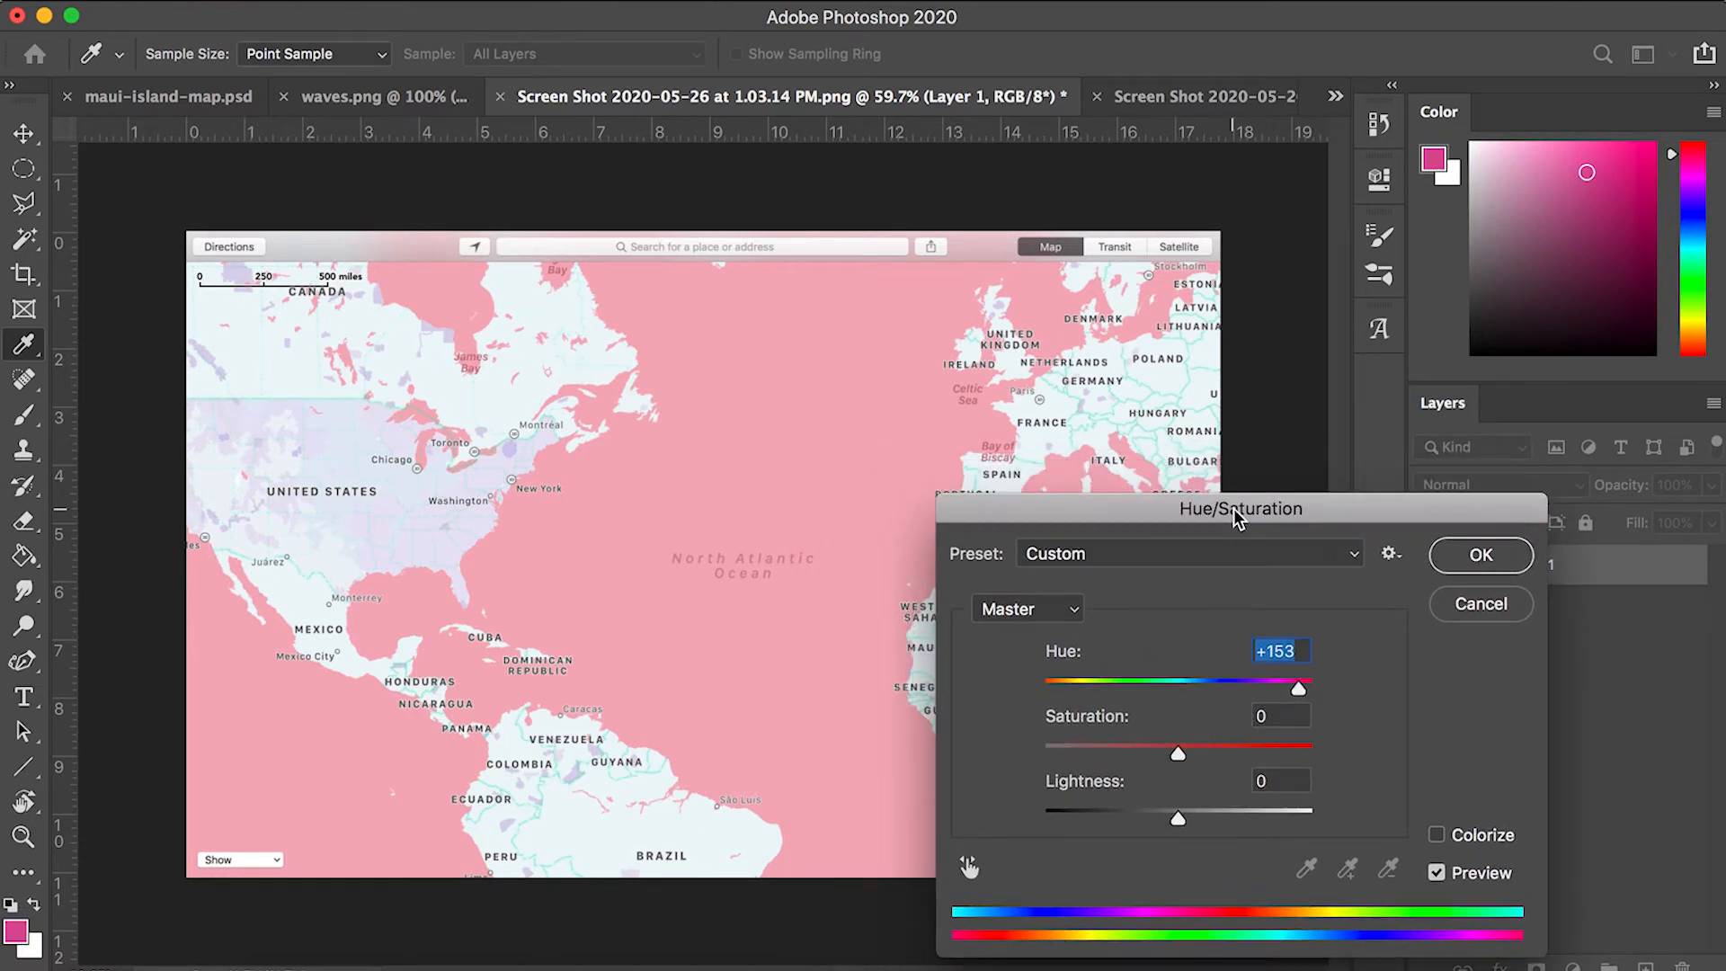
left_click_drag(1234, 509, 1233, 504)
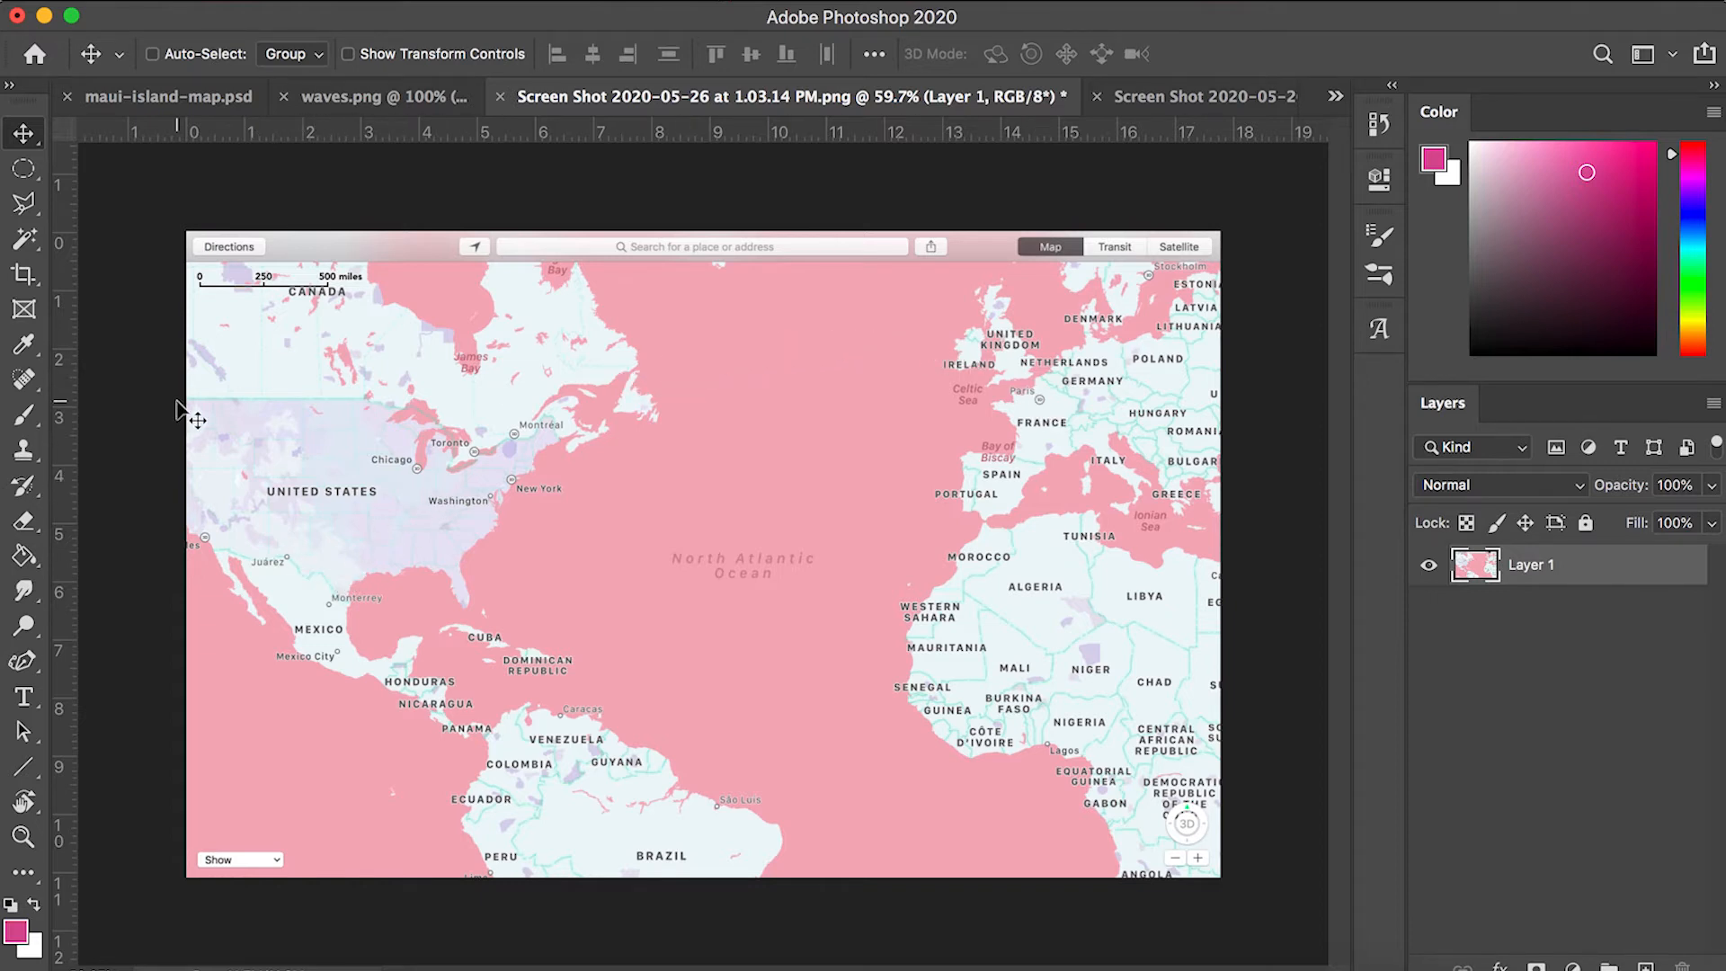
Paint a blue flight path arcing from Texas across the Atlantic to northern Italy on a new layer with the 20 px brush.
left_click(26, 423)
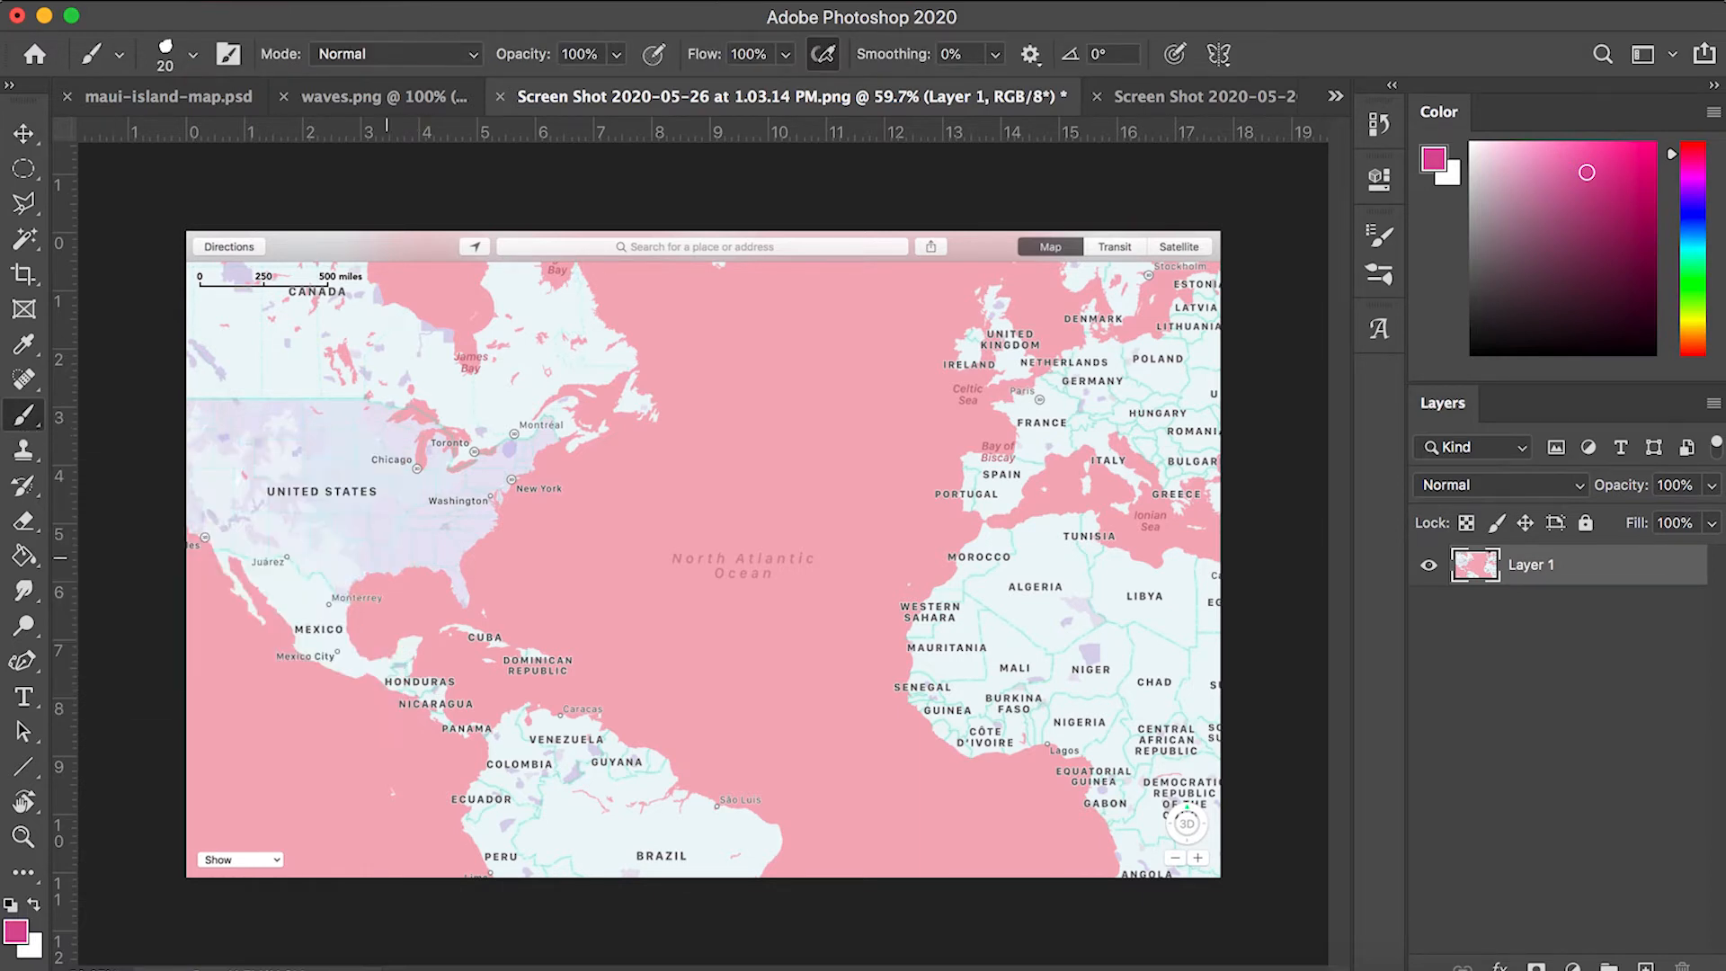
mouse_move(341, 563)
left_mouse_down()
mouse_move(860, 378)
mouse_move(1011, 377)
left_mouse_up()
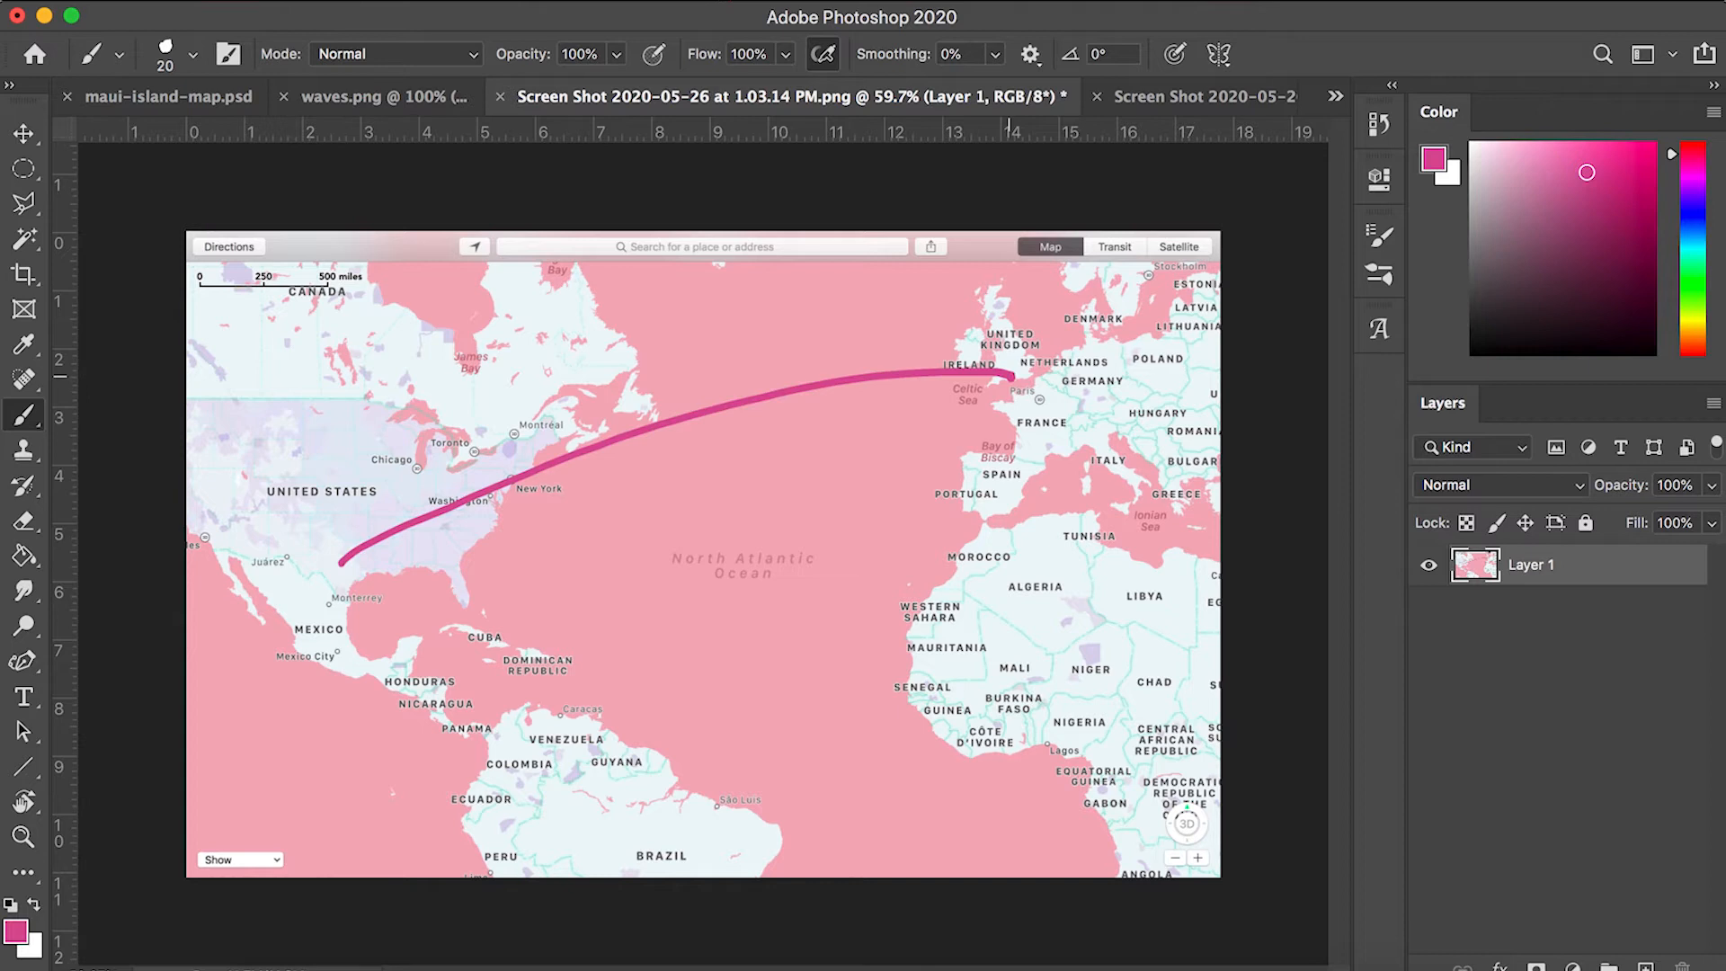
key("super+z")
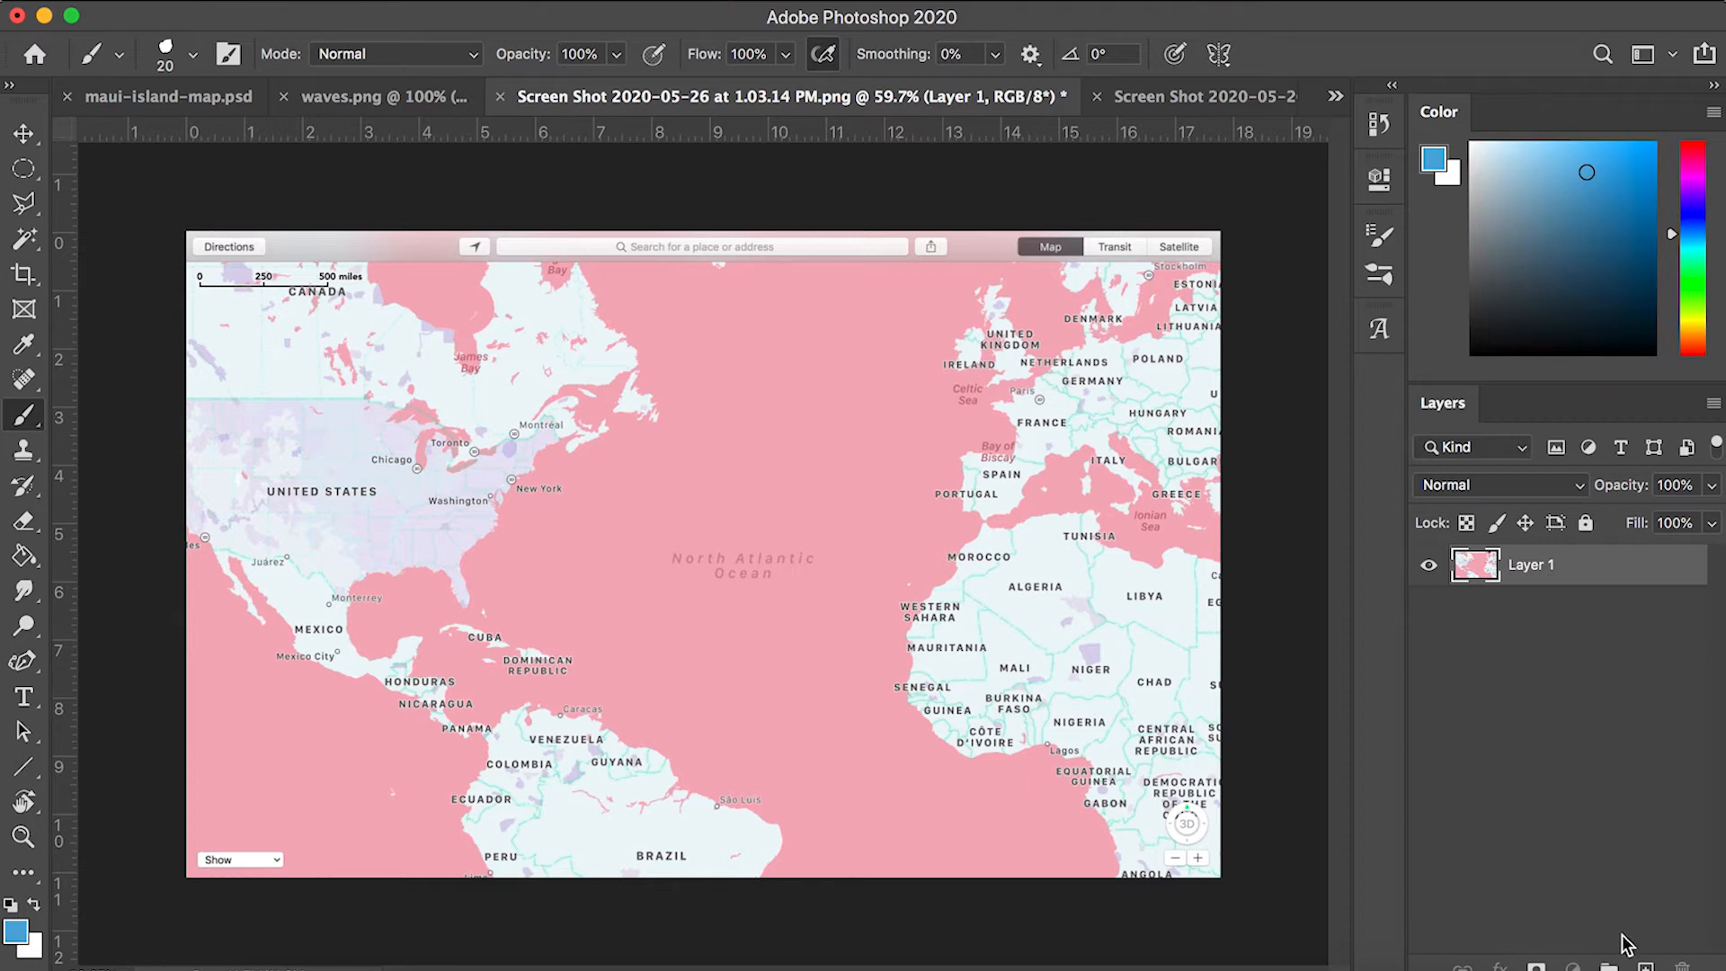
left_click(1645, 966)
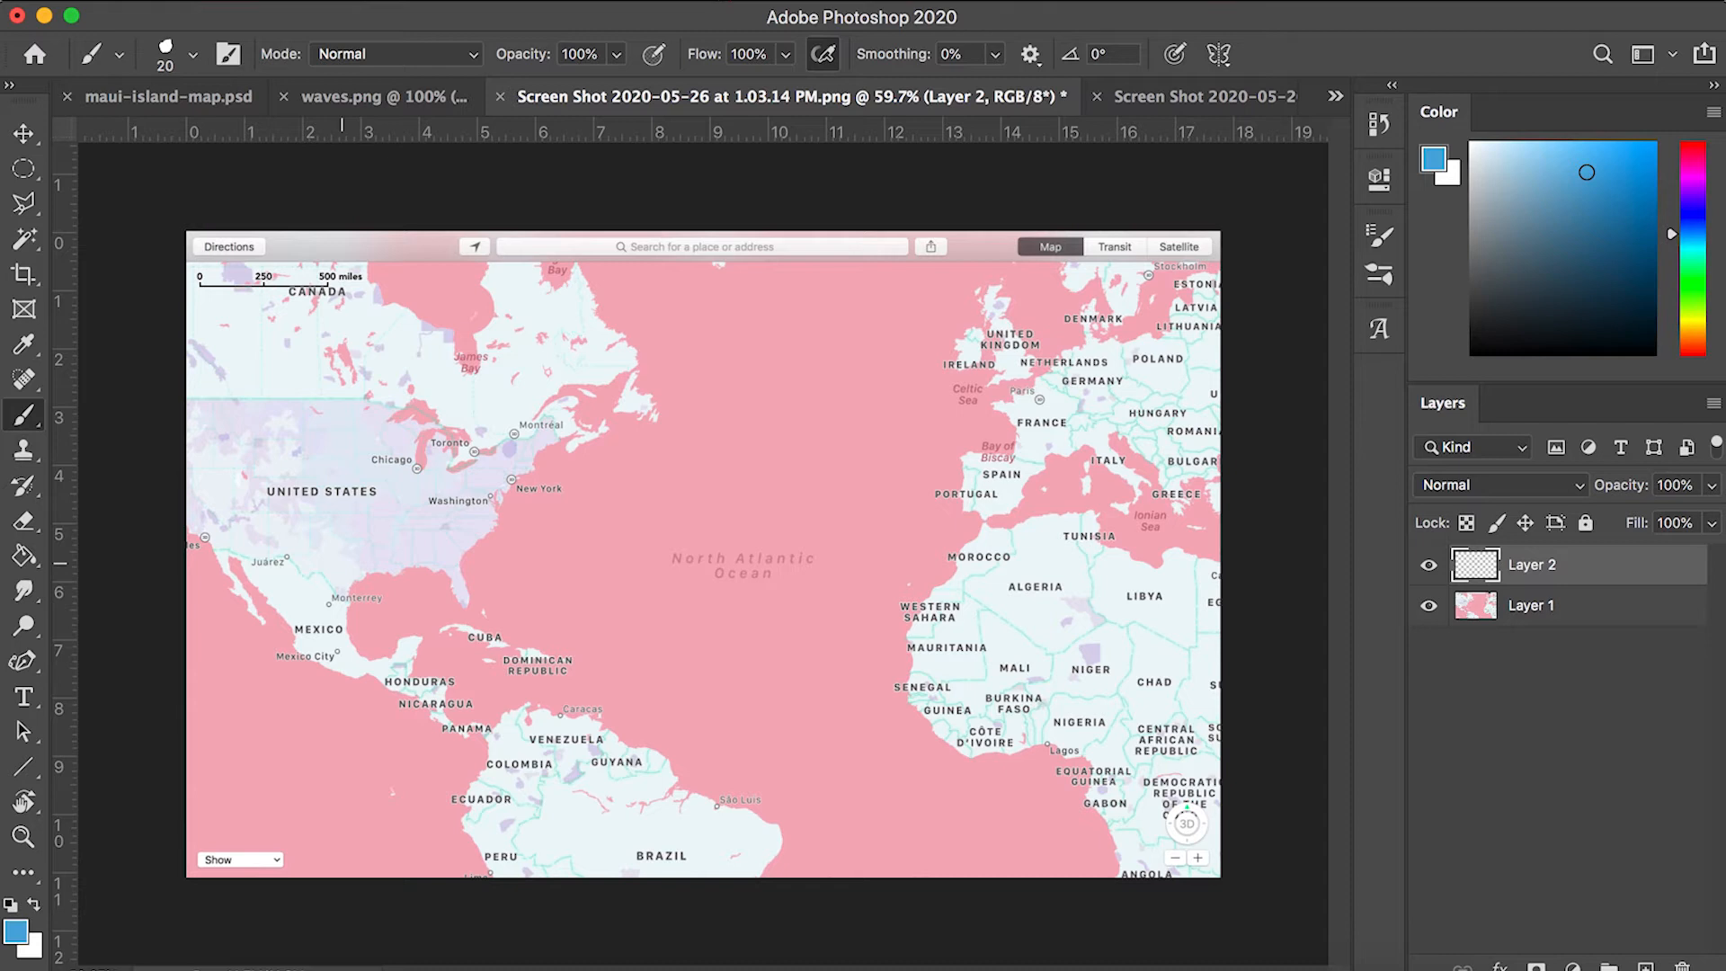
mouse_move(343, 563)
left_mouse_down()
mouse_move(739, 415)
mouse_move(903, 413)
mouse_move(1160, 481)
left_mouse_up()
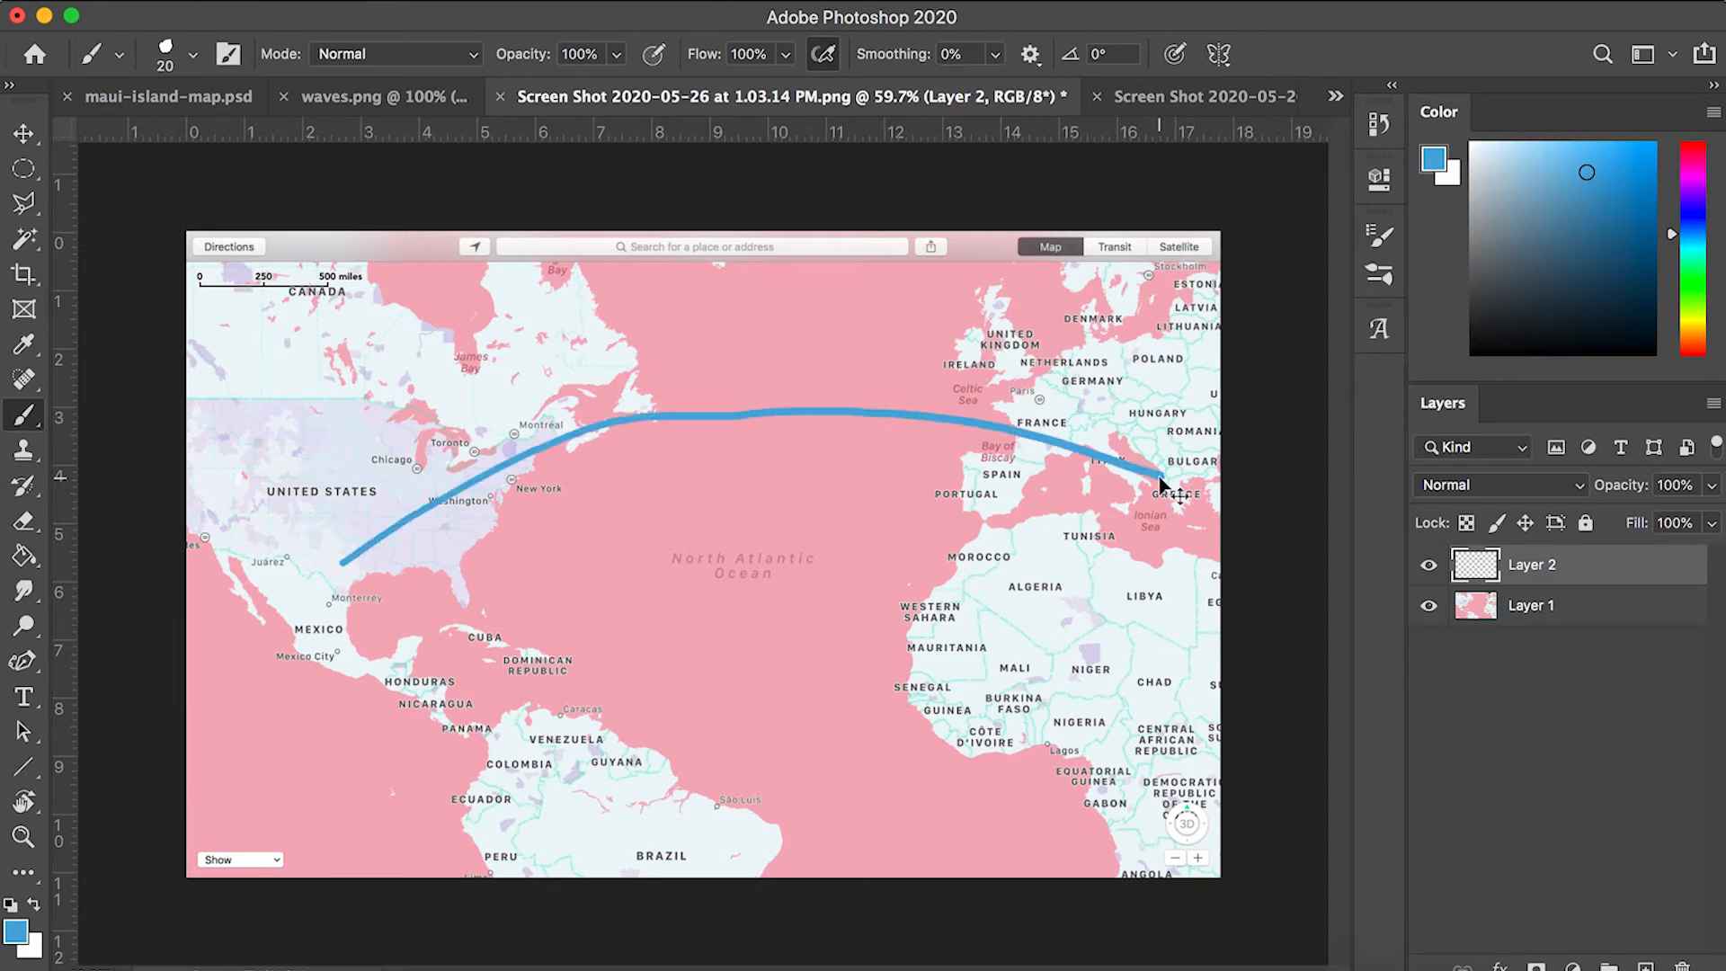
key("super+z")
mouse_move(342, 565)
left_mouse_down()
mouse_move(764, 405)
mouse_move(941, 396)
mouse_move(1106, 436)
left_mouse_up()
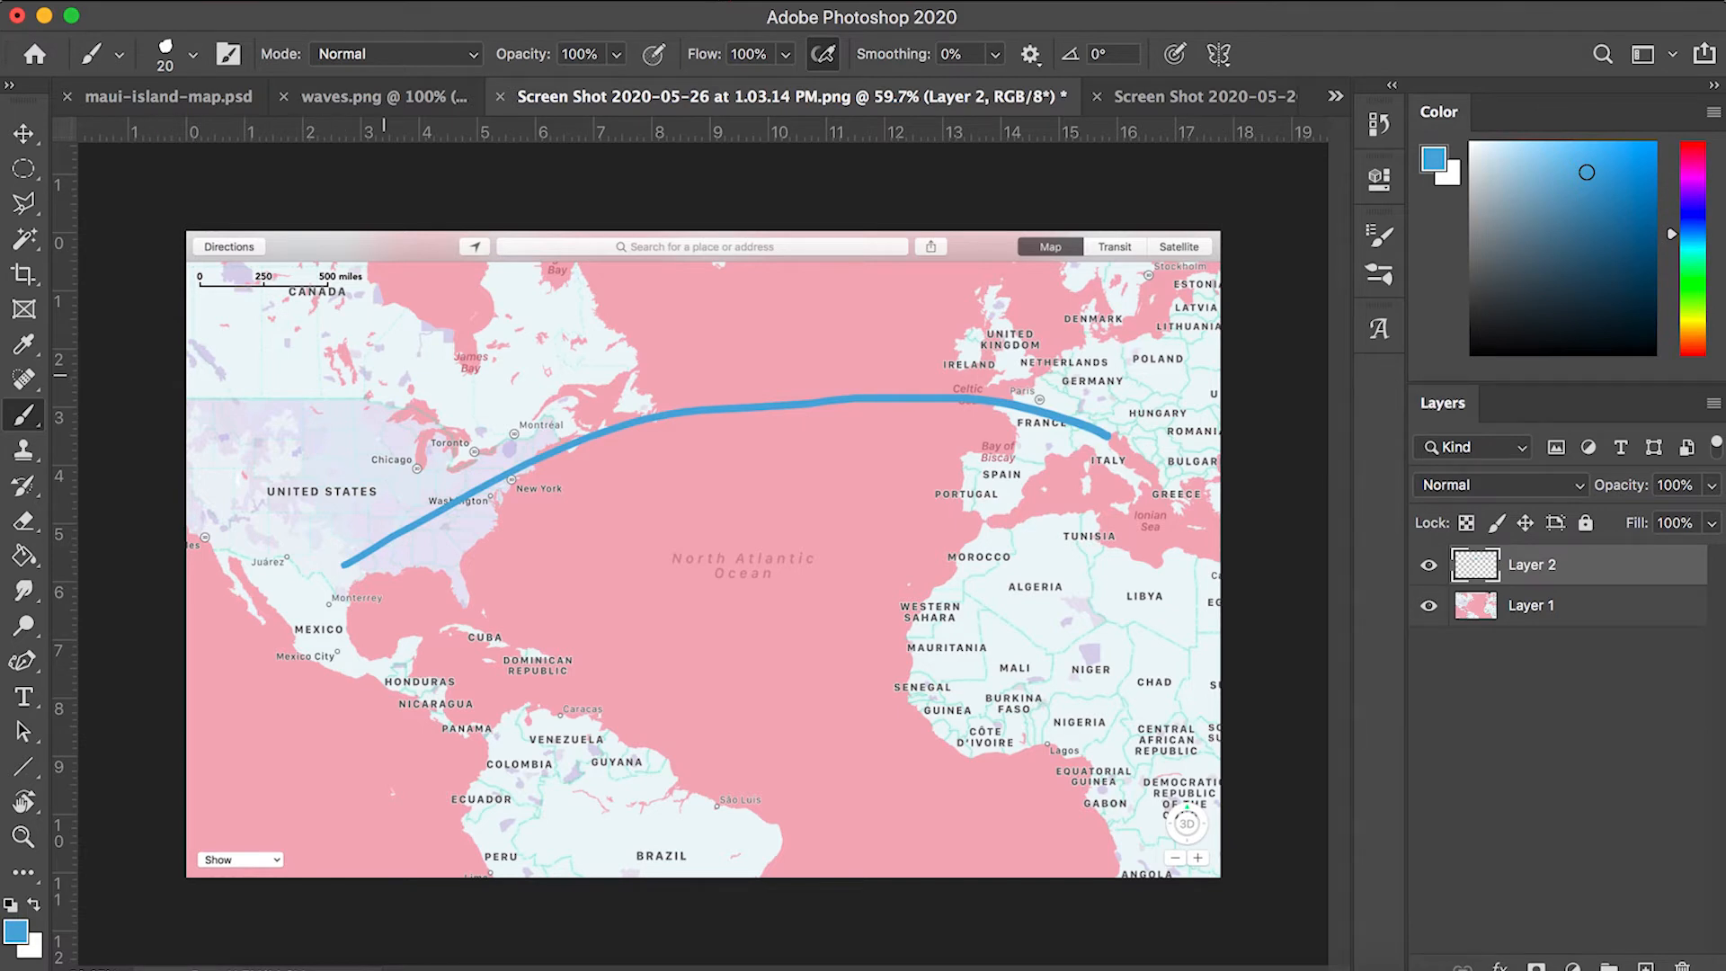
Copy the white wave pattern layer from maui-island-map.psd onto the Atlantic map so it covers the ocean.
left_click(24, 133)
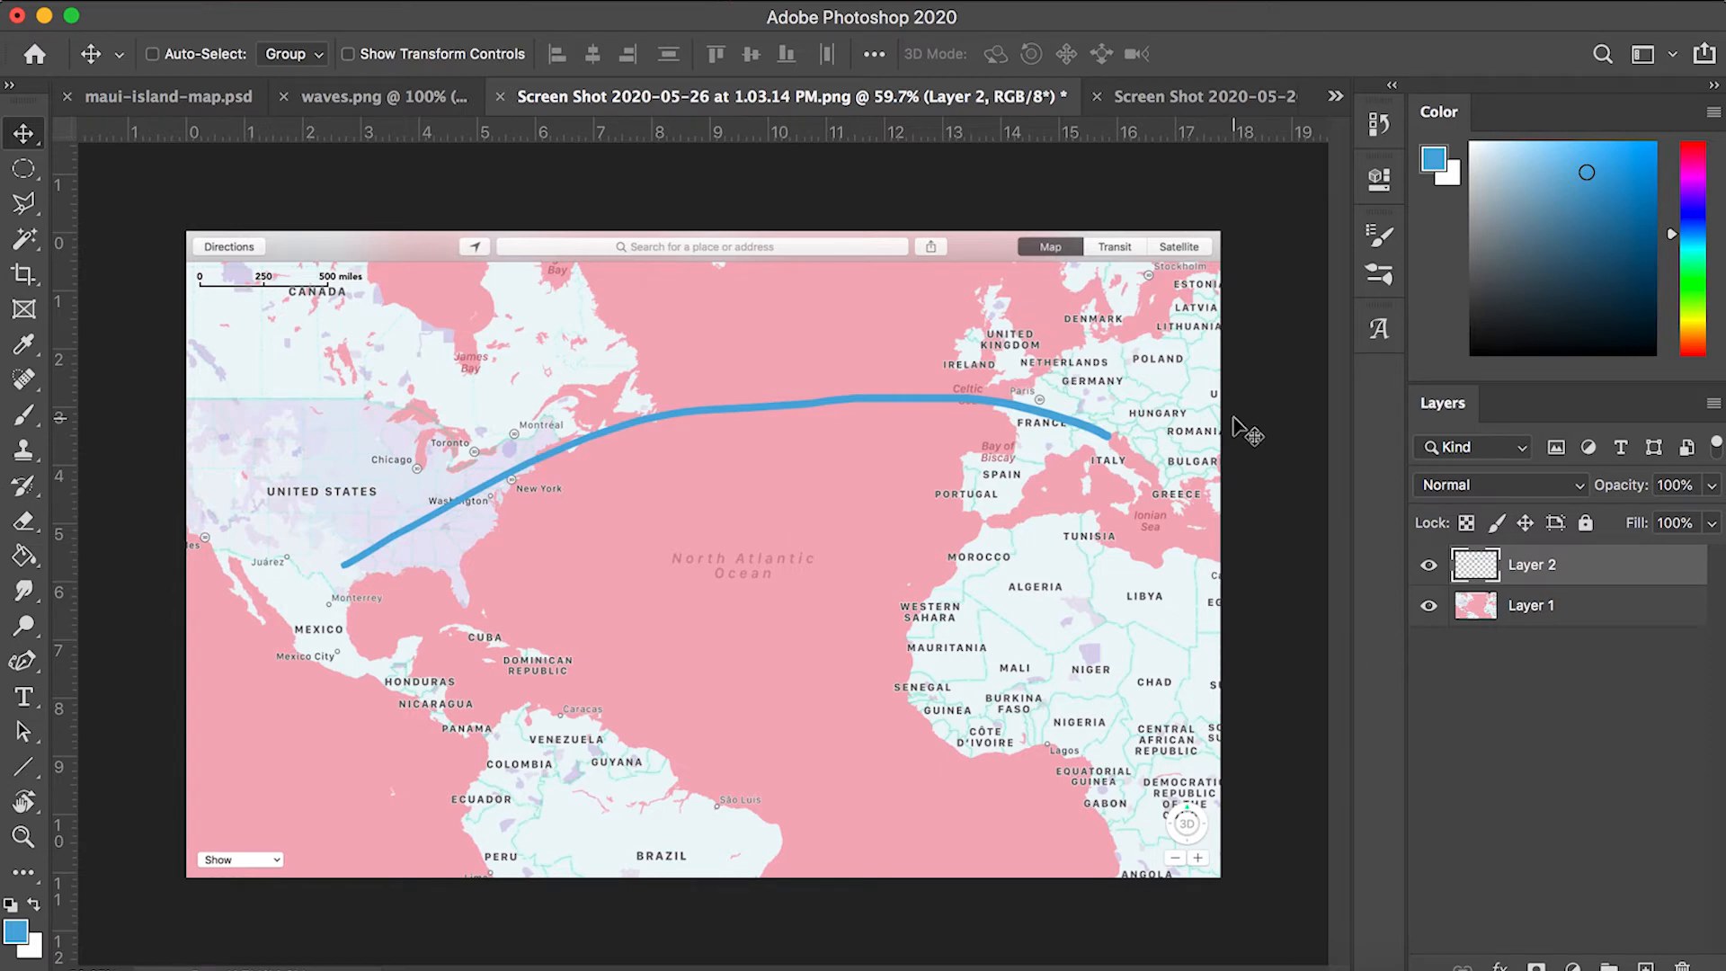
left_click(1186, 97)
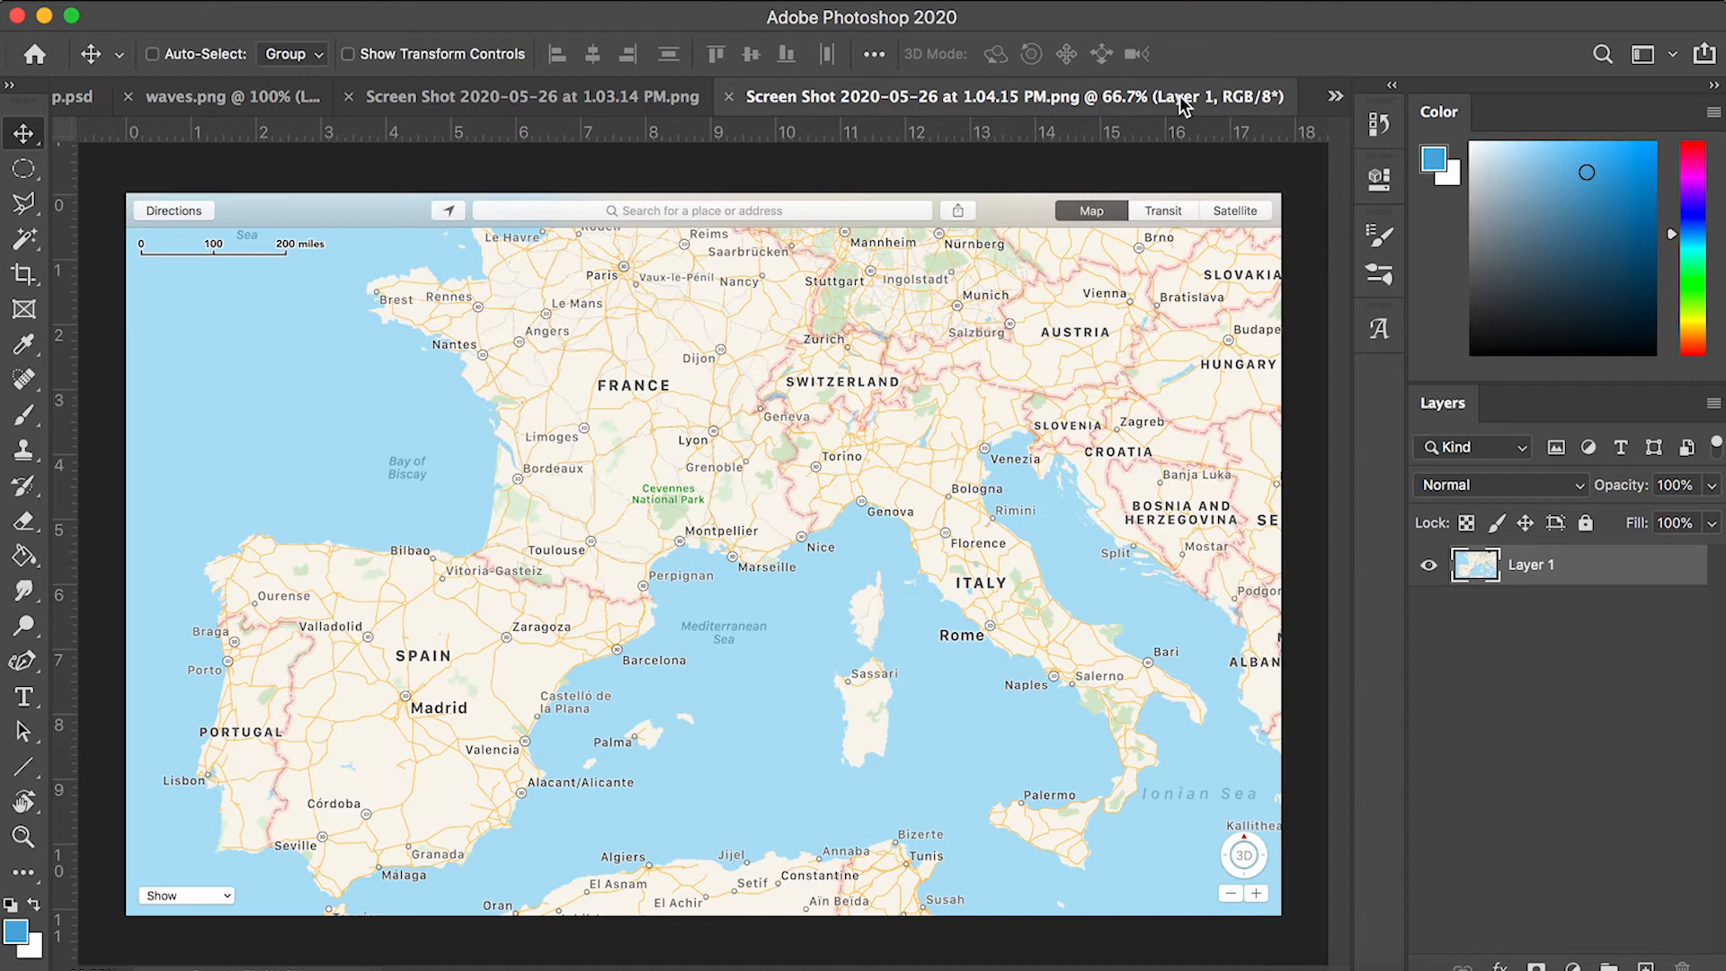
left_click(551, 101)
left_click(378, 97)
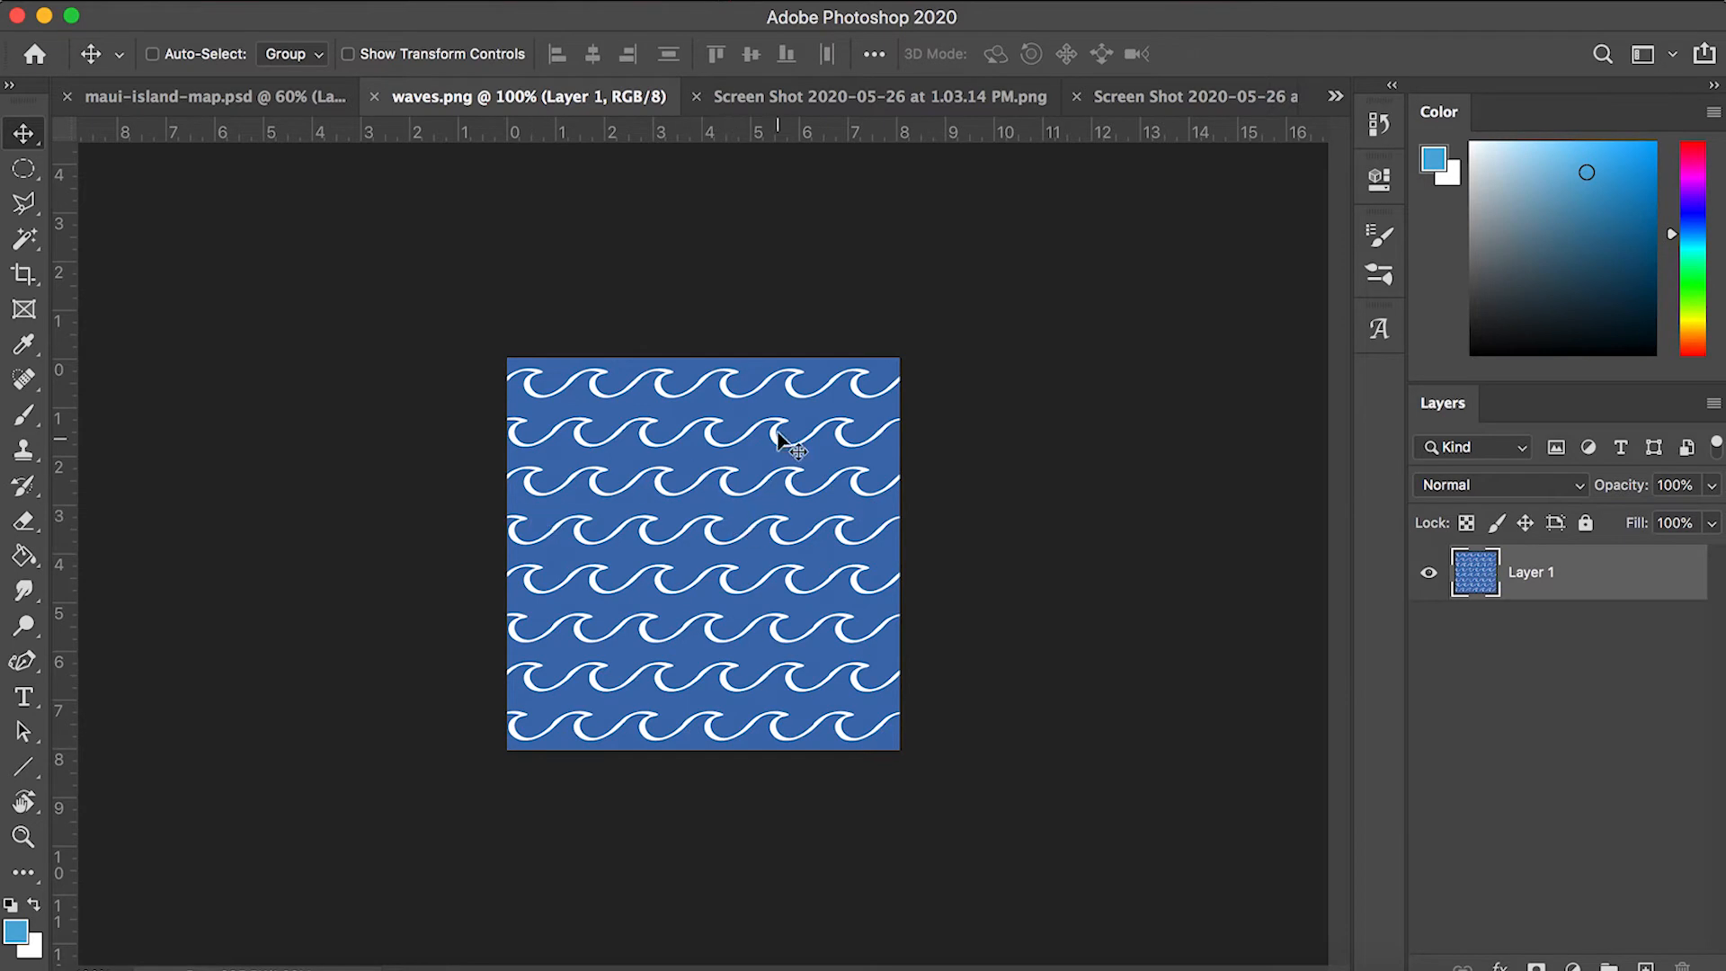
left_click(212, 97)
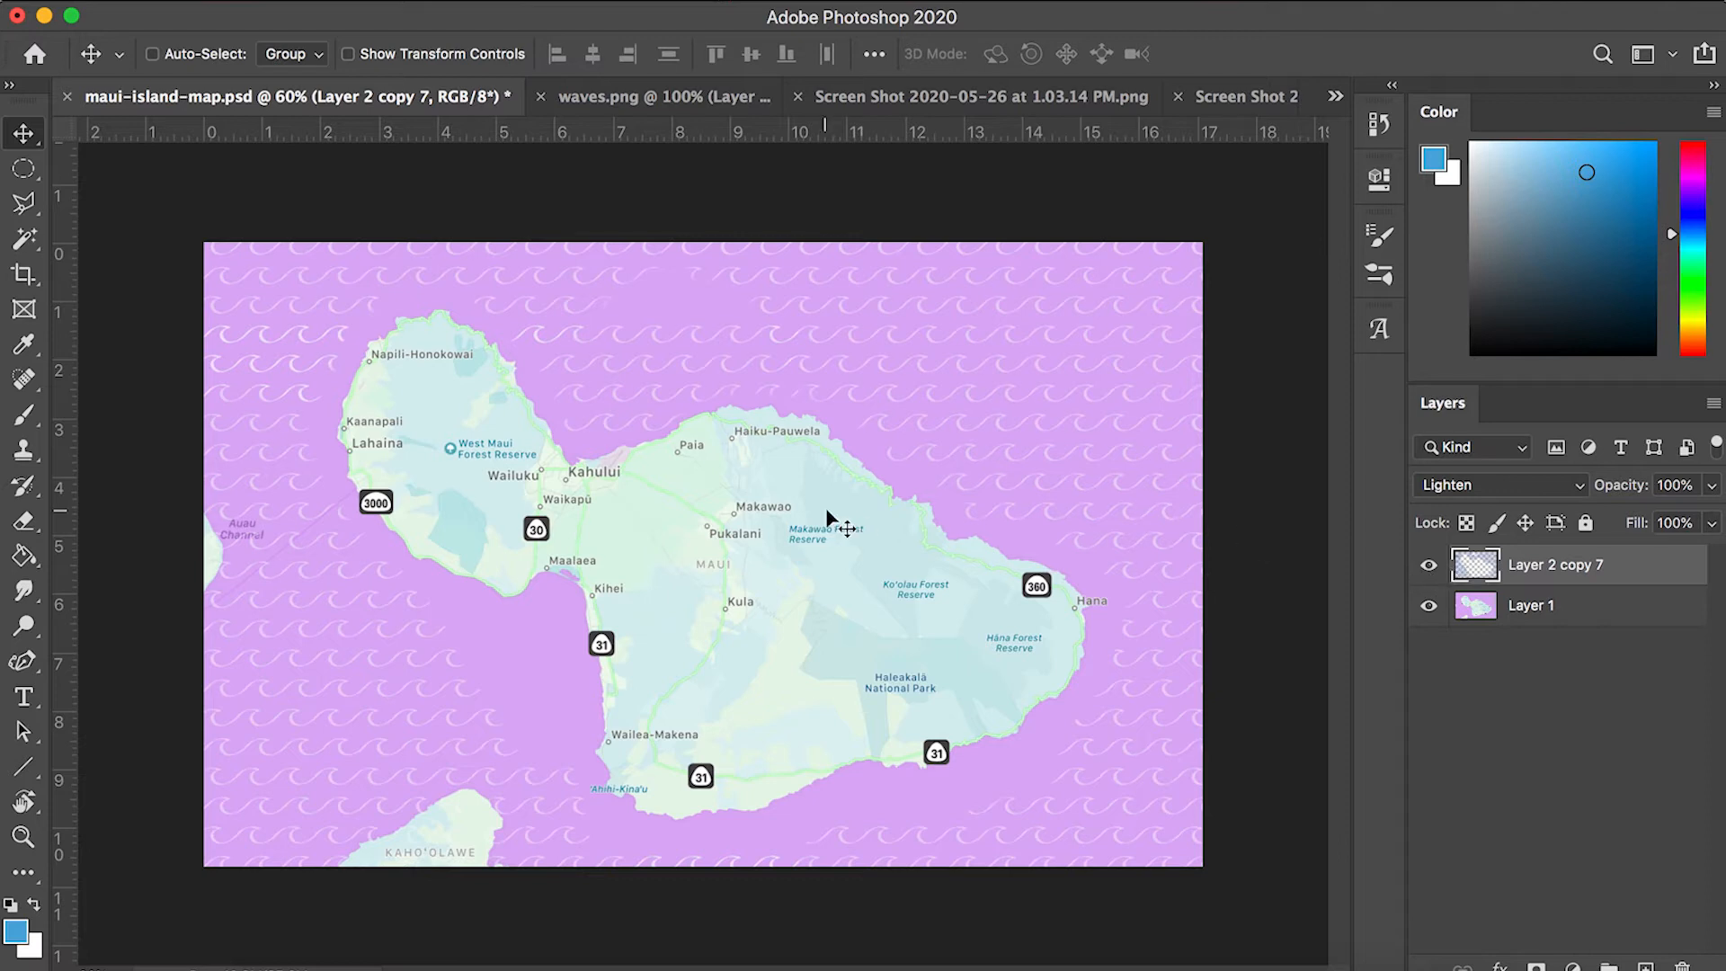
left_click_drag(417, 415, 557, 380)
left_click_drag(680, 531, 974, 585)
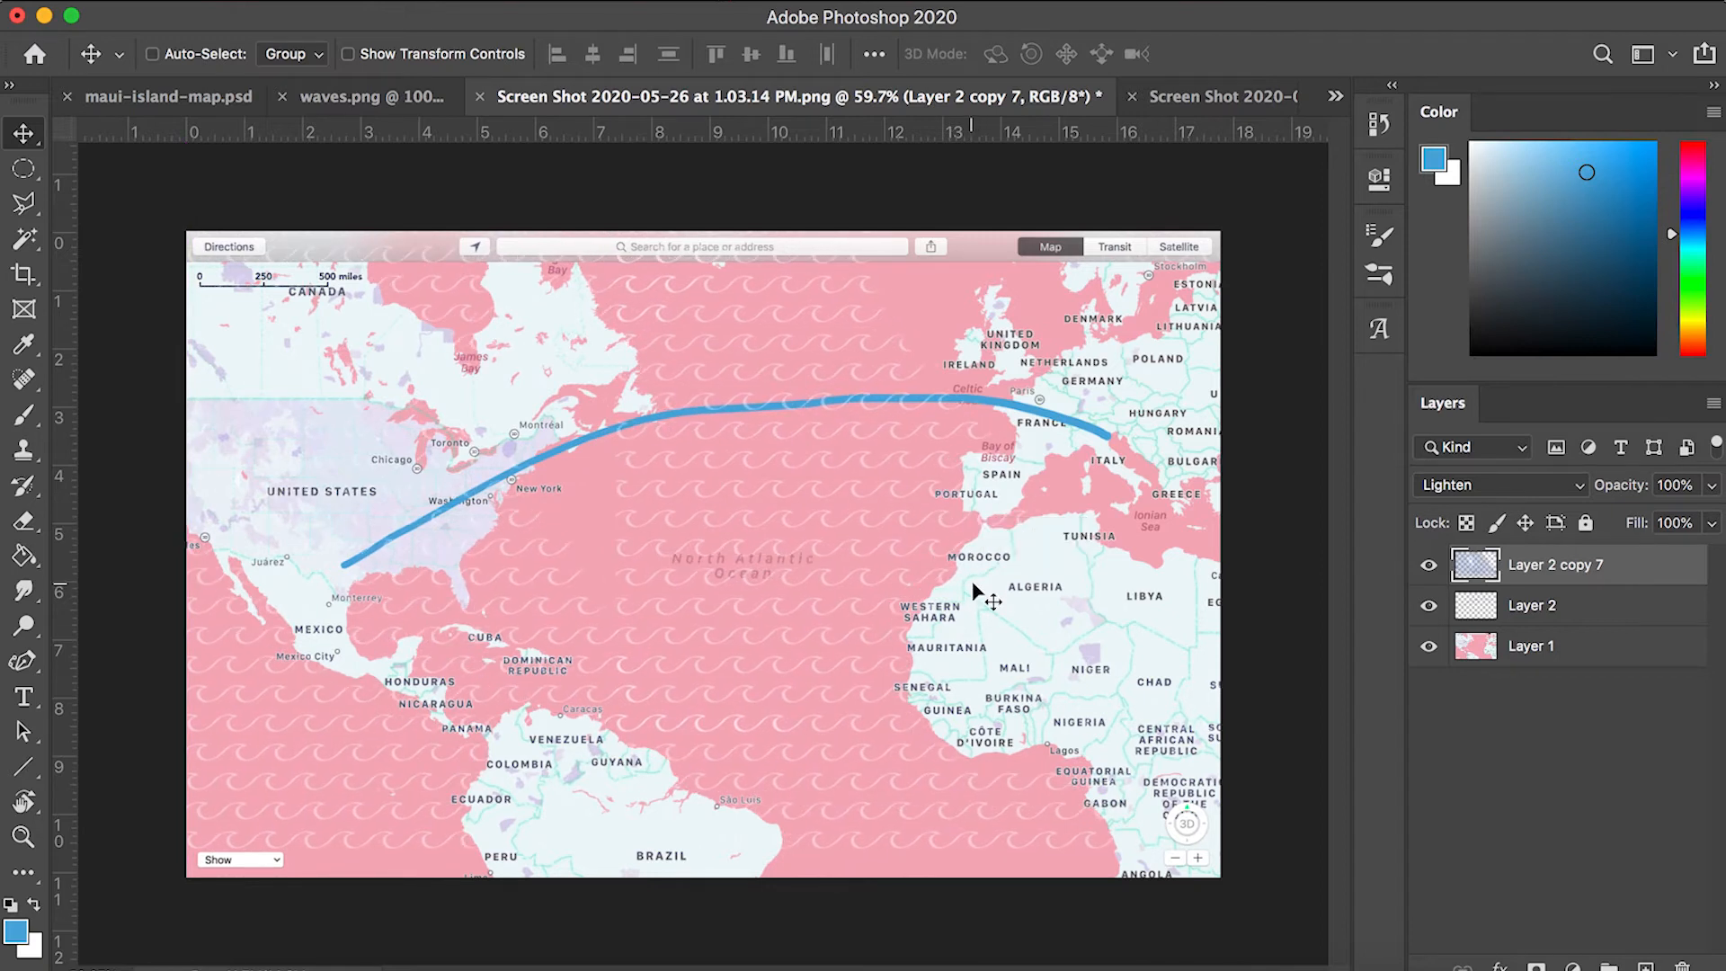
Copy the blue wave pattern square from waves.png into the middle of the Atlantic map.
left_click(350, 99)
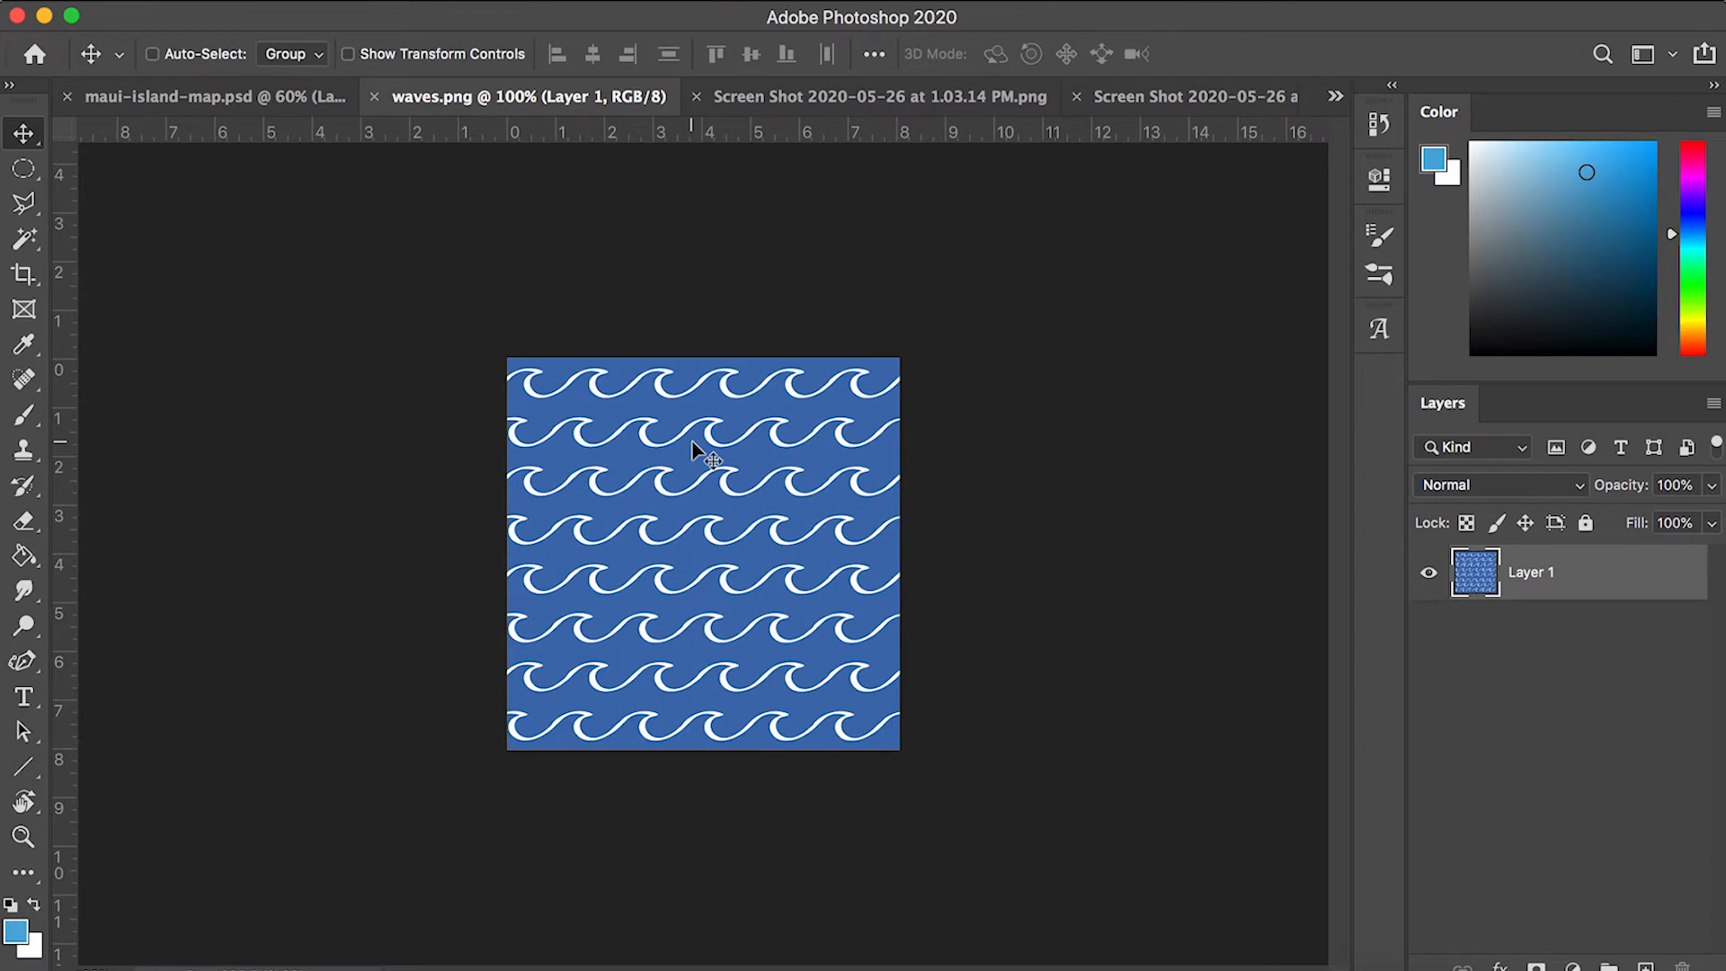
left_click_drag(692, 443, 744, 555)
left_click(1121, 541)
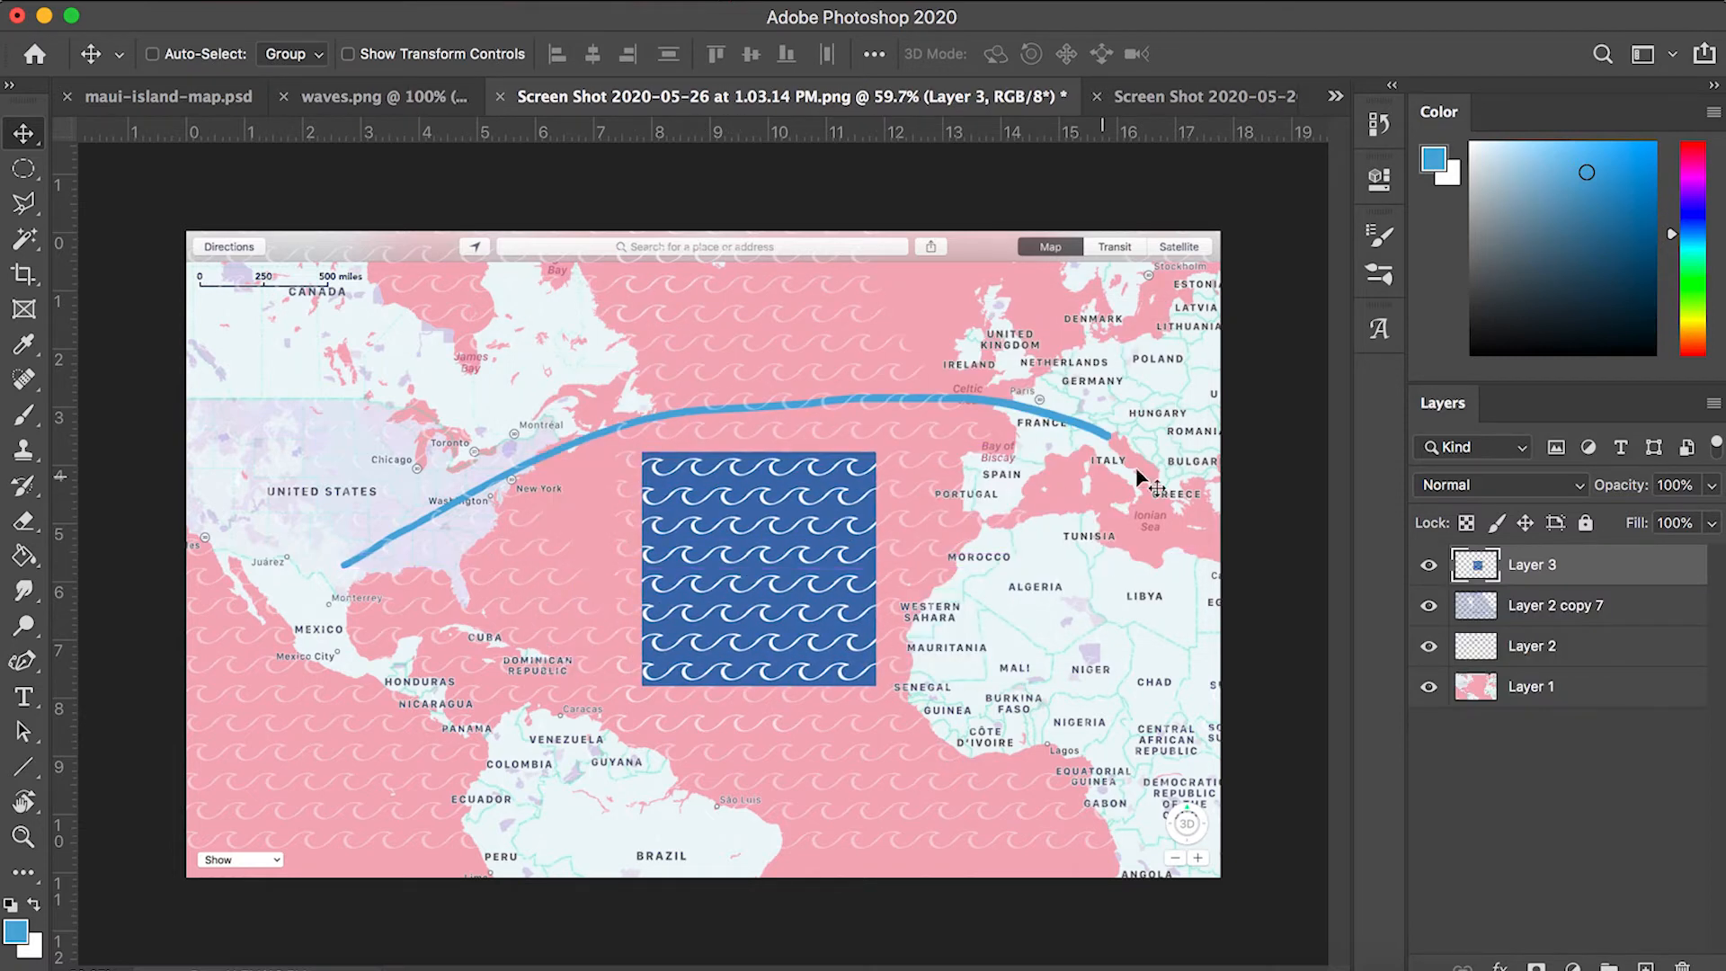
Set the wave square's blend mode to Lighten, shift it slightly upward over the Atlantic, and hide its layer.
left_click(1563, 616)
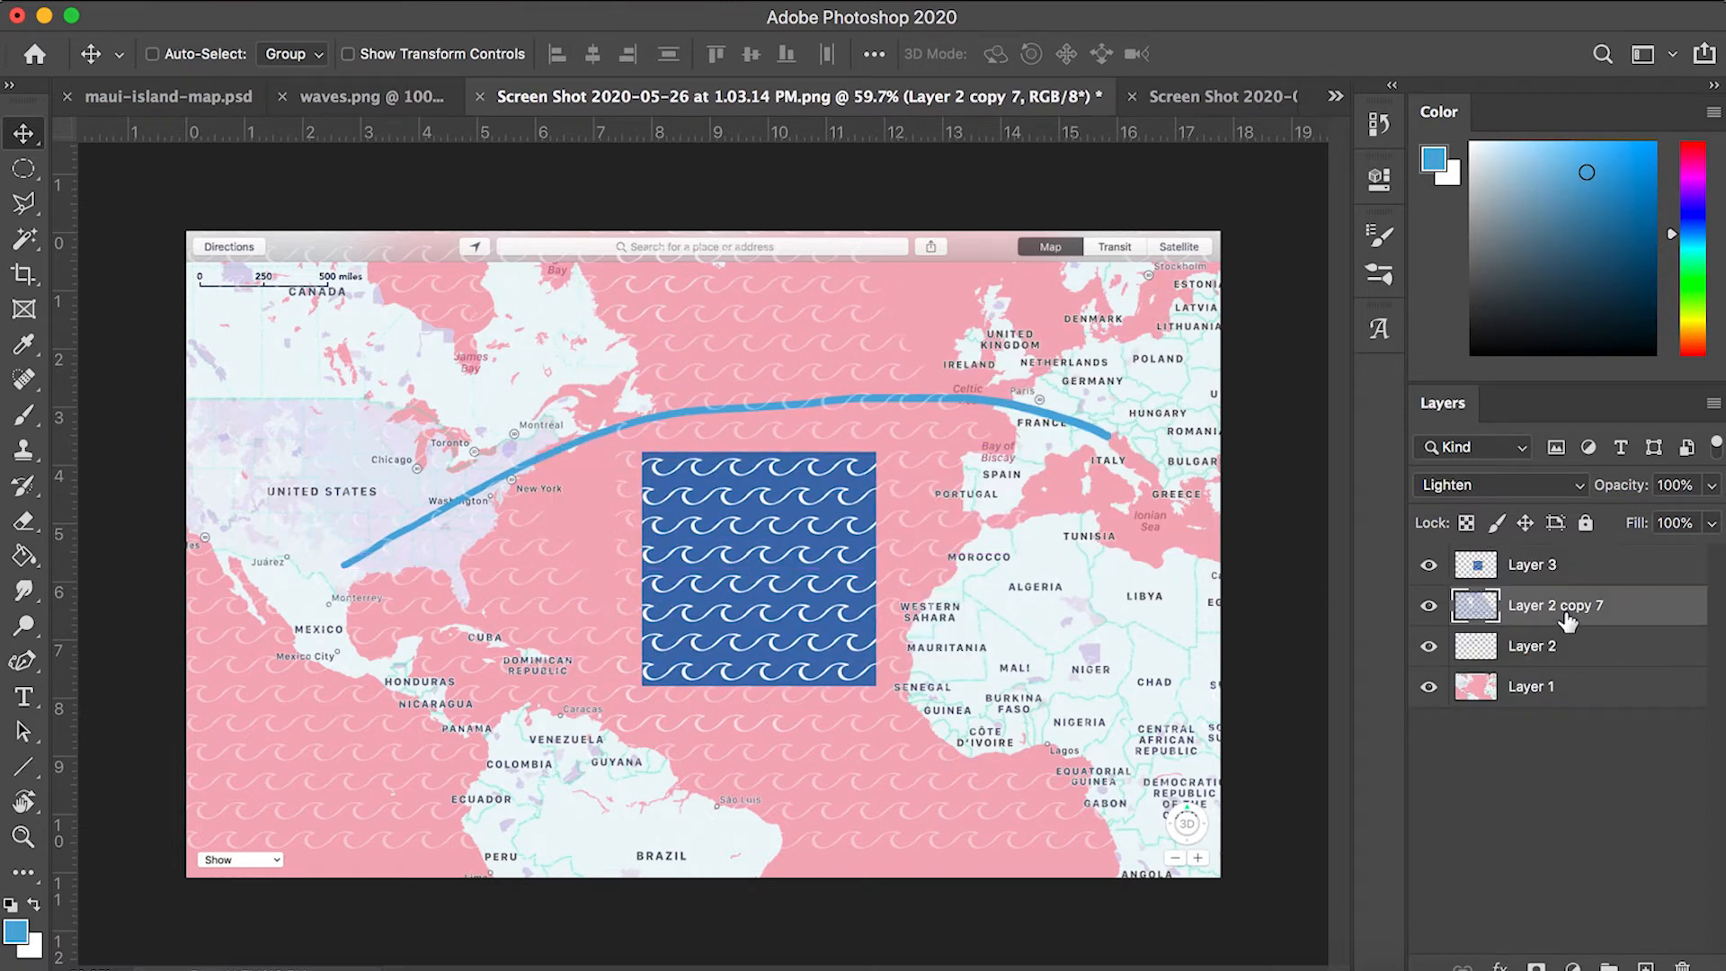
left_click(1544, 580)
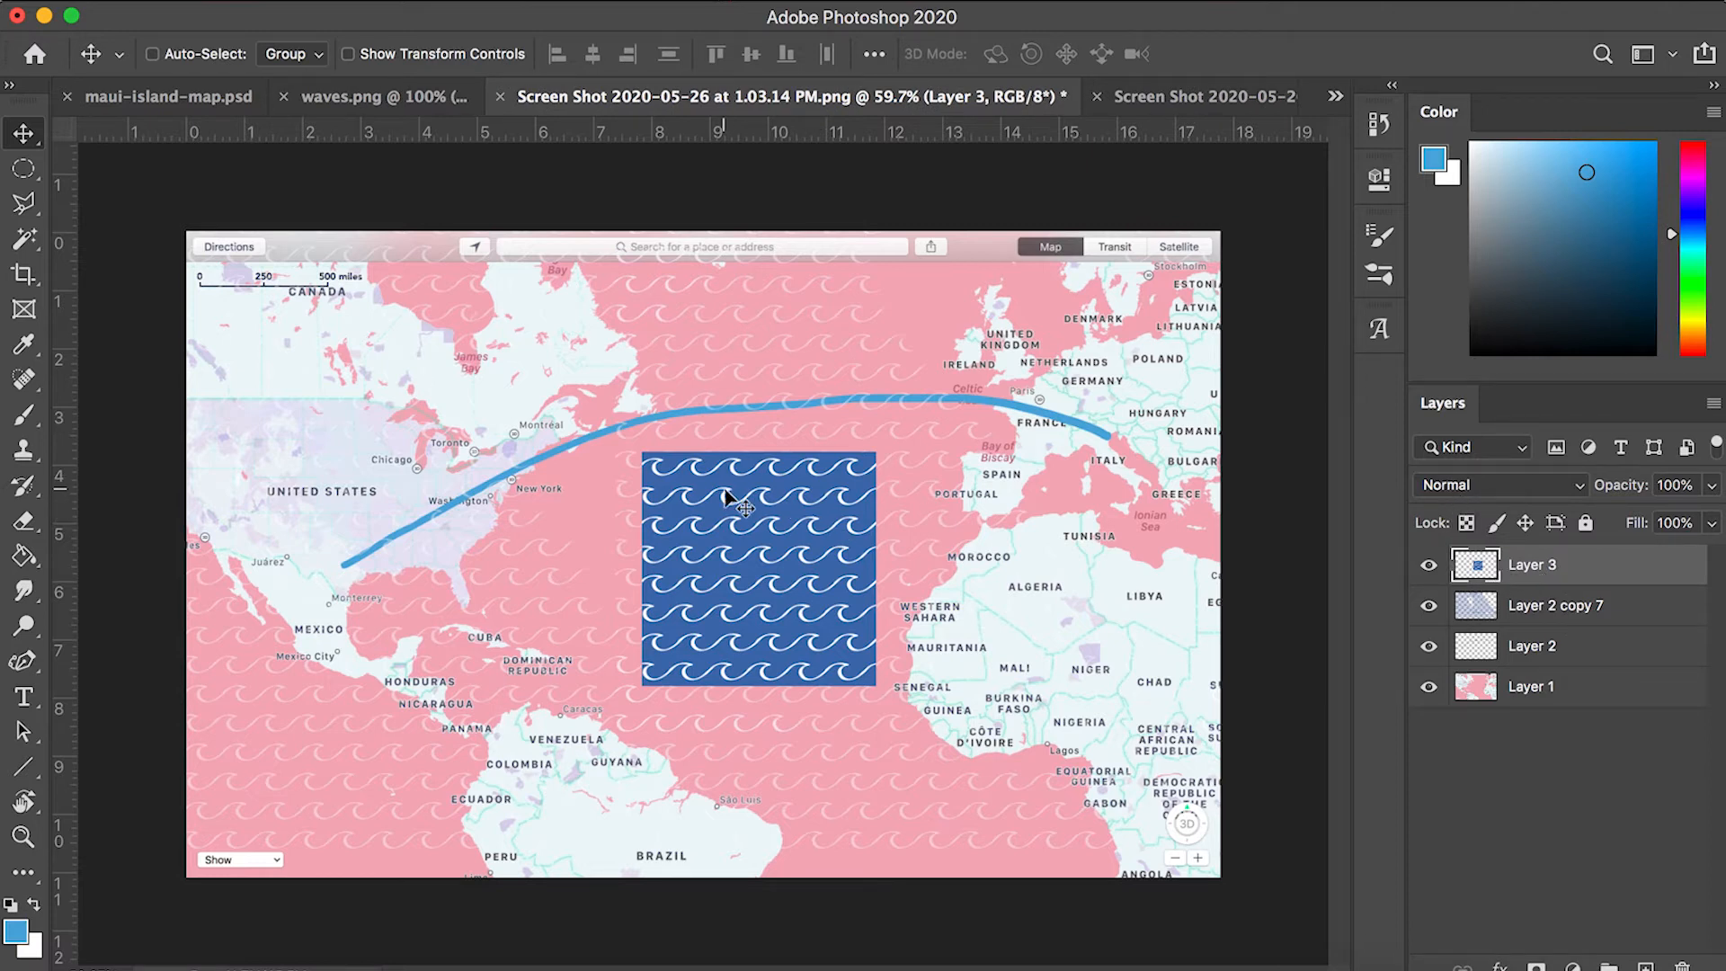
left_click(1471, 485)
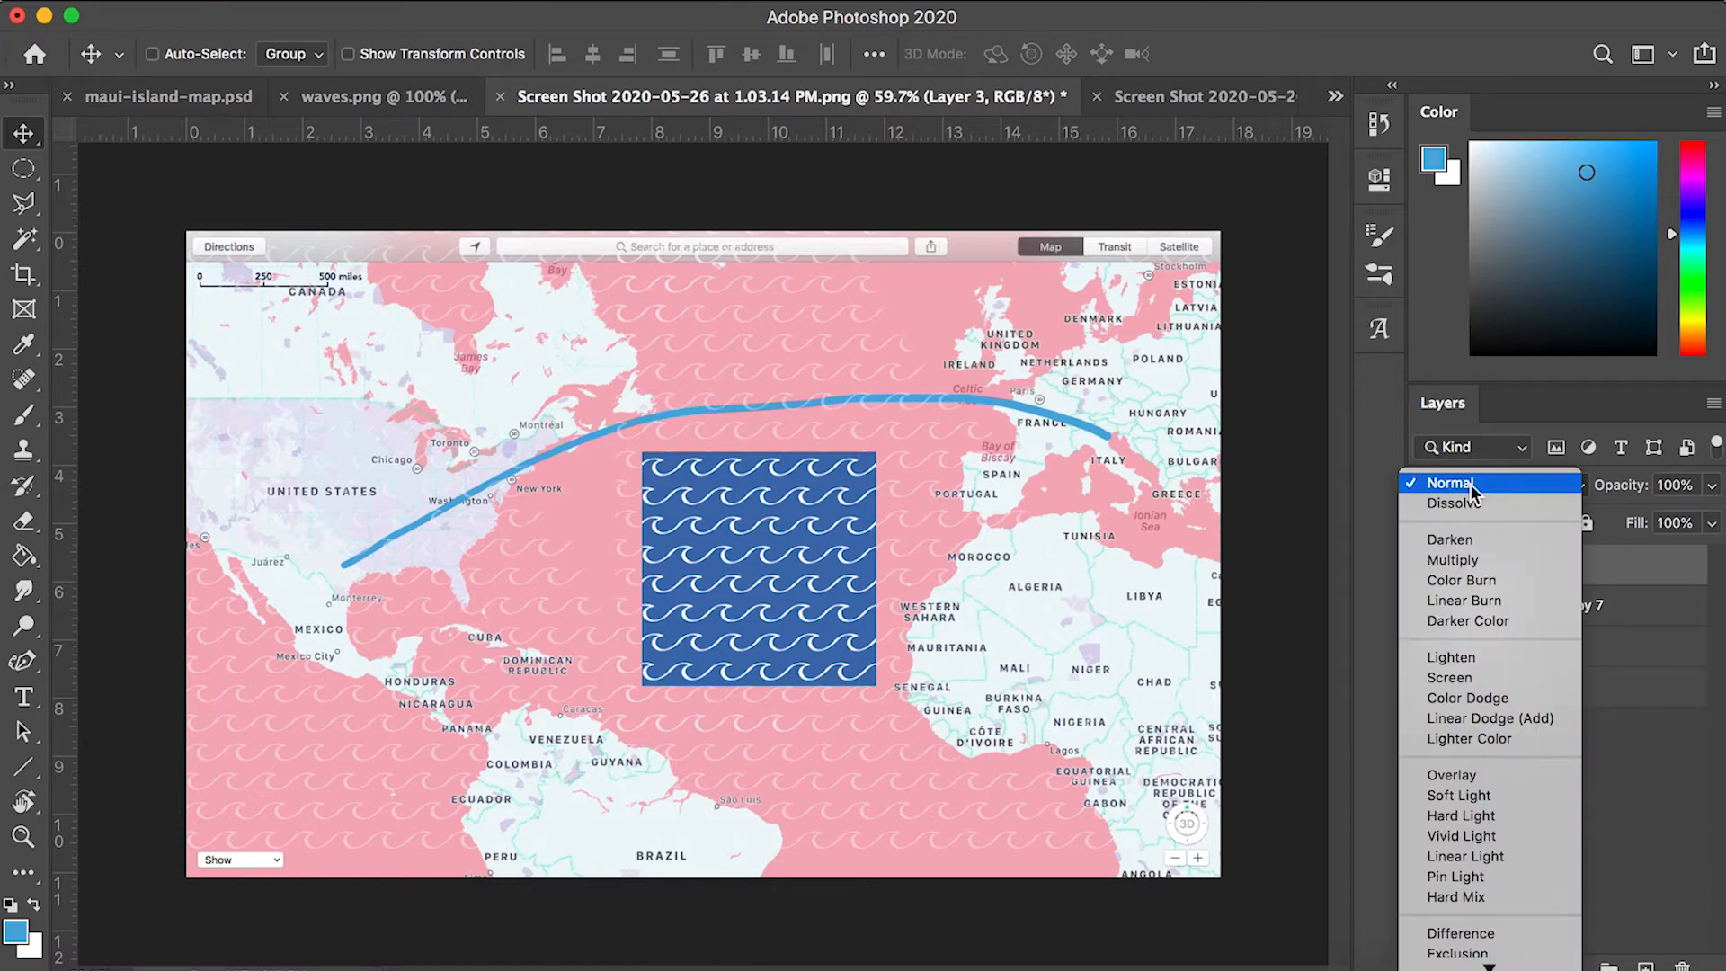
left_click(1442, 661)
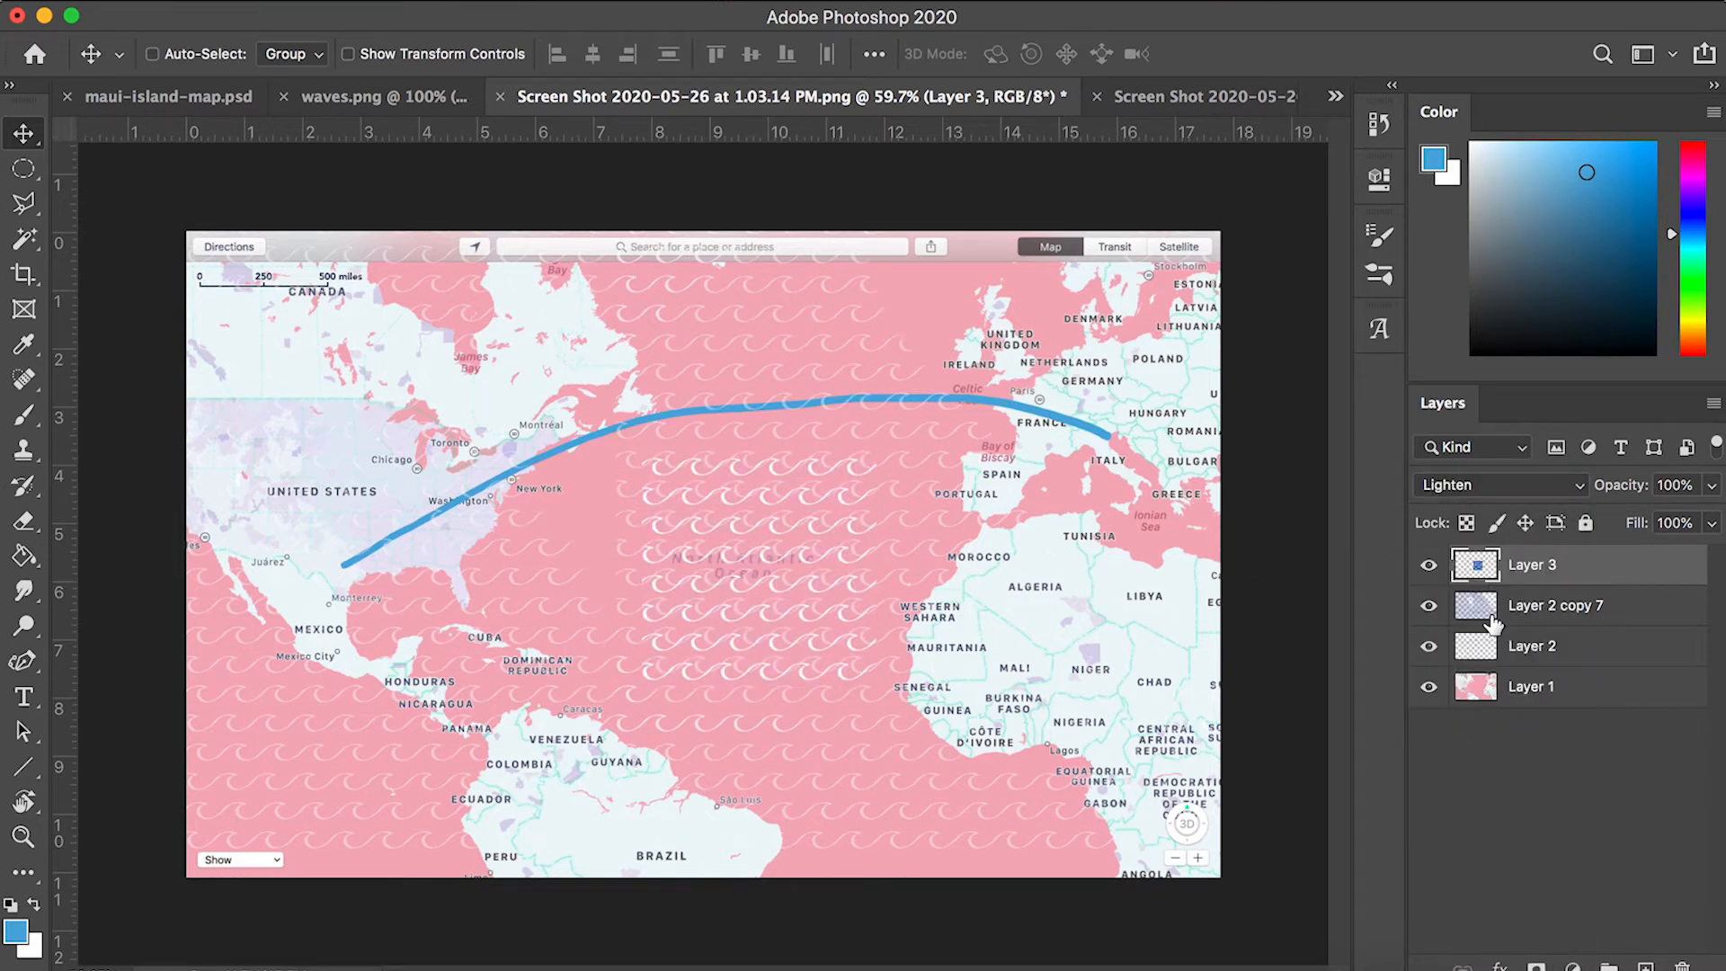
left_click_drag(905, 512, 905, 485)
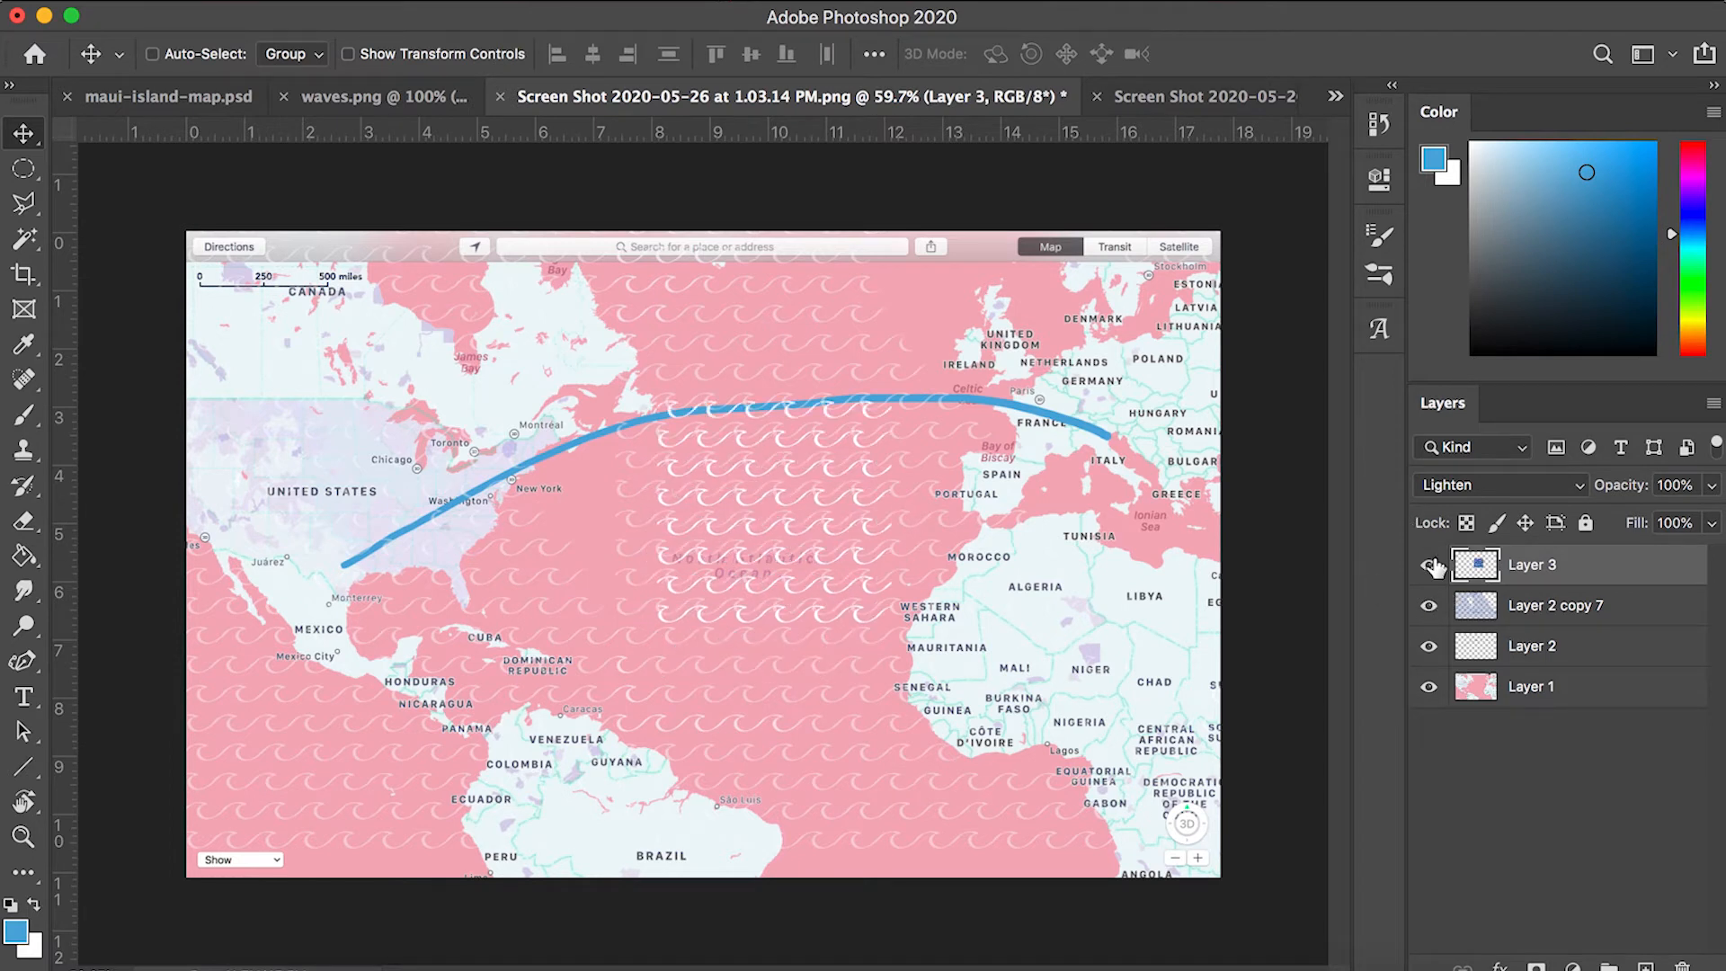
left_click(1429, 565)
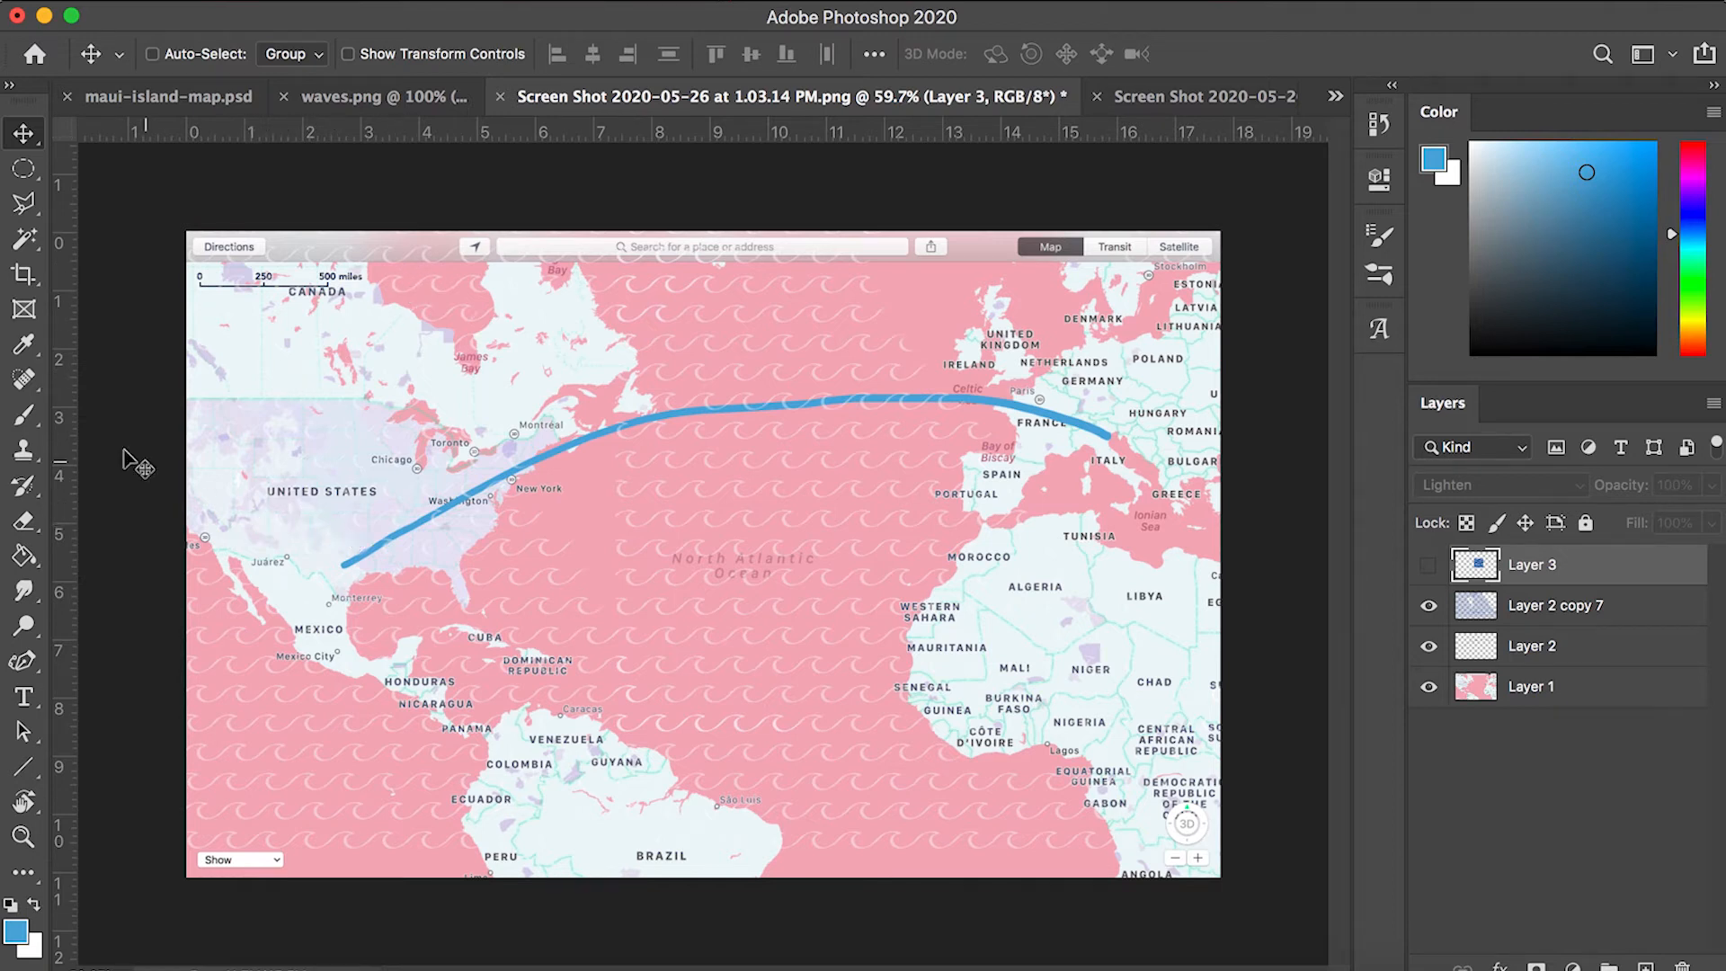
Outline North and South America with the Polygonal Lasso on the Layer 2 copy 7 wave layer, clear the waves there and deselect.
left_click(24, 203)
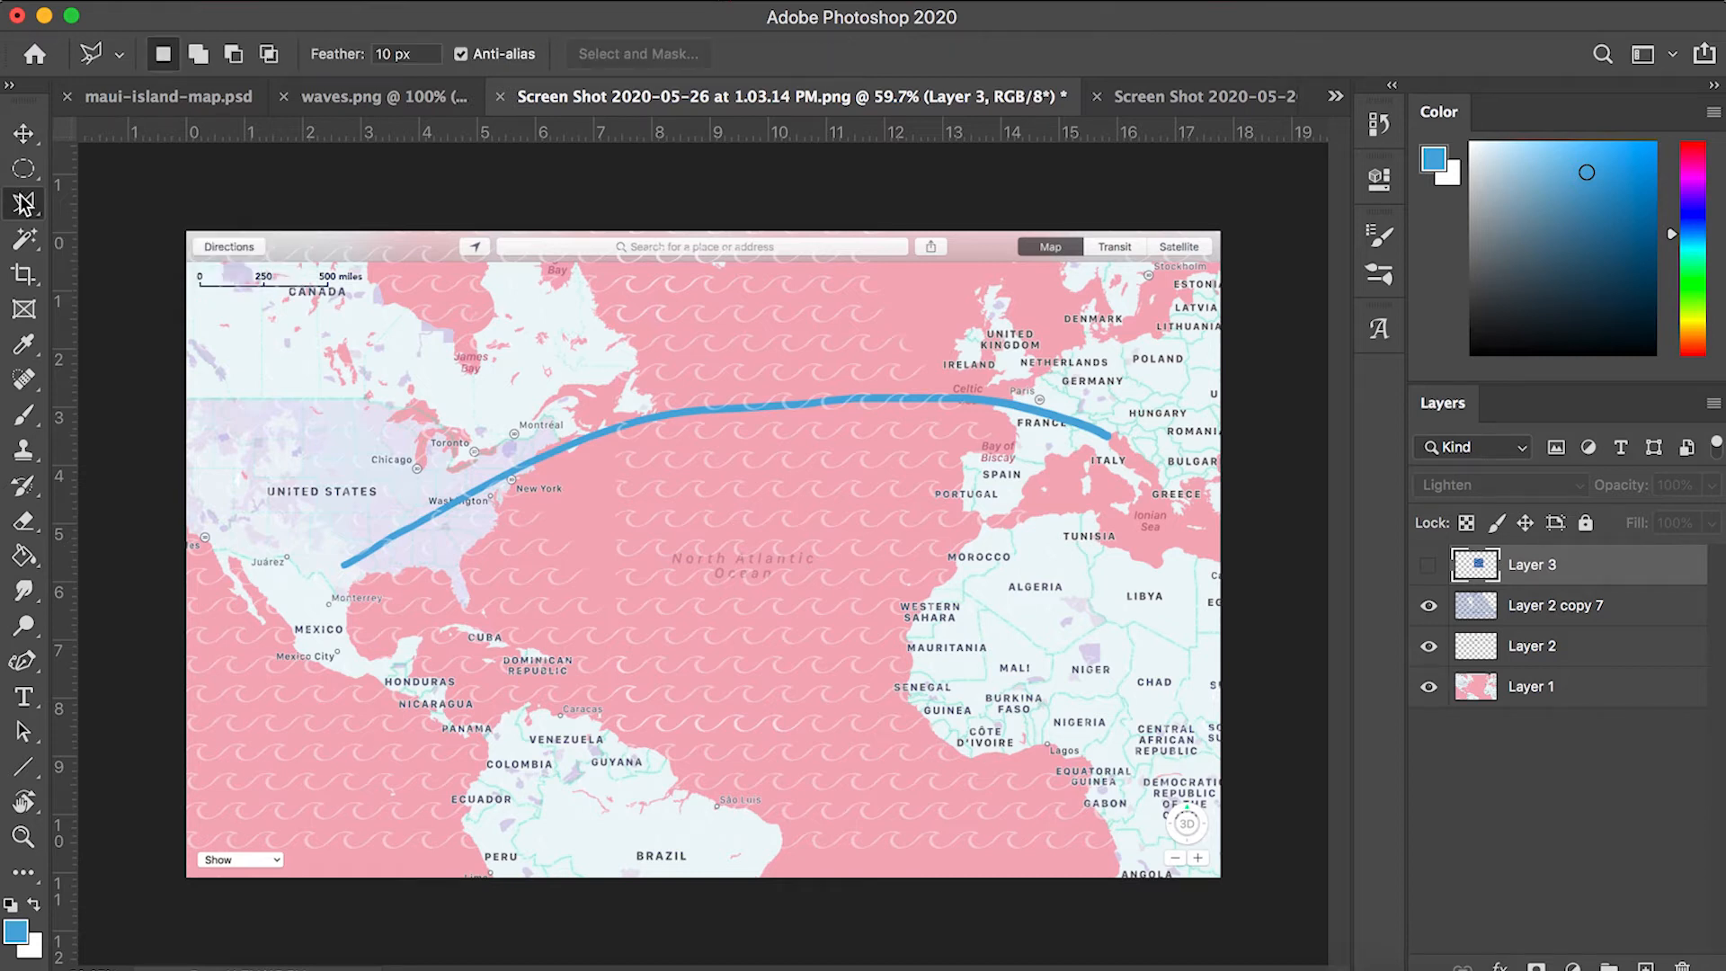
left_click(148, 232)
left_click(1530, 605)
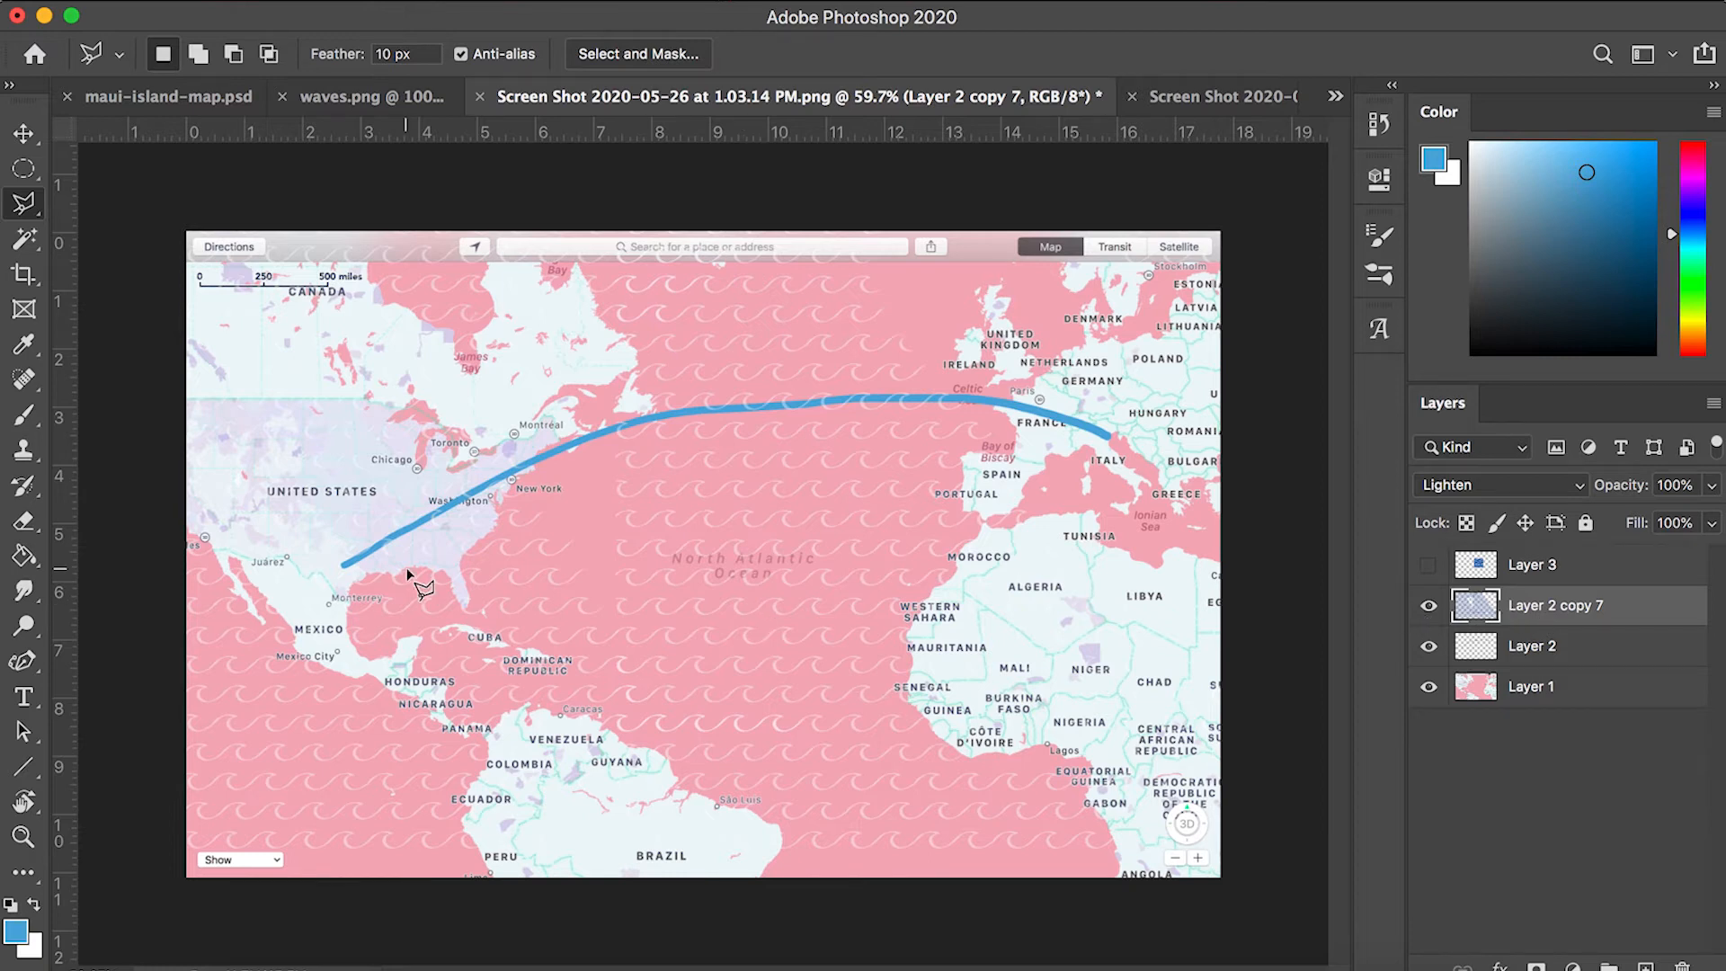
left_click(169, 527)
left_click(205, 544)
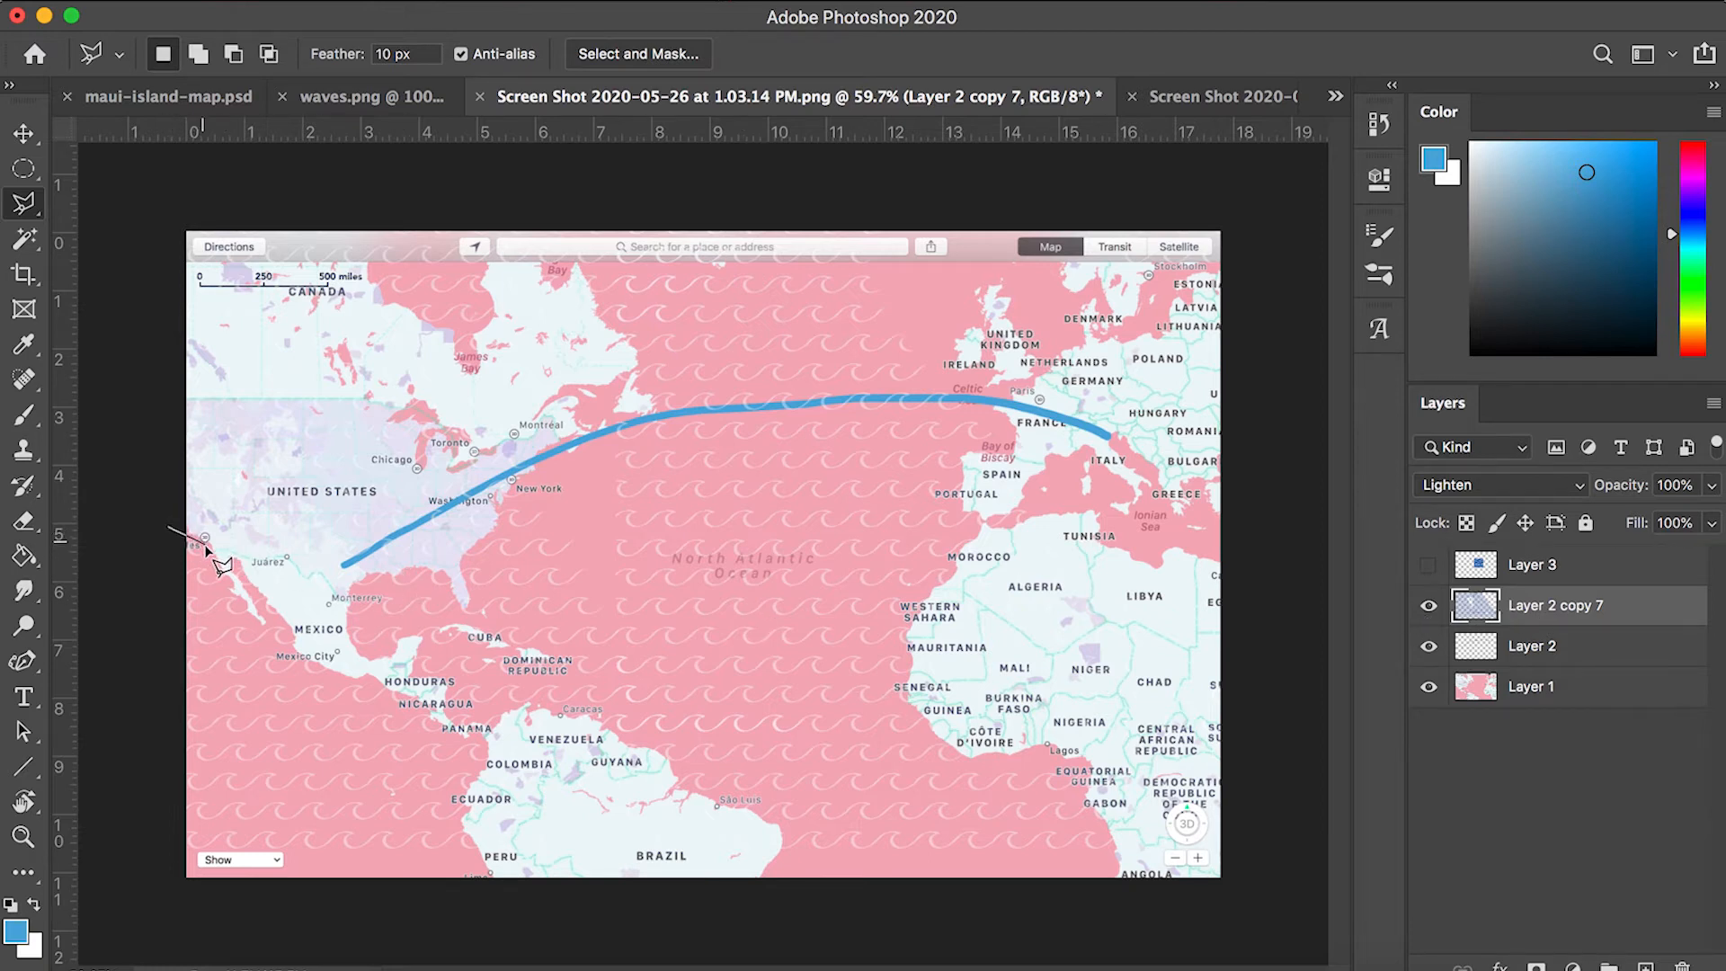
left_click(257, 628)
left_click(231, 547)
left_click(282, 589)
left_click(285, 641)
left_click(305, 671)
left_click(404, 730)
left_click(462, 739)
left_click(474, 749)
left_click(460, 841)
left_click(484, 882)
left_click(535, 906)
left_click(744, 926)
left_click(791, 848)
left_click(769, 811)
left_click(719, 793)
left_click(670, 750)
left_click(629, 730)
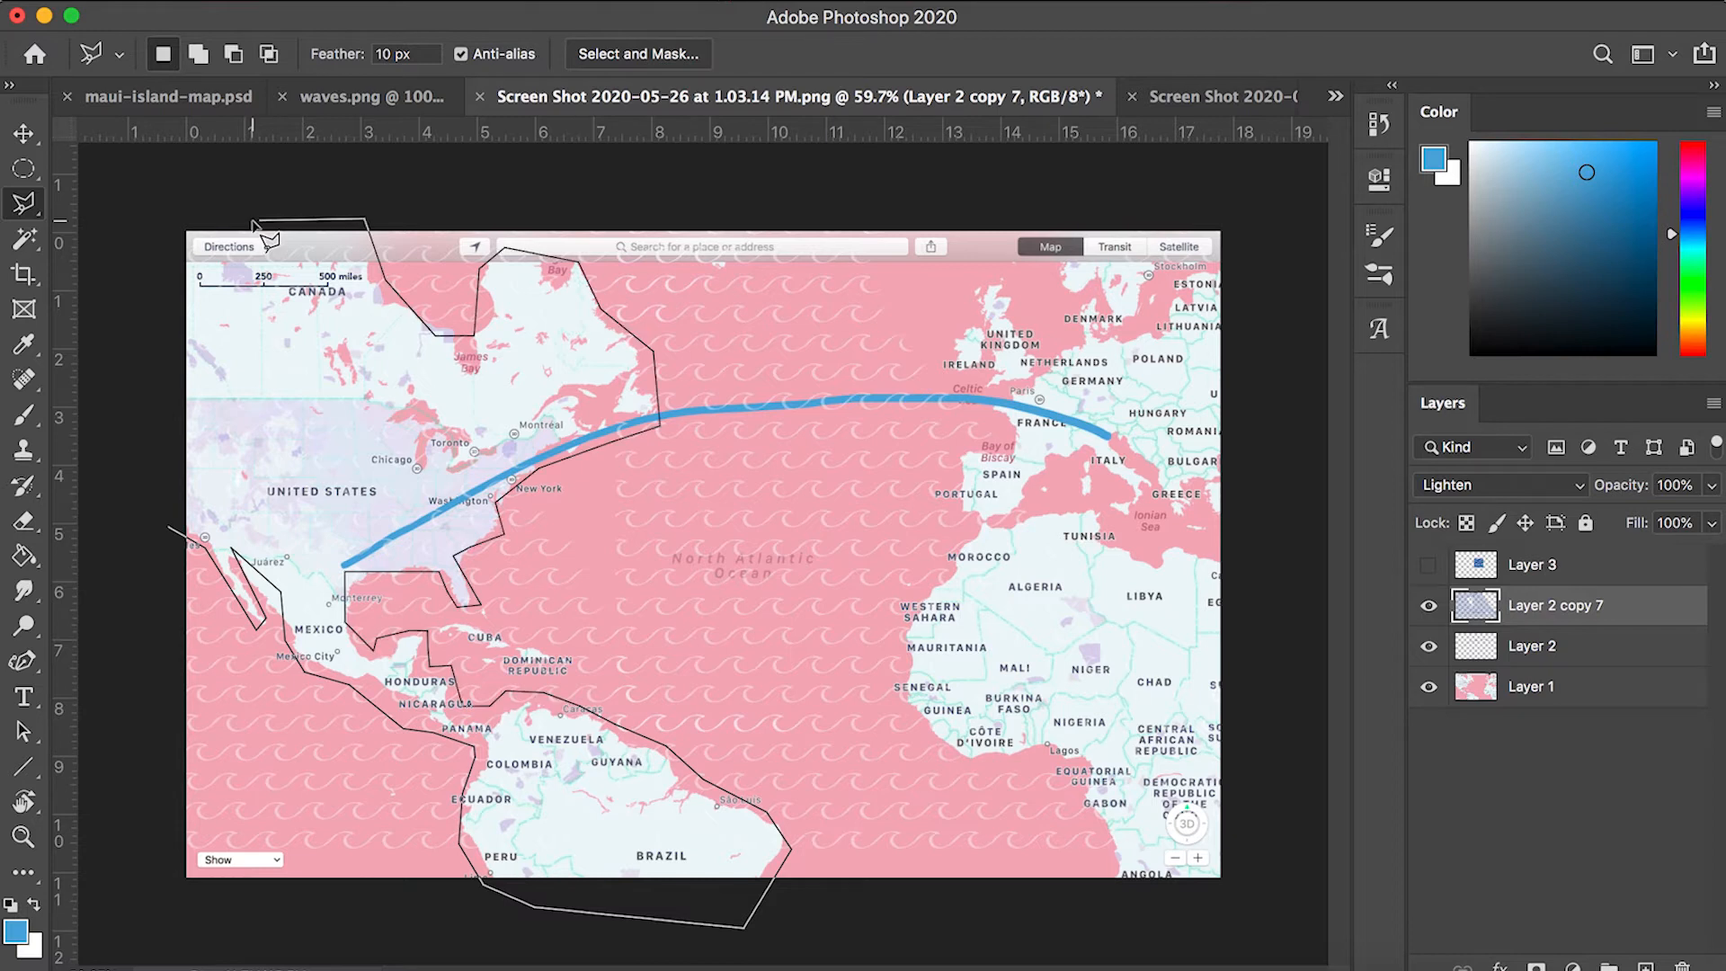
left_click(260, 219)
left_click(180, 216)
left_click(149, 230)
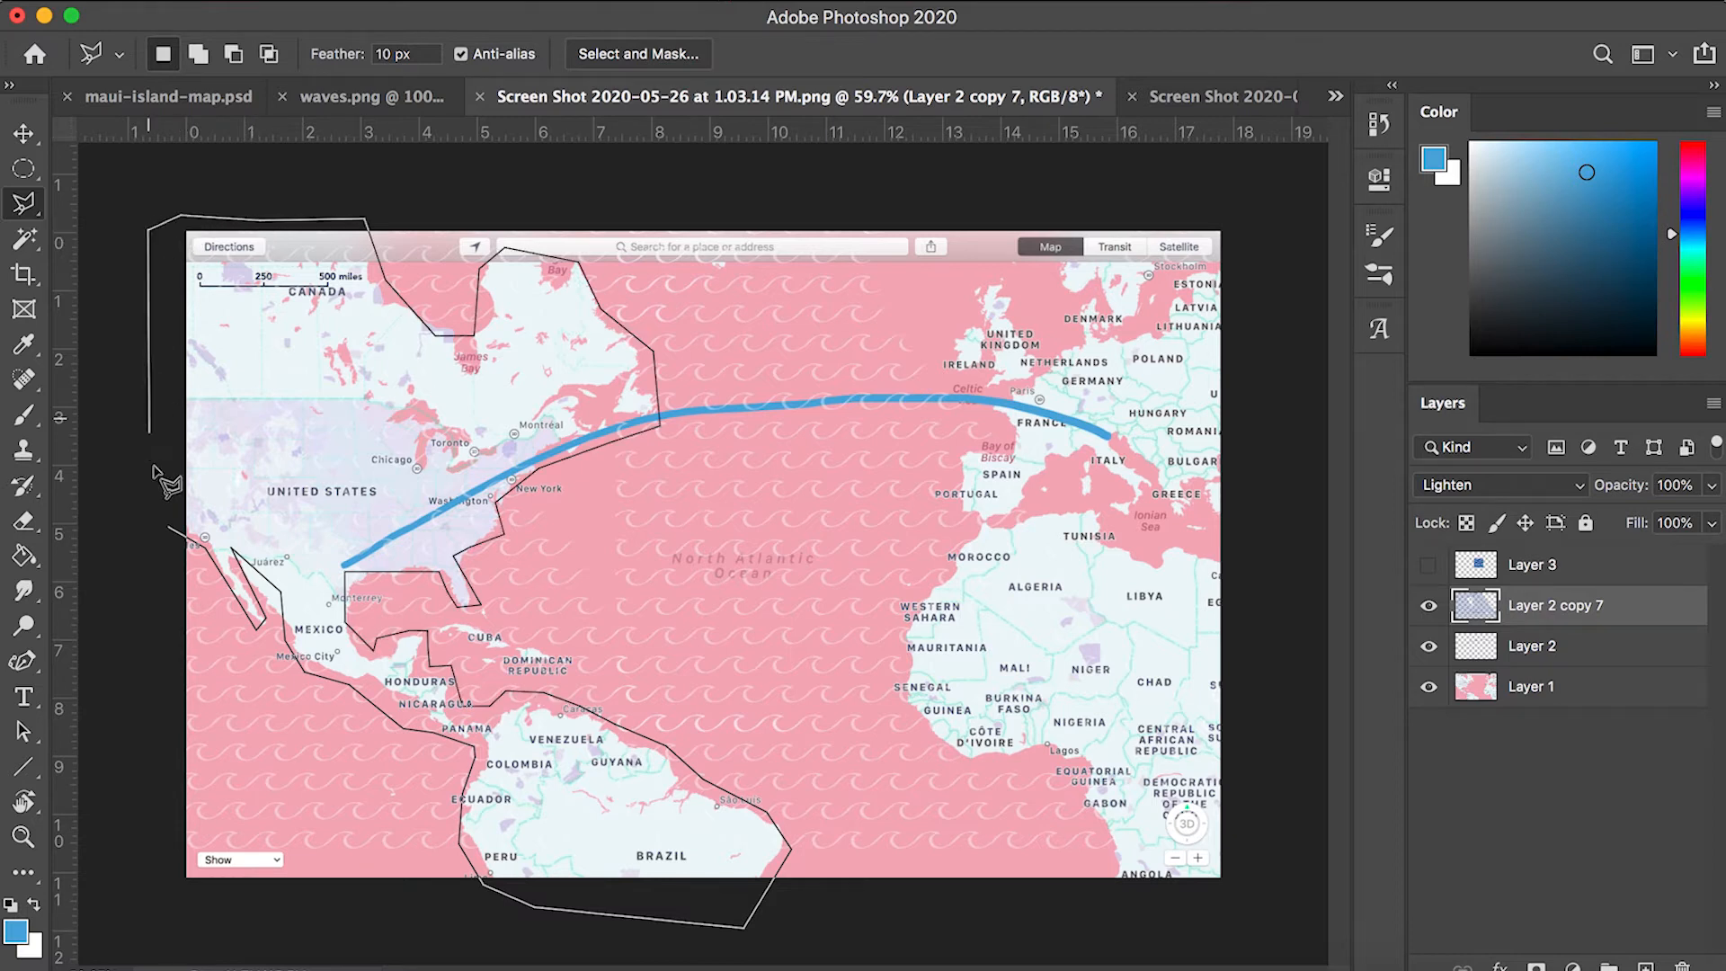
left_click(179, 543)
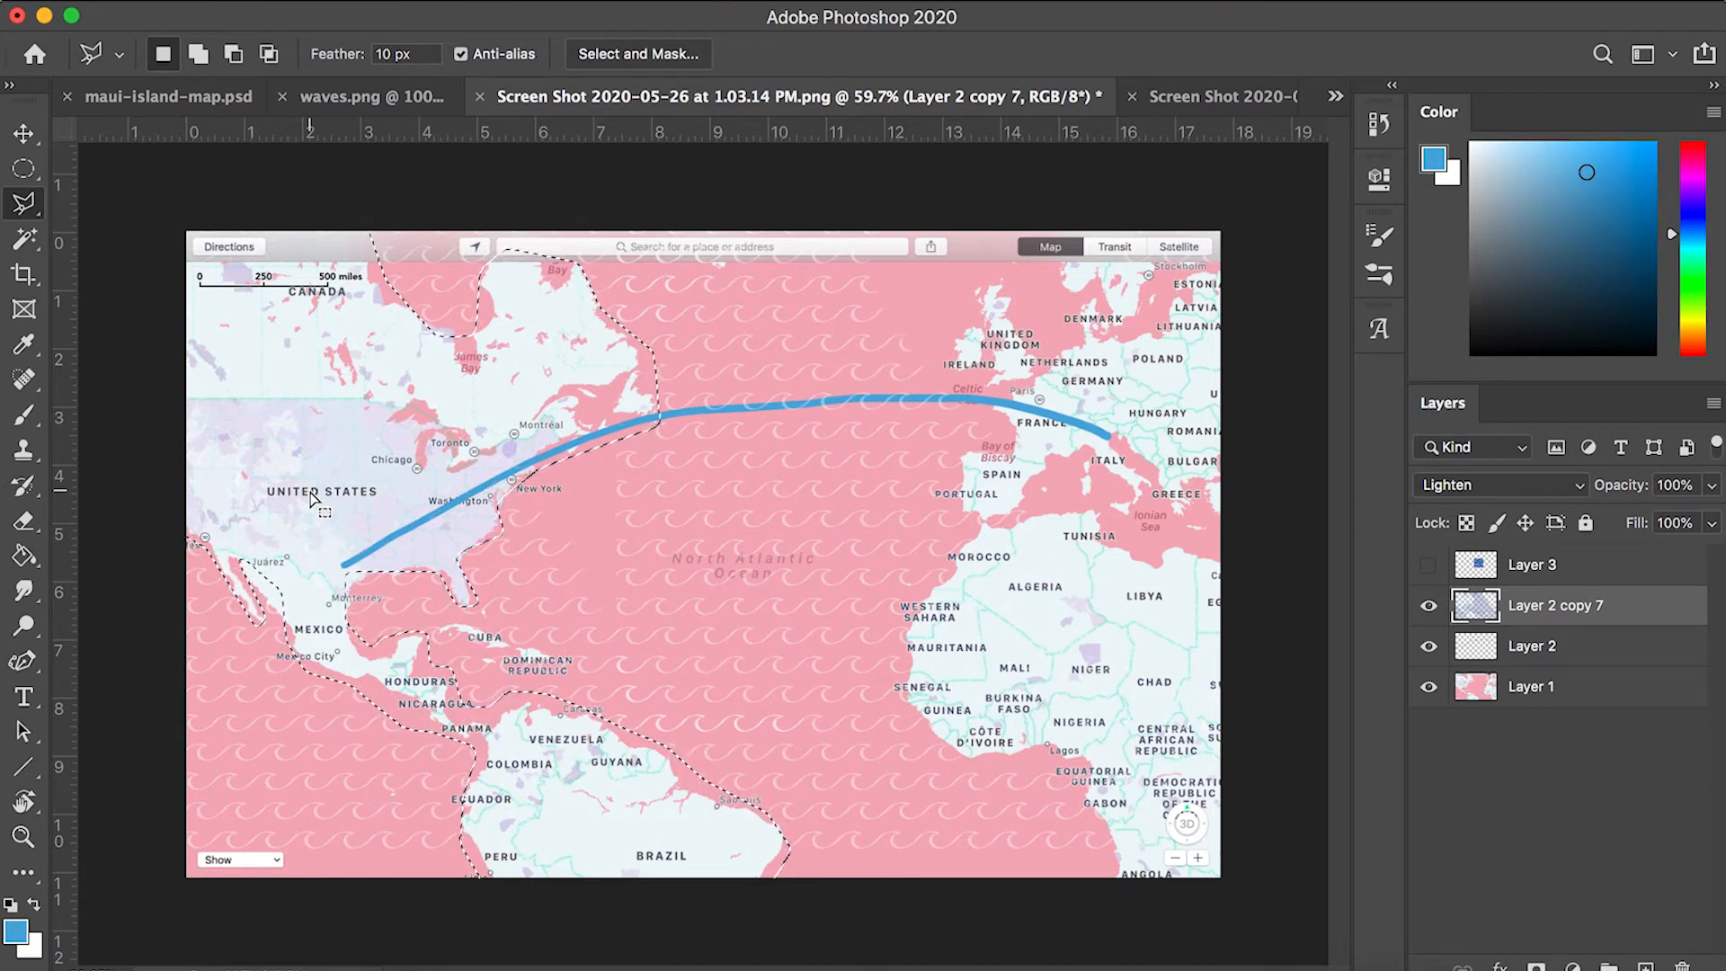
right_click(342, 444)
left_click(364, 447)
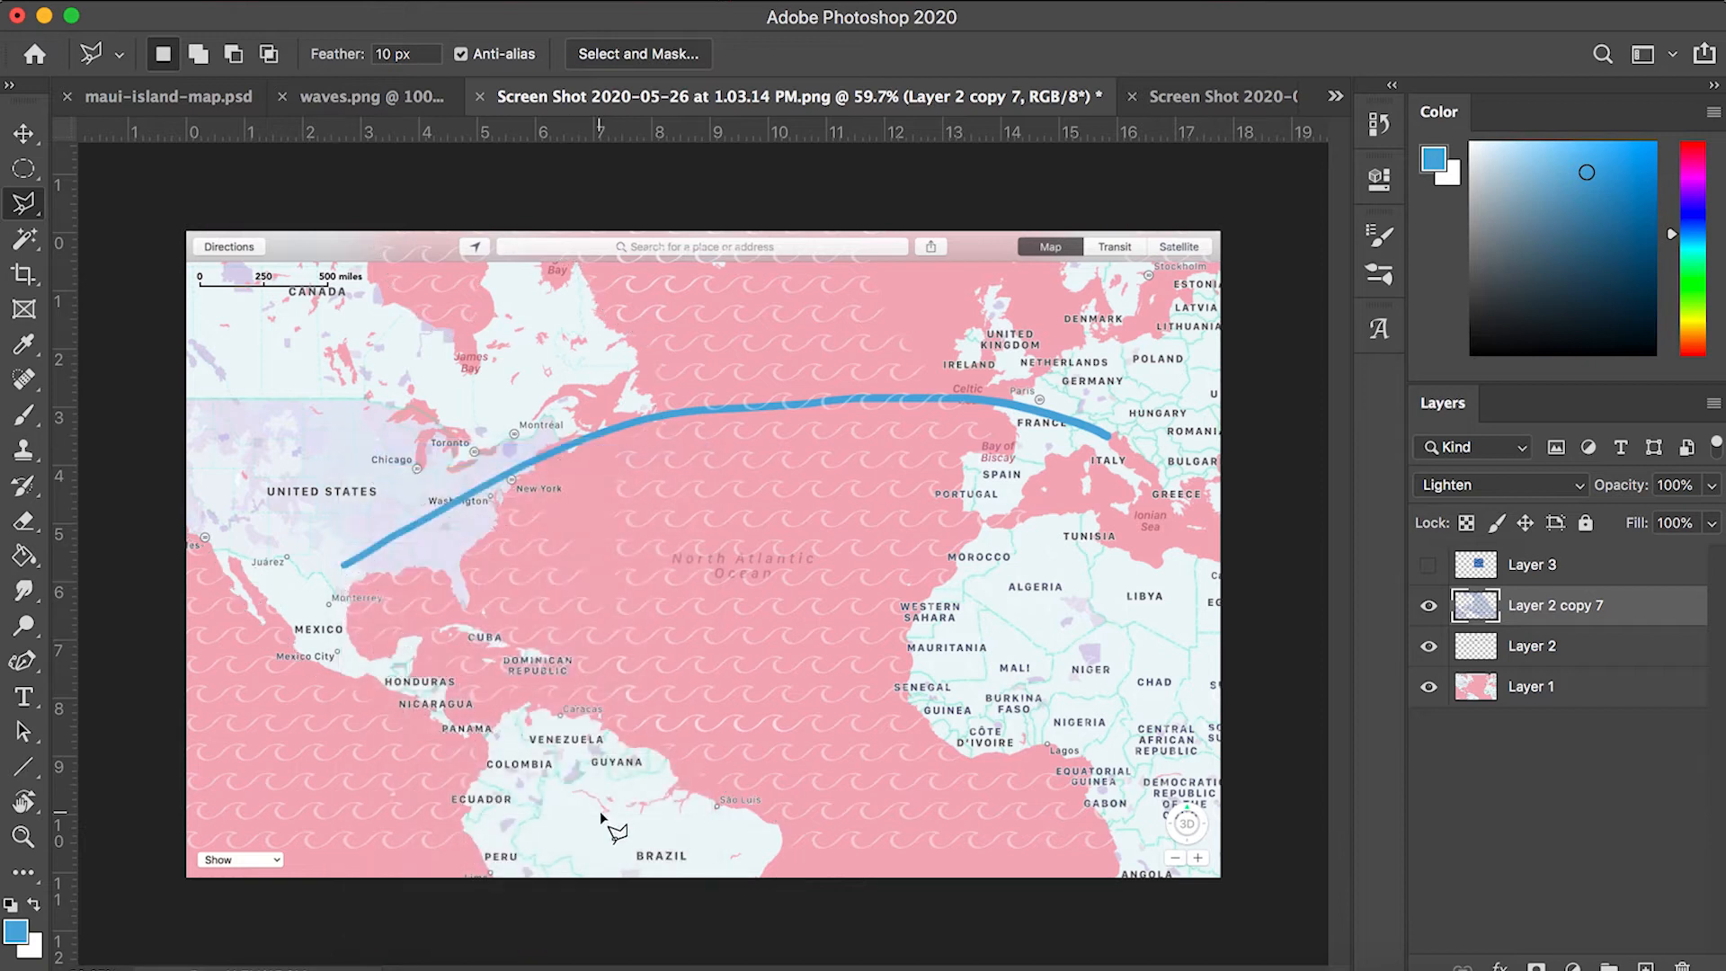
Outline Europe and Africa with the Polygonal Lasso on the Layer 2 copy 7 wave layer, clear the waves there and deselect.
left_click(1127, 917)
left_click(1115, 828)
left_click(1057, 767)
left_click(1006, 754)
left_click(950, 755)
left_click(889, 685)
left_click(889, 634)
left_click(968, 519)
left_click(942, 442)
left_click(1004, 415)
left_click(908, 319)
left_click(958, 202)
left_click(1227, 205)
left_click(1259, 216)
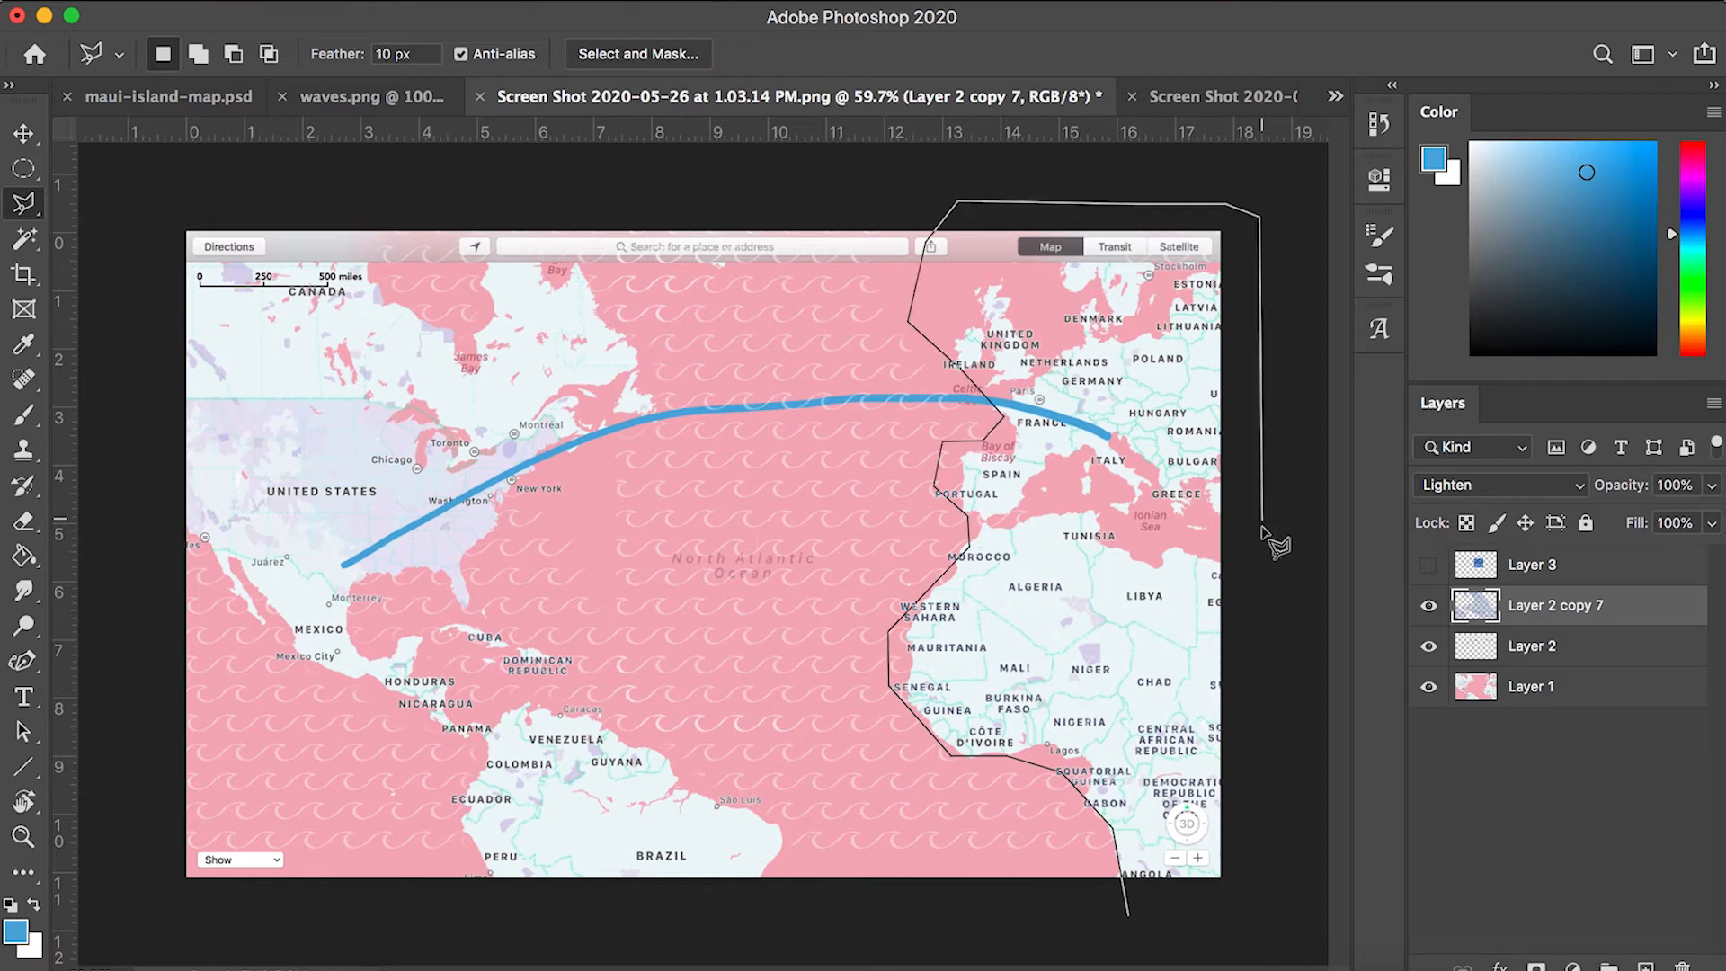
left_click(1263, 885)
left_click(1232, 914)
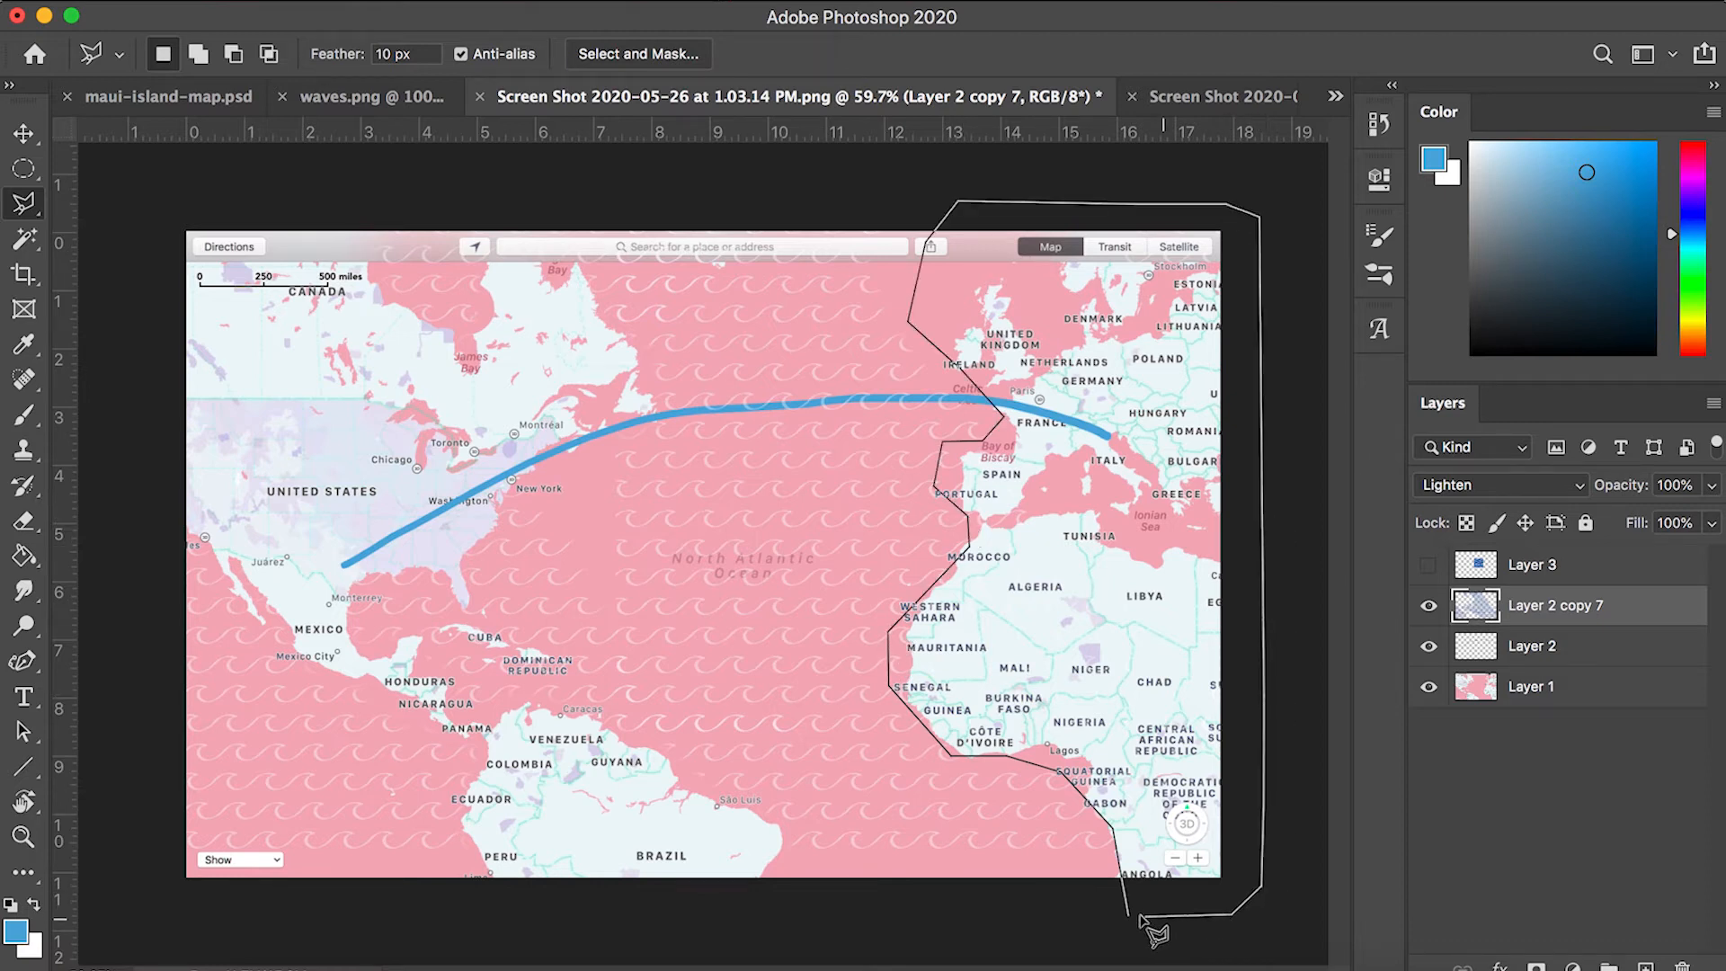
left_click(1129, 918)
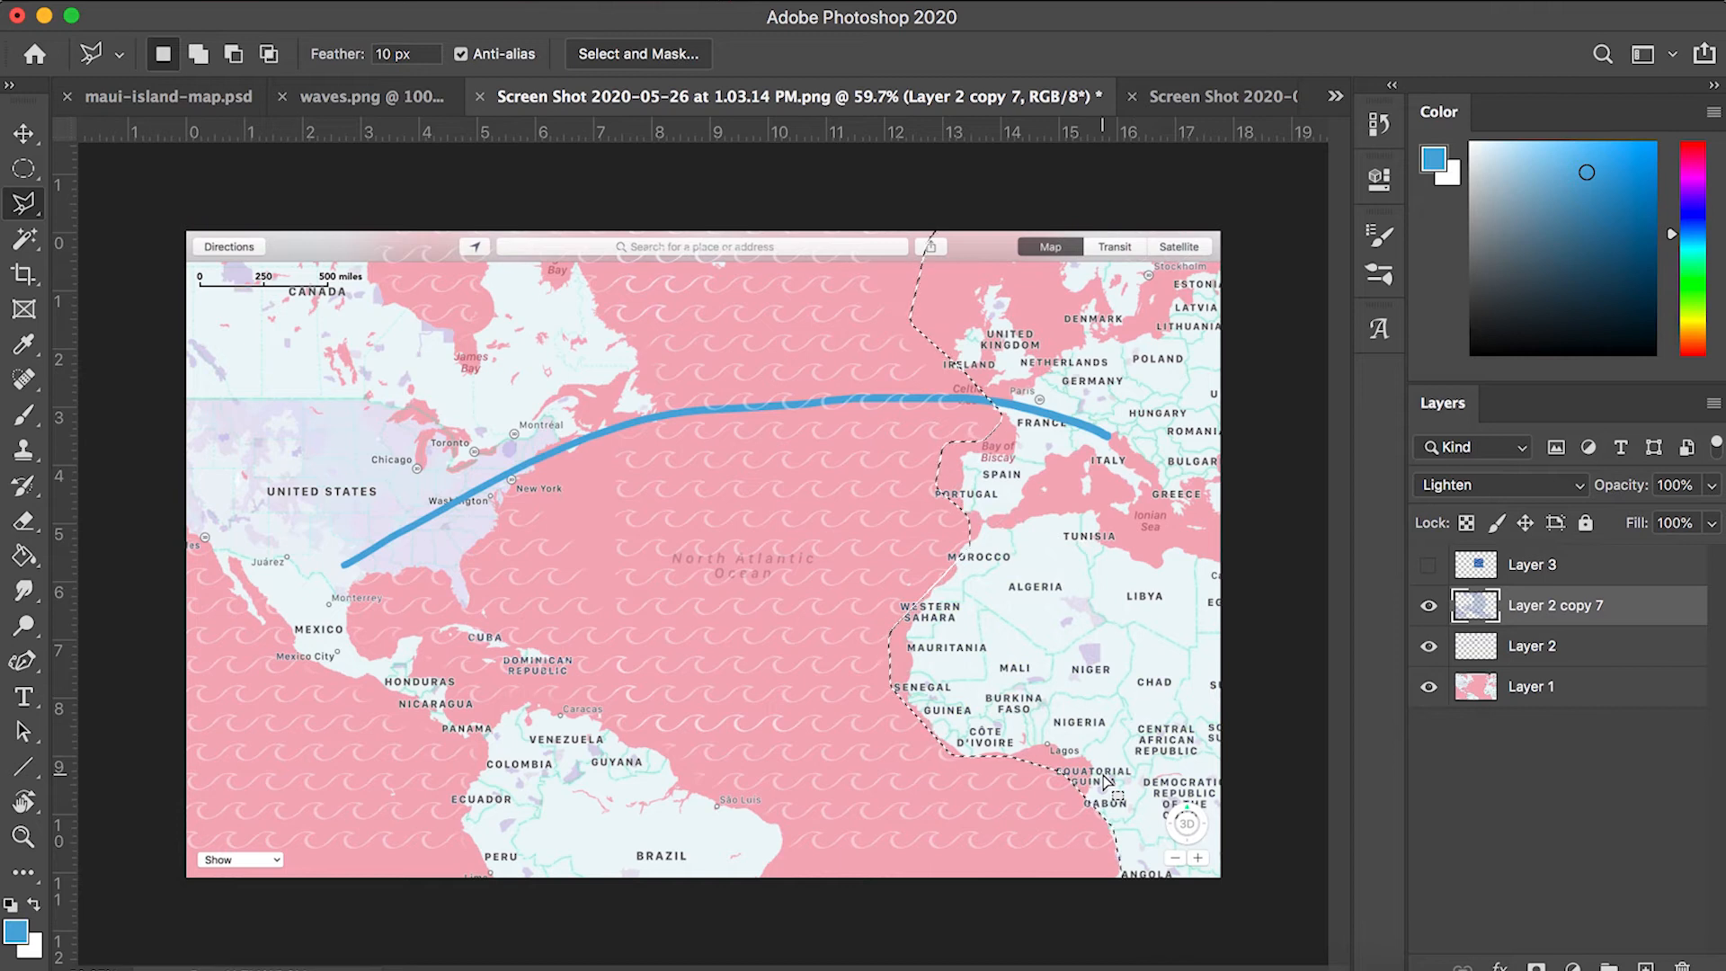
right_click(647, 586)
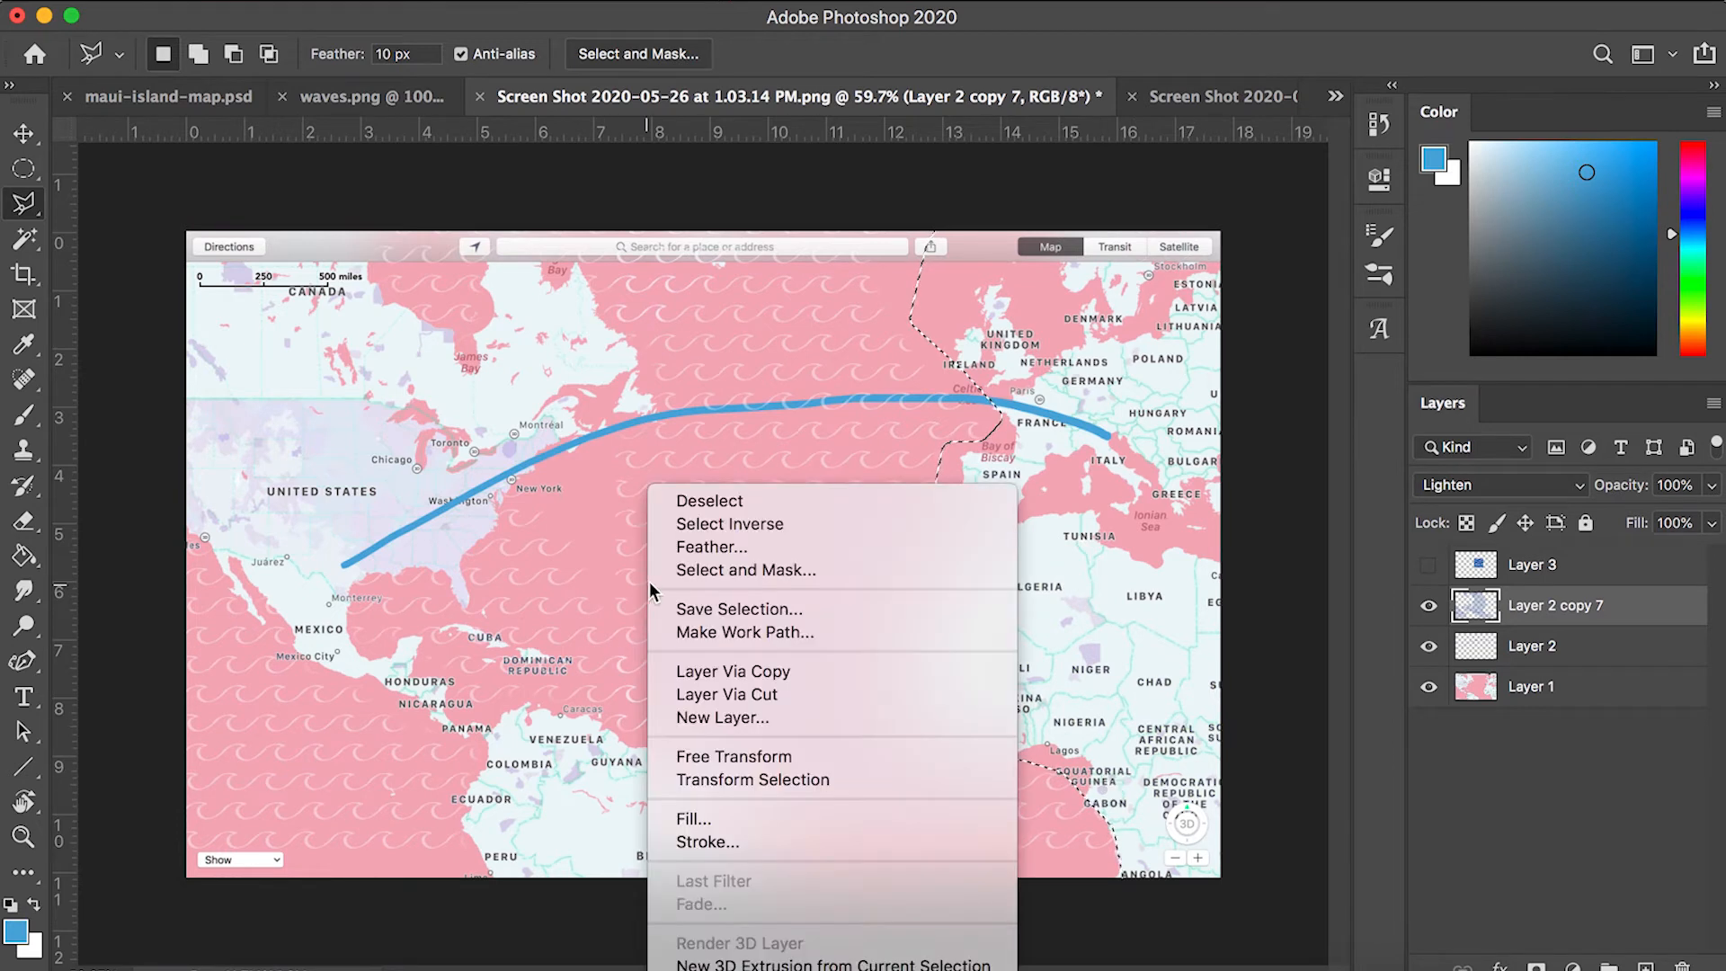
left_click(717, 503)
key("v")
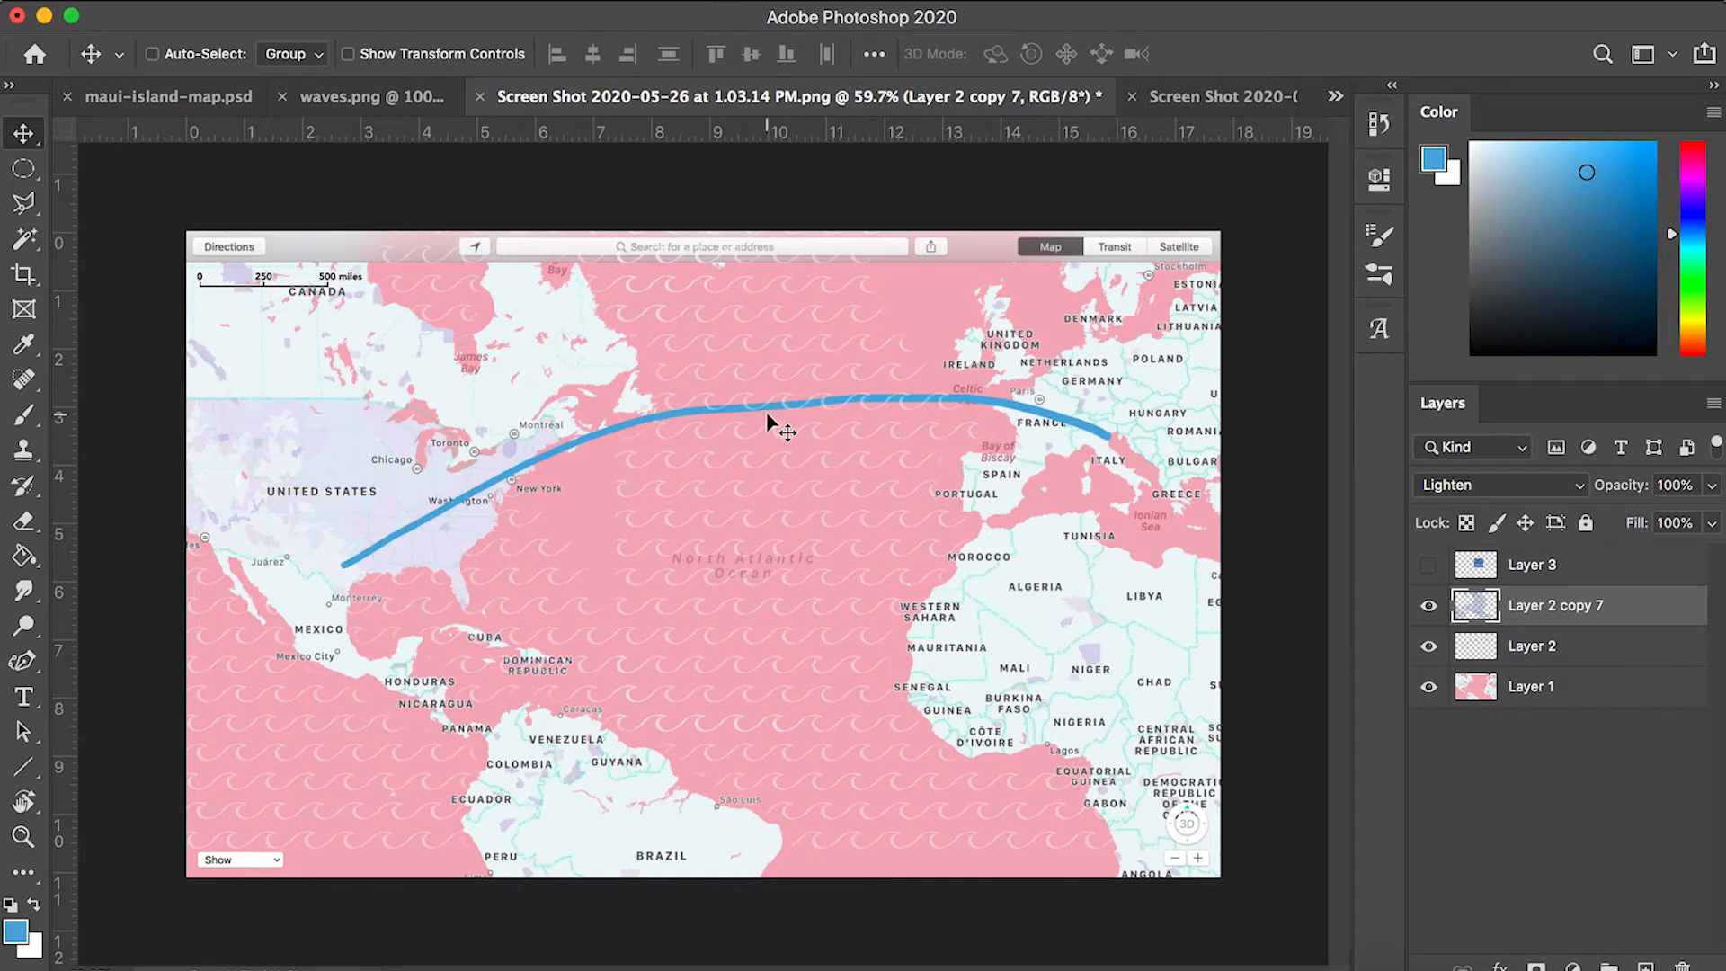
Move the blue flight path's Layer 2 above the Layer 2 copy 7 wave layer.
left_click(1474, 640)
left_click_drag(1539, 656, 1531, 605)
right_click(1531, 608)
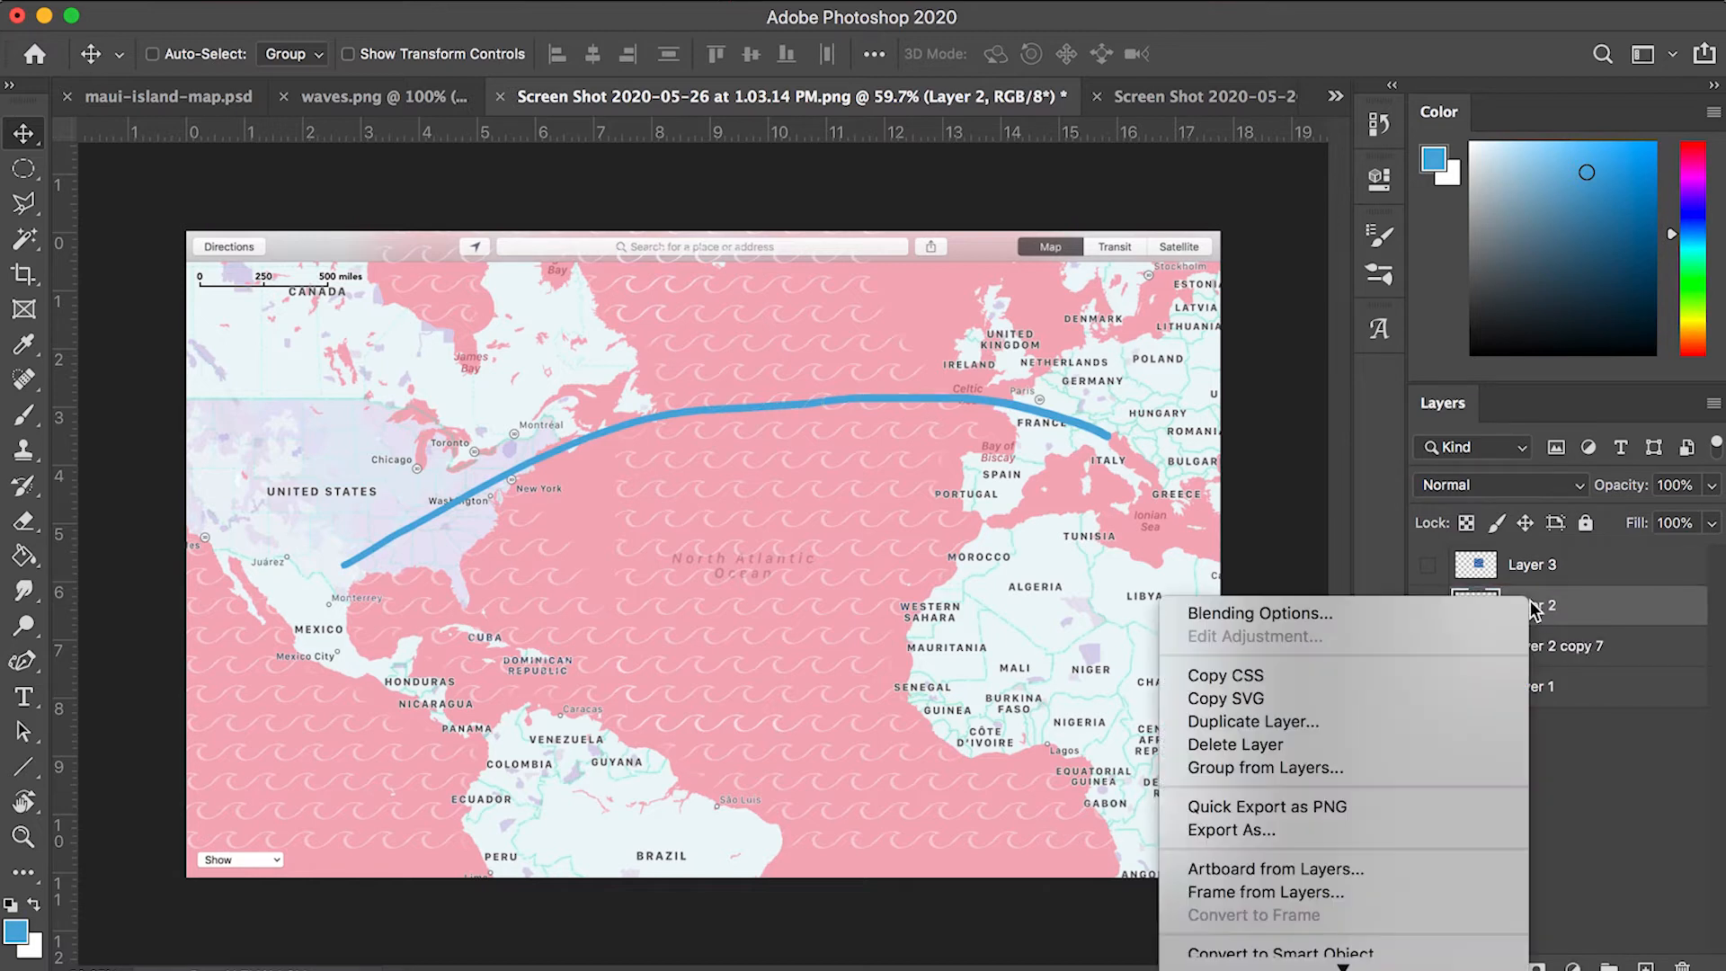
mouse_move(1285, 960)
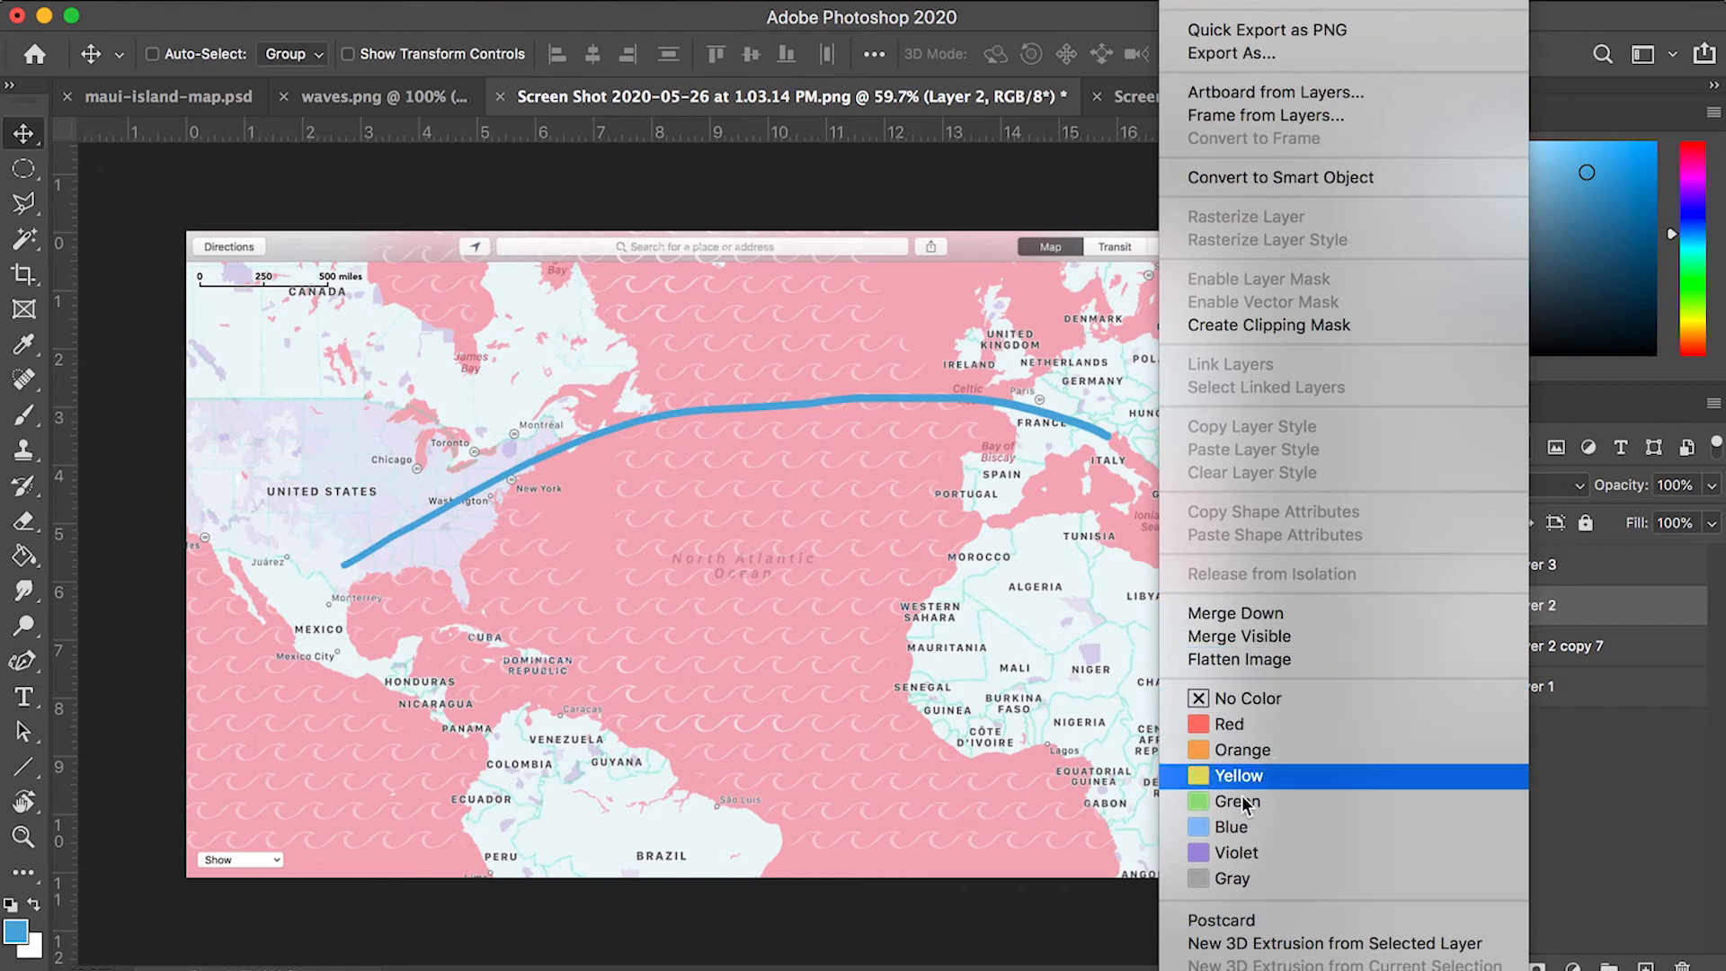
scroll(1274, 564, "up", 4)
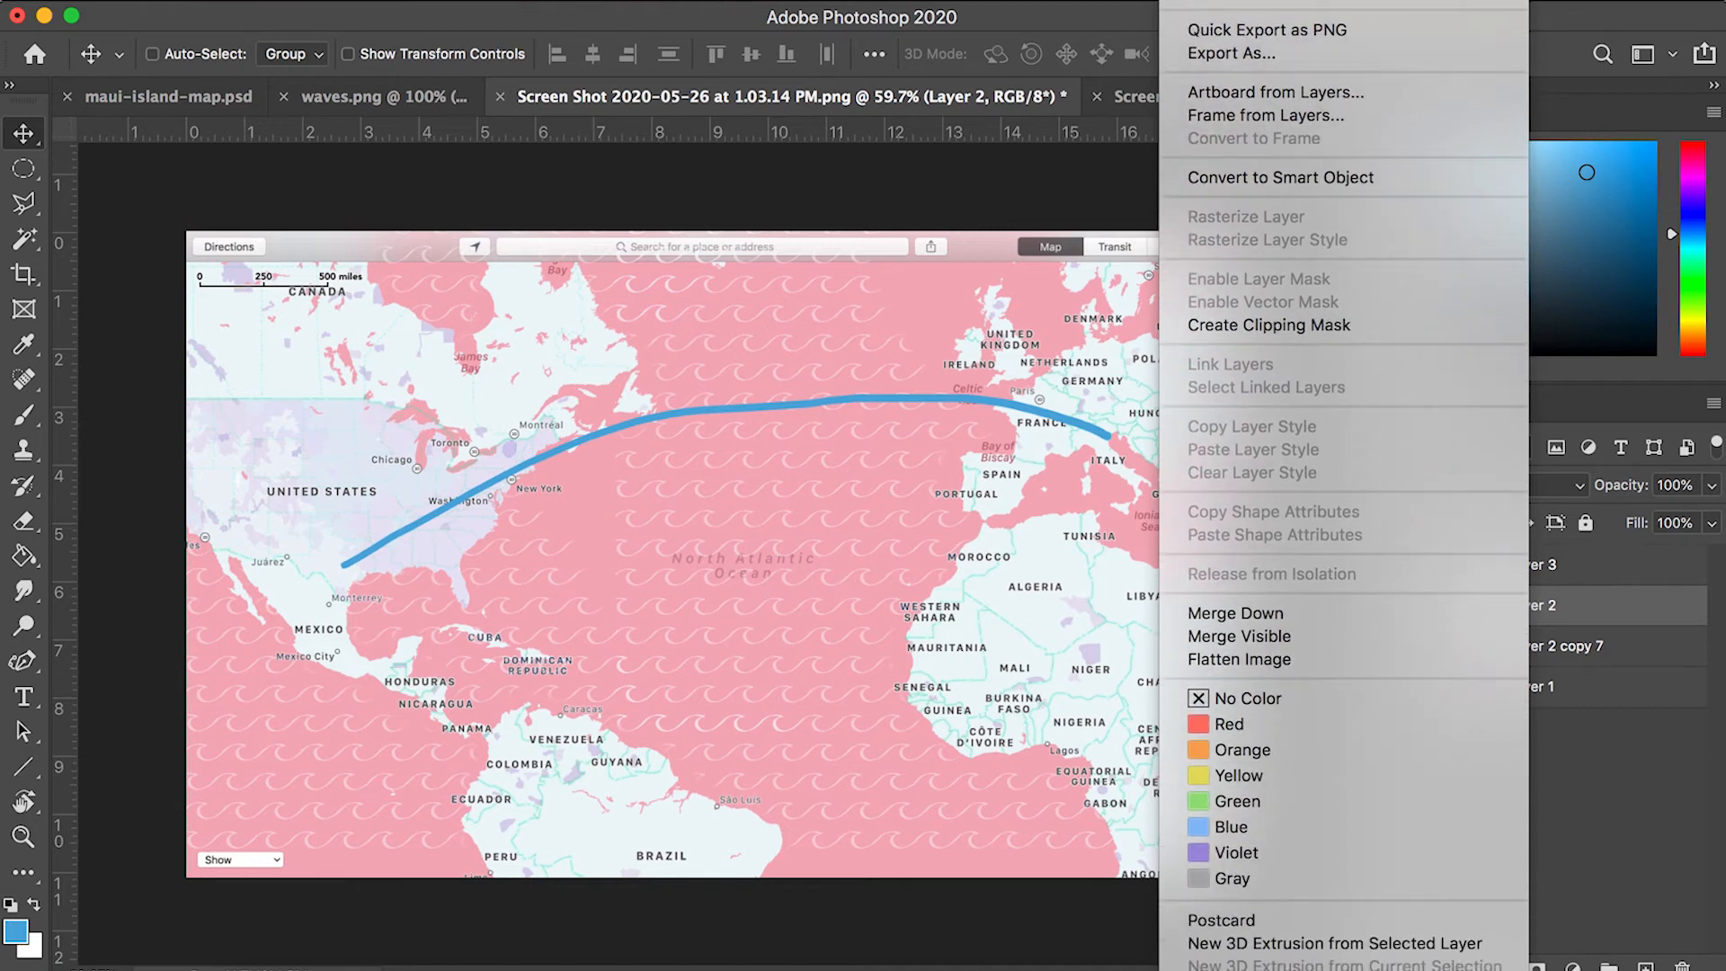
left_click(1551, 611)
Rename Layer 2 as Blue Line, Layer 3 as Original Waves and Layer 2 copy 7 as Waves.
double_click(1532, 605)
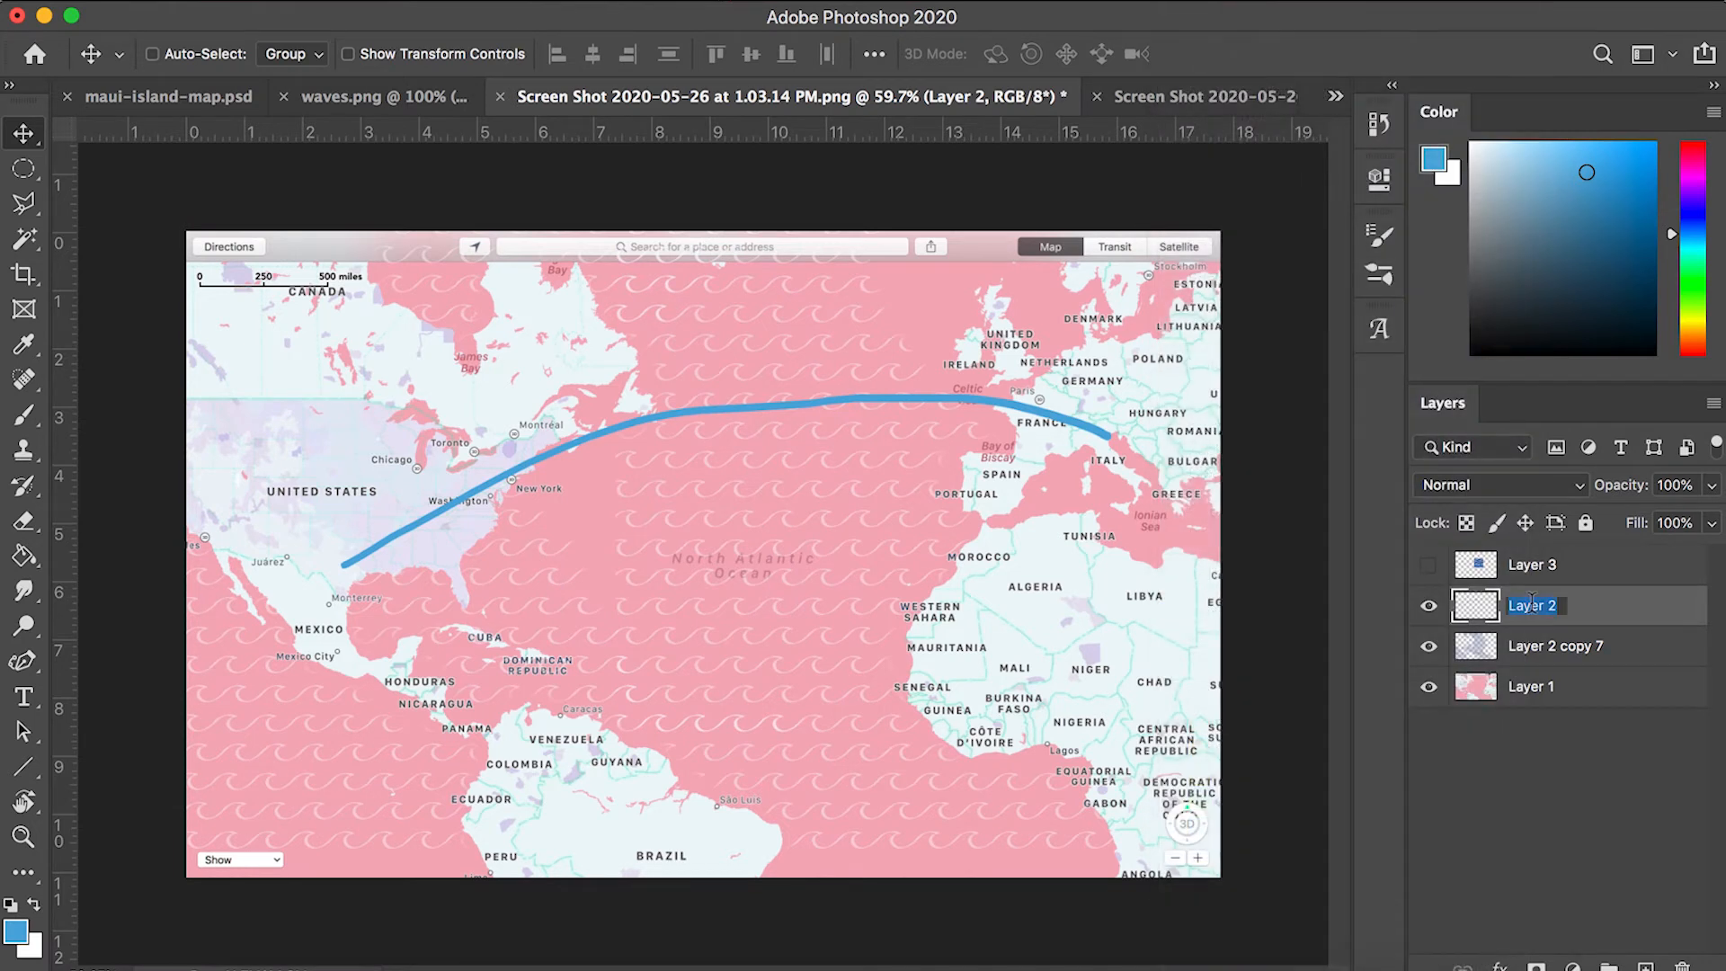
type("Blue Line")
key("Return")
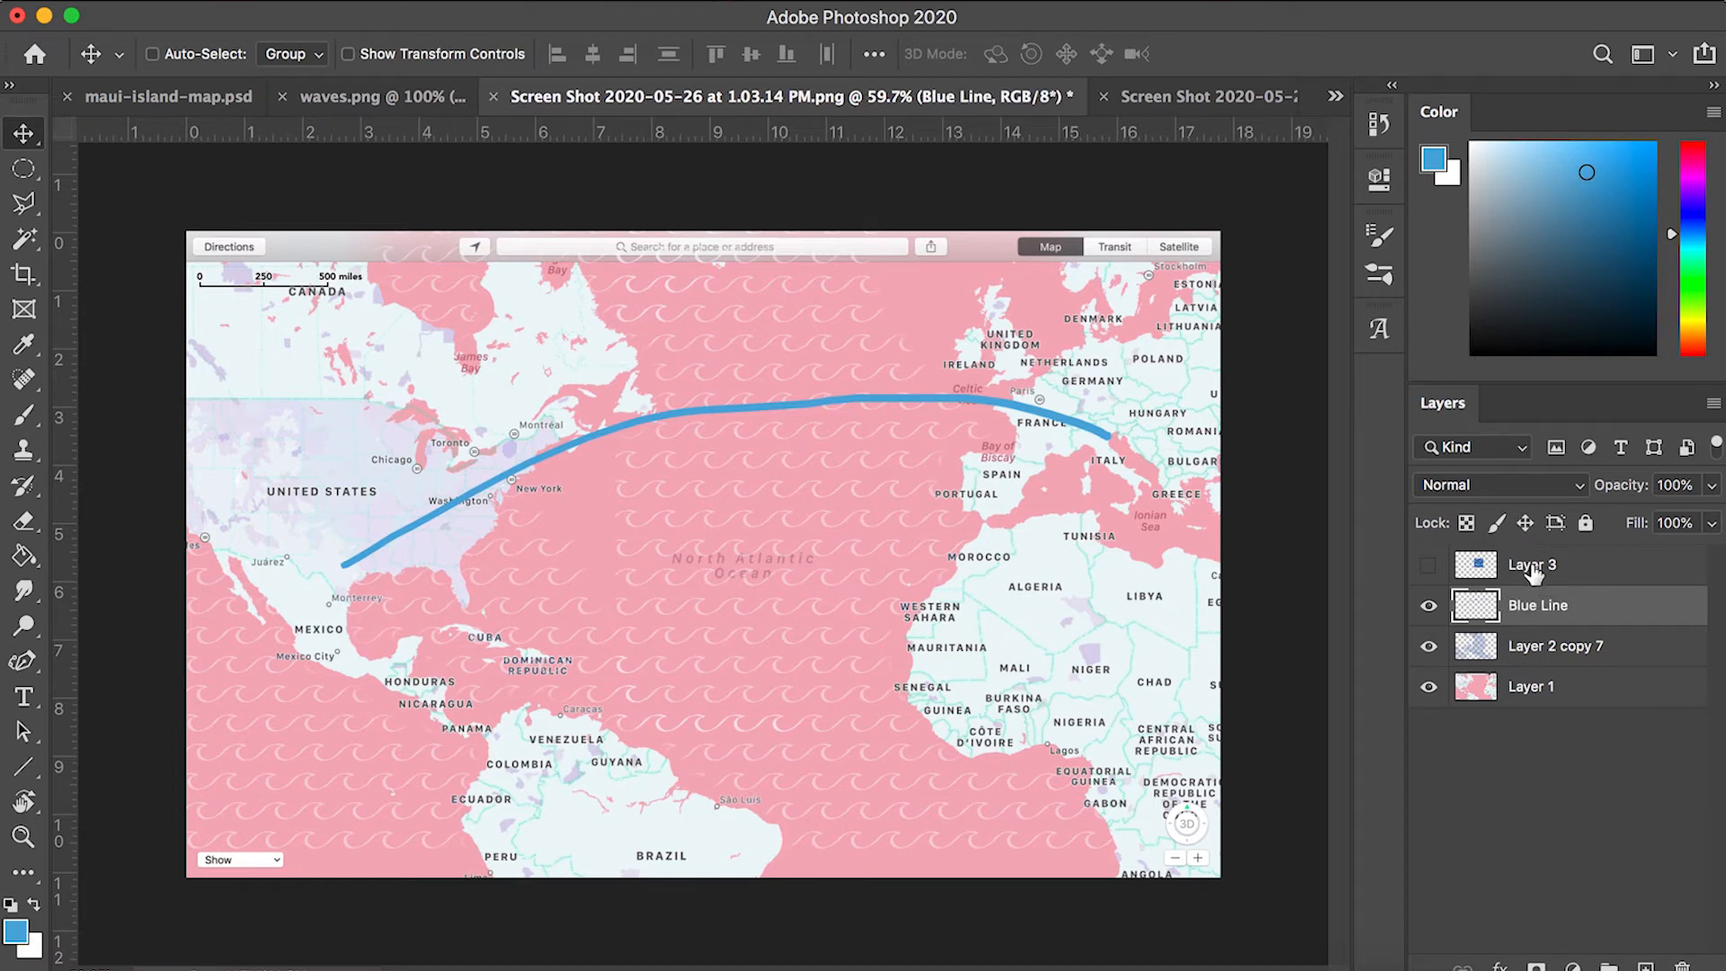
double_click(1532, 567)
type("Origin")
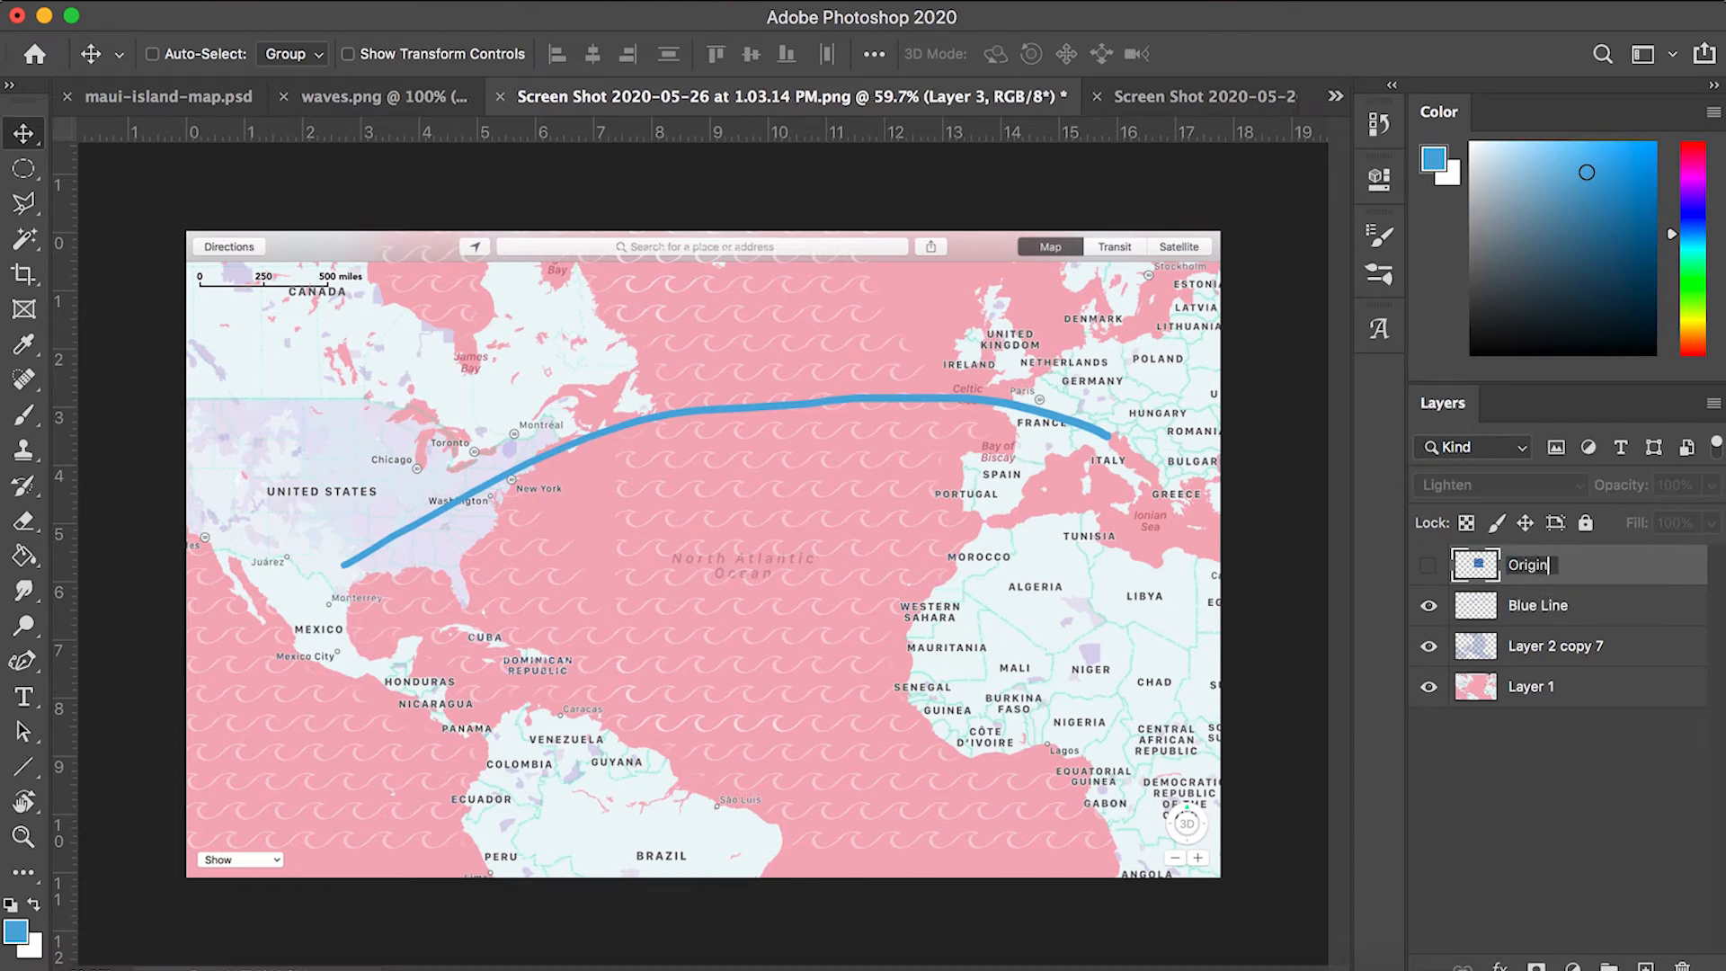
type("al Waves")
key("Return")
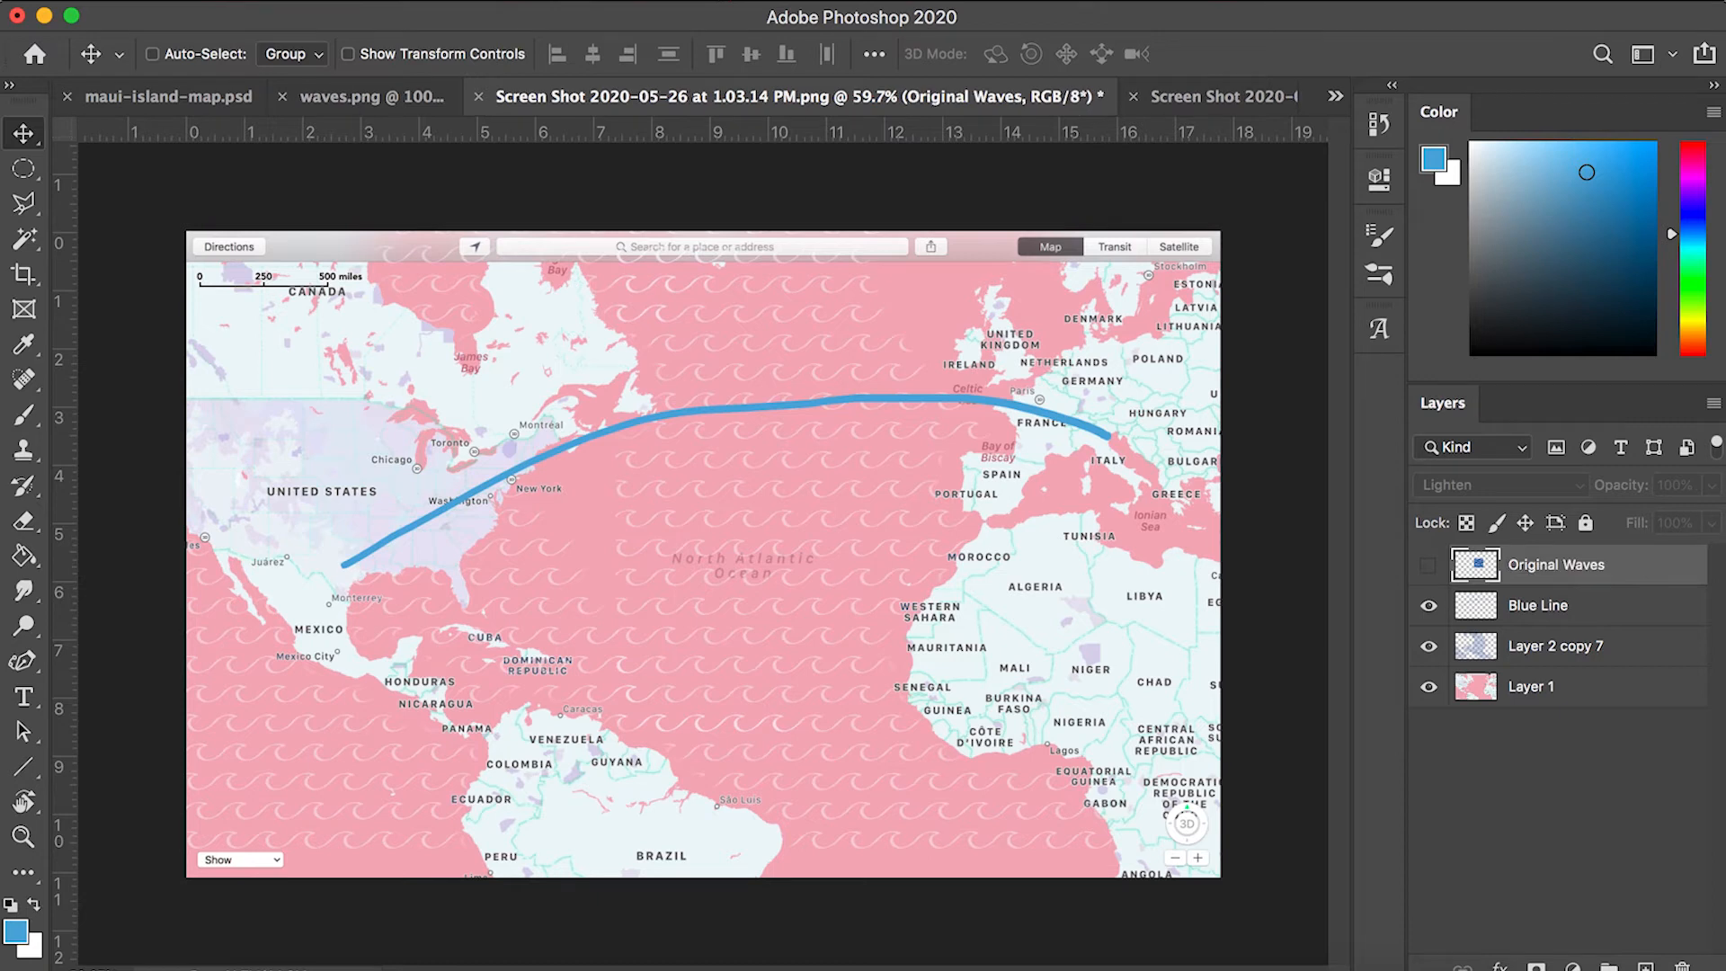
double_click(1547, 643)
type("Waves")
key("Return")
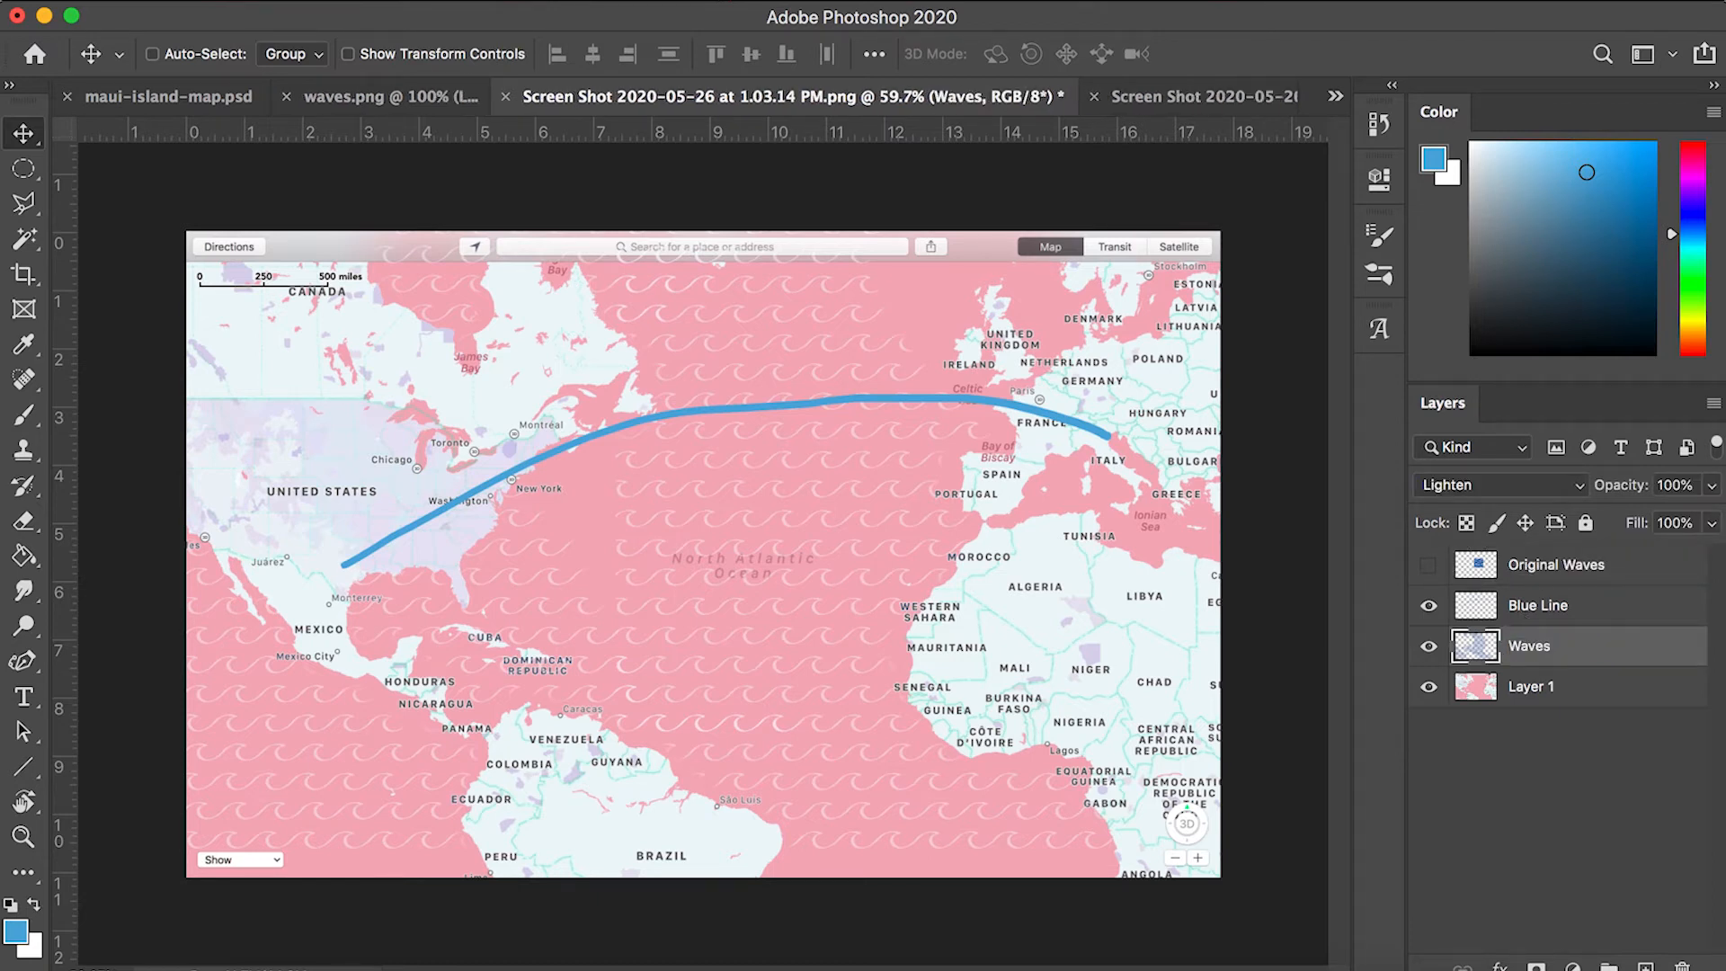
left_click(1565, 732)
Toggle the visibility of the Waves and Blue Line layers to check what each adds to the map.
left_click(1428, 645)
left_click(1428, 605)
left_click(1428, 646)
left_click(1428, 605)
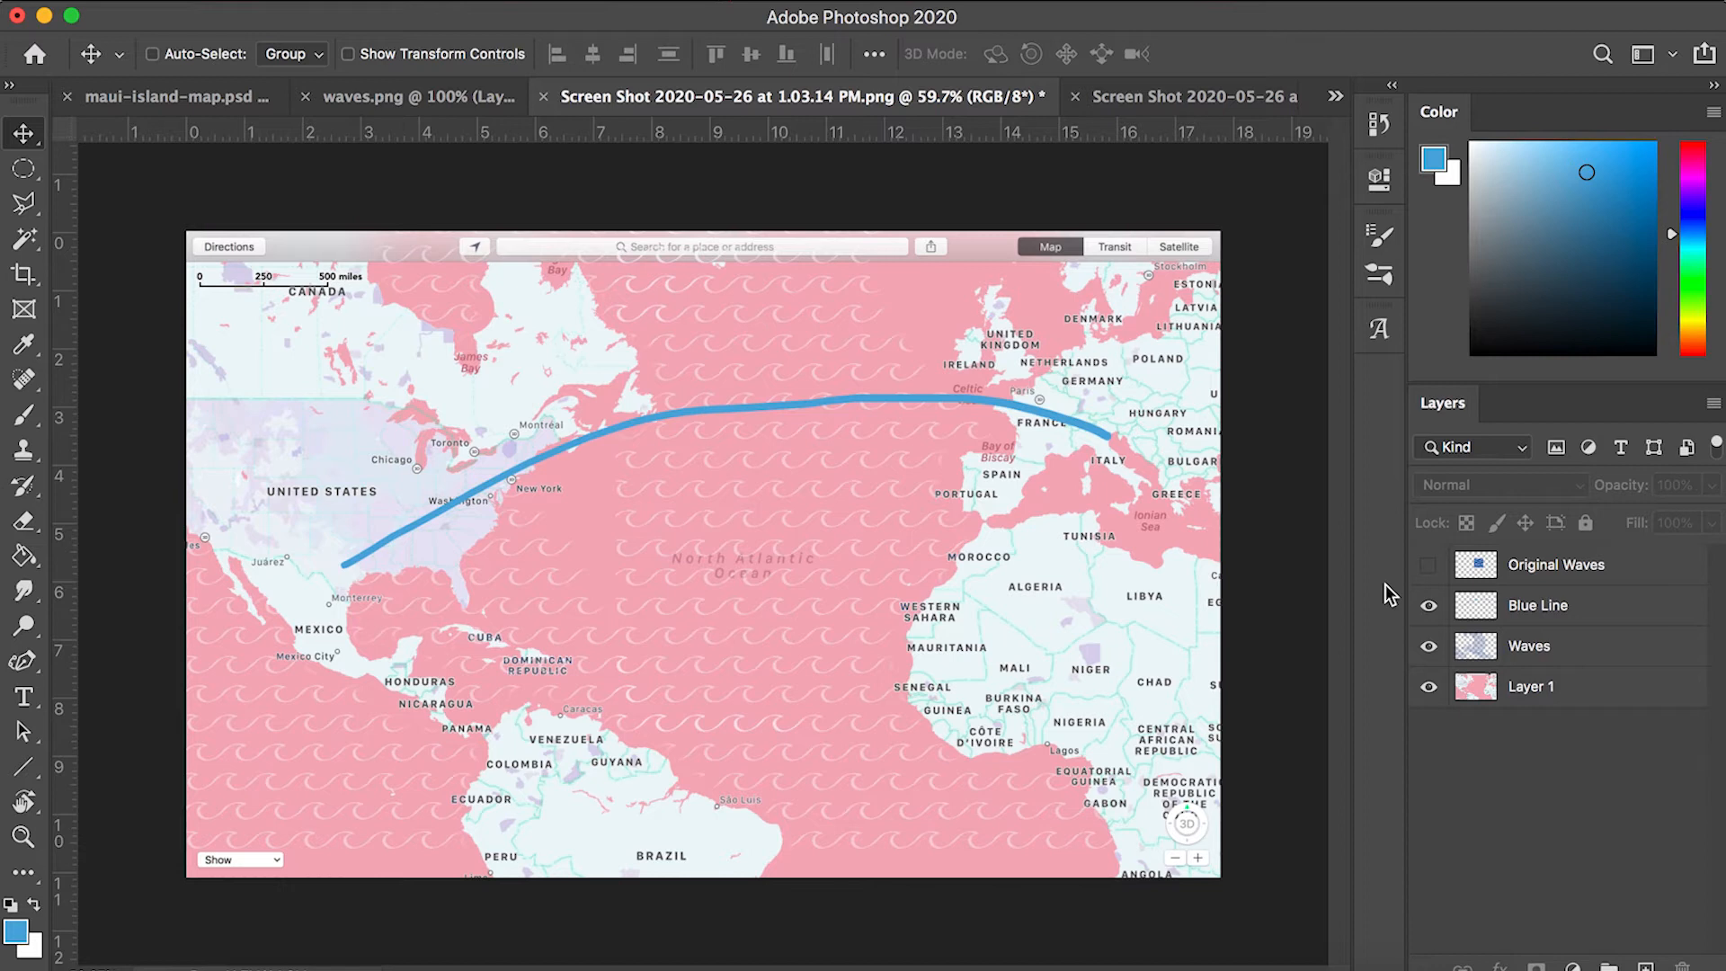
Hide the Blue Line layer and save a JPEG copy named eurotrip-america-01-1 in the Graphics and Text folder.
left_click(1443, 607)
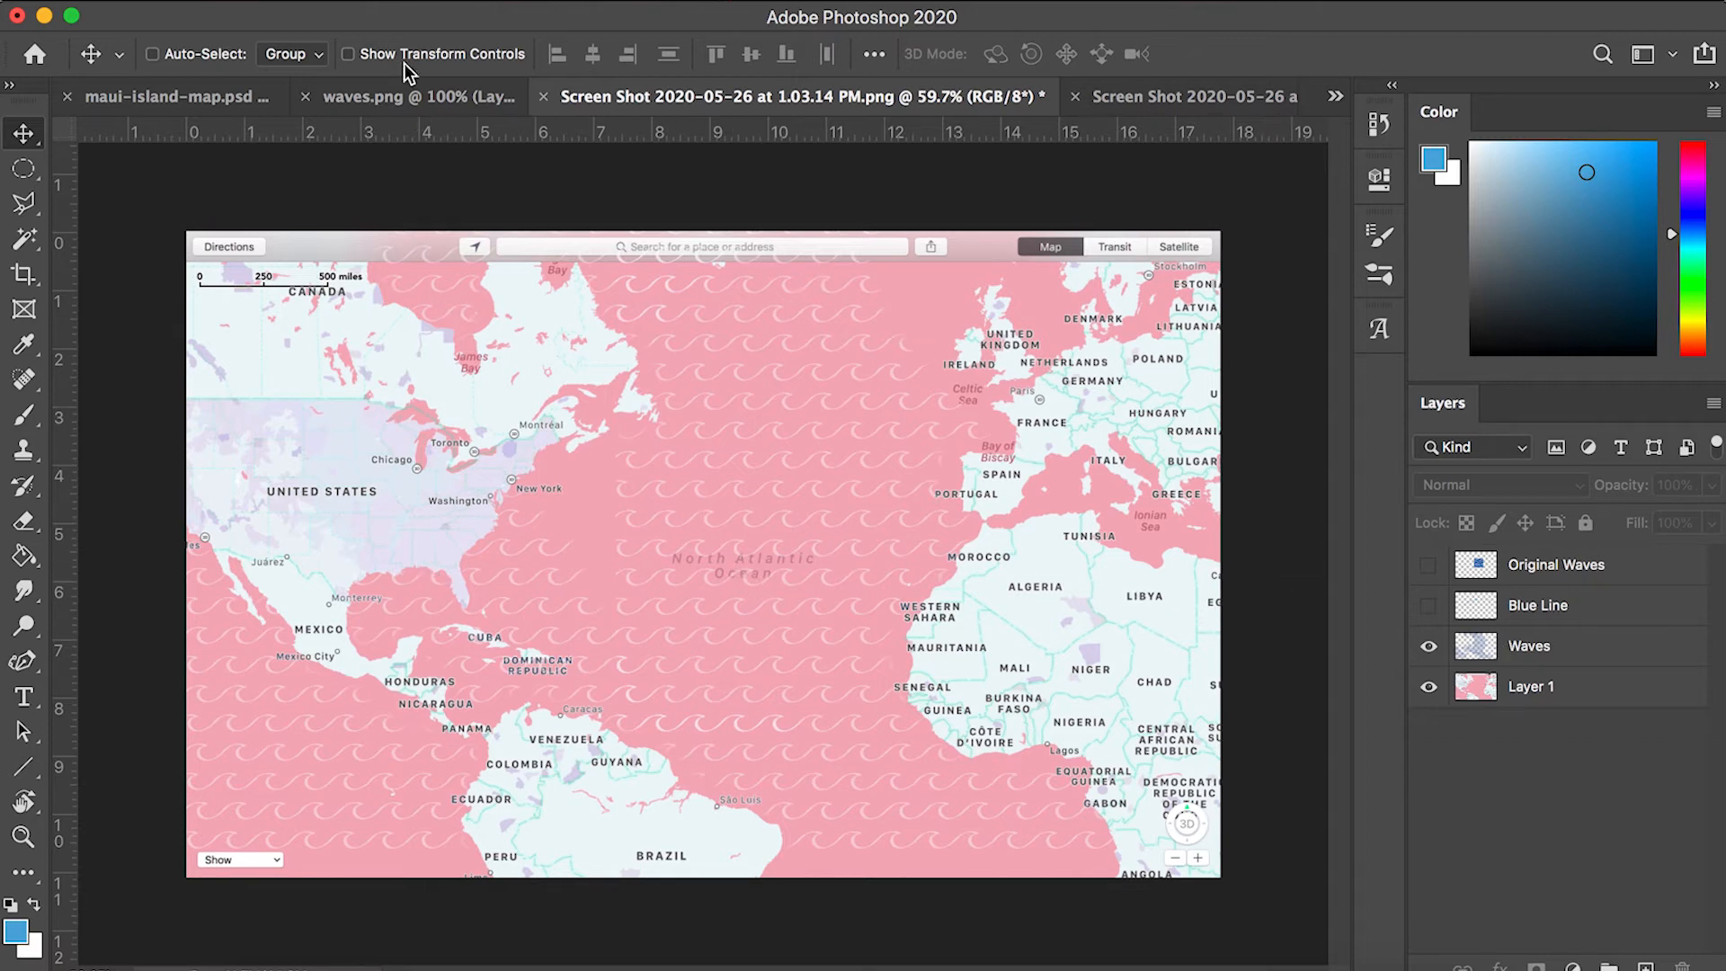
left_click(193, 3)
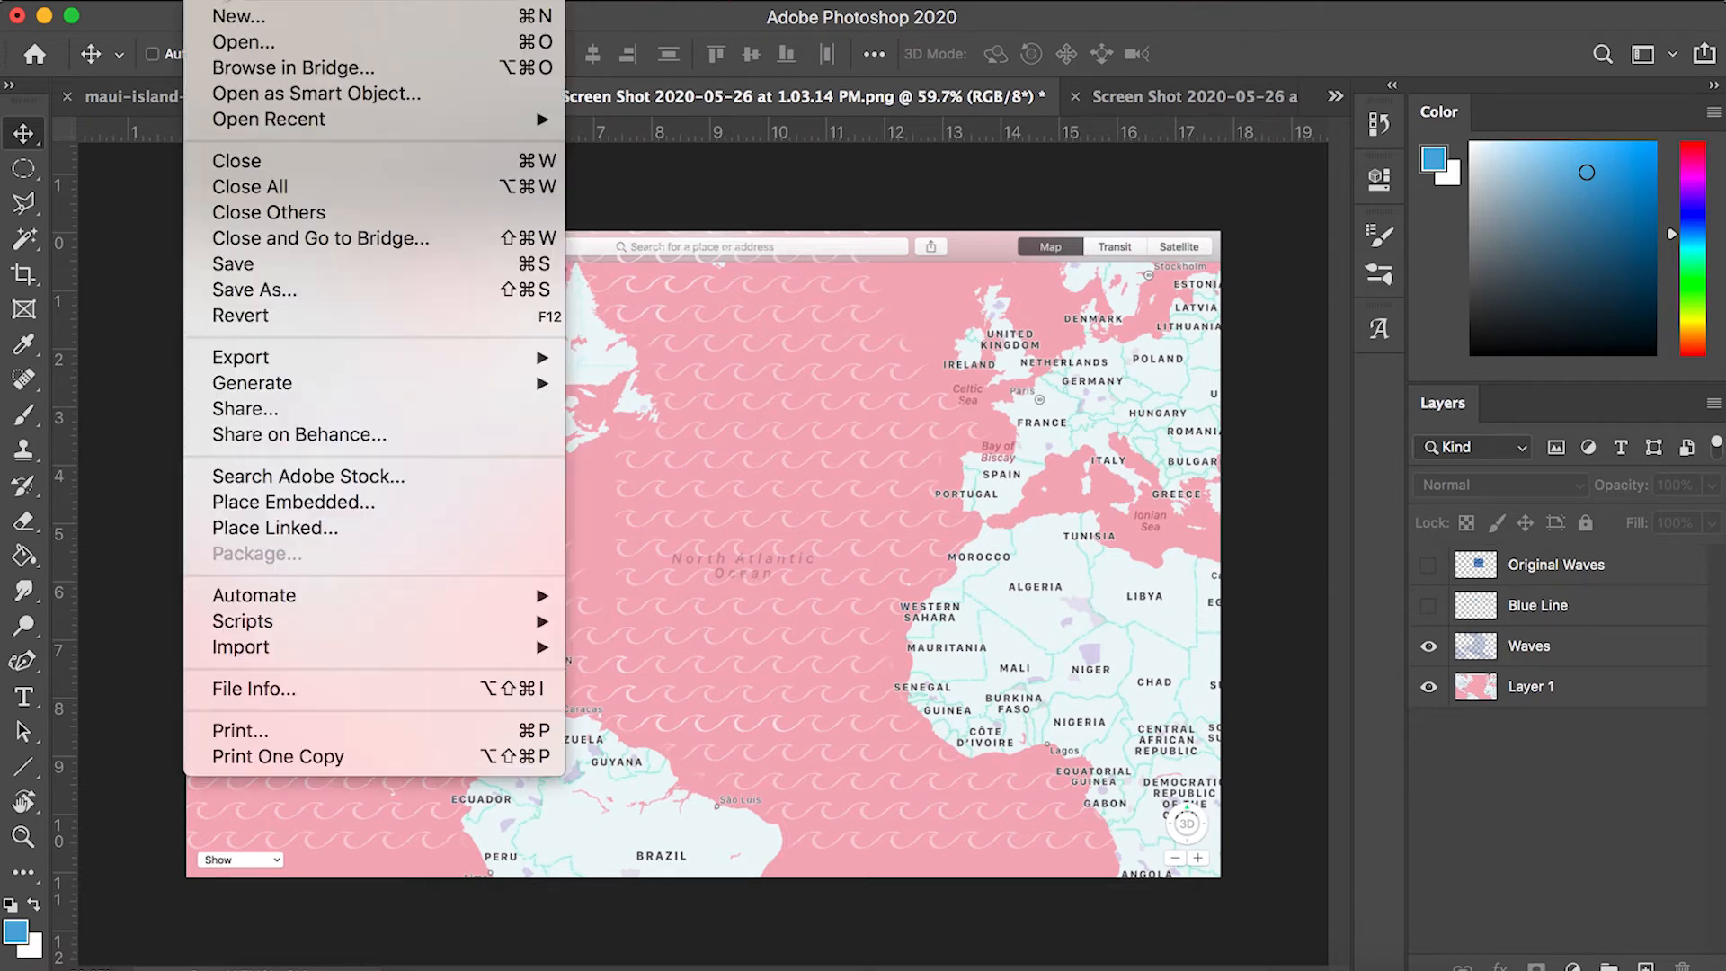
left_click(242, 282)
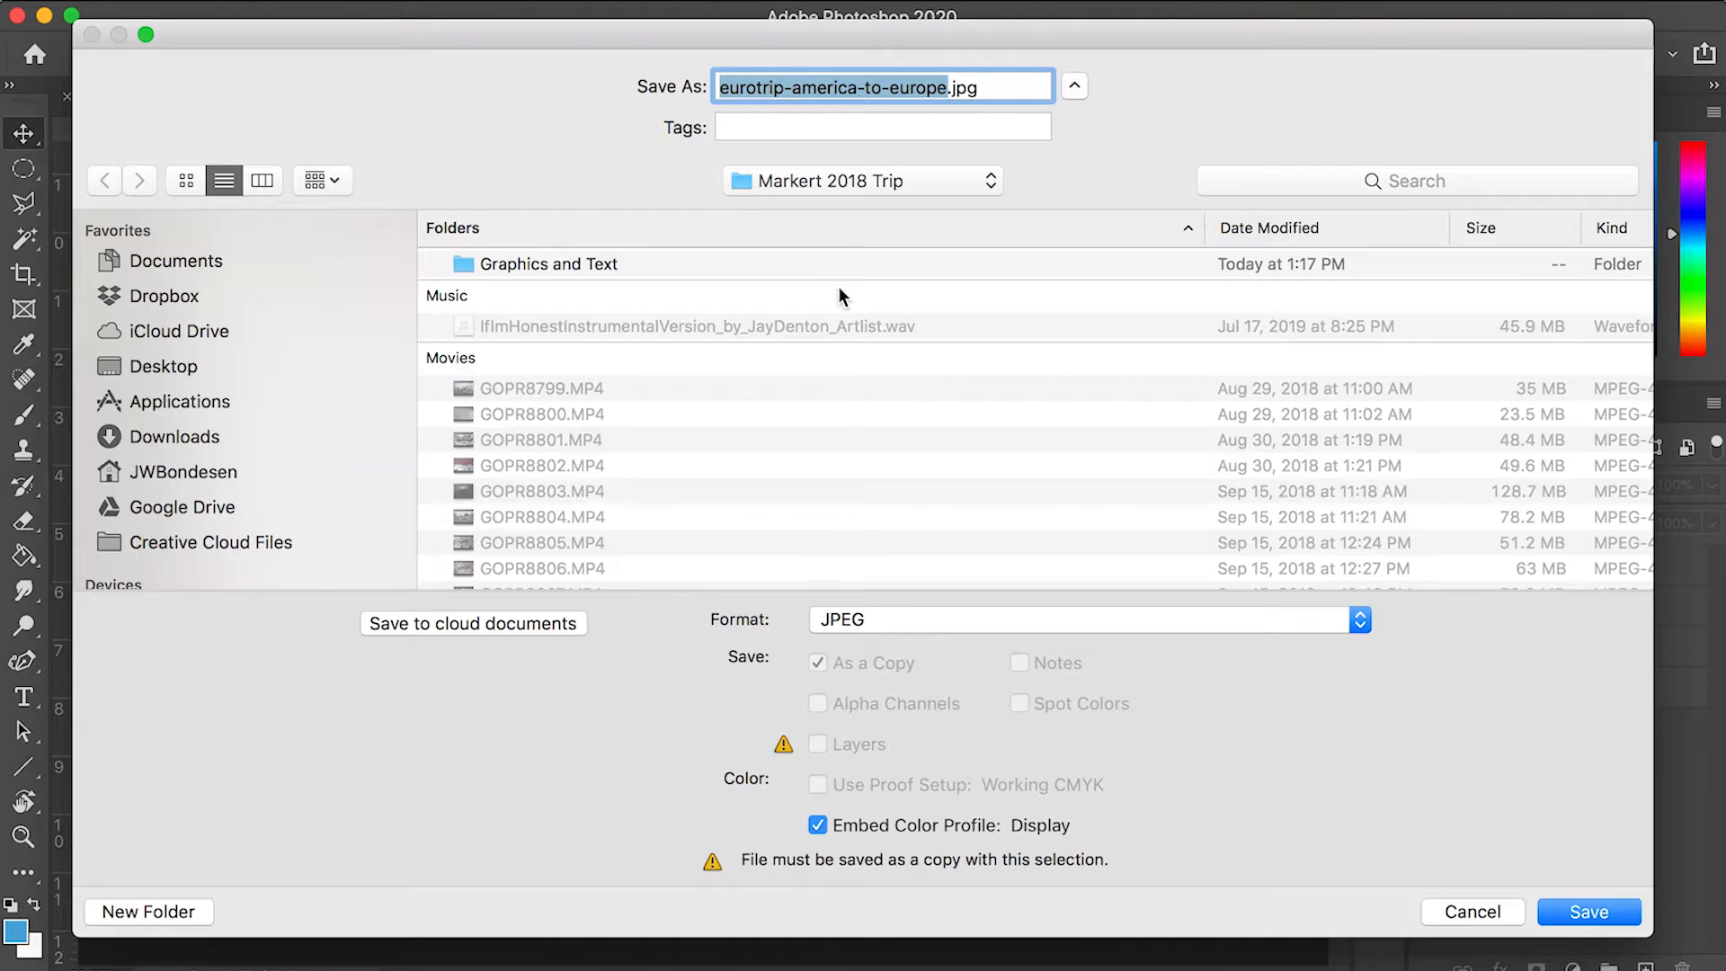
double_click(461, 265)
left_click_drag(946, 93, 865, 89)
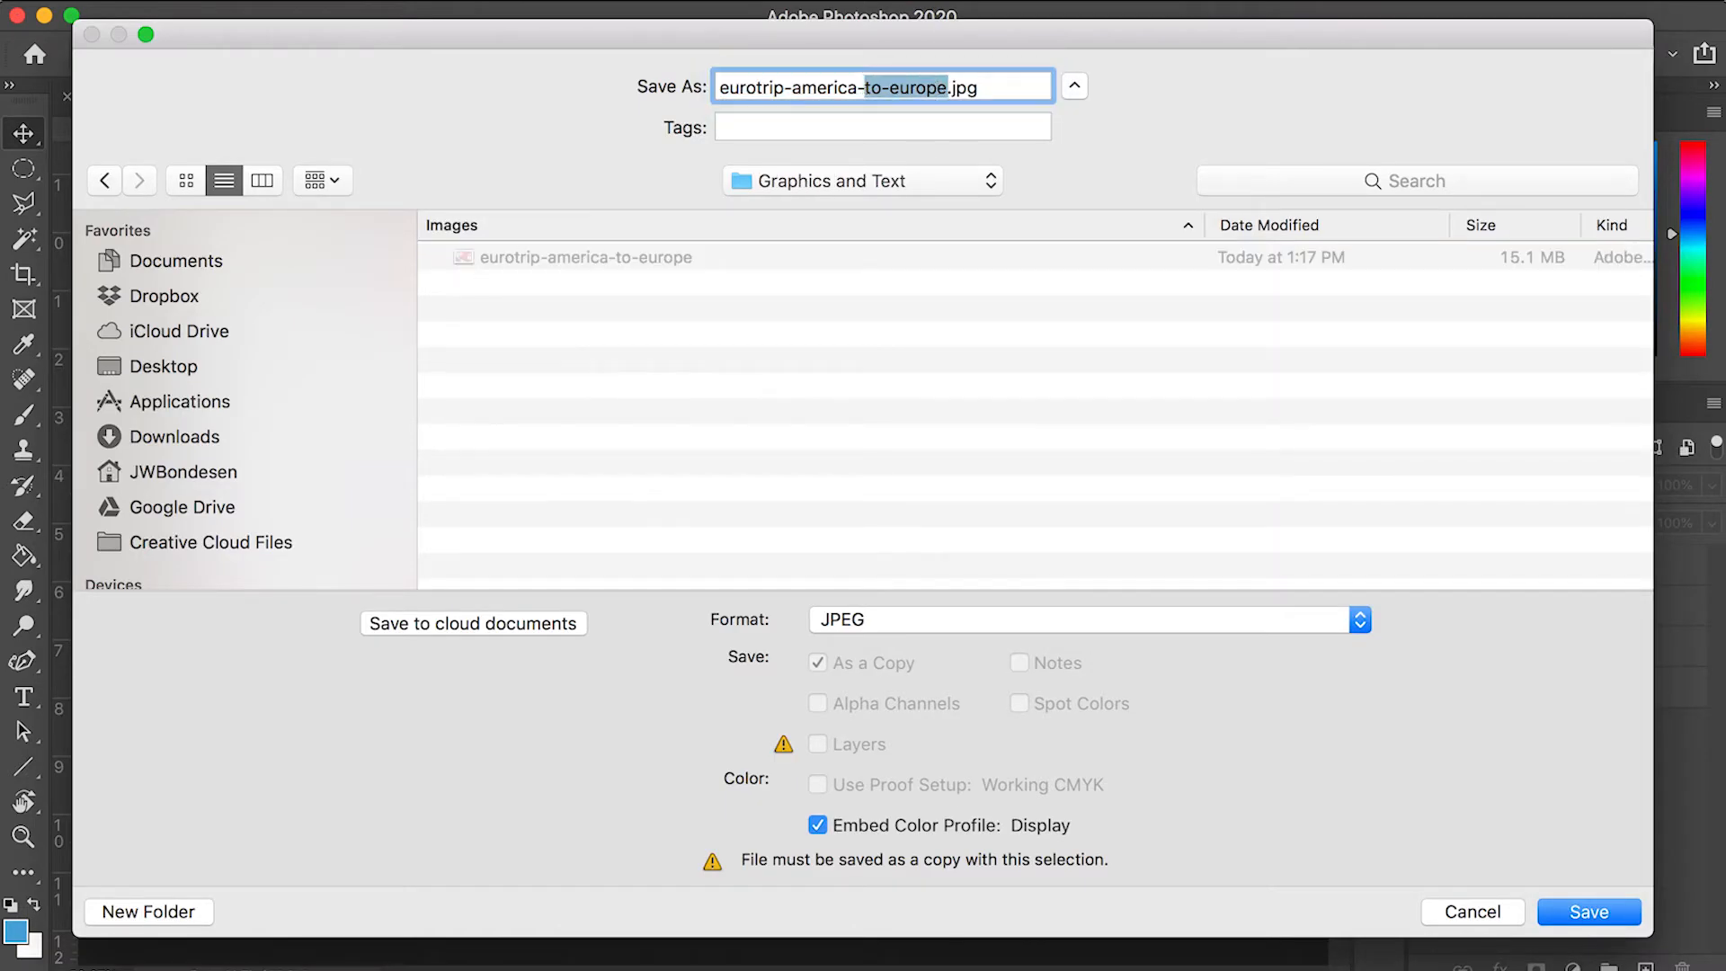
key("BackSpace")
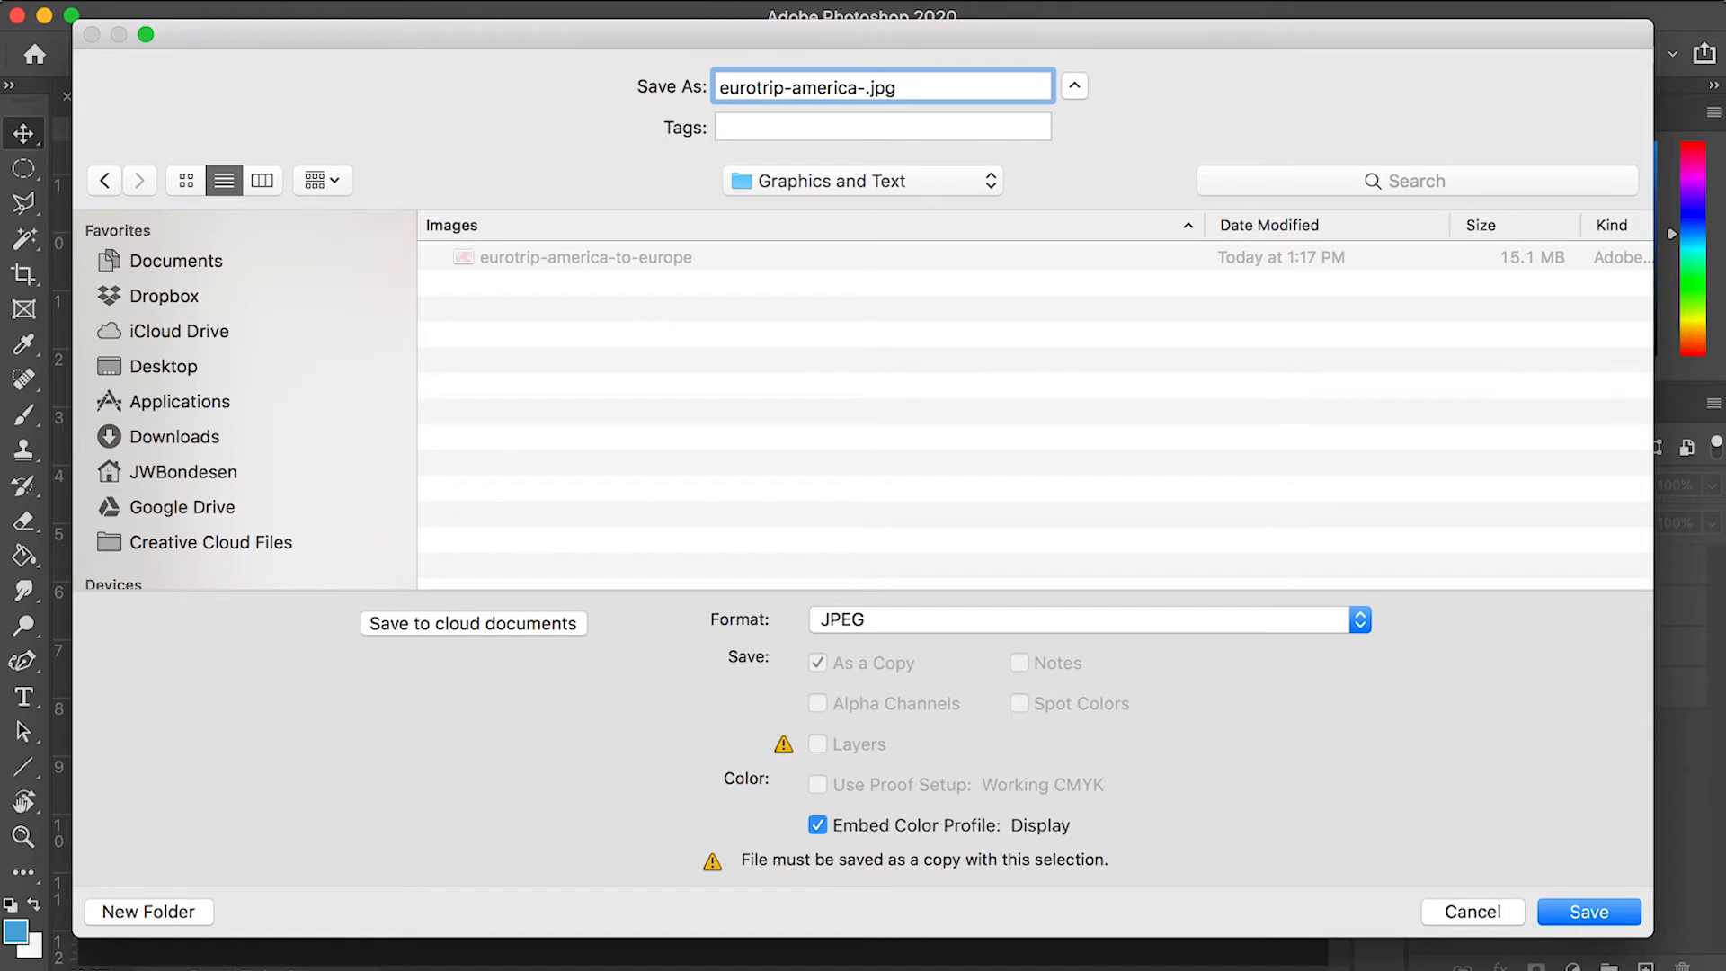
type("01-1")
left_click(1573, 911)
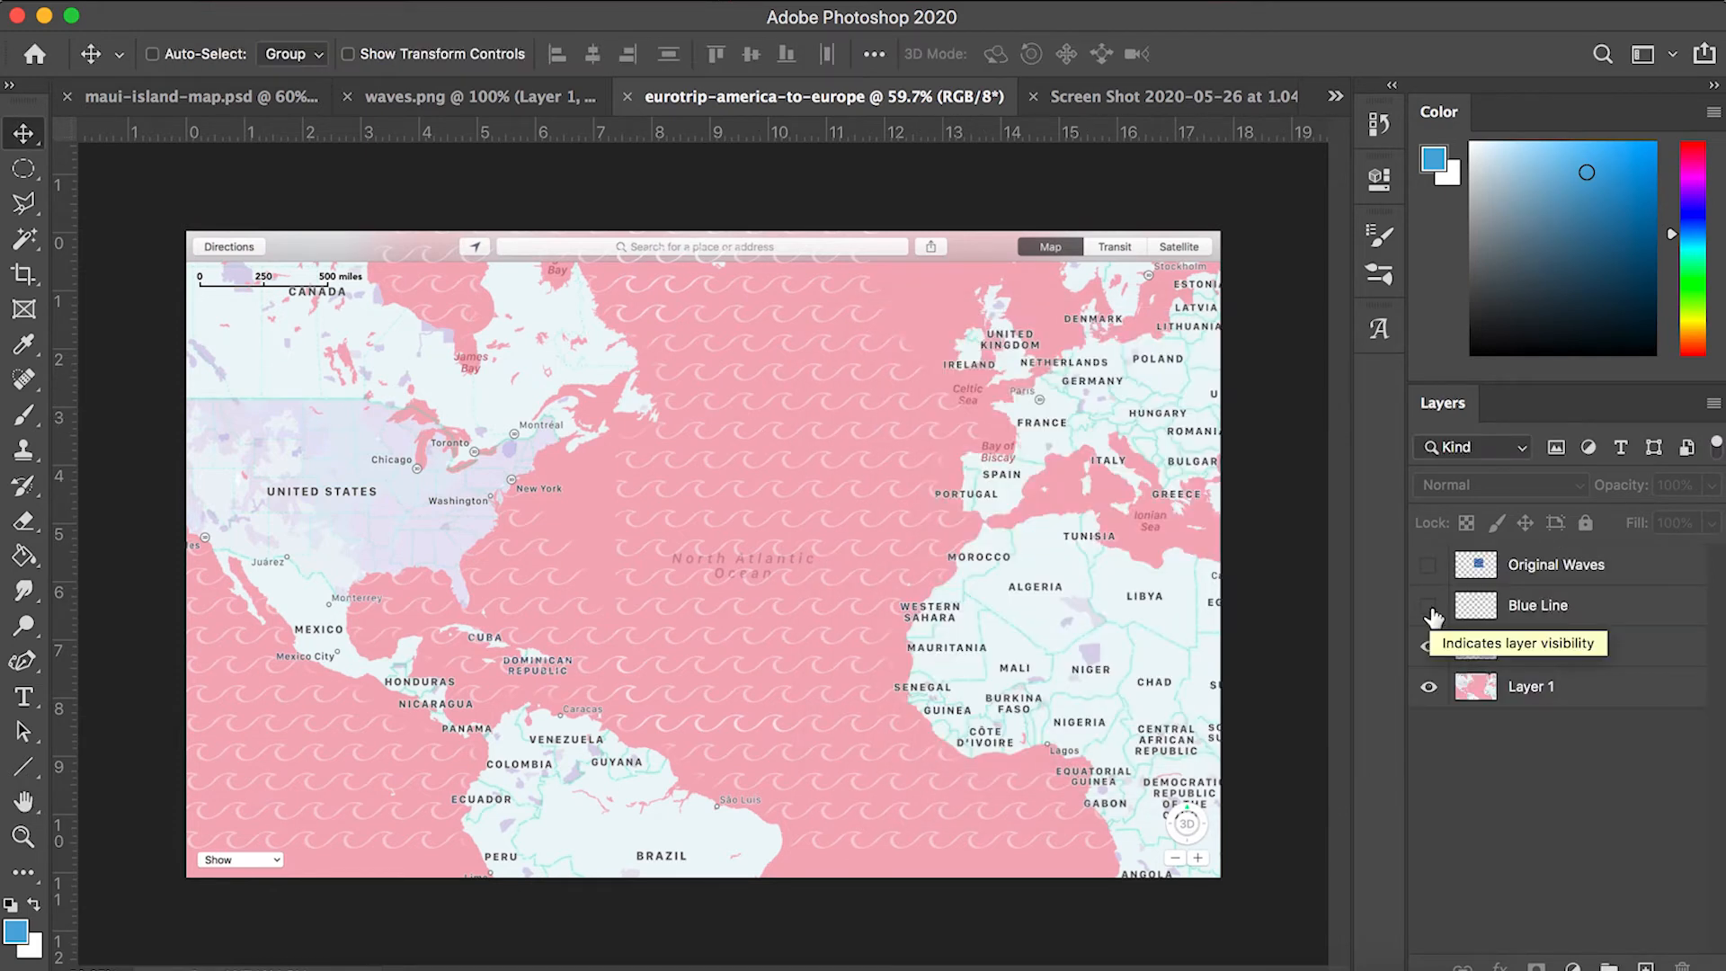
Show the Blue Line layer and save a JPEG copy named eurotrip-america-01-2 in the Graphics and Text folder.
left_click(1428, 605)
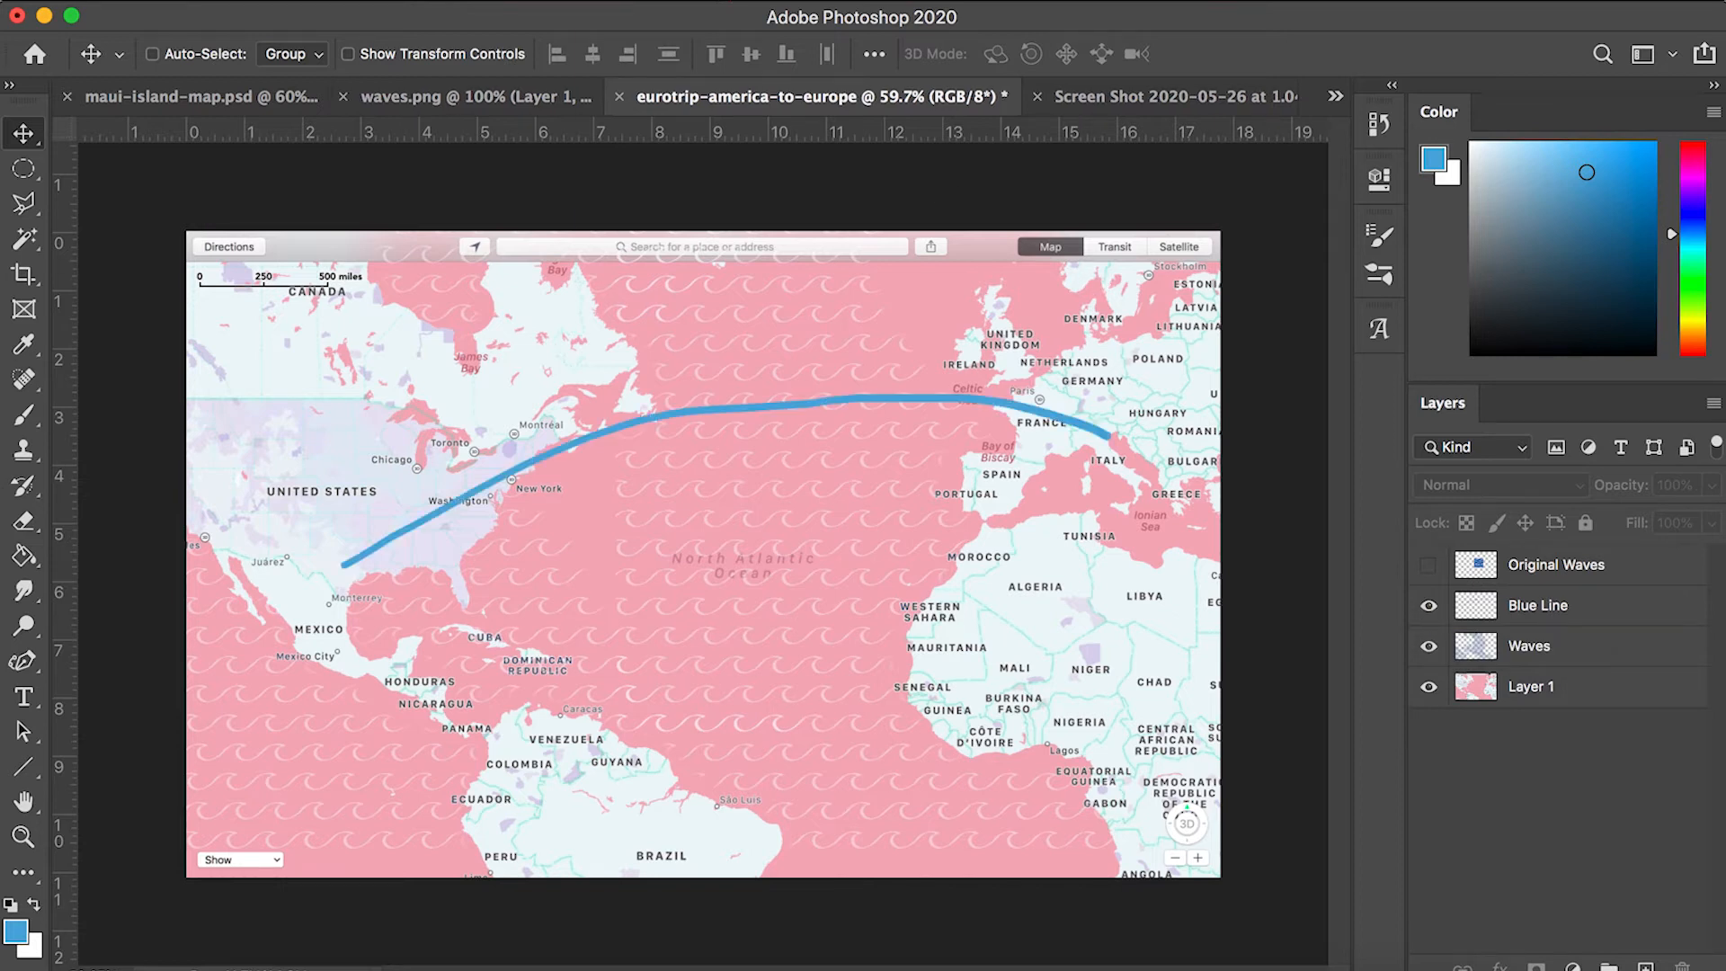
left_click(212, 2)
left_click(263, 292)
left_click(876, 620)
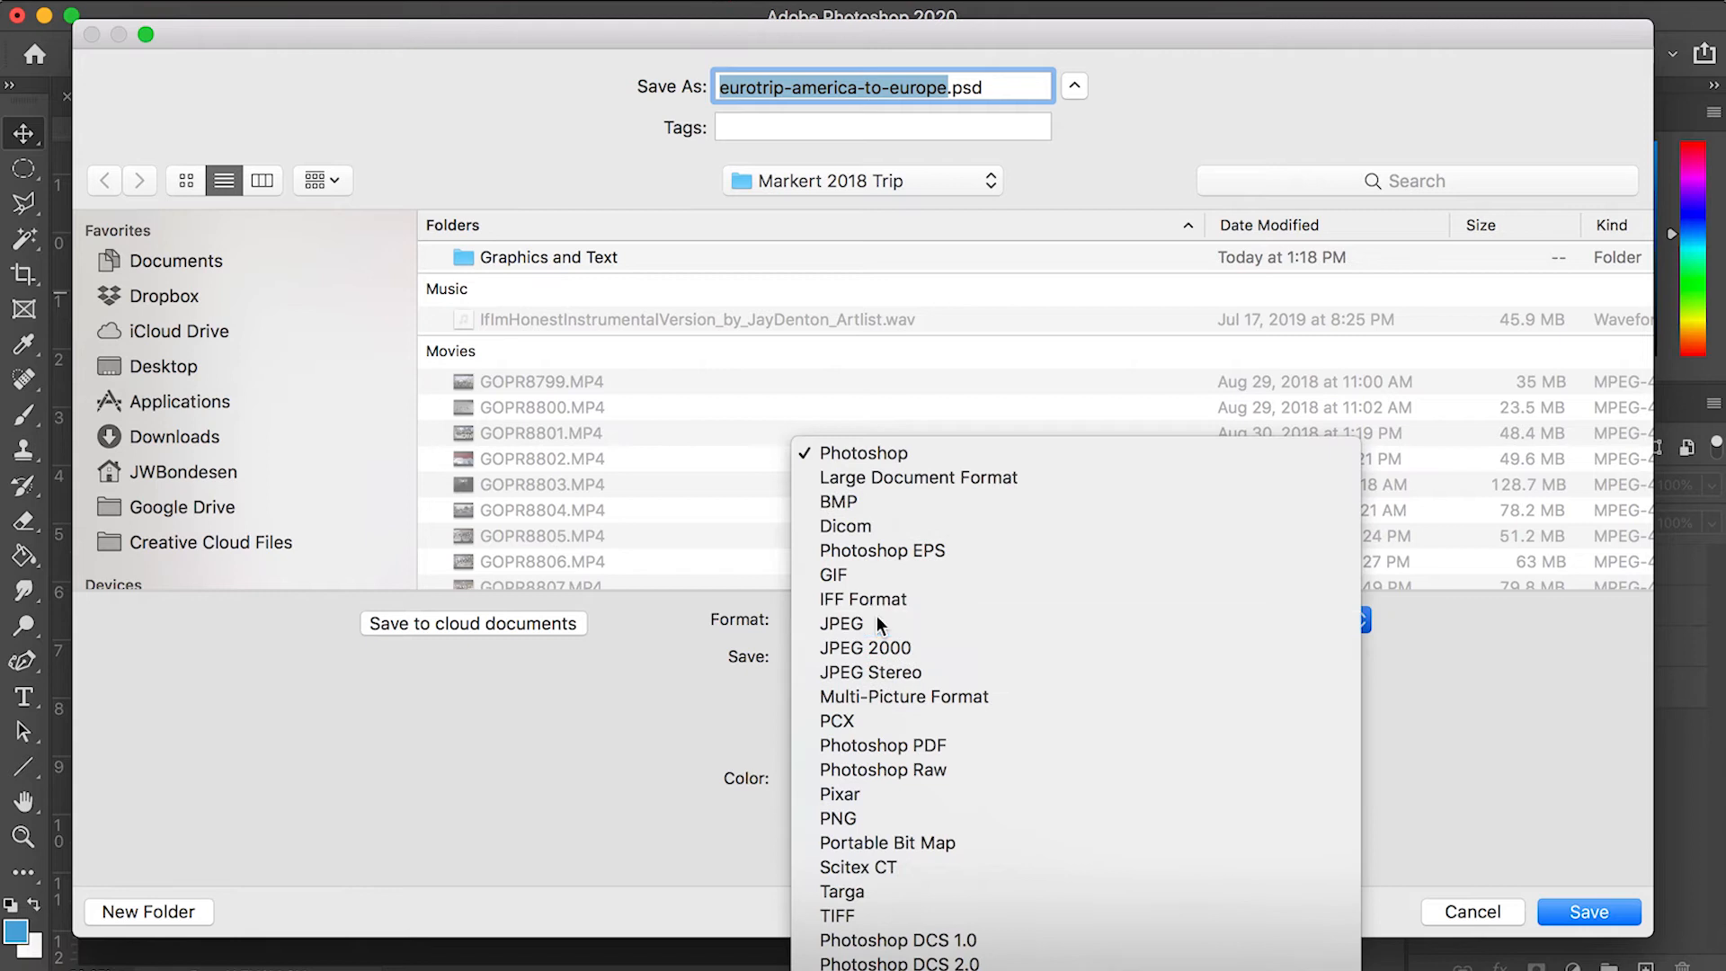
left_click(877, 620)
double_click(462, 254)
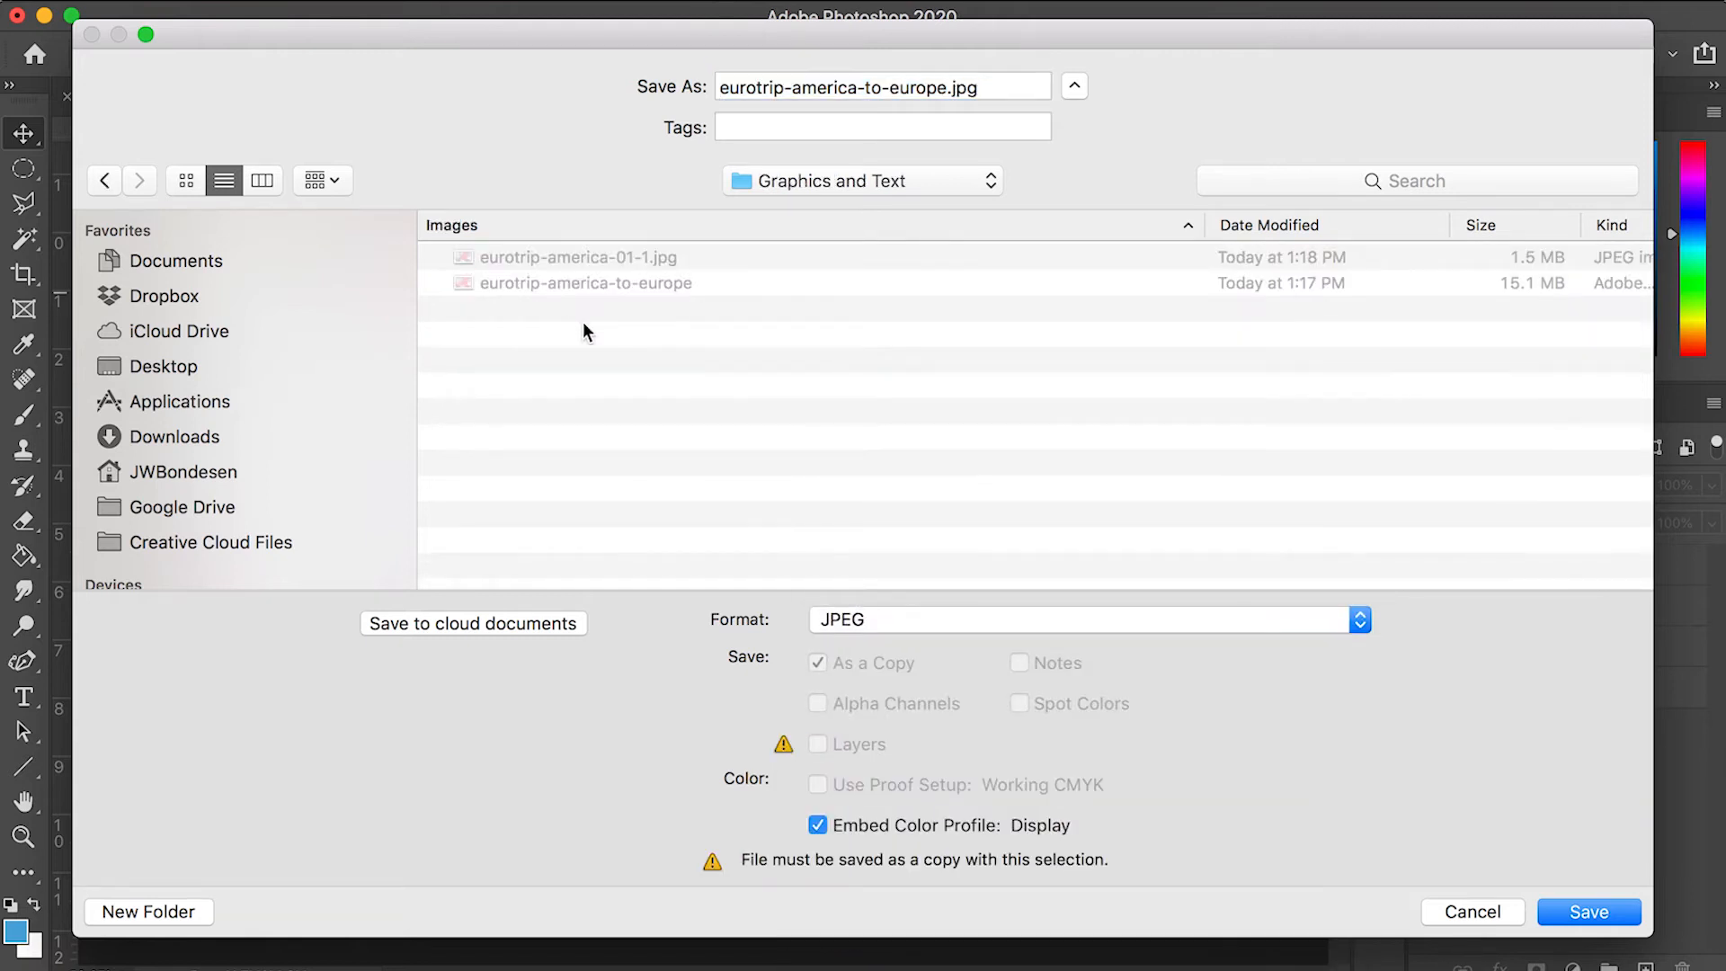
left_click(465, 258)
left_click(902, 90)
key("BackSpace")
key("F1")
type("2")
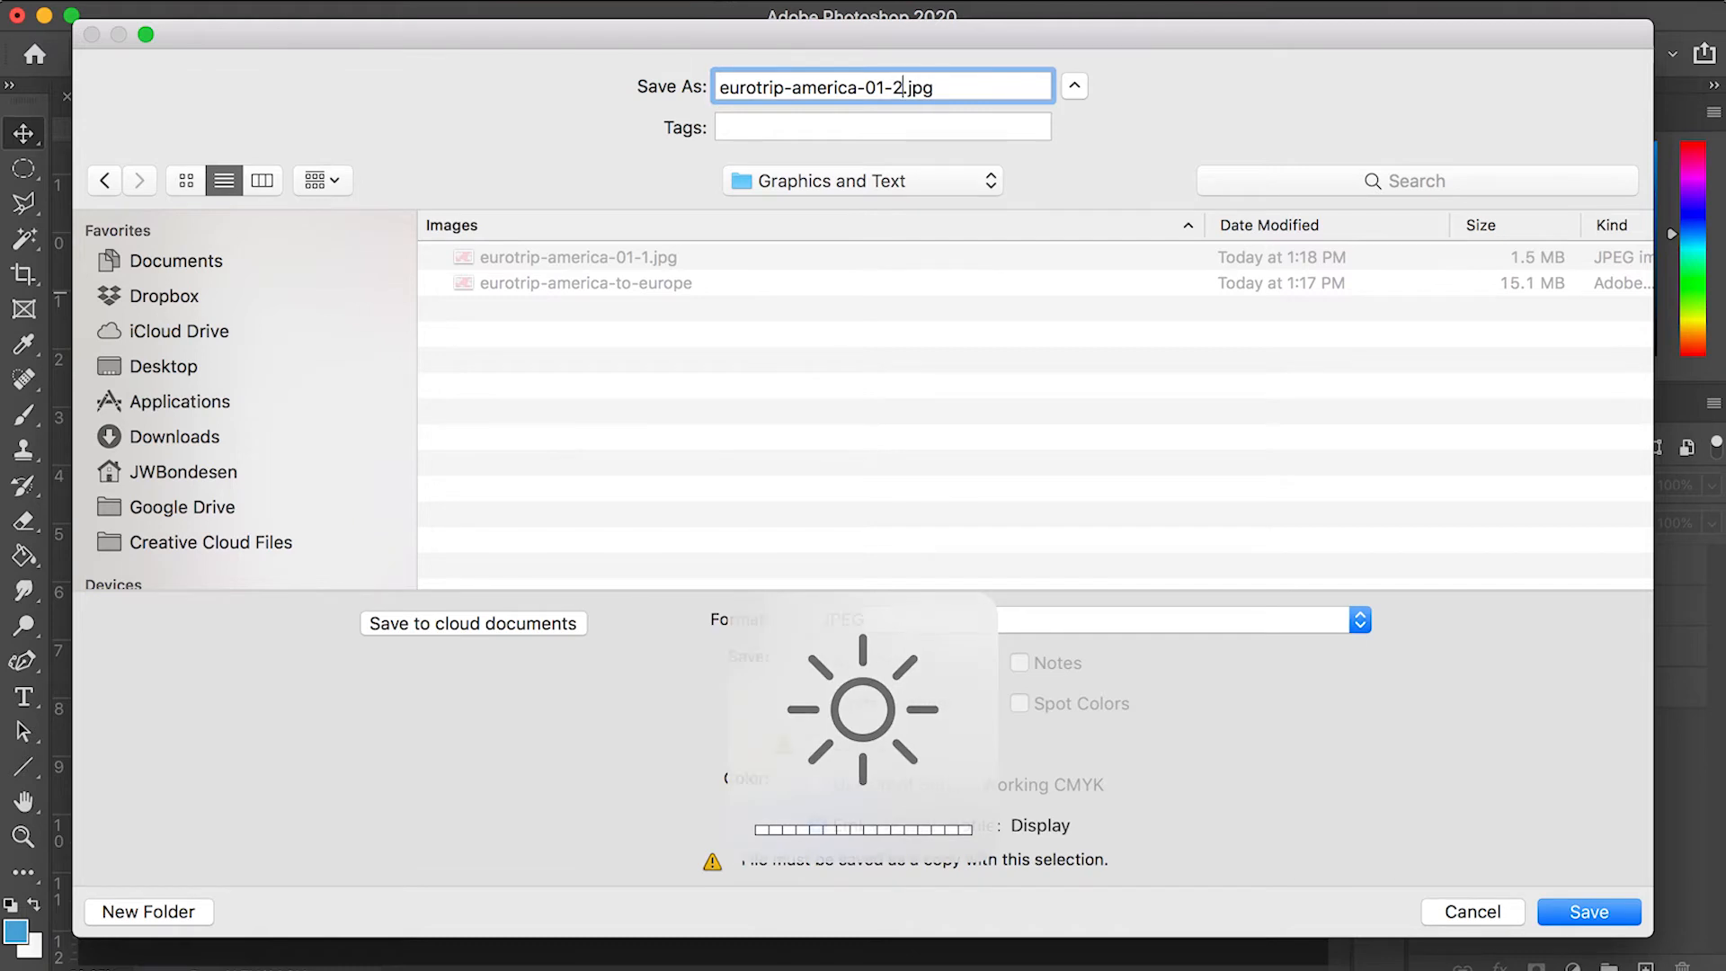
left_click(1577, 914)
left_click(1239, 371)
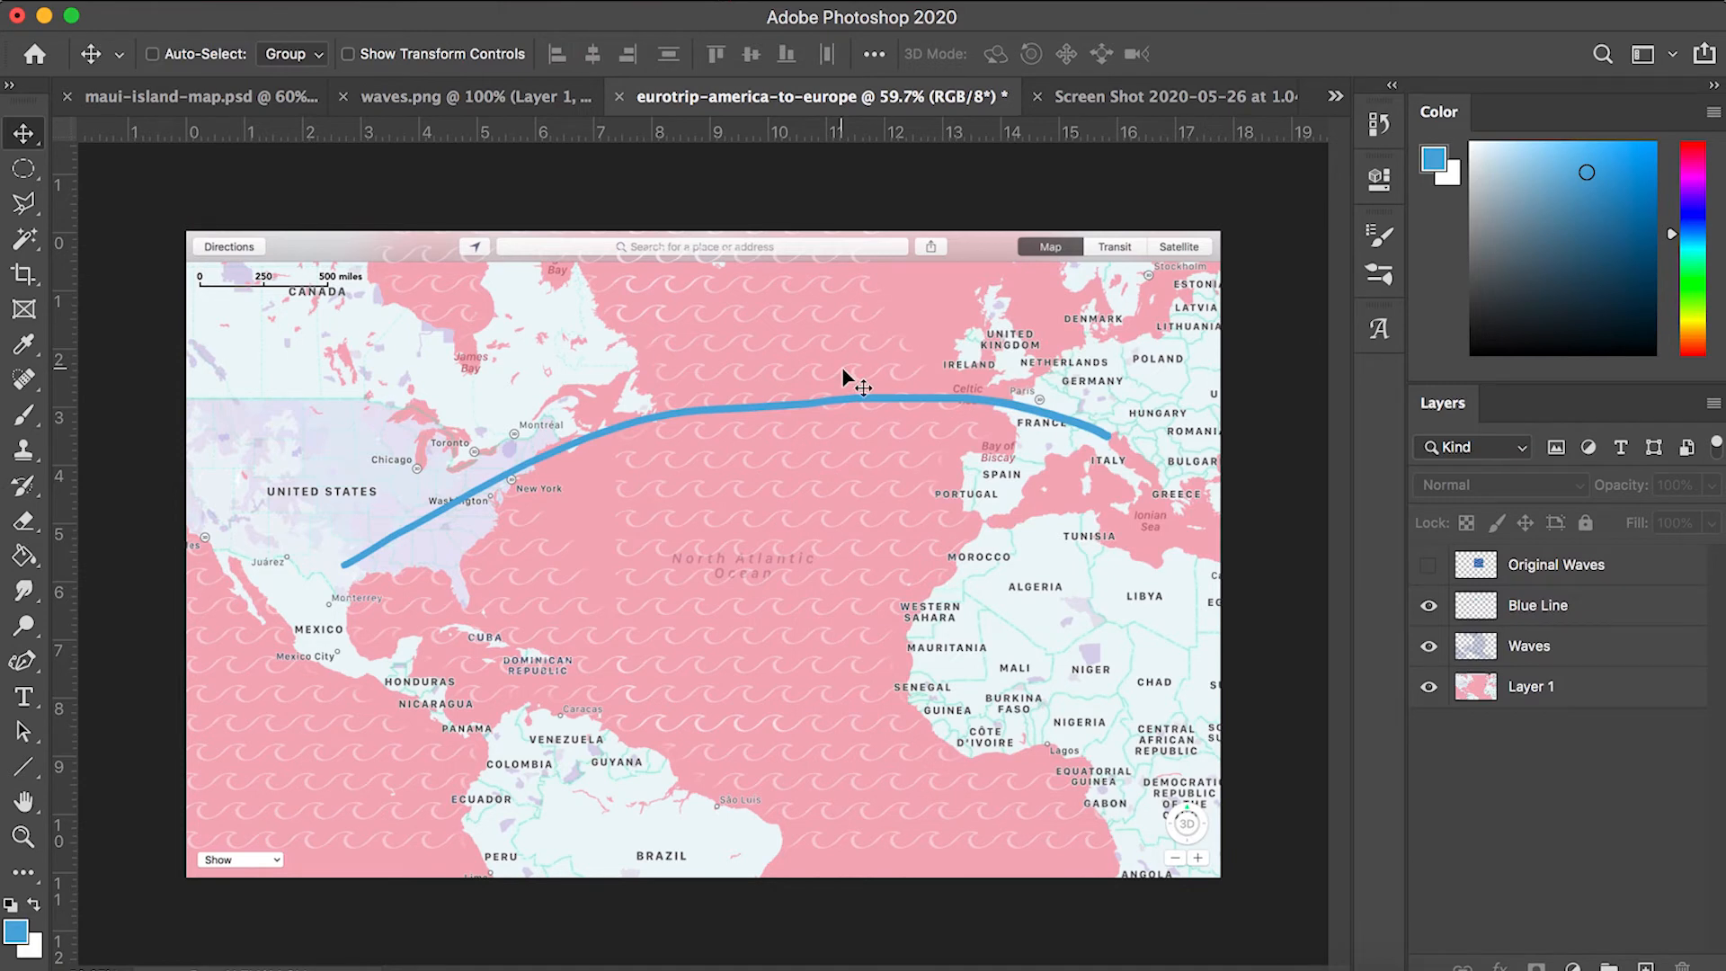
Shift the hue of the 1.04.15 PM Europe map to about +141 and compare its colours with the Atlantic map.
left_click(1106, 96)
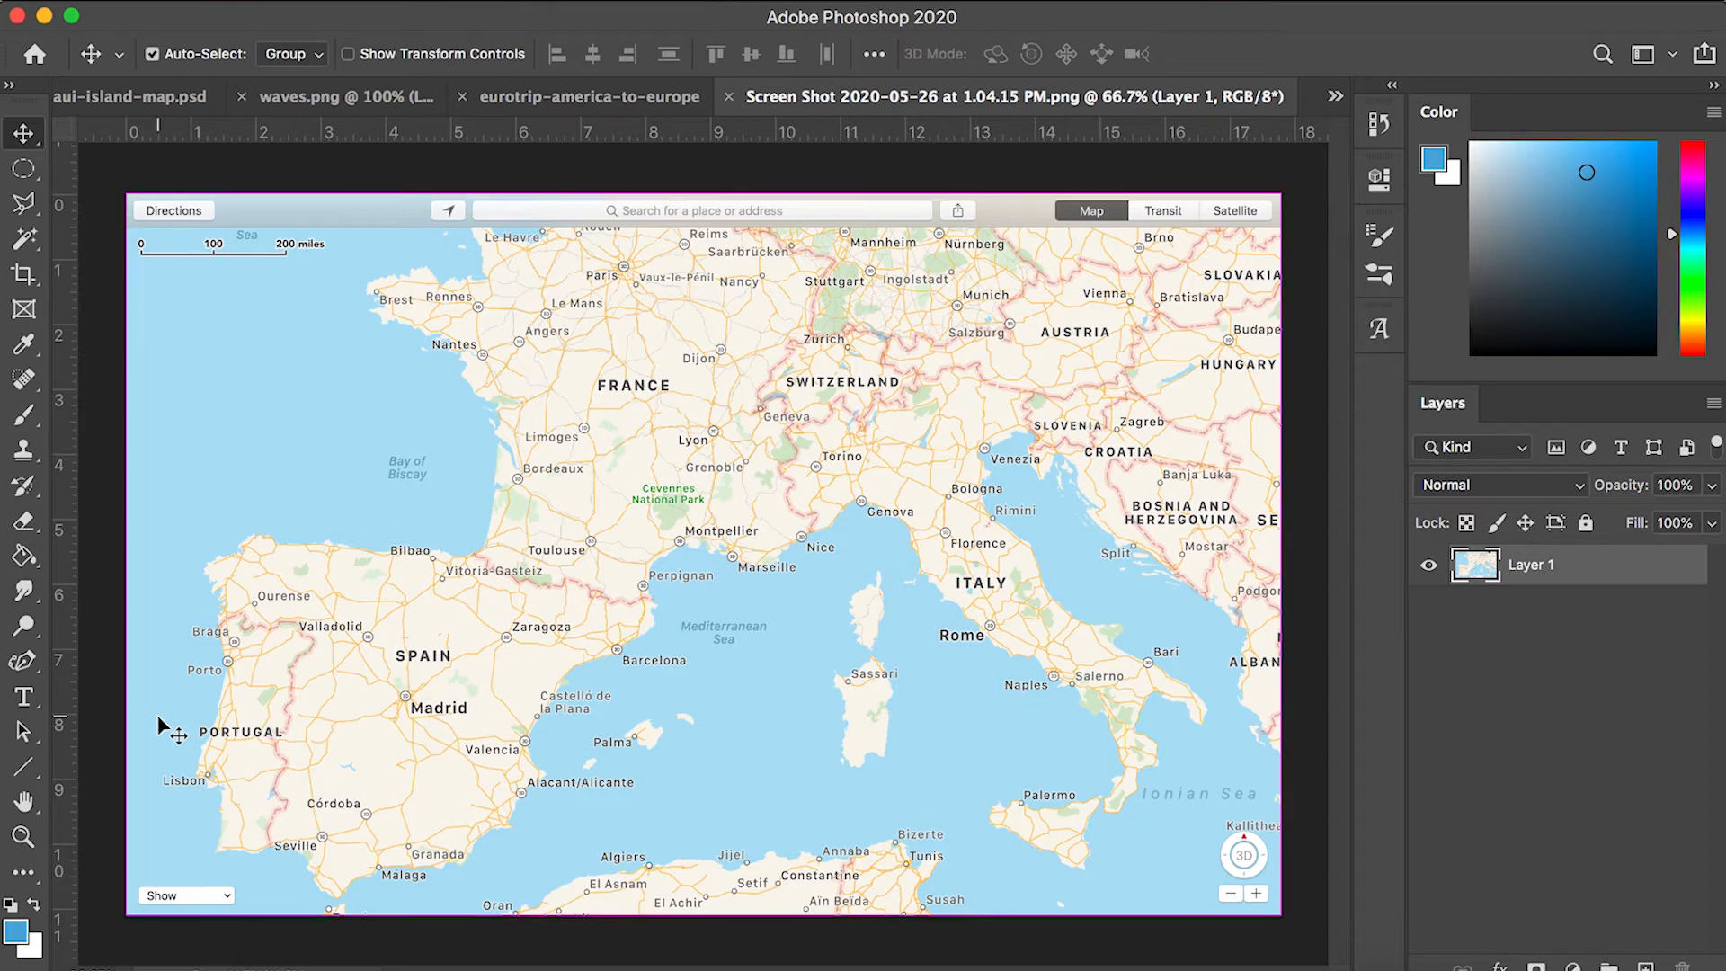
key("super+u")
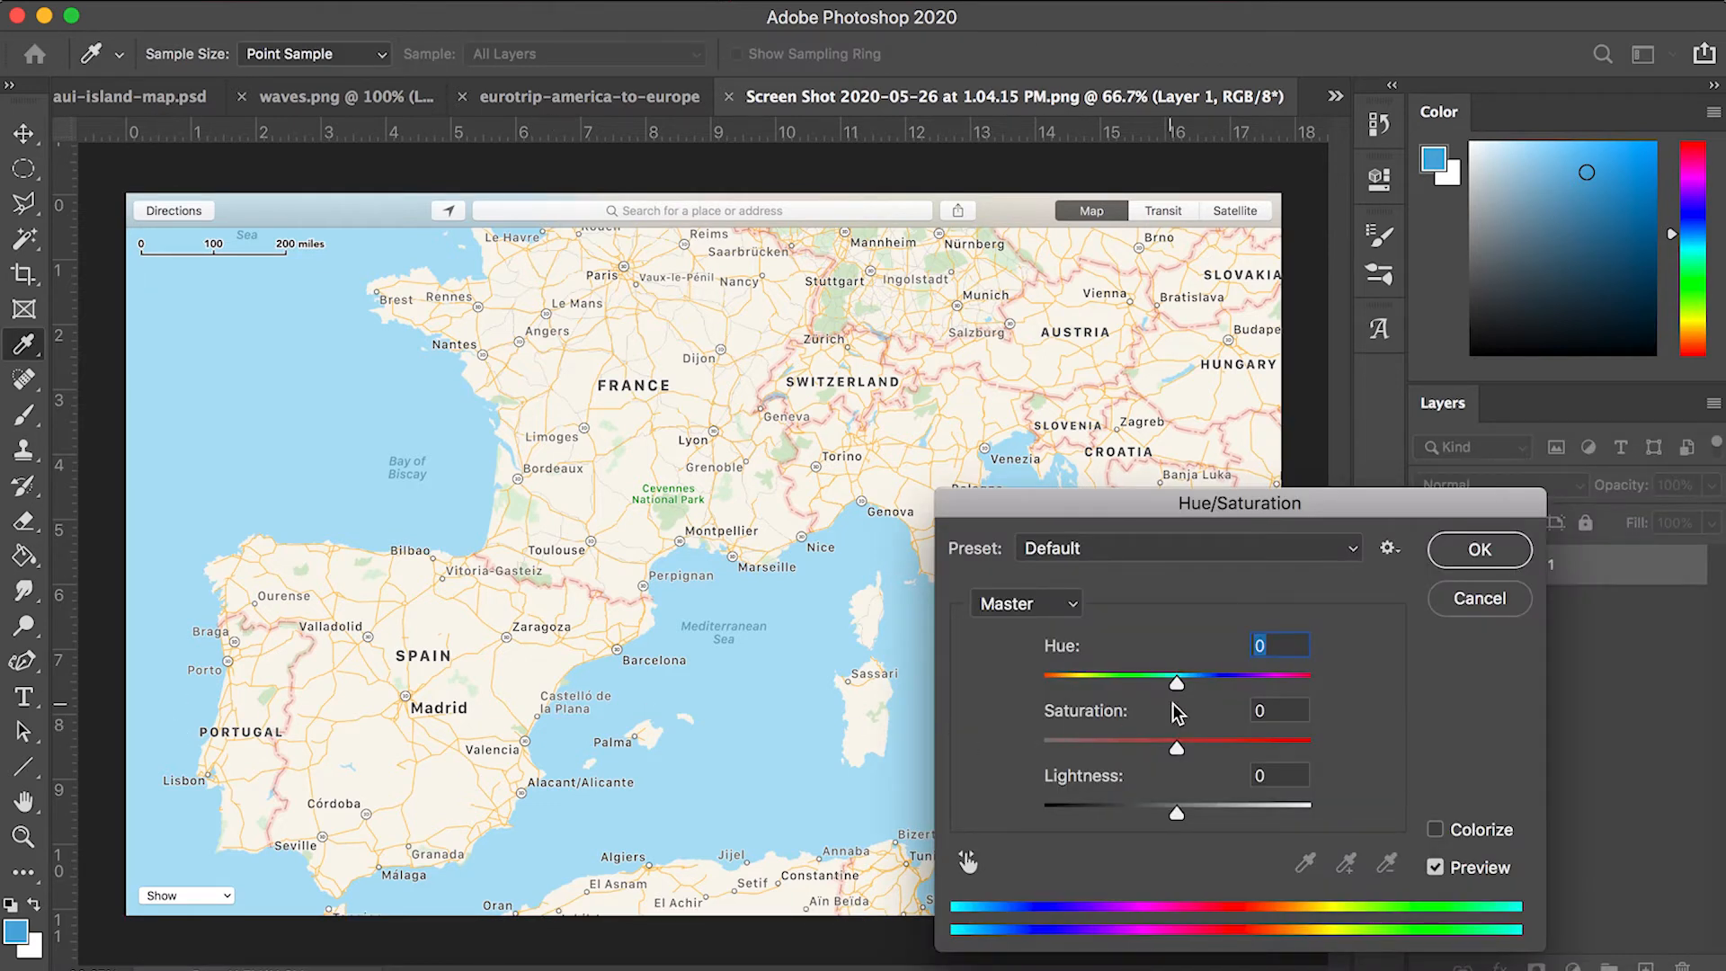
left_click_drag(1174, 685, 1289, 687)
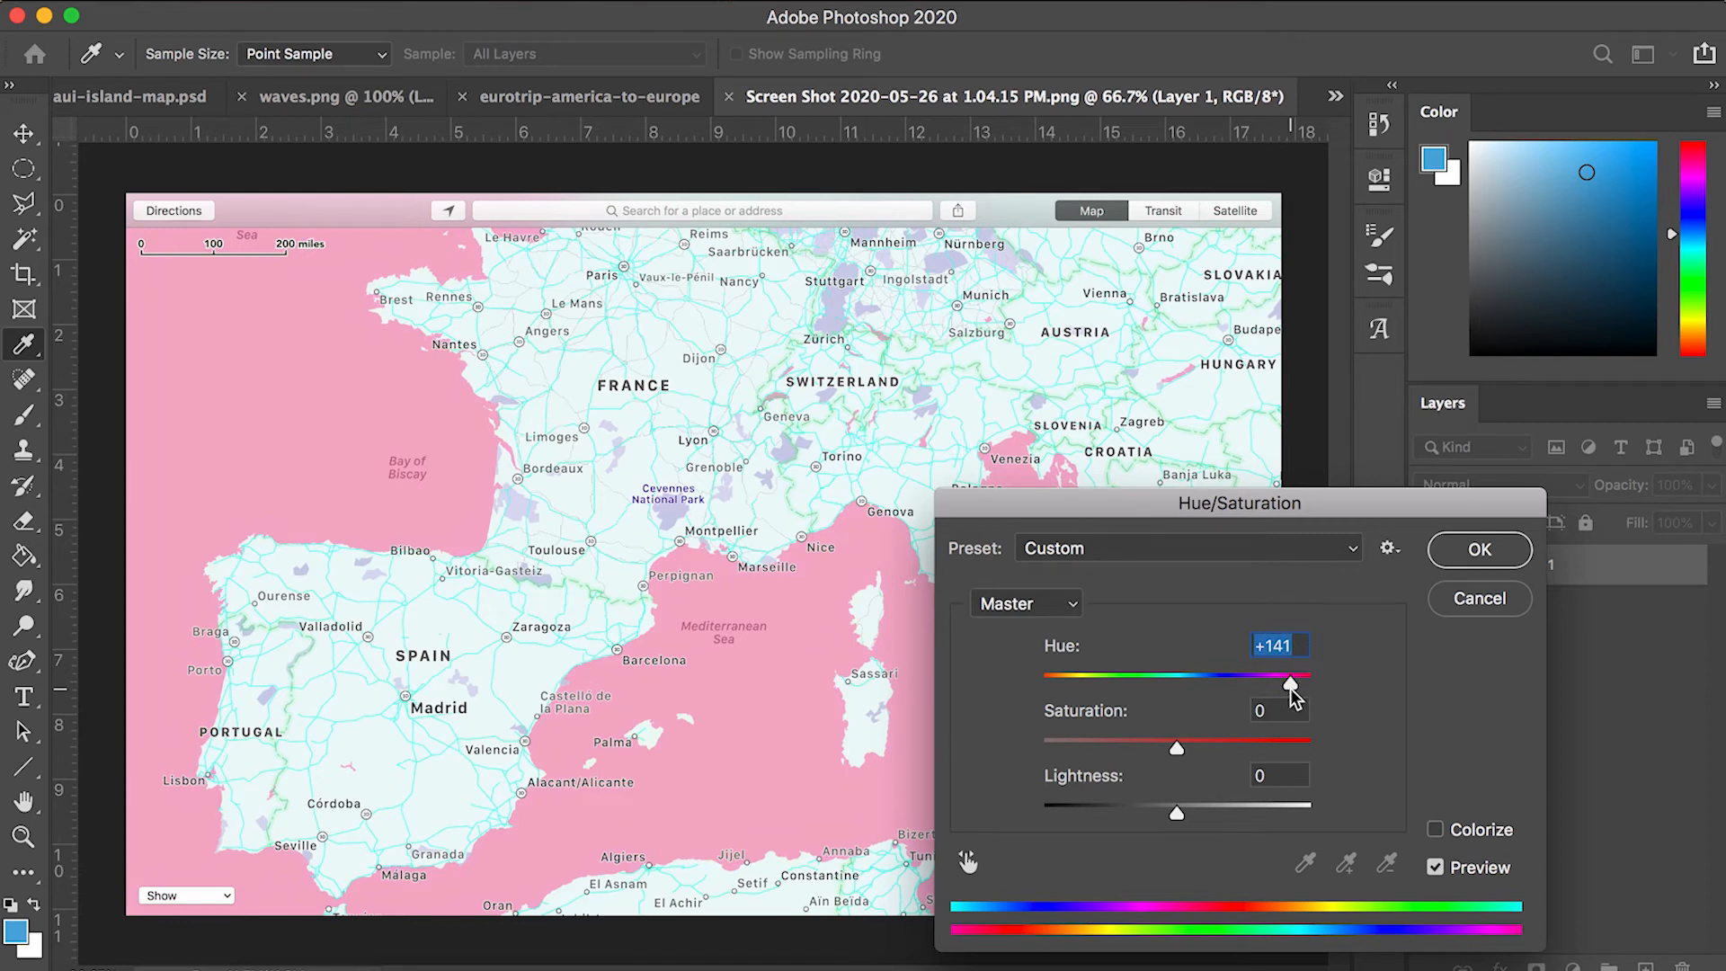
key("Return")
key("v")
left_click(651, 97)
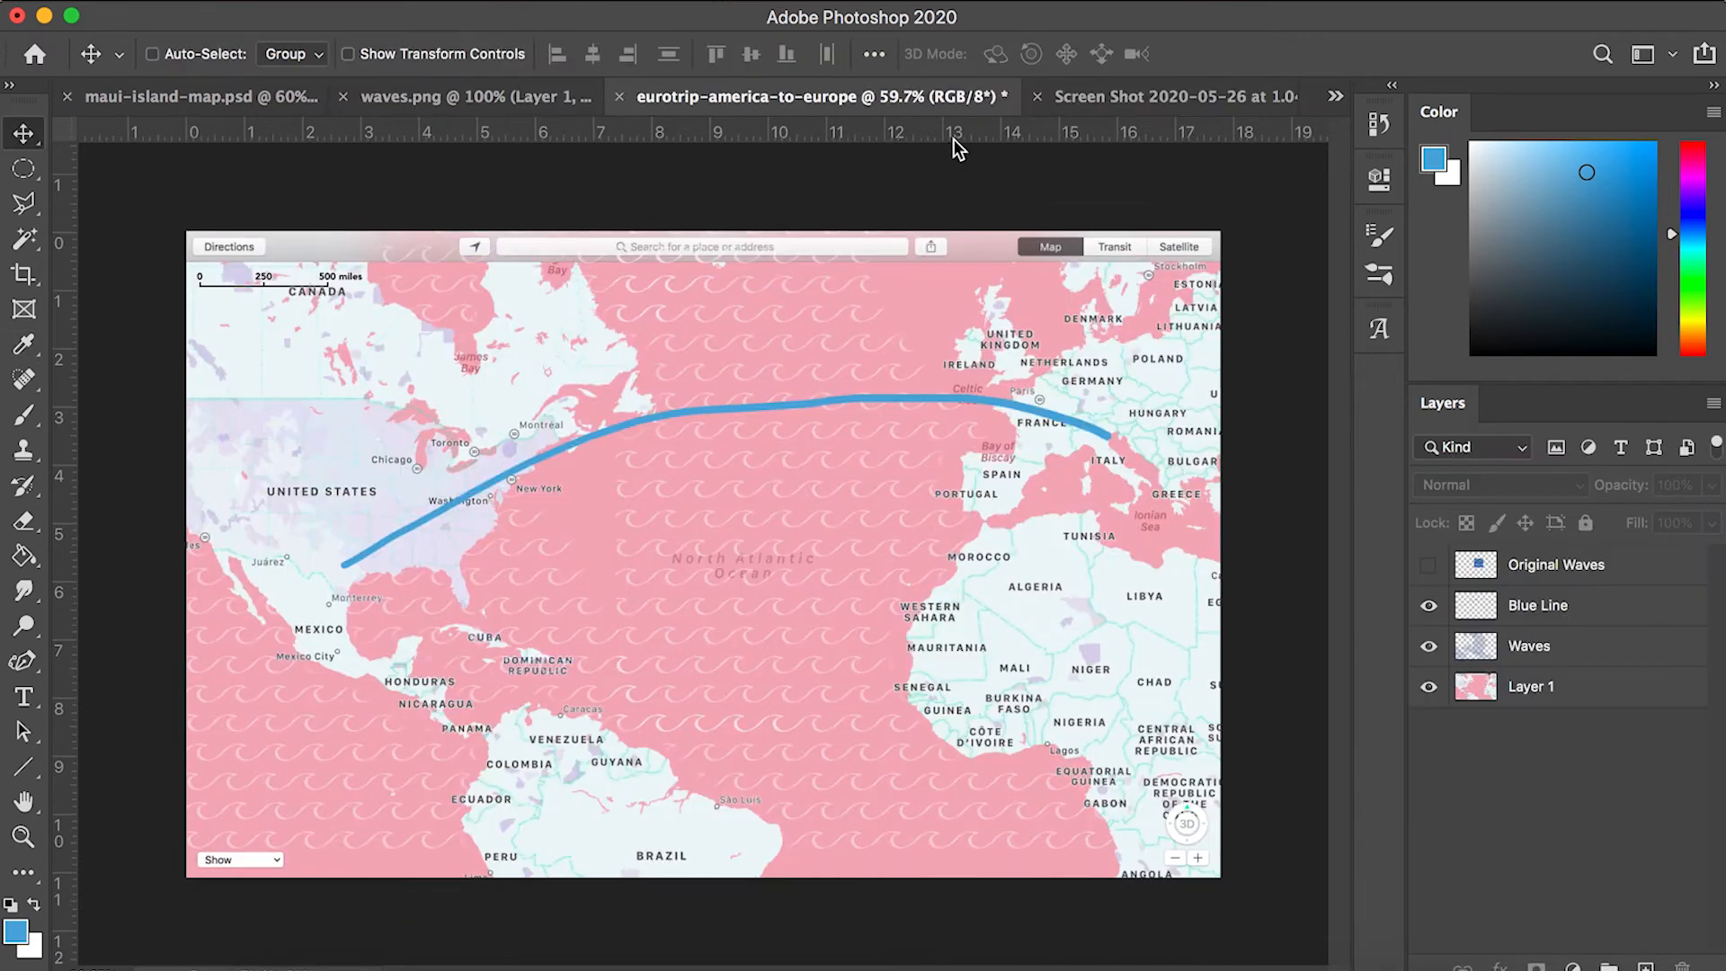
left_click(1148, 97)
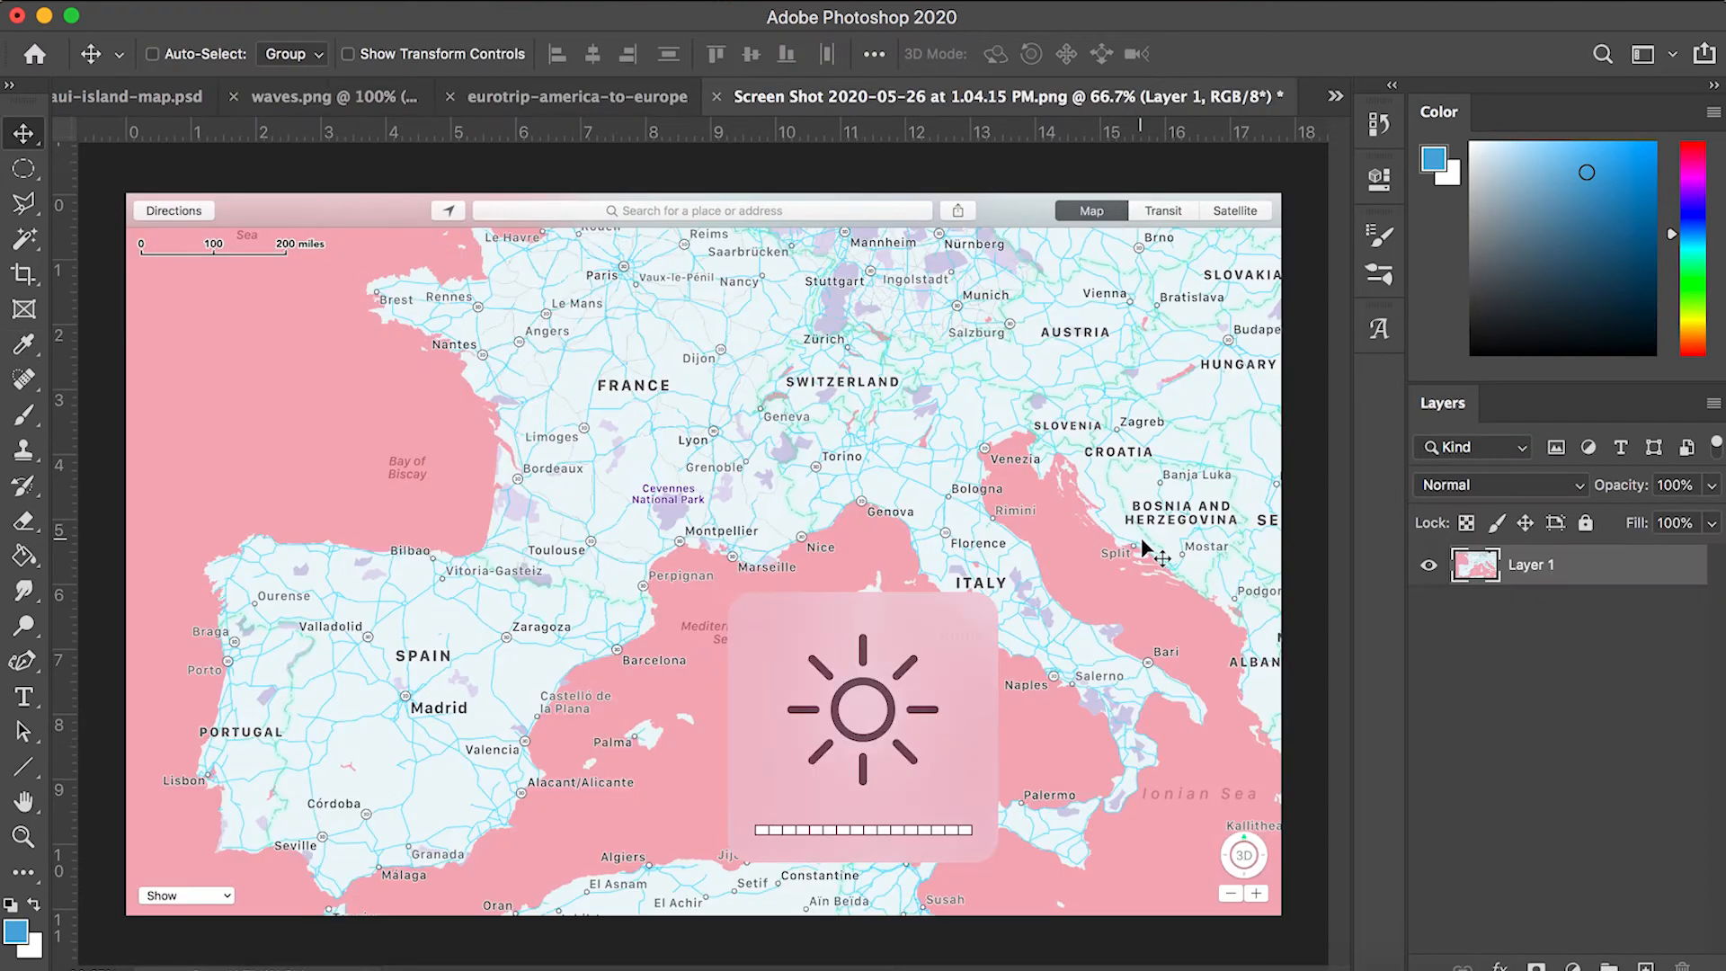
Copy the Waves layer from eurotrip-america-to-europe onto the Europe map, placing it over the sea.
left_click(589, 94)
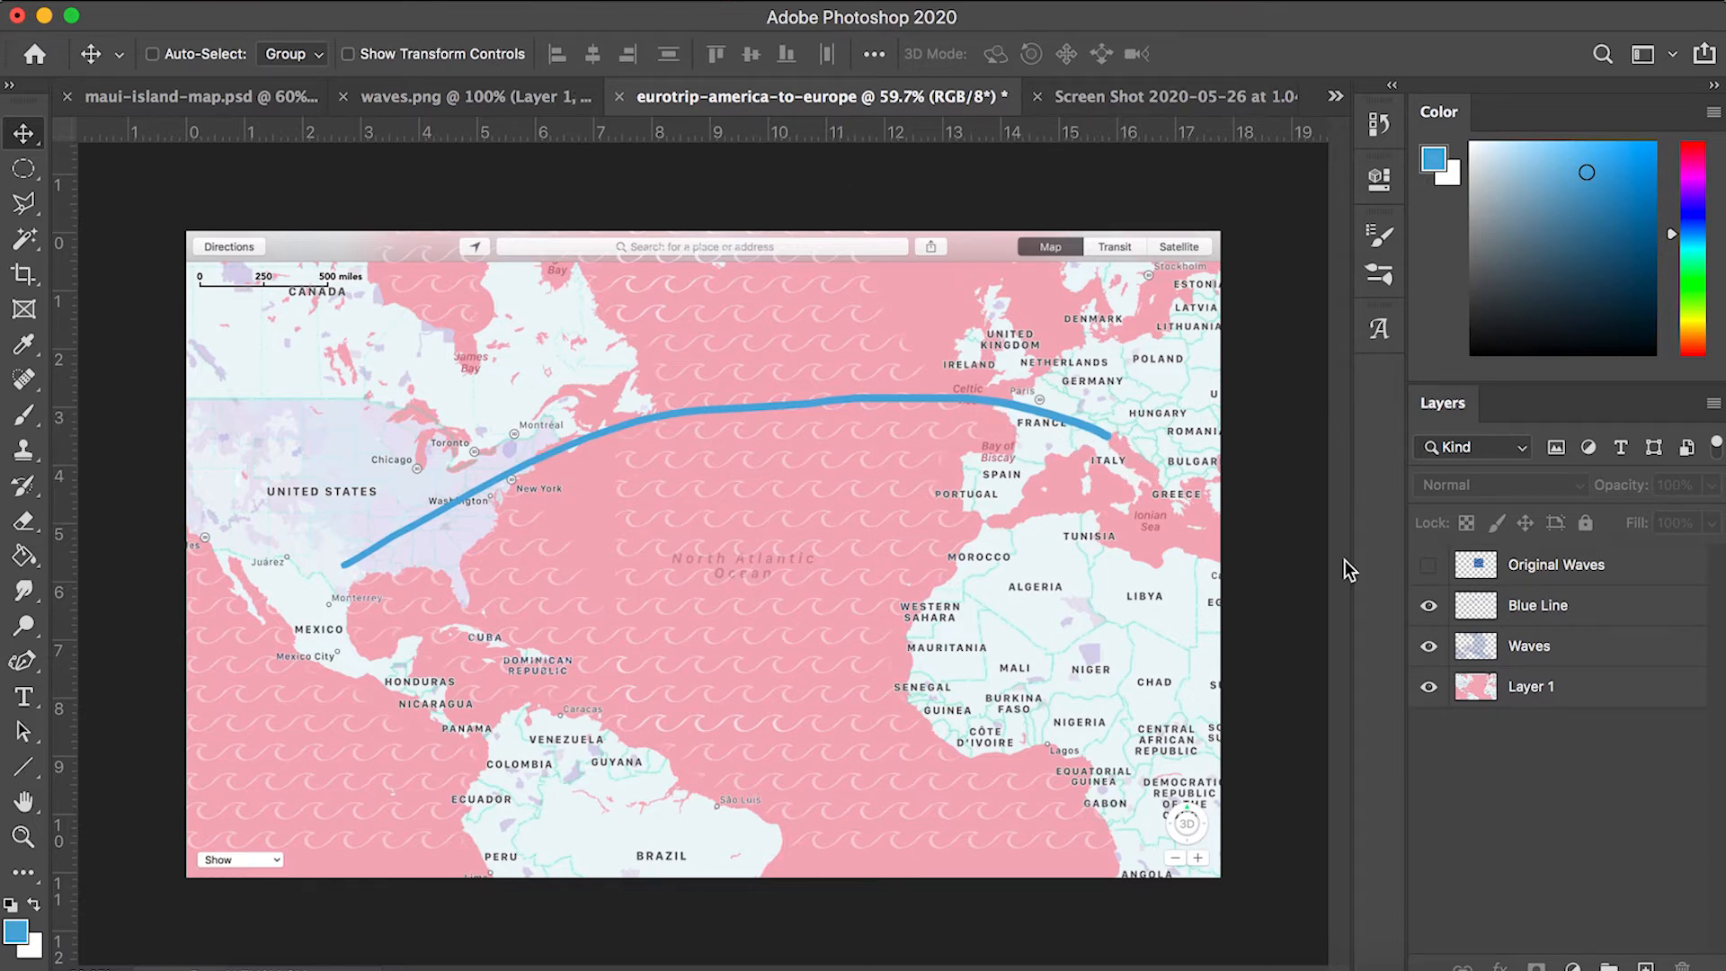
left_click(1542, 649)
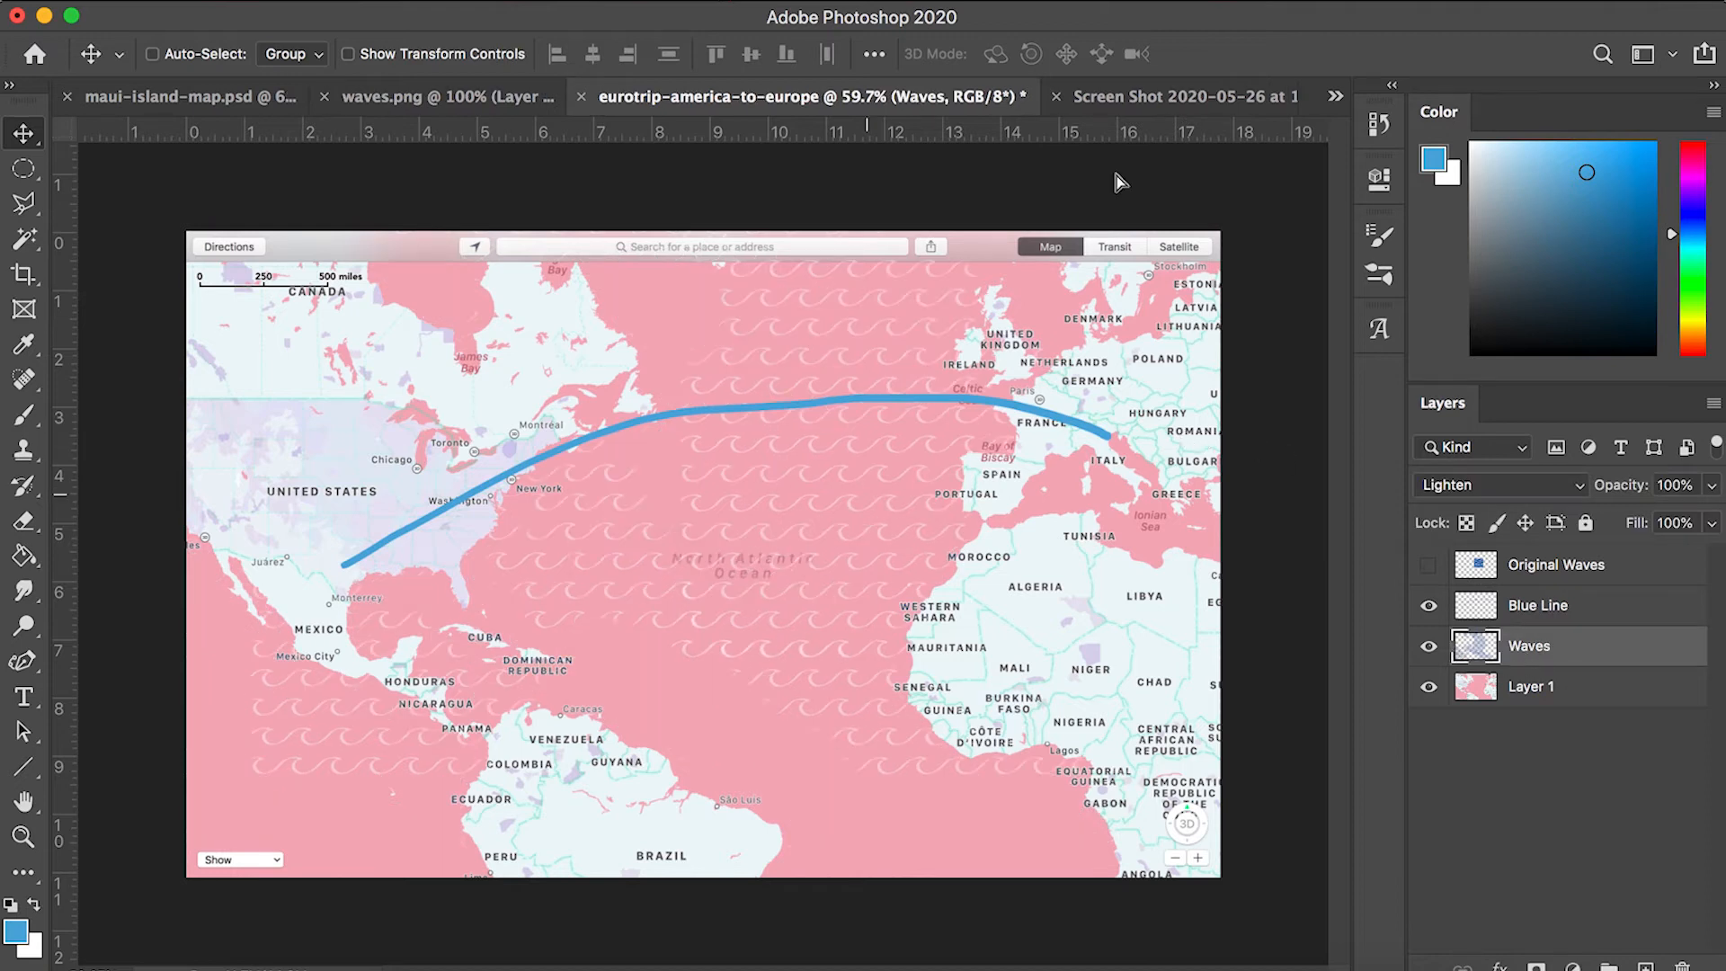
left_click(1164, 97)
left_click_drag(703, 369, 505, 470)
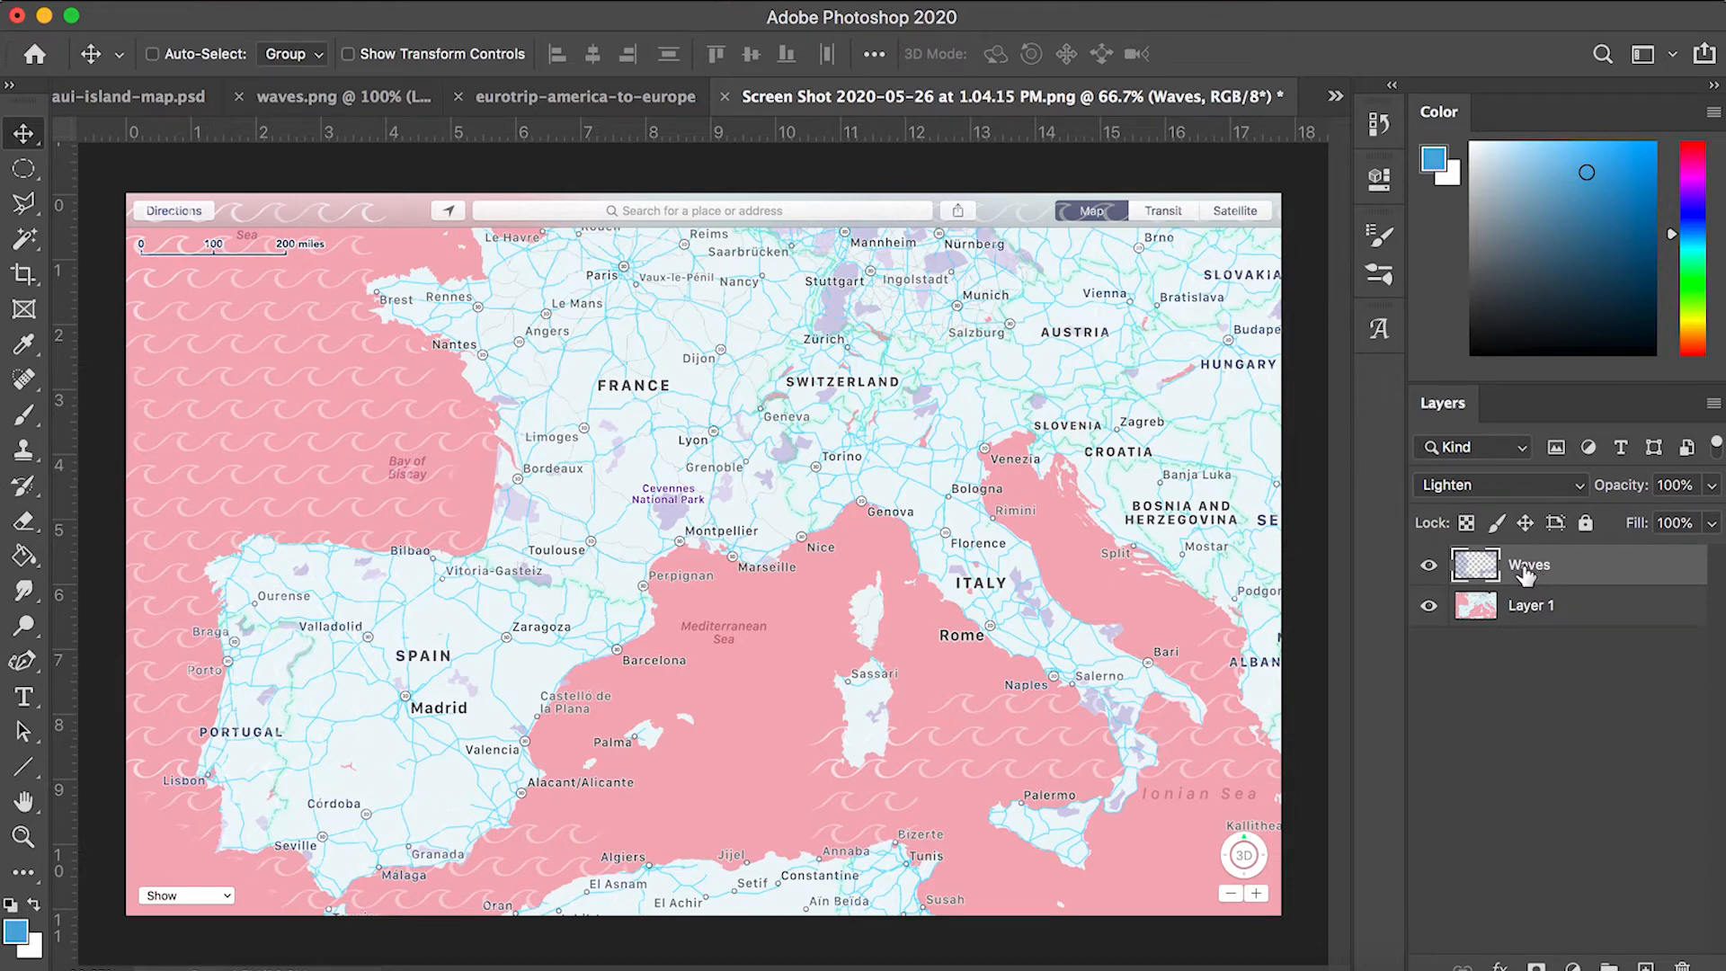
Duplicate the Waves layer on the Europe map.
left_click_drag(1525, 575, 1645, 966)
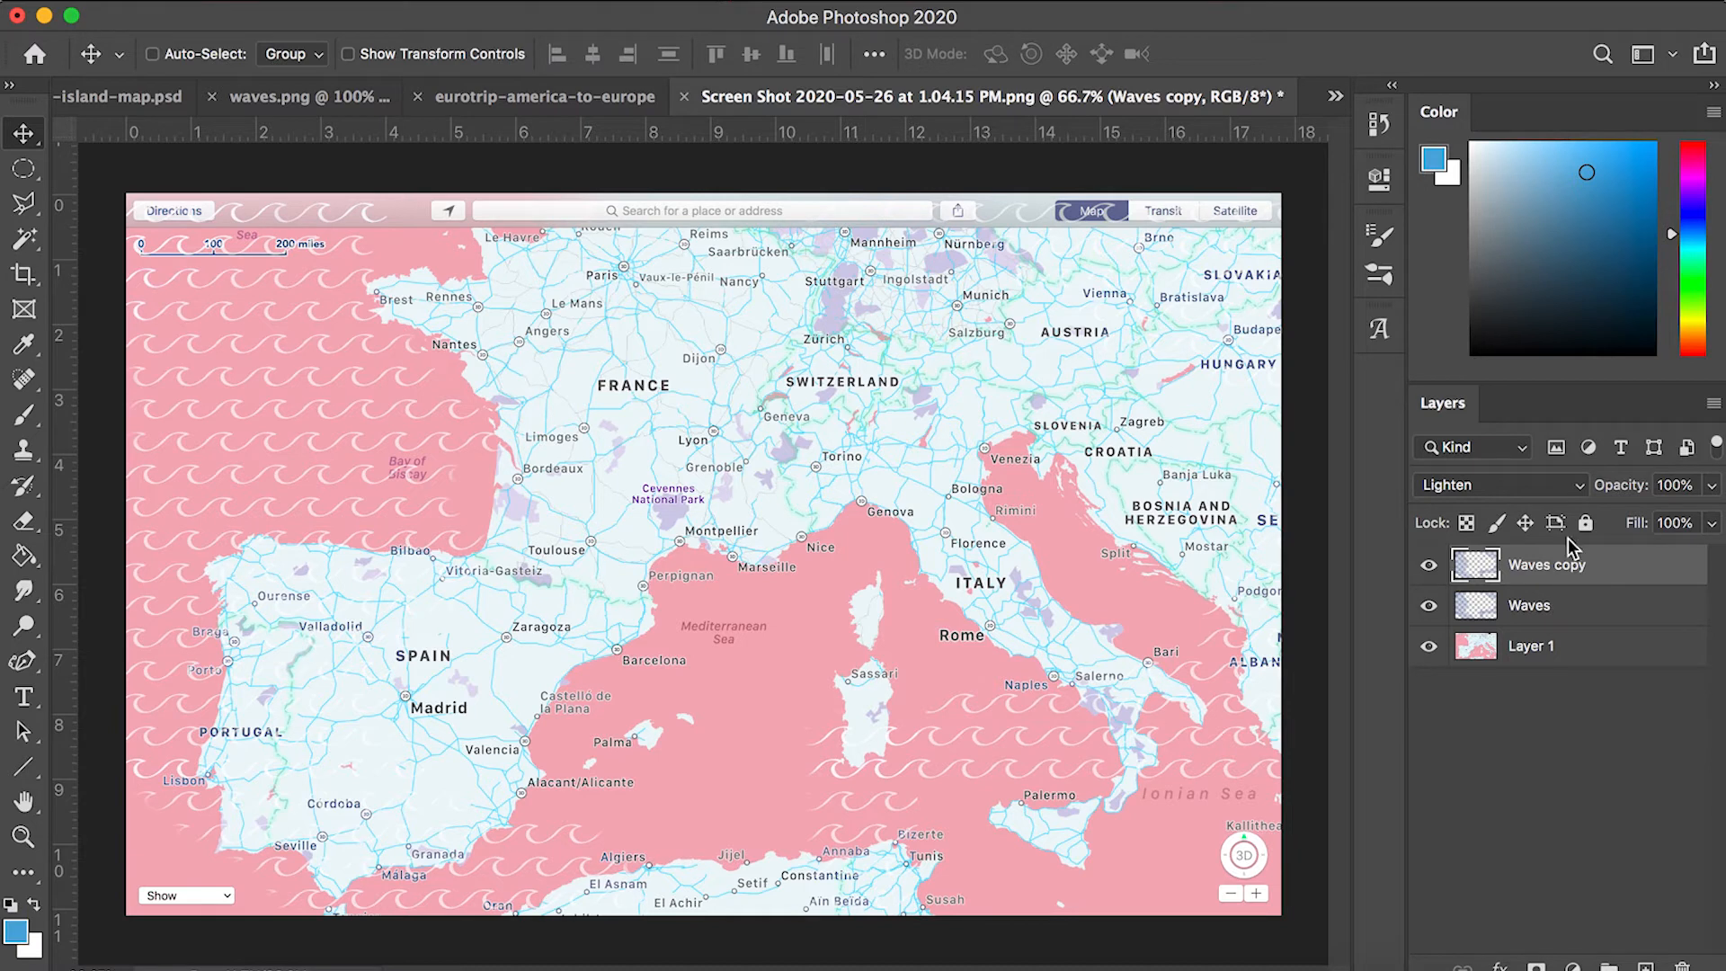
left_click(1534, 609, "shift")
right_click(1534, 608)
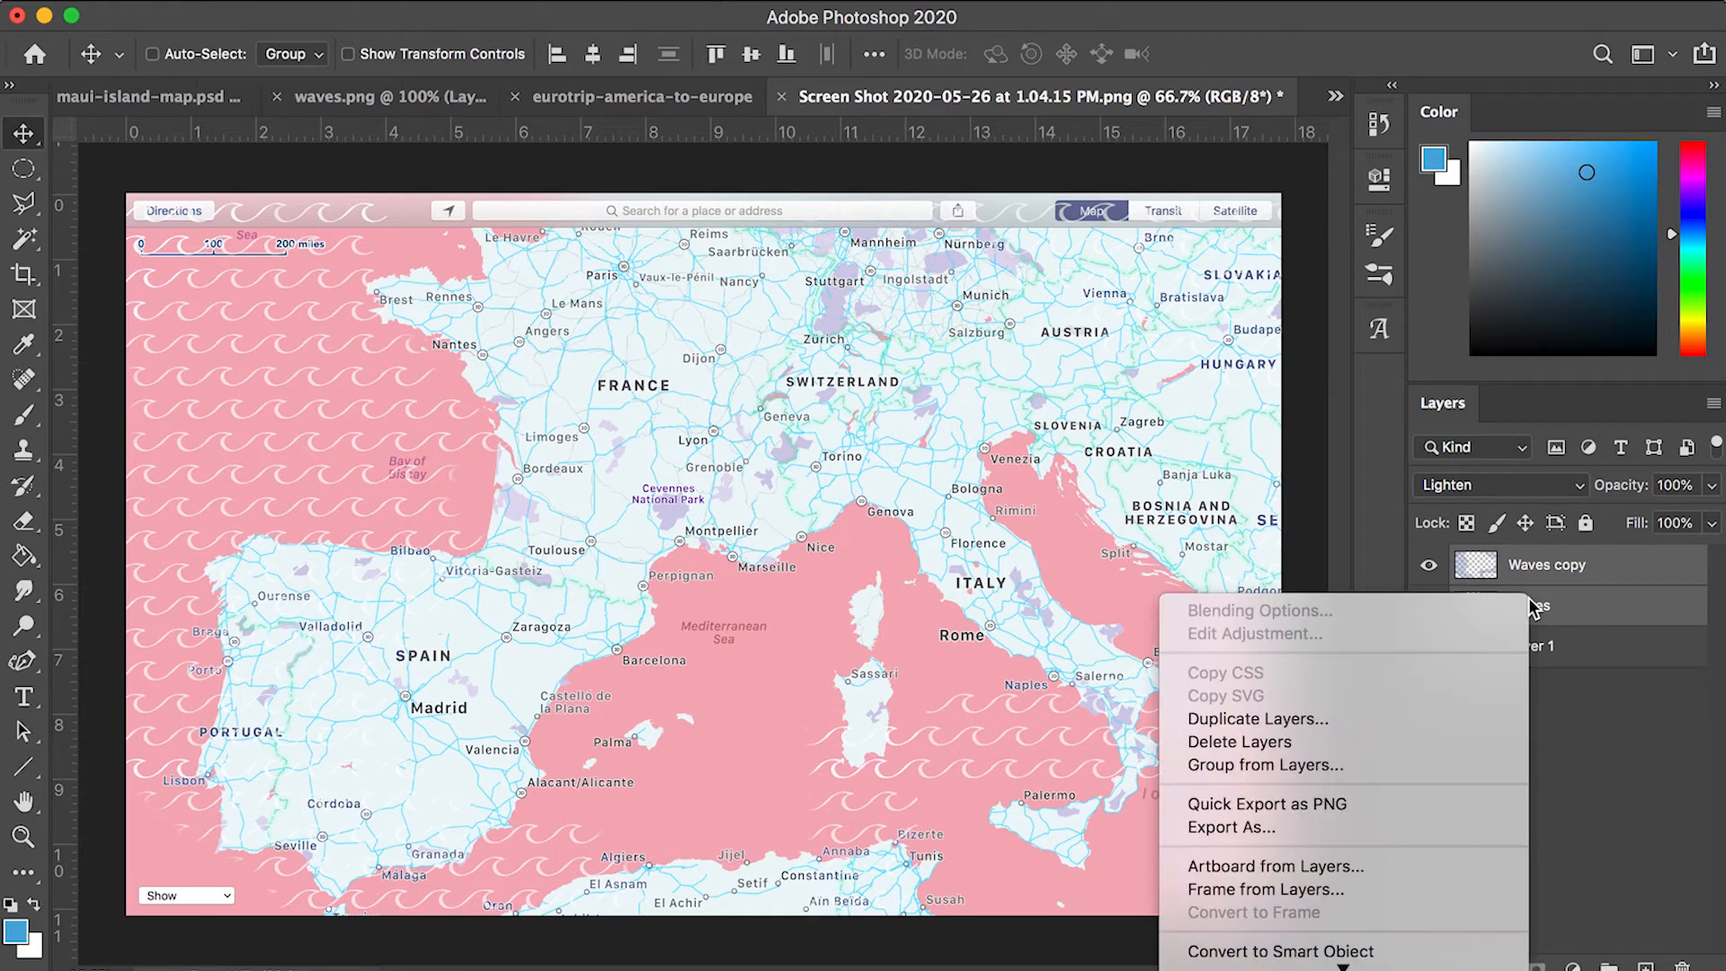
left_click(1565, 593)
left_click(1558, 770)
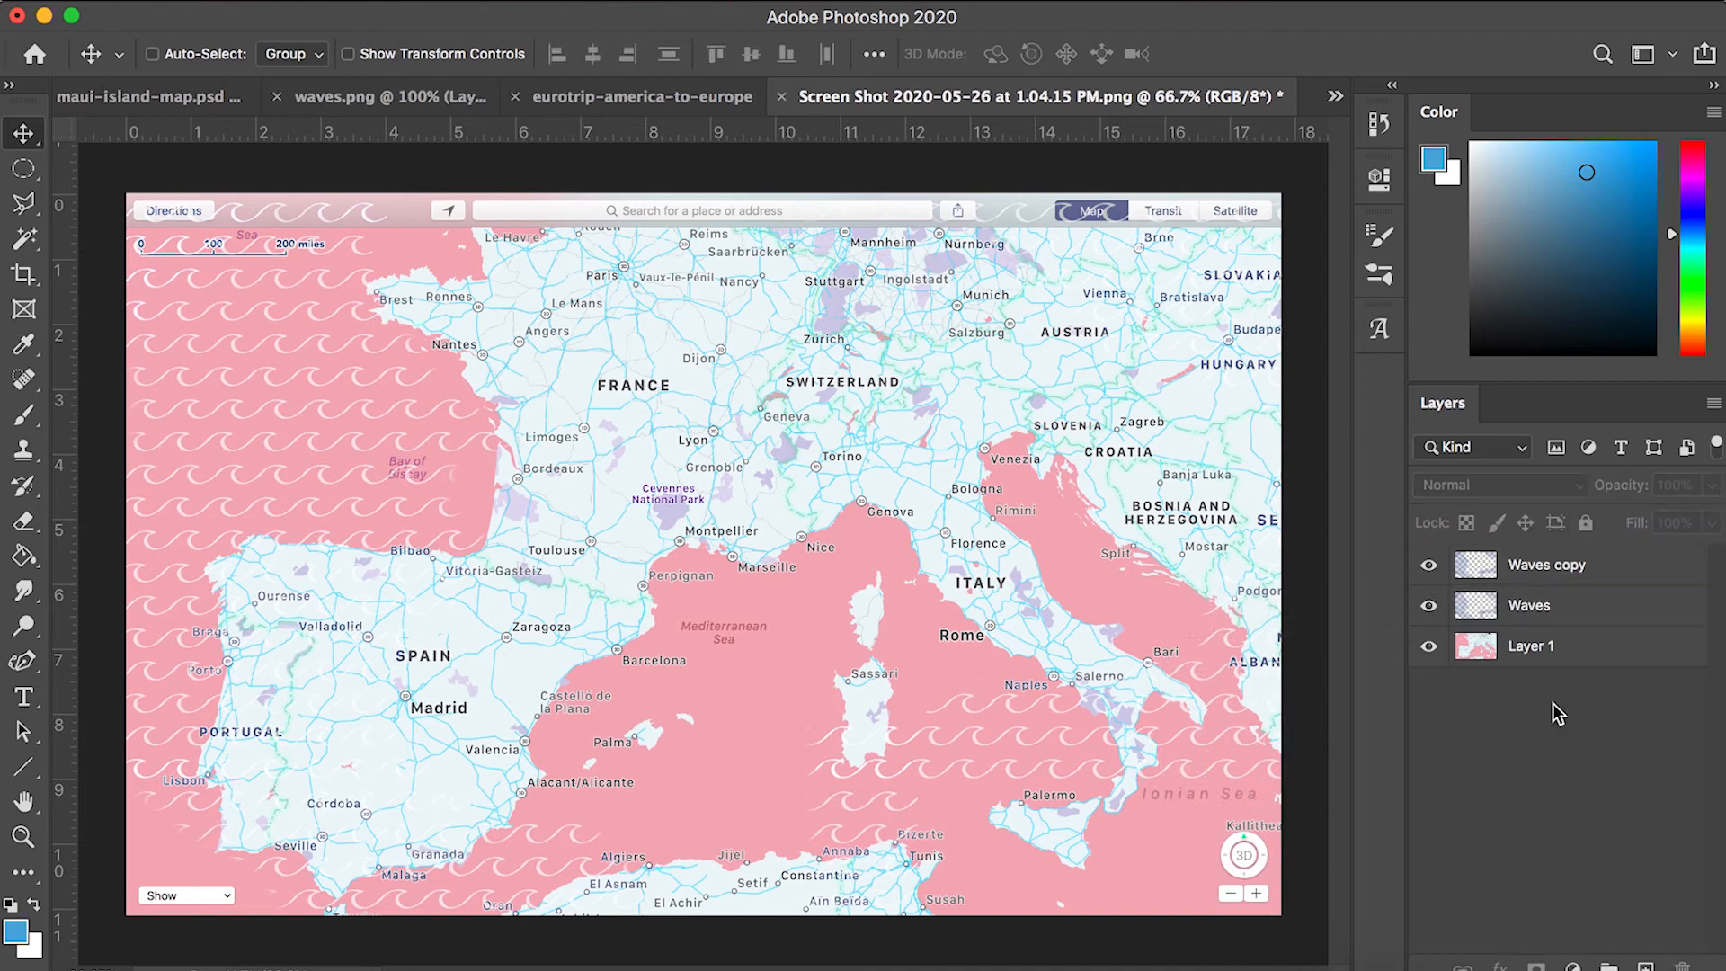
Move the original Waves layer so its pattern covers the Mediterranean Sea around Corsica and Sardinia.
left_click(1543, 626)
left_click_drag(791, 508, 1113, 704)
left_click_drag(904, 728, 809, 624)
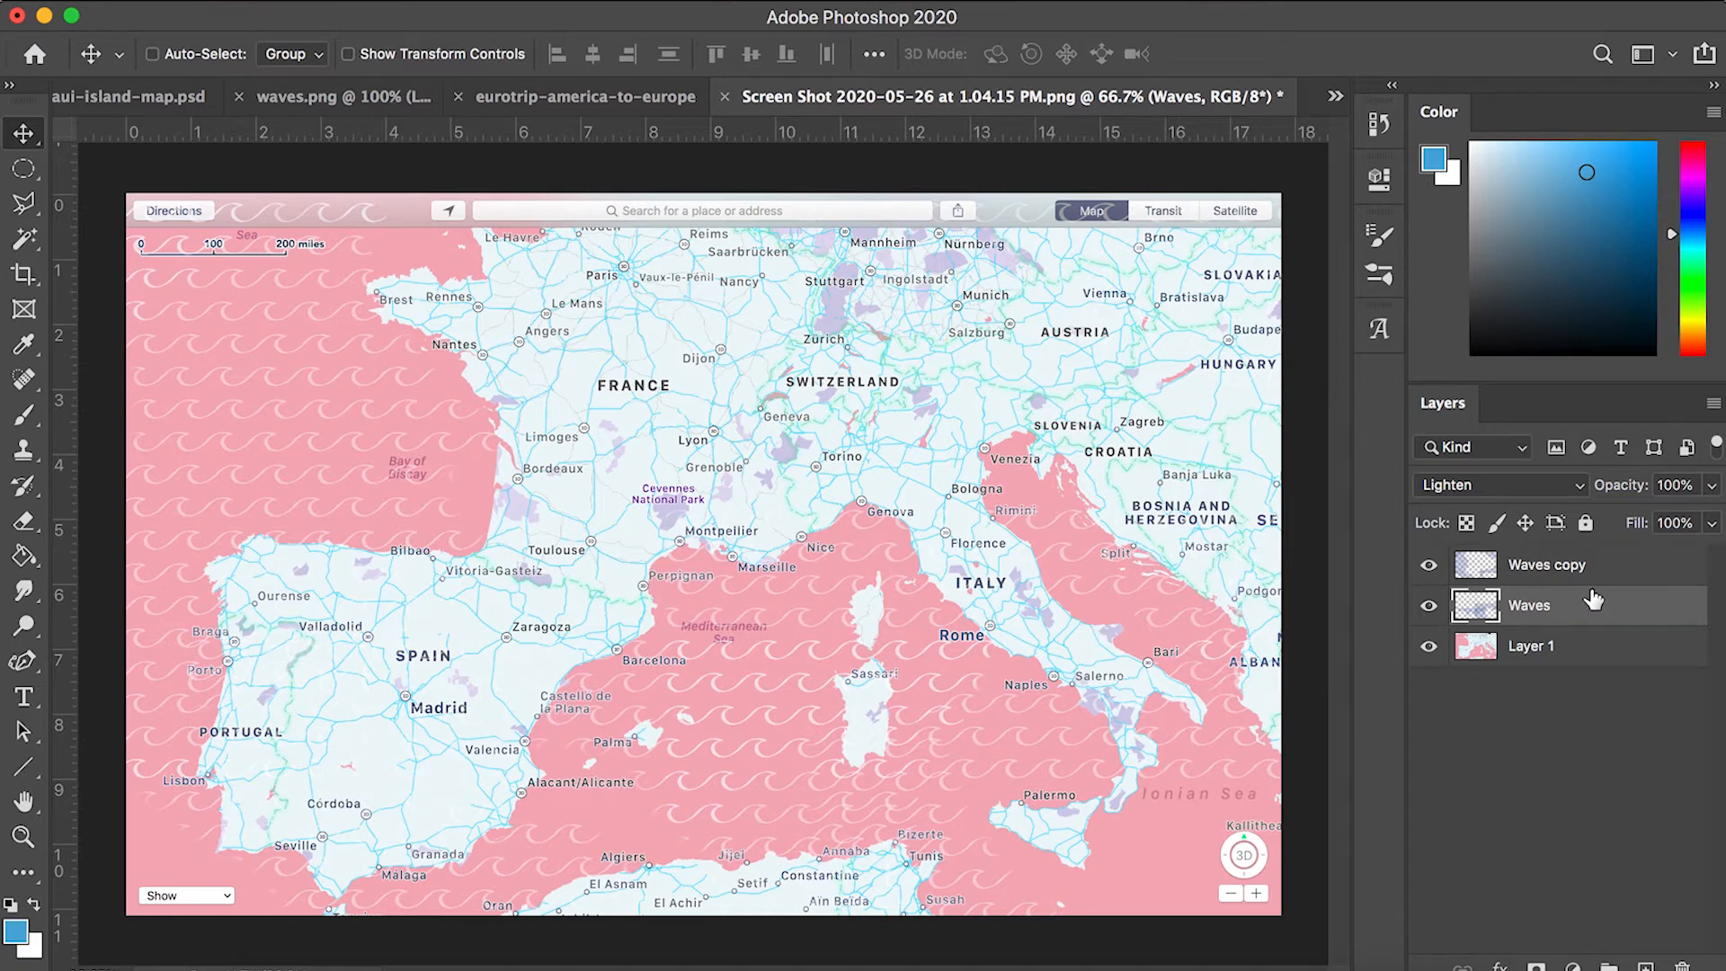
Merge the Waves and Waves copy layers and set the merged layer's blending mode to Lighten.
left_click(1540, 569, "shift")
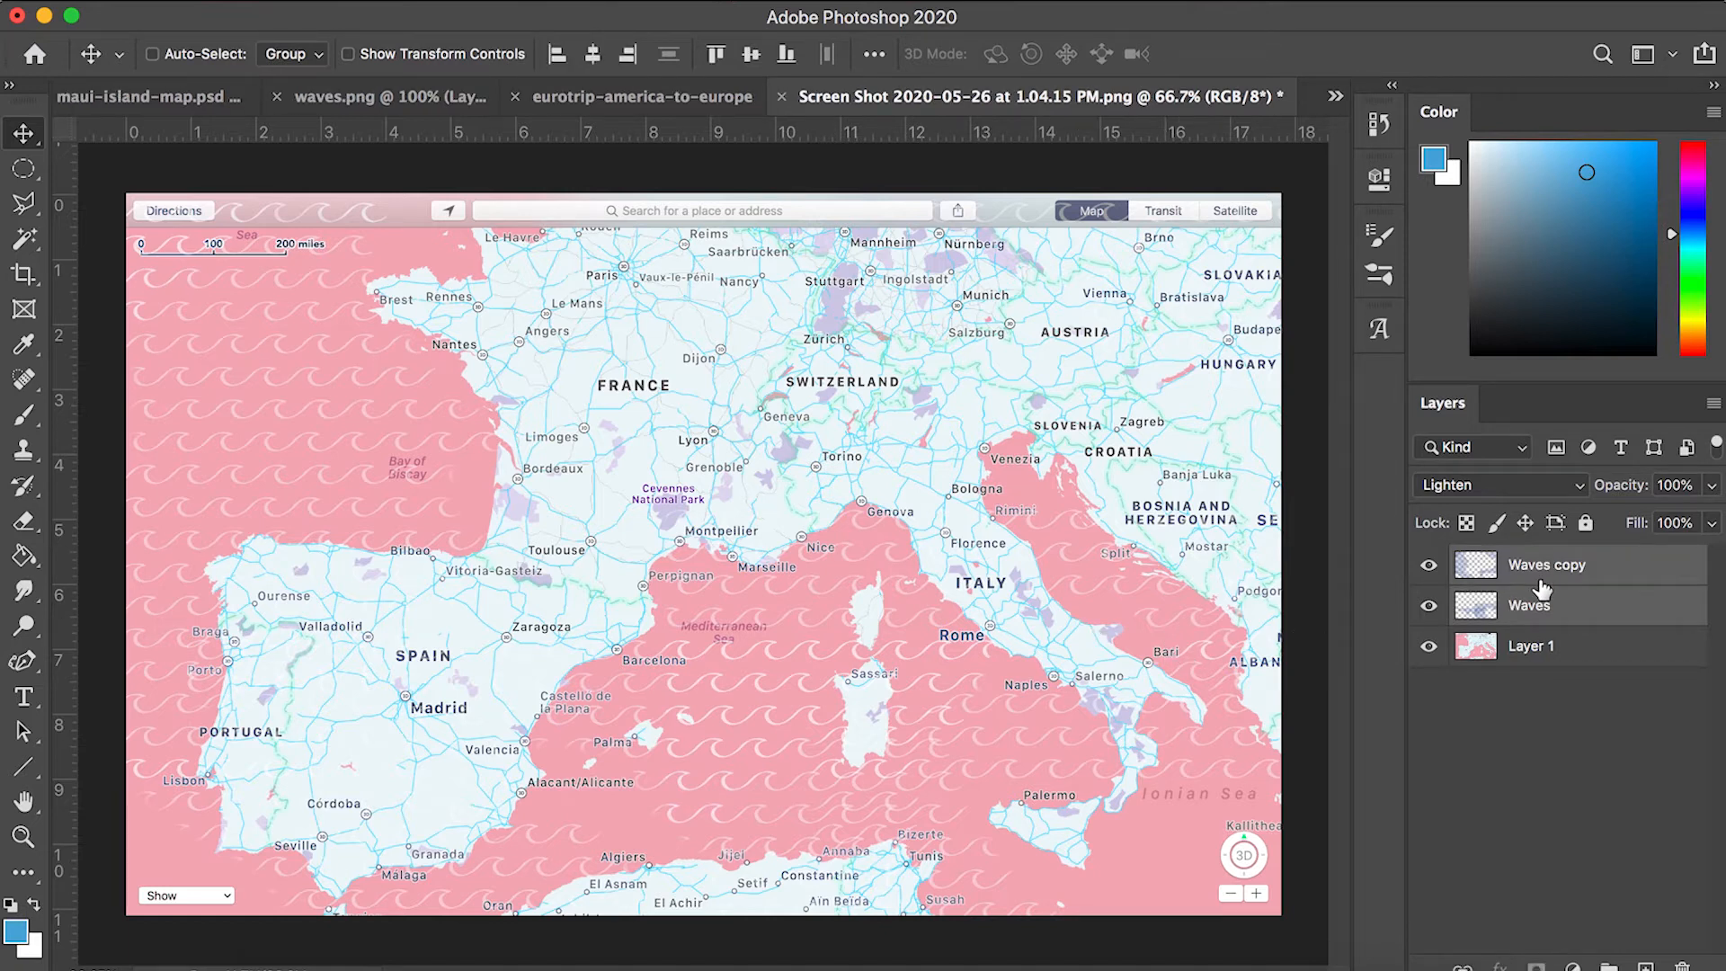
right_click(1540, 587)
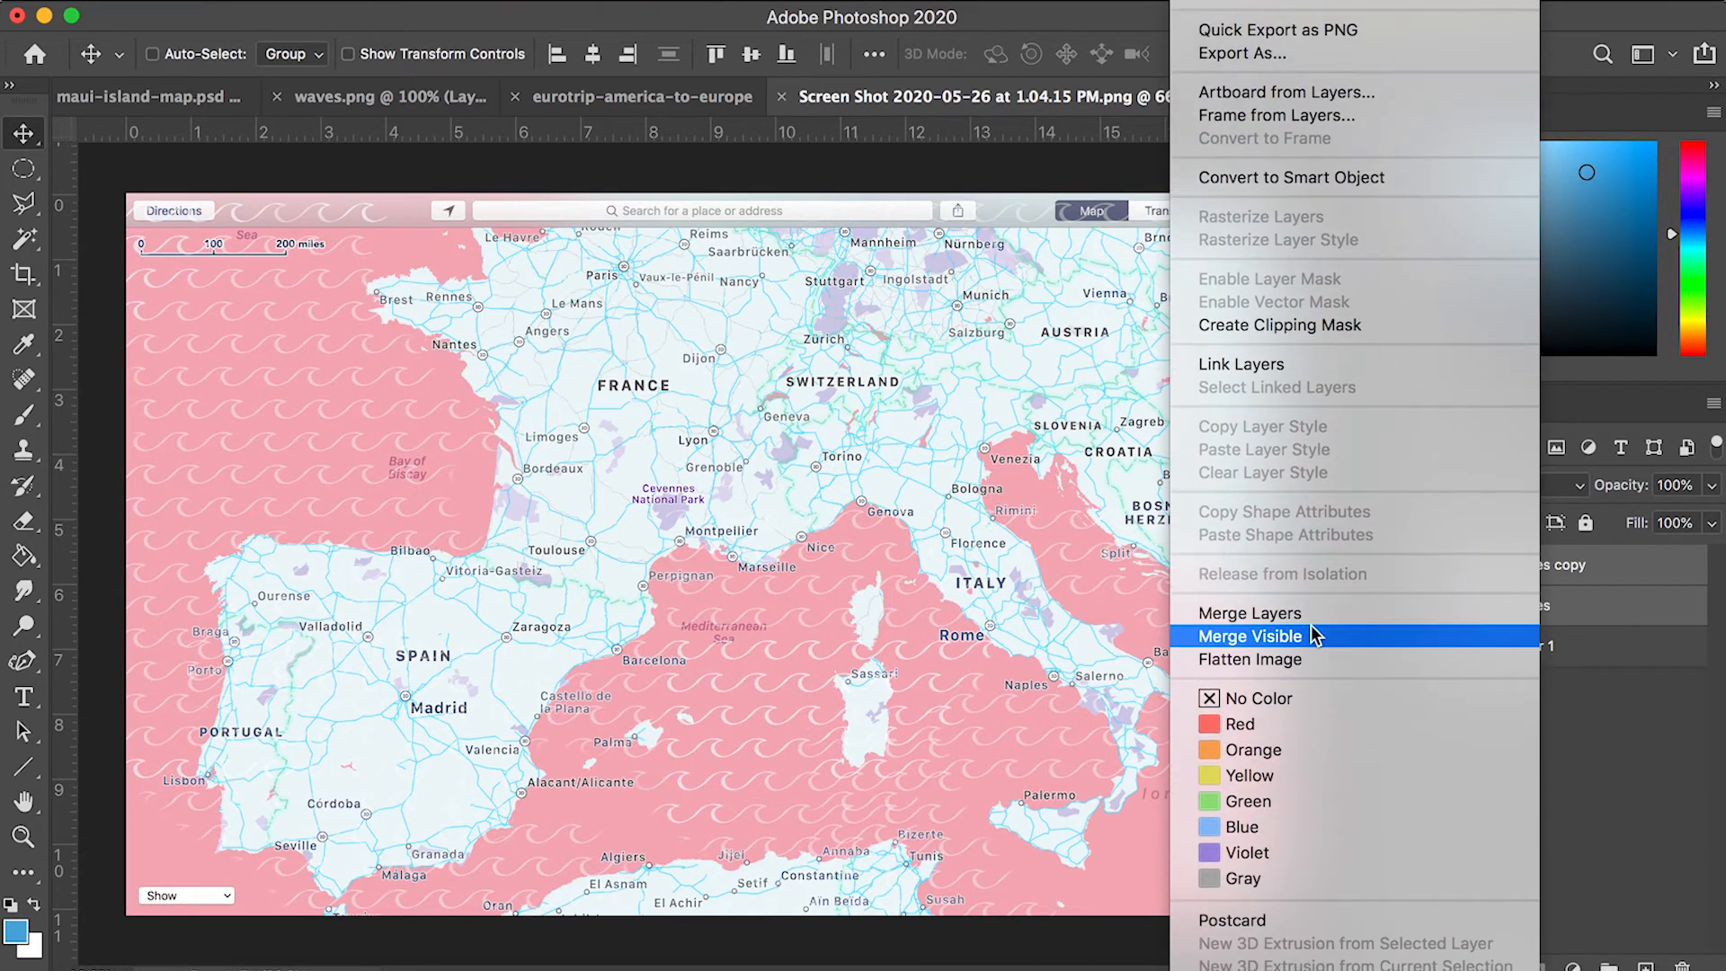
left_click(1307, 612)
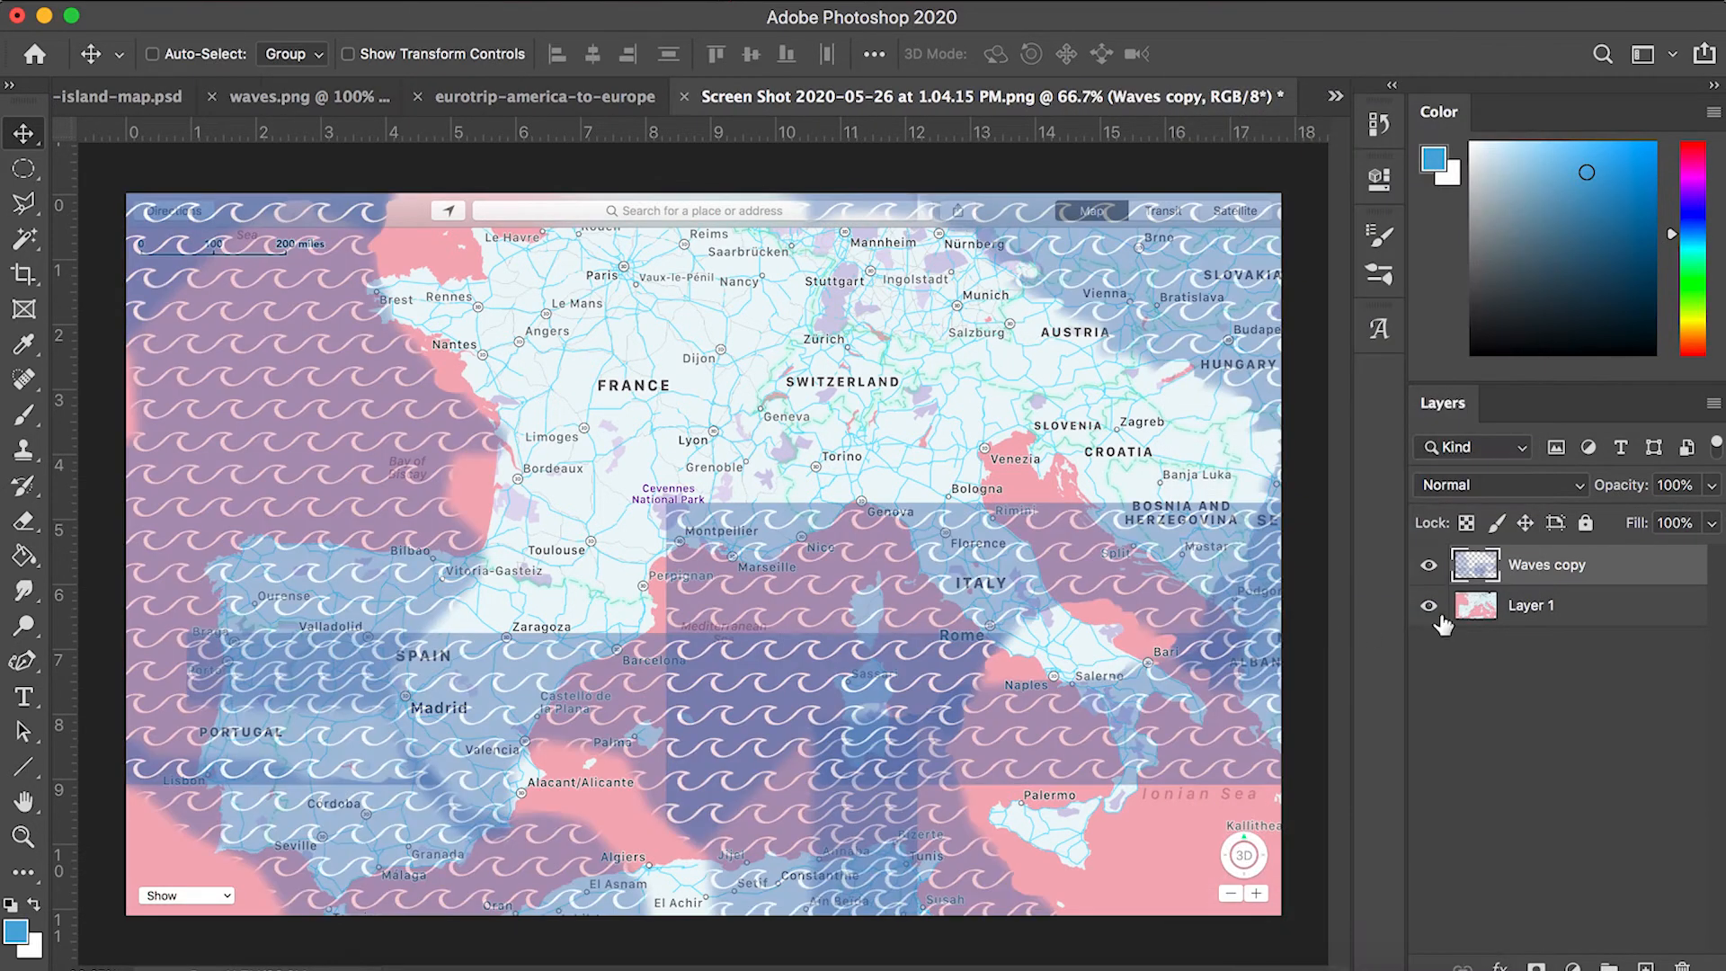
left_click(1449, 486)
left_click(1463, 665)
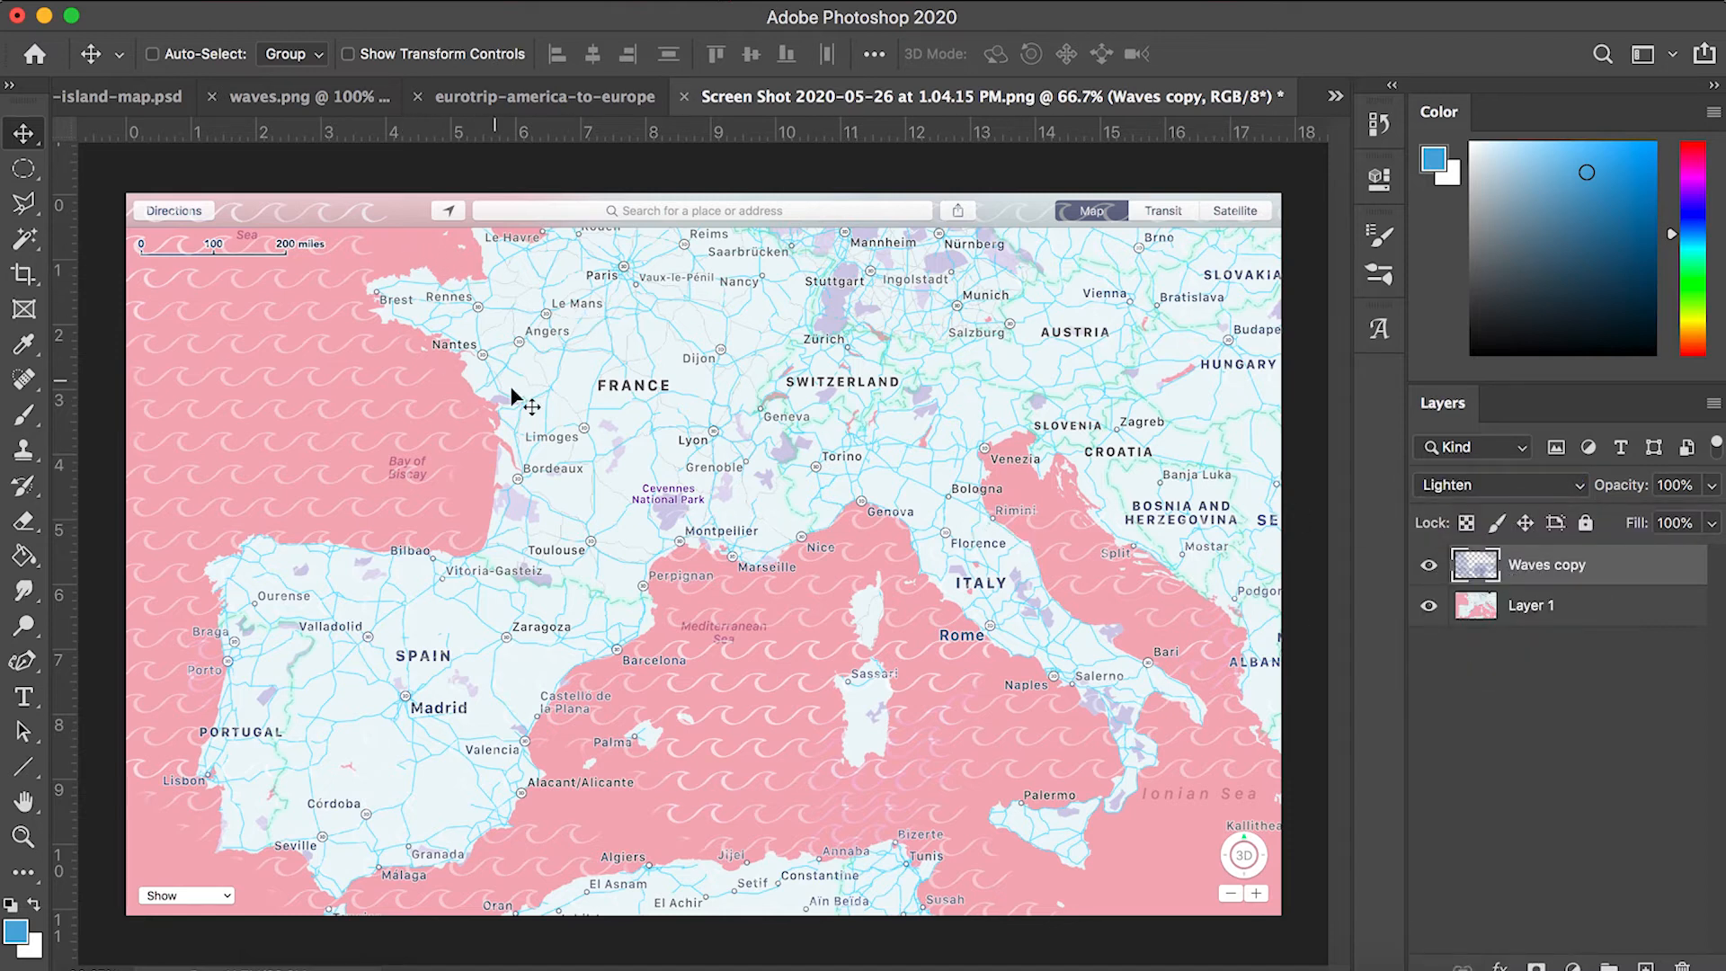
Outline the European mainland and Sicily along the coast with the Polygonal Lasso, delete the waves inside, and deselect.
left_click(24, 204)
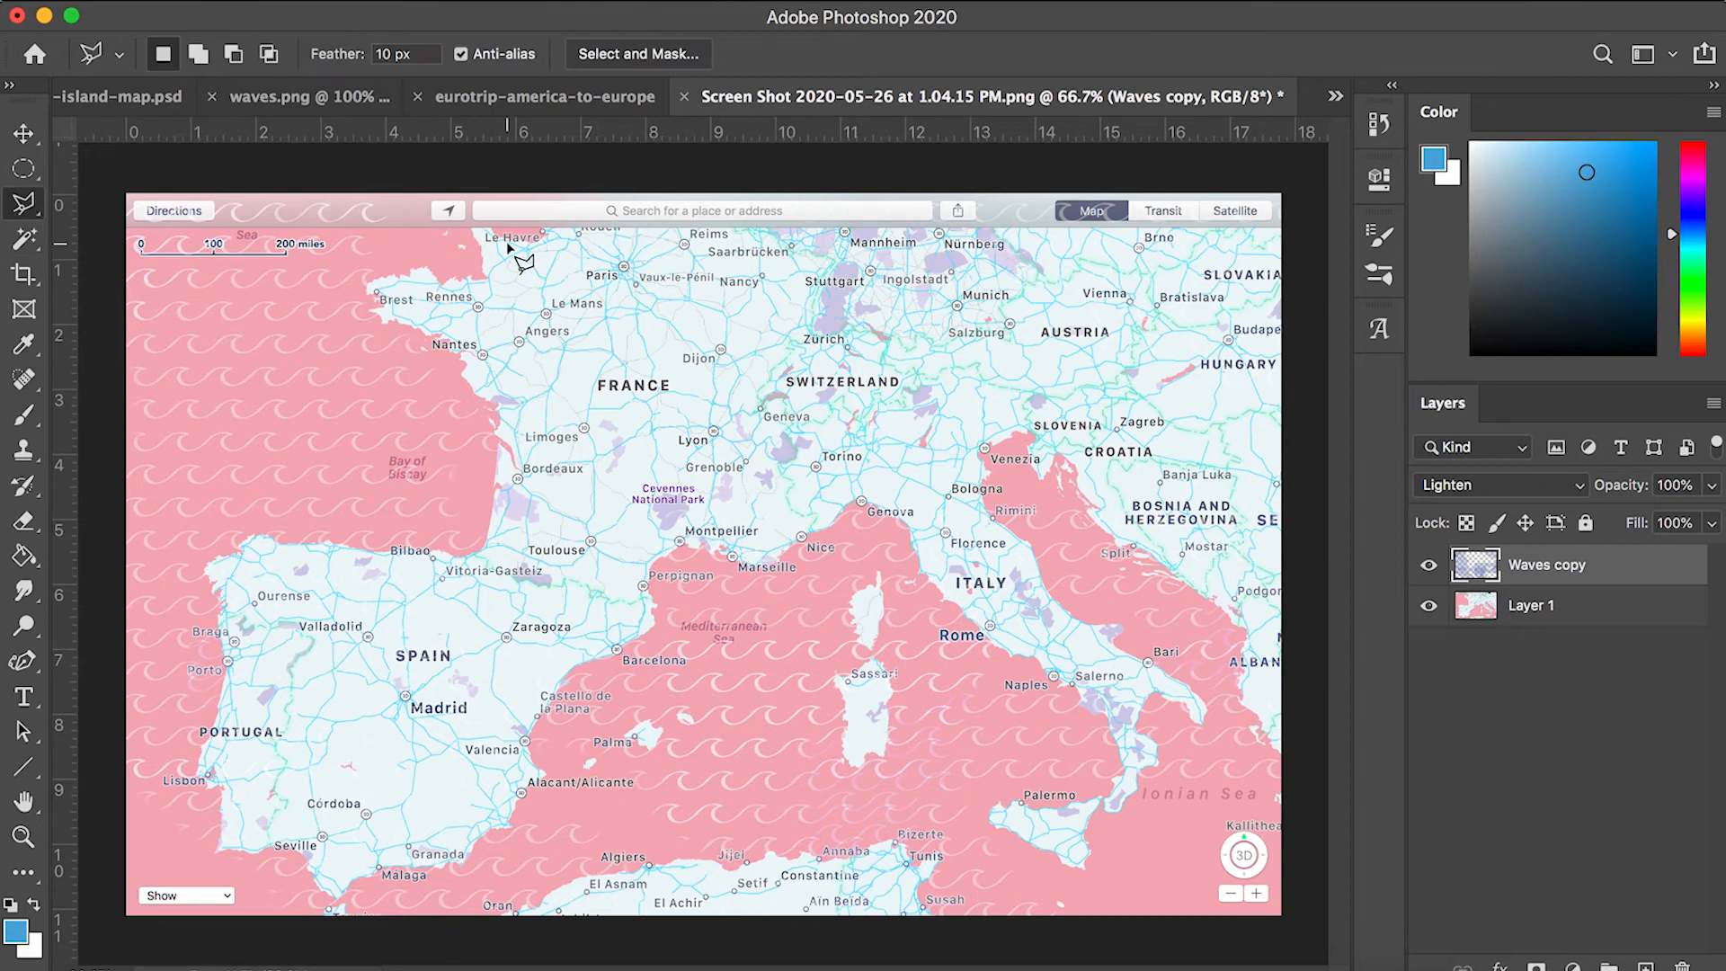
right_click(25, 214)
left_click(120, 227)
left_click(466, 220)
left_click(464, 254)
left_click(409, 258)
left_click(334, 269)
left_click(383, 304)
left_click(393, 344)
left_click(493, 421)
left_click(497, 469)
left_click(492, 568)
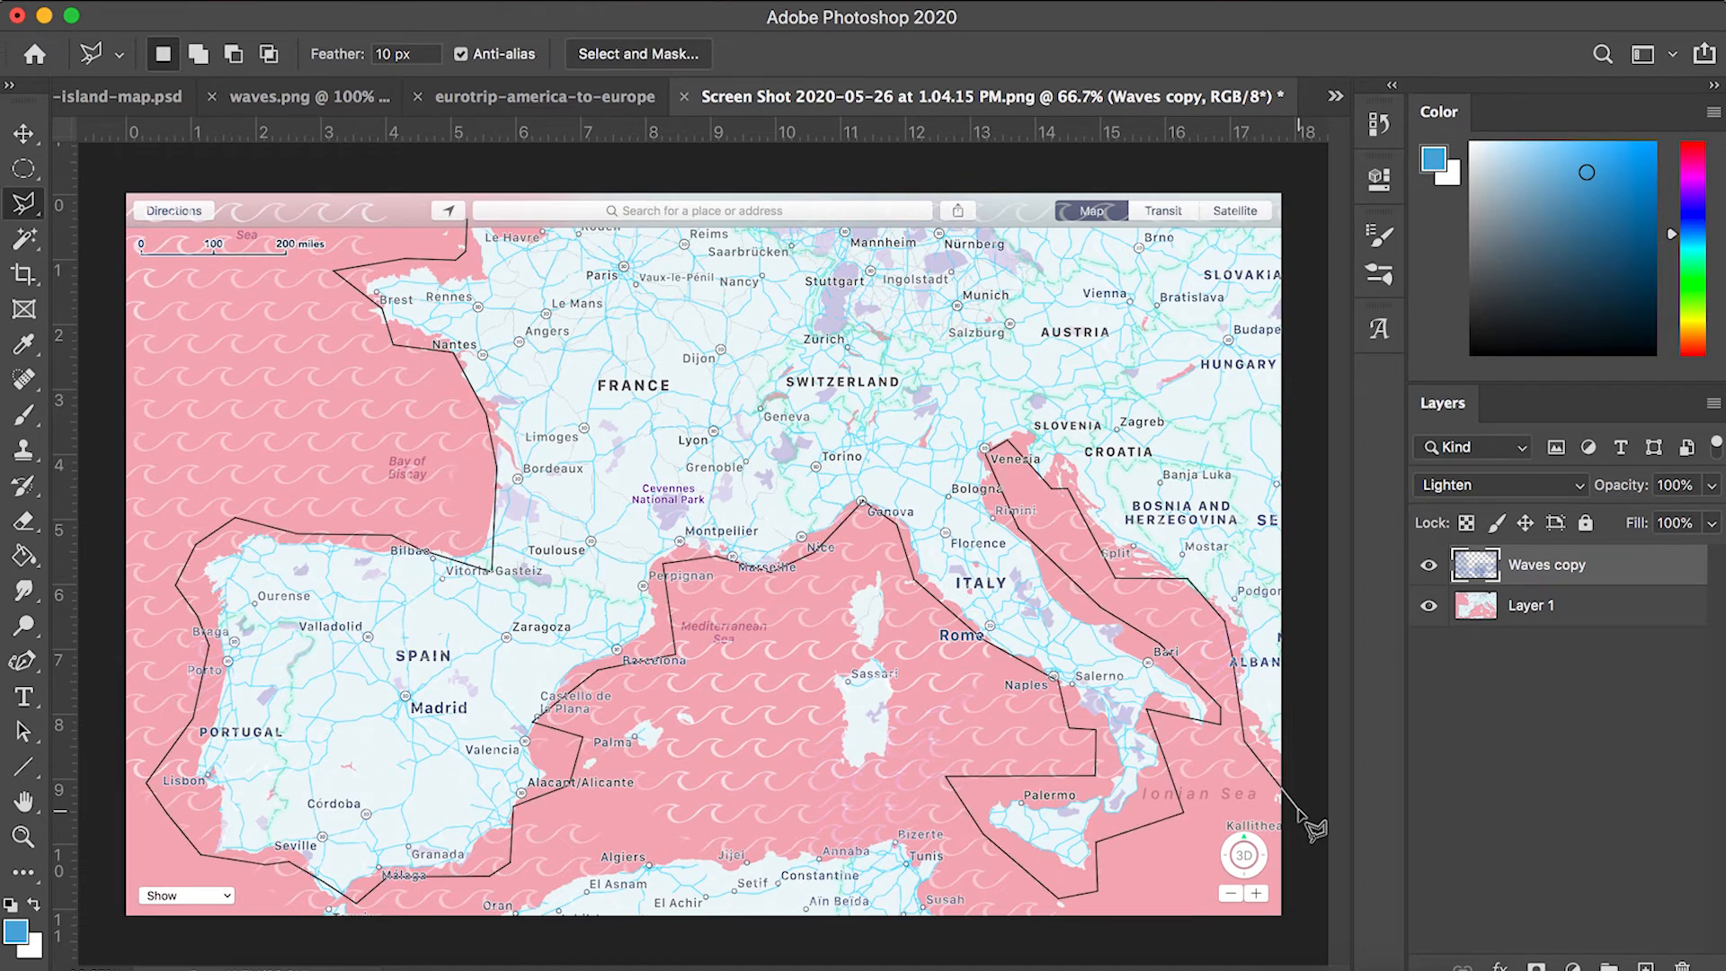
left_click(1298, 806)
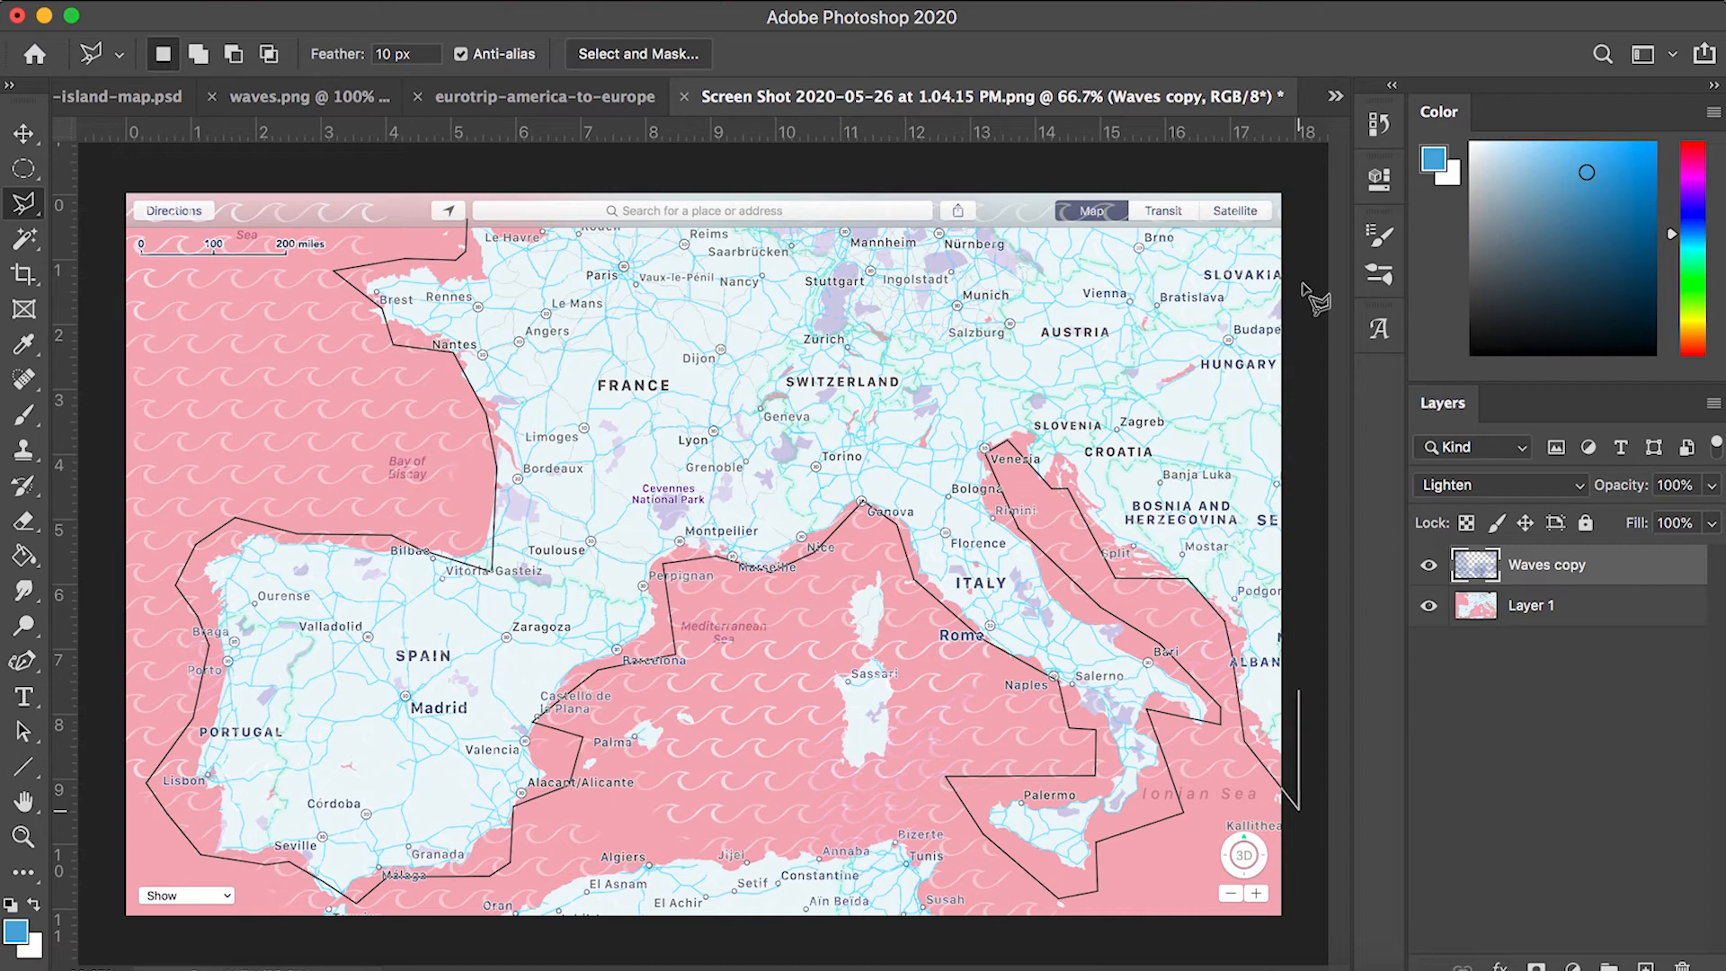
left_click(1295, 177)
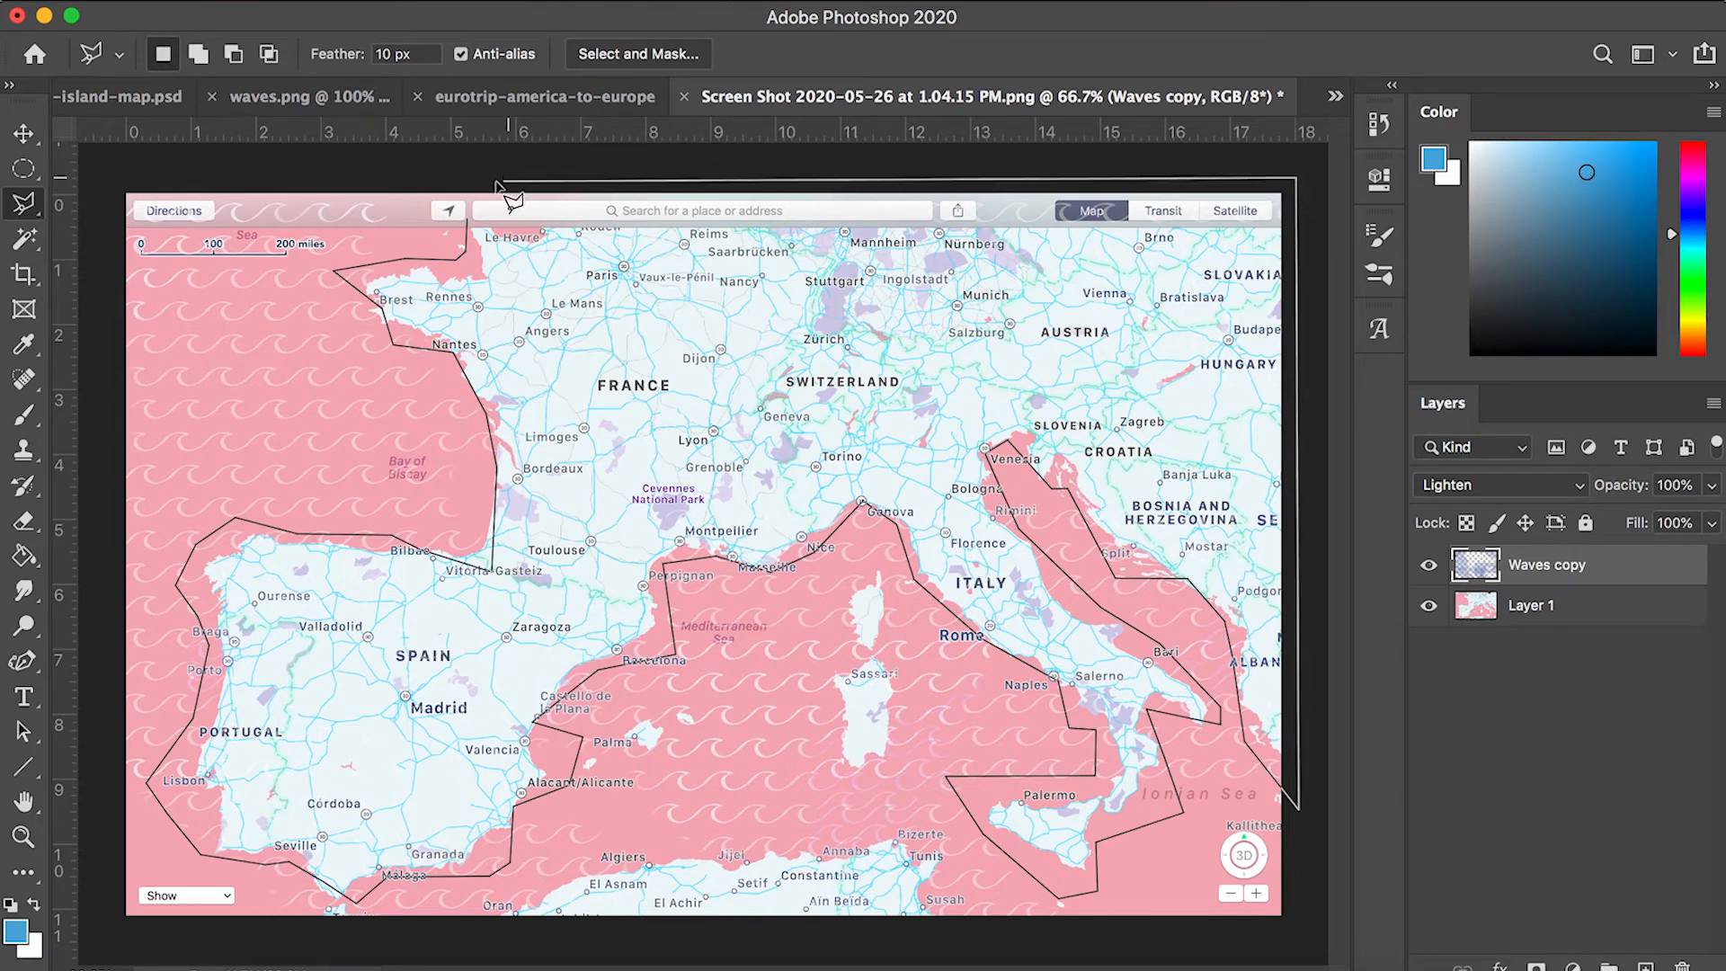
left_click(468, 219)
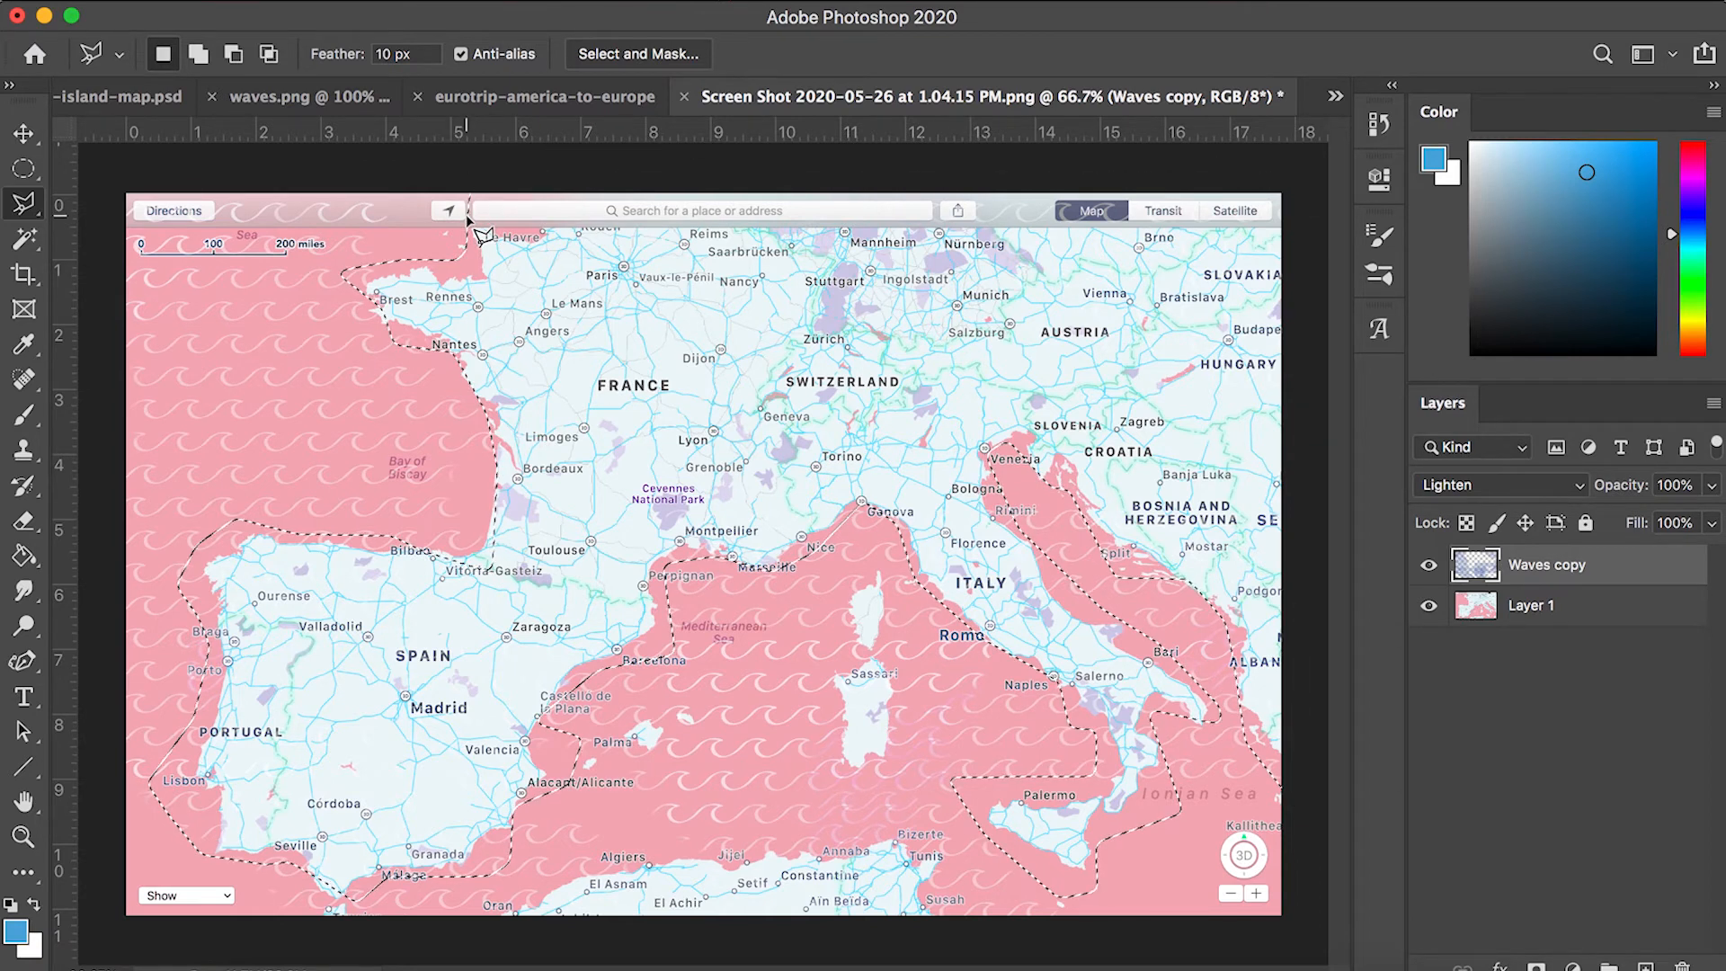
right_click(693, 314)
left_click(697, 319)
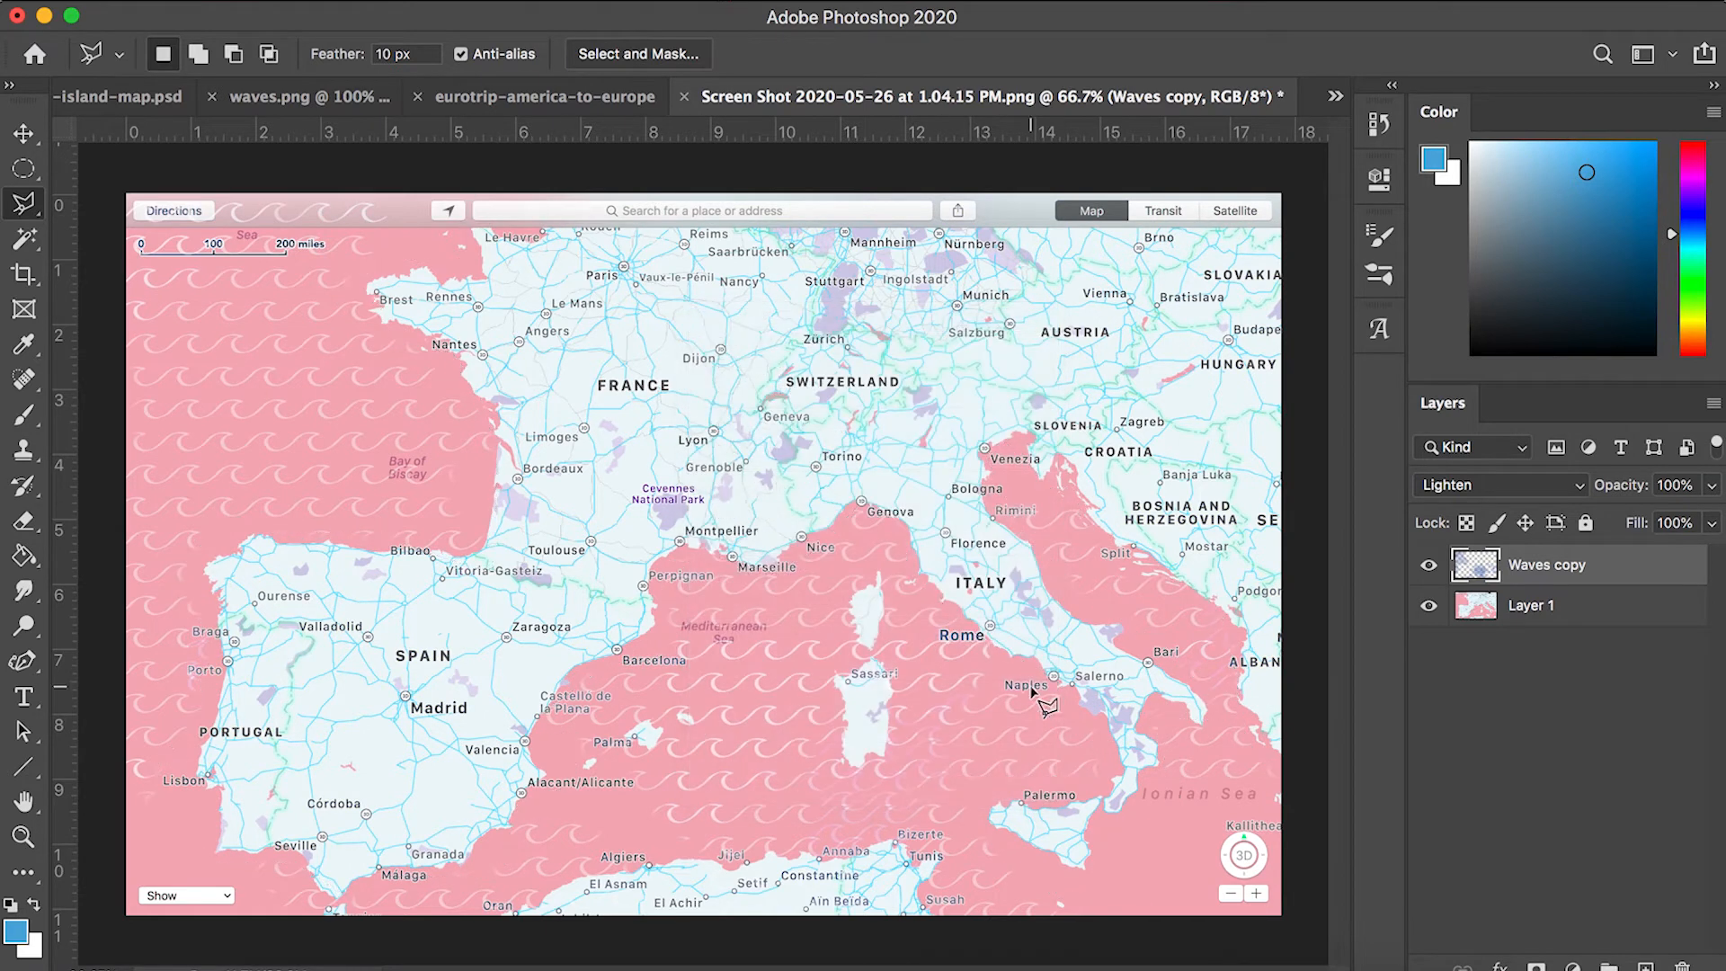
Outline Corsica and Sardinia with the Polygonal Lasso and delete the waves covering both islands.
left_click(869, 651)
left_click(836, 664)
left_click(836, 761)
left_click(844, 770)
left_click(885, 771)
left_click(897, 731)
left_click(898, 653)
left_click(882, 651)
left_click(880, 558)
left_click(845, 597)
left_click(844, 626)
left_click(869, 652)
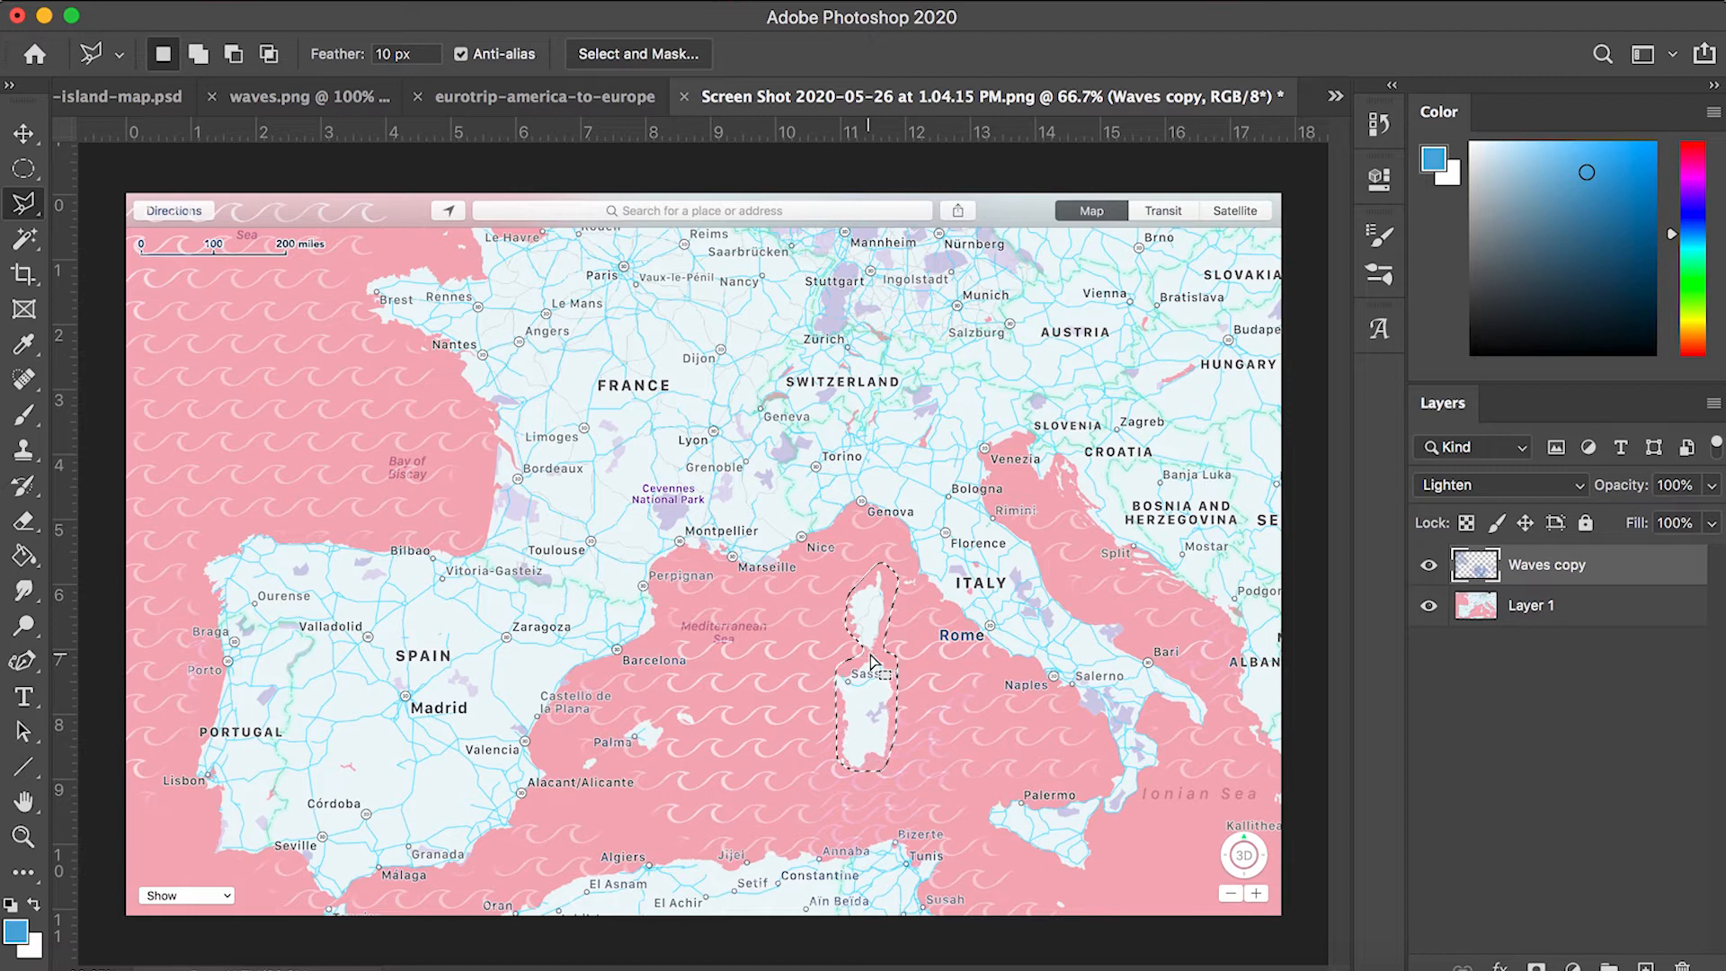
Outline the North African coast at the map's lower edge with the Polygonal Lasso, delete its waves, and deselect.
left_click(967, 927)
left_click(917, 822)
left_click(665, 830)
left_click(559, 845)
left_click(456, 930)
left_click(561, 918)
left_click(713, 940)
left_click(968, 929)
right_click(771, 715)
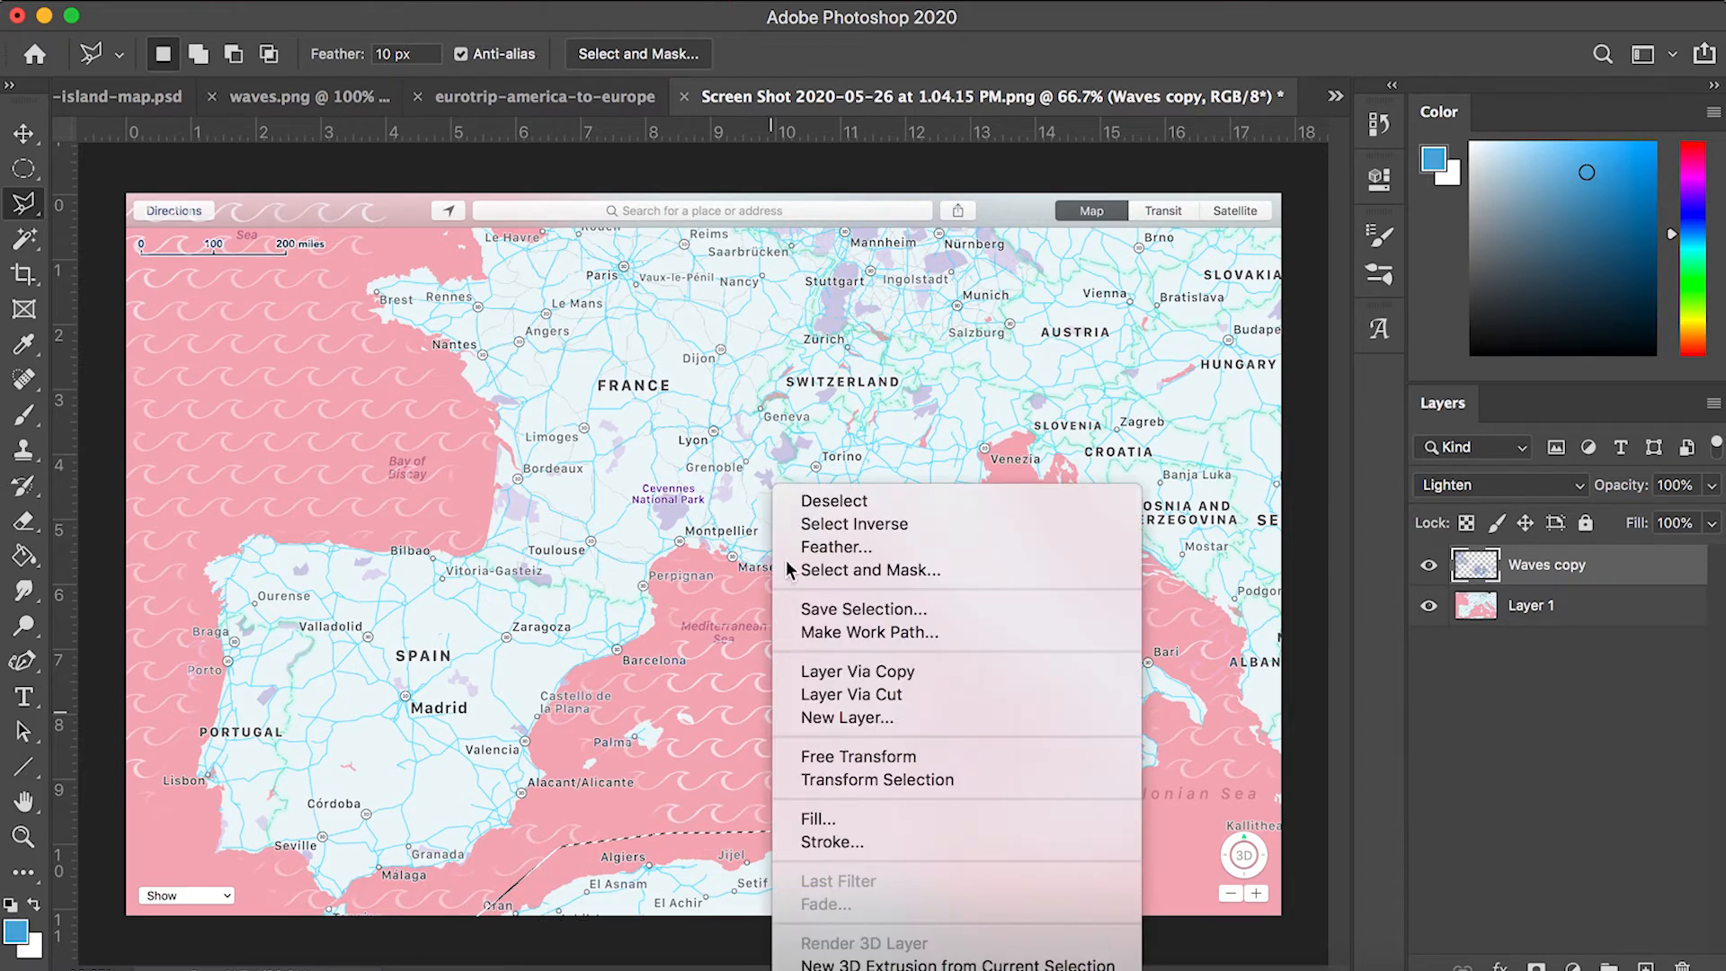
left_click(813, 497)
key("v")
scroll(243, 724, "down", 1)
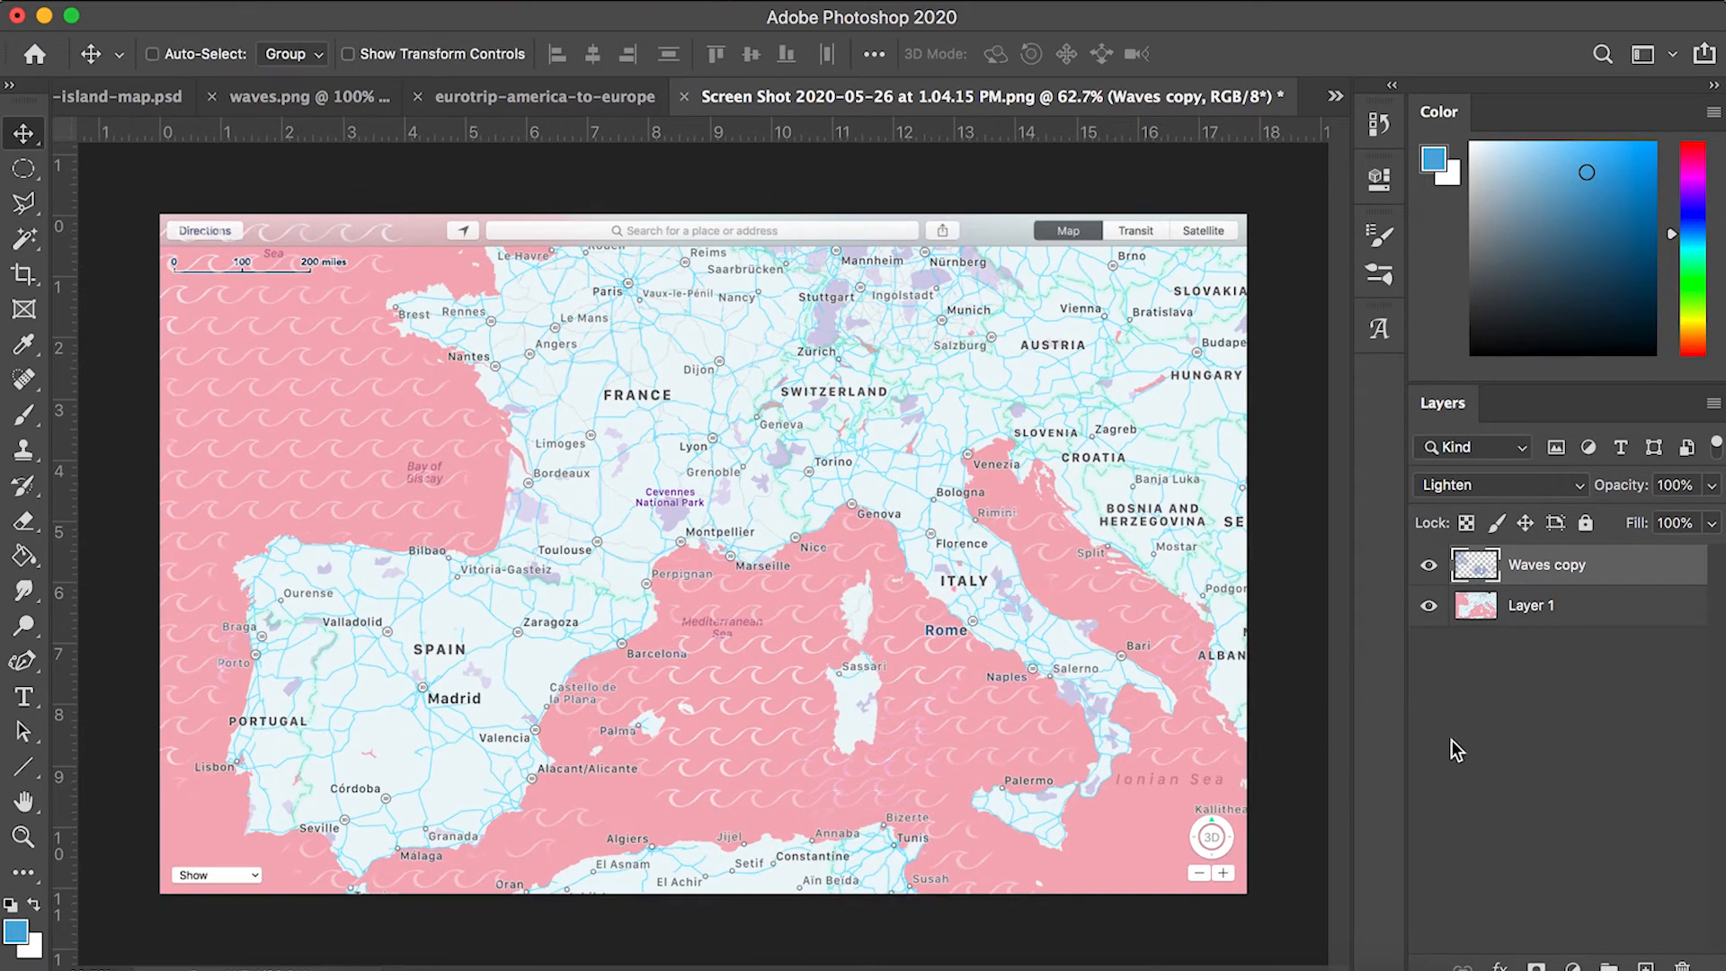
Add a new layer and paint a curved blue flight path from the Atlantic edge across France to Venezia.
left_click(1645, 964)
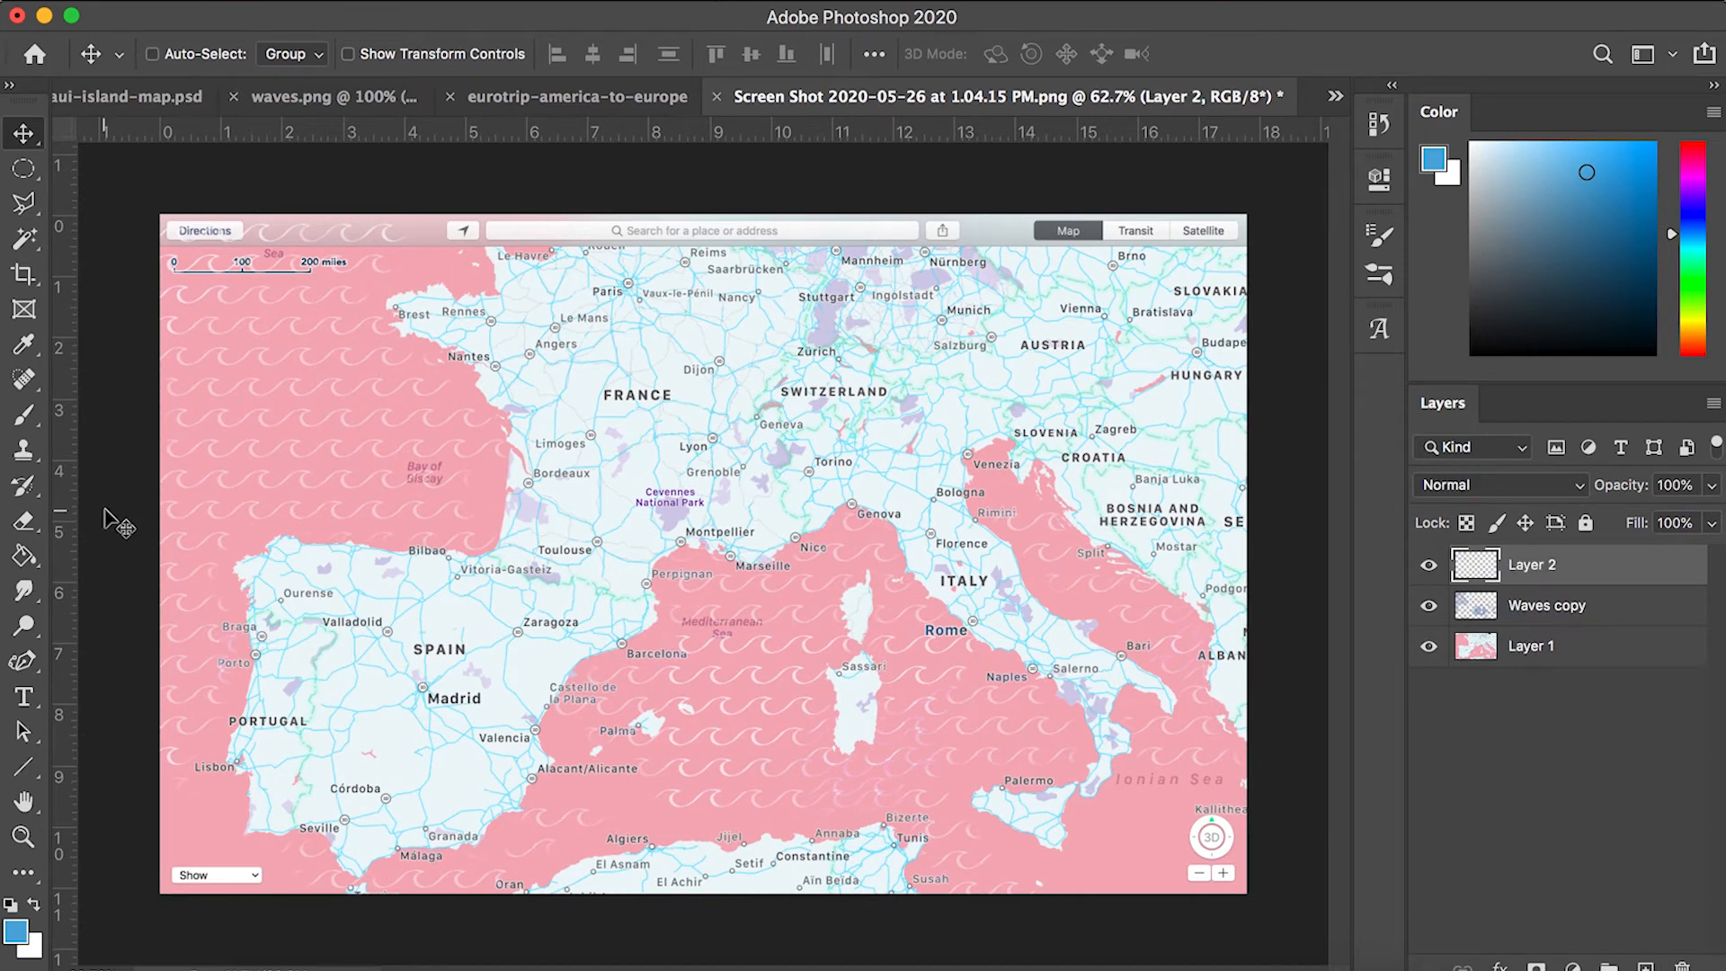
left_click(24, 414)
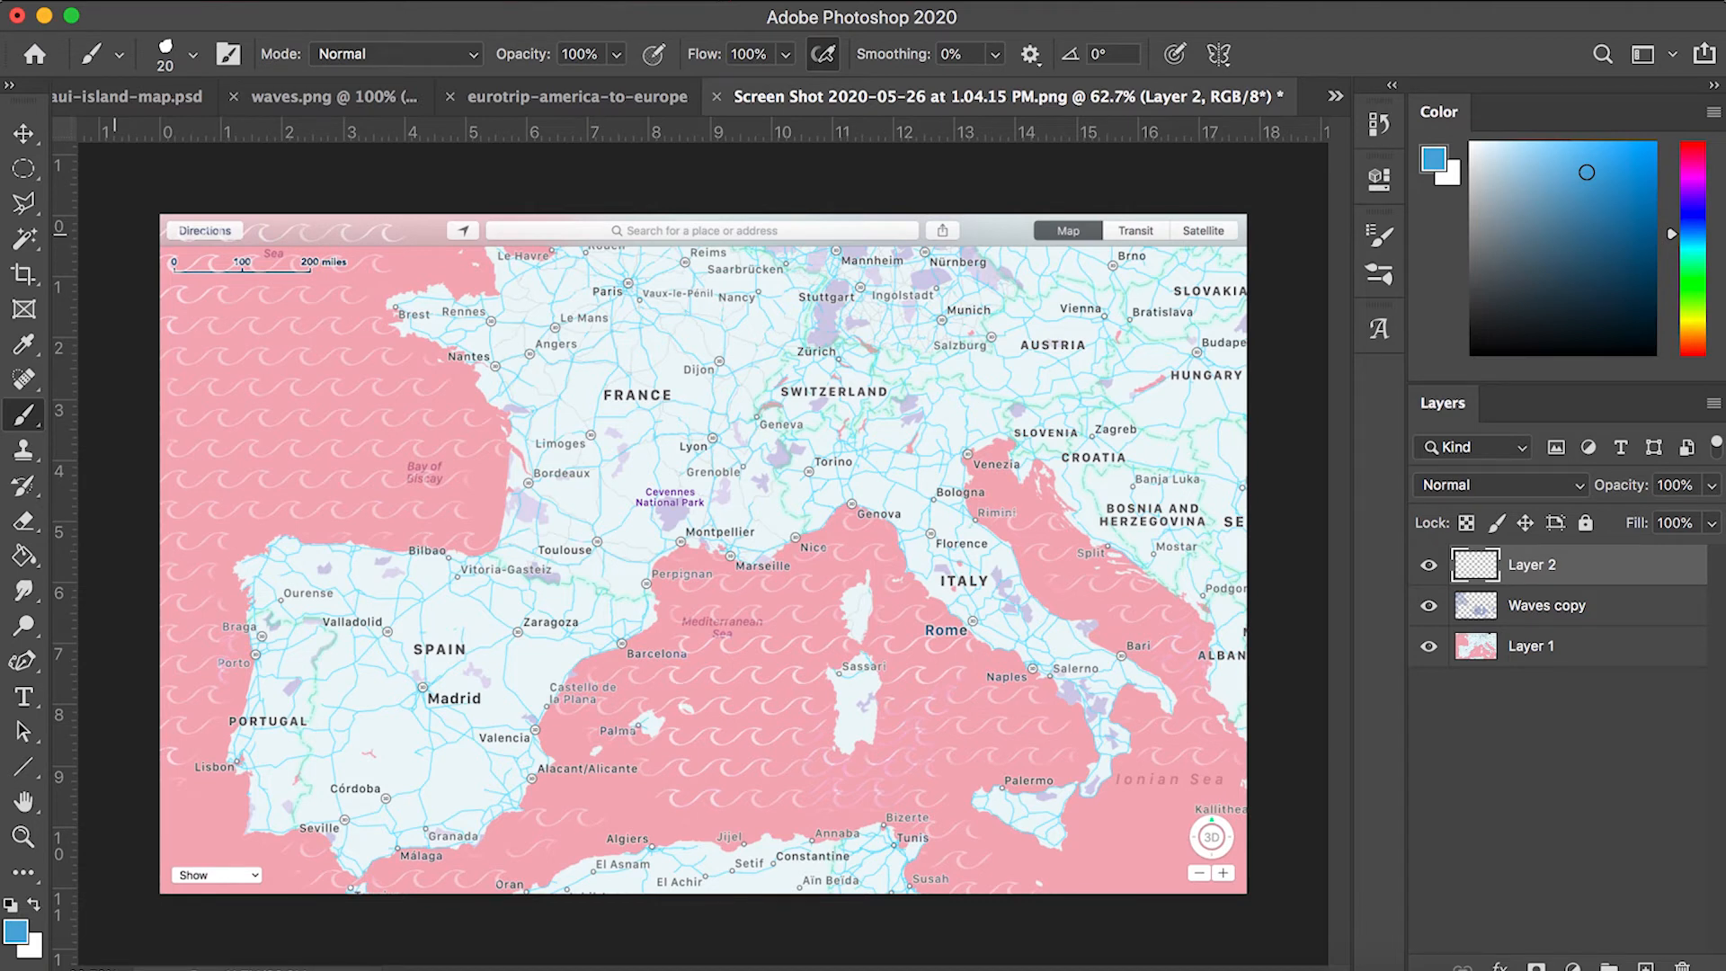
mouse_move(114, 232)
left_mouse_down()
mouse_move(334, 244)
mouse_move(788, 364)
mouse_move(913, 454)
left_mouse_up()
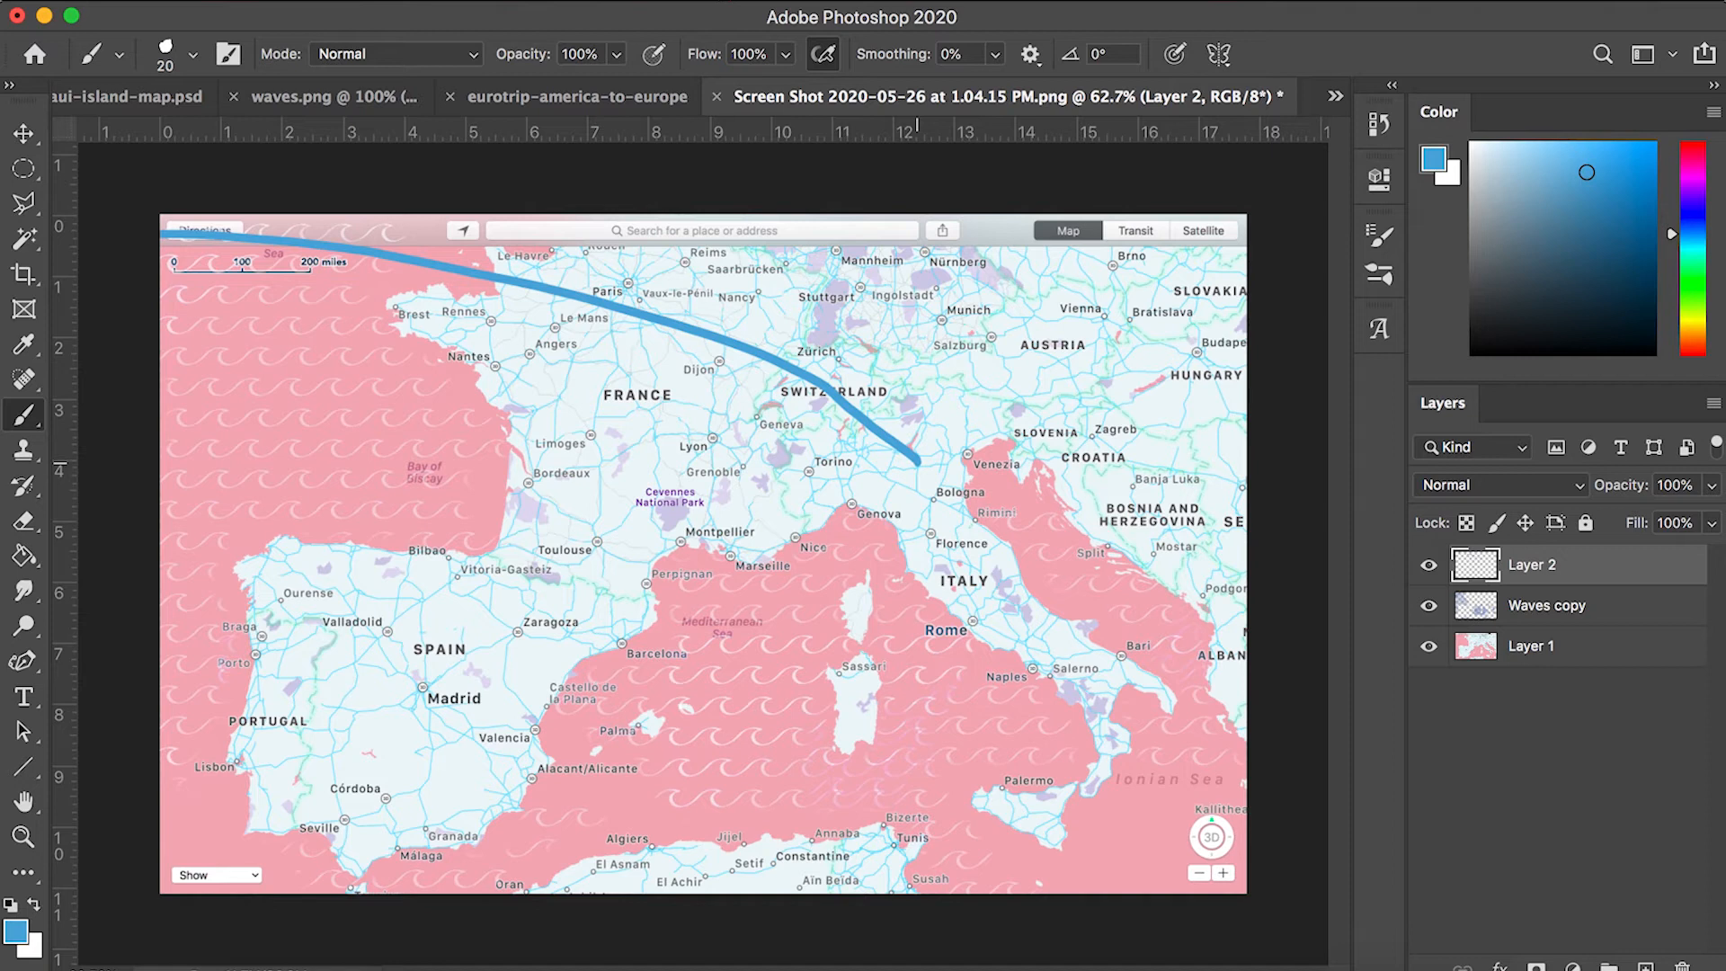
key("ctrl+z")
mouse_move(126, 307)
left_mouse_down()
mouse_move(856, 382)
mouse_move(1006, 467)
left_mouse_up()
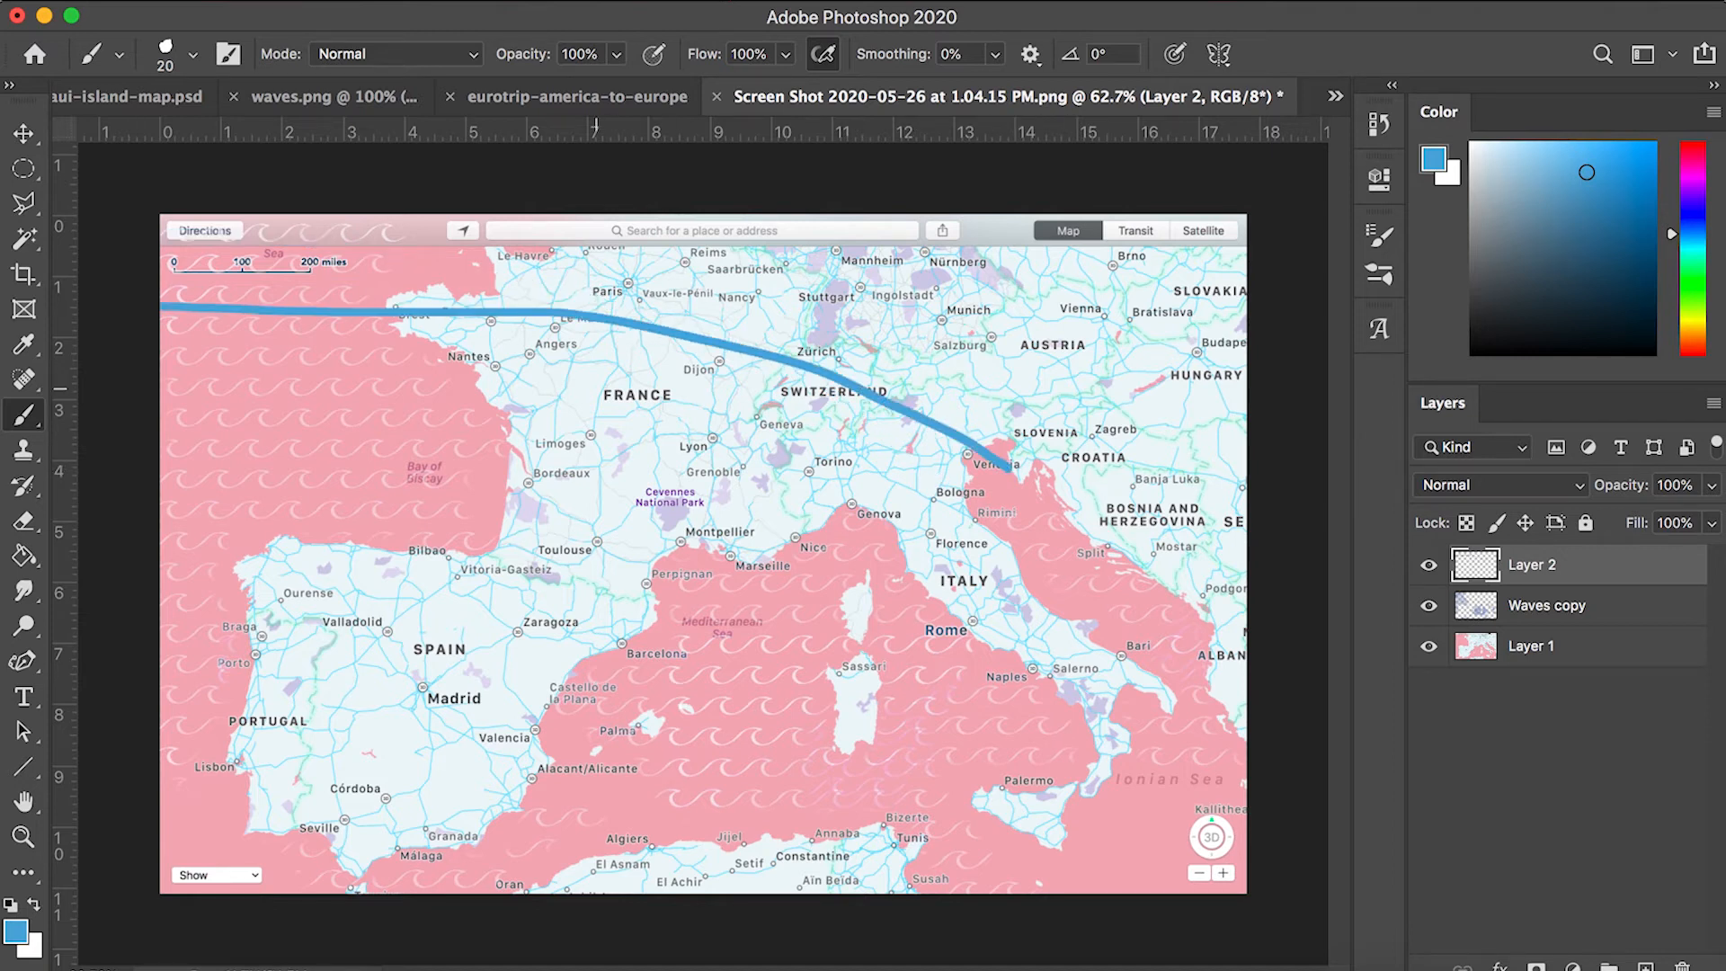
Move the blue flight path slightly west and nudge it upward so its end meets Venezia.
left_click(23, 134)
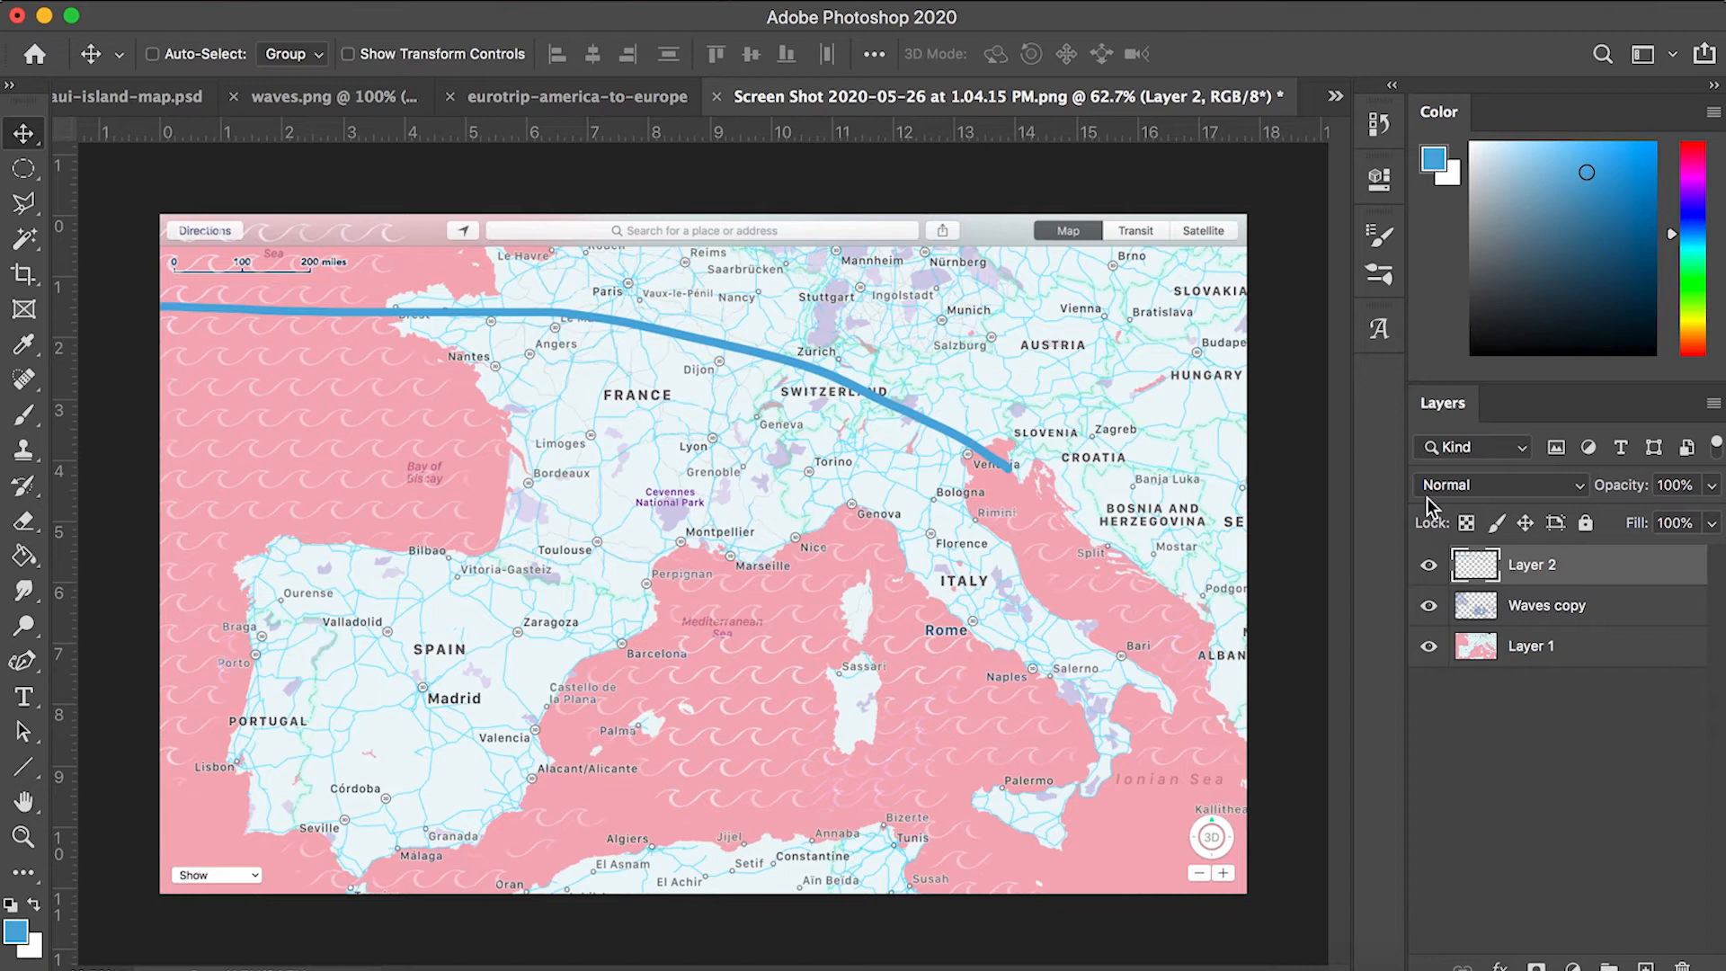
left_click(1425, 568)
left_click(1425, 567)
left_click_drag(1039, 406, 995, 398)
left_click_drag(926, 457, 927, 453)
key("Up")
key("Up")
key("Up")
key("Up")
key("Up")
key("Up")
key("Up")
key("Up")
key("Up")
key("Up")
key("Up")
key("Up")
key("Up")
key("Up")
key("Up")
key("Up")
key("Up")
key("Up")
key("Up")
key("Up")
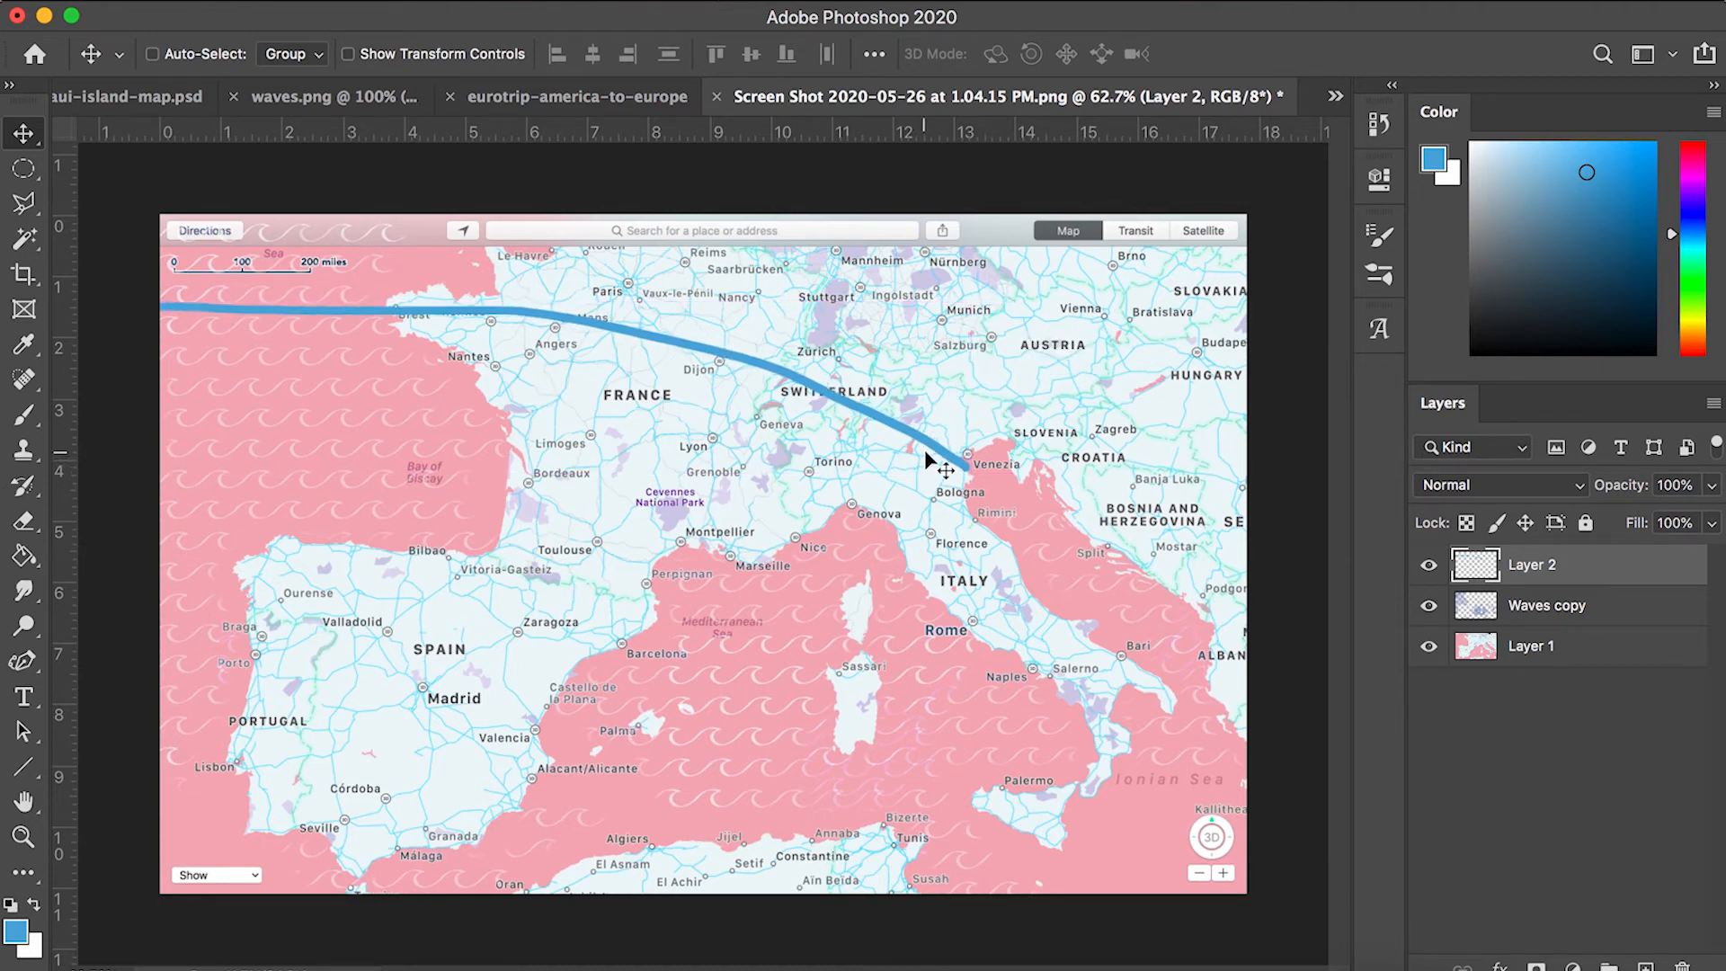
key("Up")
key("Up")
key("Up")
key("Up")
key("Up")
key("Up")
key("Up")
key("Up")
key("Up")
key("Up")
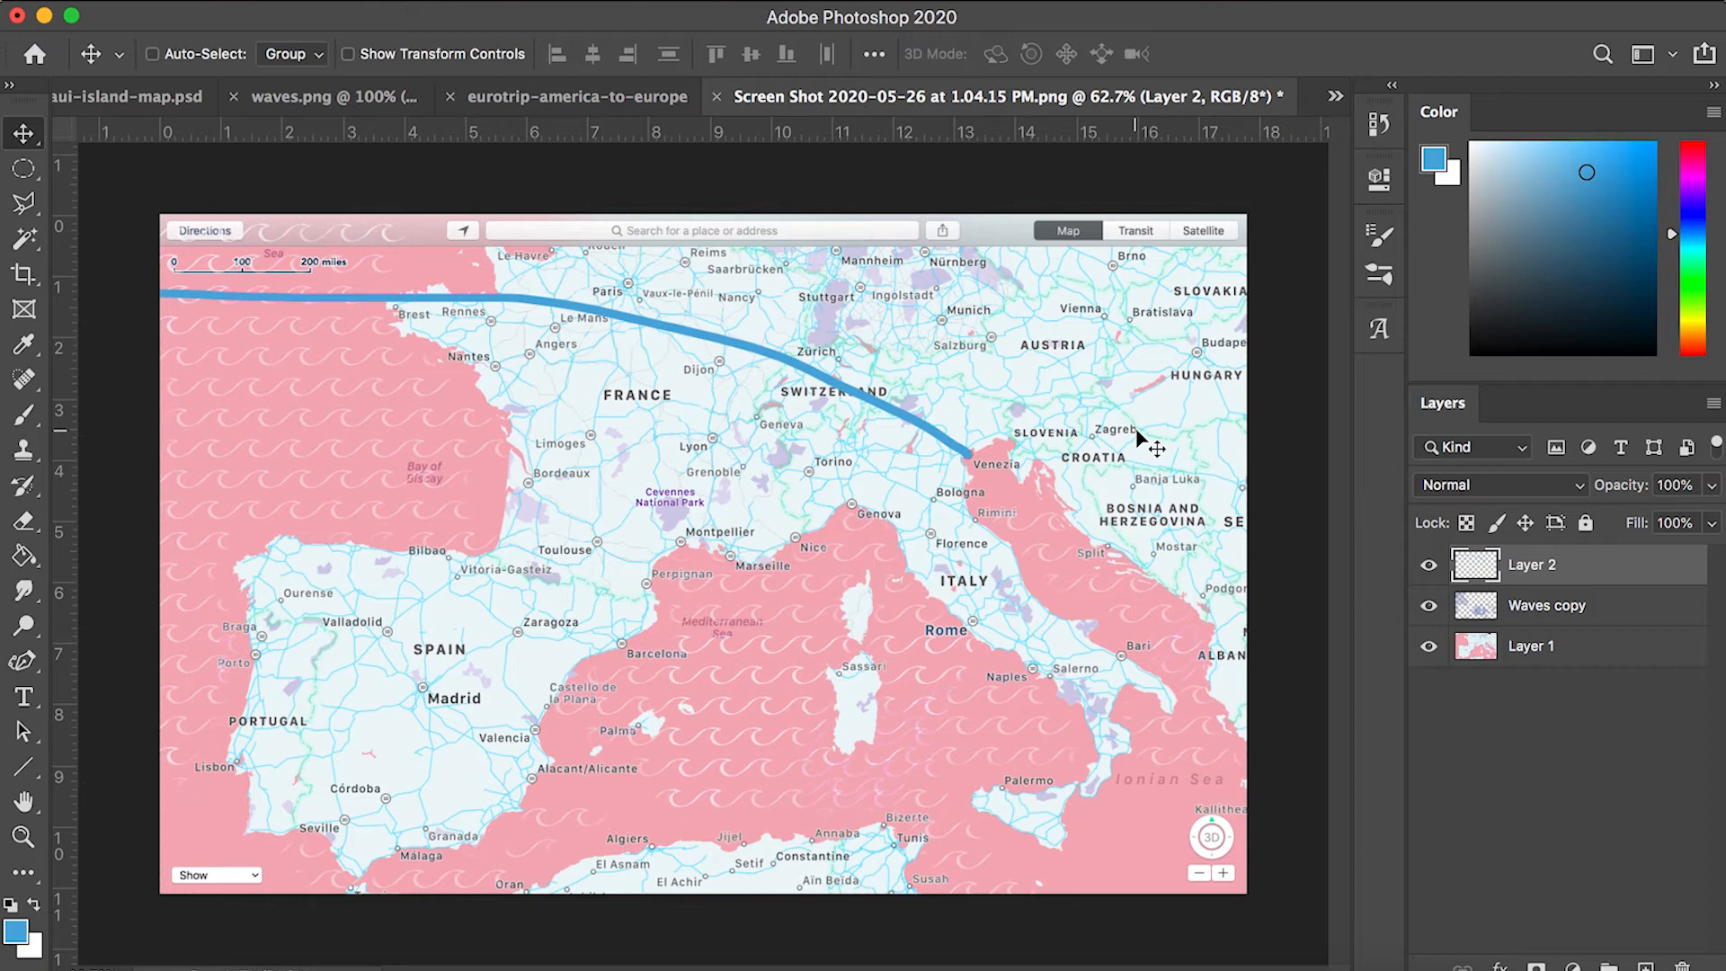
Hide the flight path layer and save a JPEG copy named eurotrip-america-02-1 in the Graphics and Text folder.
scroll(1149, 445, "down", 1)
left_click(1429, 565)
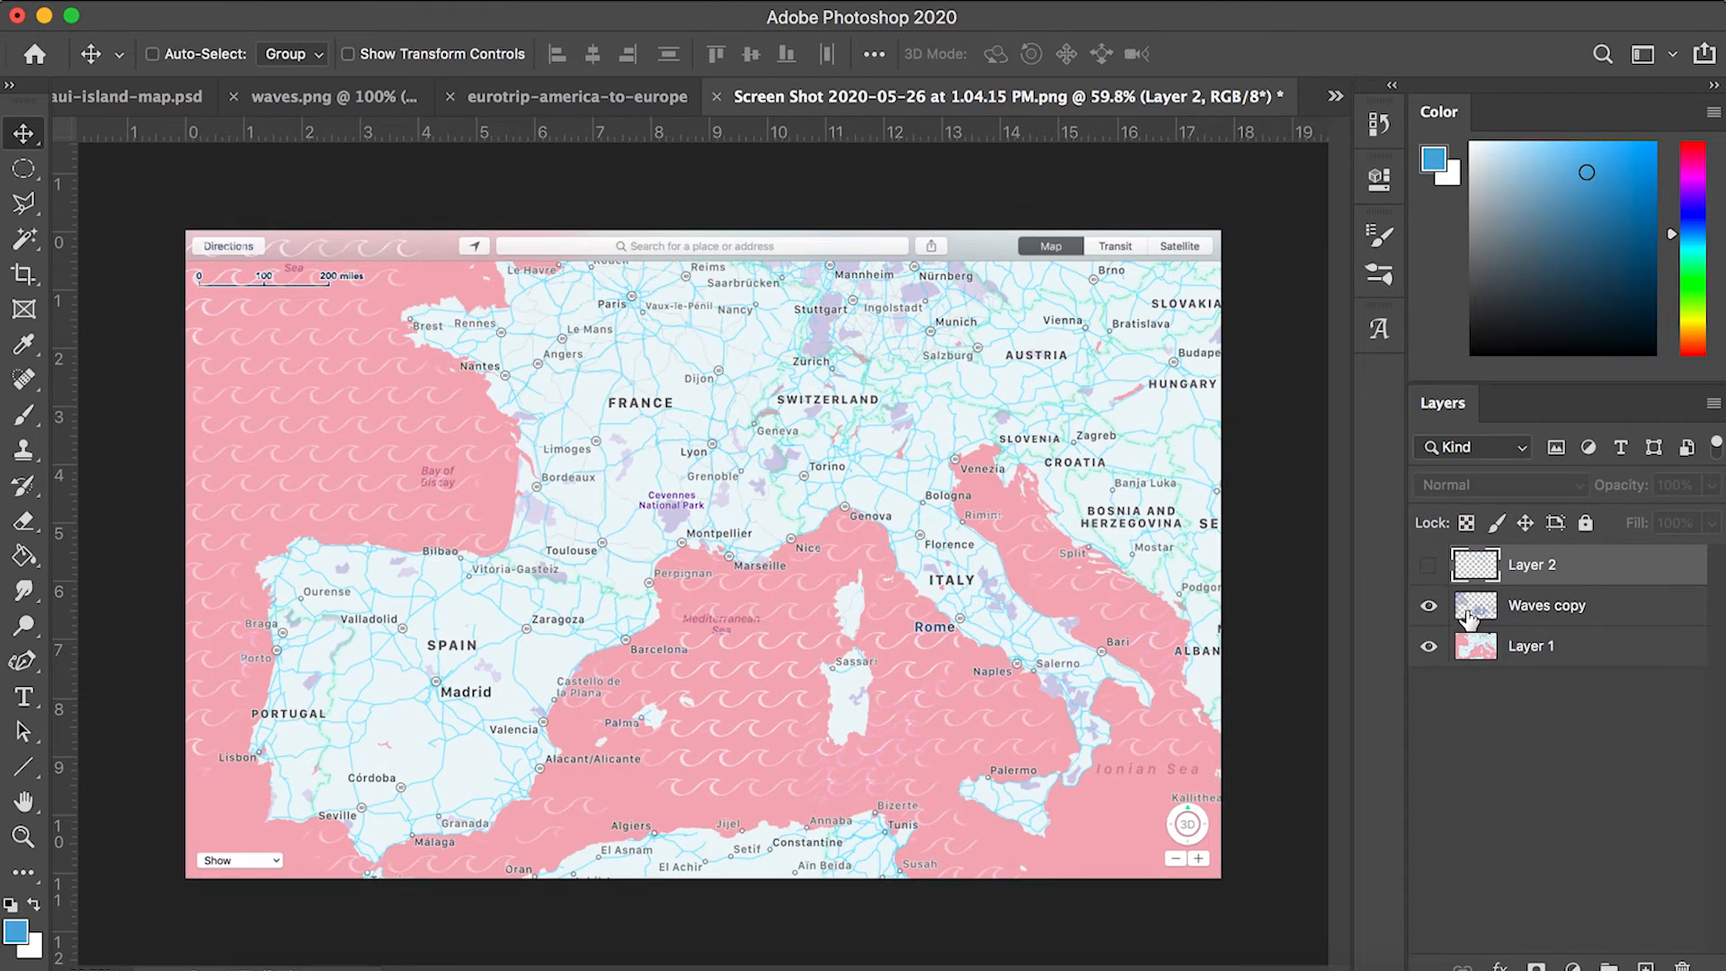
left_click(216, 1)
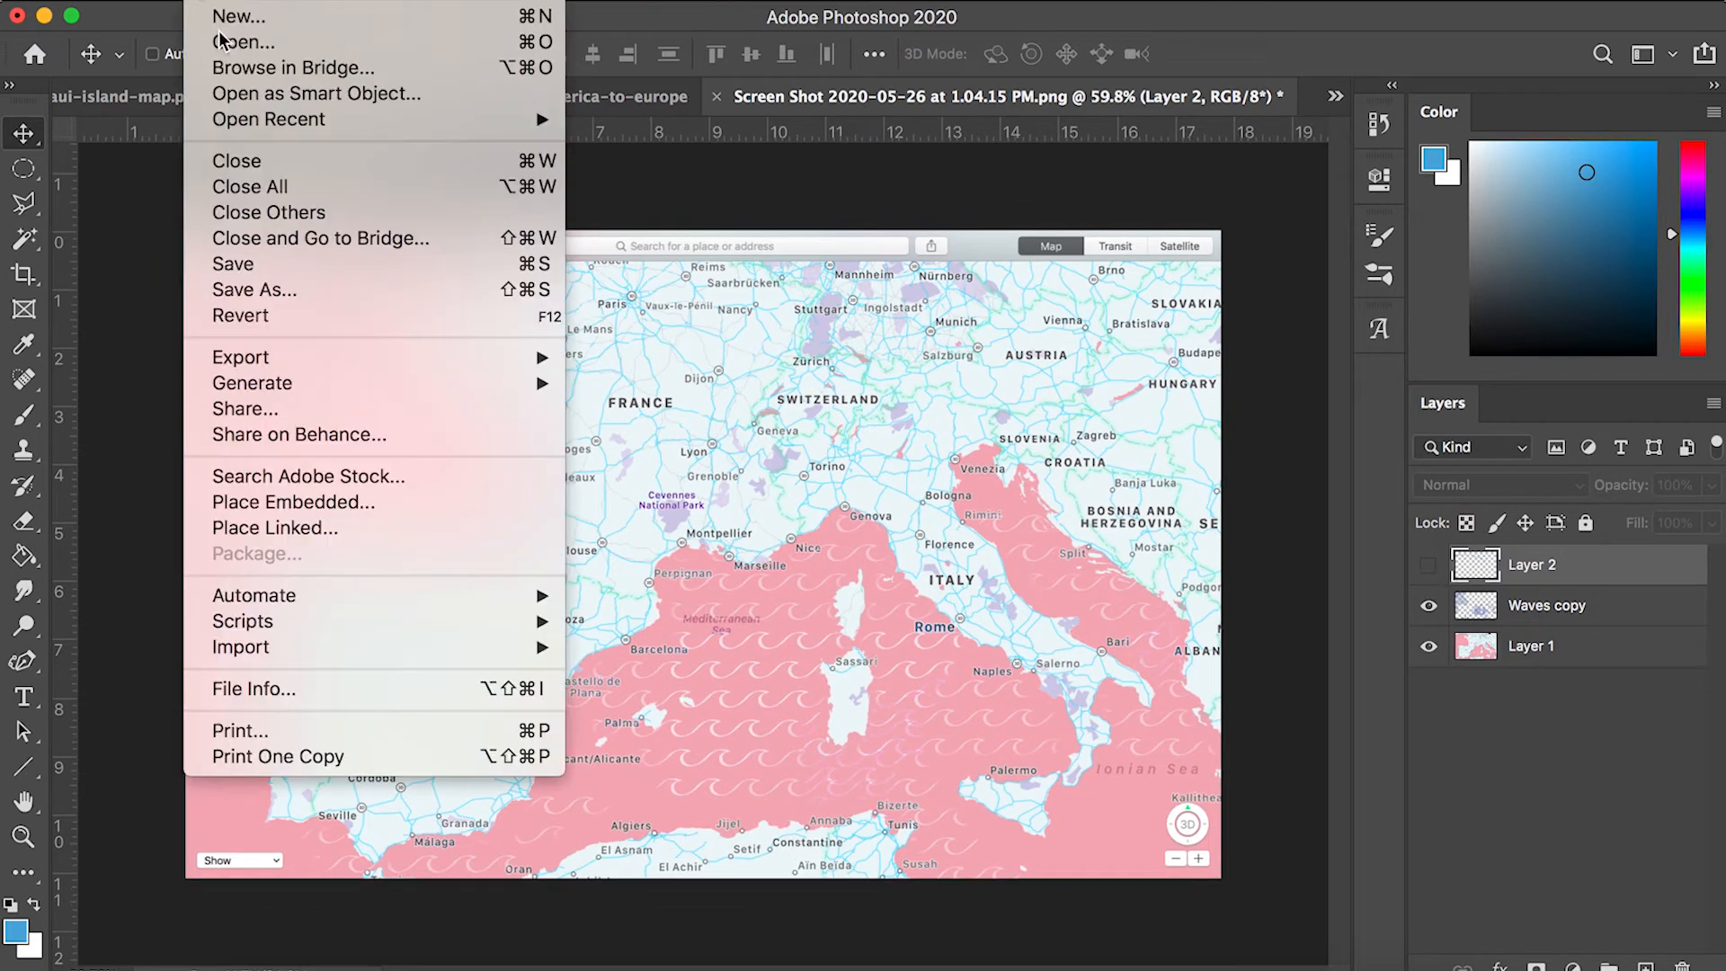
left_click(278, 288)
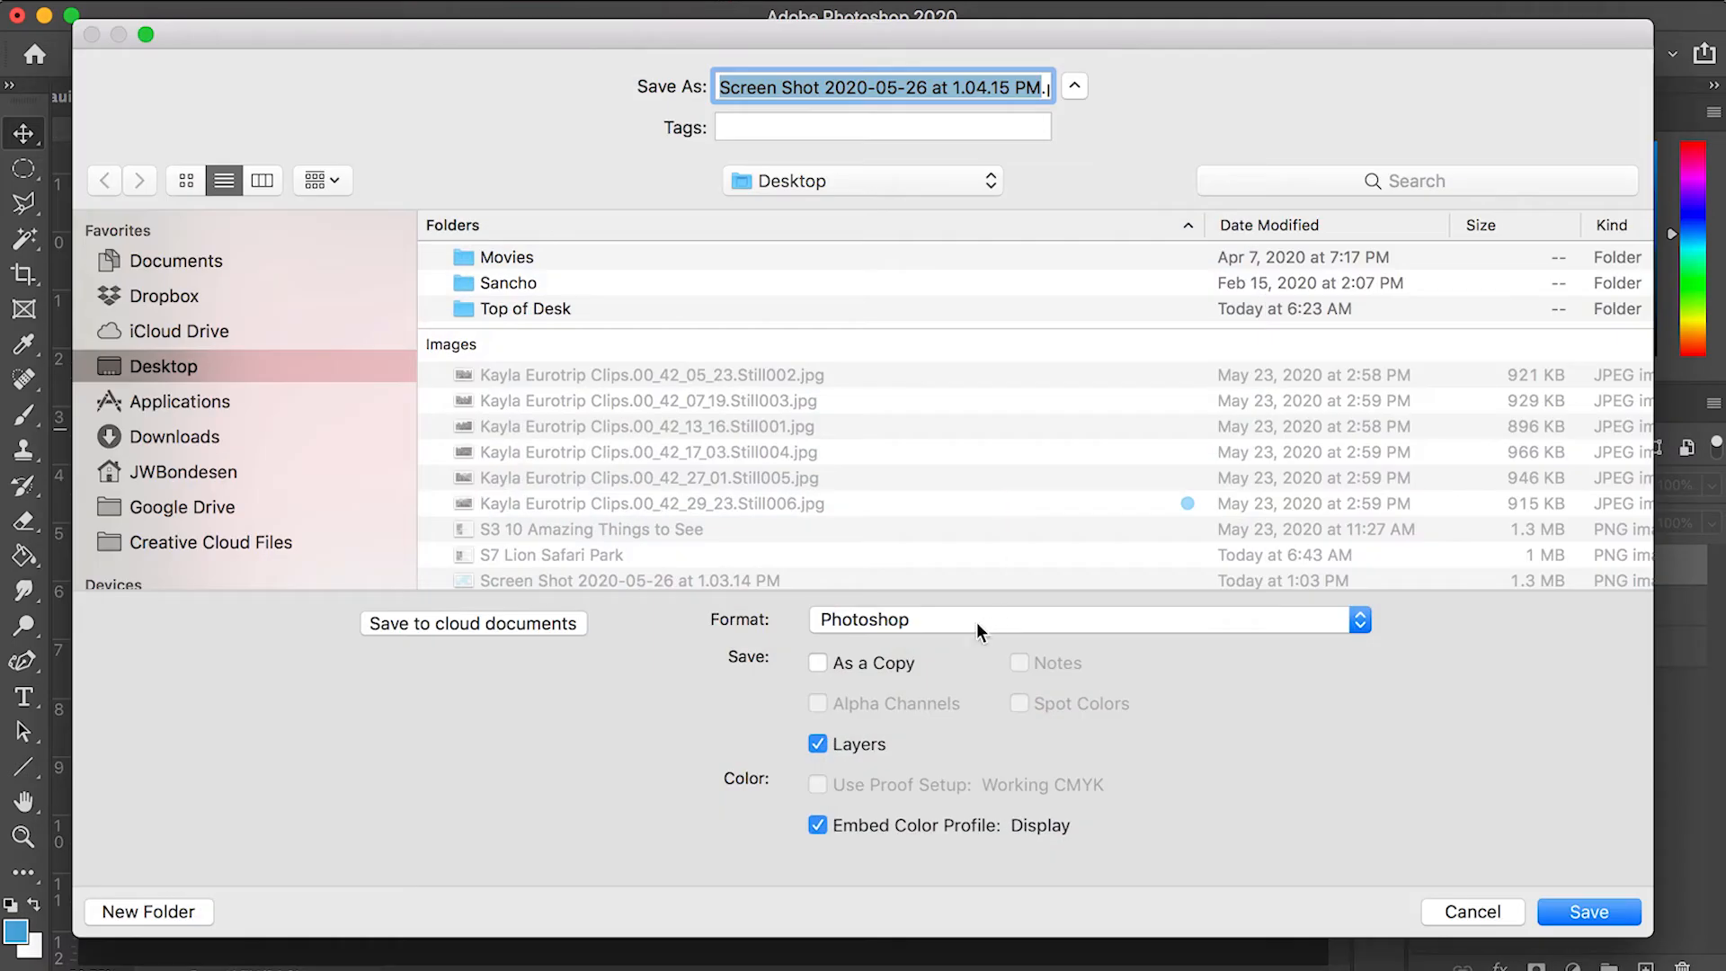
left_click(976, 622)
left_click(957, 629)
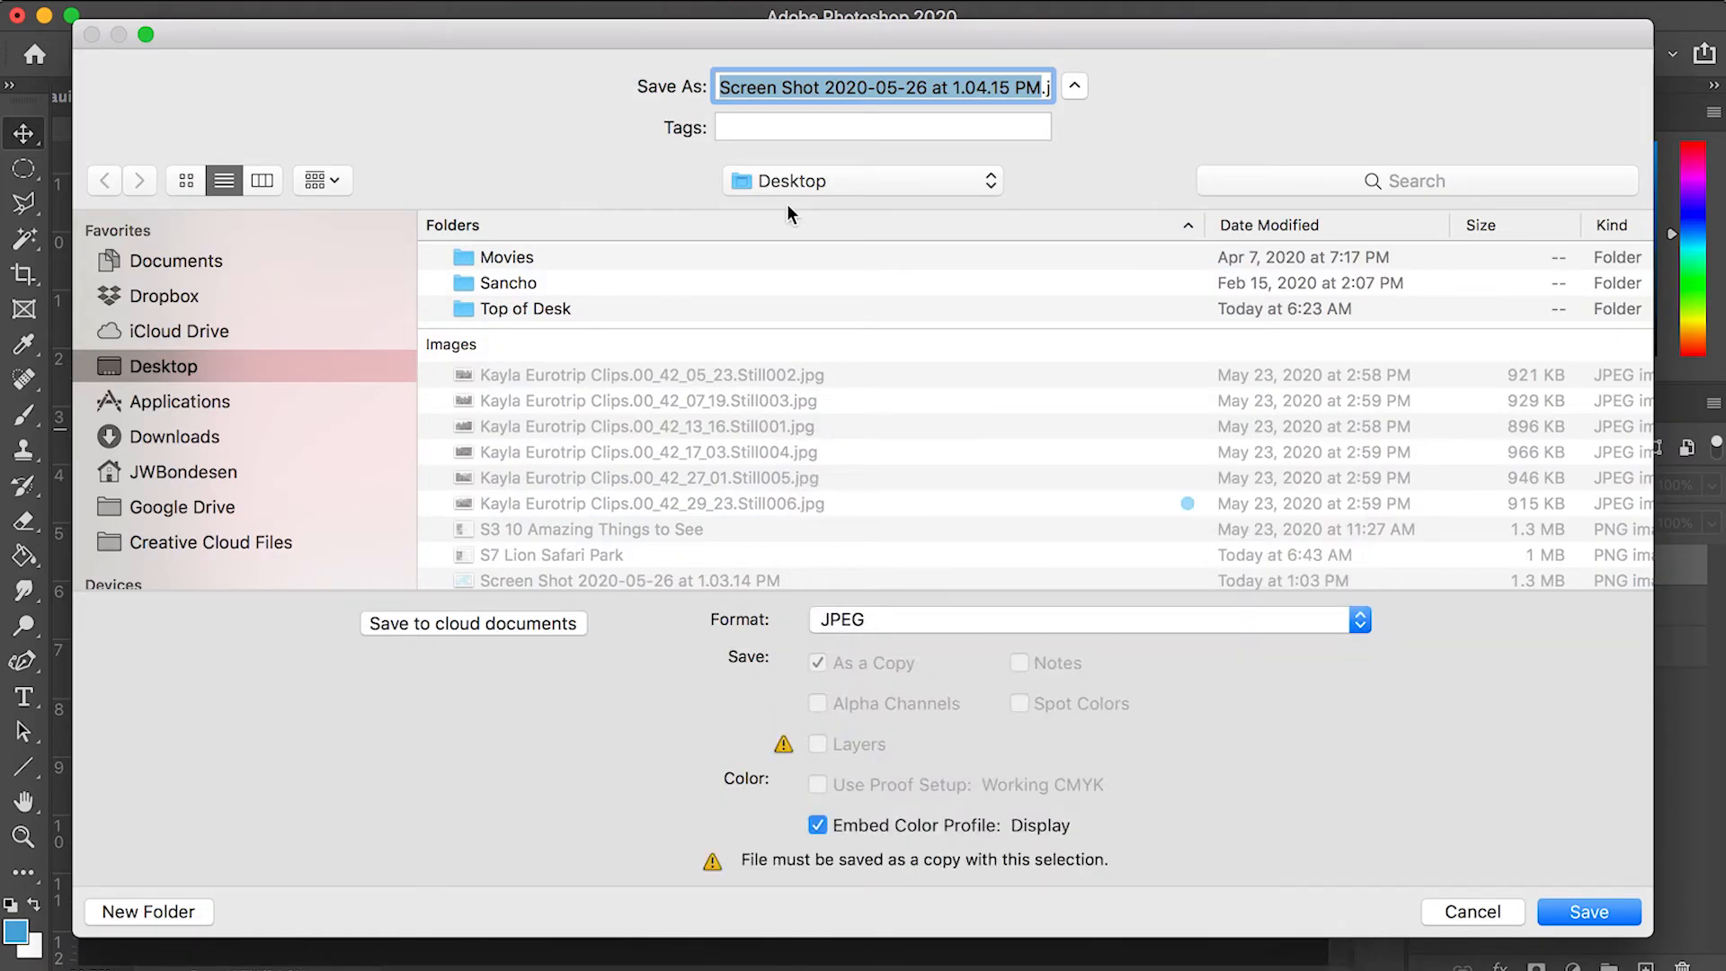
left_click(795, 180)
left_click(809, 355)
left_click(578, 257)
key("BackSpace")
type("2-1.jpg")
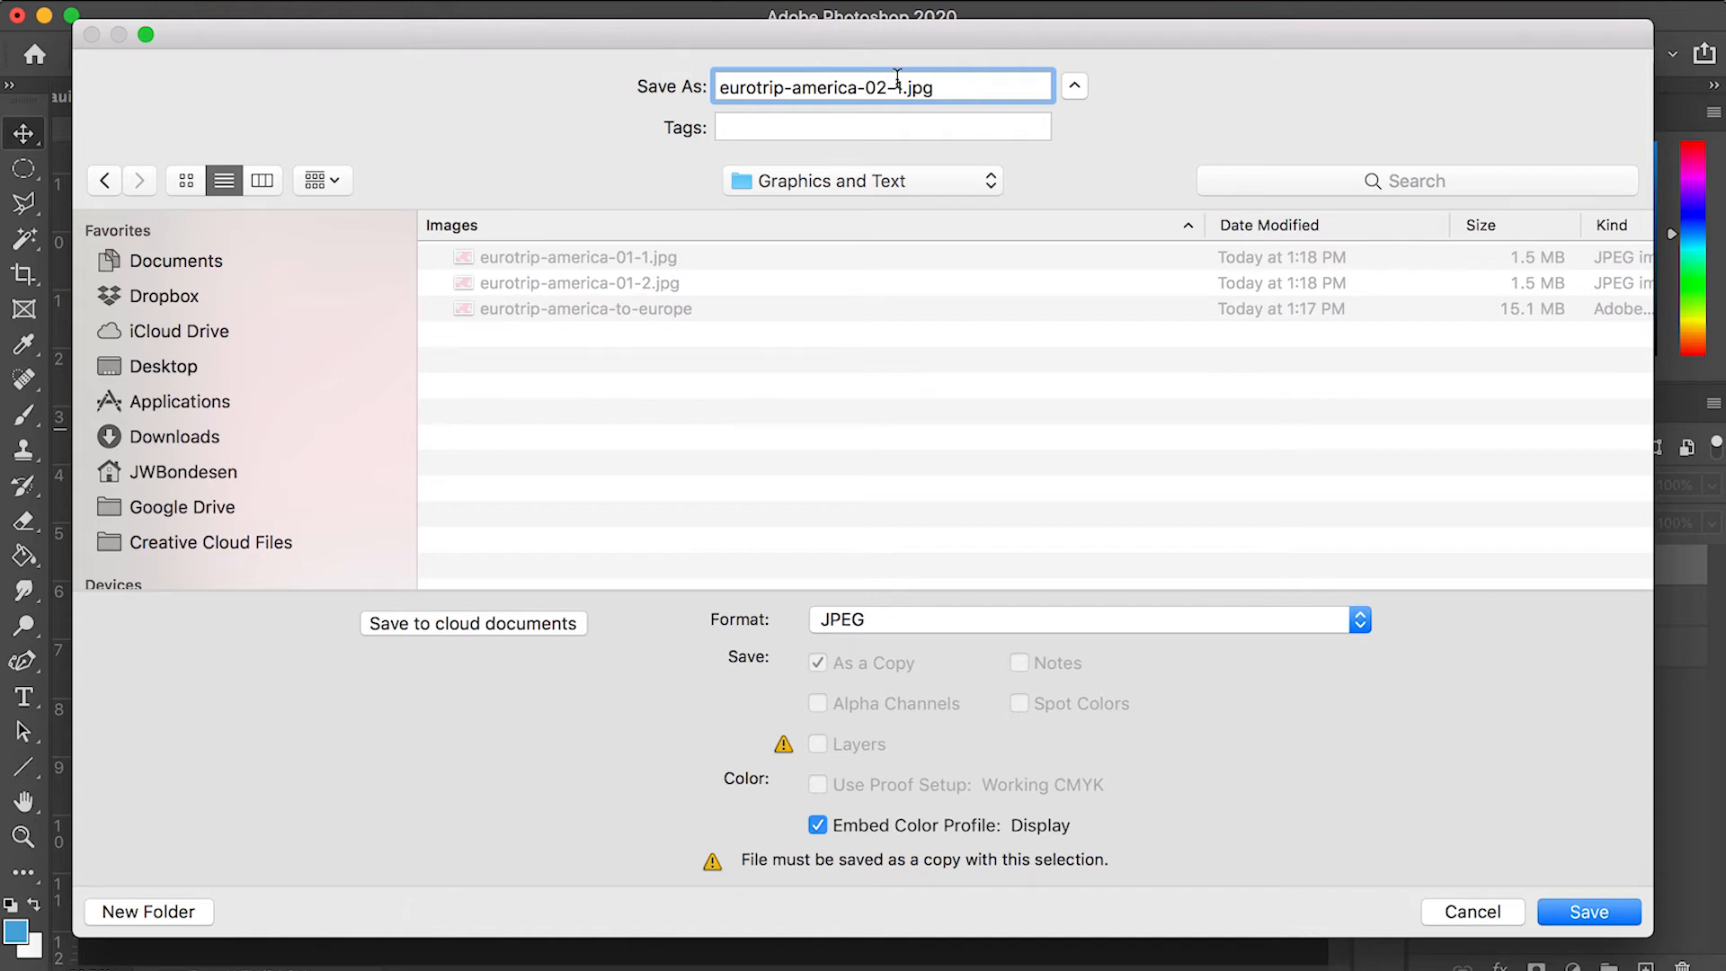
left_click(1575, 910)
left_click(1236, 373)
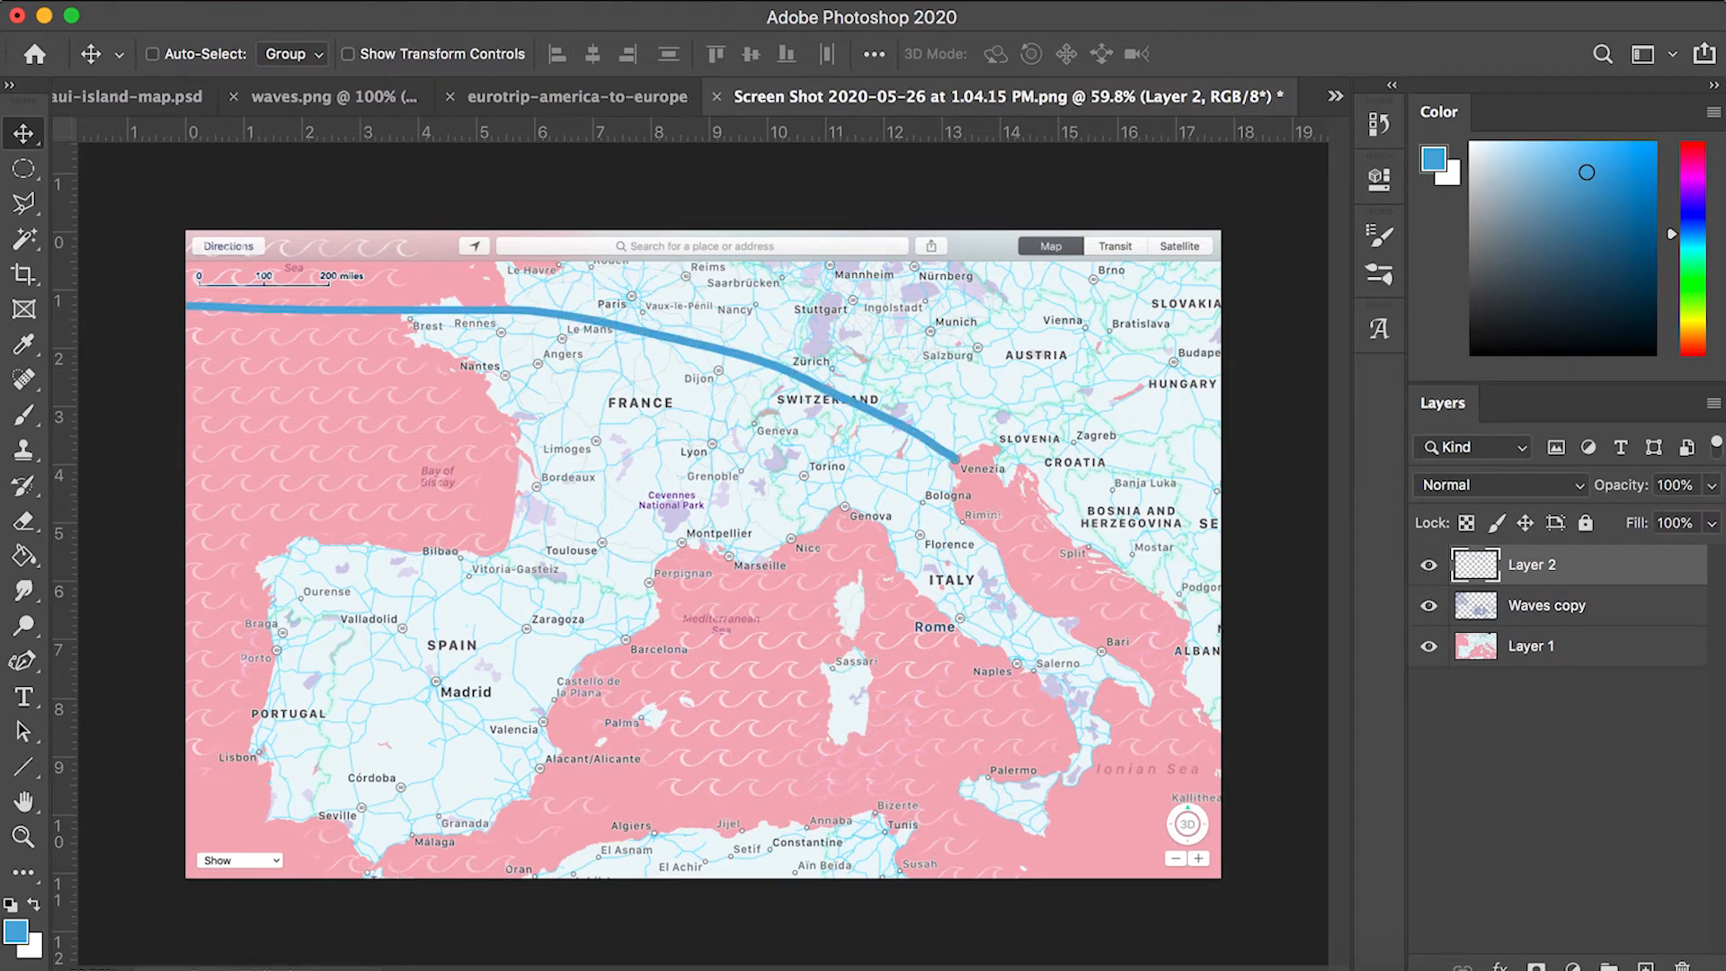
Save a JPEG copy of the Europe map with its flight path as eurotrip-america-02-2 in the Graphics and Text folder at quality 12.
left_click(289, 2)
left_click(268, 289)
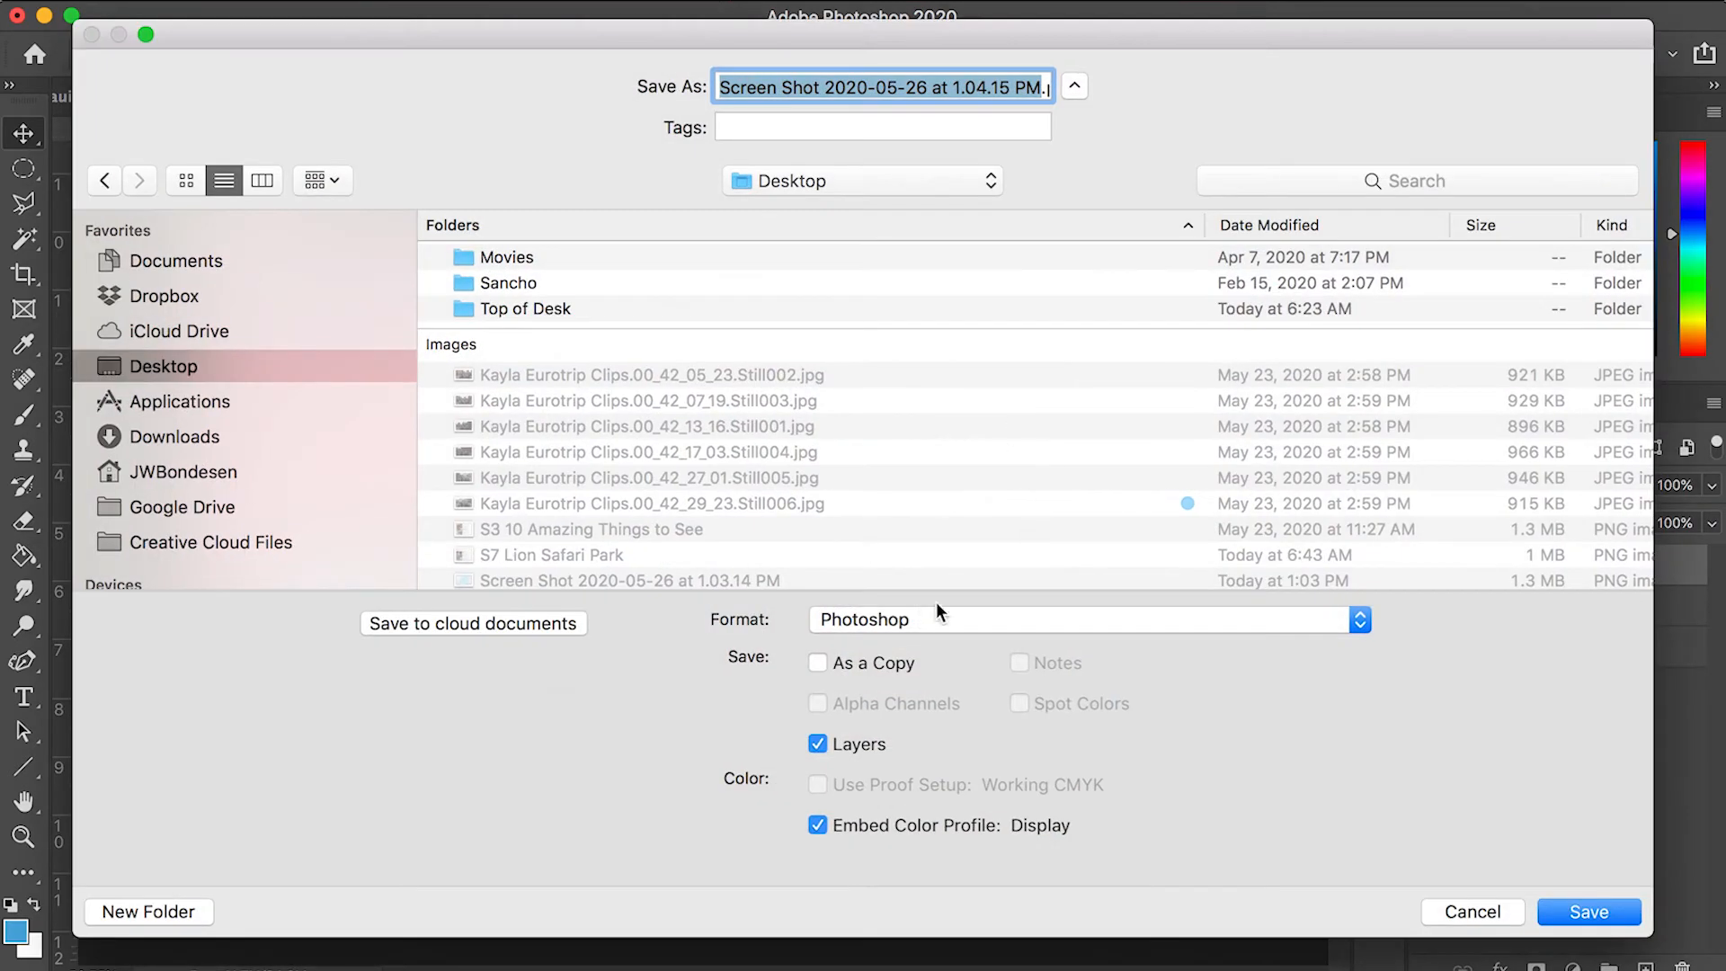
left_click(922, 611)
left_click(841, 765)
left_click(862, 181)
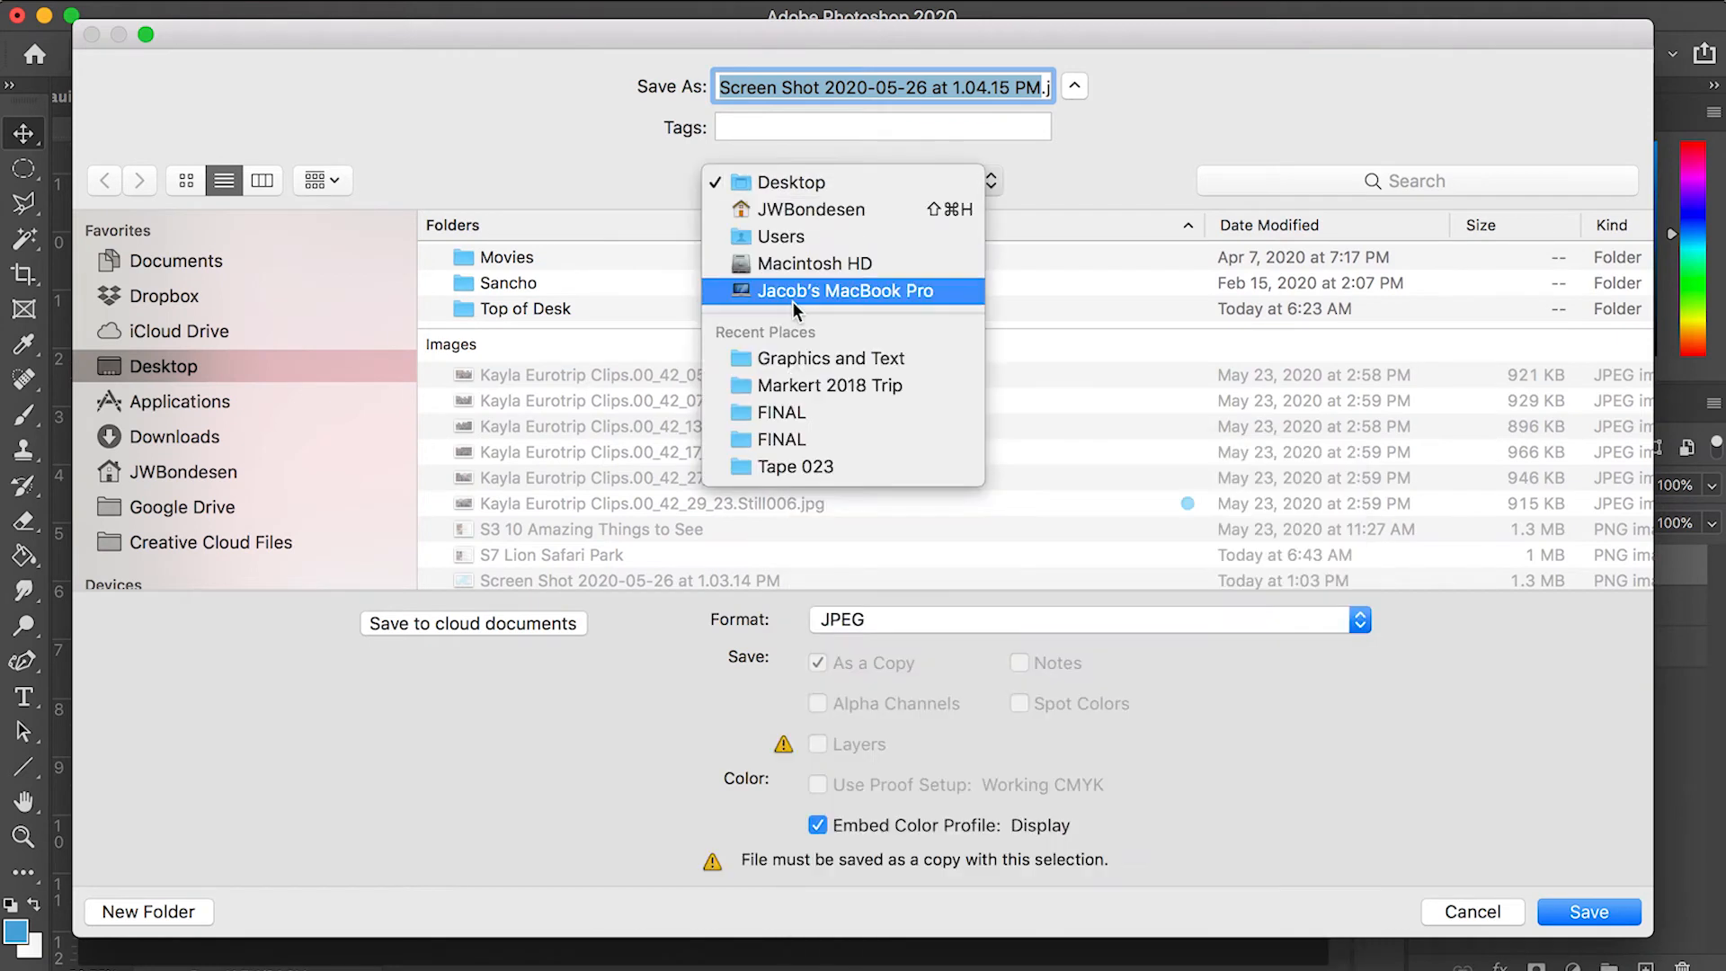
left_click(791, 361)
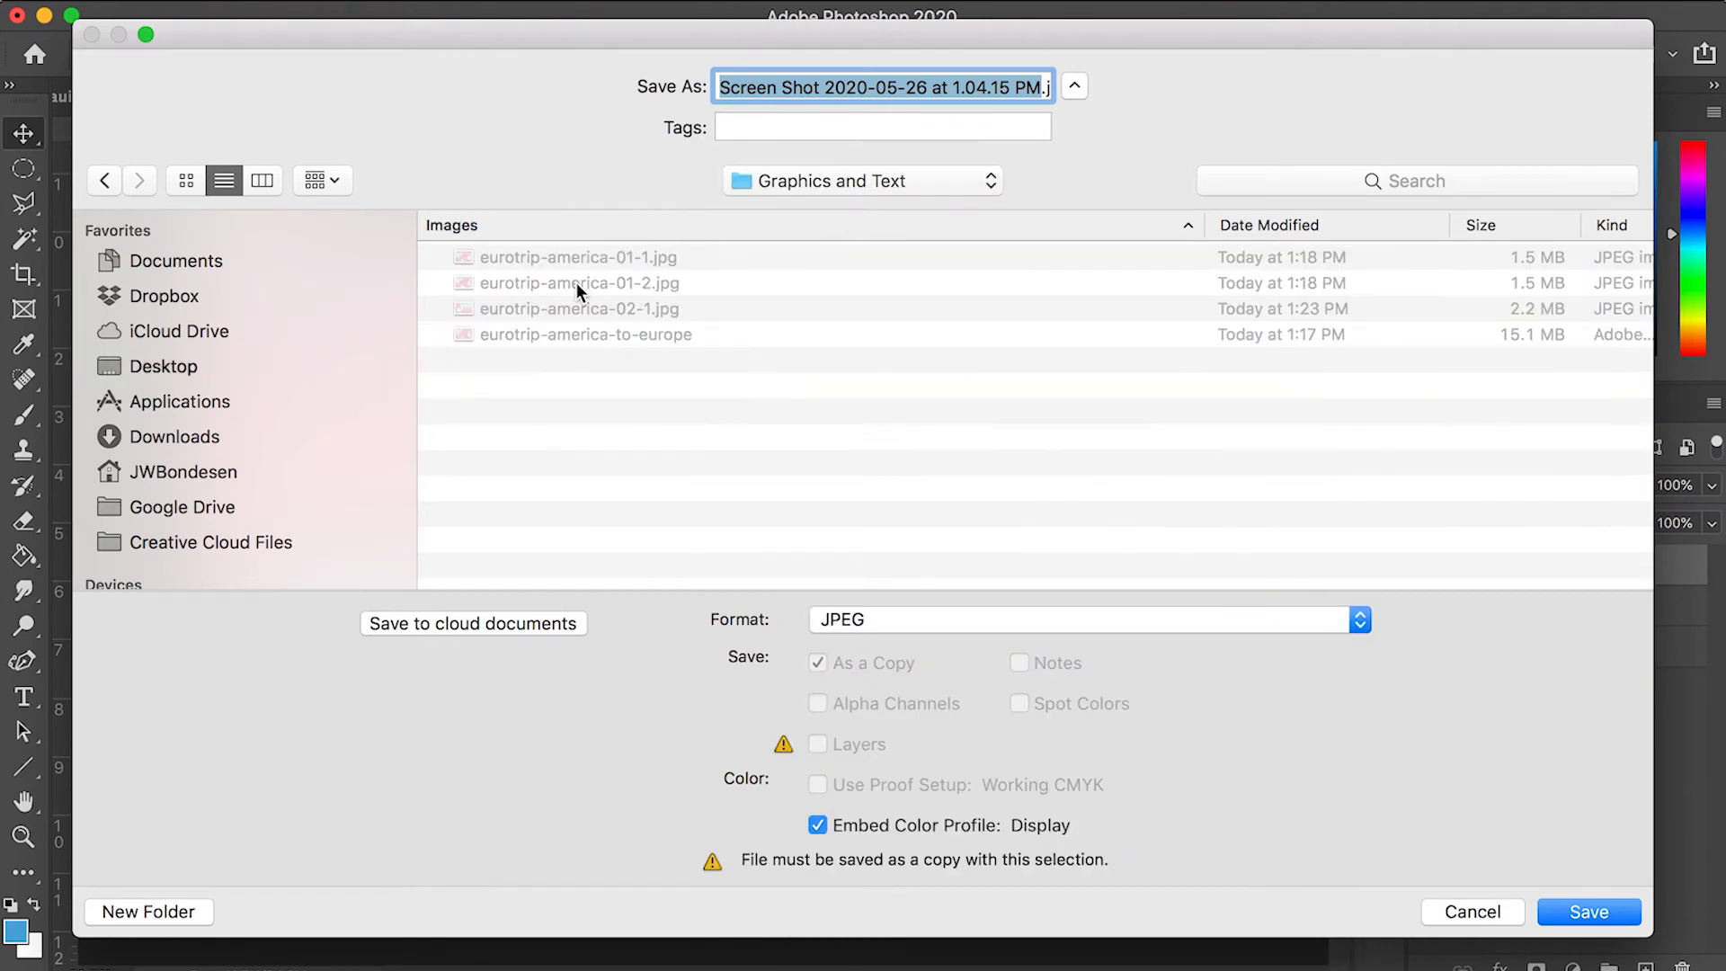
left_click(569, 304)
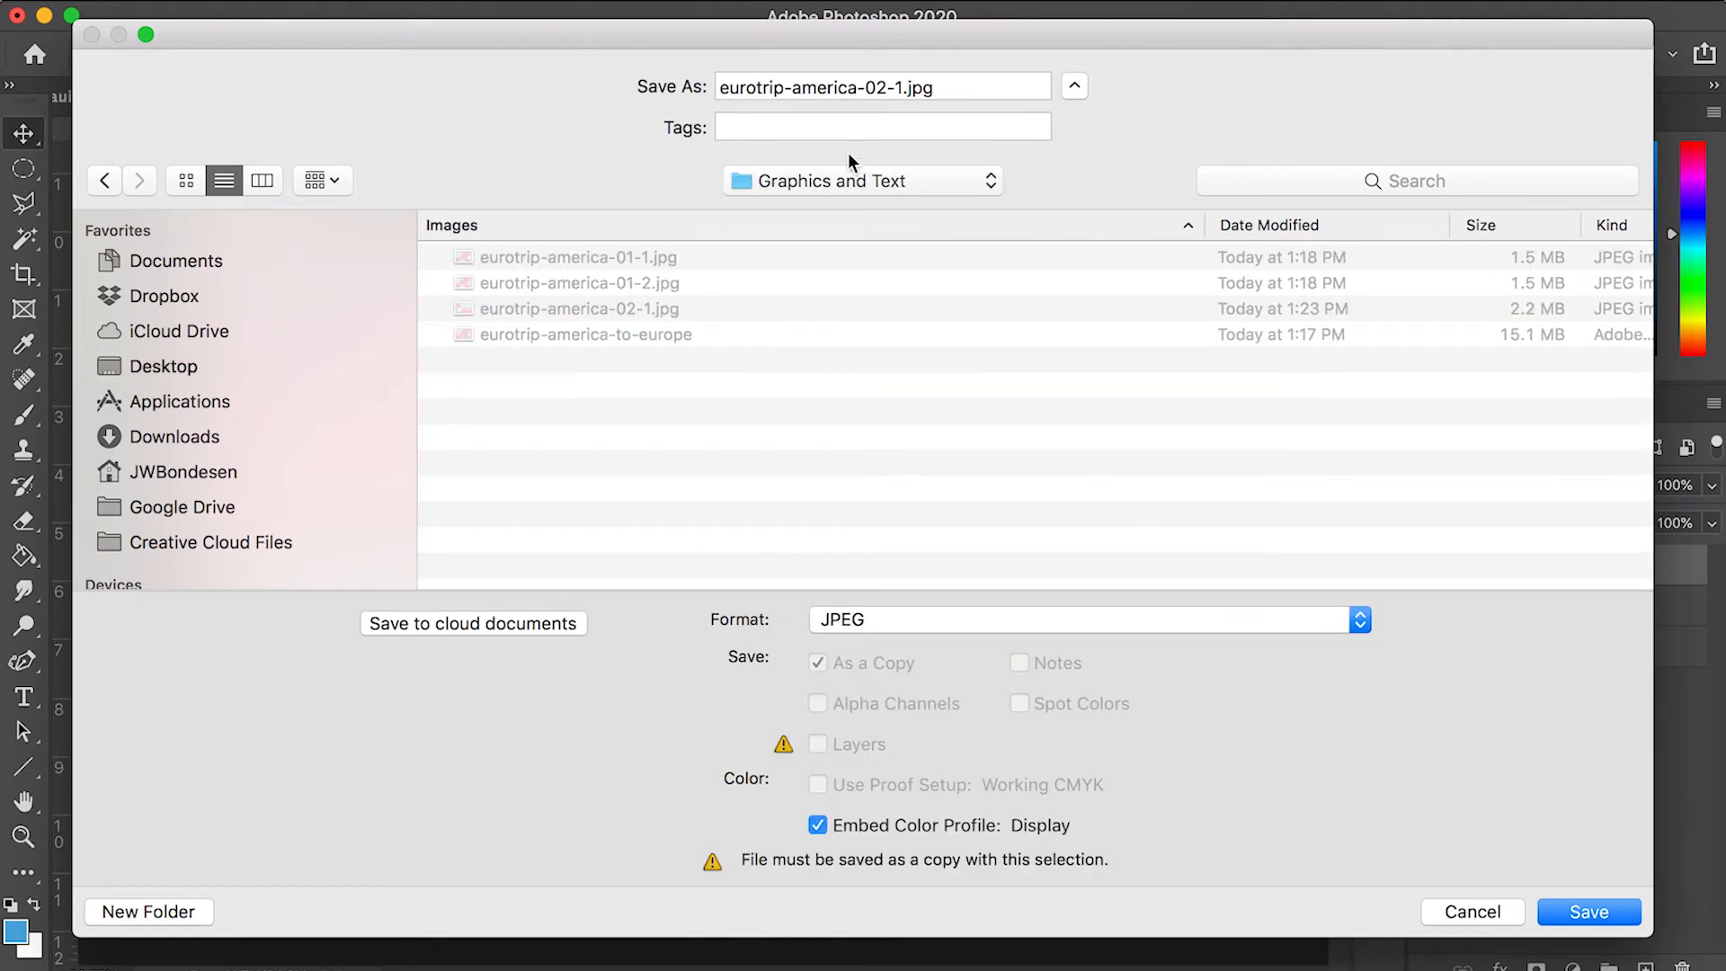
left_click(898, 89)
key("BackSpace")
left_click(1571, 908)
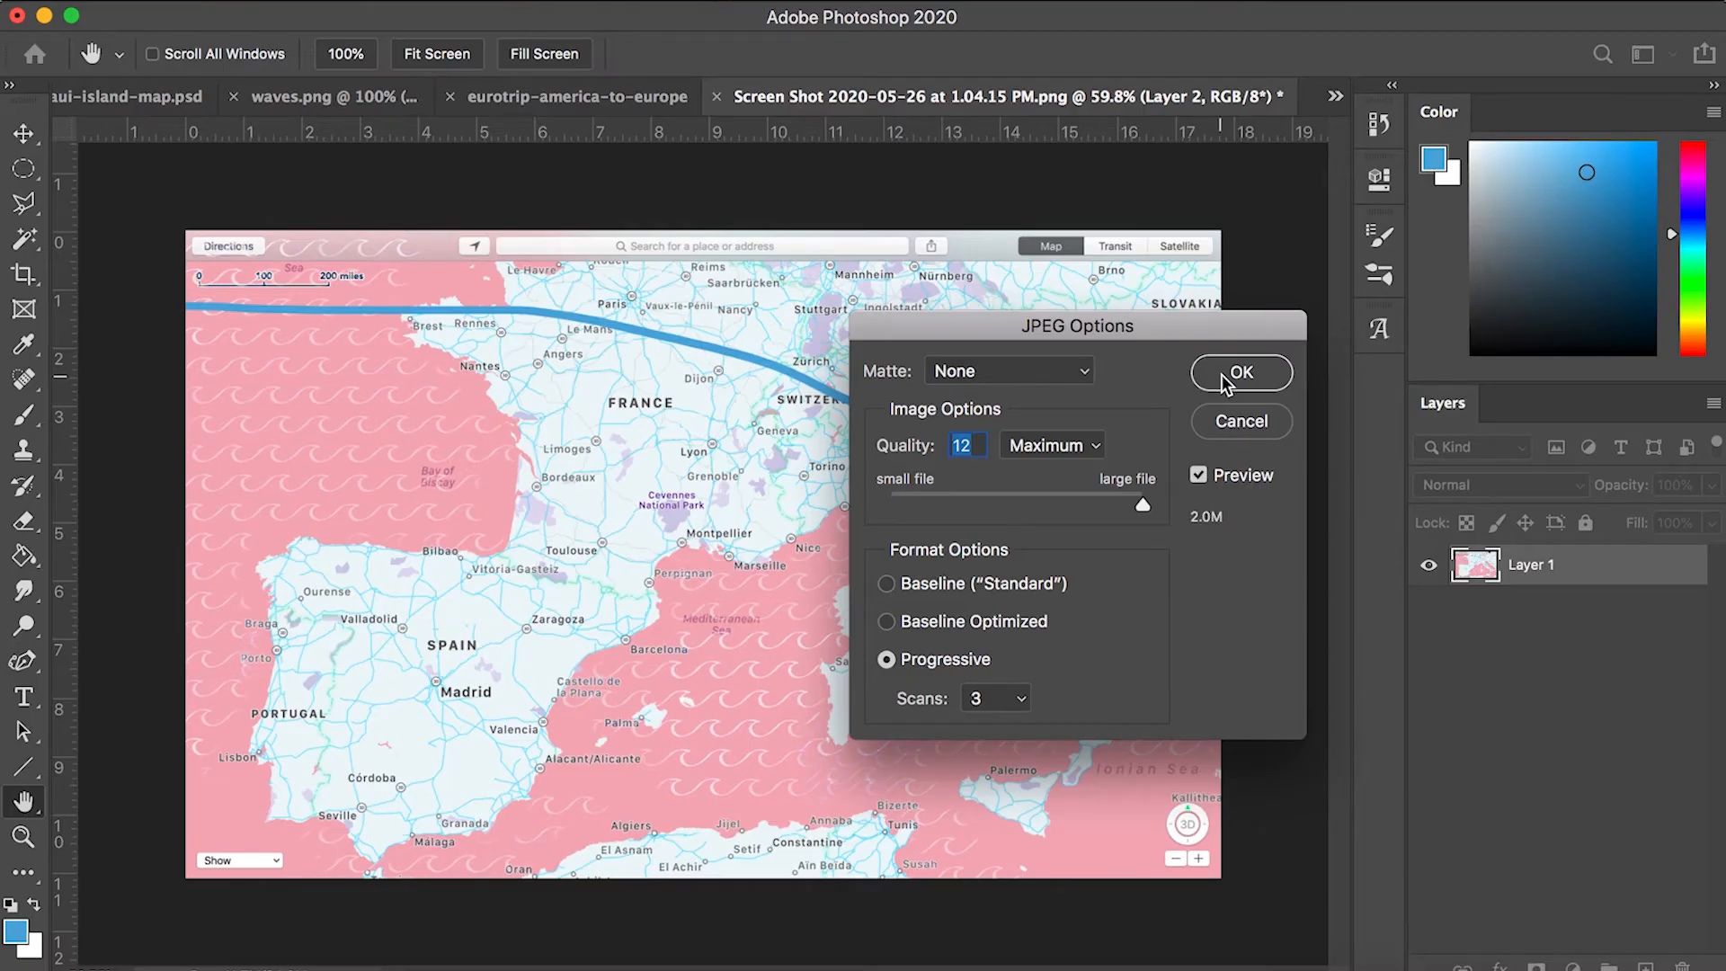
left_click(1240, 372)
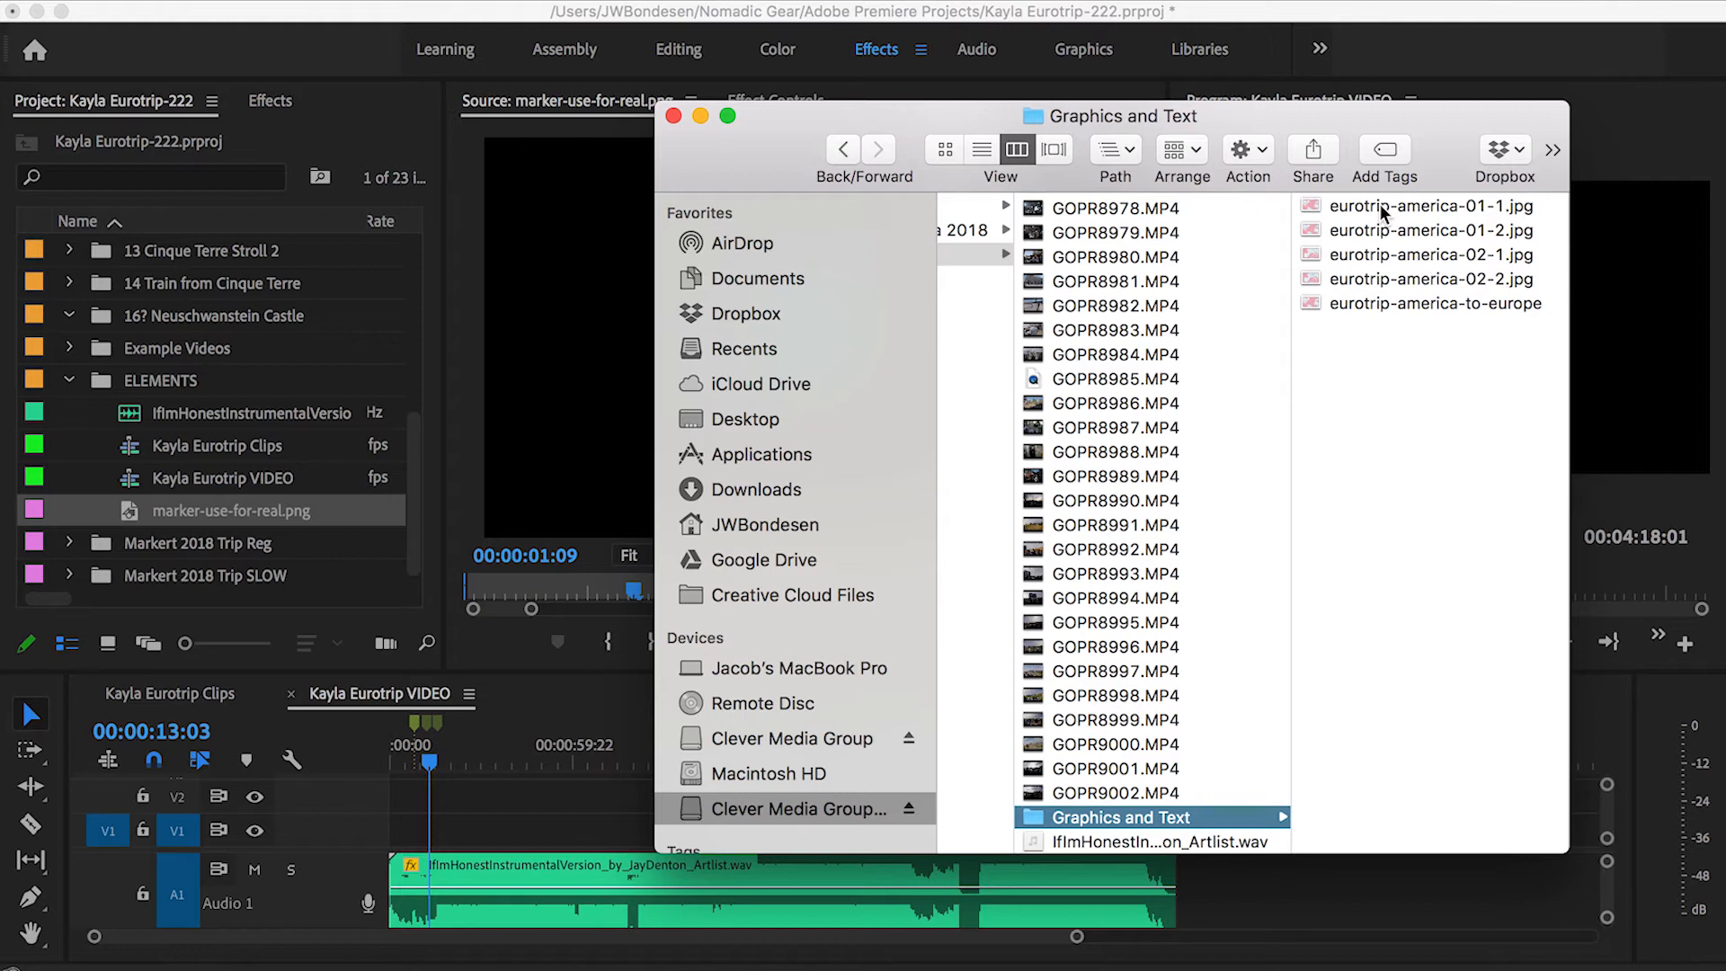
Switch to Premiere Pro and import eurotrip-america-01-1, 01-2, 02-1 and 02-2.jpg from the Graphics and Text folder into the ELEMENTS bin.
left_click(1348, 211)
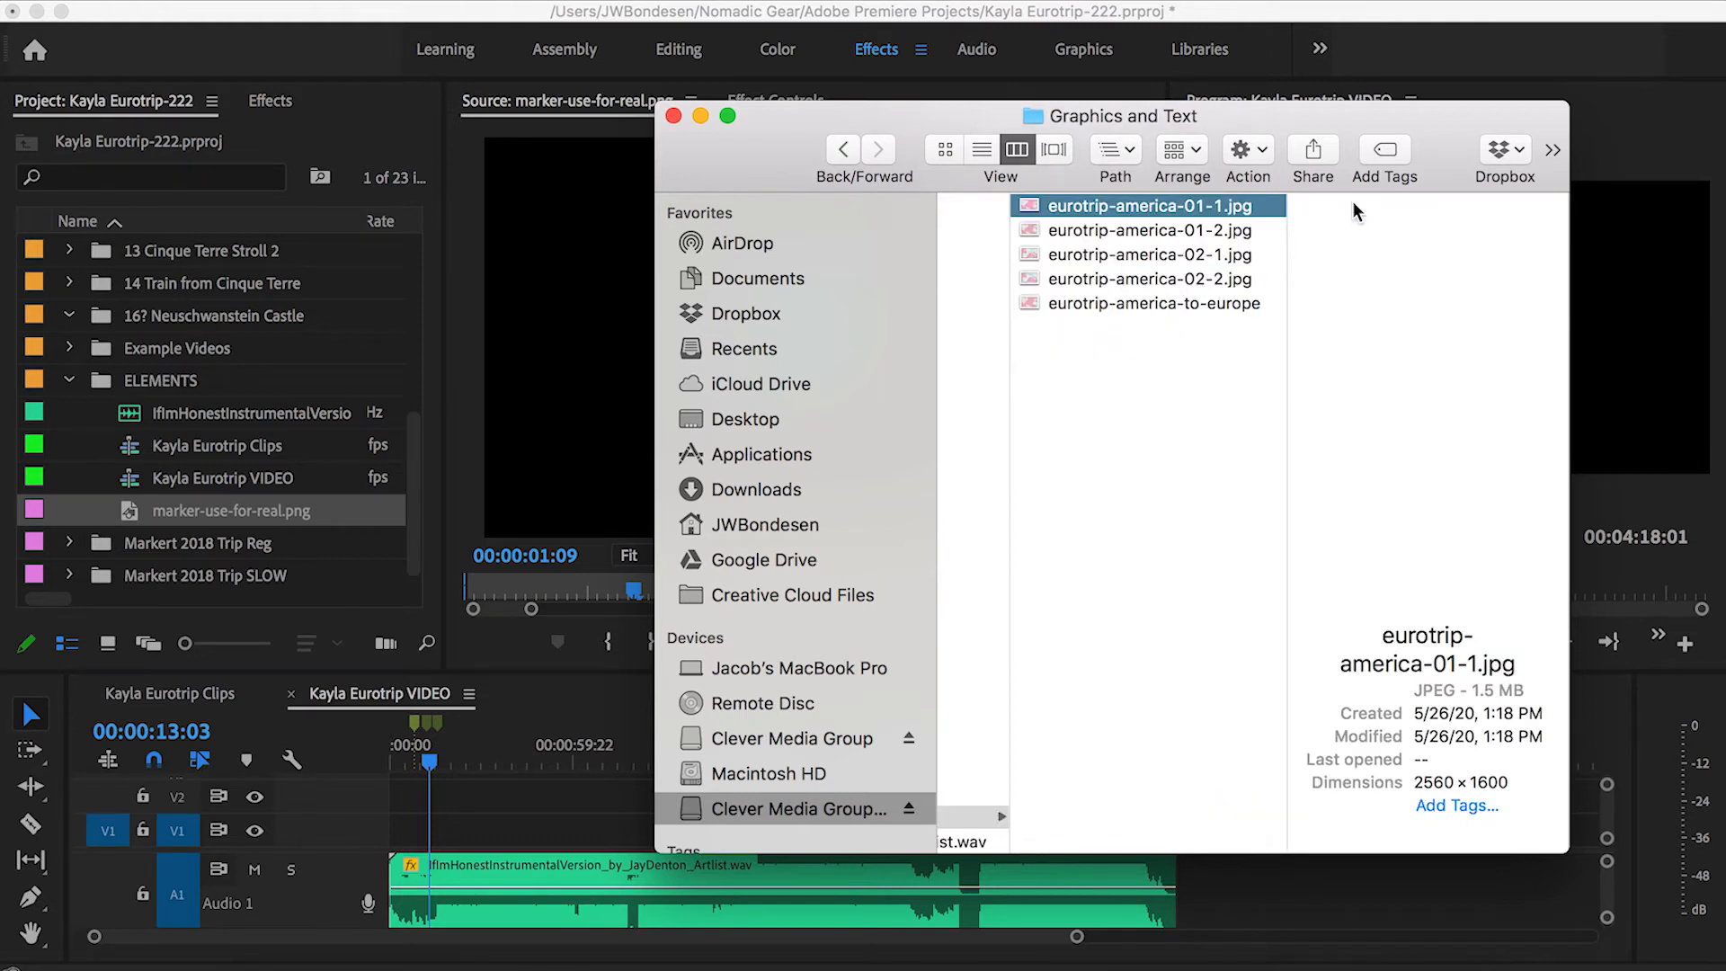
left_click(1176, 278, "shift")
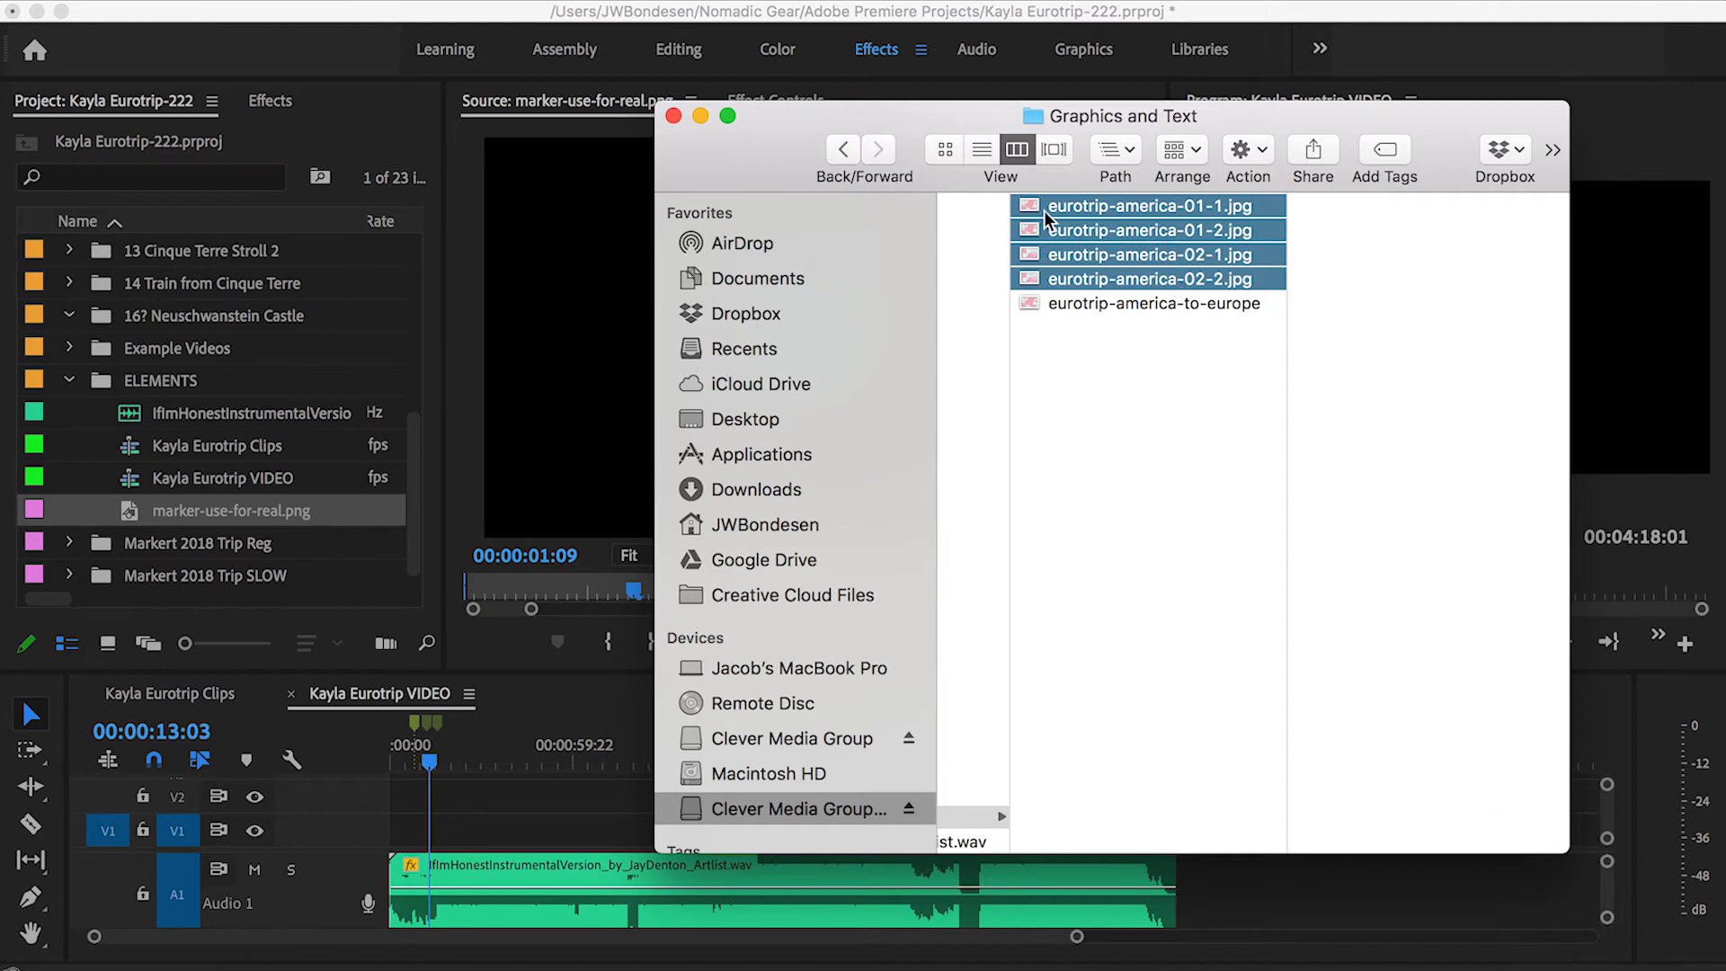
left_click_drag(1029, 216, 133, 479)
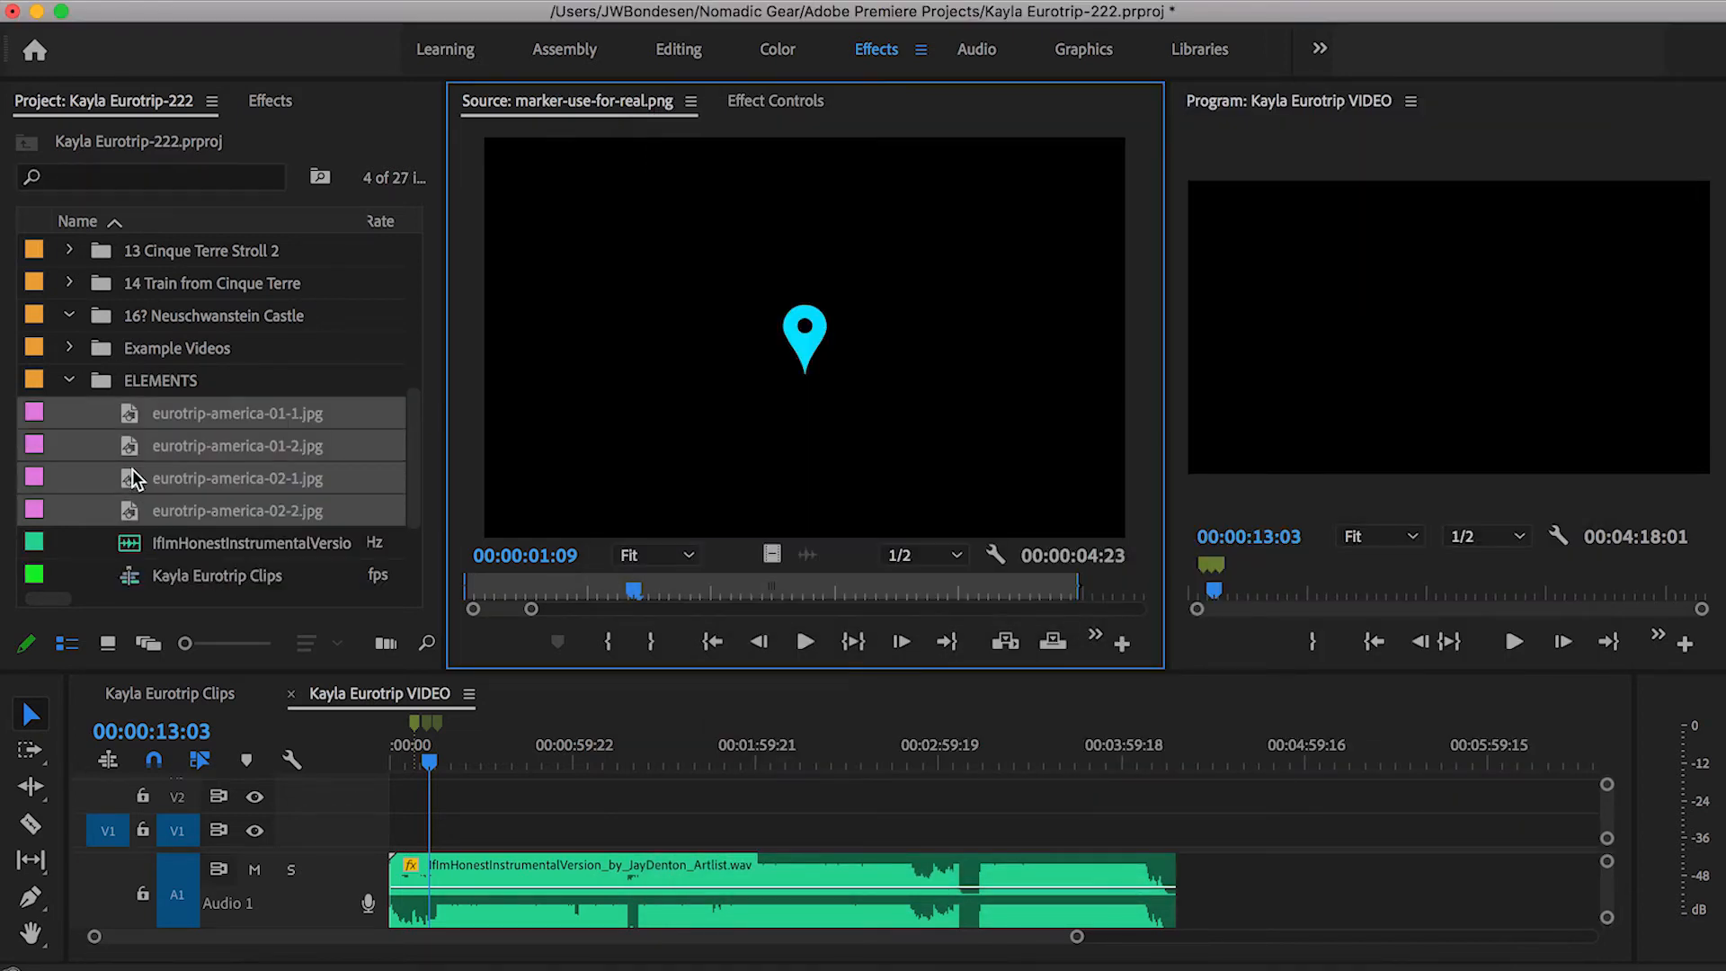
Open eurotrip-america-01-1.jpg in the Source Monitor and briefly play it.
double_click(131, 416)
key("space")
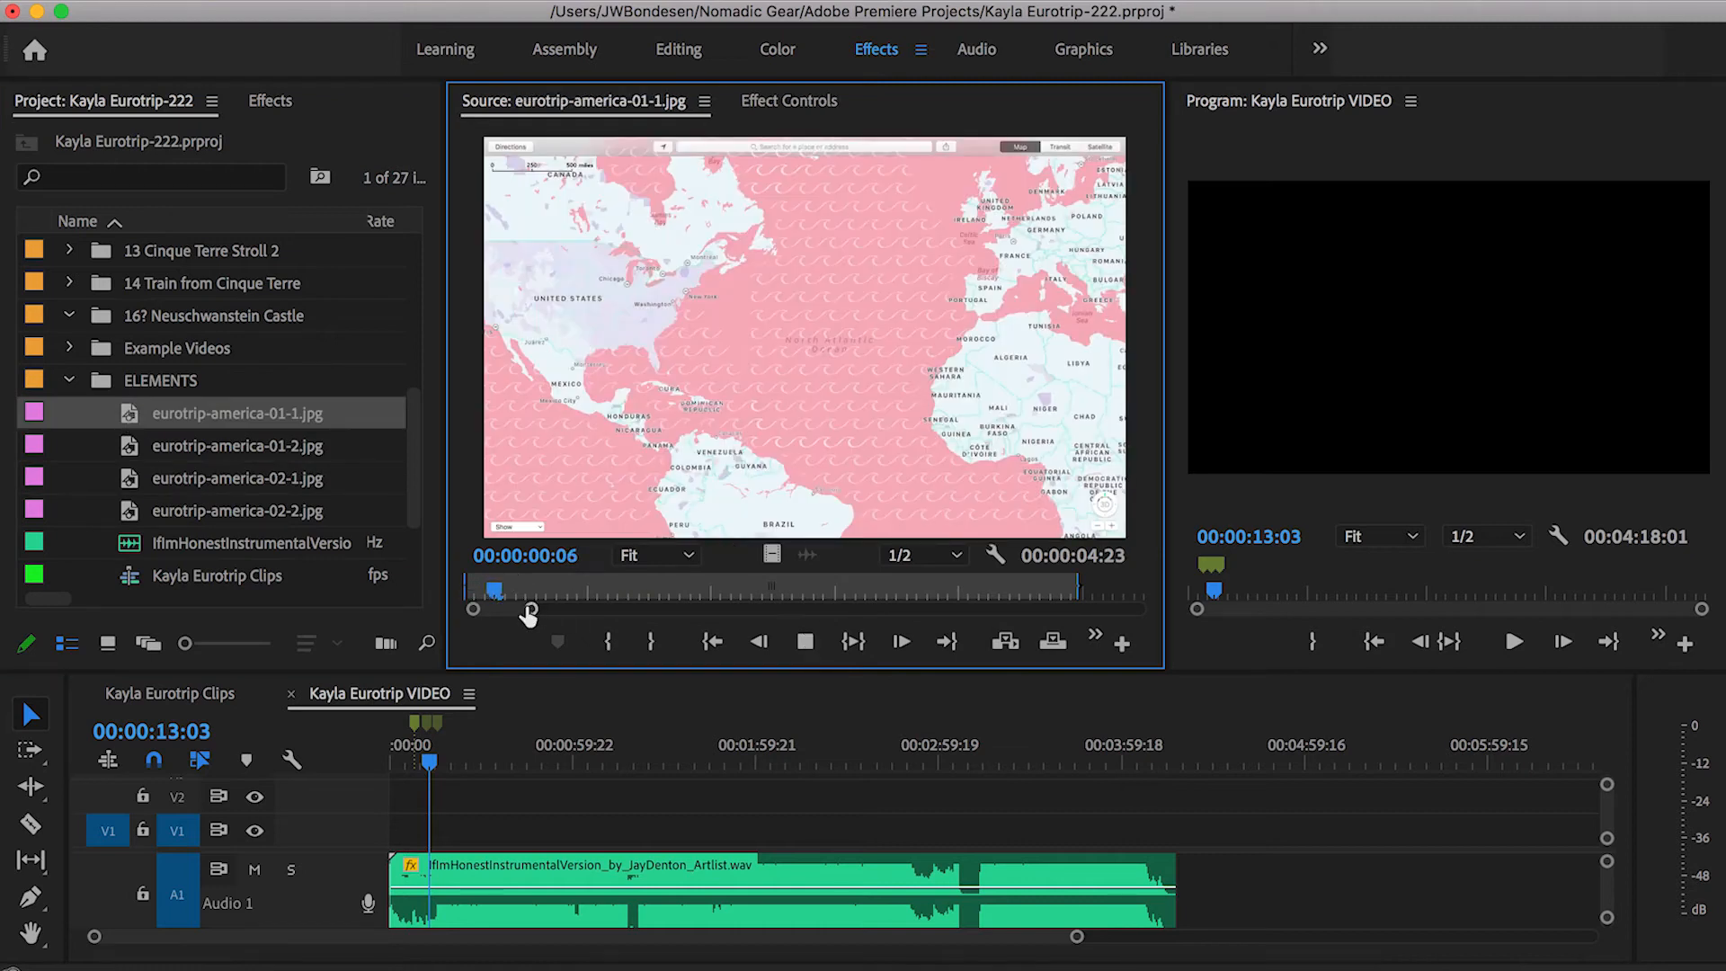
key("space")
Lower the system volume and listen to the sequence's music from just before the first marker.
scroll(374, 788, "up", 5)
scroll(716, 805, "down", 5)
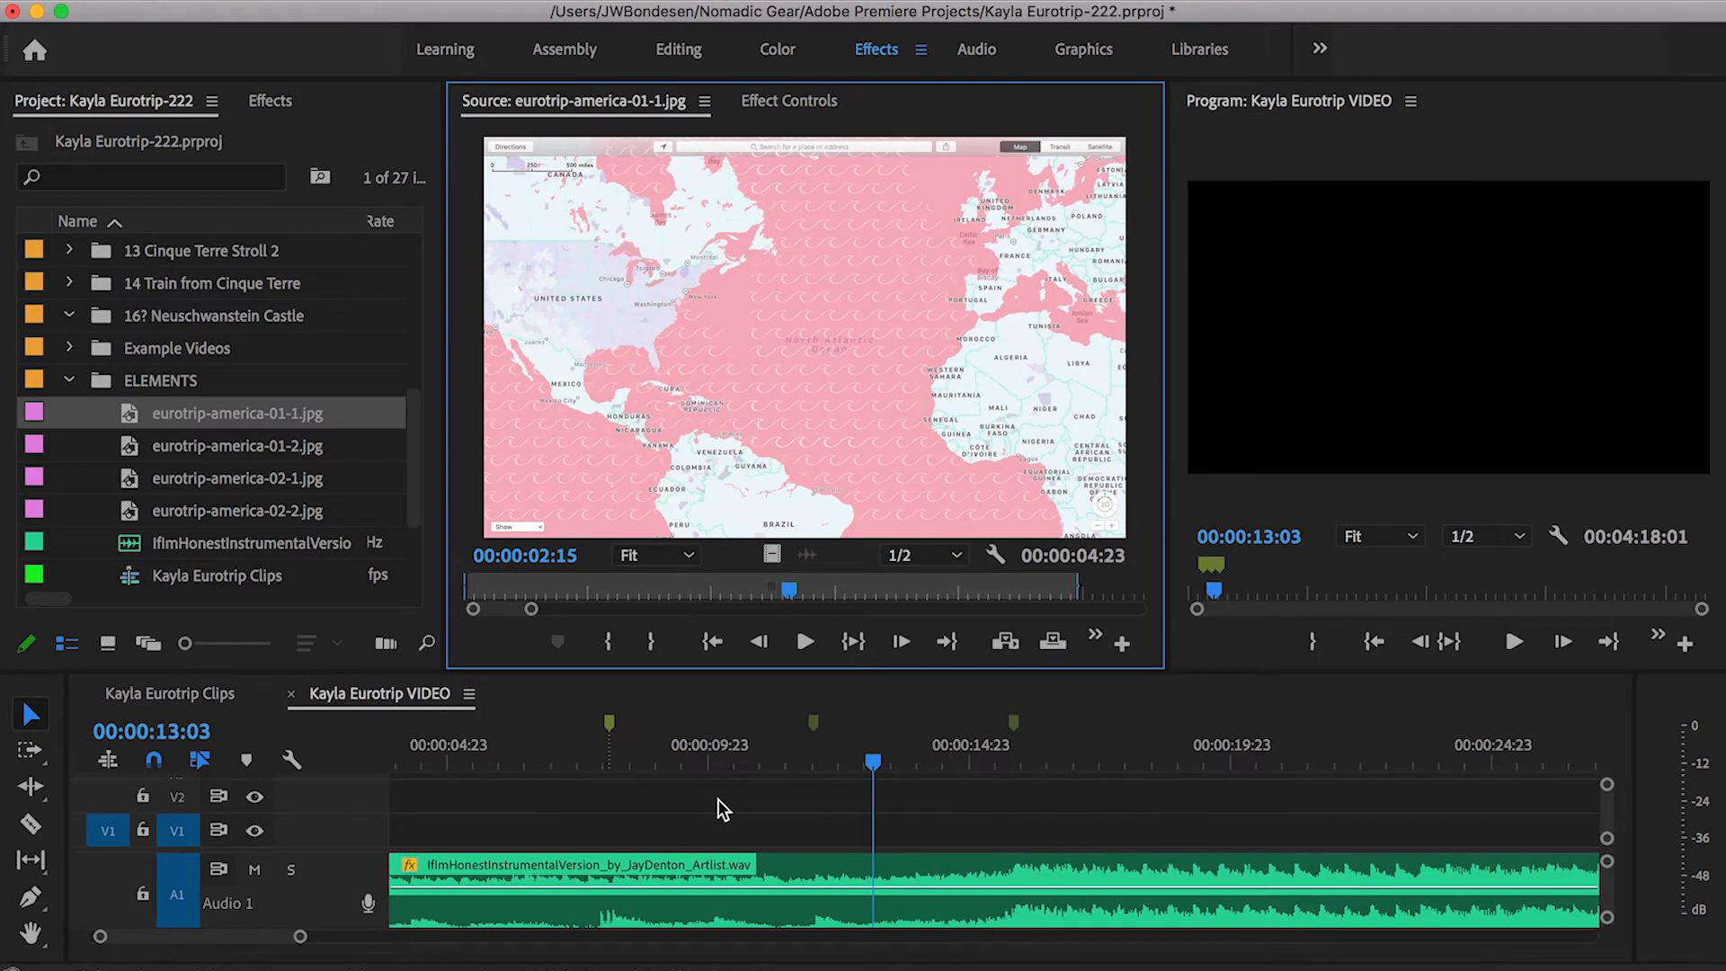
left_click_drag(519, 755, 512, 755)
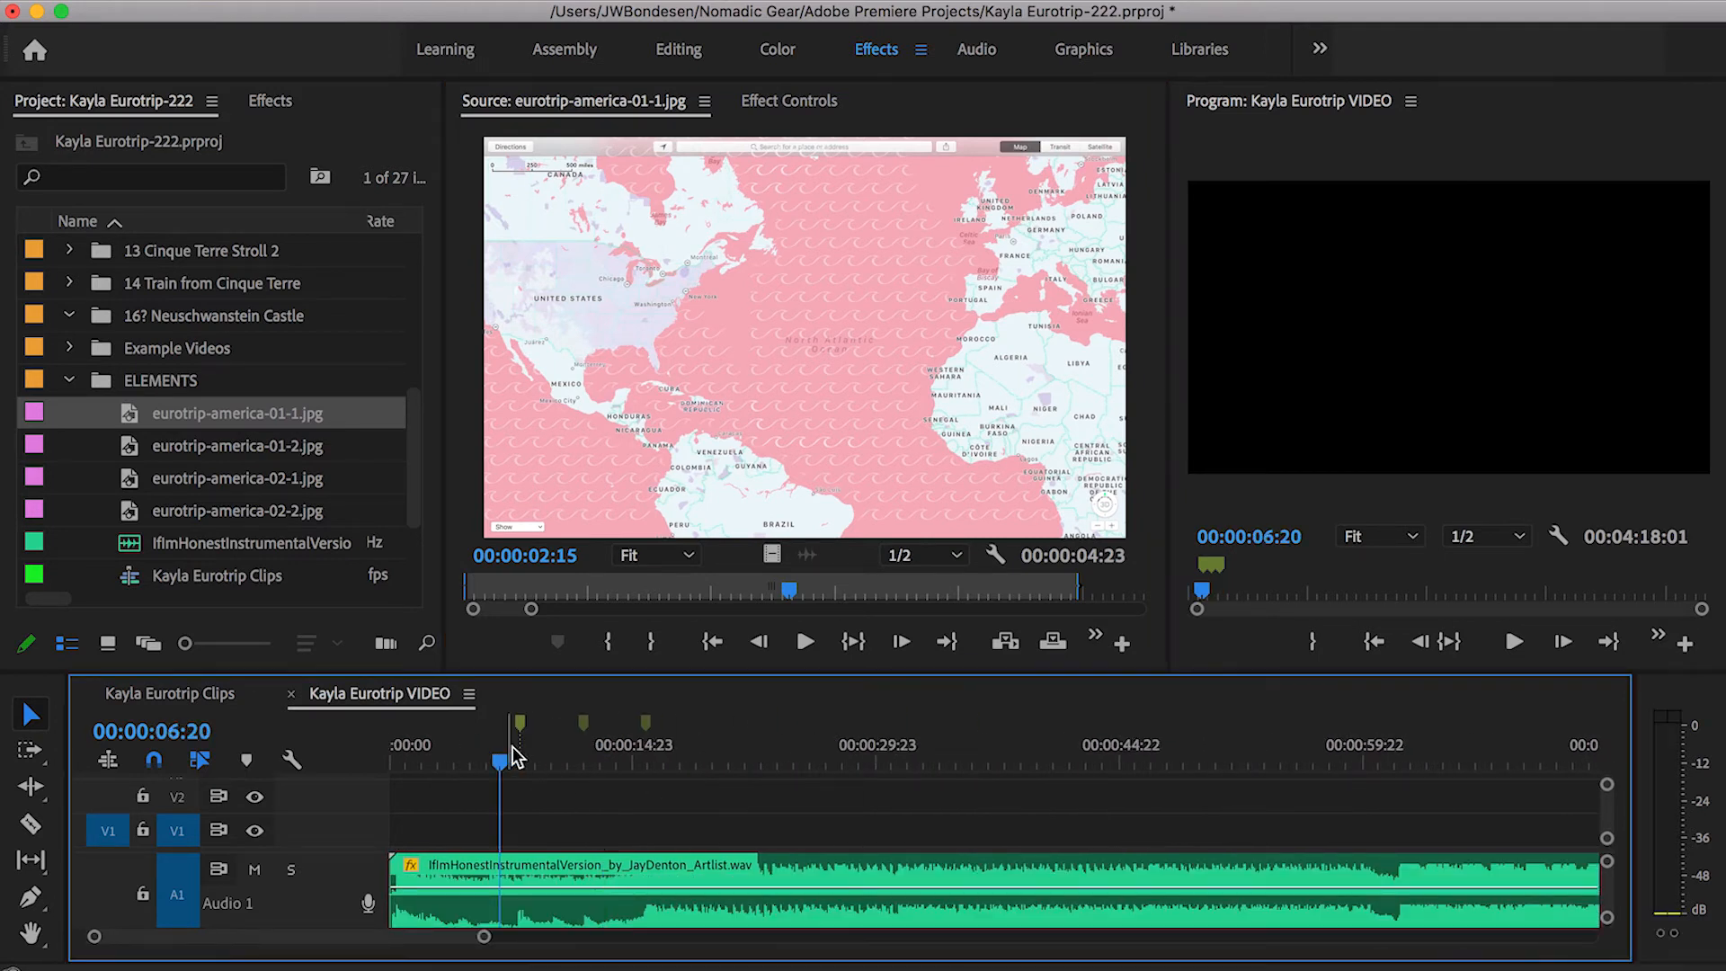
key("XF86AudioLowerVolume")
key("XF86AudioLowerVolume")
key("space")
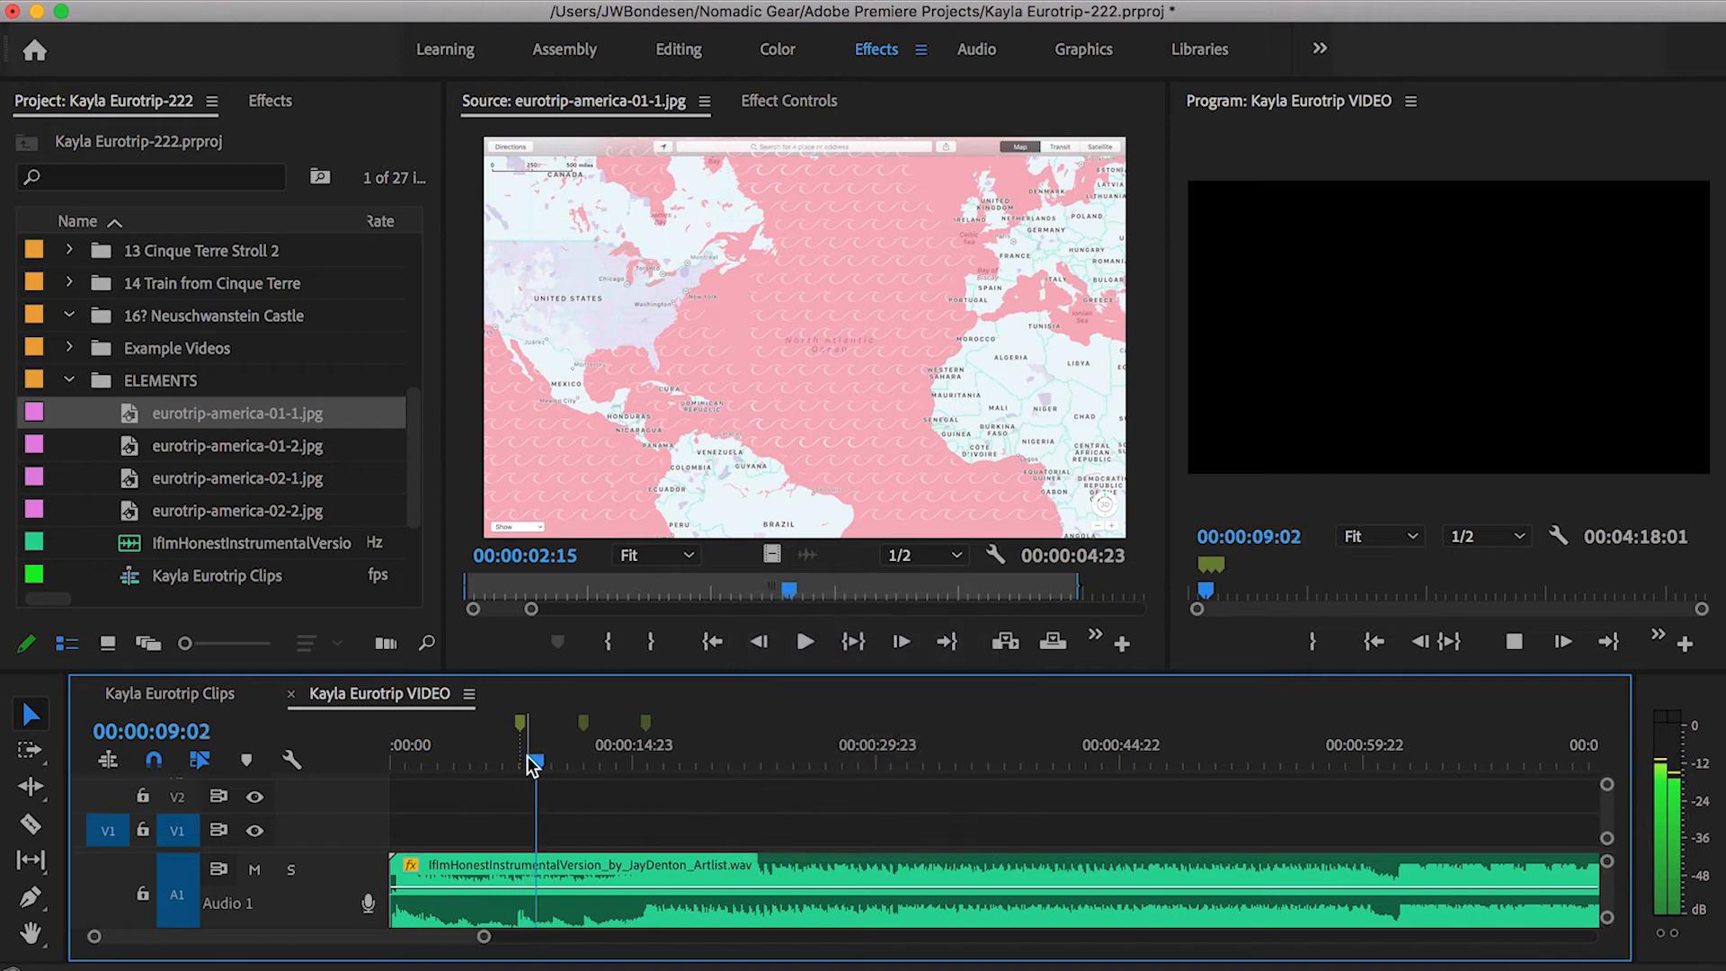
scroll(547, 771, "up", 2)
scroll(550, 775, "up", 2)
key("space")
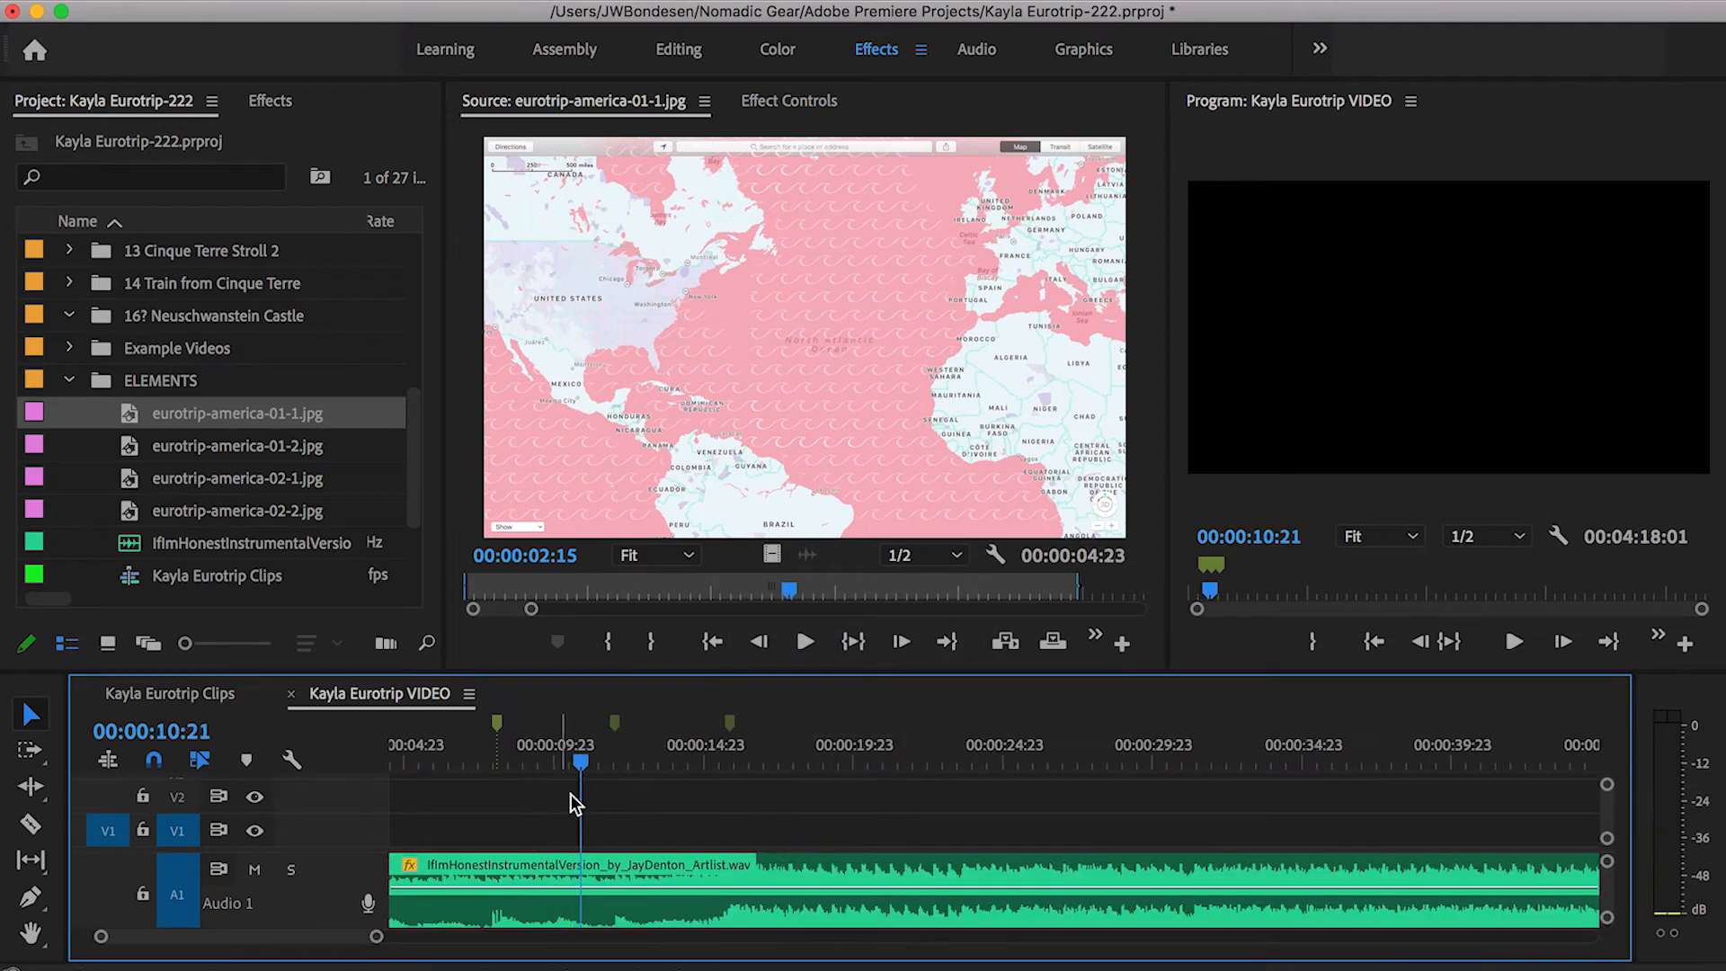
Place eurotrip-america-01-1.jpg on V1 at the first marker and trim its end to the second marker.
mouse_move(750, 239)
left_mouse_down()
mouse_move(545, 674)
mouse_move(551, 820)
left_mouse_up()
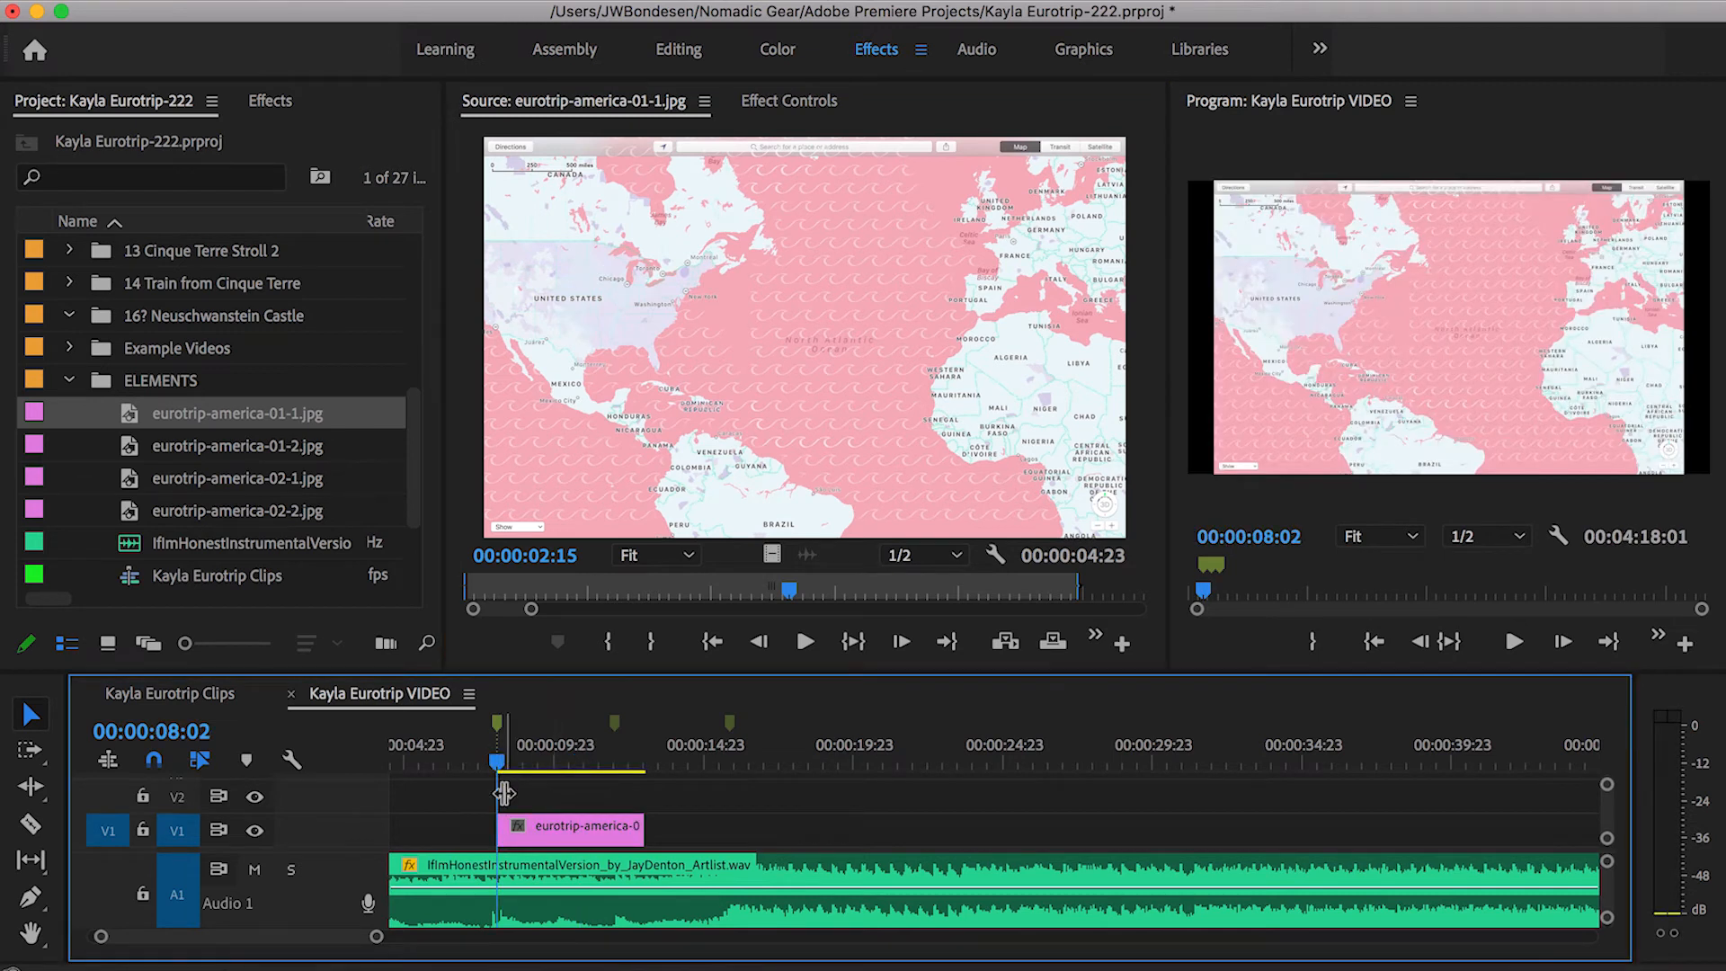
key("=")
left_click_drag(746, 827, 692, 829)
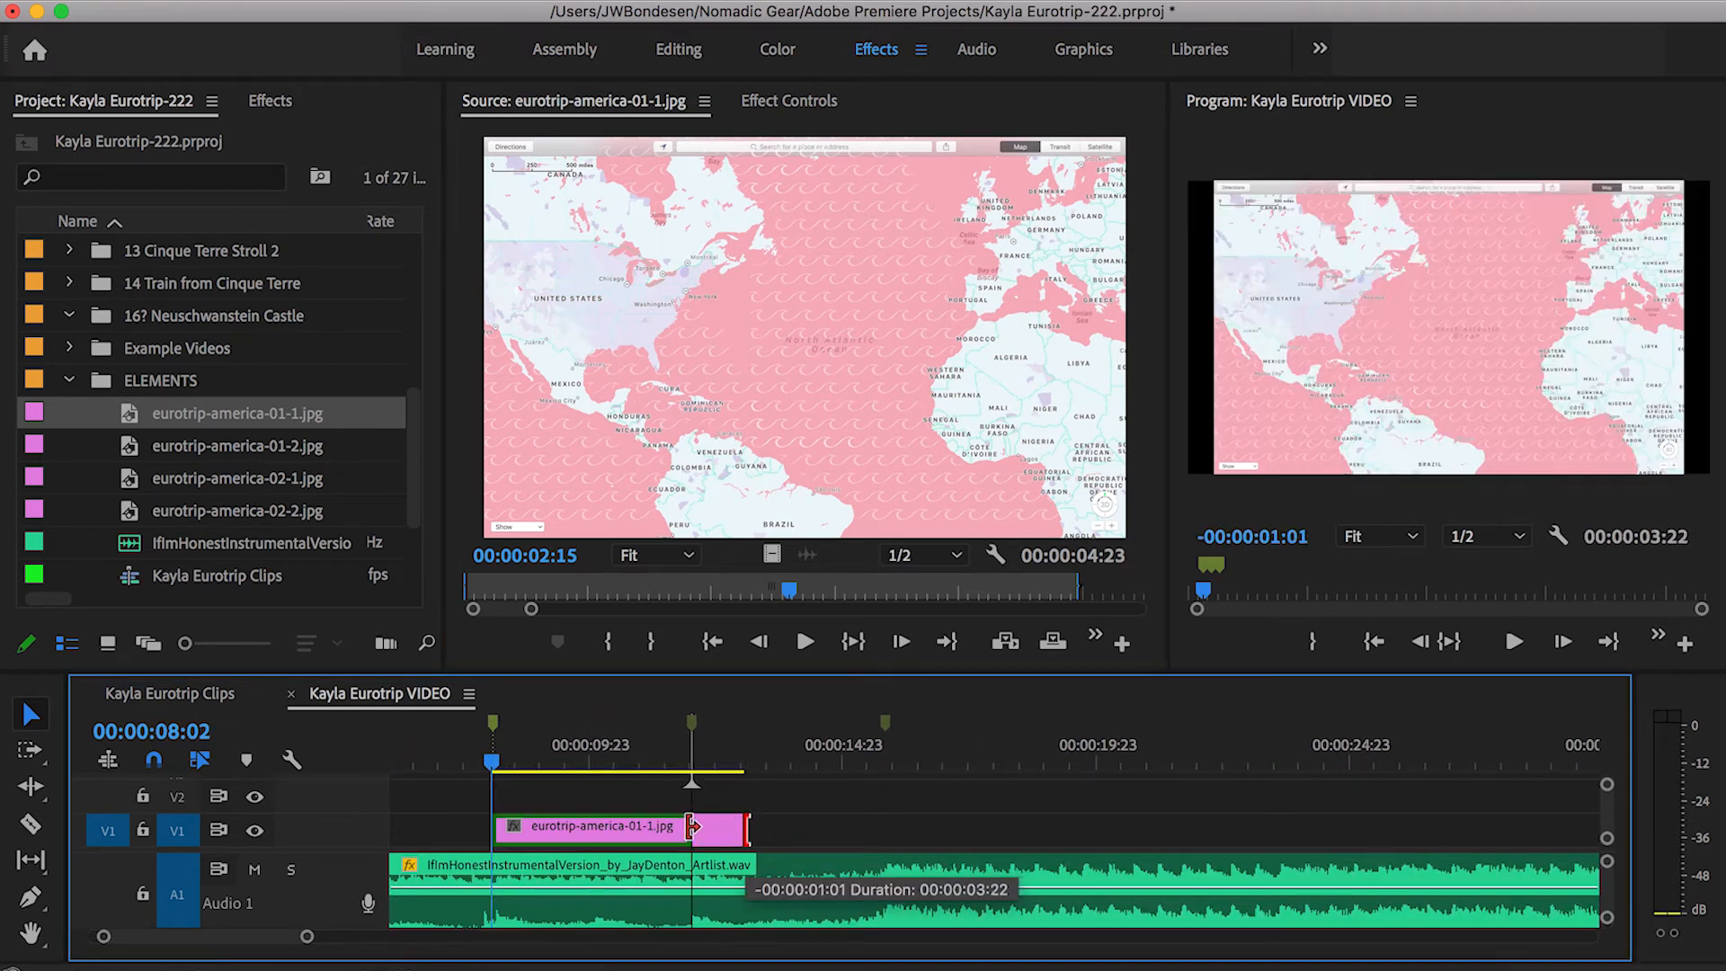
scroll(688, 827, "left", 5)
left_click(722, 764)
key("space")
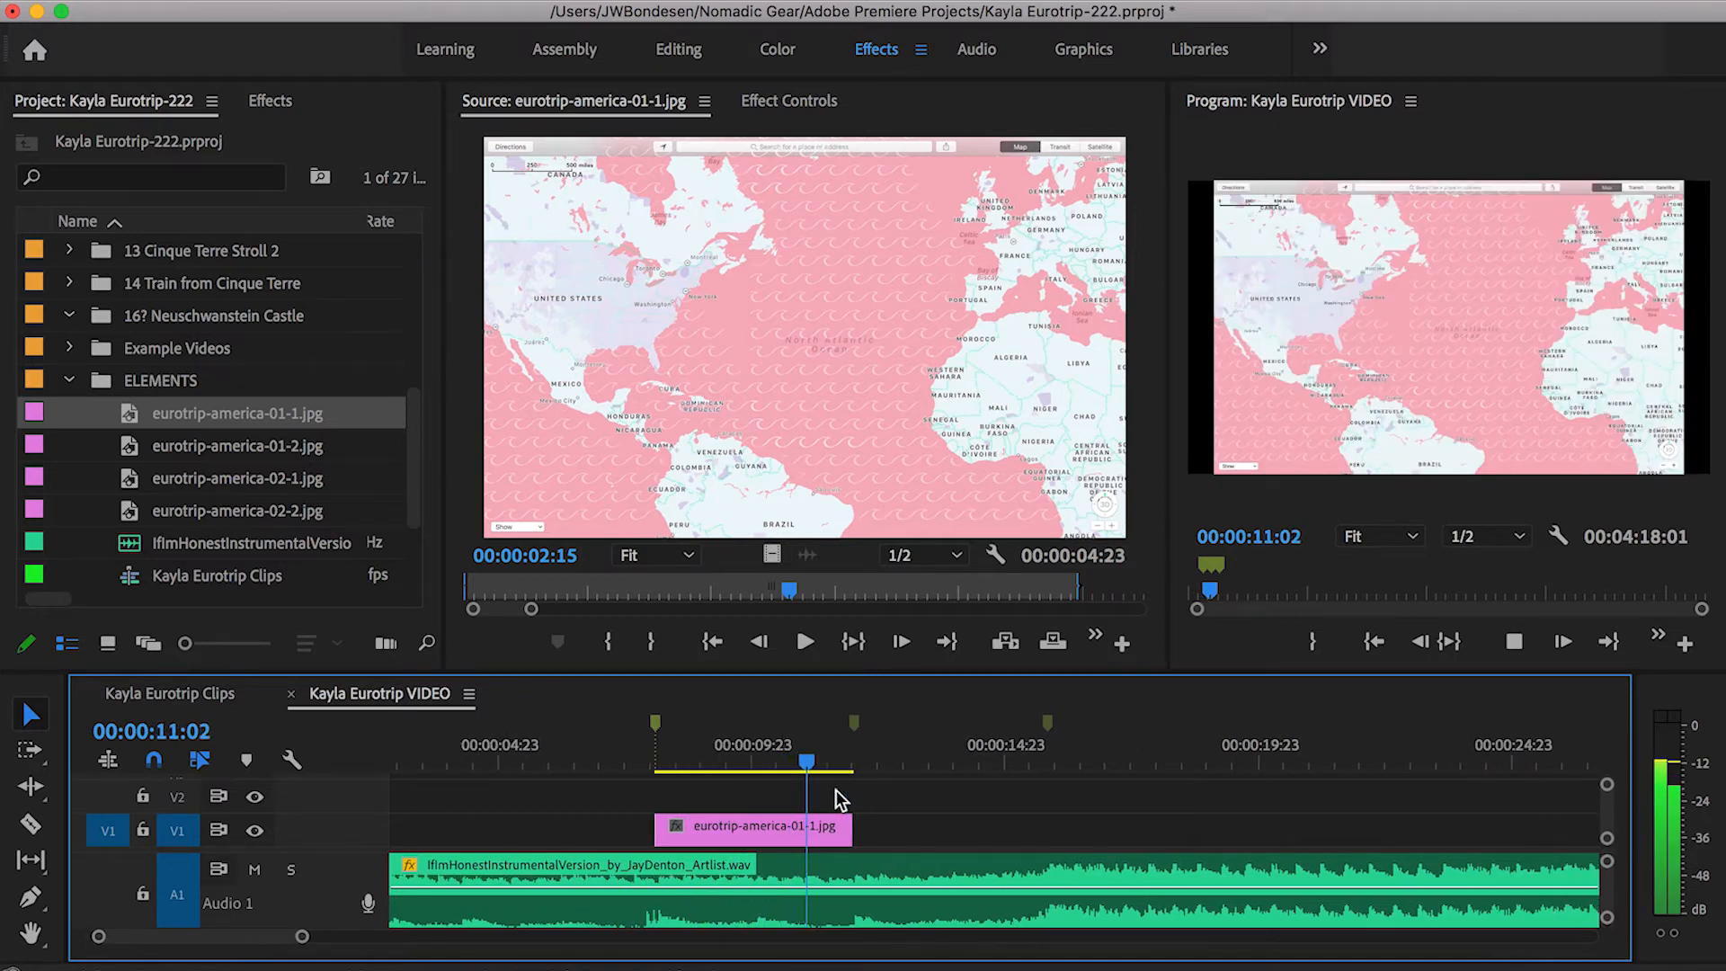
key("space")
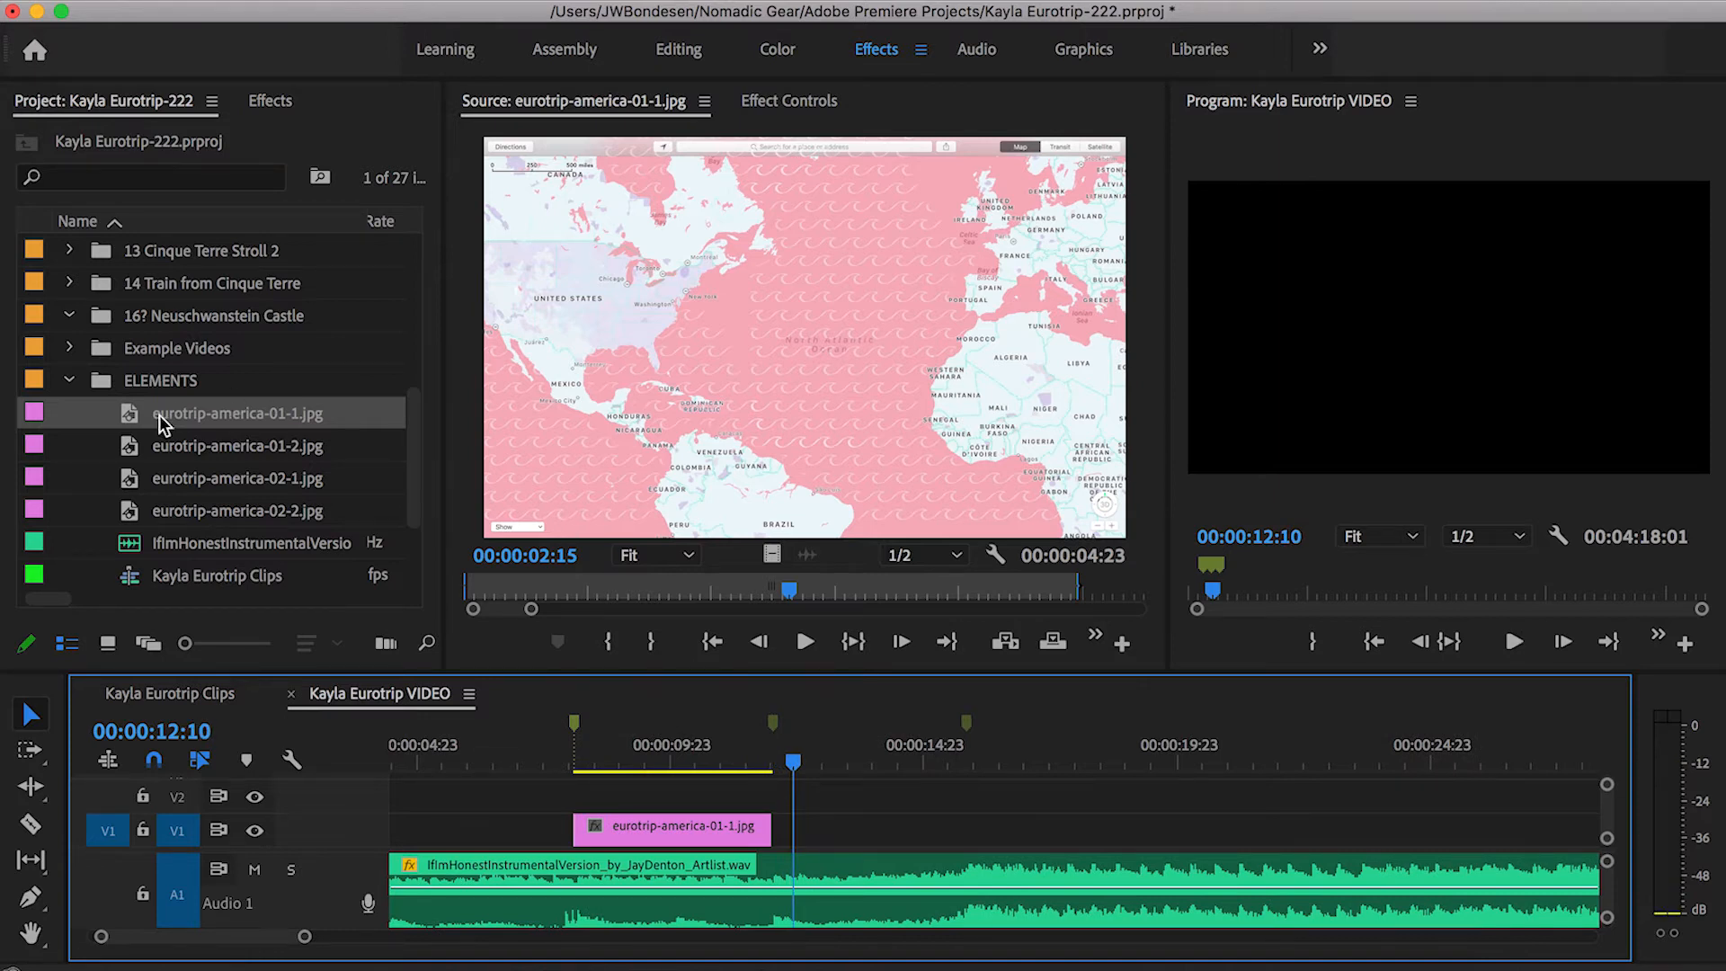
Place eurotrip-america-02-1.jpg on V1 directly after the first map clip and trim its end to the third marker.
double_click(135, 448)
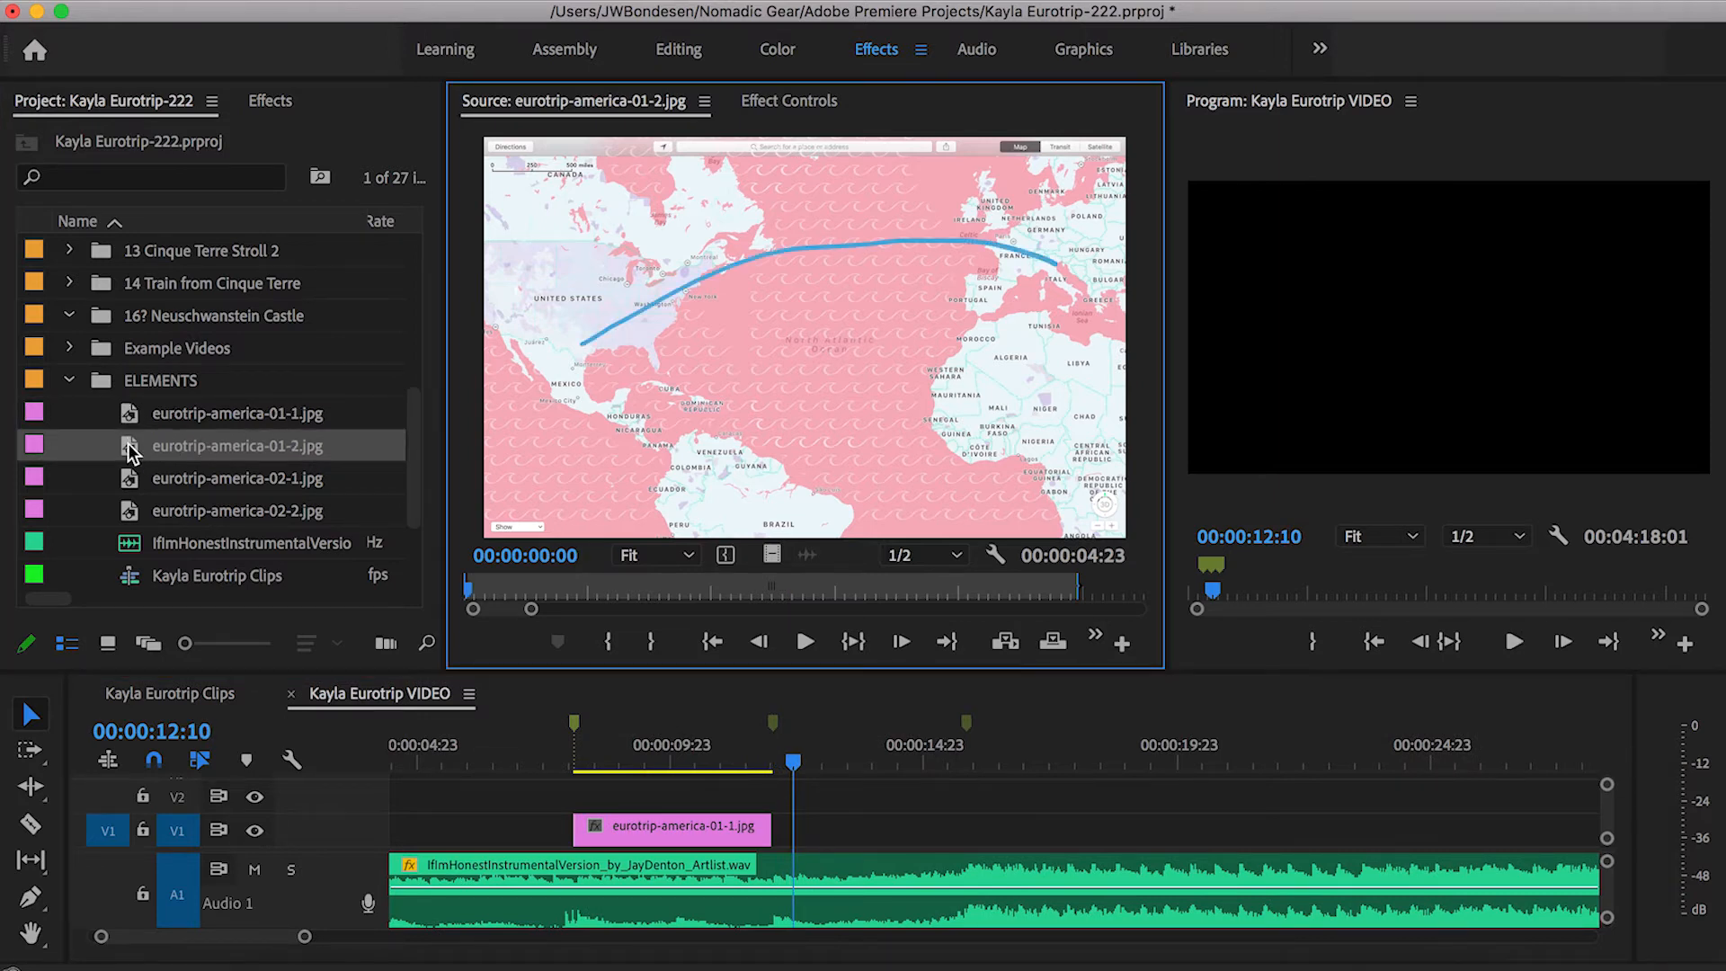
double_click(129, 482)
mouse_move(129, 490)
left_mouse_down()
mouse_move(744, 669)
mouse_move(809, 818)
mouse_move(783, 829)
left_mouse_up()
left_click_drag(1026, 830, 970, 829)
left_click(741, 751)
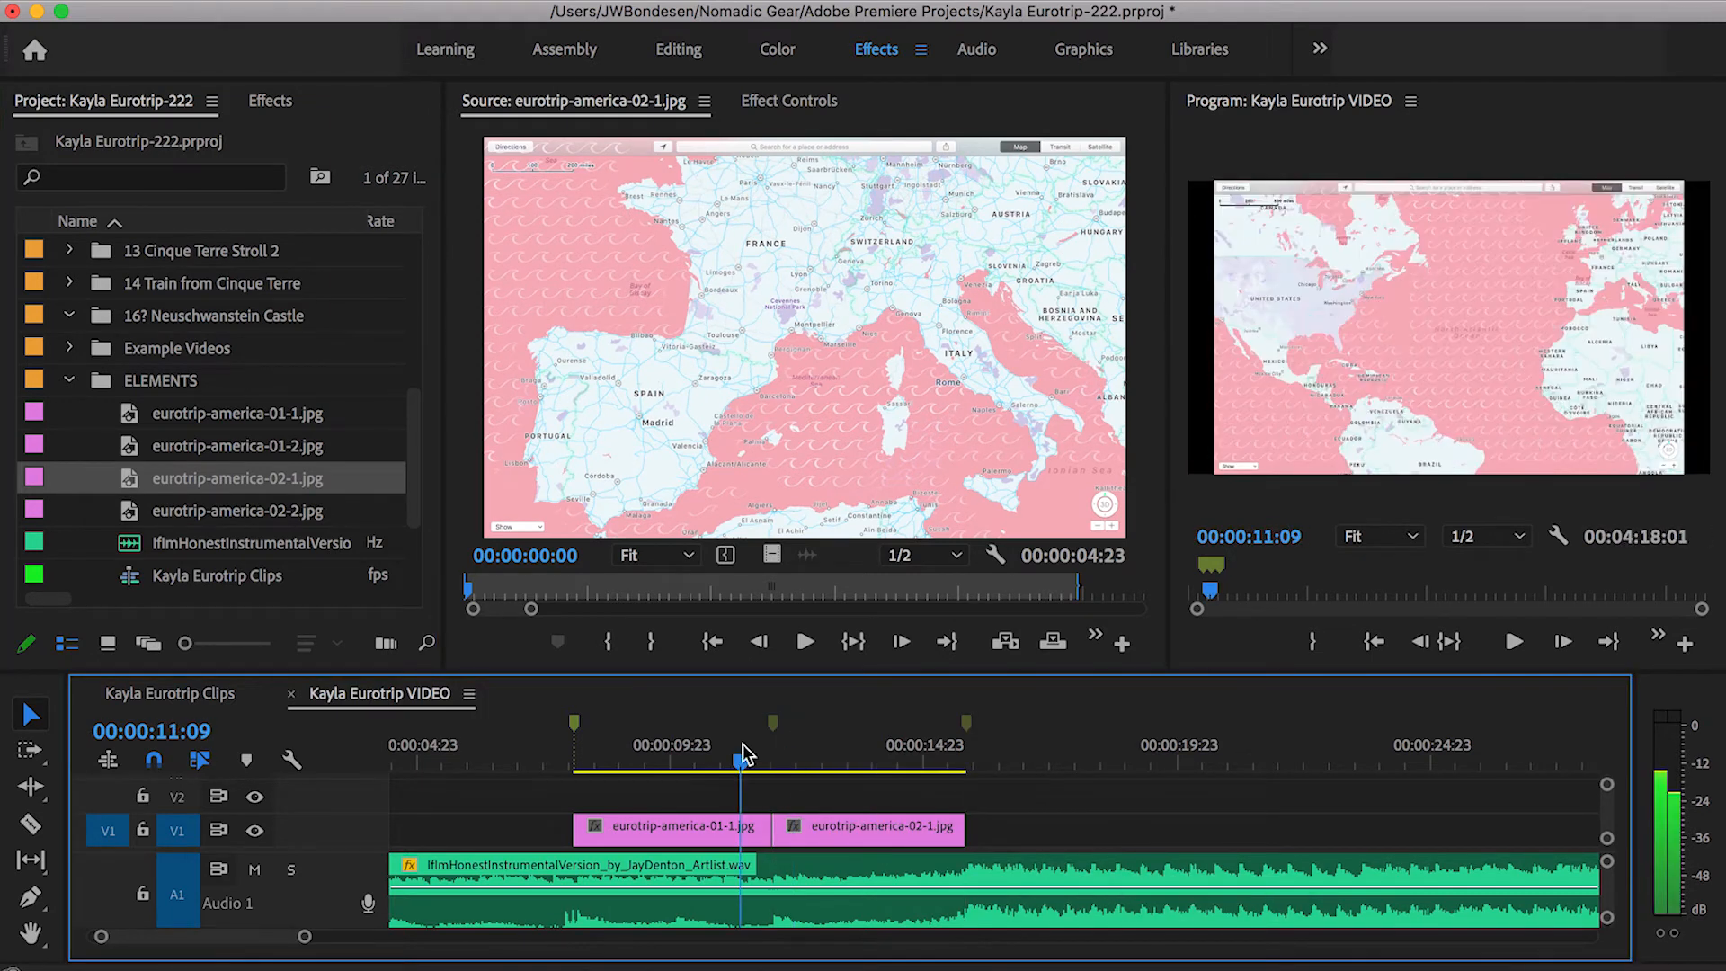
key("space")
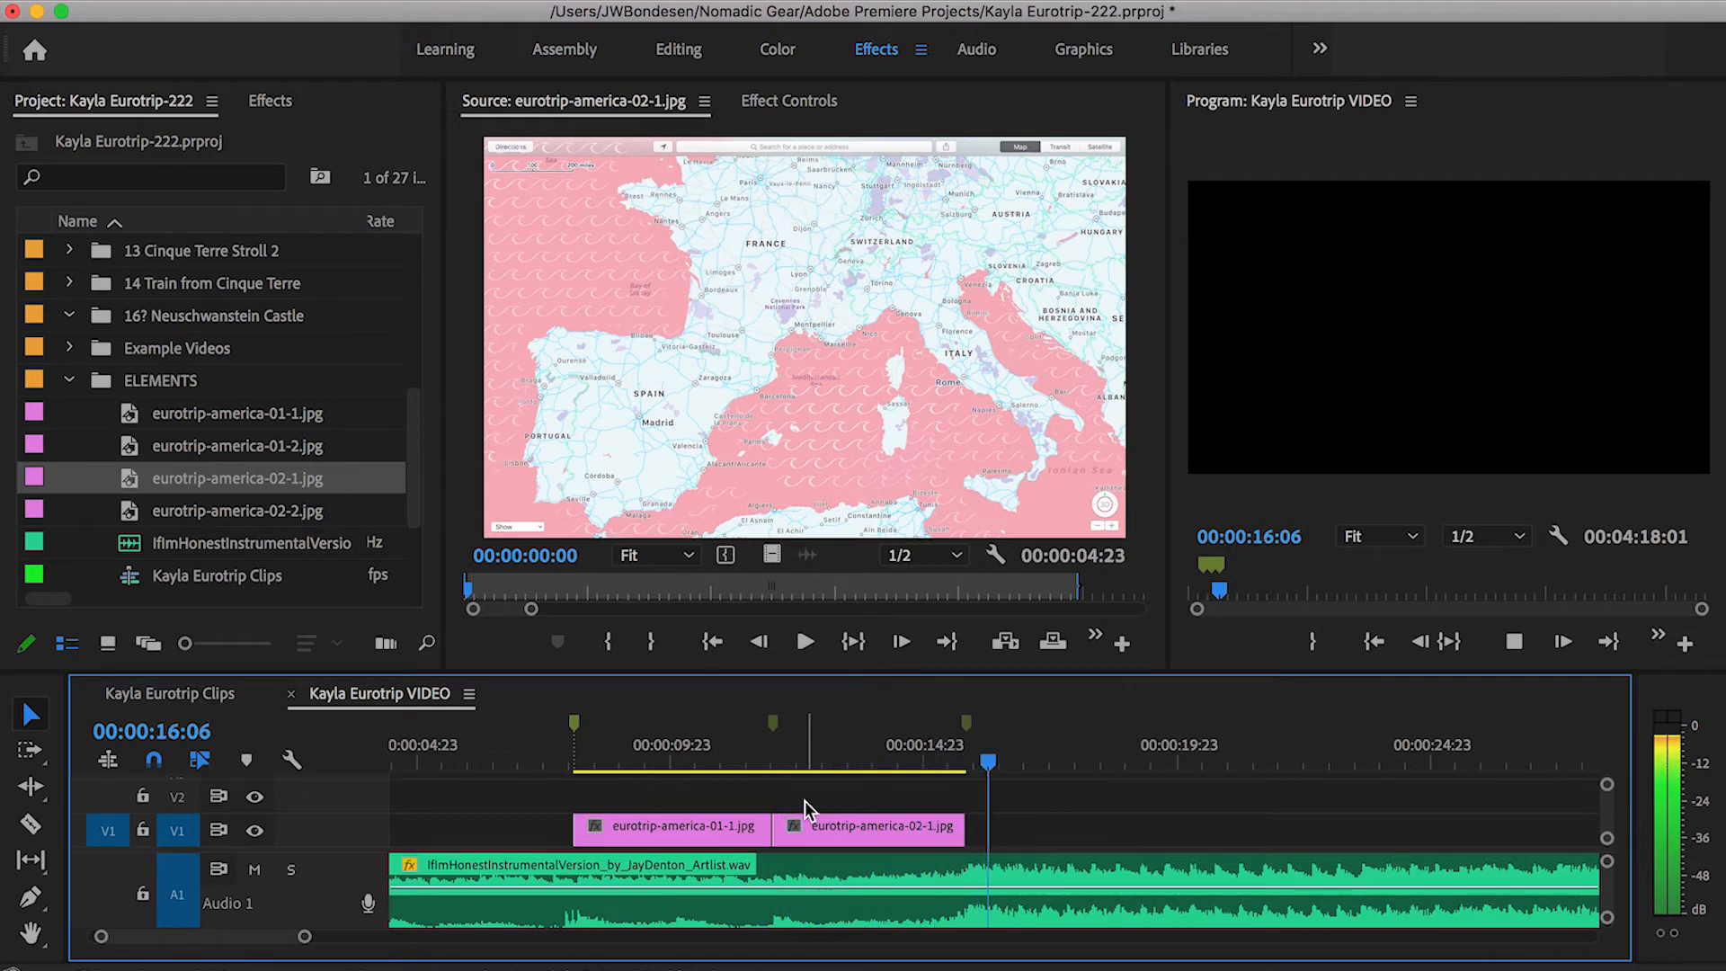
Enlarge the video track area to show V3 and play the map clips from the first marker.
left_click_drag(597, 762, 576, 764)
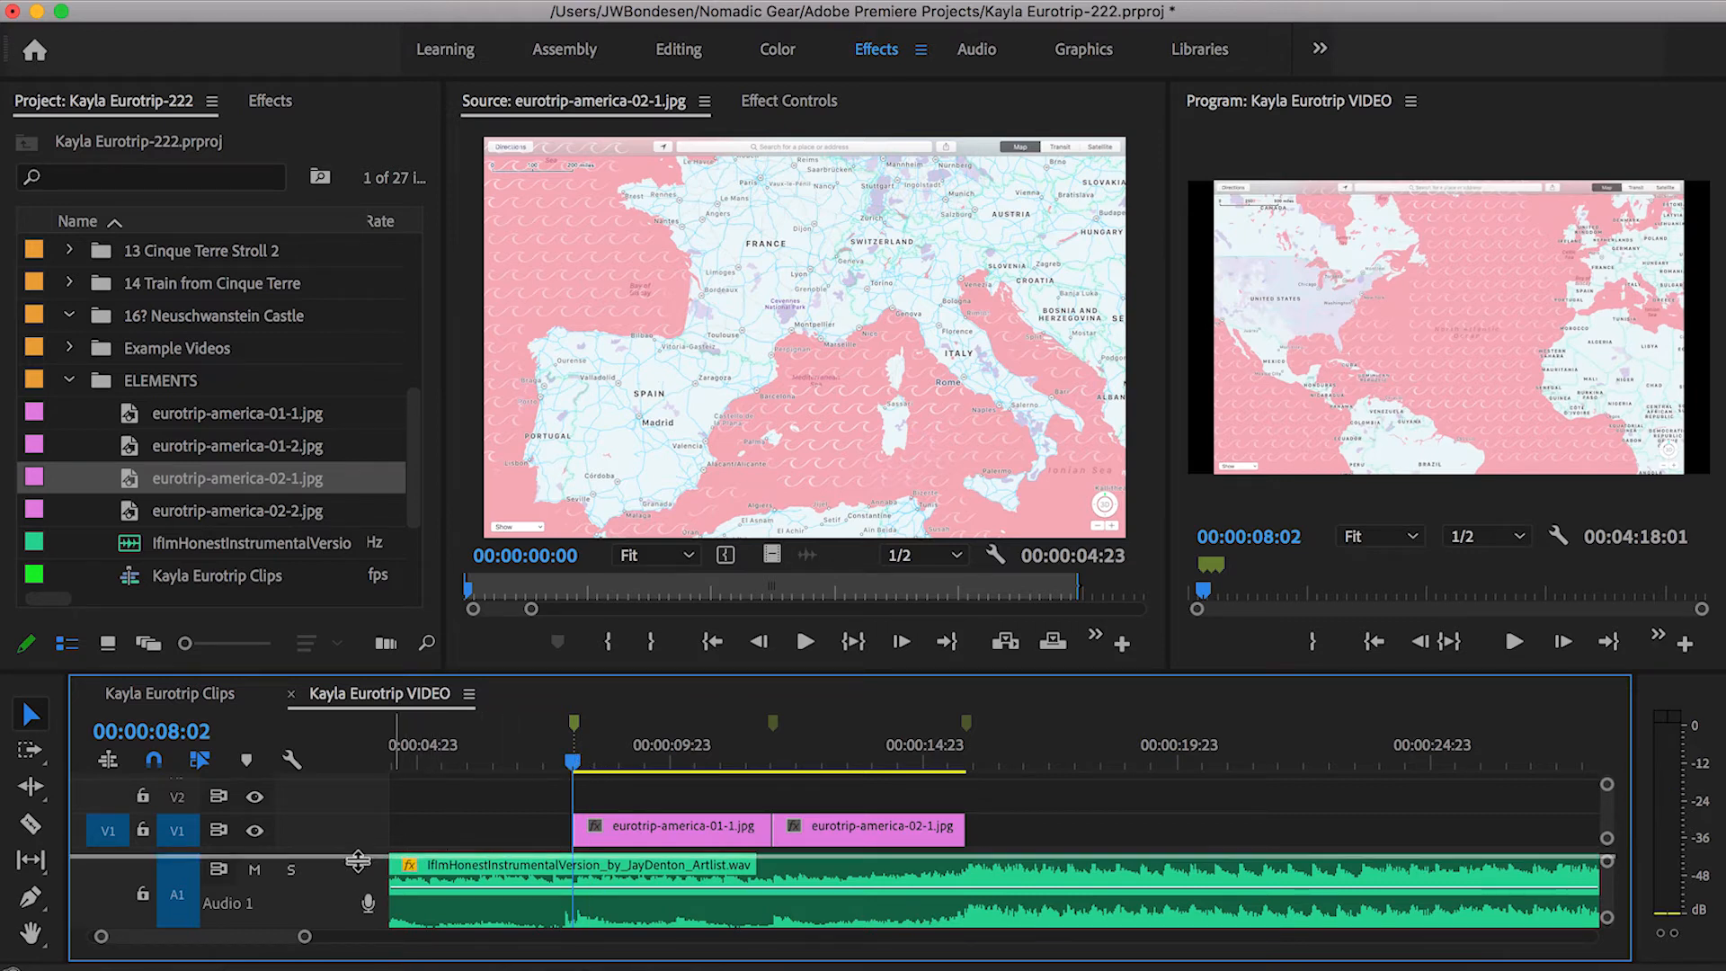
scroll(364, 868, "up", 1)
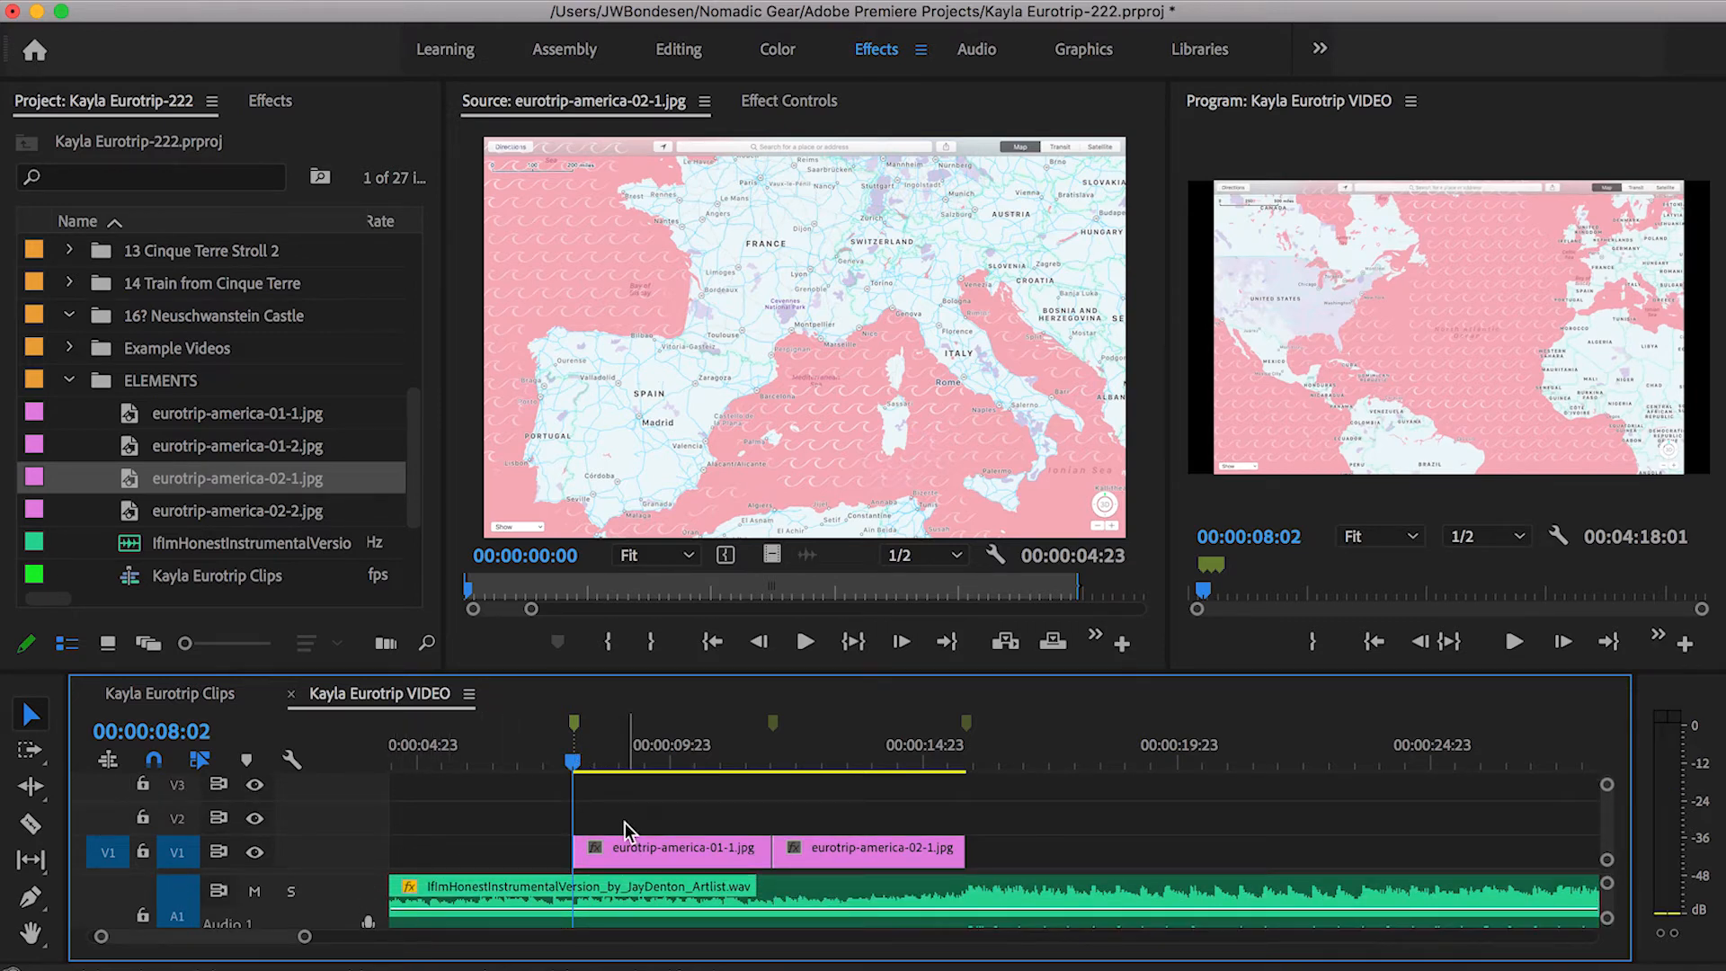
mouse_move(577, 766)
left_mouse_down()
mouse_move(720, 801)
mouse_move(579, 792)
left_mouse_up()
key("space")
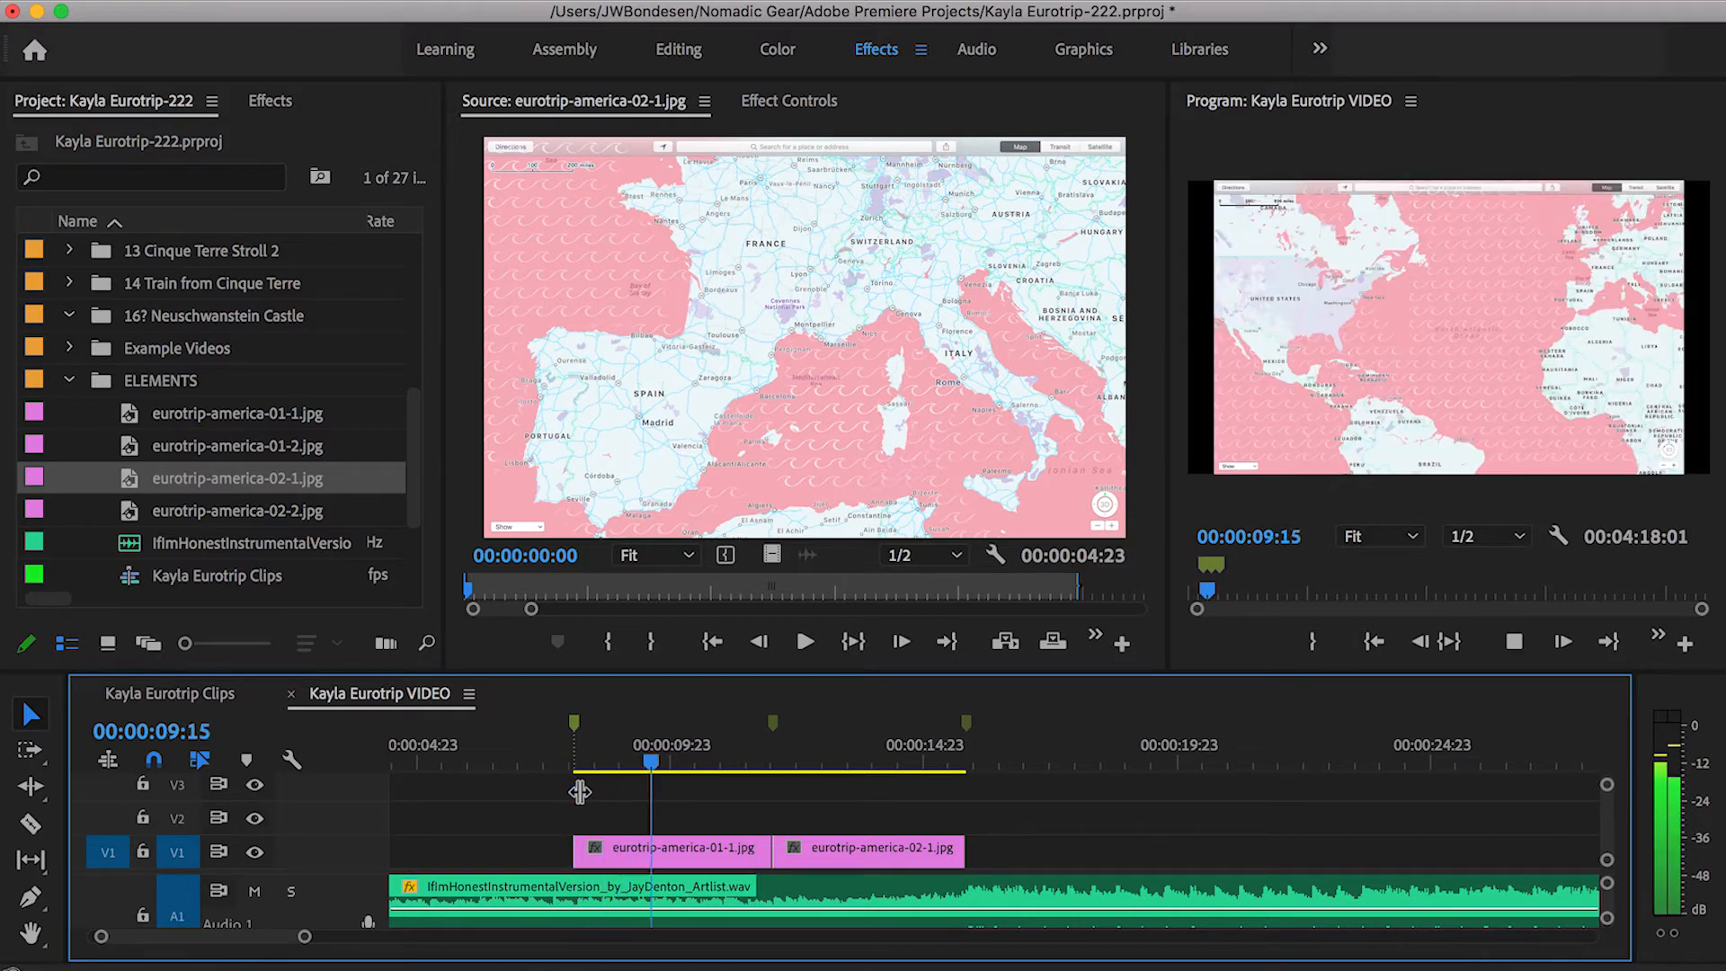
key("space")
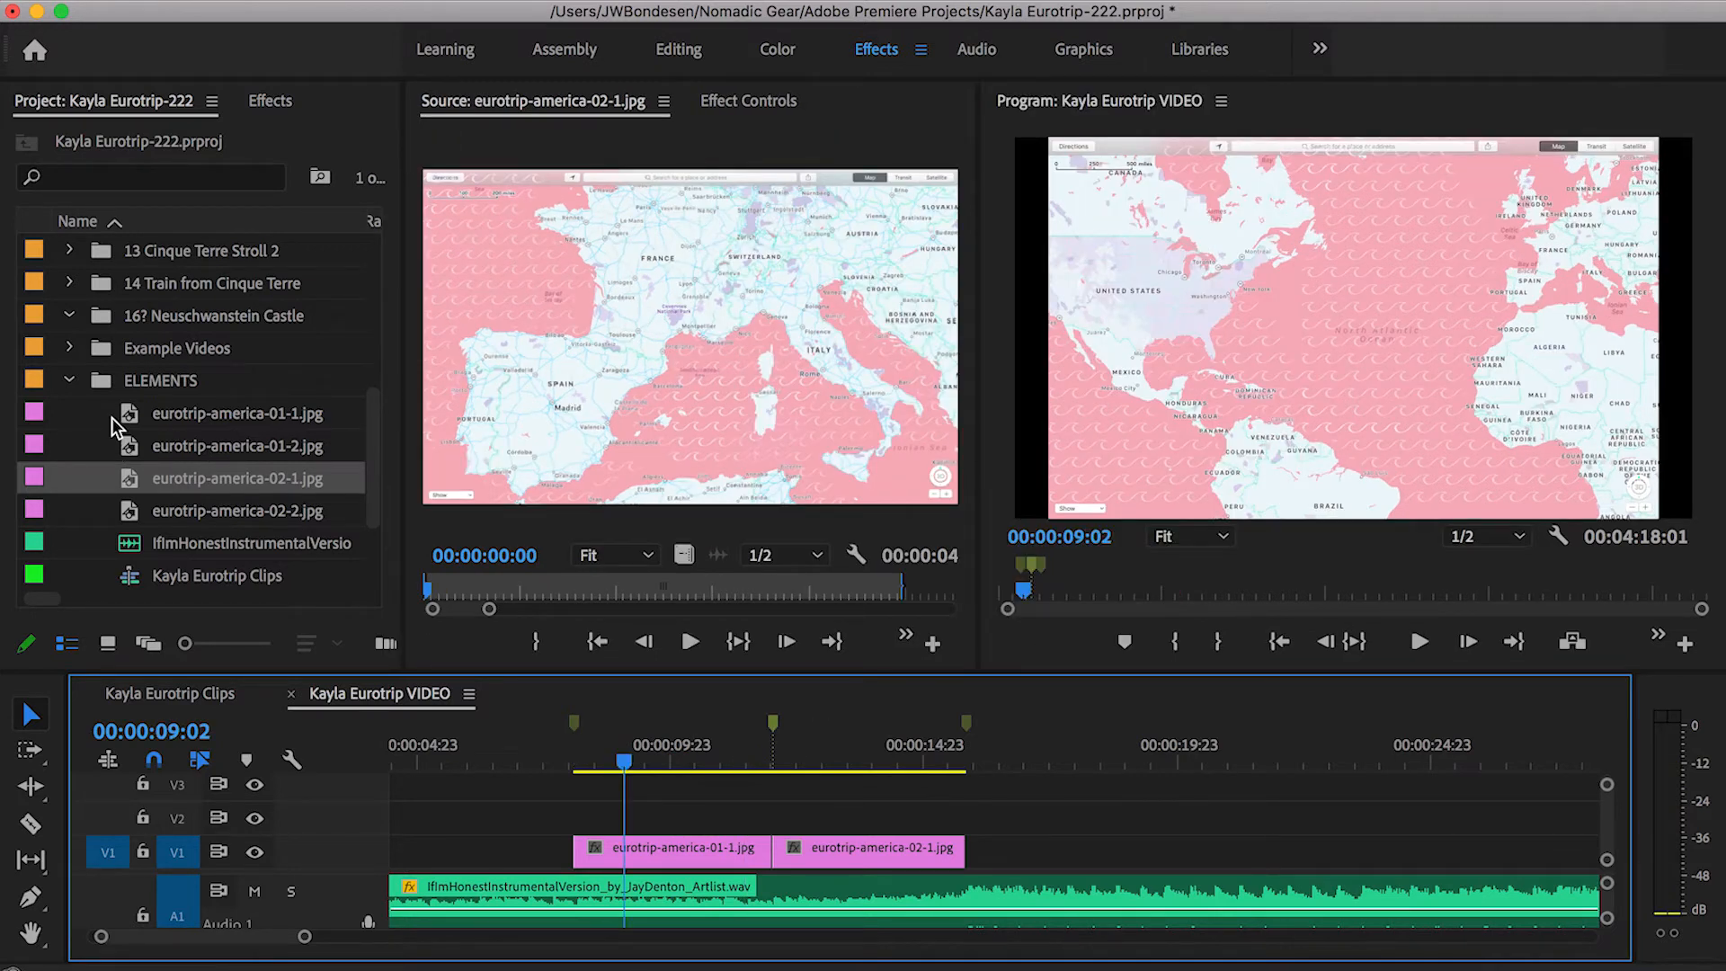
Target V2, place eurotrip-america-01-2.jpg on it at the first marker, and trim its end to the end of the clip below.
left_click(584, 756)
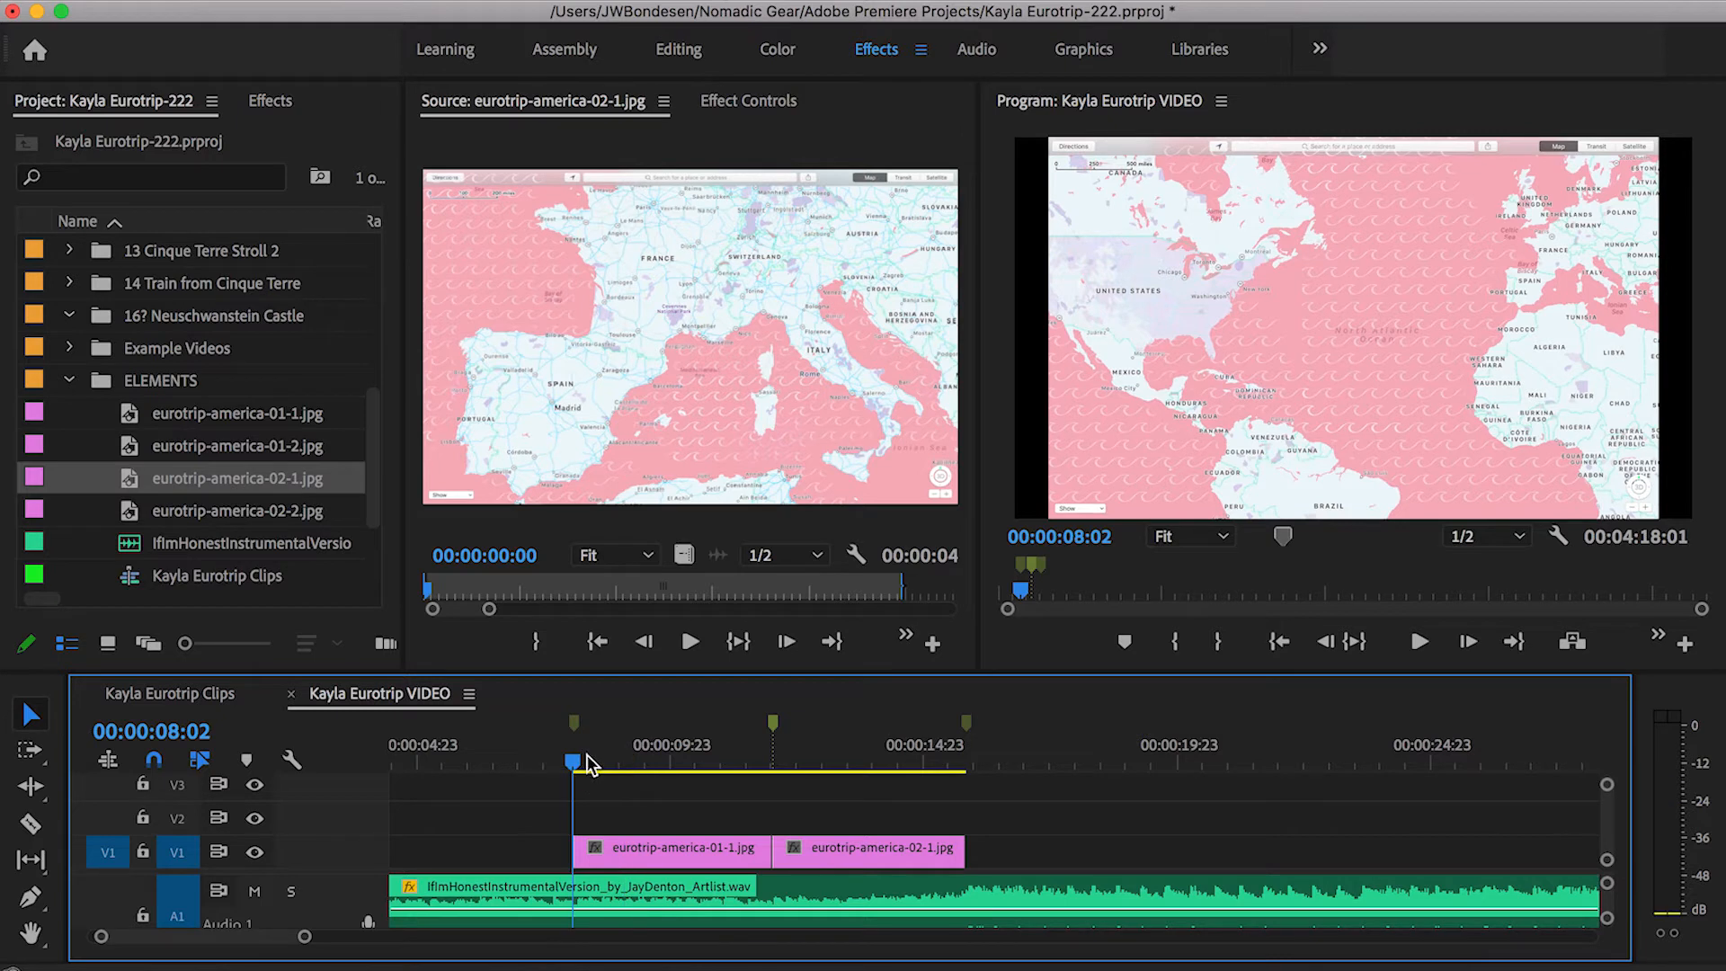
left_click(173, 817)
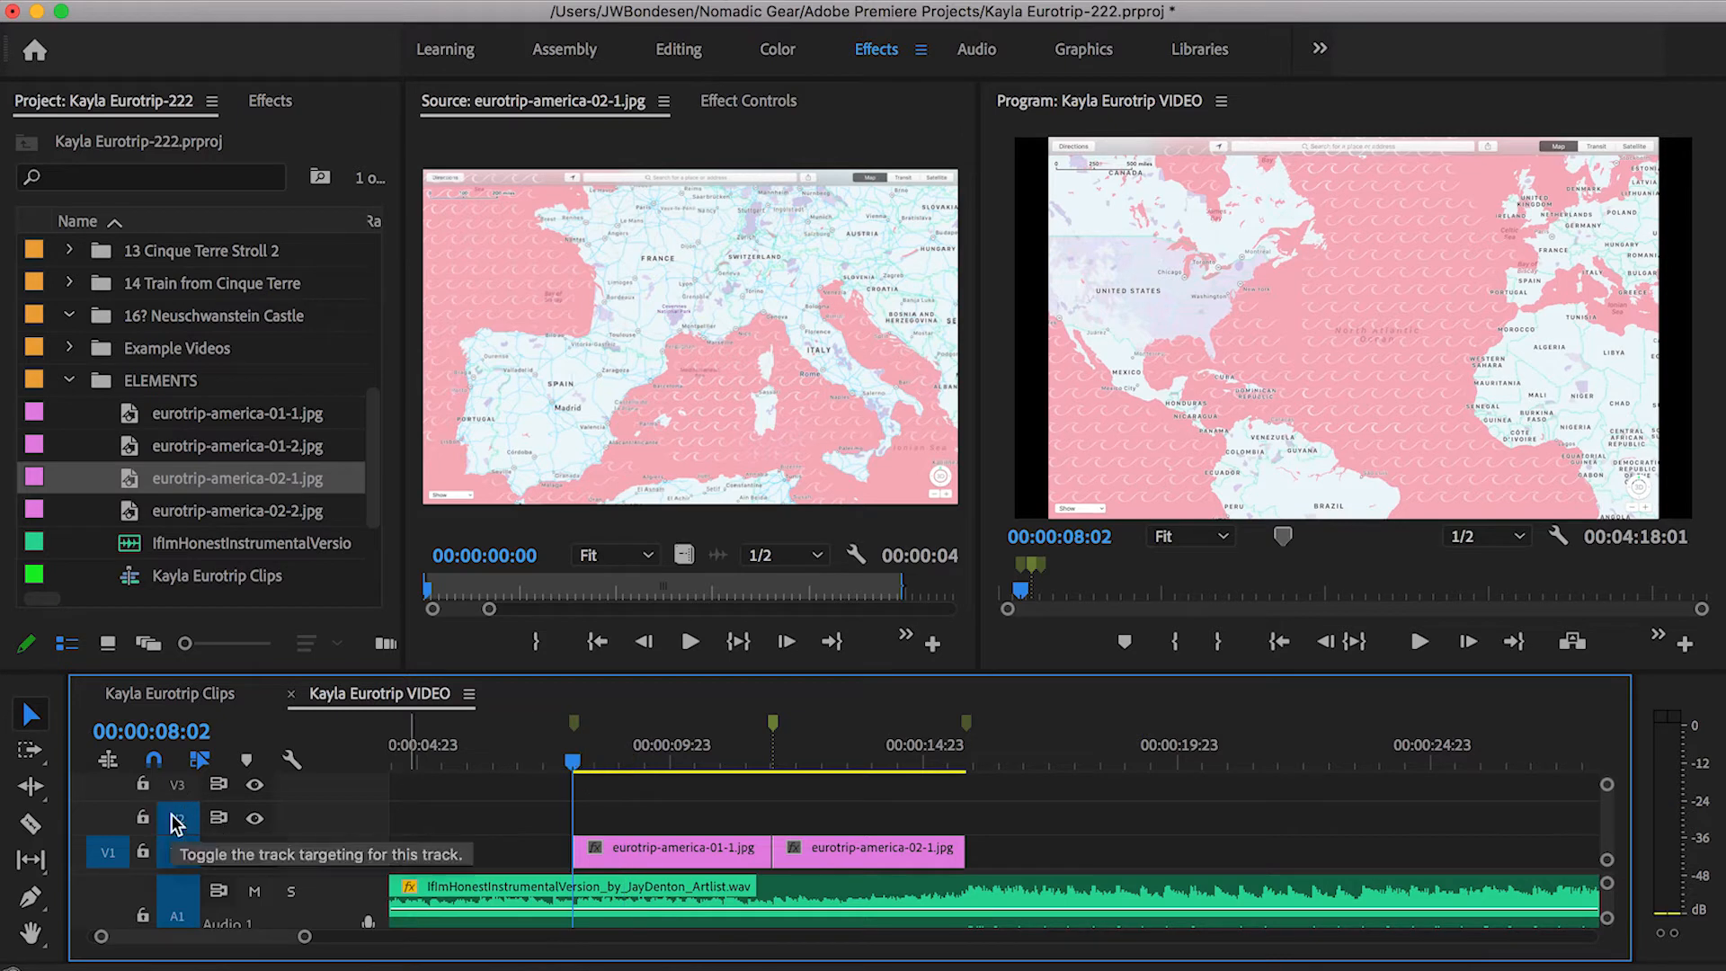
left_click(133, 451)
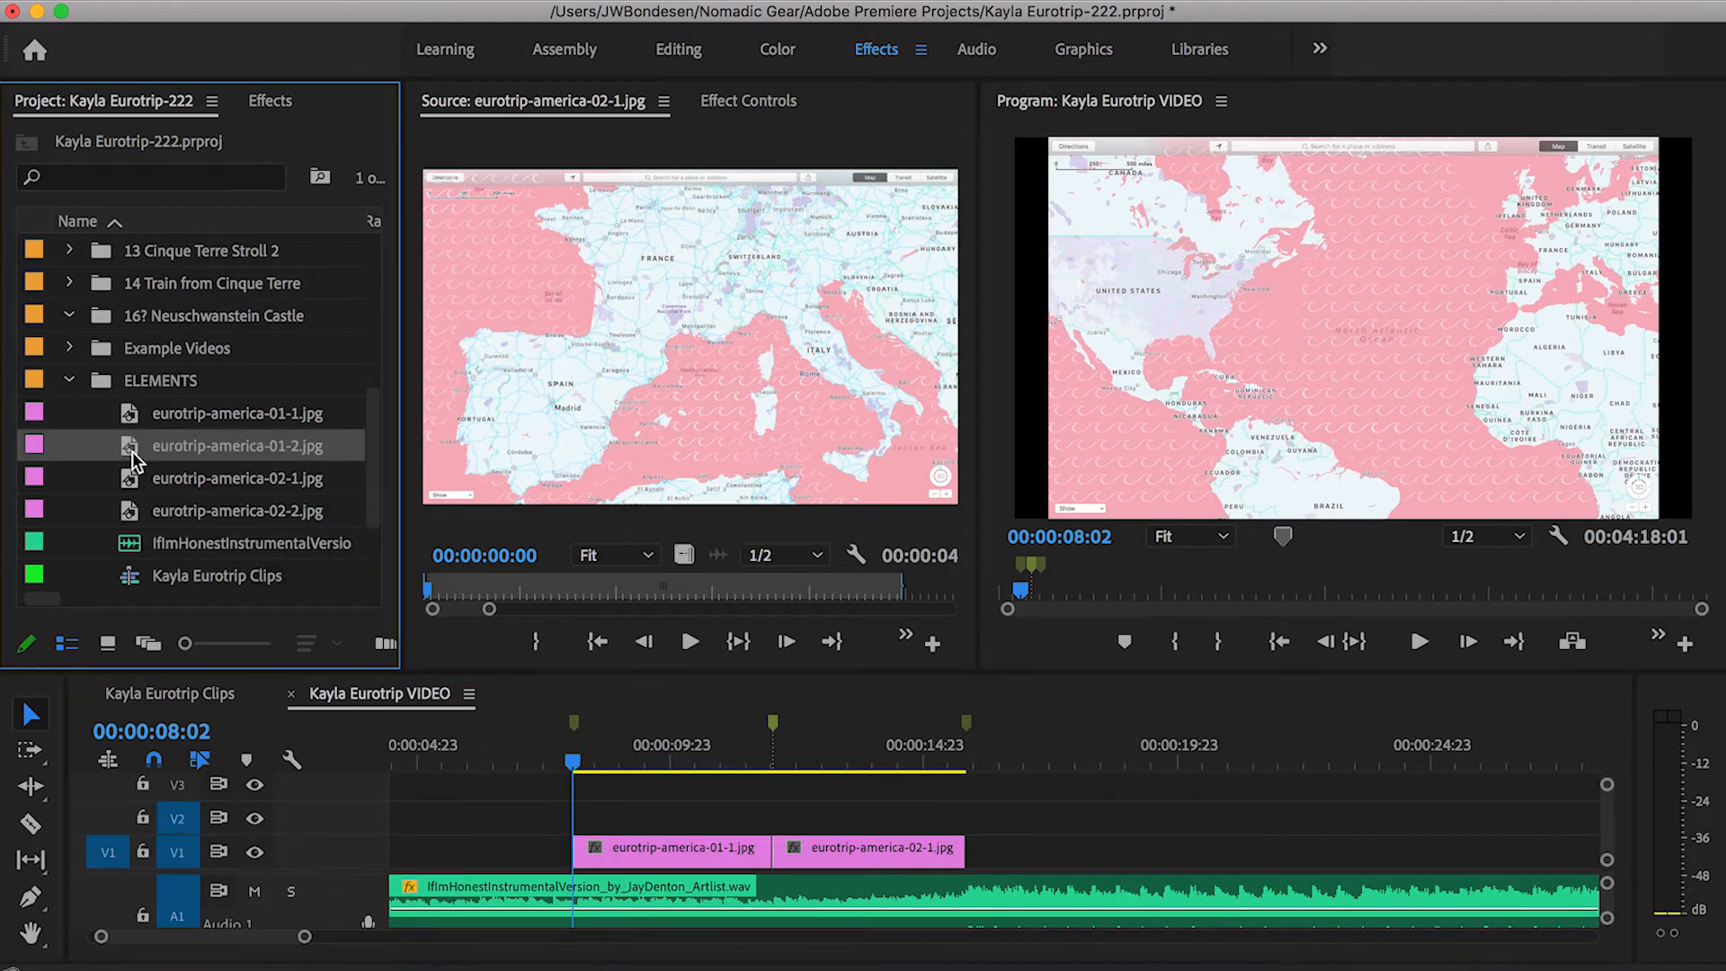
left_click_drag(131, 446, 591, 818)
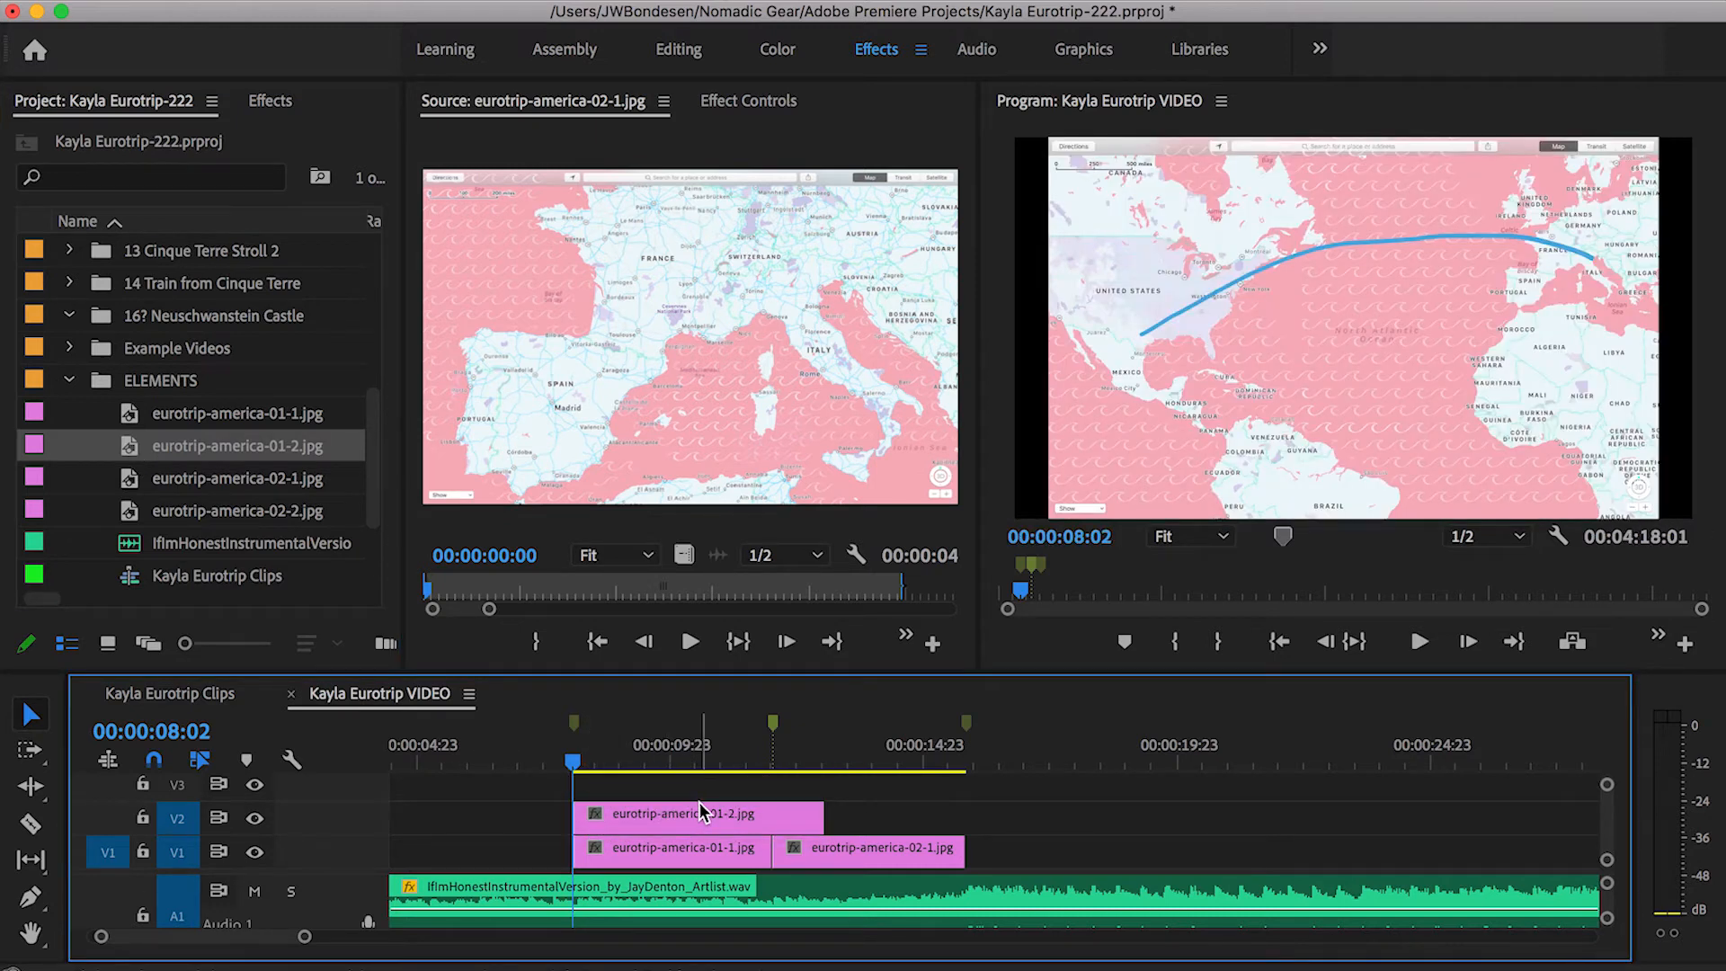
left_click_drag(838, 809, 775, 812)
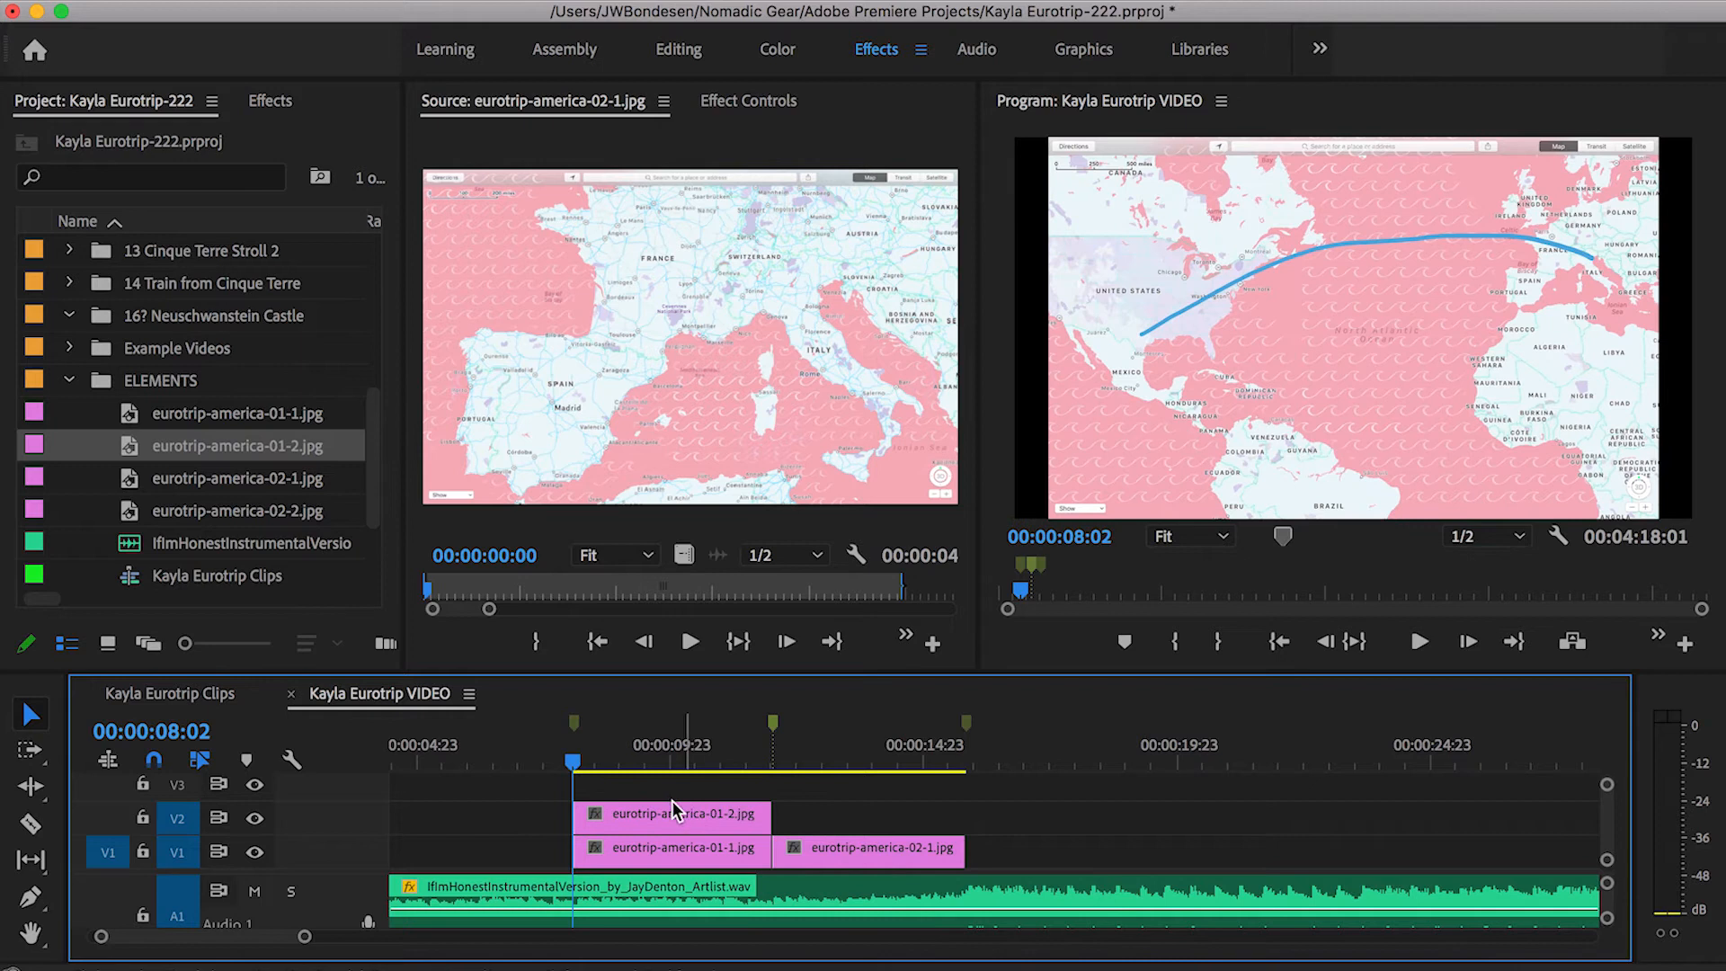
Disable and re-enable the eurotrip-america-01-2.jpg clip on V2 twice to compare the Atlantic map with and without its flight path.
left_click_drag(576, 770, 771, 775)
key("Left")
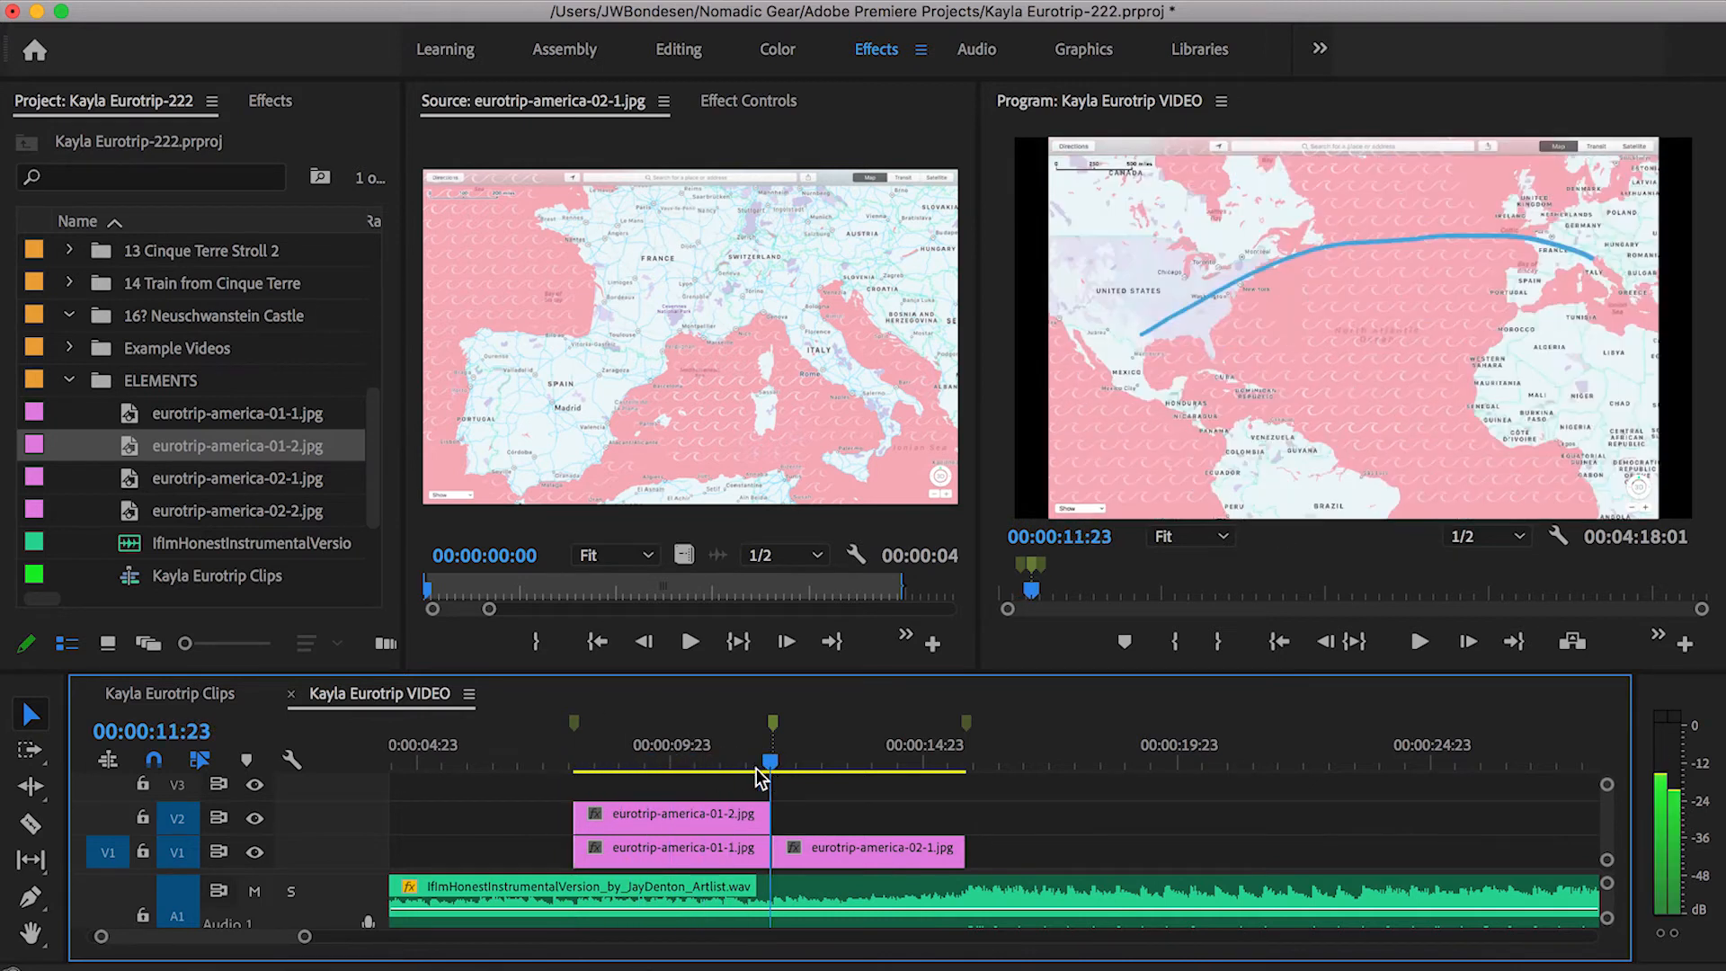
scroll(692, 775, "up", 5)
scroll(692, 775, "down", 5)
left_click_drag(685, 773, 580, 769)
left_click(590, 821)
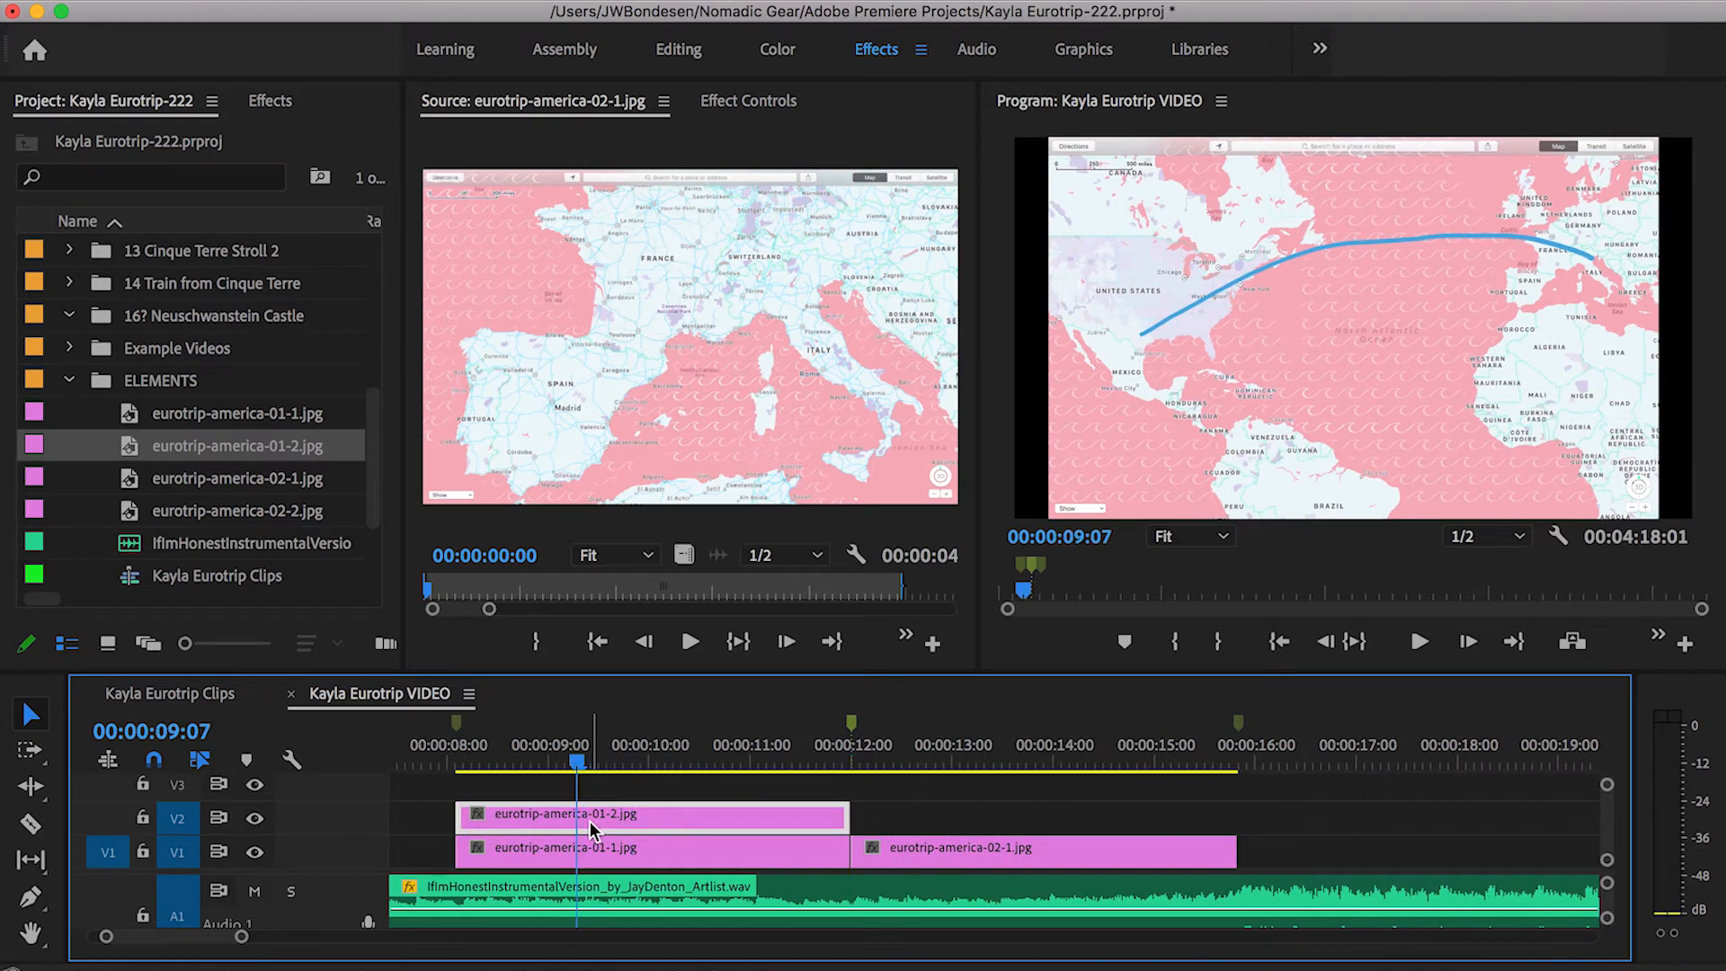
key("super+shift+e")
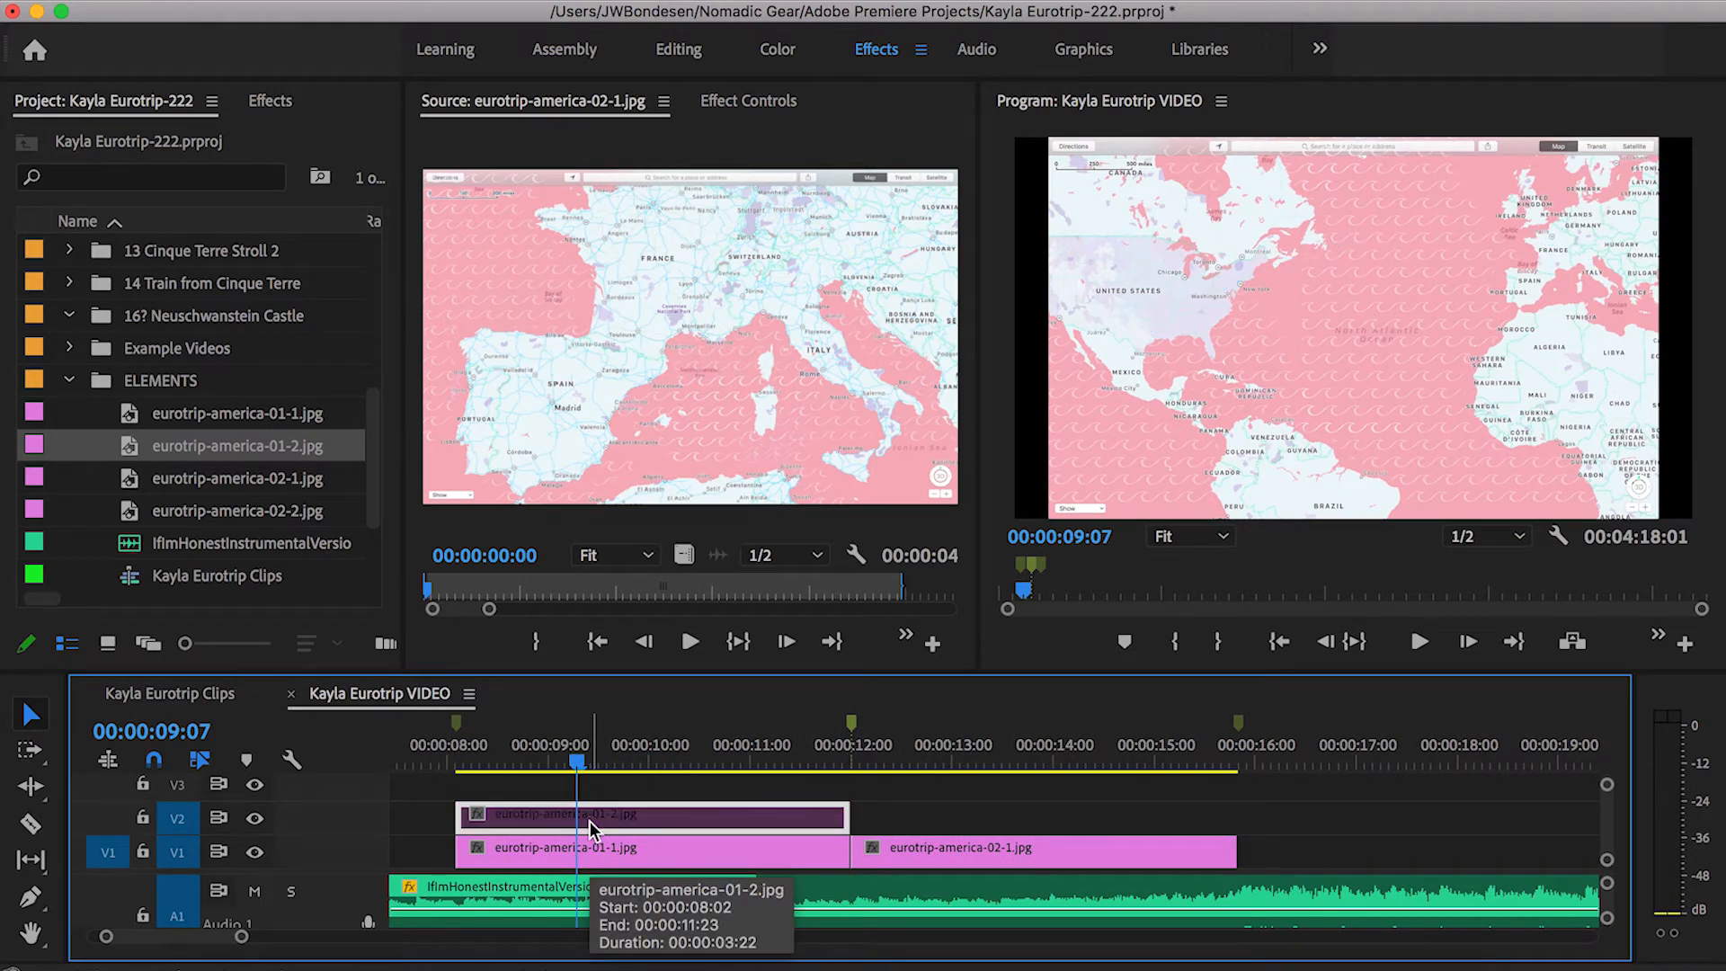
key("super+shift+e")
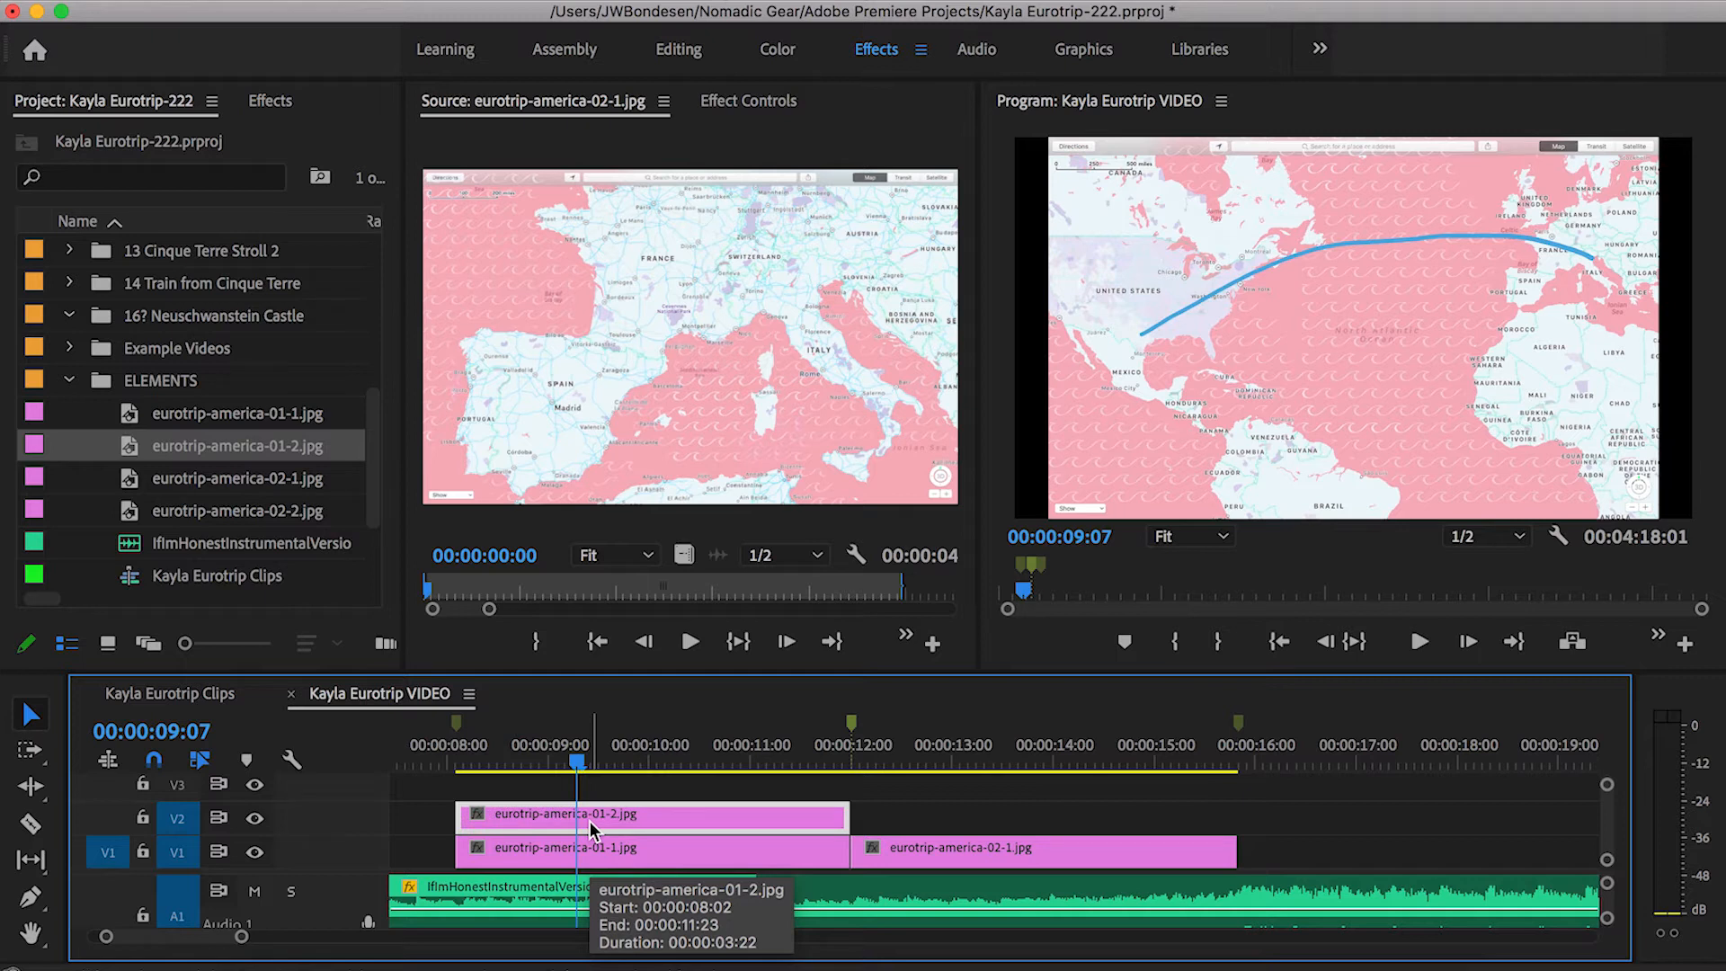
key("super+shift+e")
key("super+shift+e")
left_click(645, 783)
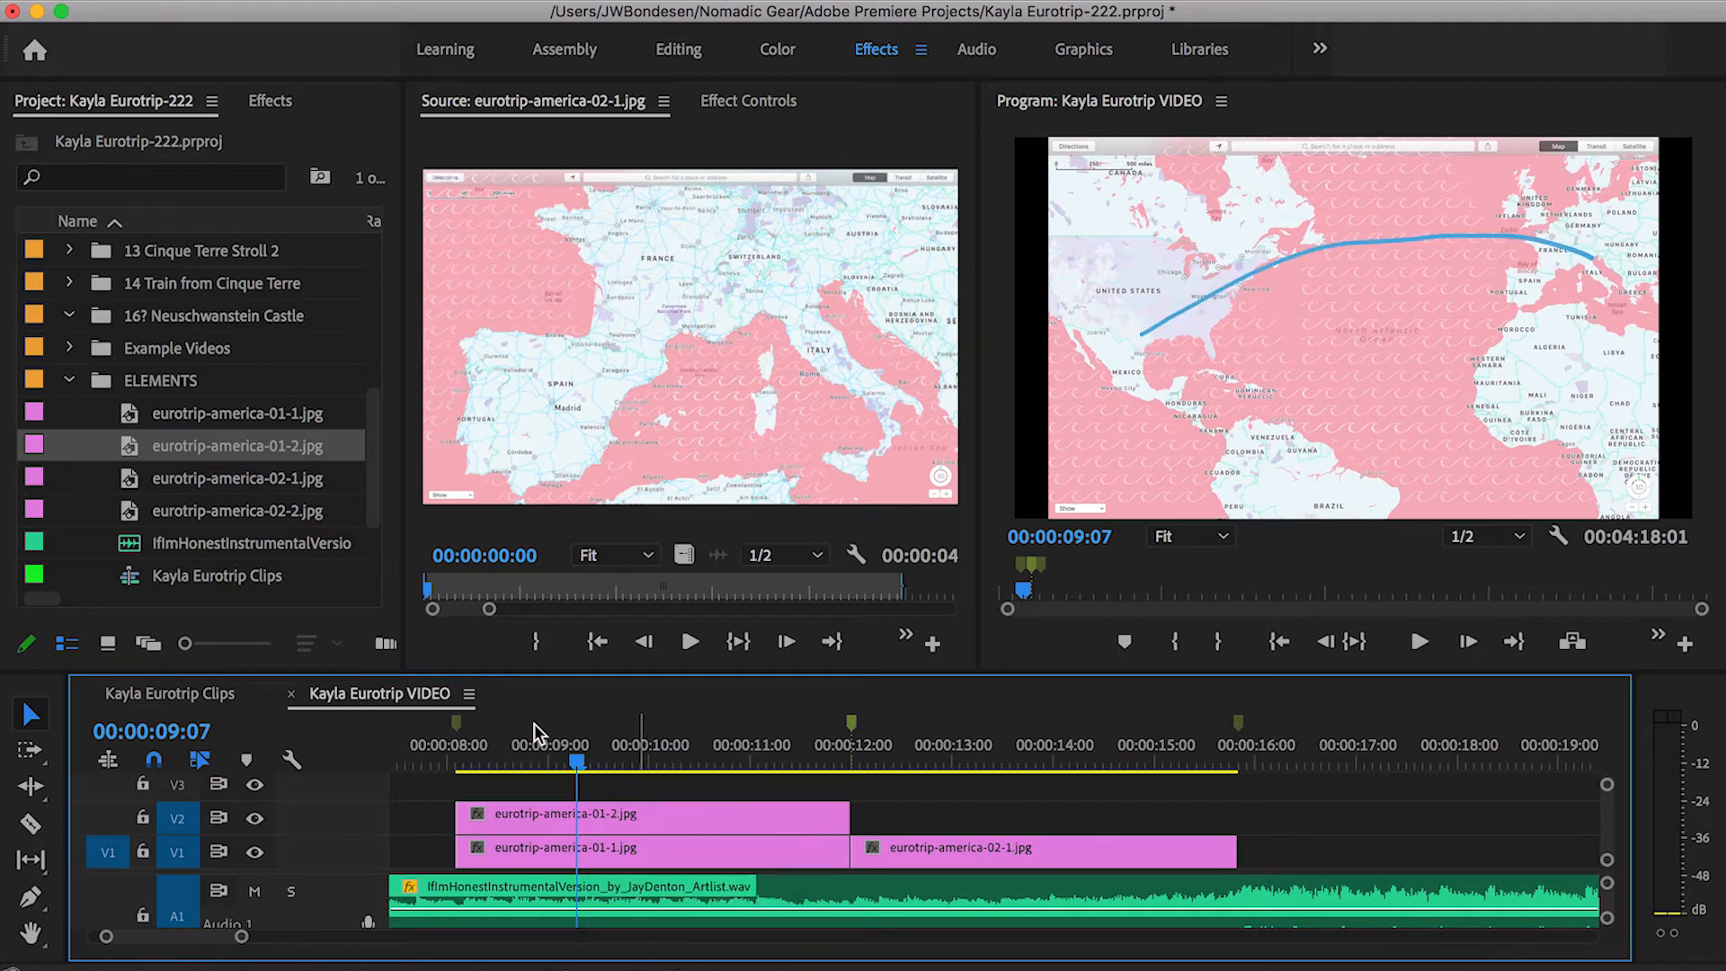
Place eurotrip-america-02-2.jpg on V2 above eurotrip-america-02-1.jpg, cut it at the third marker, and delete the excess piece.
left_click(902, 751)
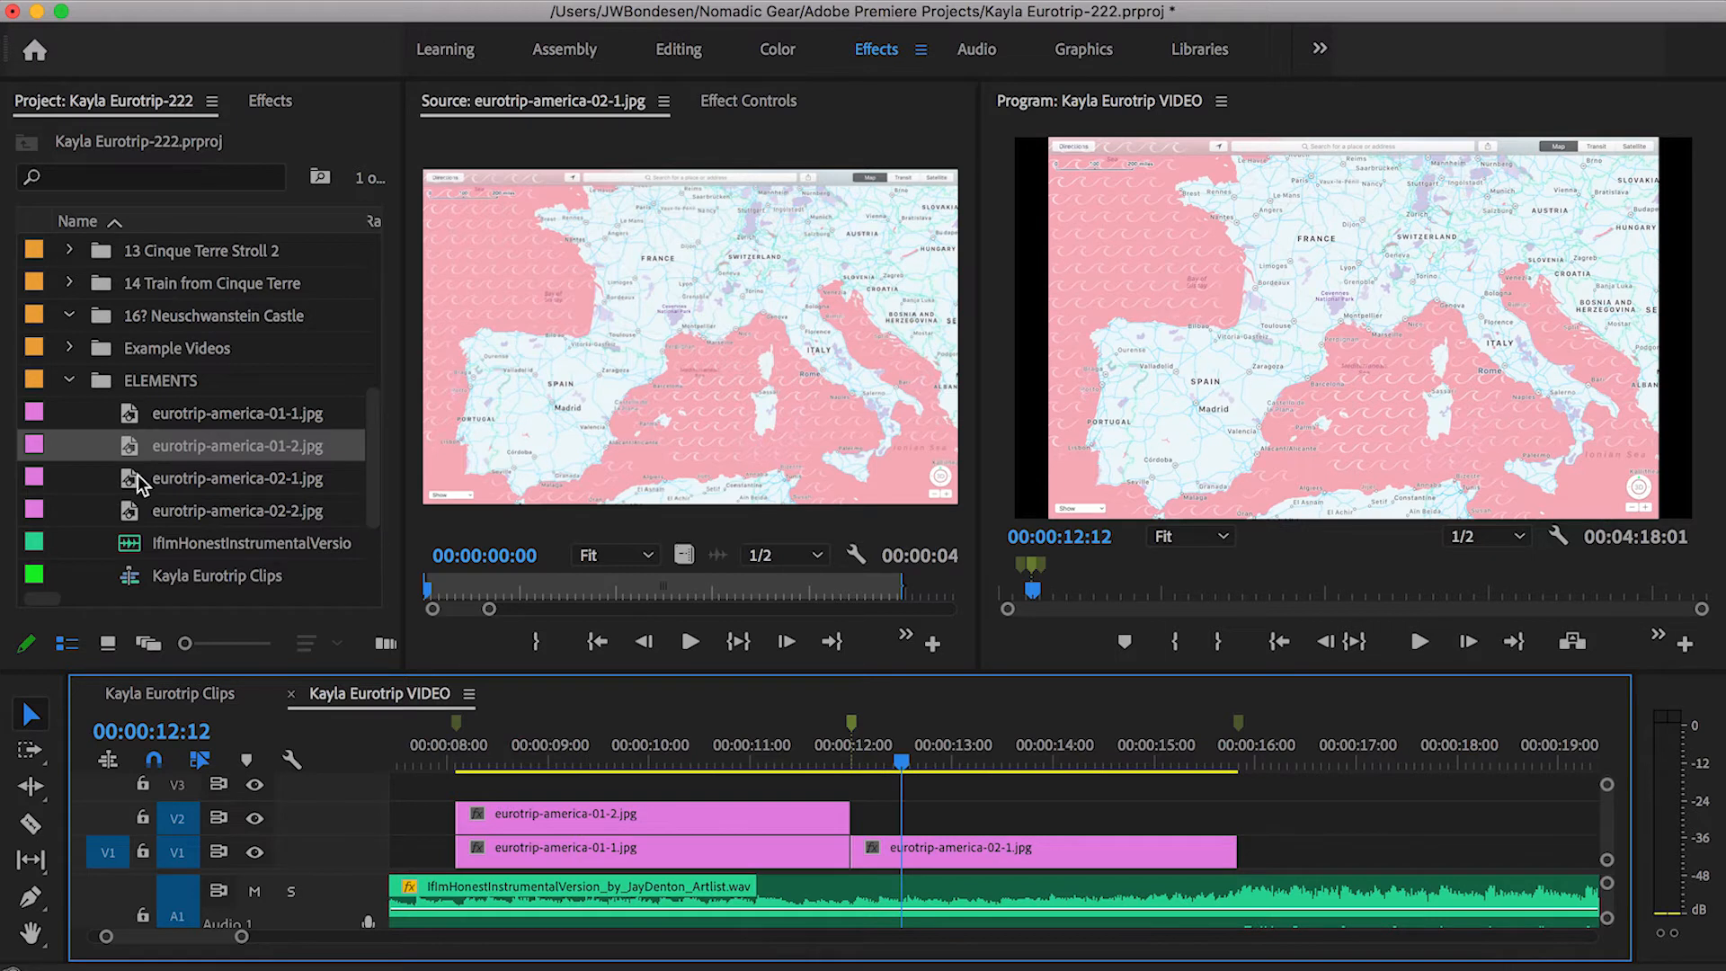
left_click_drag(130, 511, 960, 818)
key("c")
left_click(1238, 813)
key("v")
left_click(1298, 814)
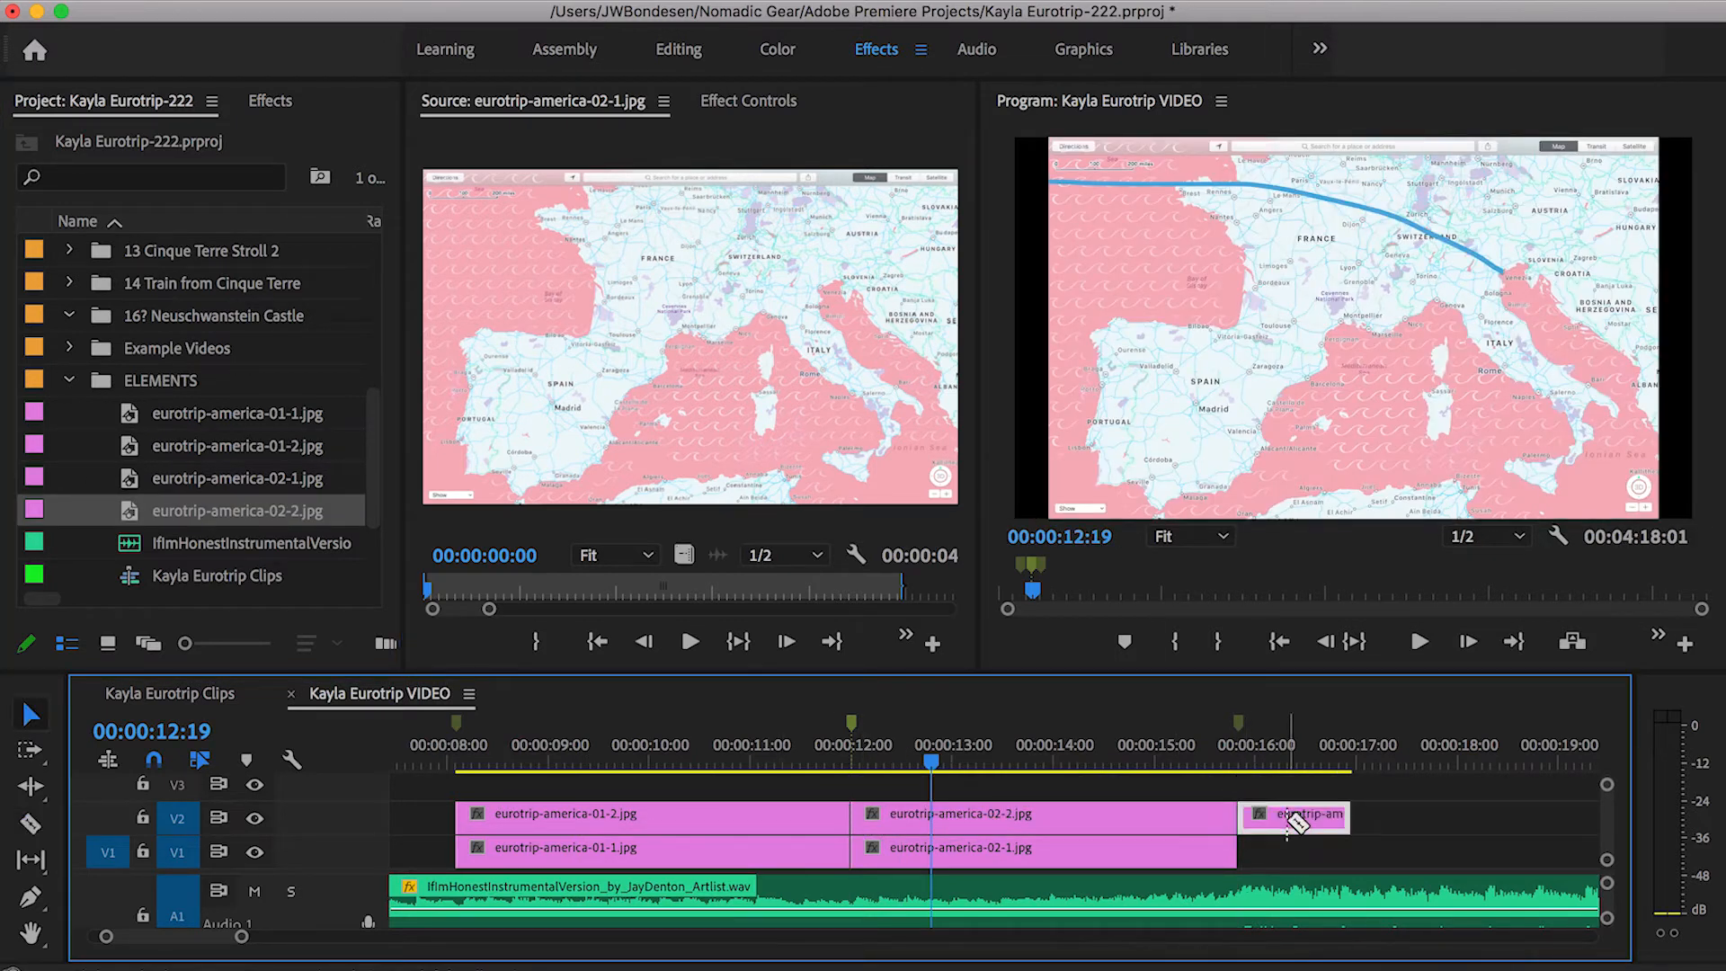
key("Delete")
left_click_drag(878, 775, 944, 771)
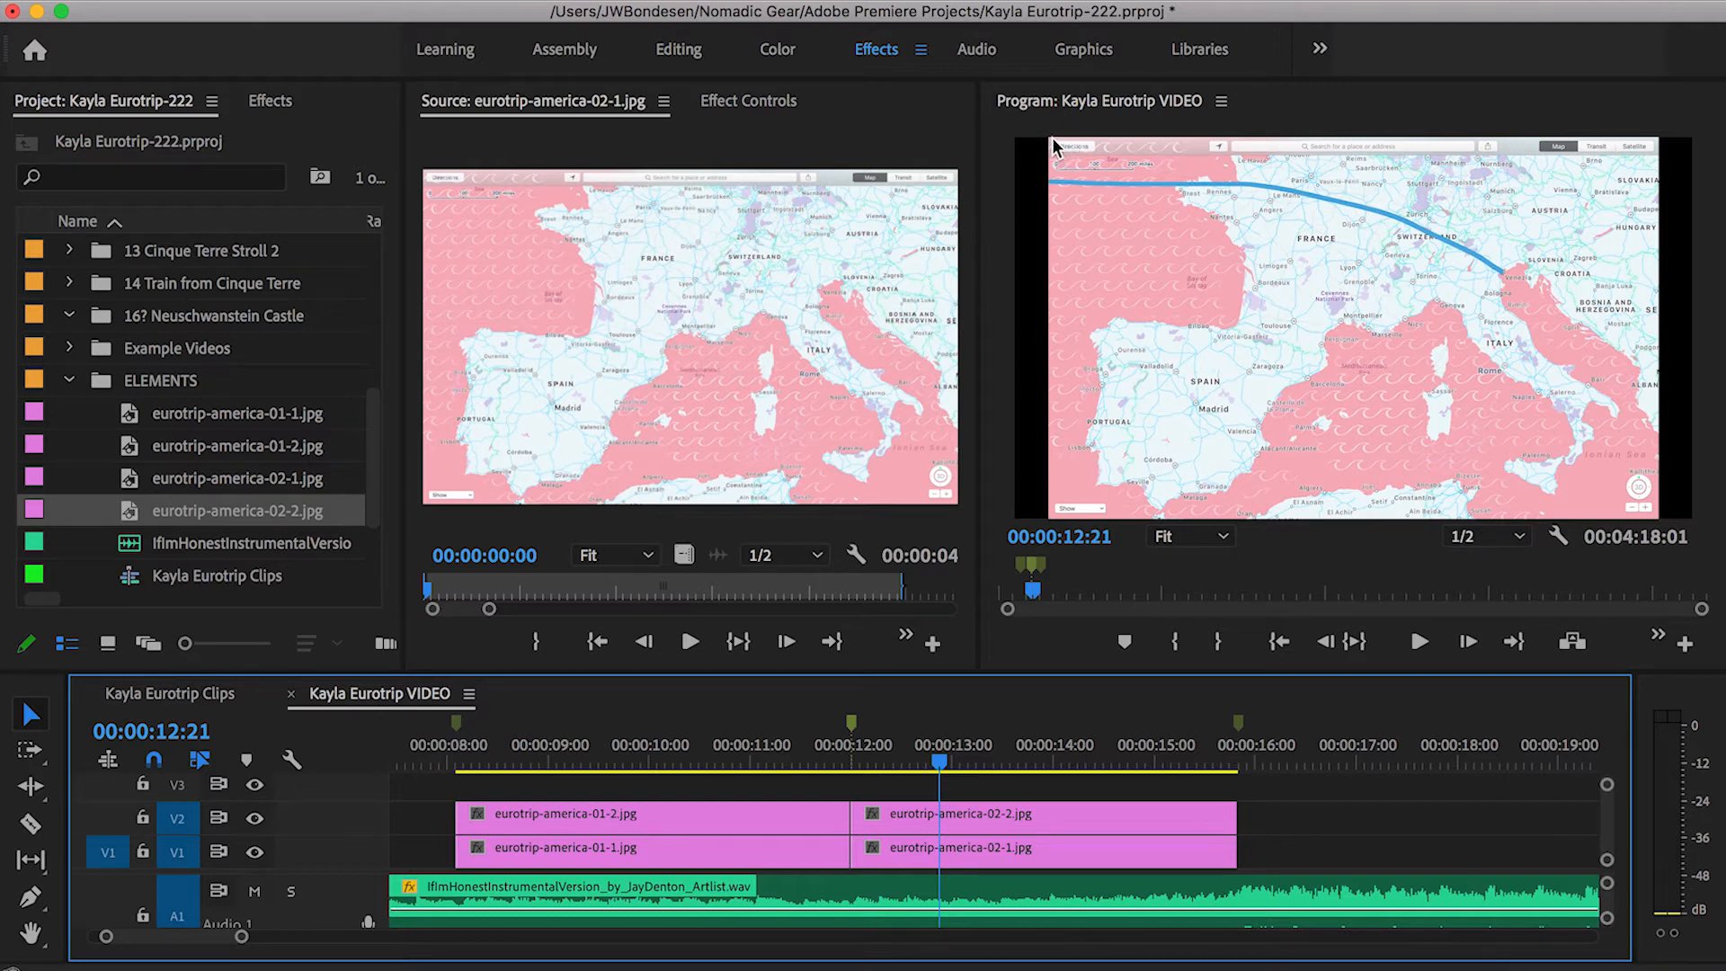
Set the scale of the eurotrip-america-01-2.jpg clip on V2 to 120.
left_click(960, 818)
left_click(721, 761)
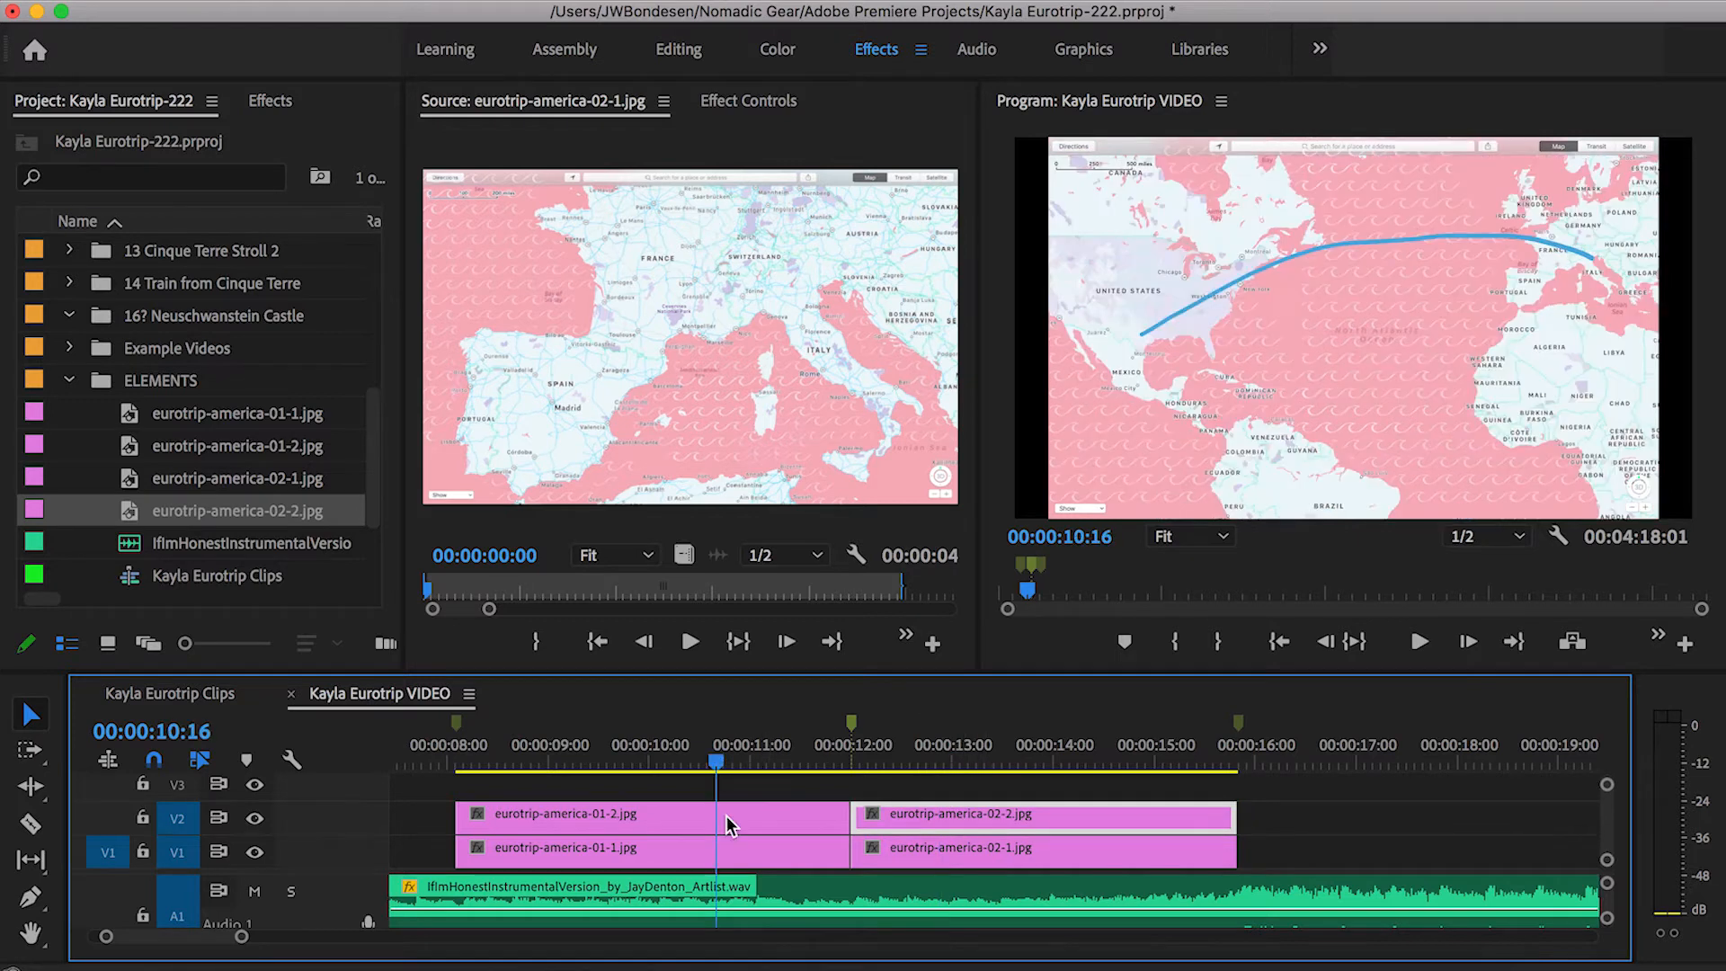
left_click(726, 815)
left_click(721, 108)
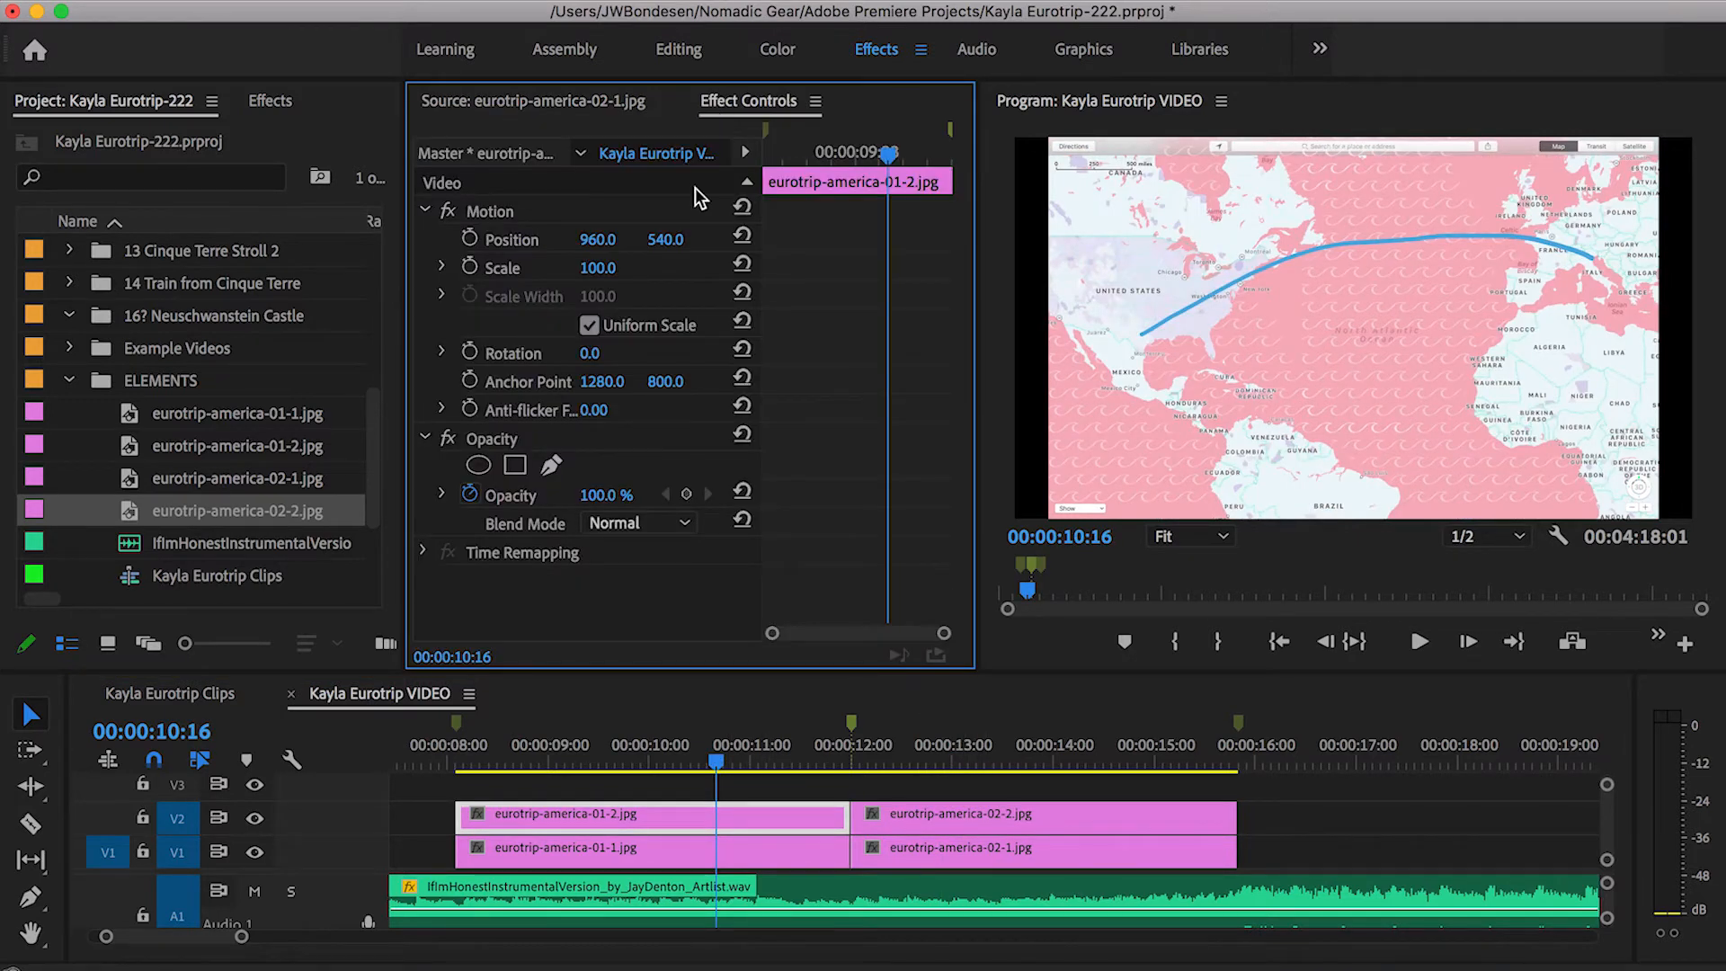
left_click(602, 268)
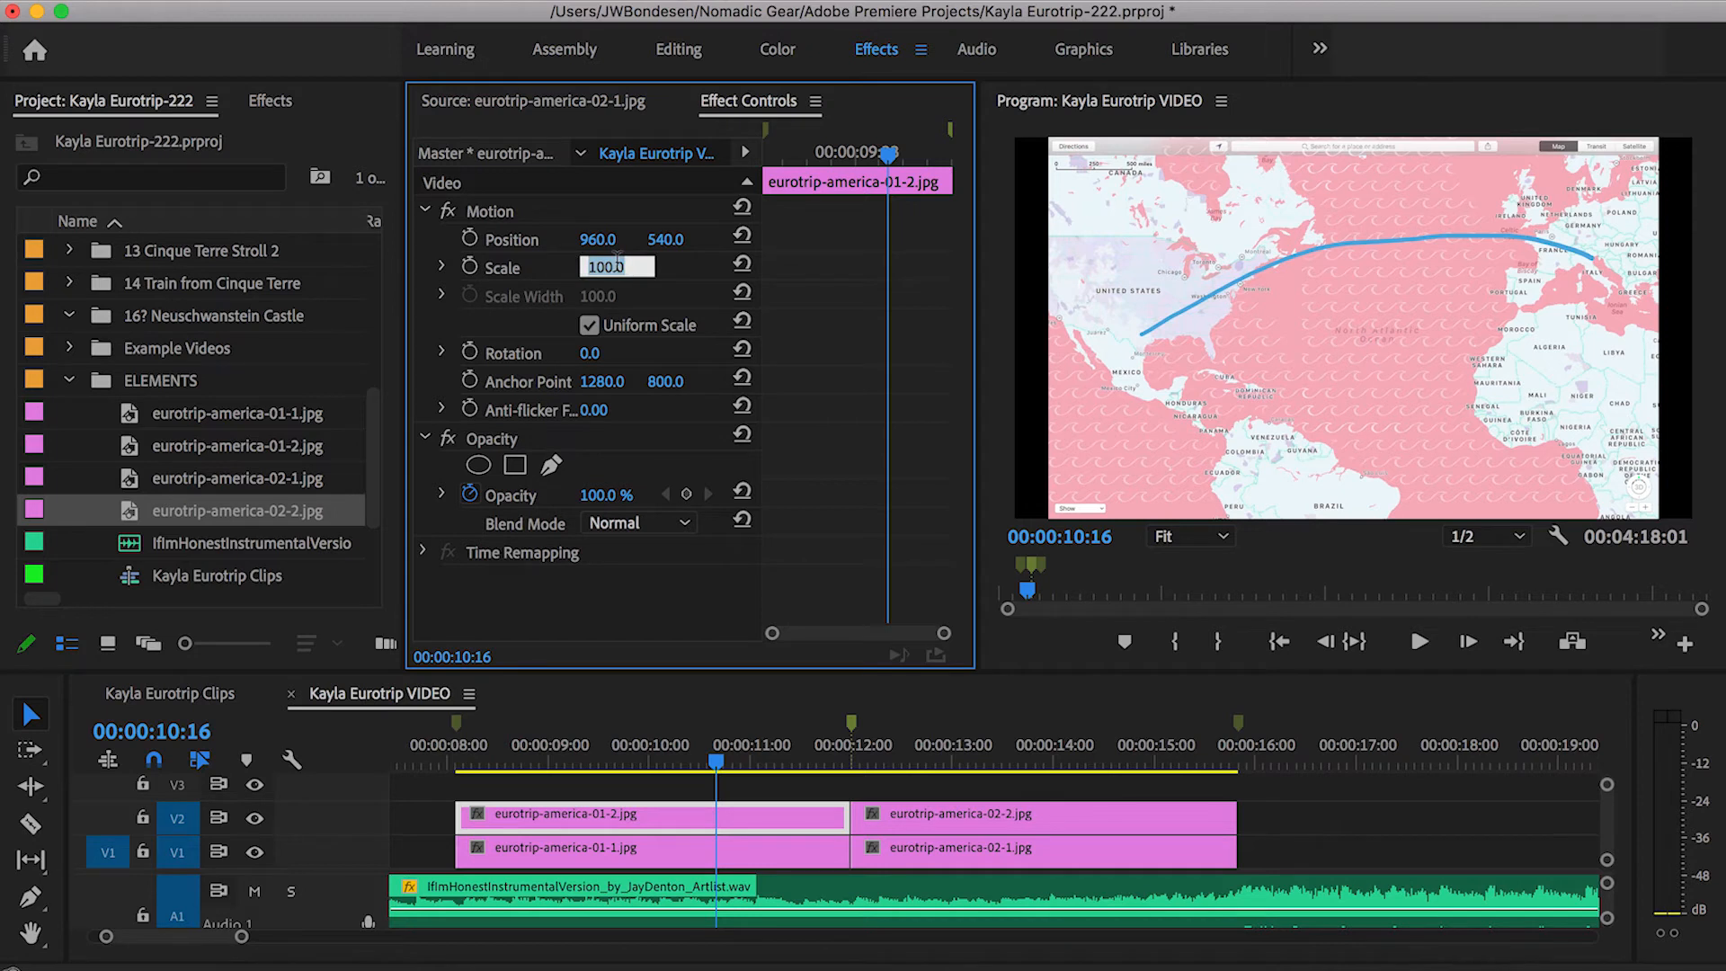
type("120")
key("Return")
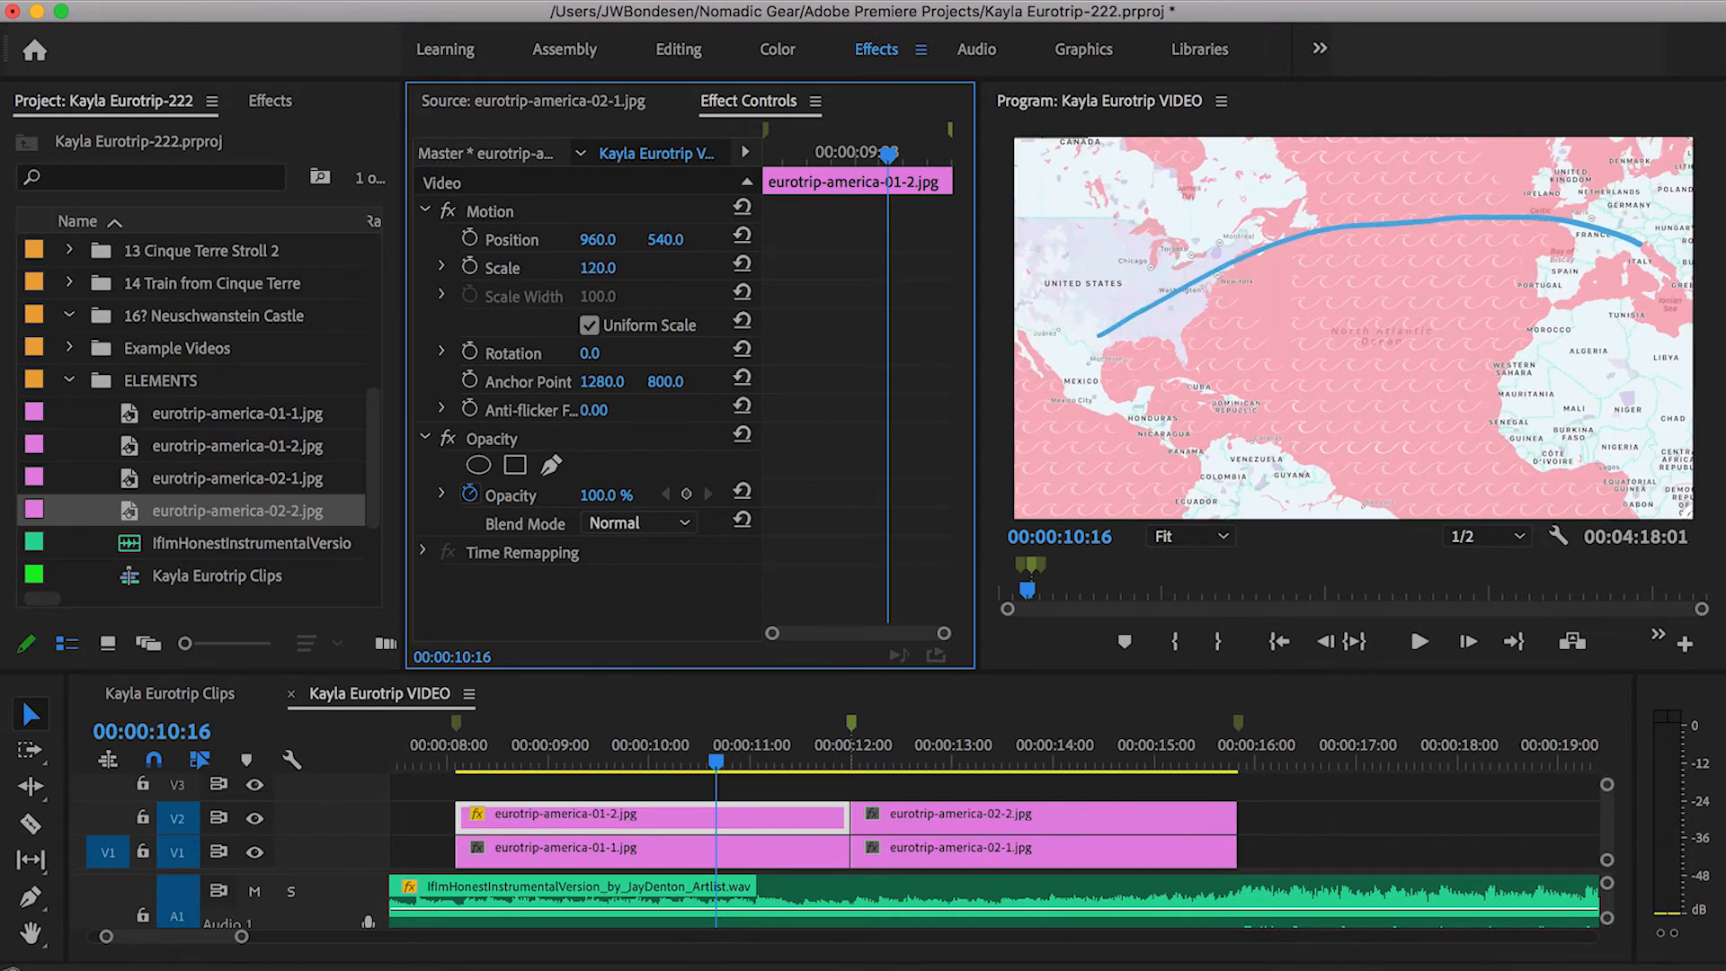
Reduce the scale of the eurotrip-america-01-2.jpg clip on V2 to 115 and deselect the clip.
left_click_drag(600, 768, 523, 763)
left_click(598, 267)
type("115")
key("Return")
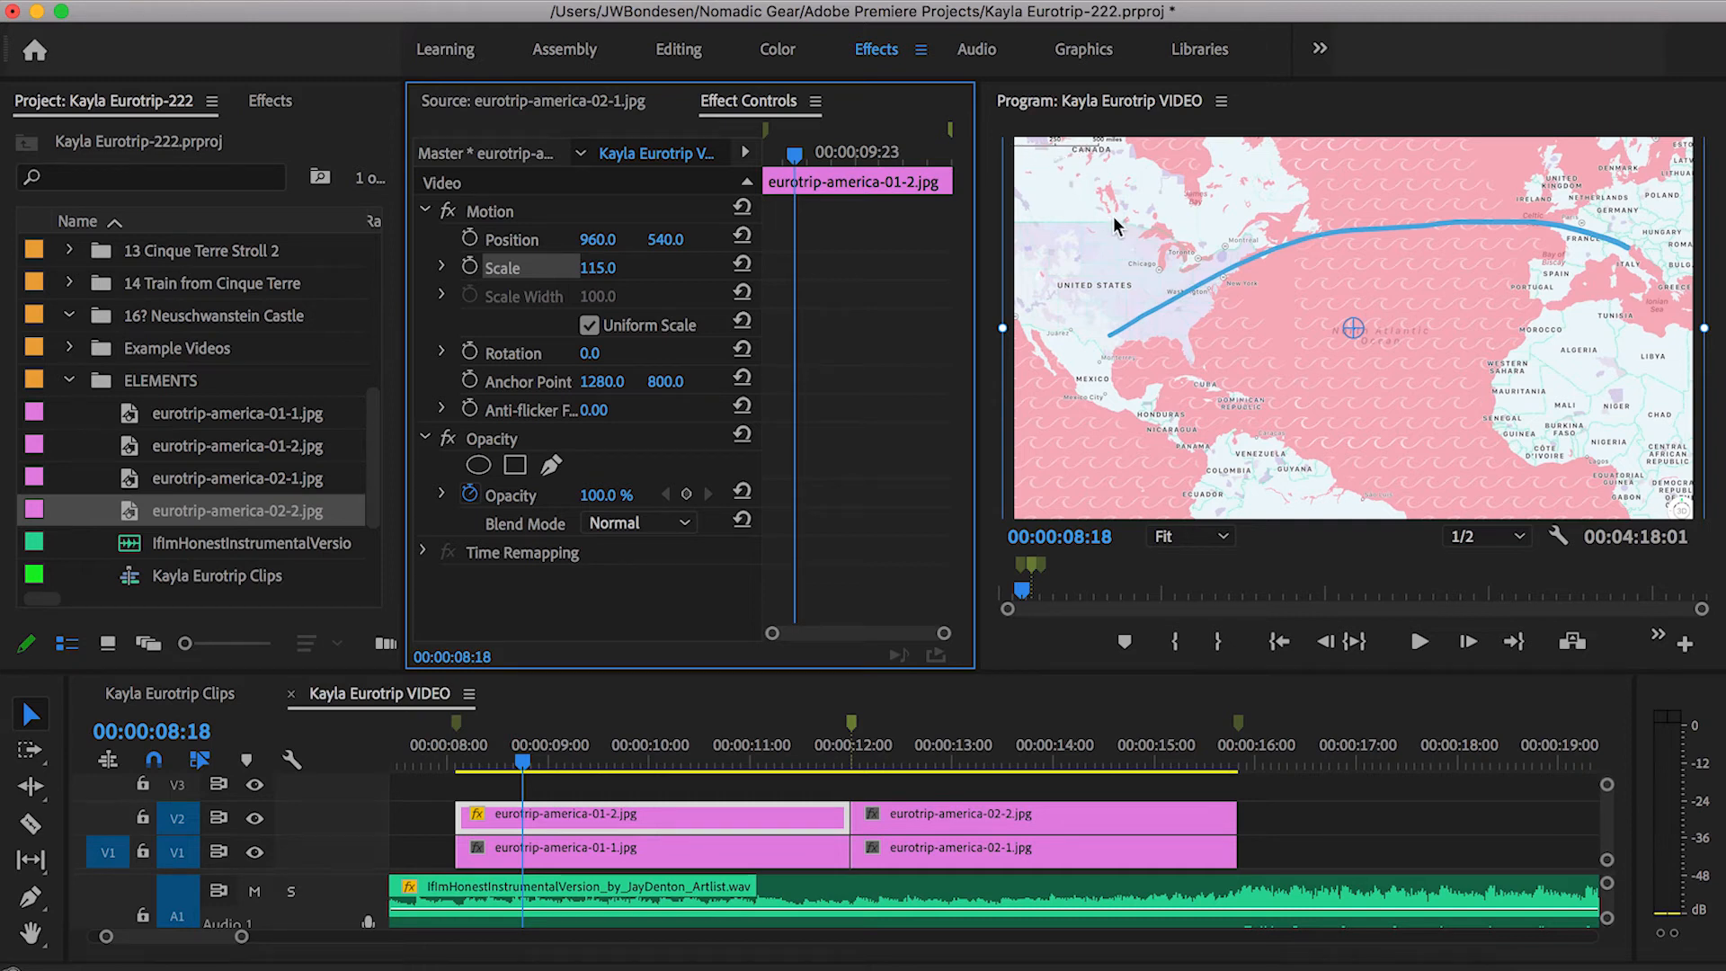
left_click(653, 791)
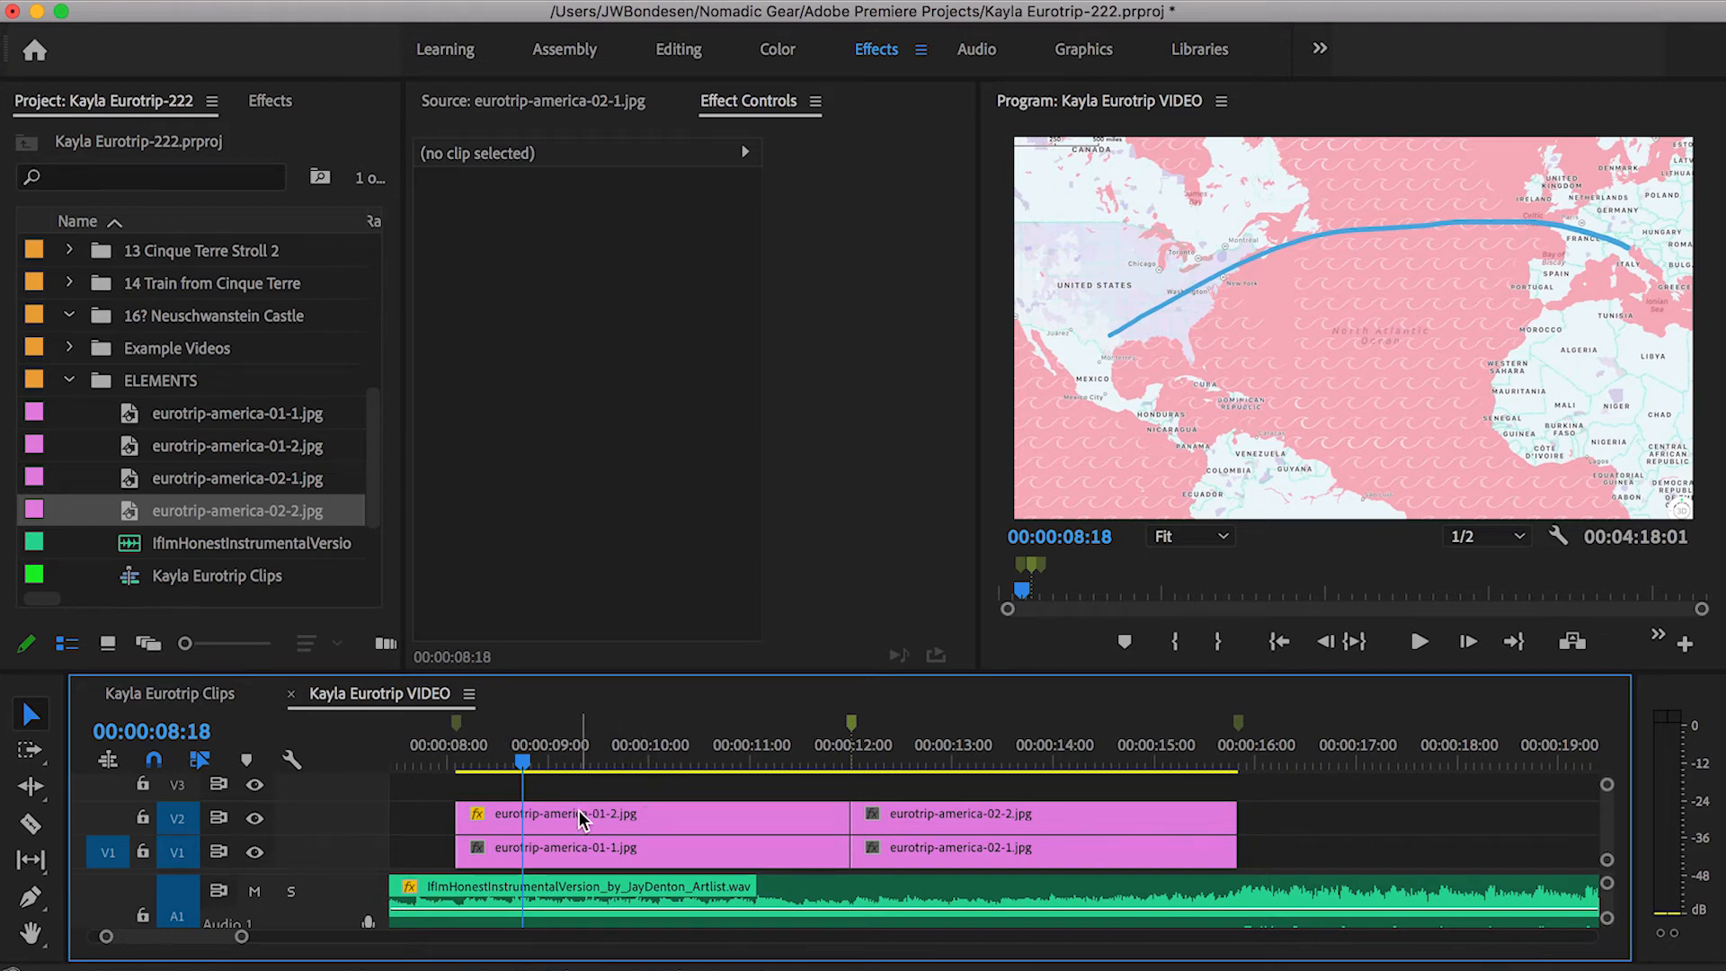
Set the scale of the eurotrip-america-01-1.jpg clip to 115 to match the 01-2 clip above it.
left_click(558, 852)
left_click(556, 827)
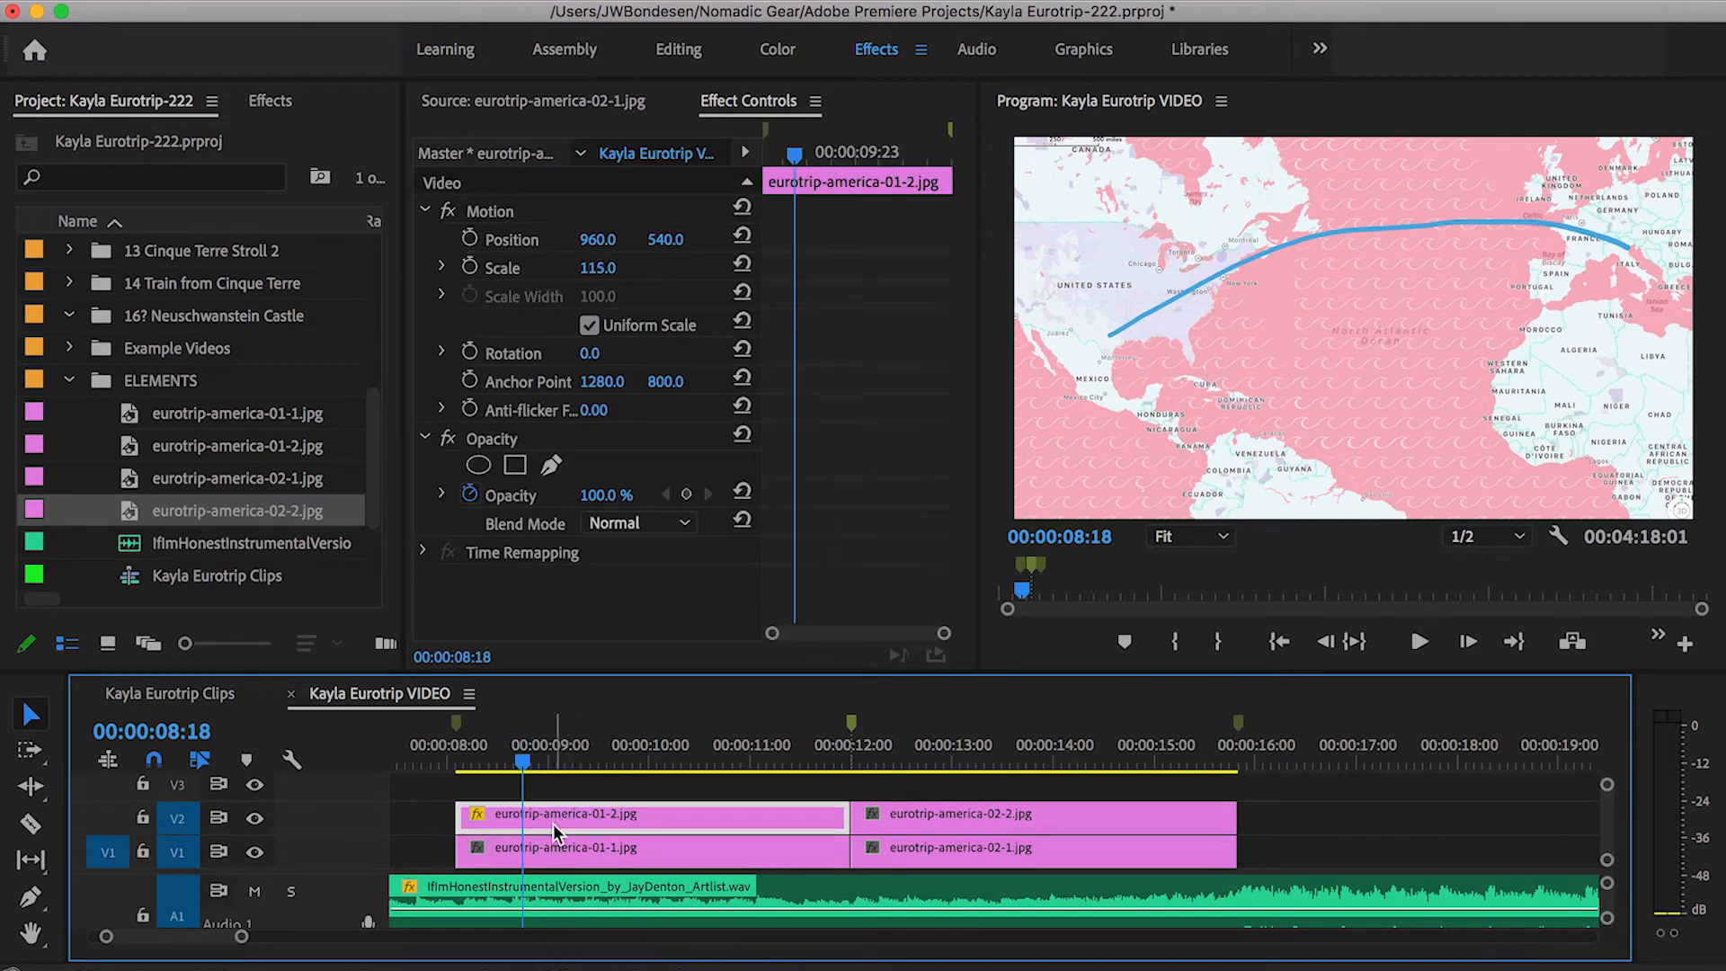
left_click(598, 268)
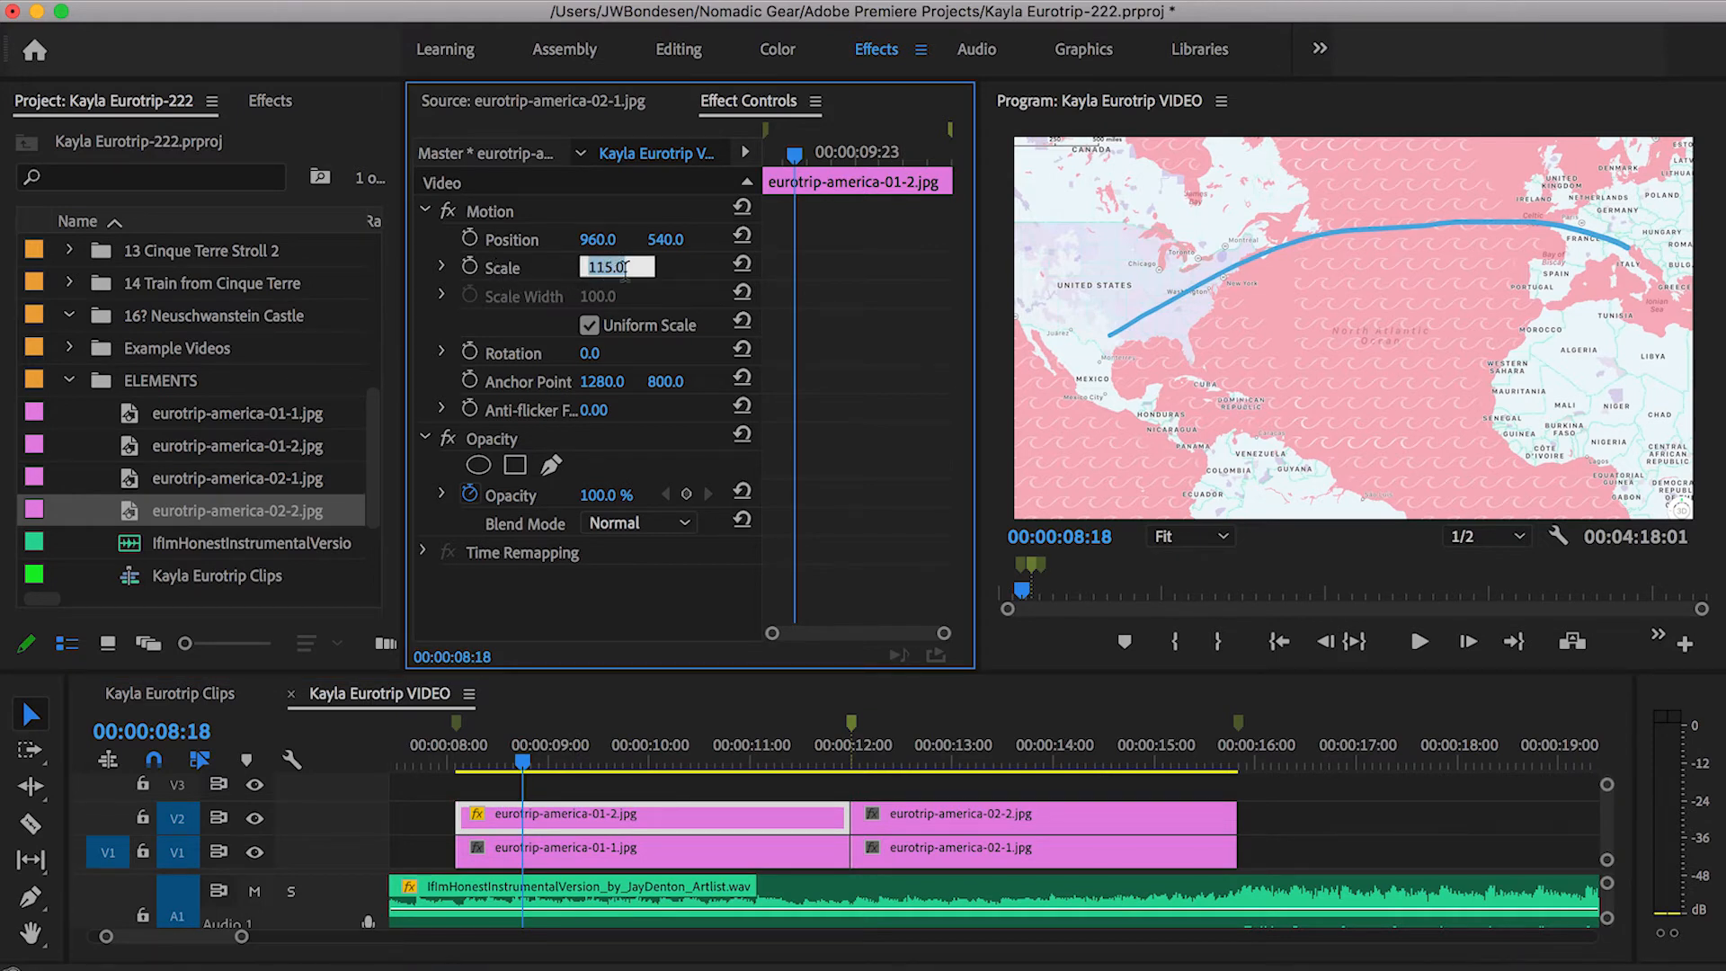
left_click(523, 853)
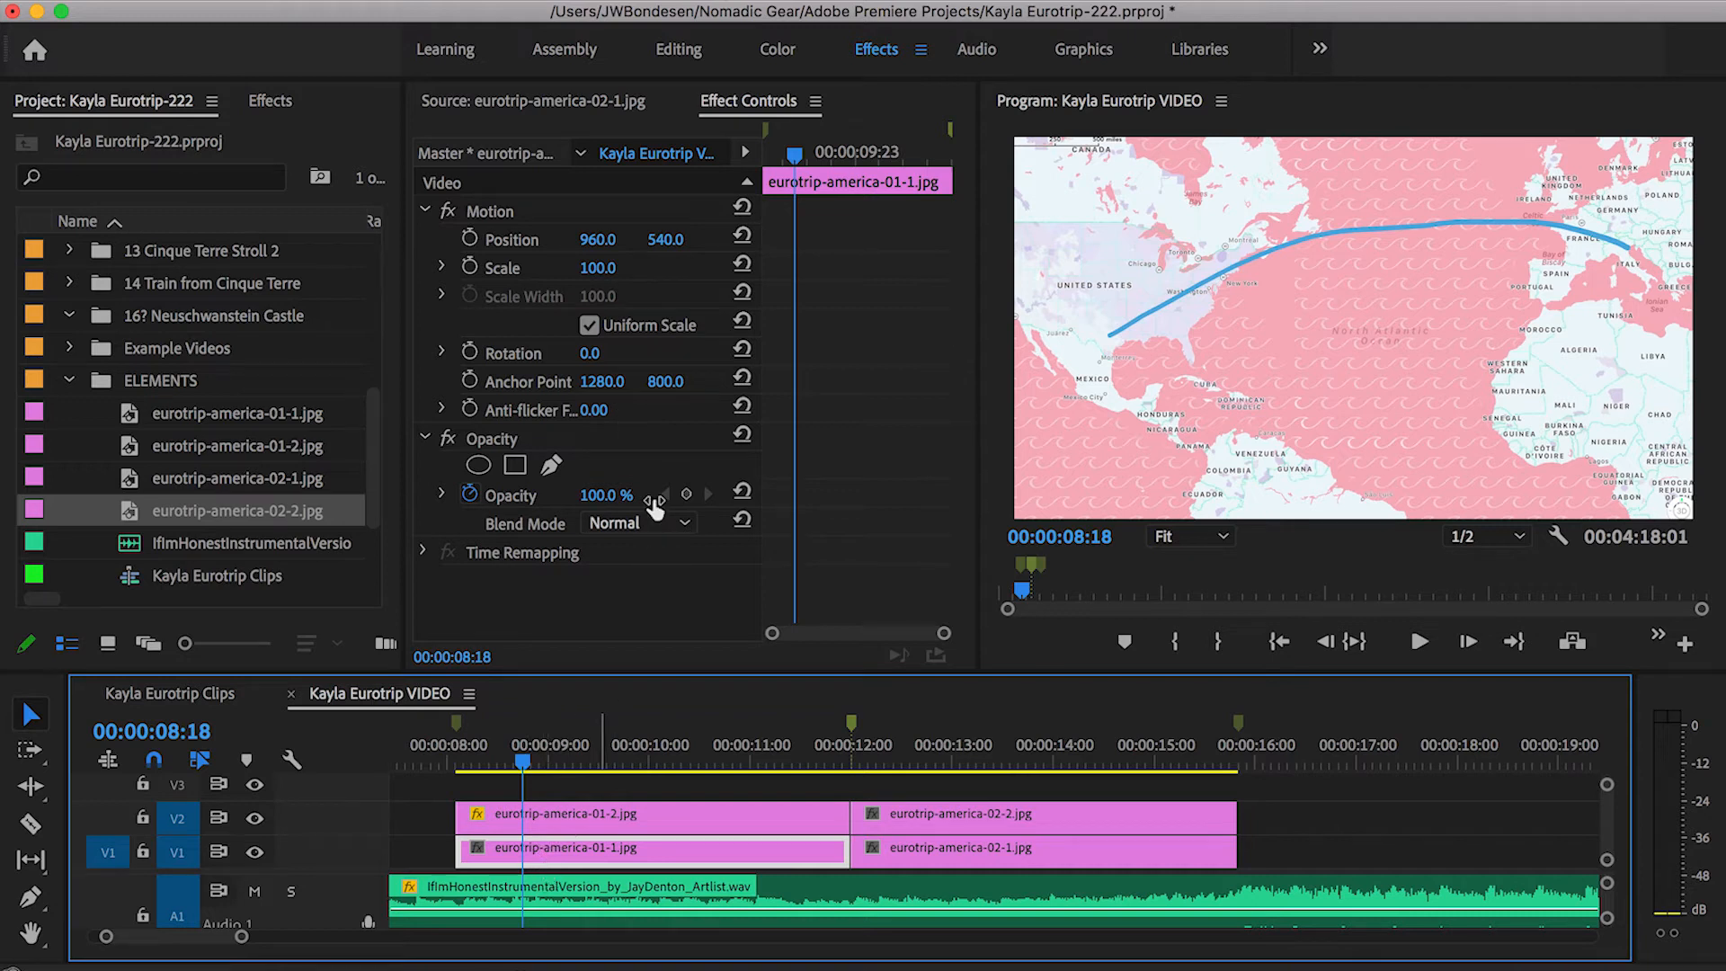
left_click(601, 271)
type("115")
key("Return")
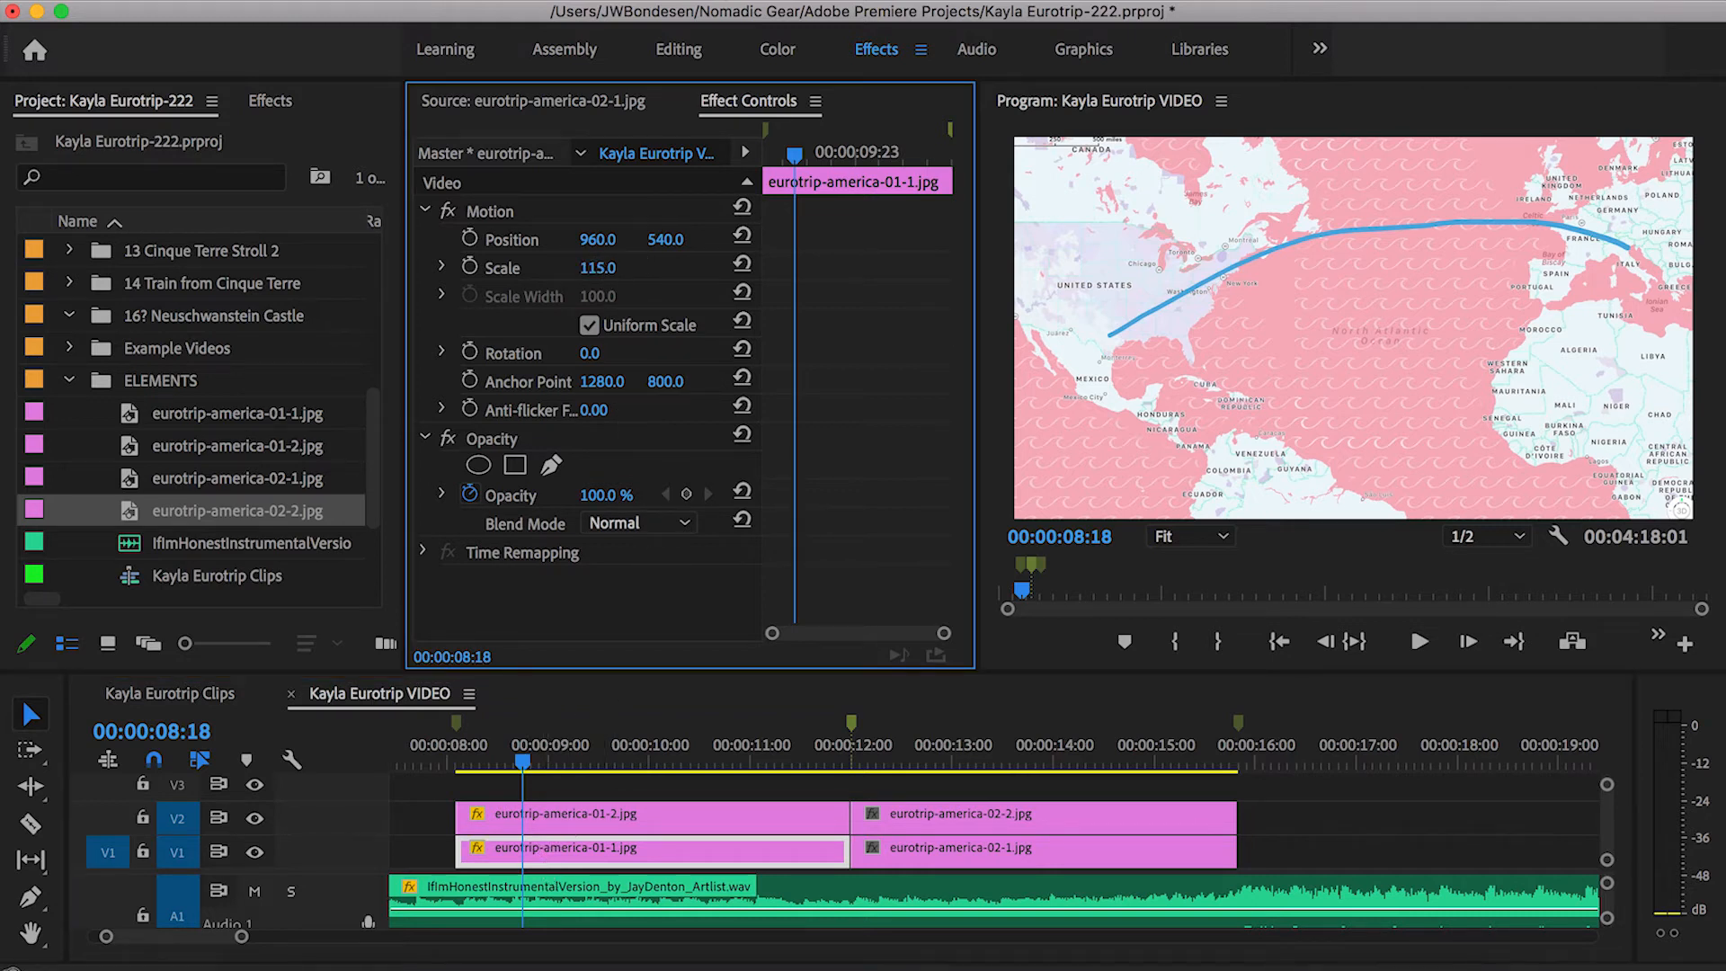
Set the scale of the eurotrip-america-02-2.jpg clip to 115.
left_click(957, 750)
left_click(958, 820)
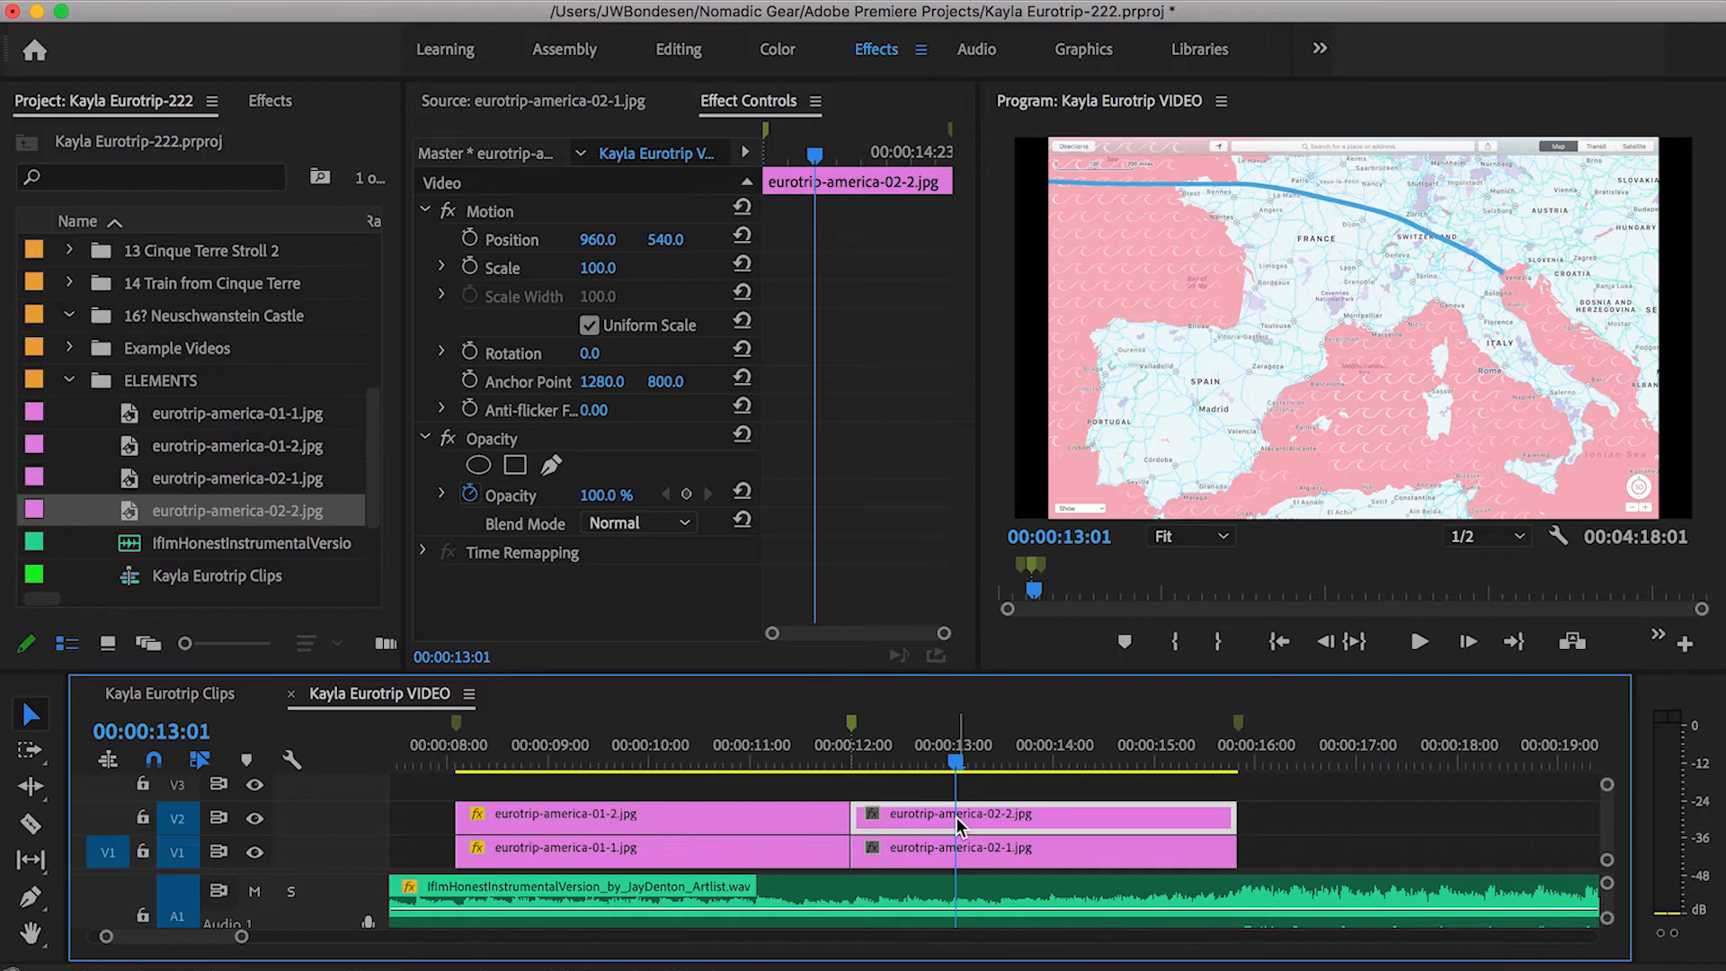
left_click(601, 268)
type("115")
key("Return")
Set the scale of the eurotrip-america-02-1.jpg clip to 115.
left_click(945, 847)
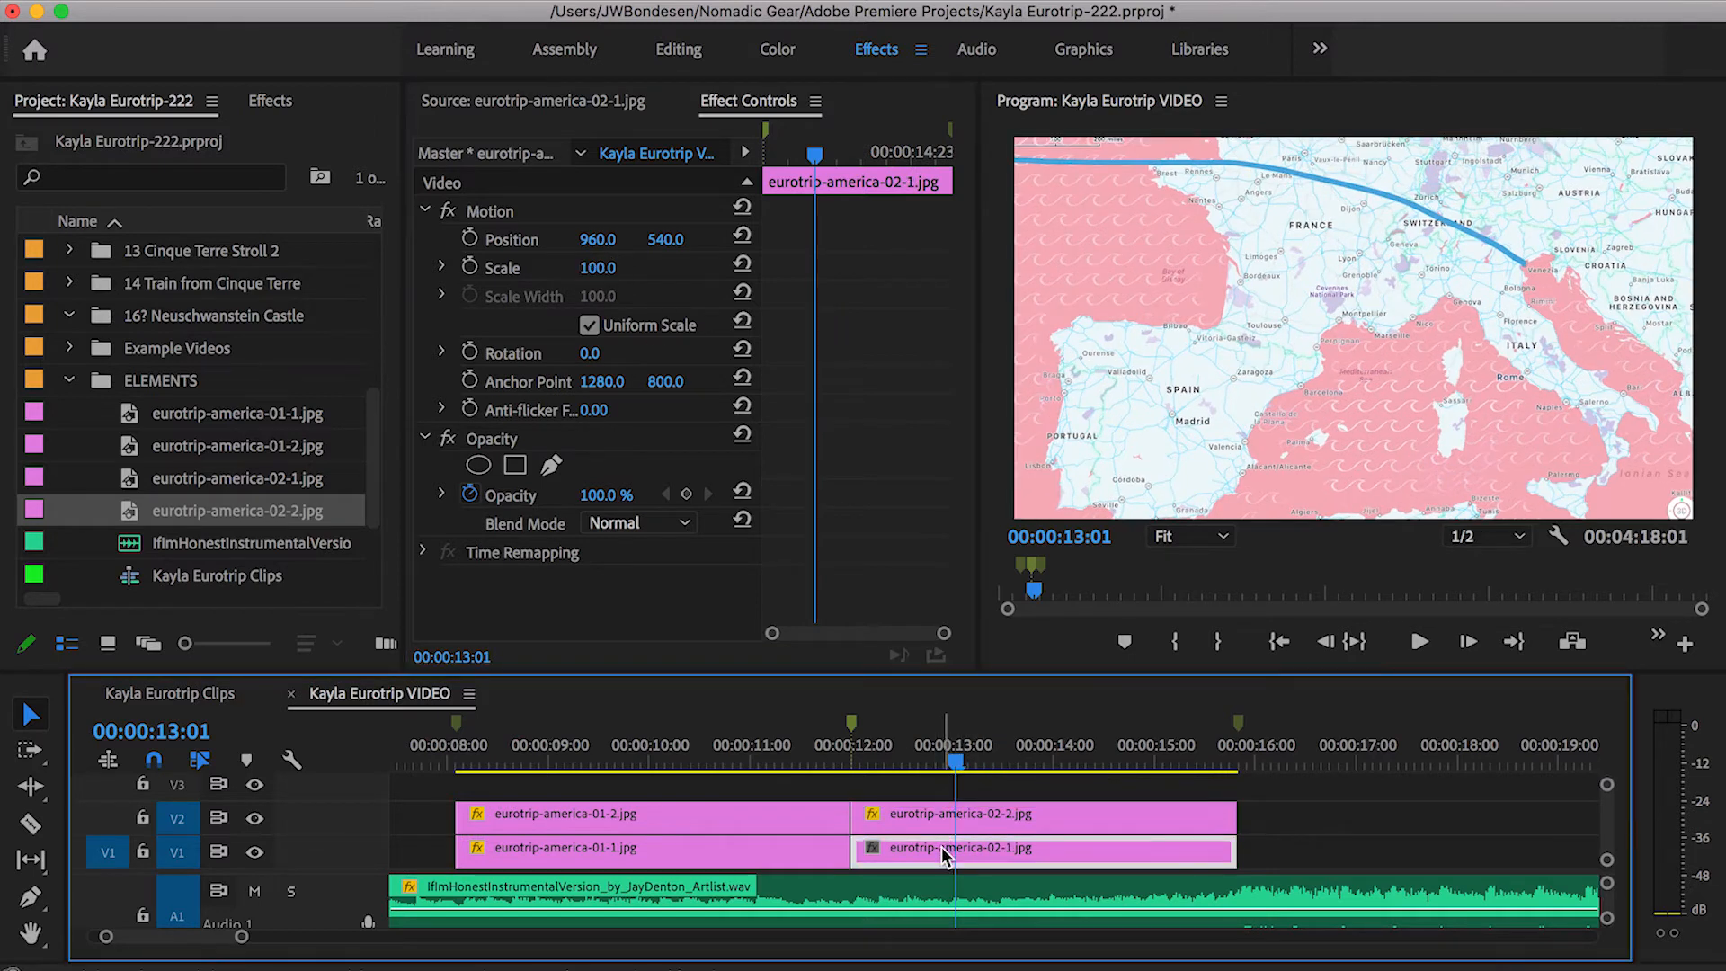
left_click(598, 268)
type("11")
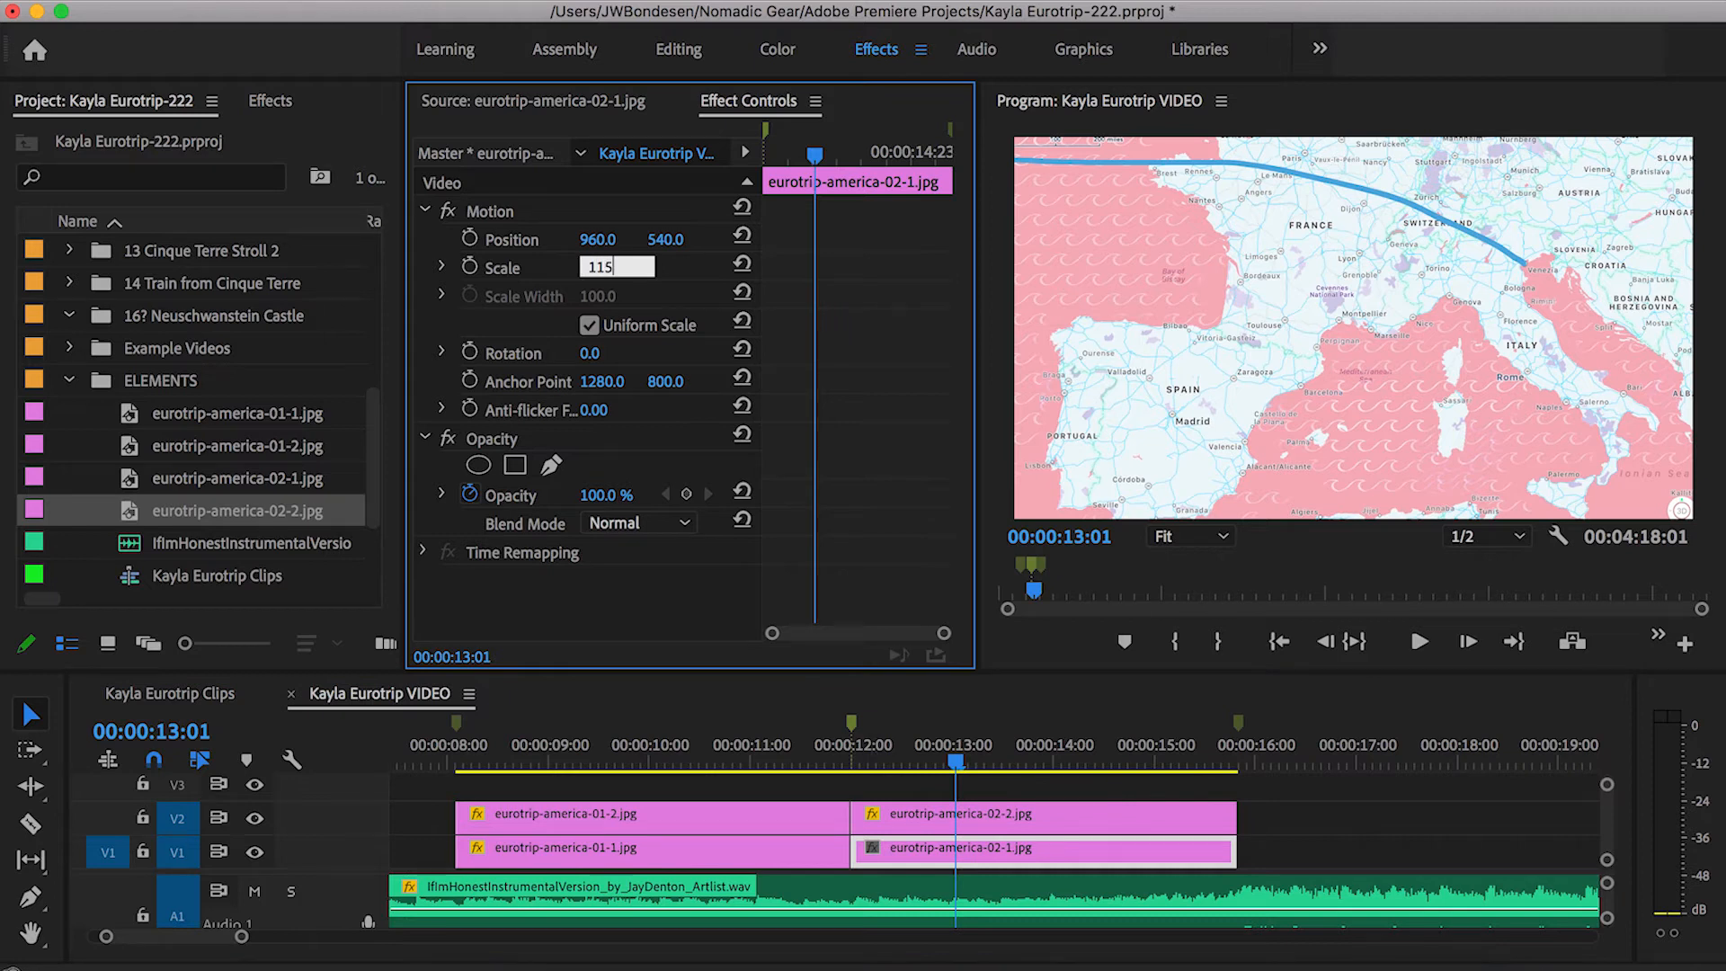
type("5")
key("Return")
Shift the eurotrip-america-02-2.jpg clip down to a vertical position of 557.
left_click(910, 748)
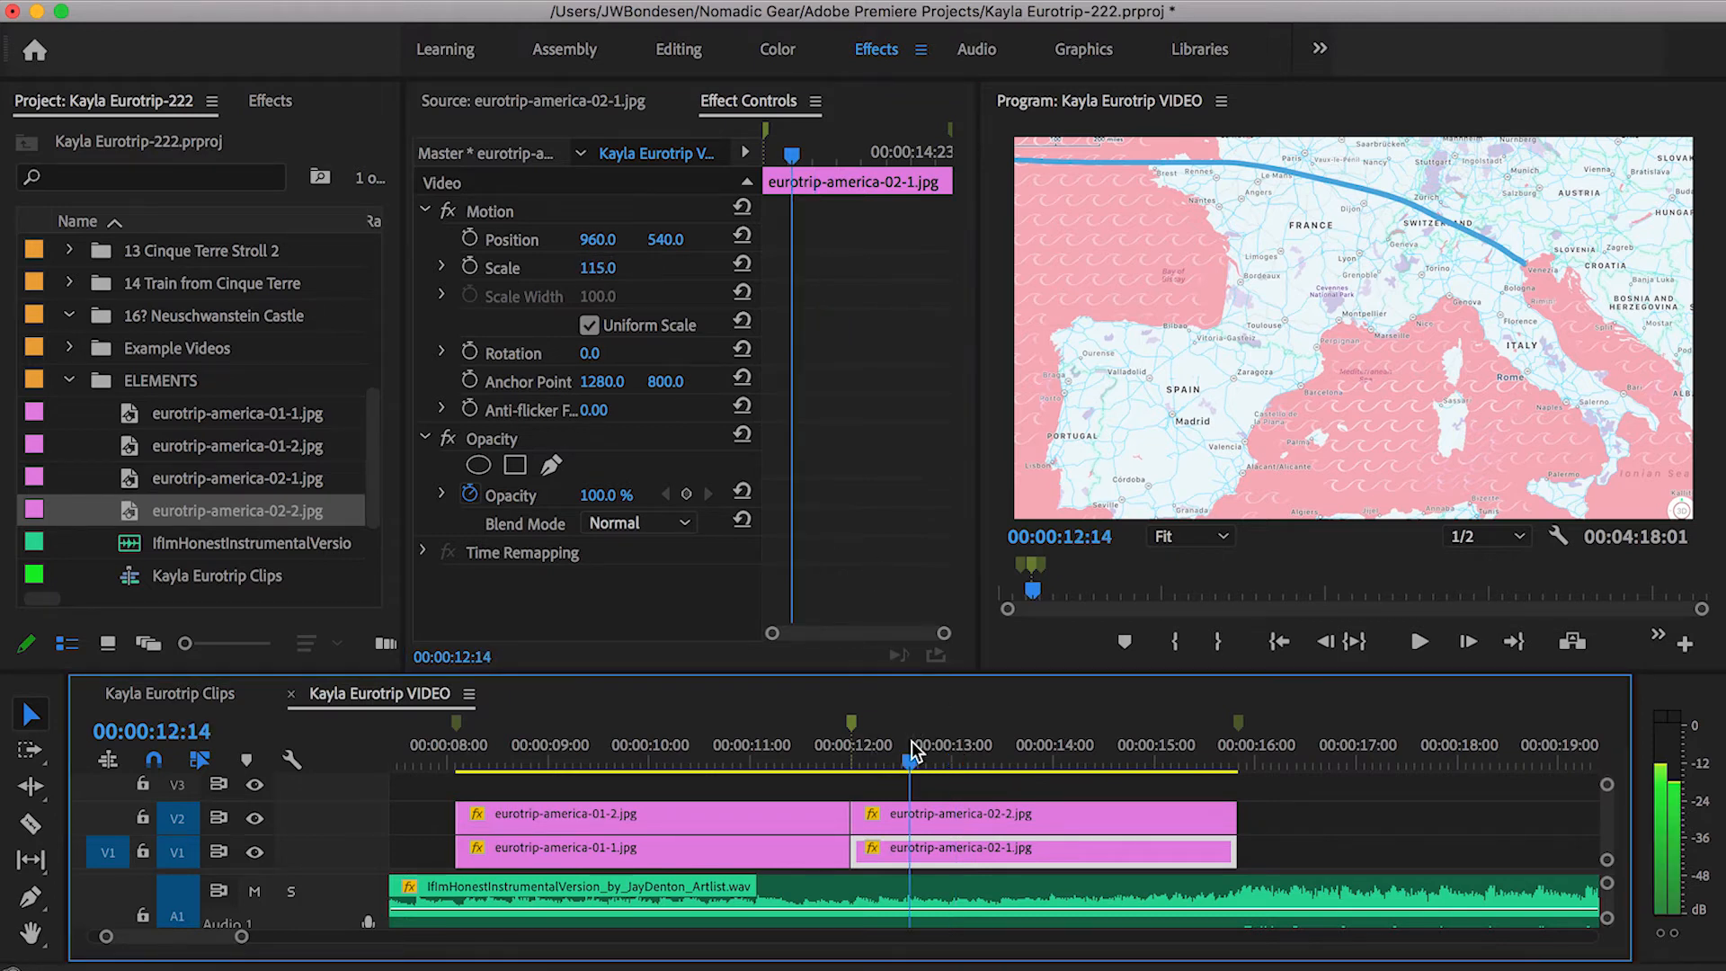
mouse_move(910, 747)
left_mouse_down()
mouse_move(893, 759)
mouse_move(935, 760)
left_mouse_up()
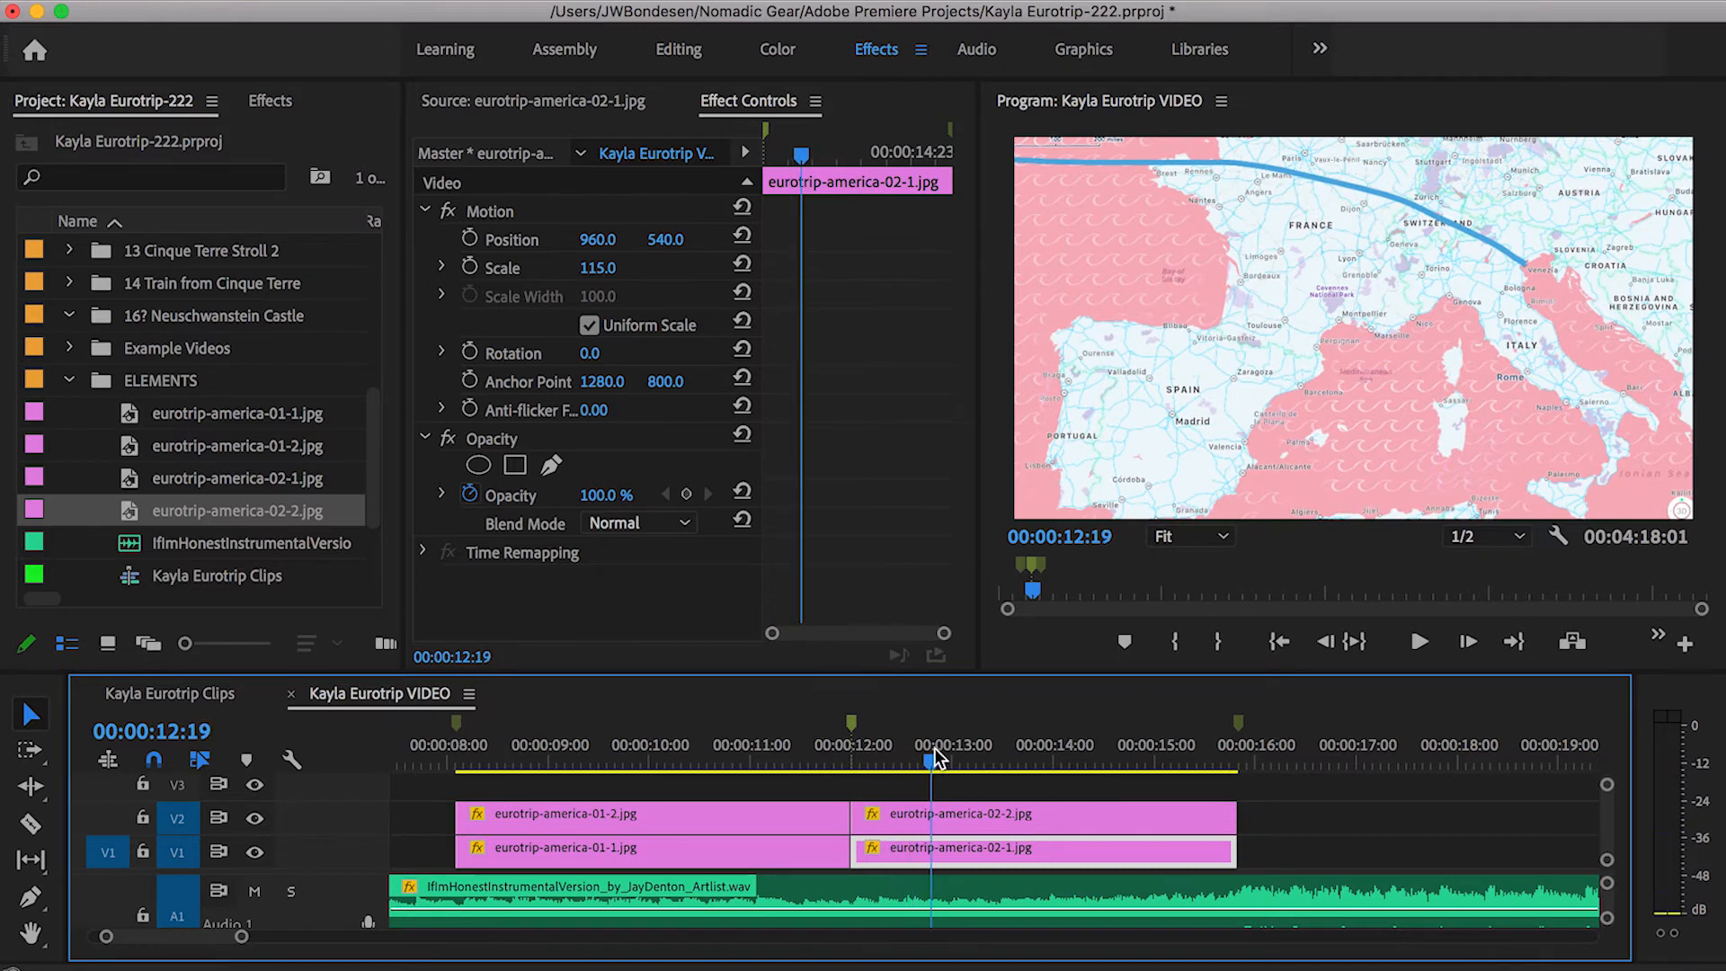
left_click(1215, 478)
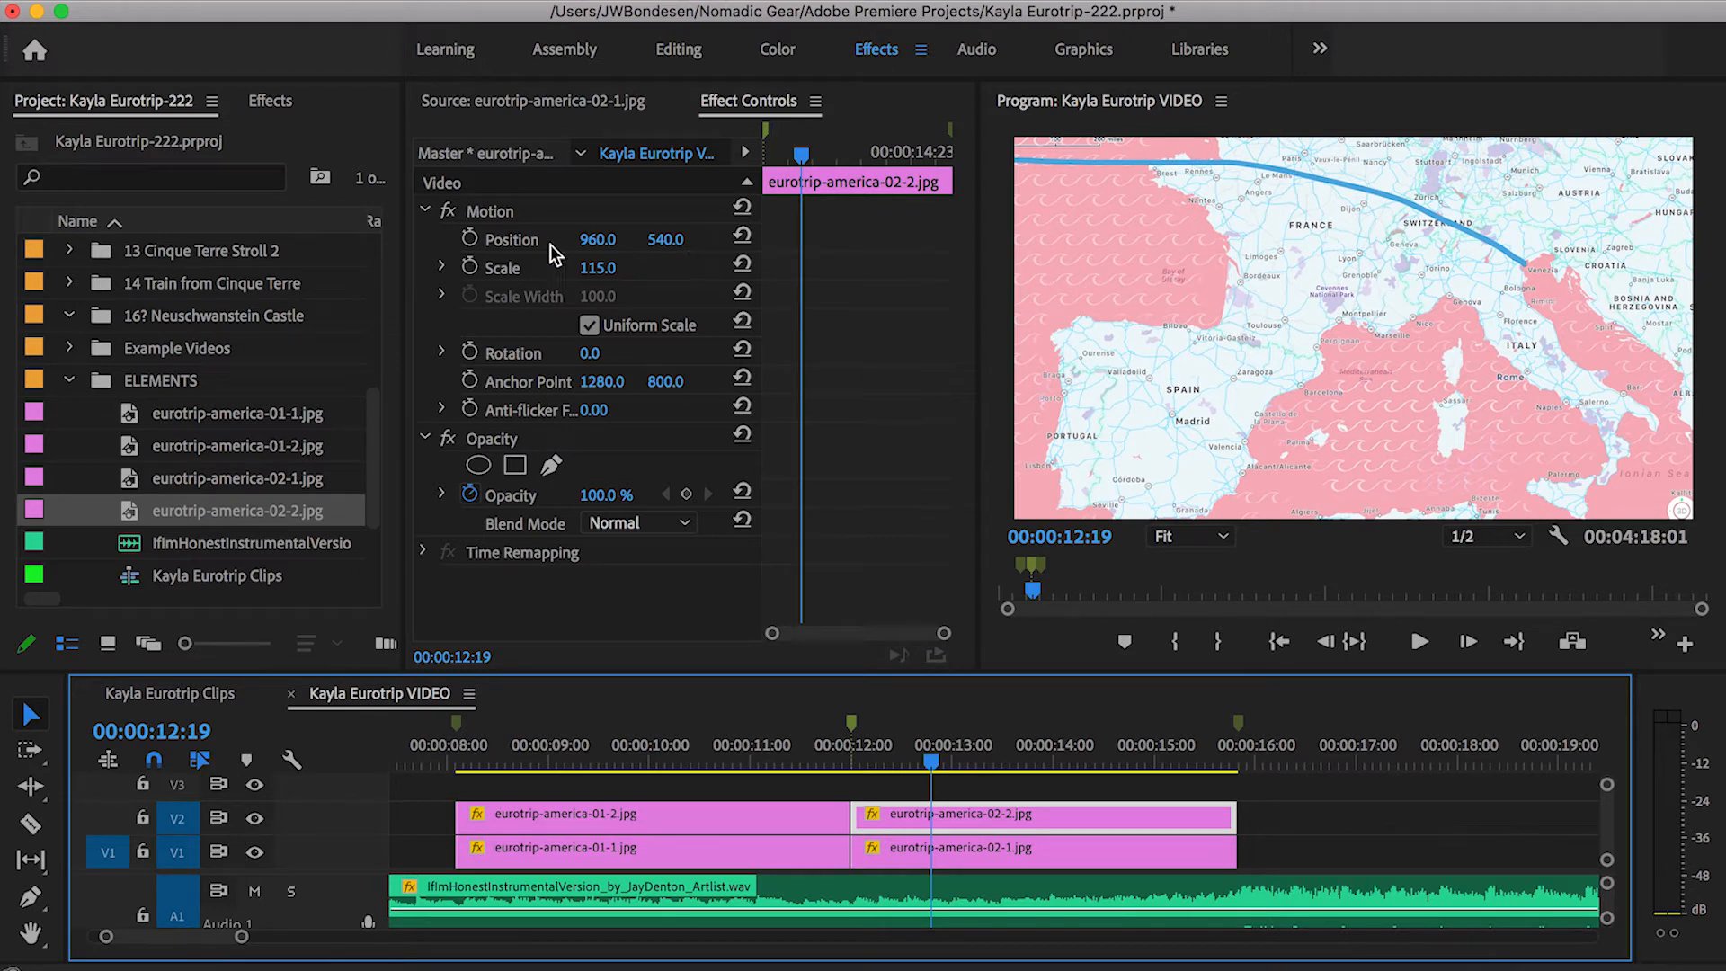
left_click(655, 247)
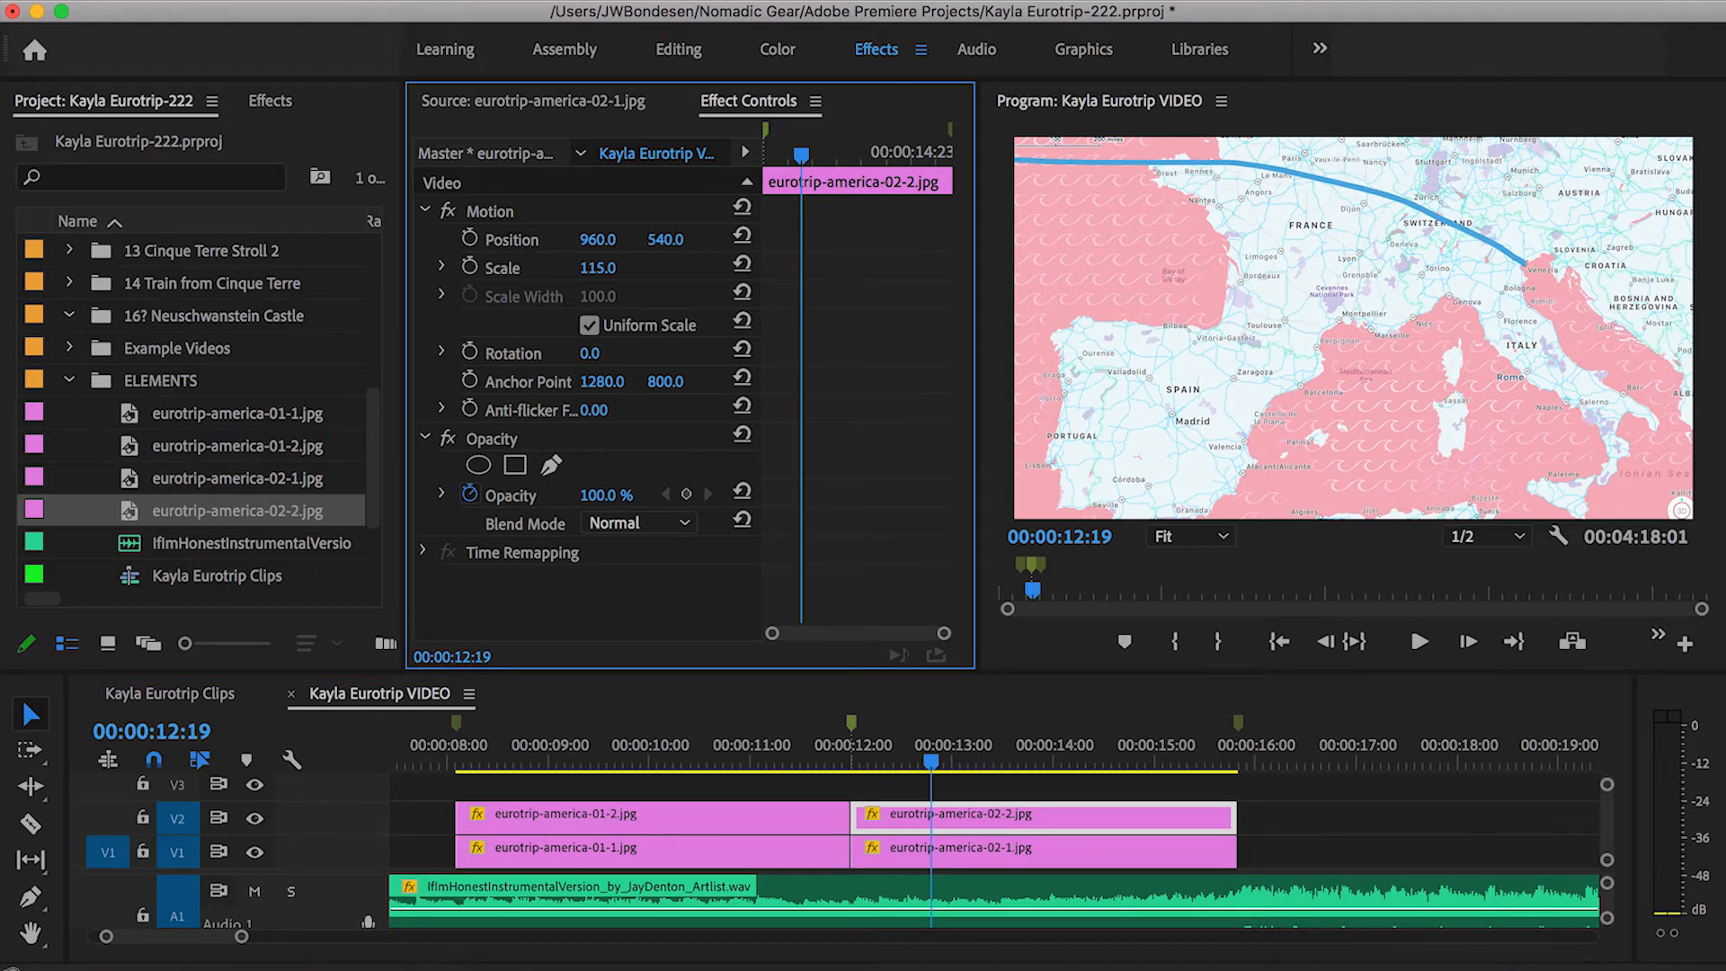
mouse_move(655, 248)
left_mouse_down()
mouse_move(733, 247)
mouse_move(679, 241)
left_mouse_up()
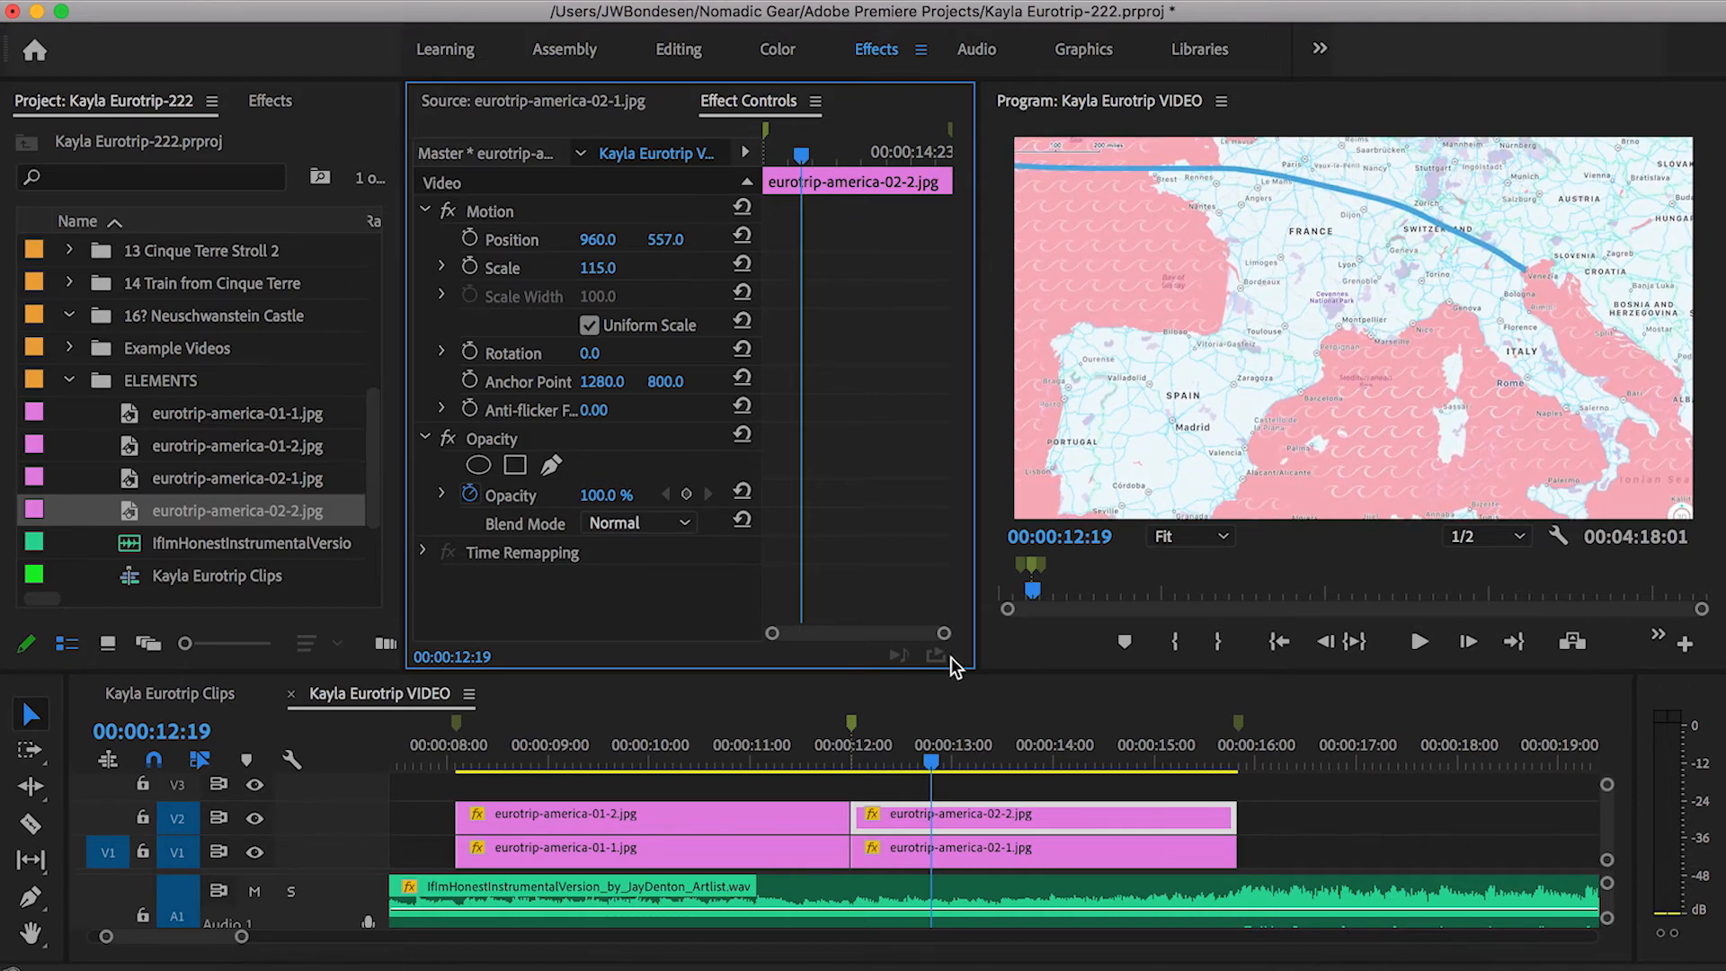
Set the vertical position of the eurotrip-america-02-1.jpg clip to 557.
left_click(922, 849)
left_click(674, 239)
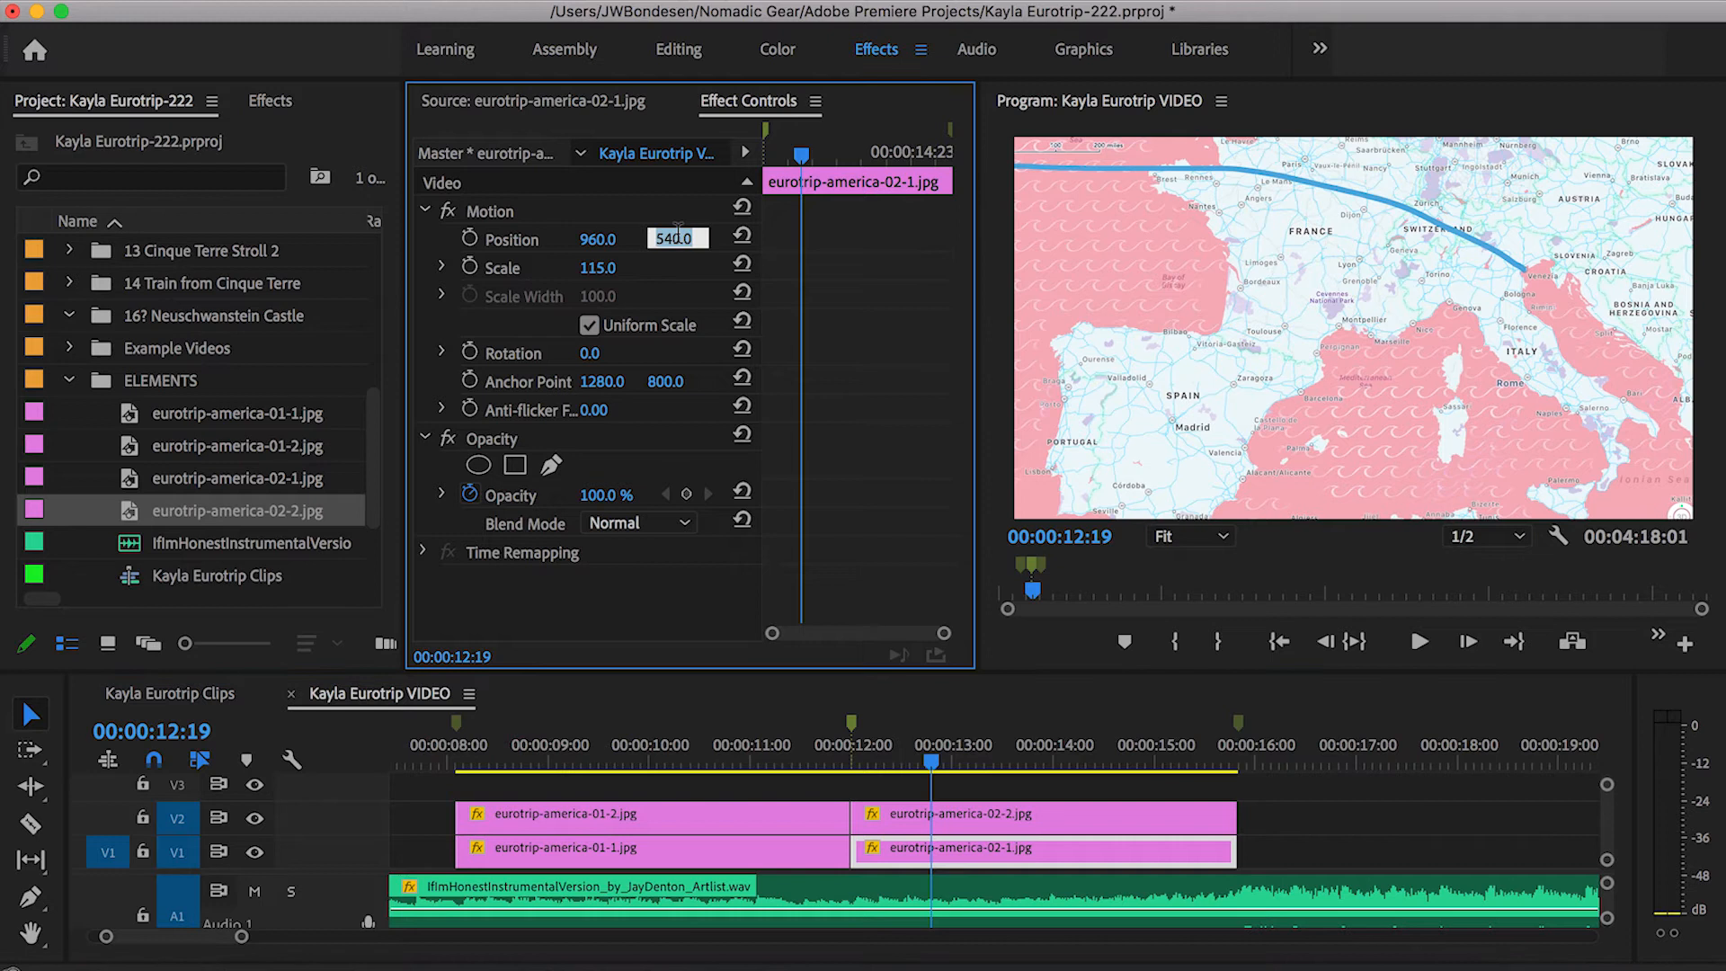
type("557")
key("Return")
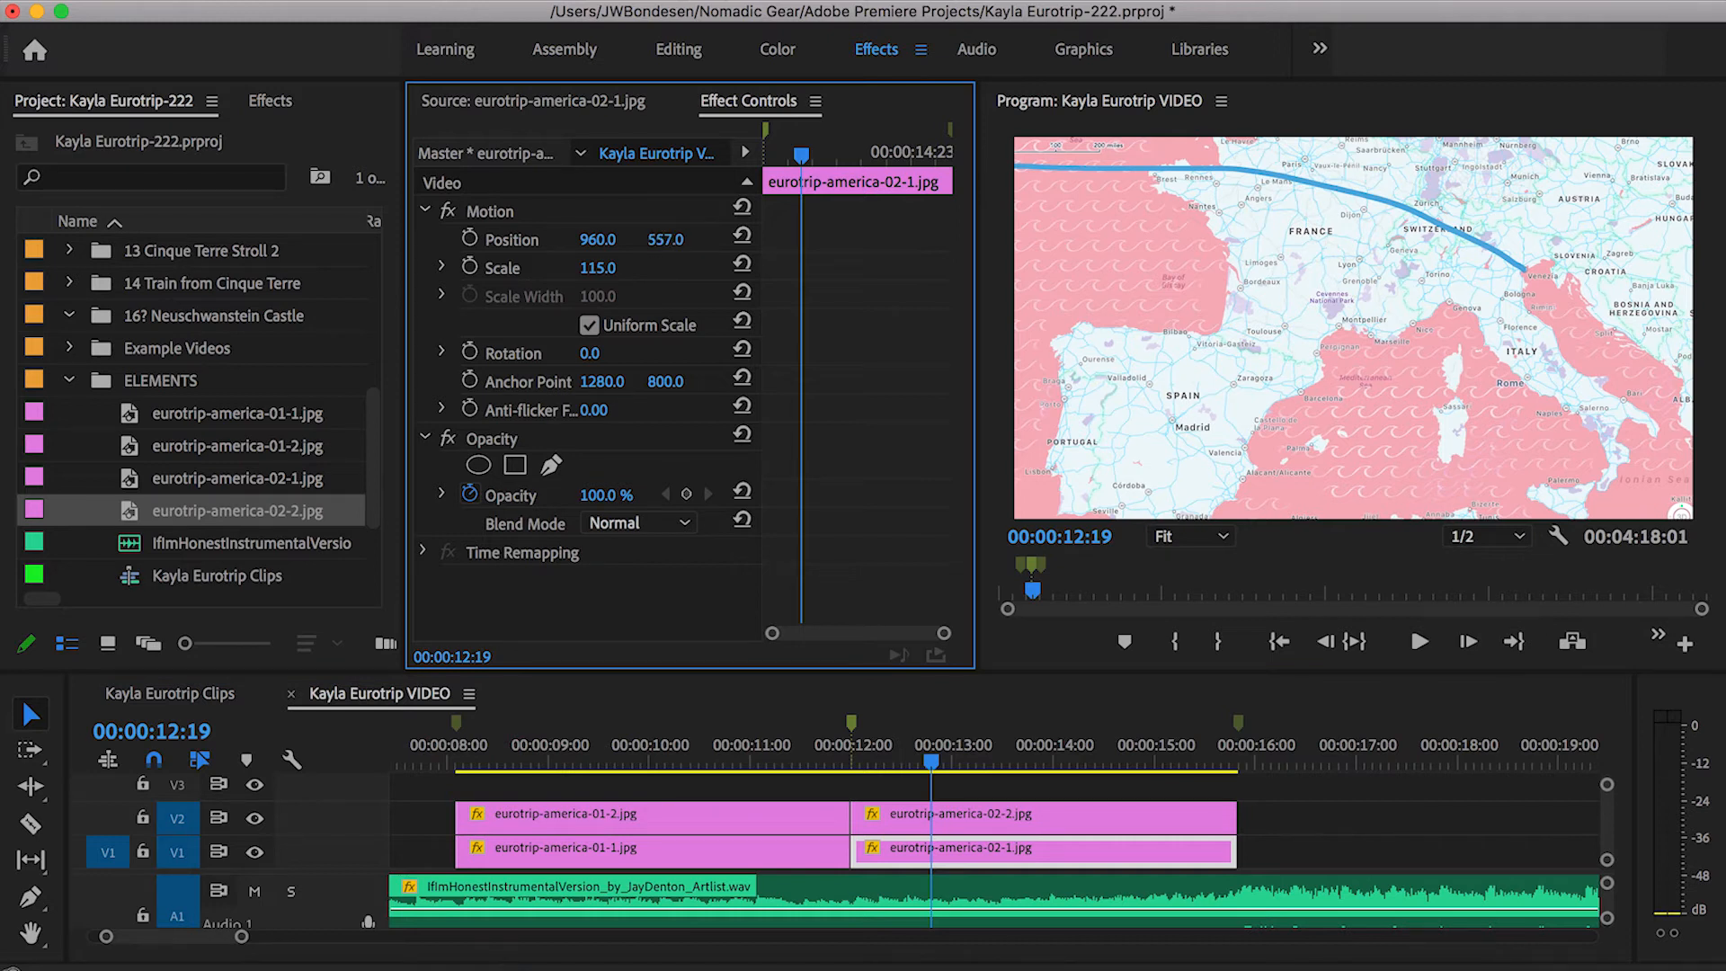
Compare the motion settings of the eurotrip-america-02-1.jpg and eurotrip-america-02-2.jpg clips.
left_click(960, 849)
left_click(962, 812)
left_click(963, 854)
left_click(963, 824)
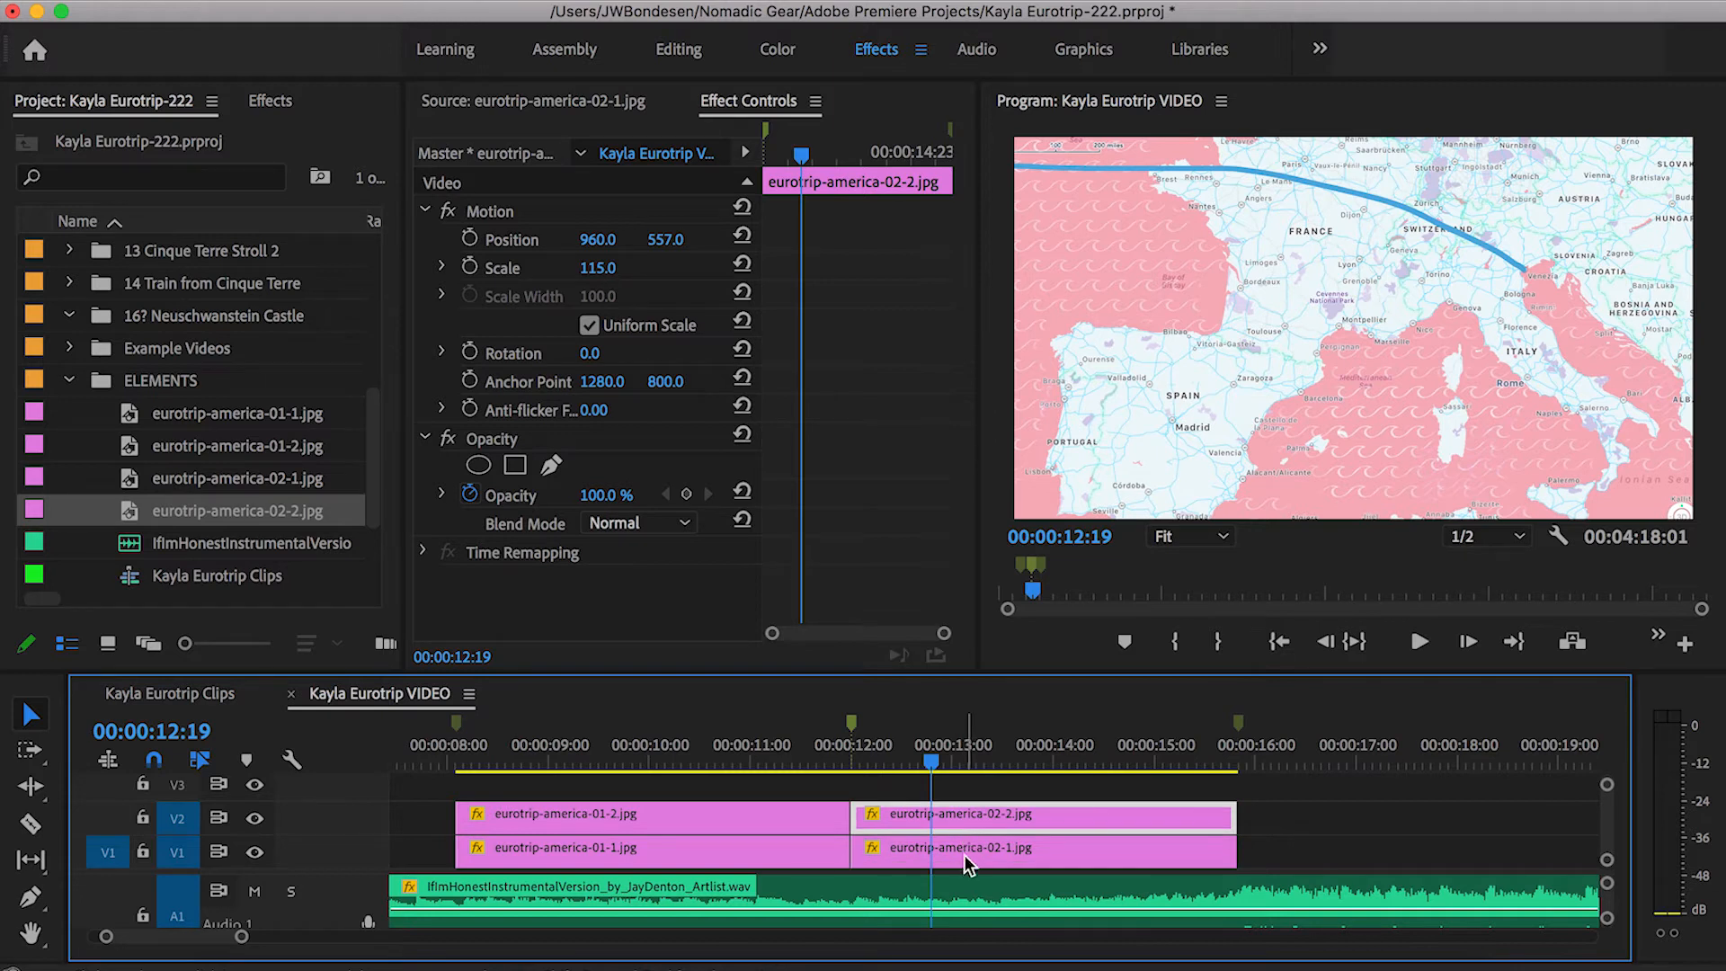
left_click(963, 863)
left_click(964, 824)
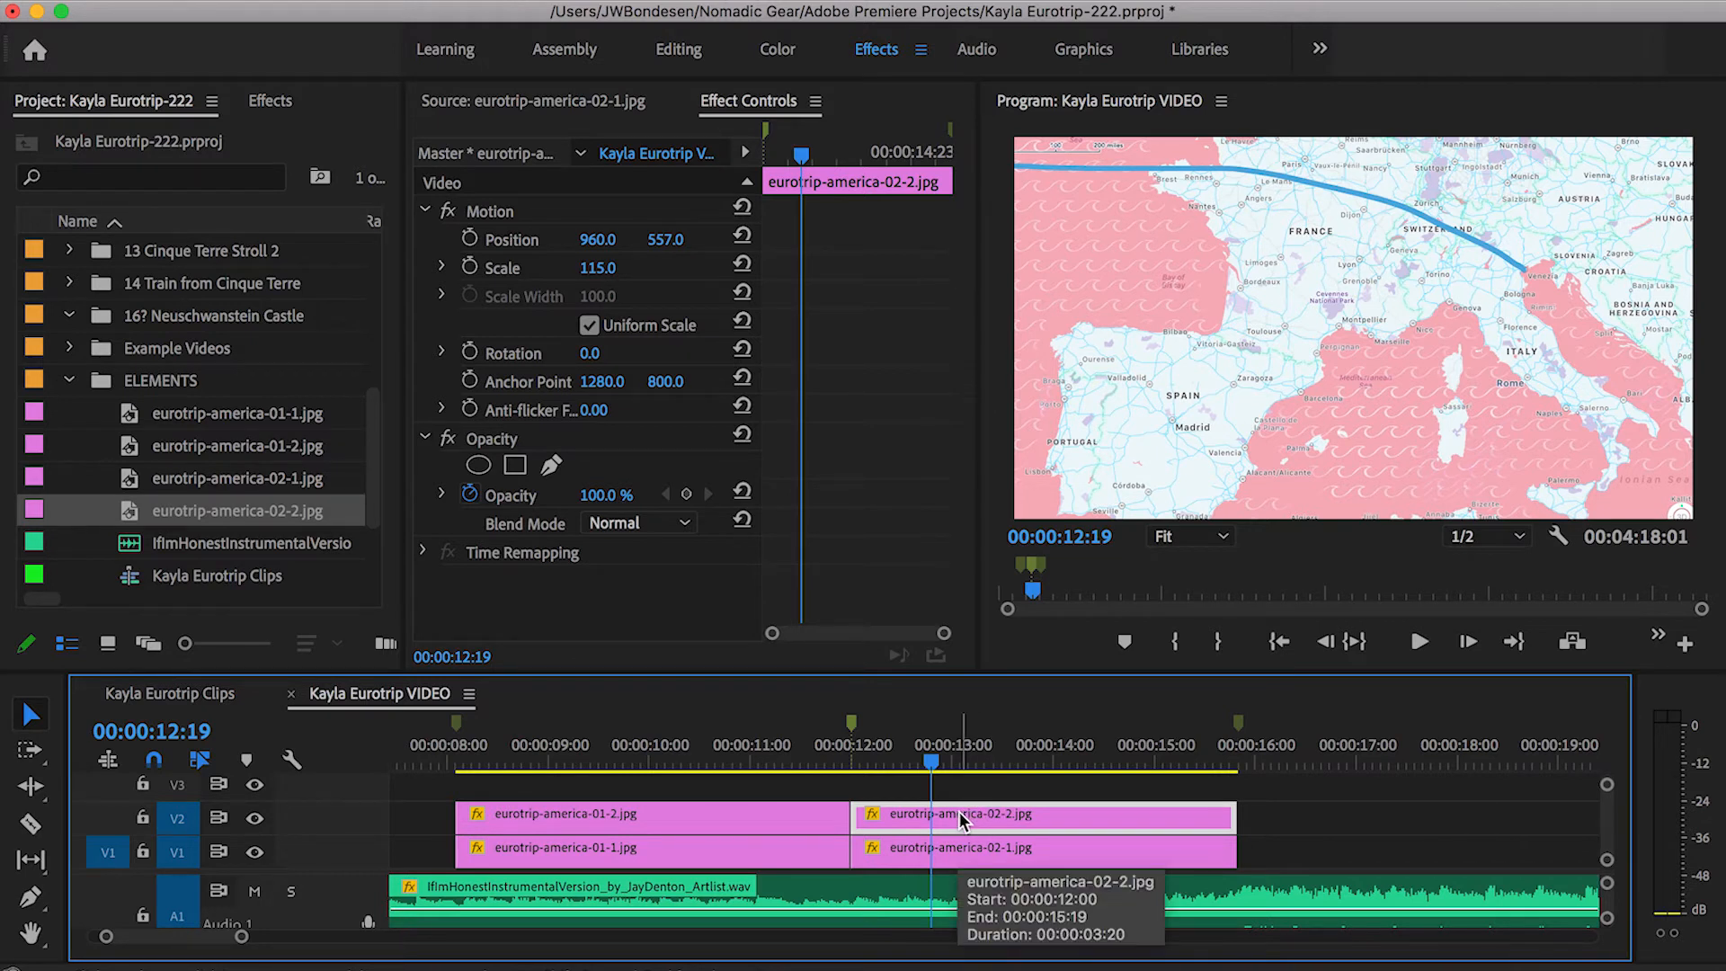
Disable and re-enable the eurotrip-america-02-2.jpg clip to check its alignment with the plain map beneath.
key("shift+e")
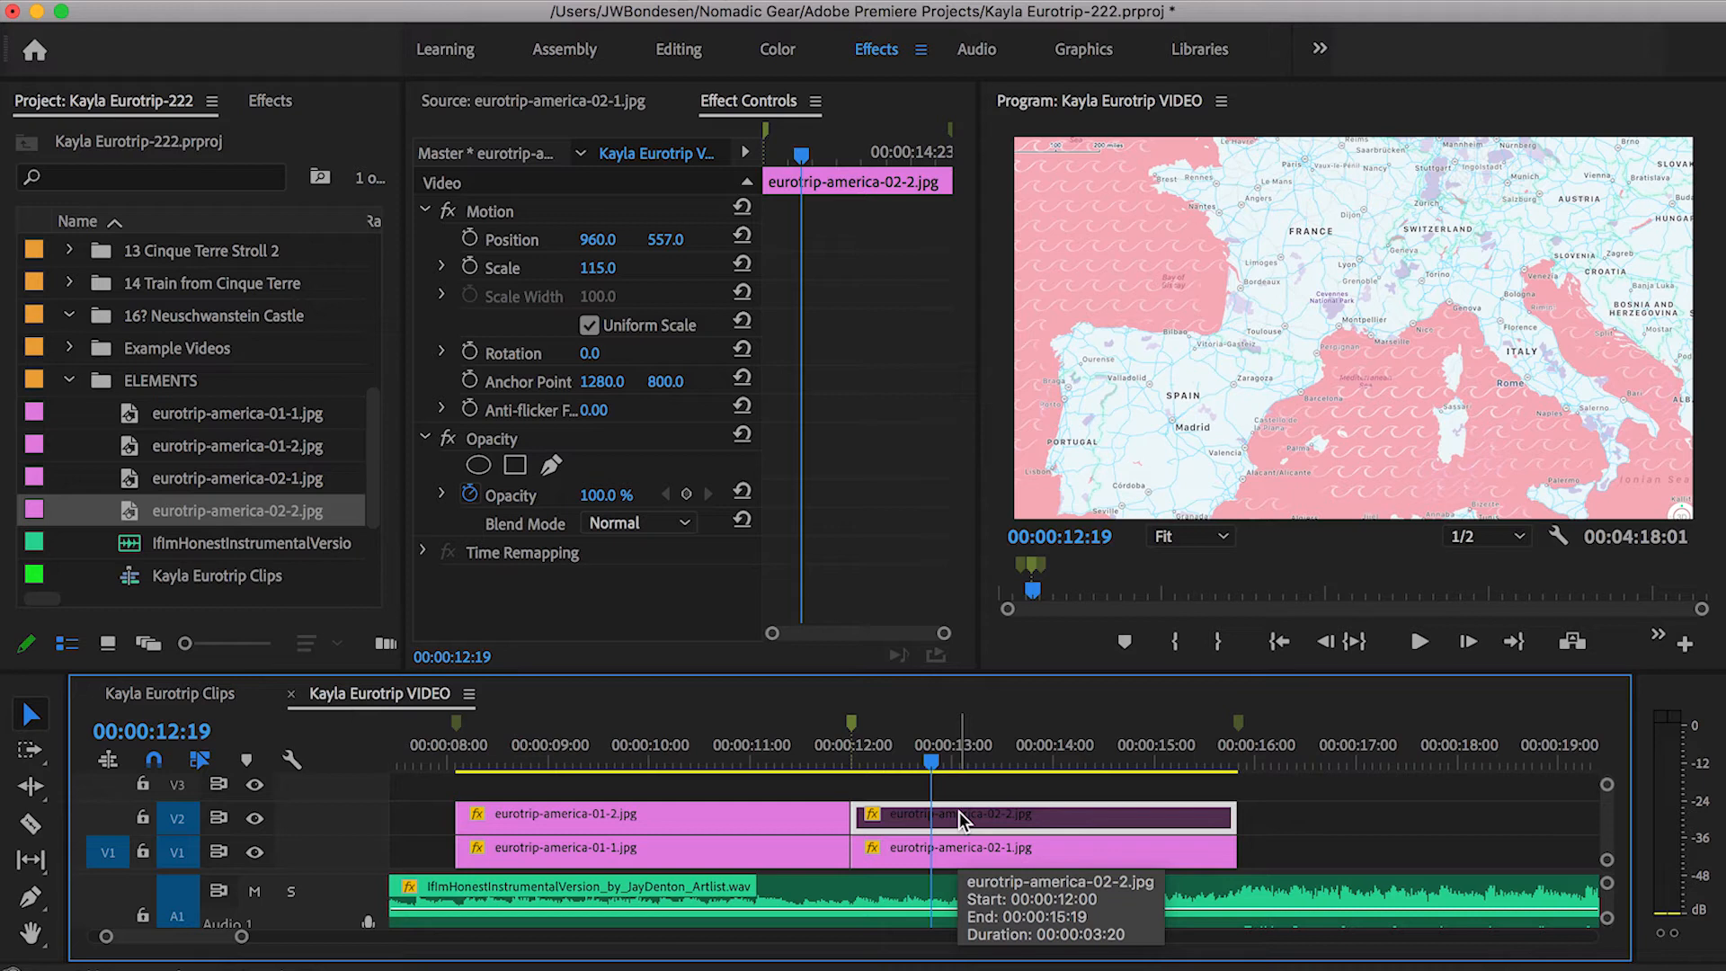
key("shift+e")
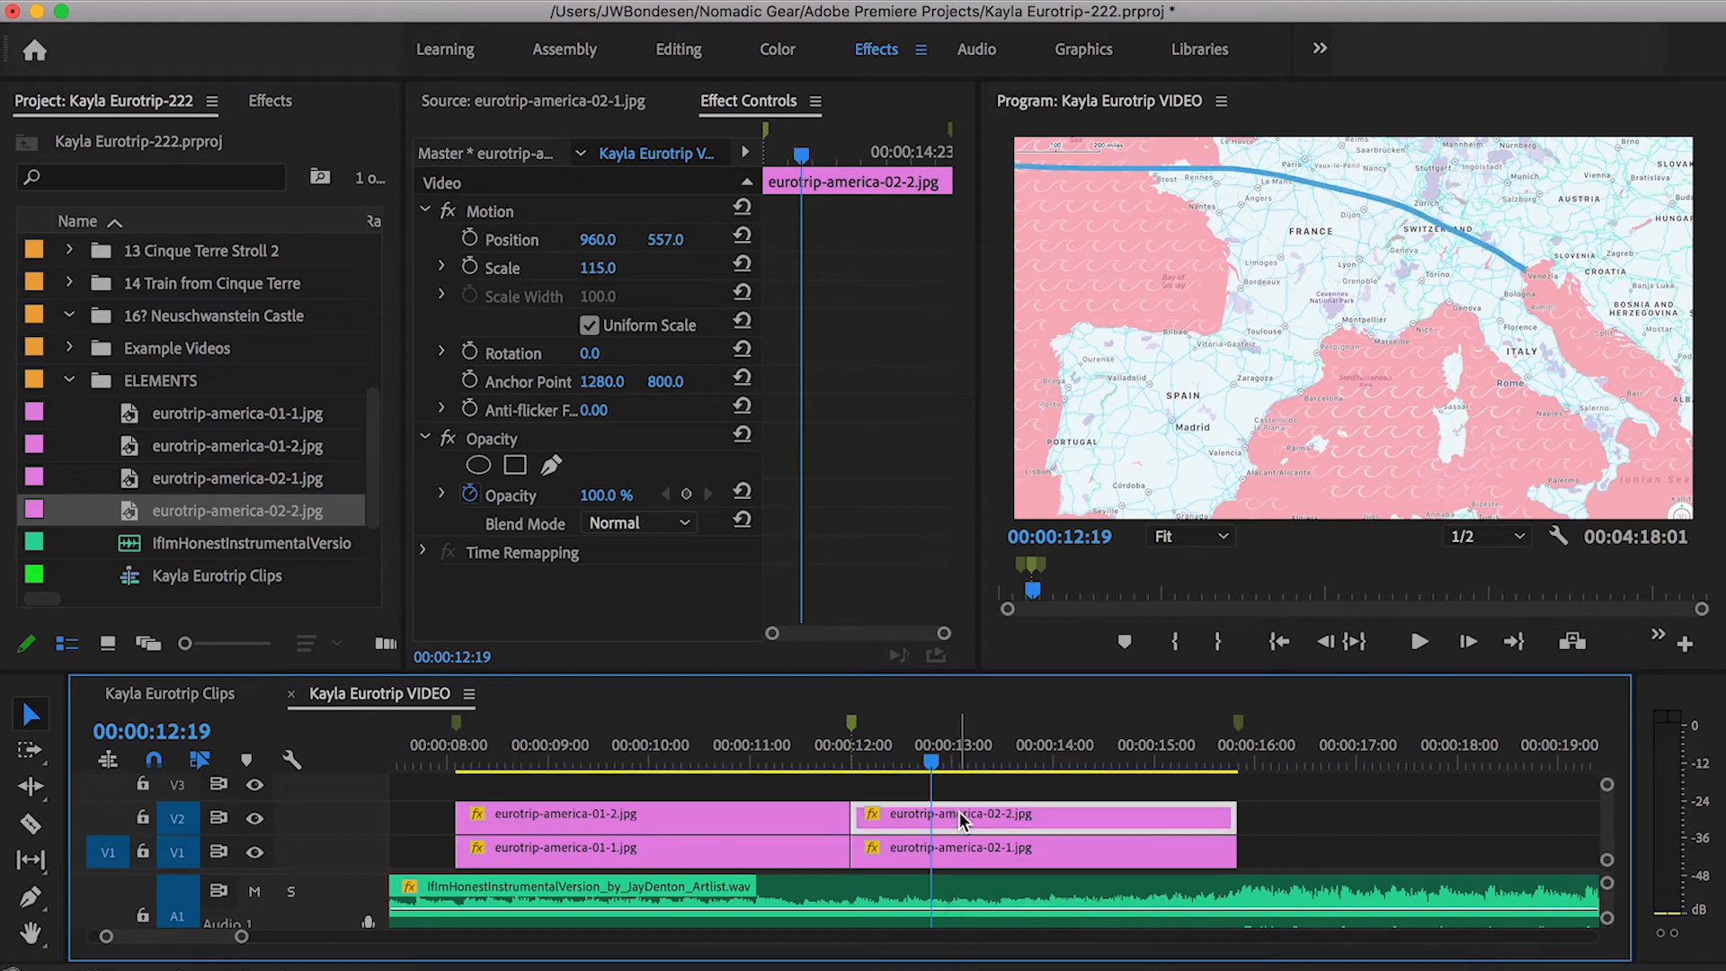
key("shift+e")
key("shift+e")
key("shift+e")
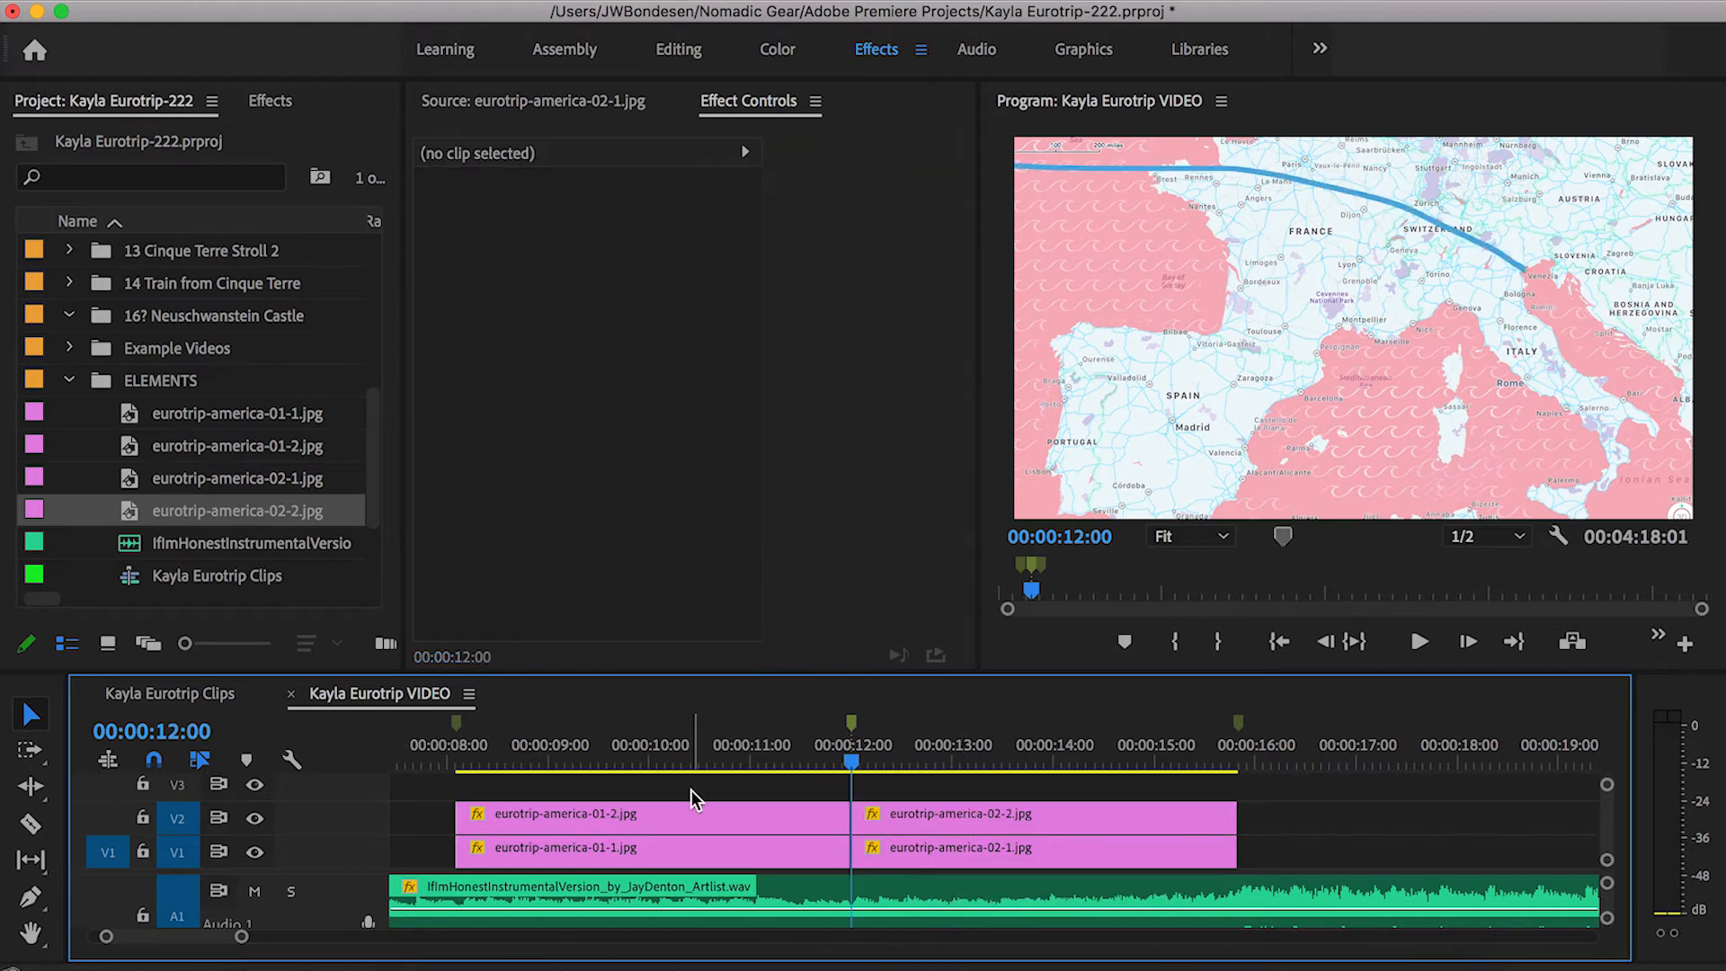
Nest the eurotrip-america-01-1.jpg and eurotrip-america-01-2.jpg clips into a sequence named Map Sequence 1.
left_click(477, 760)
left_click(455, 761)
key("F2")
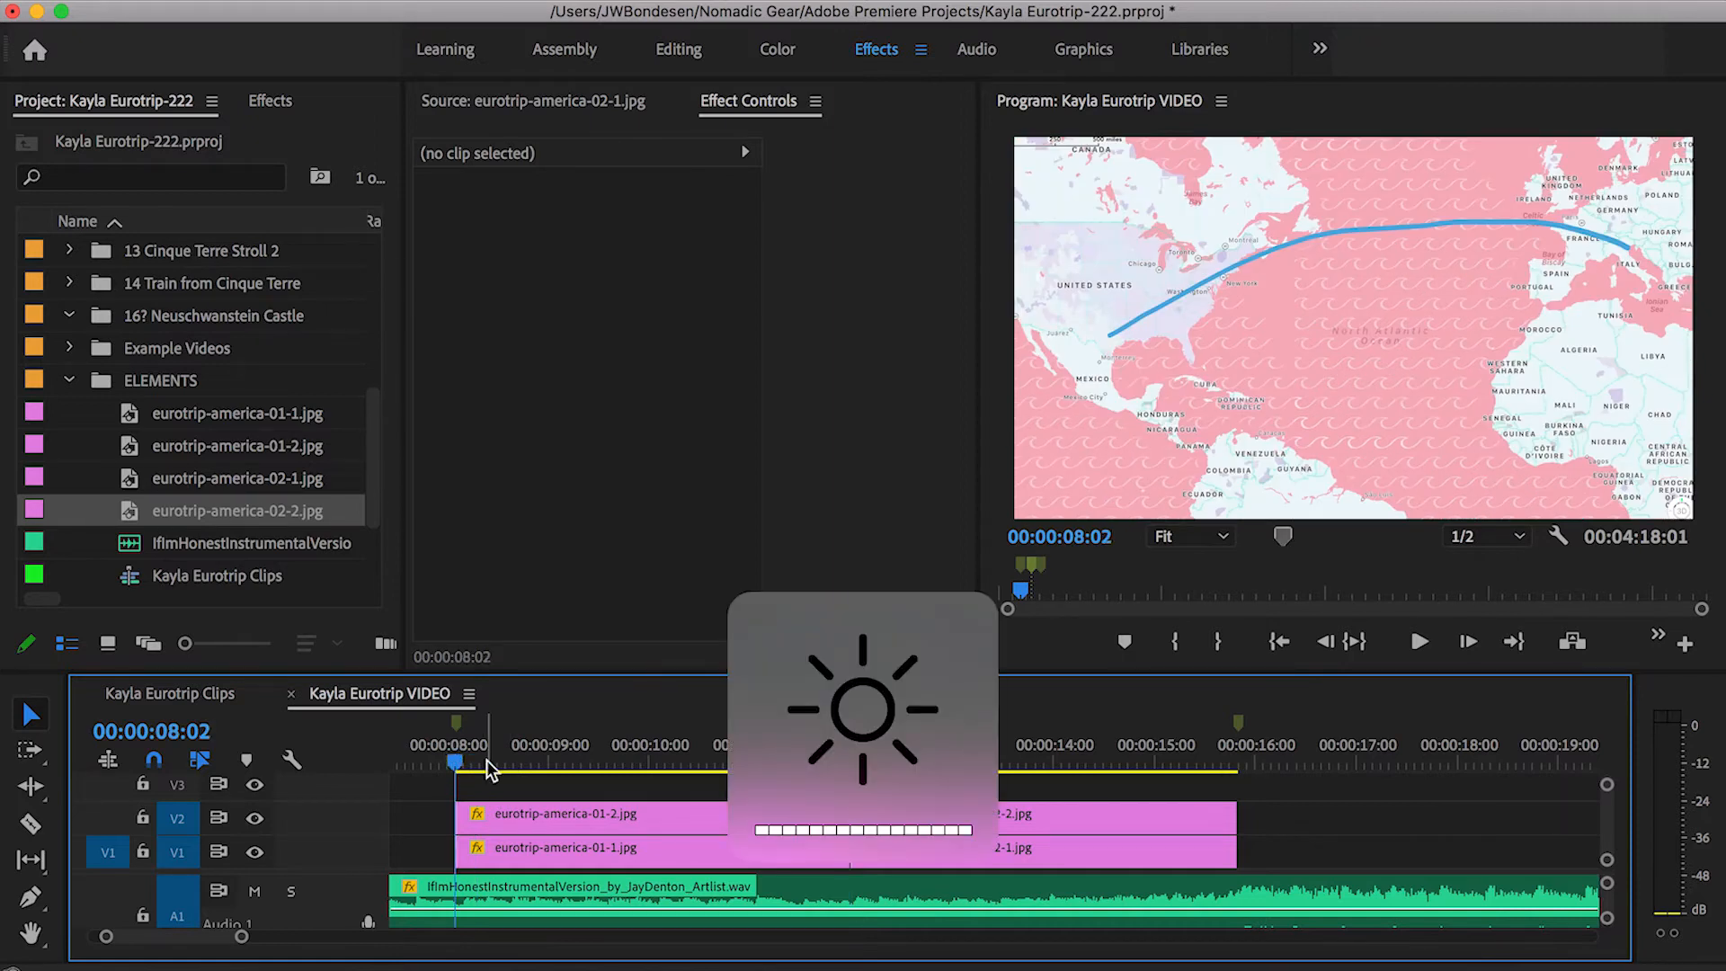
left_click_drag(495, 788, 633, 850)
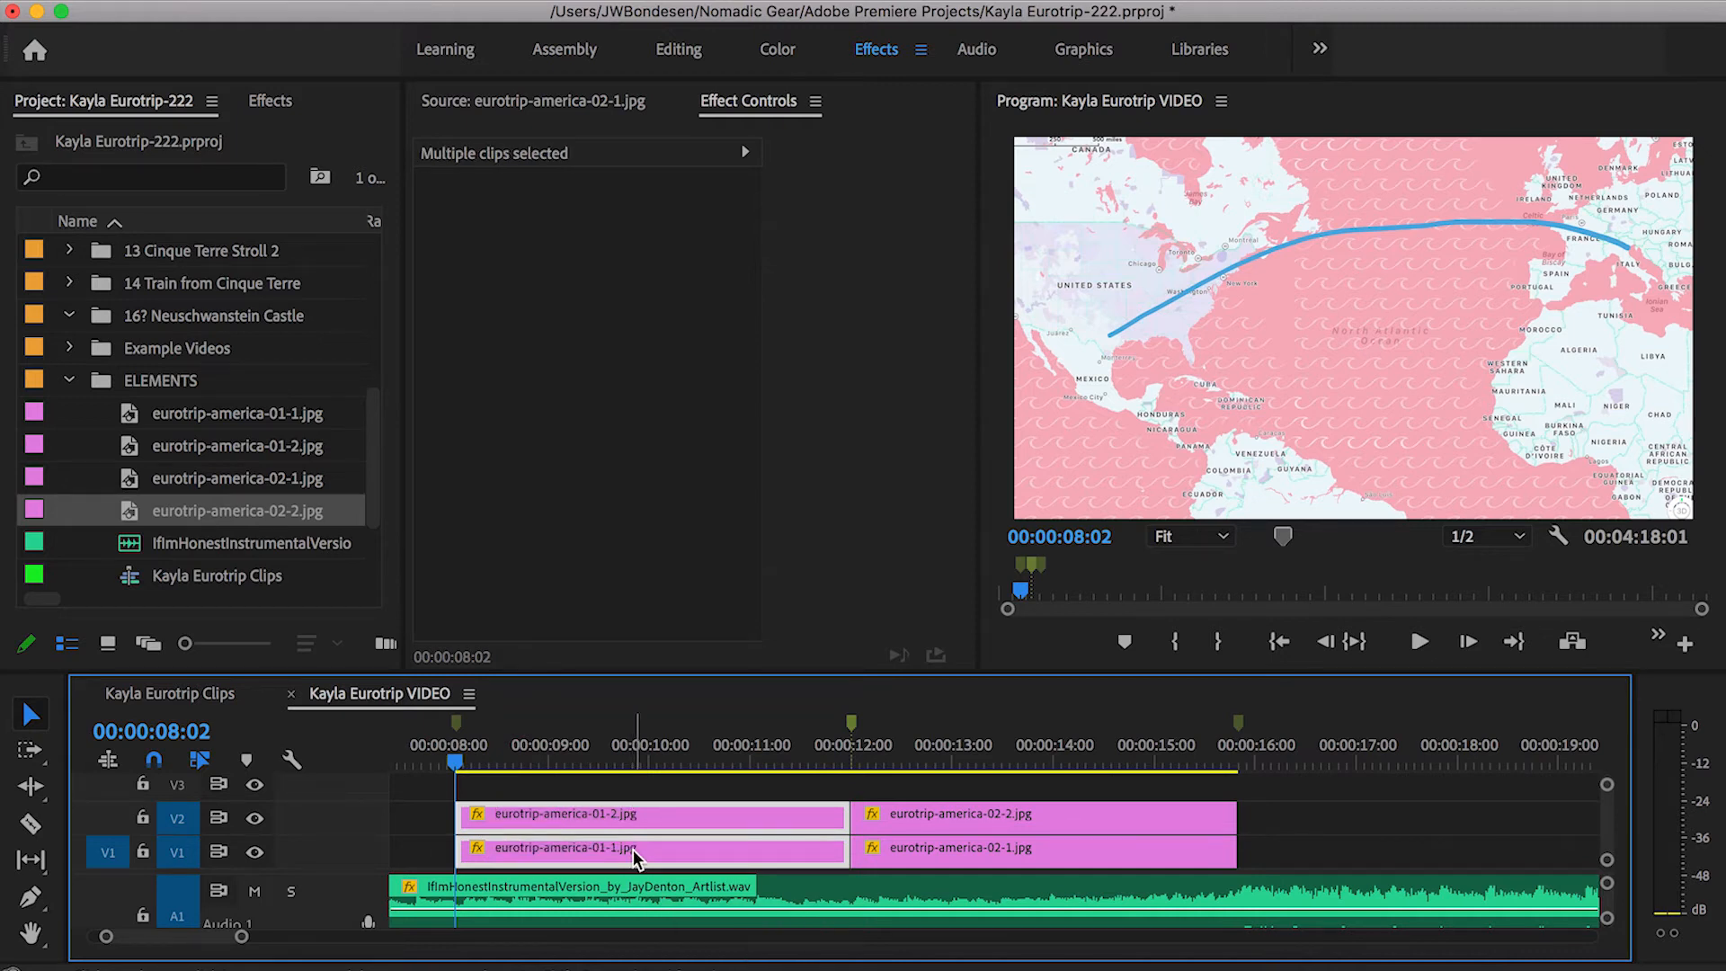
right_click(633, 850)
mouse_move(790, 967)
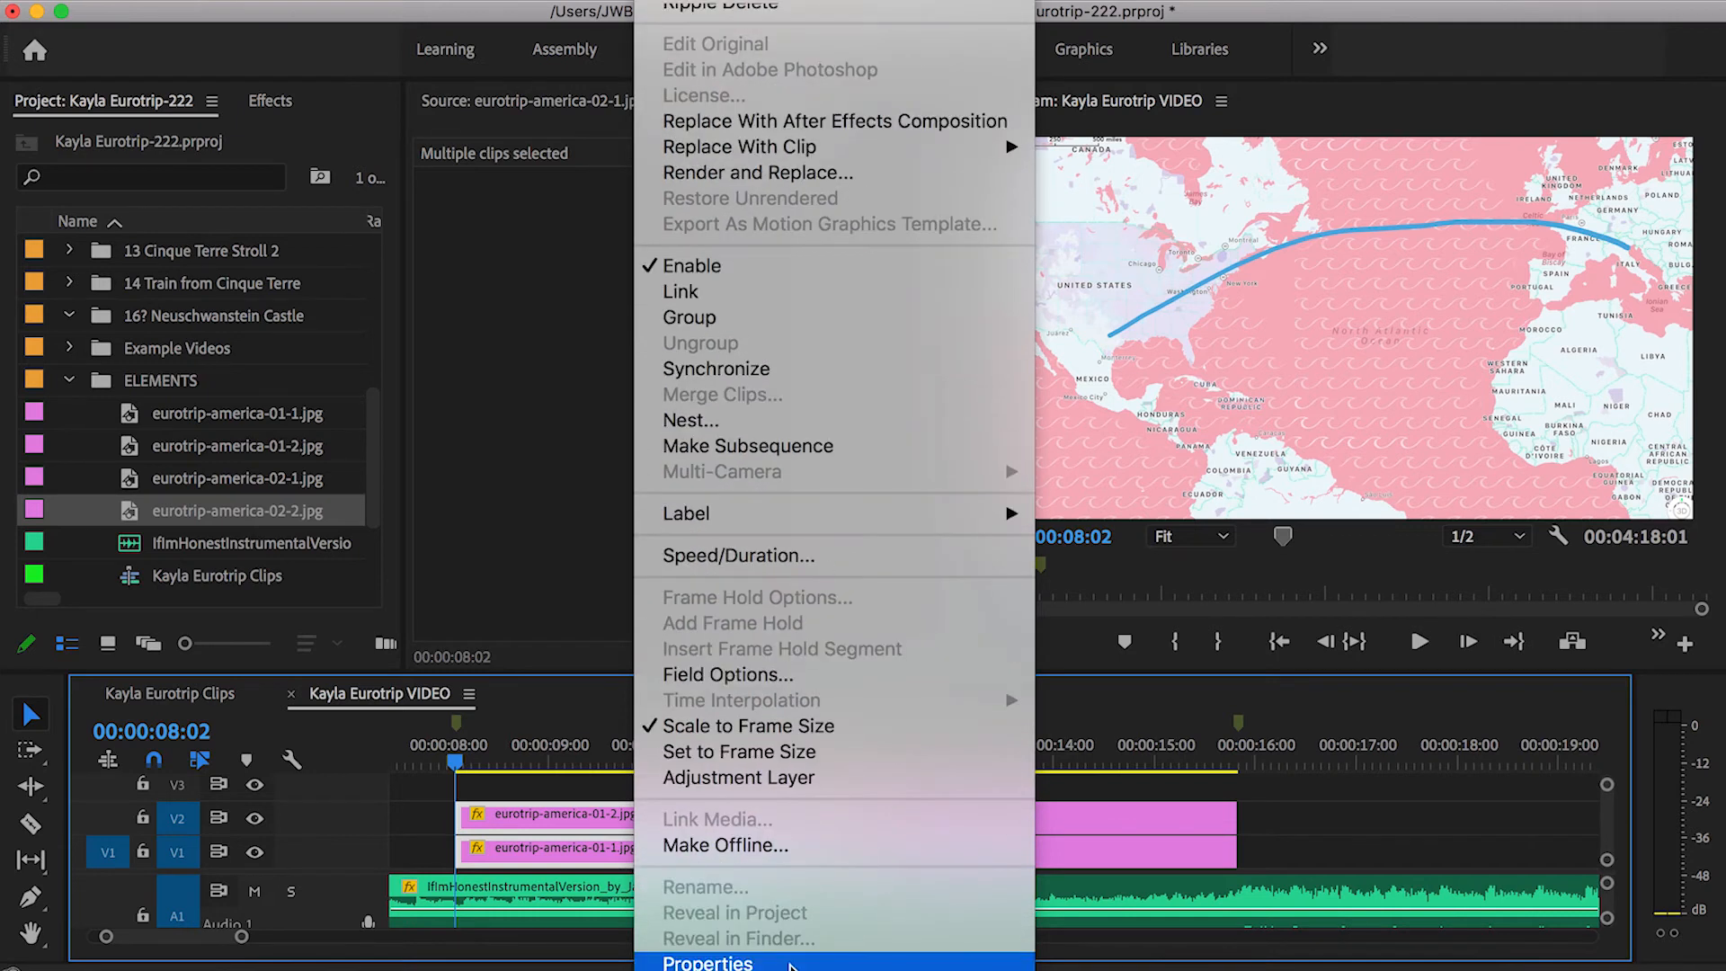
left_click(685, 421)
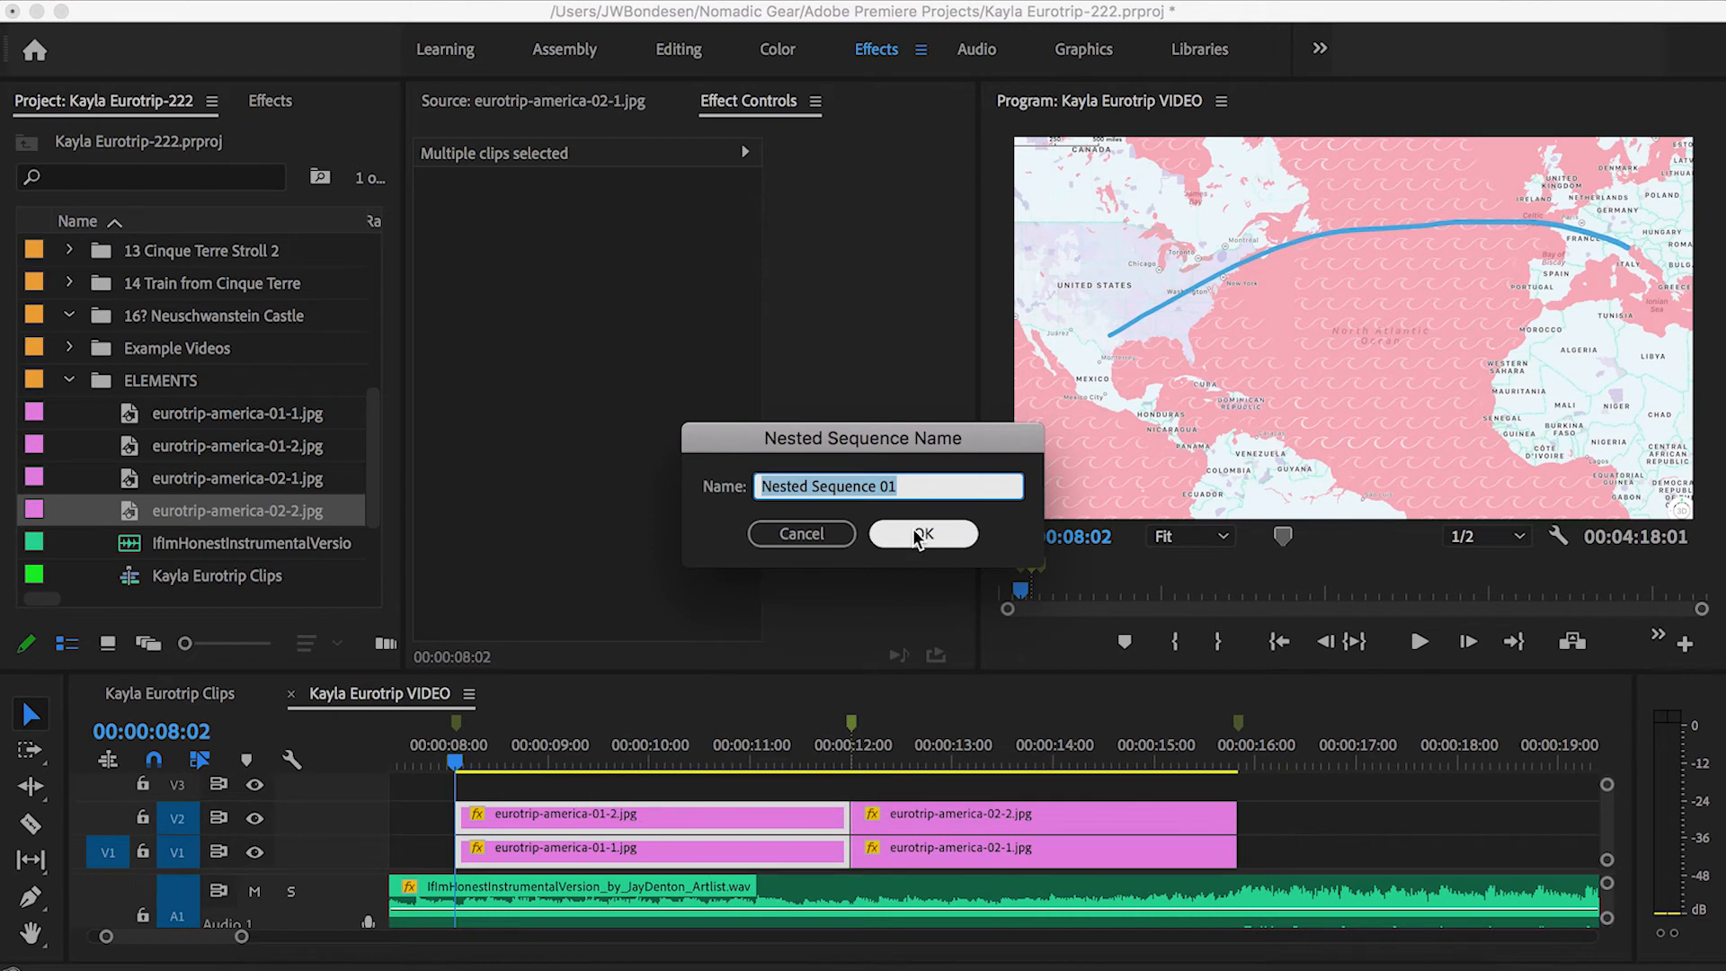
type("Ma")
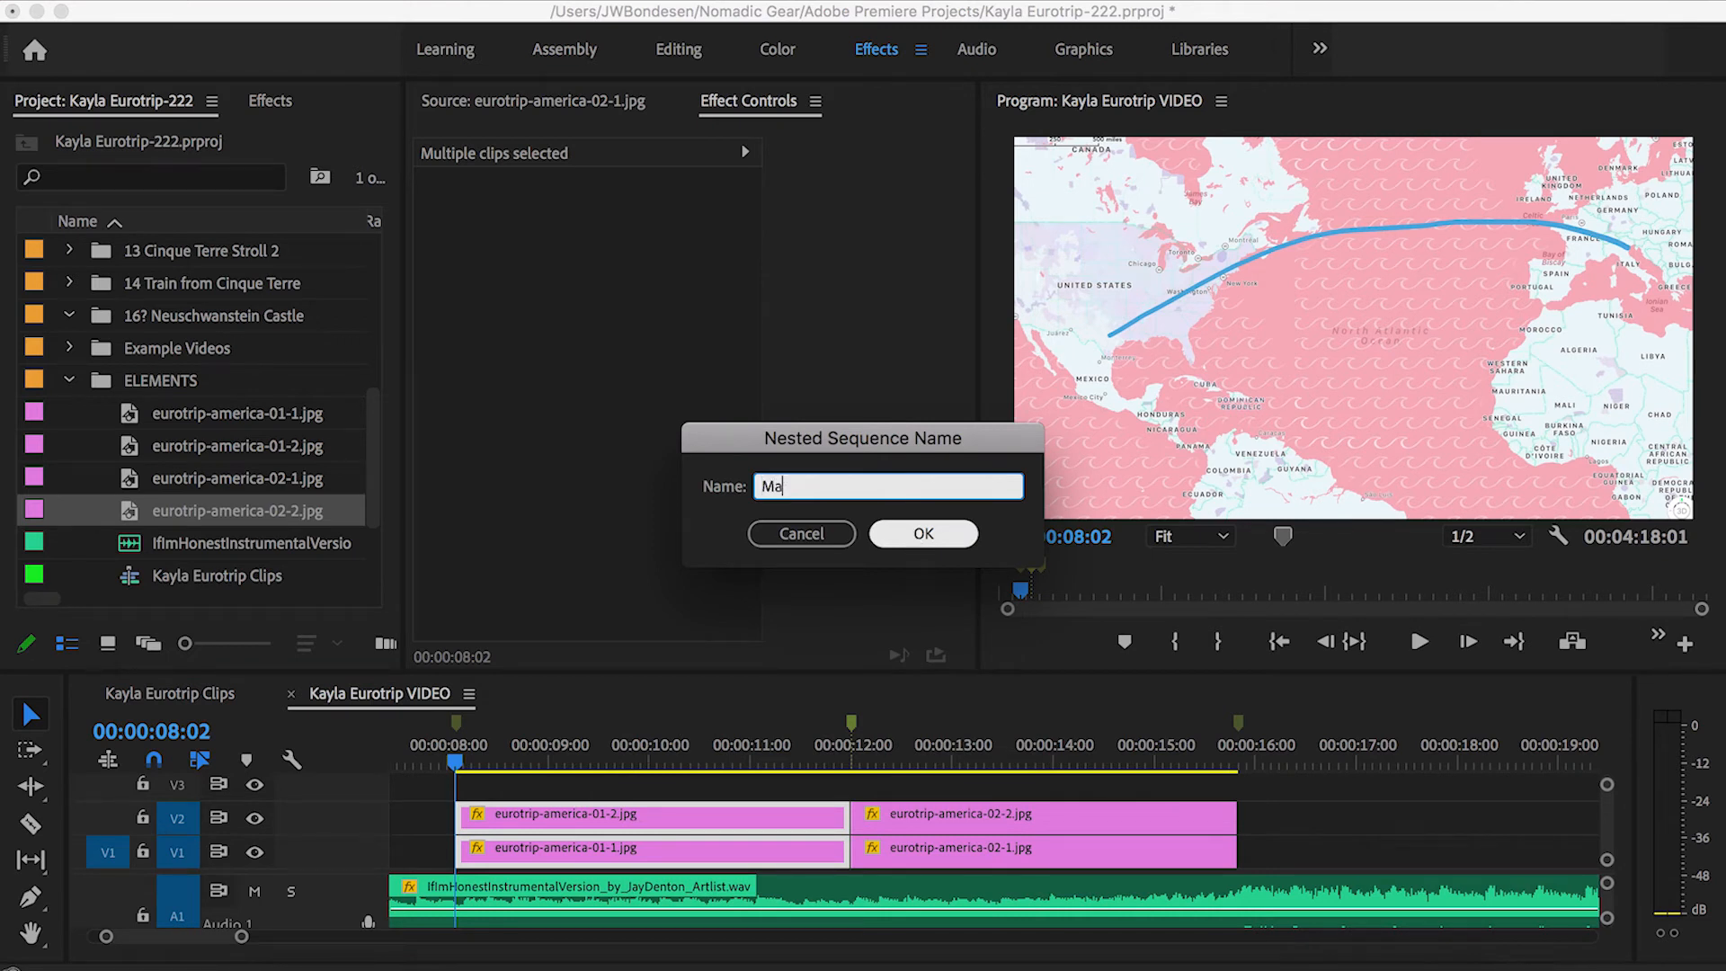
type("p Sequence 1")
key("Return")
Nest the eurotrip-america-02-1.jpg and eurotrip-america-02-2.jpg clips into one sequence, keeping the default name.
left_click(615, 778)
left_click(932, 755)
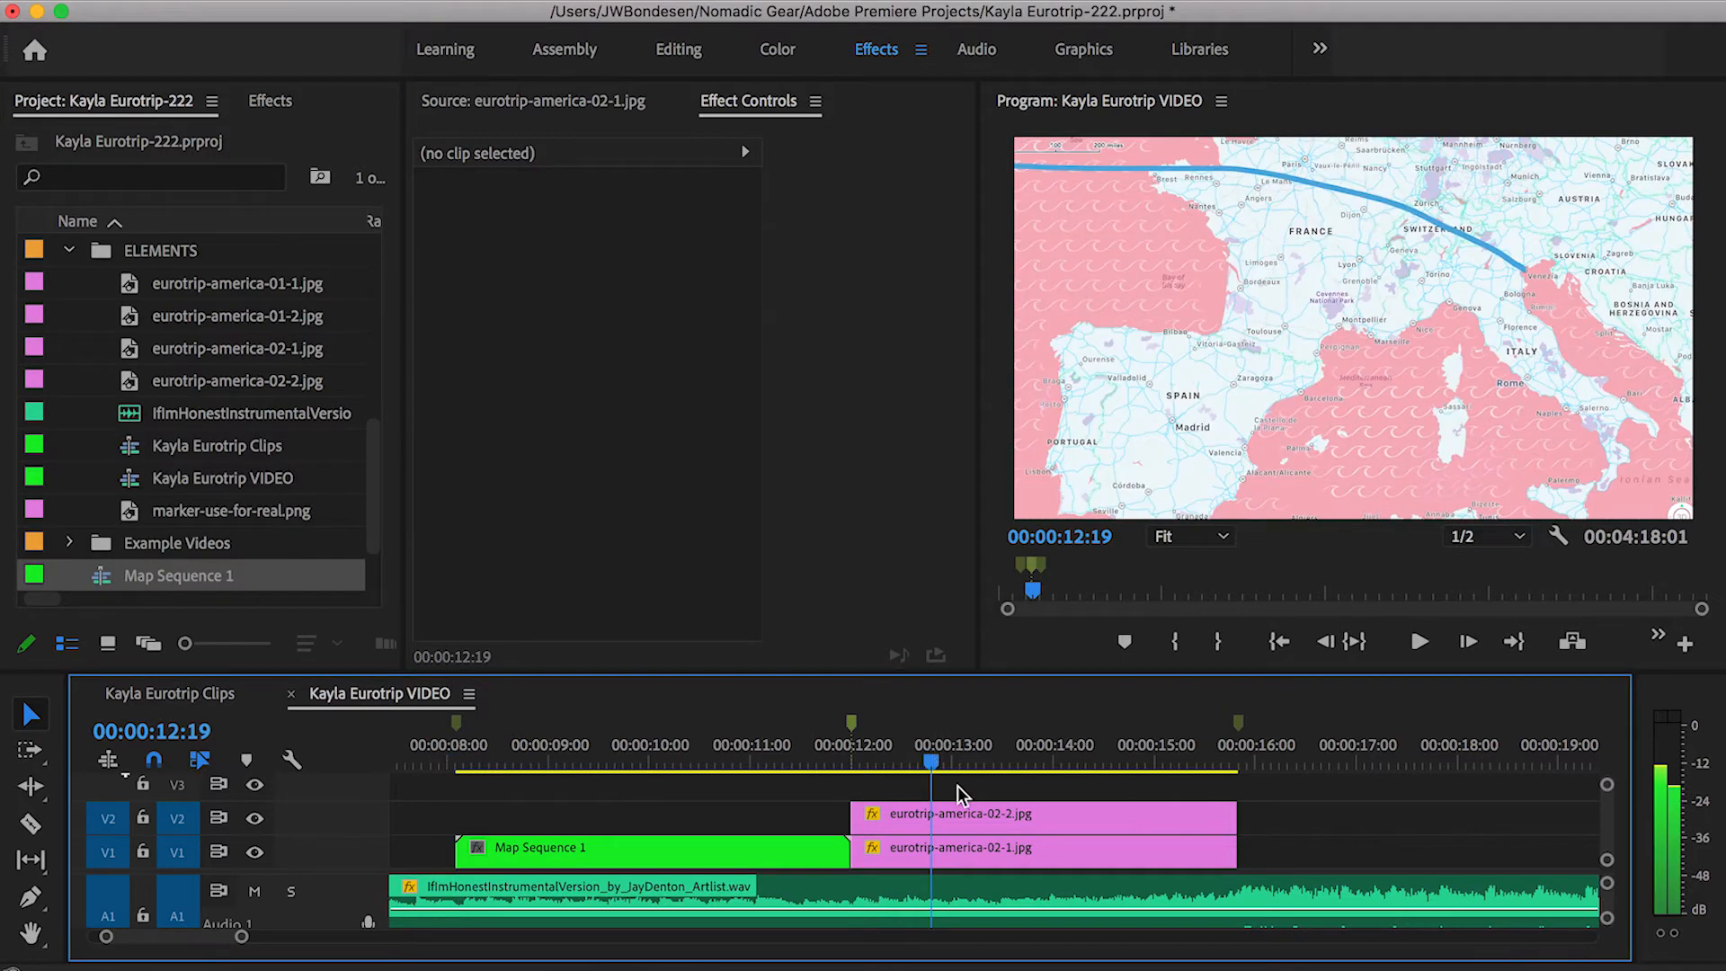
left_click_drag(964, 787, 1031, 847)
left_click(995, 789)
left_click_drag(995, 790, 1081, 856)
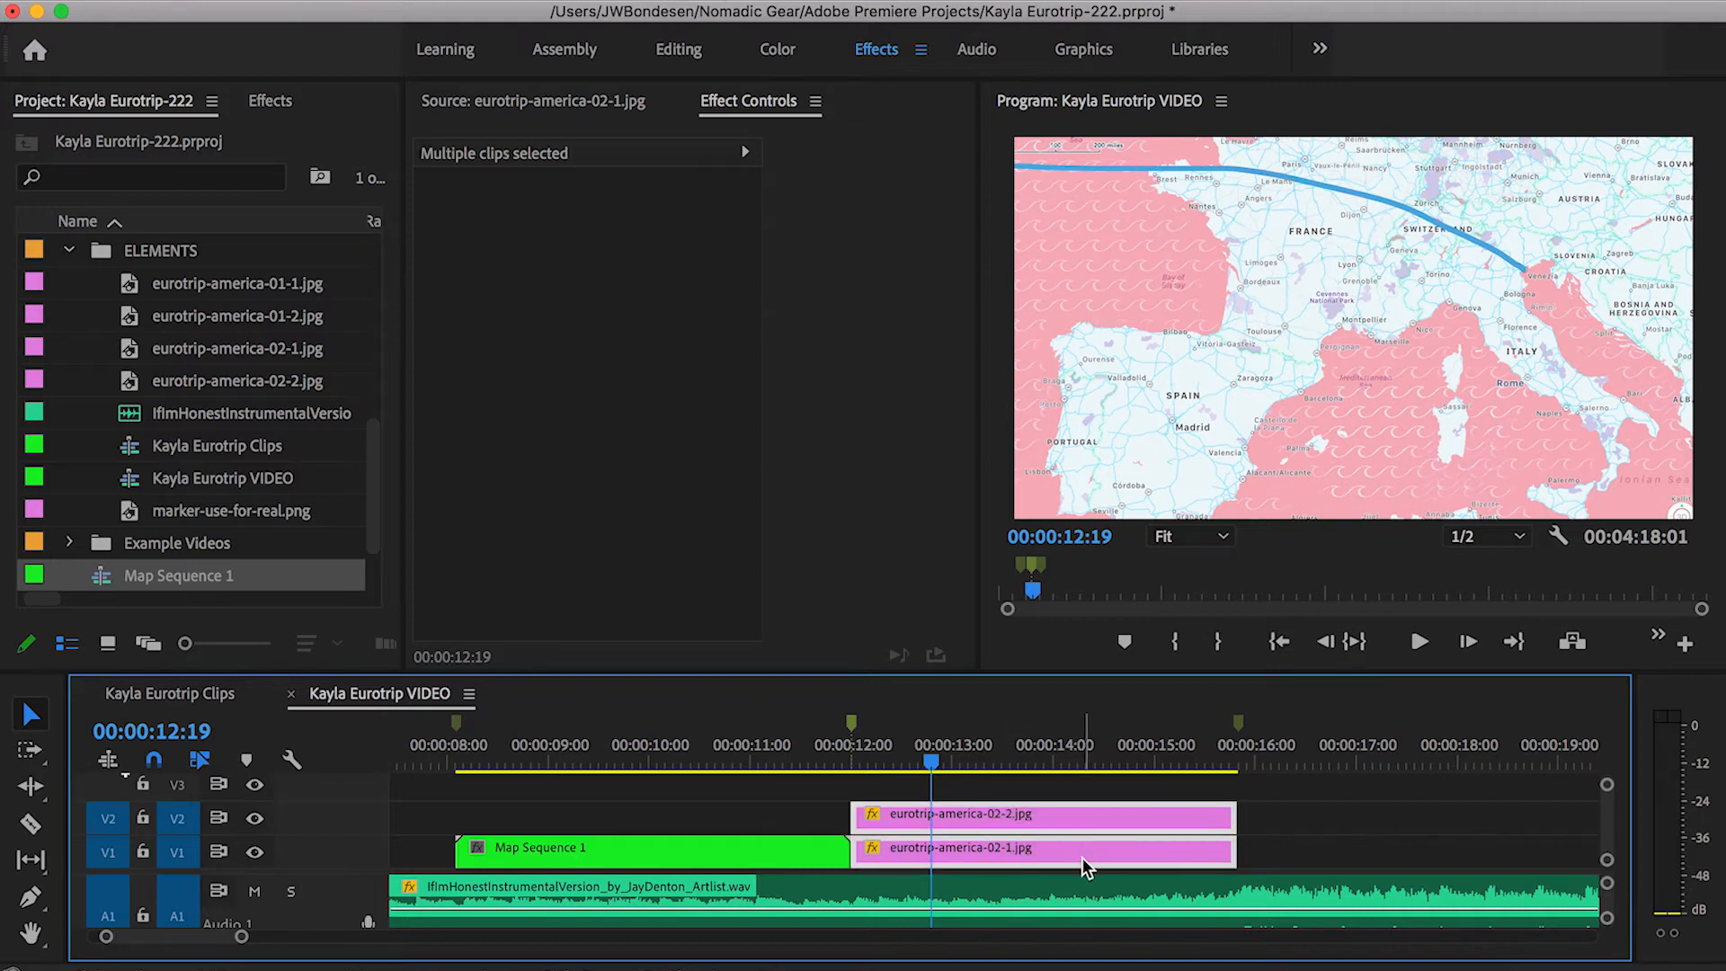
key("alt+n")
key("Return")
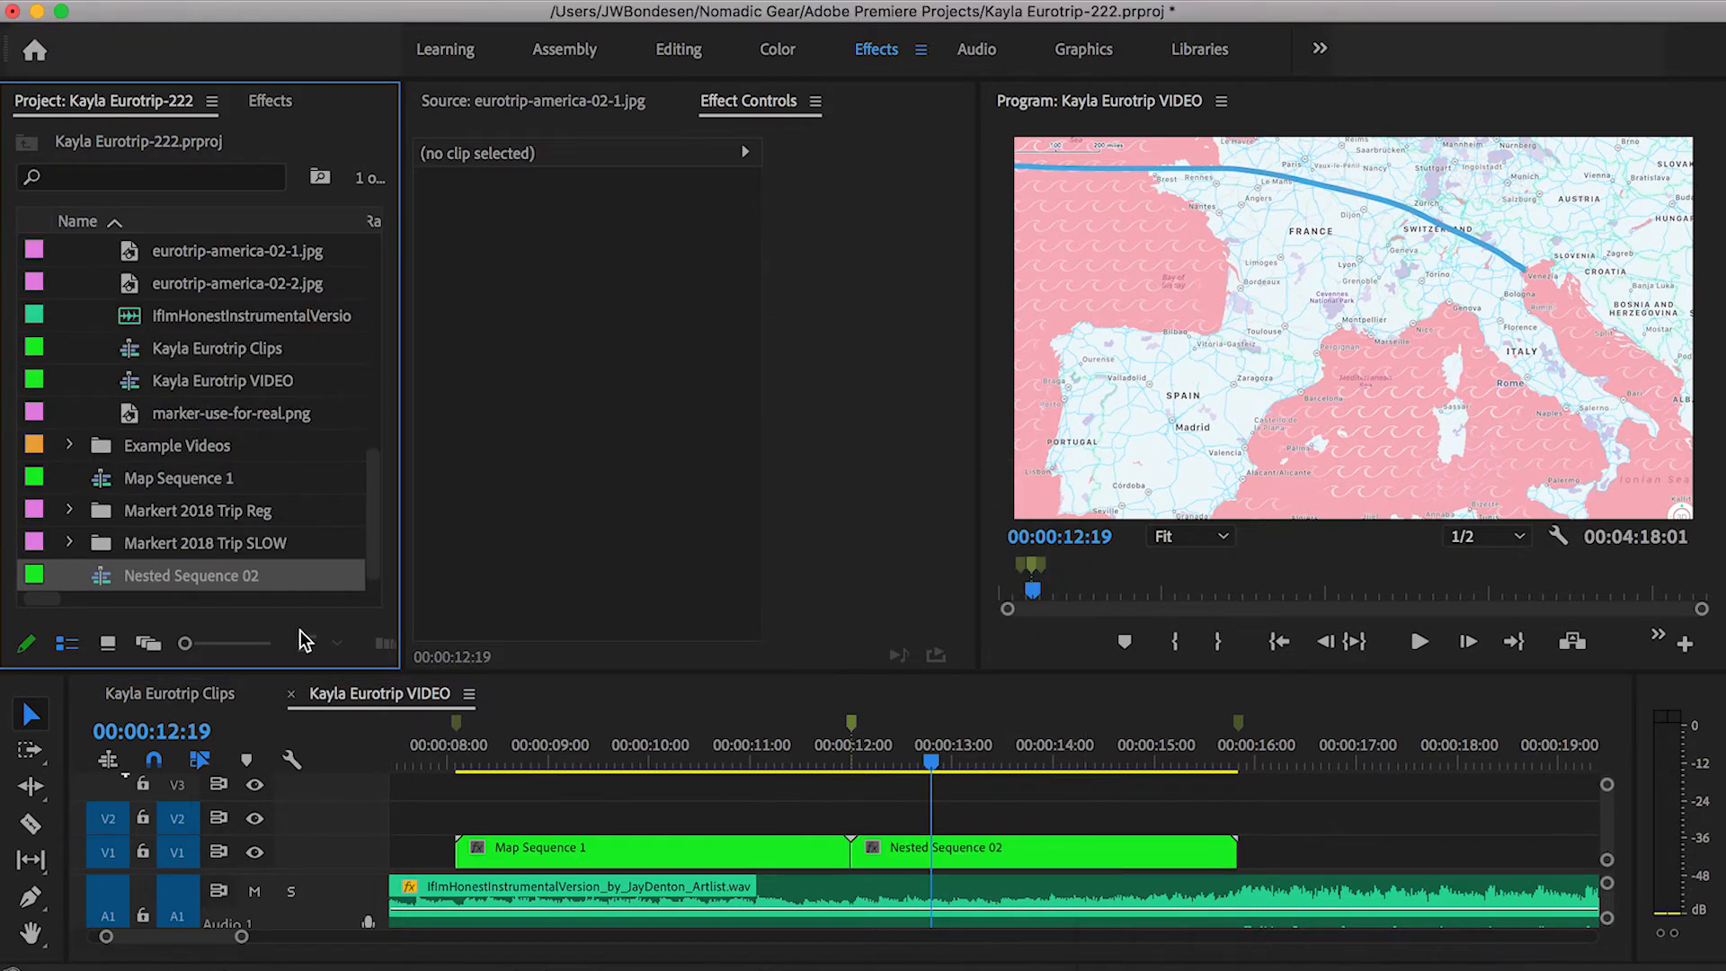
Rename the second nested map sequence in the project as Map Sequence 2.
left_click(163, 572)
type("M")
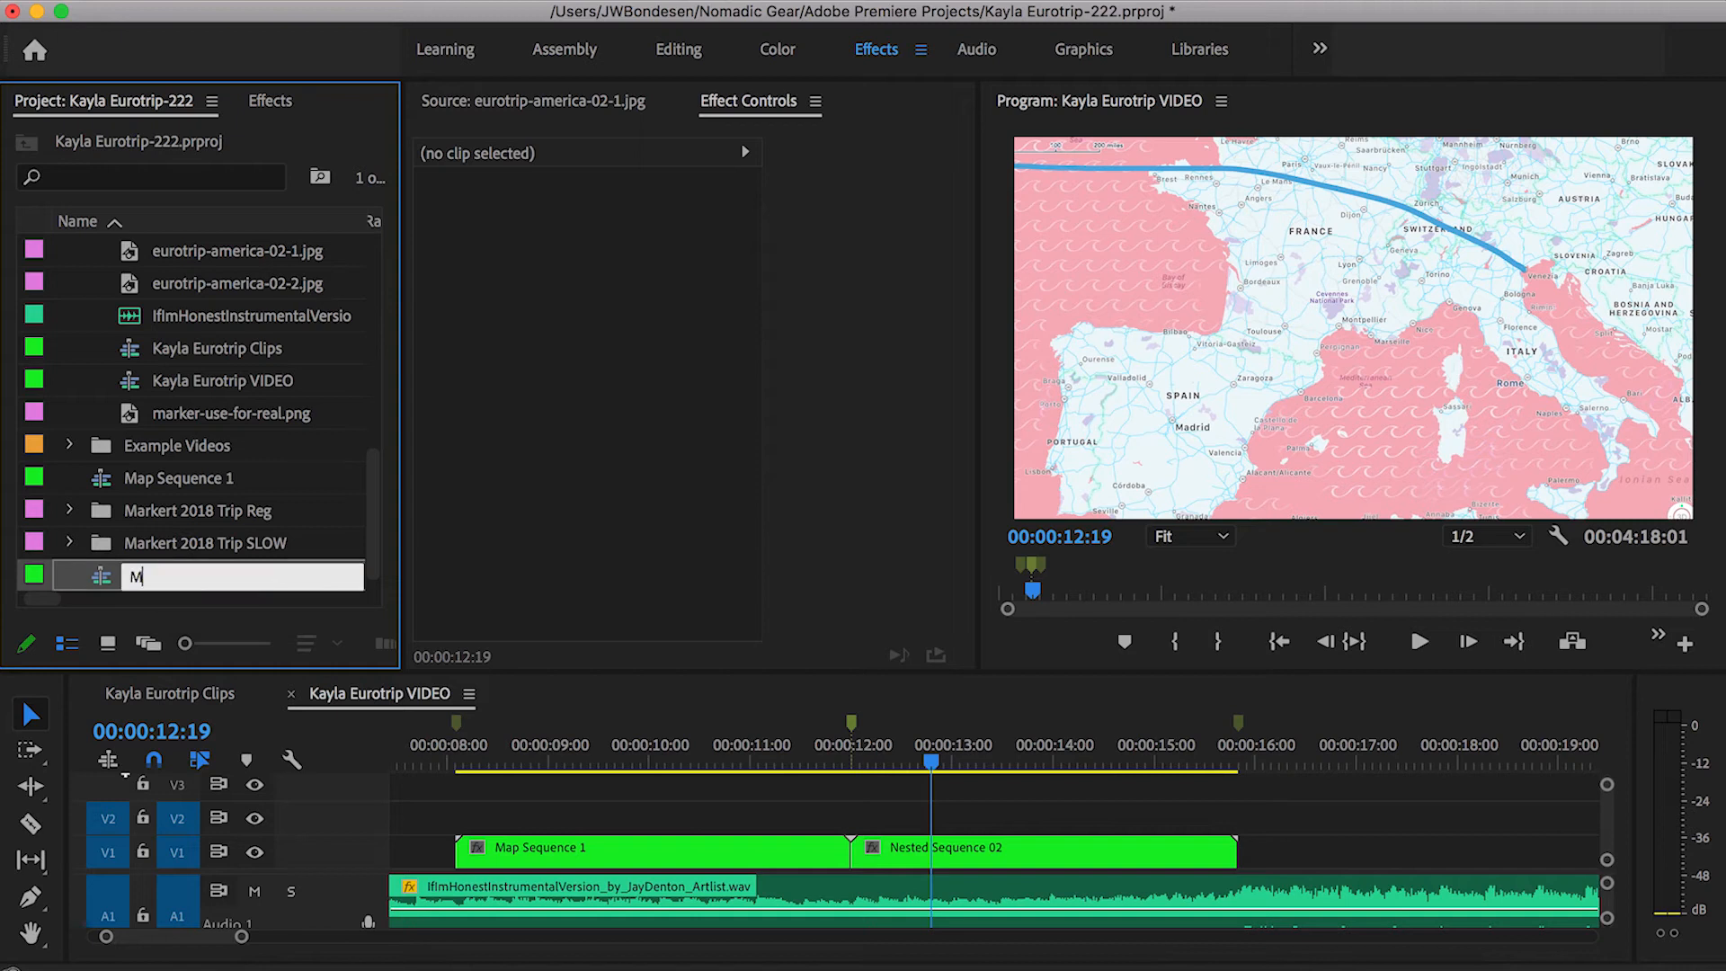
type("ap Sequence 2")
key("Return")
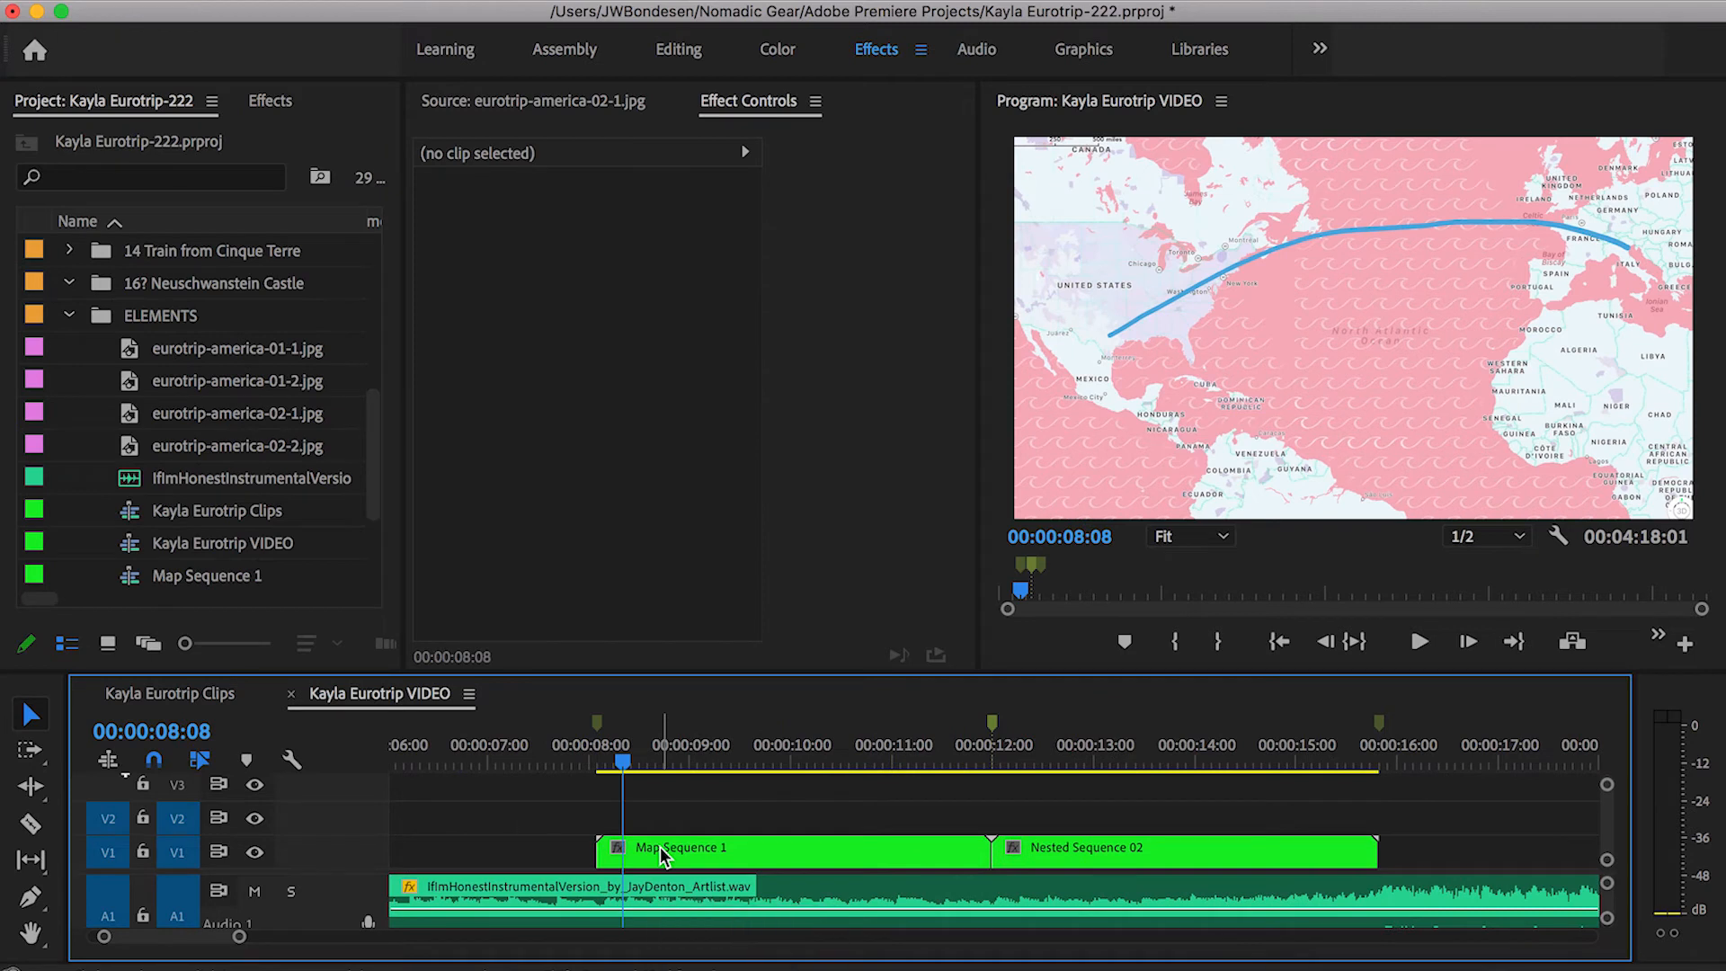
Open the nested Map Sequence 1 and set the playhead to its start at 00:00:00:00.
left_click(663, 849)
double_click(661, 851)
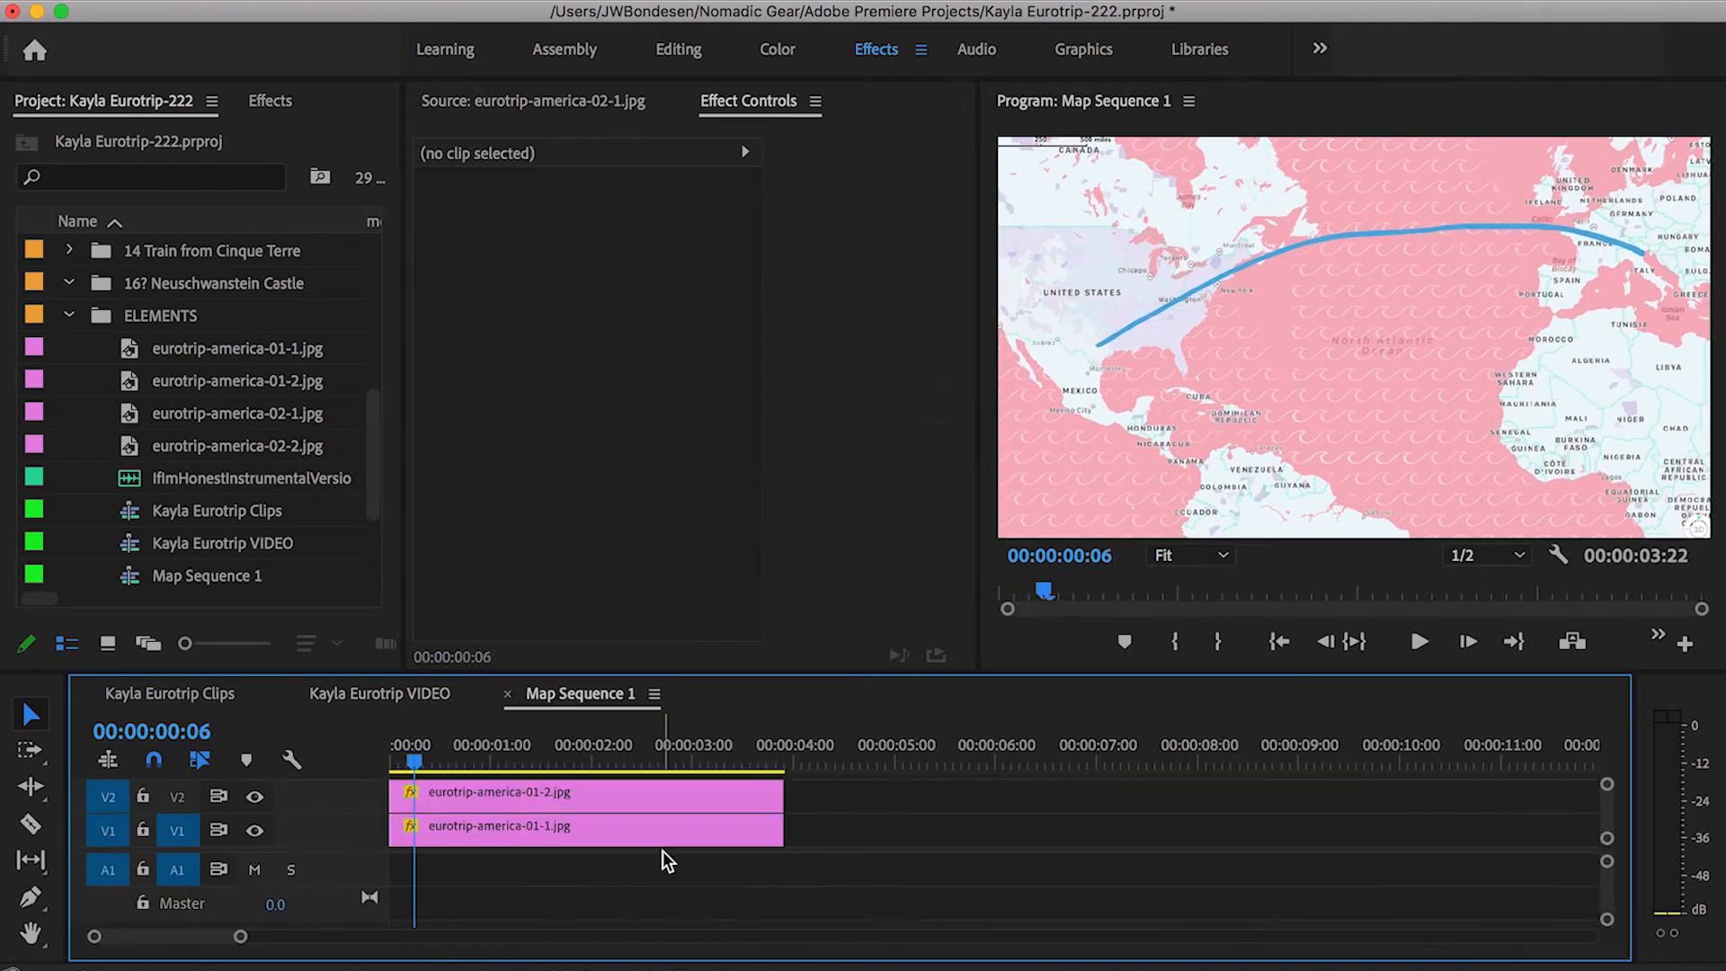
left_click_drag(361, 850, 361, 879)
left_click_drag(407, 762, 375, 764)
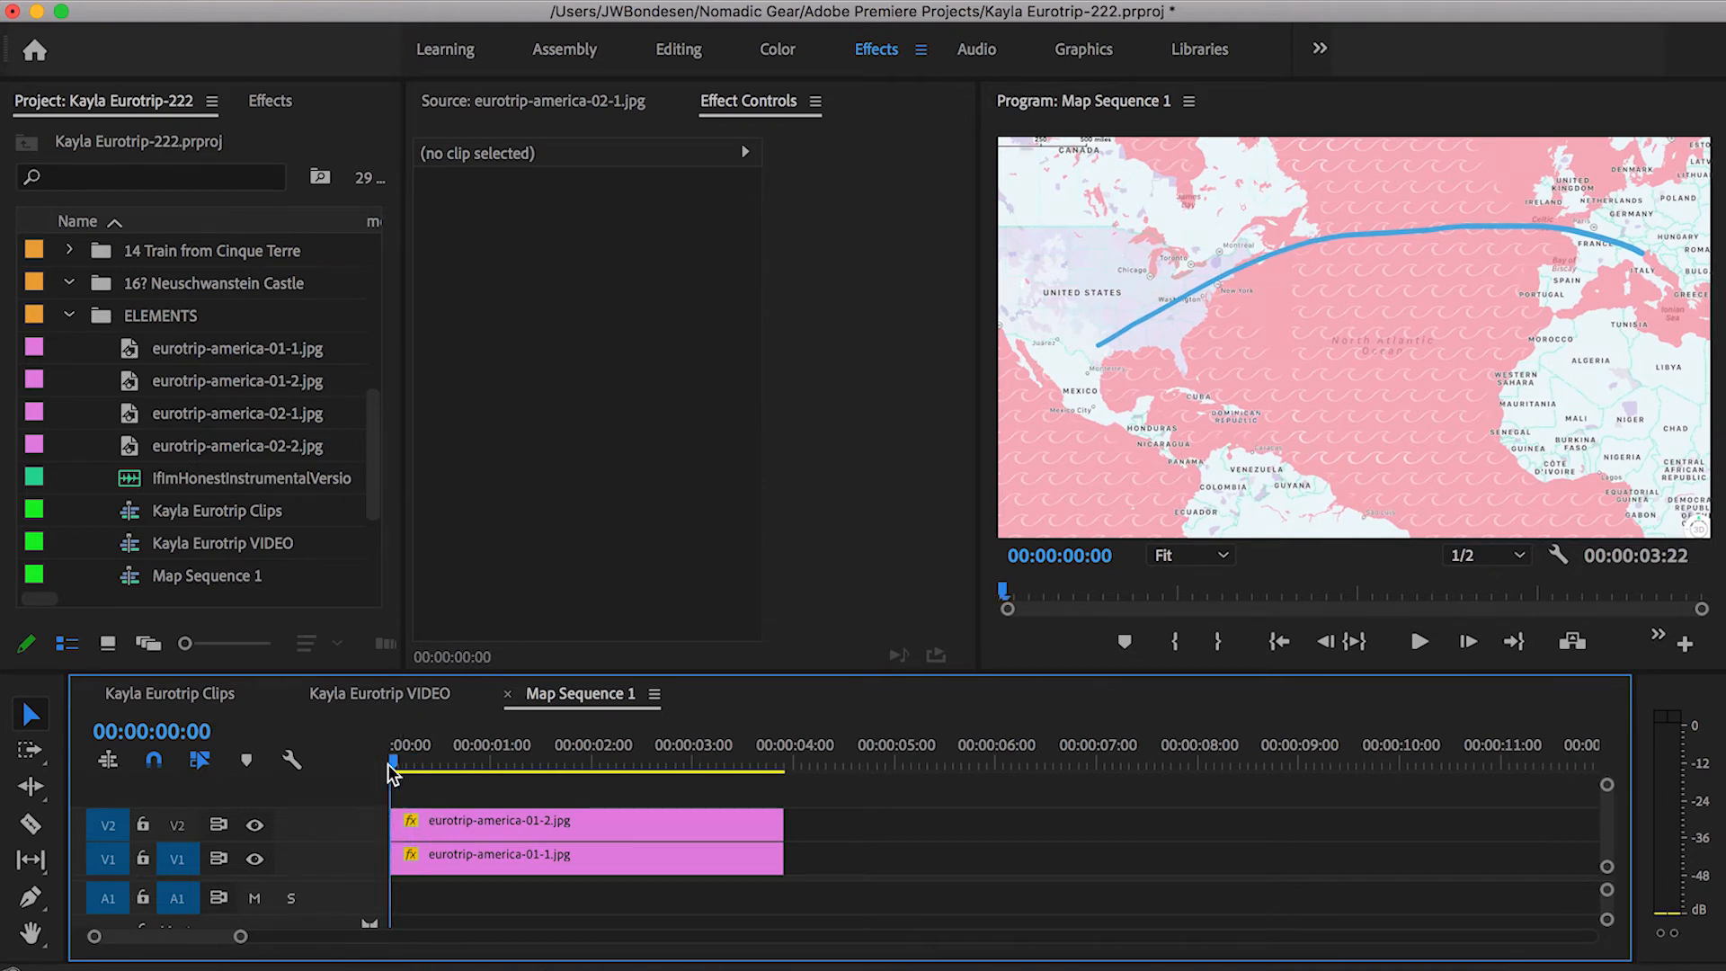
Add an ellipse opacity mask to the eurotrip-america-01-2.jpg clip and enlarge it upward and to both sides over the Atlantic.
left_click(429, 828)
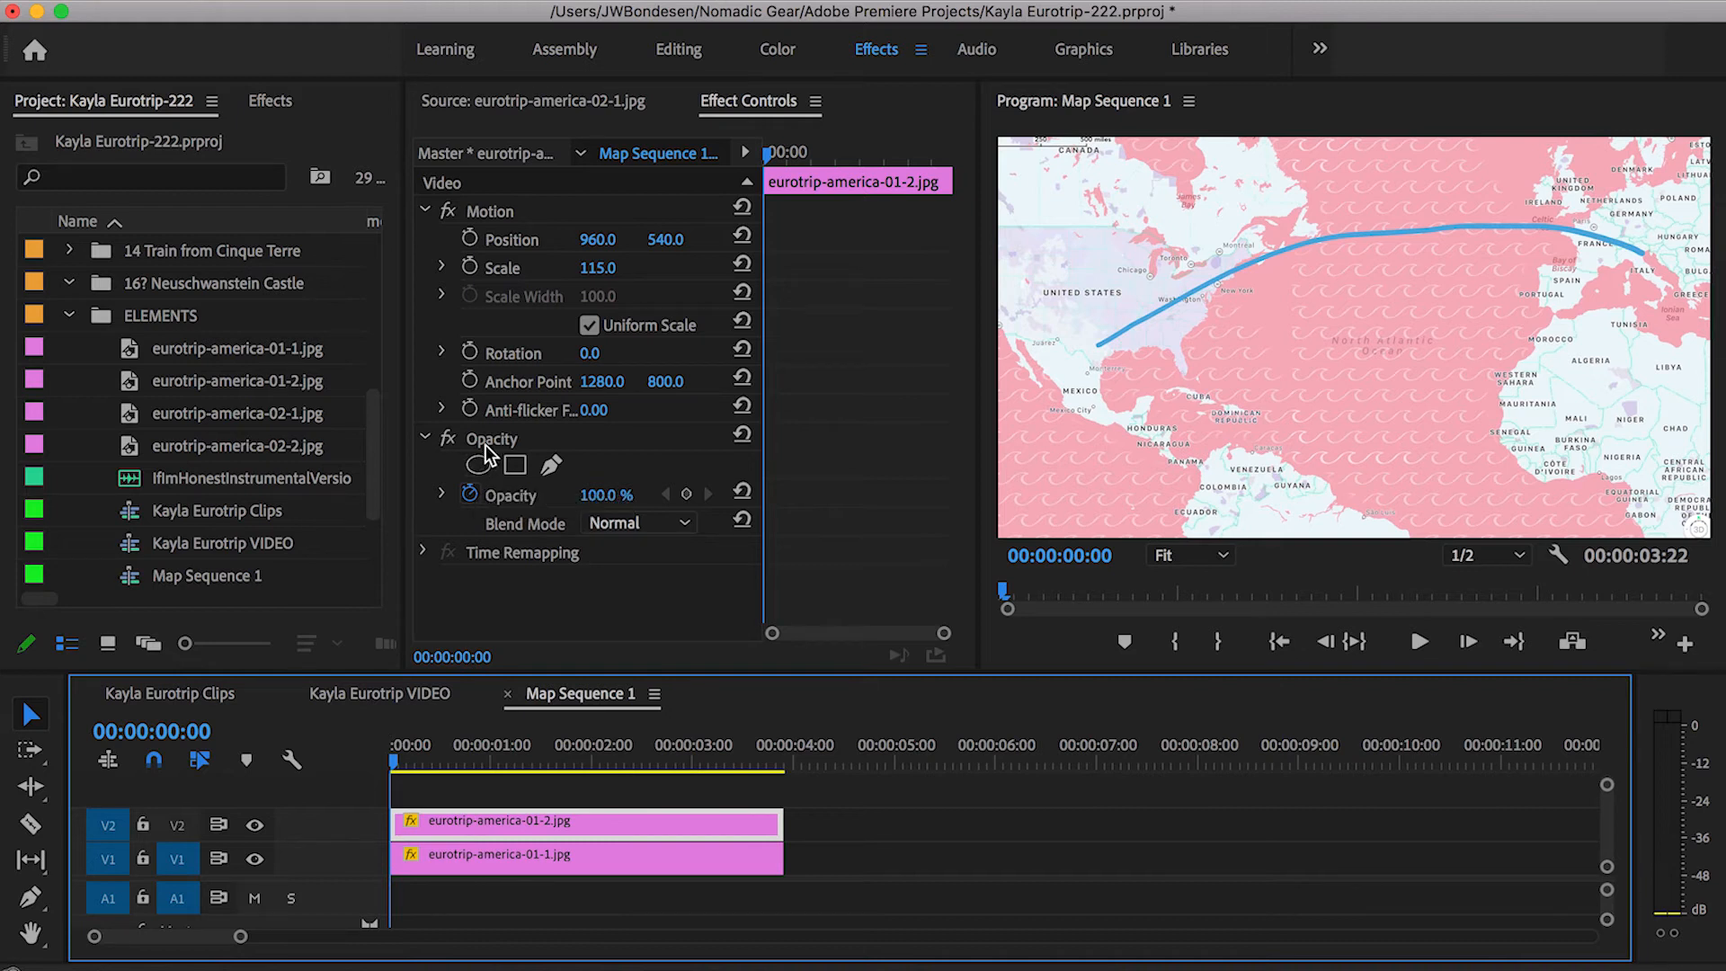
left_click(427, 214)
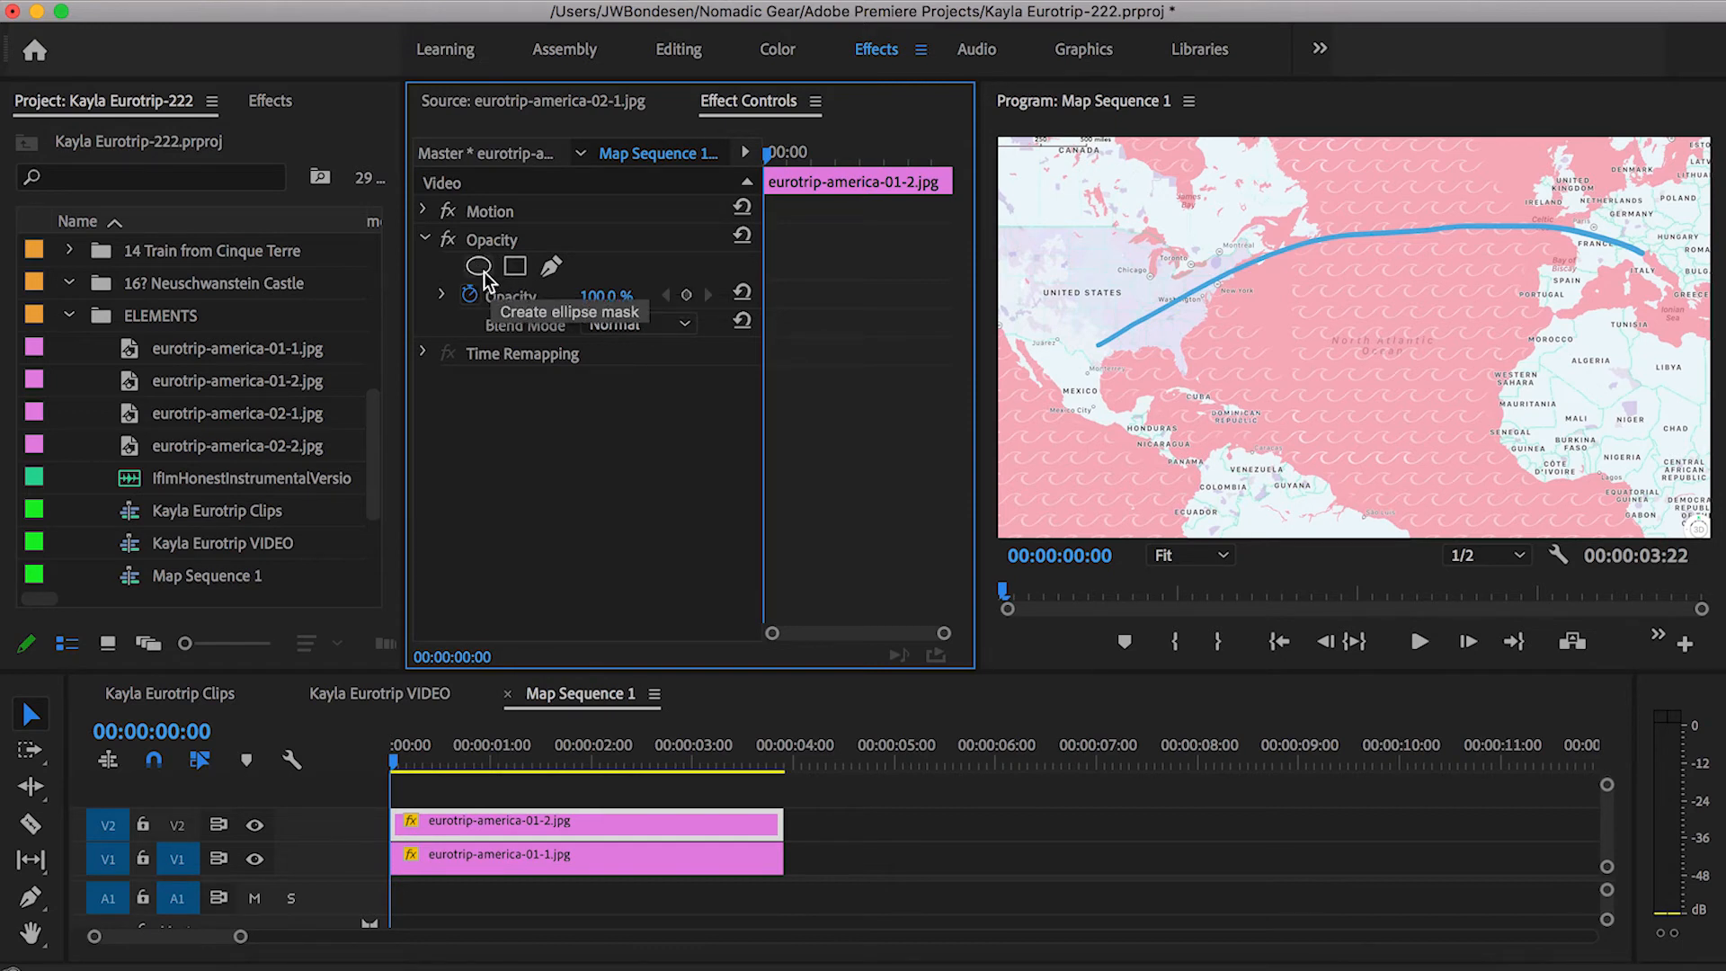
left_click(479, 266)
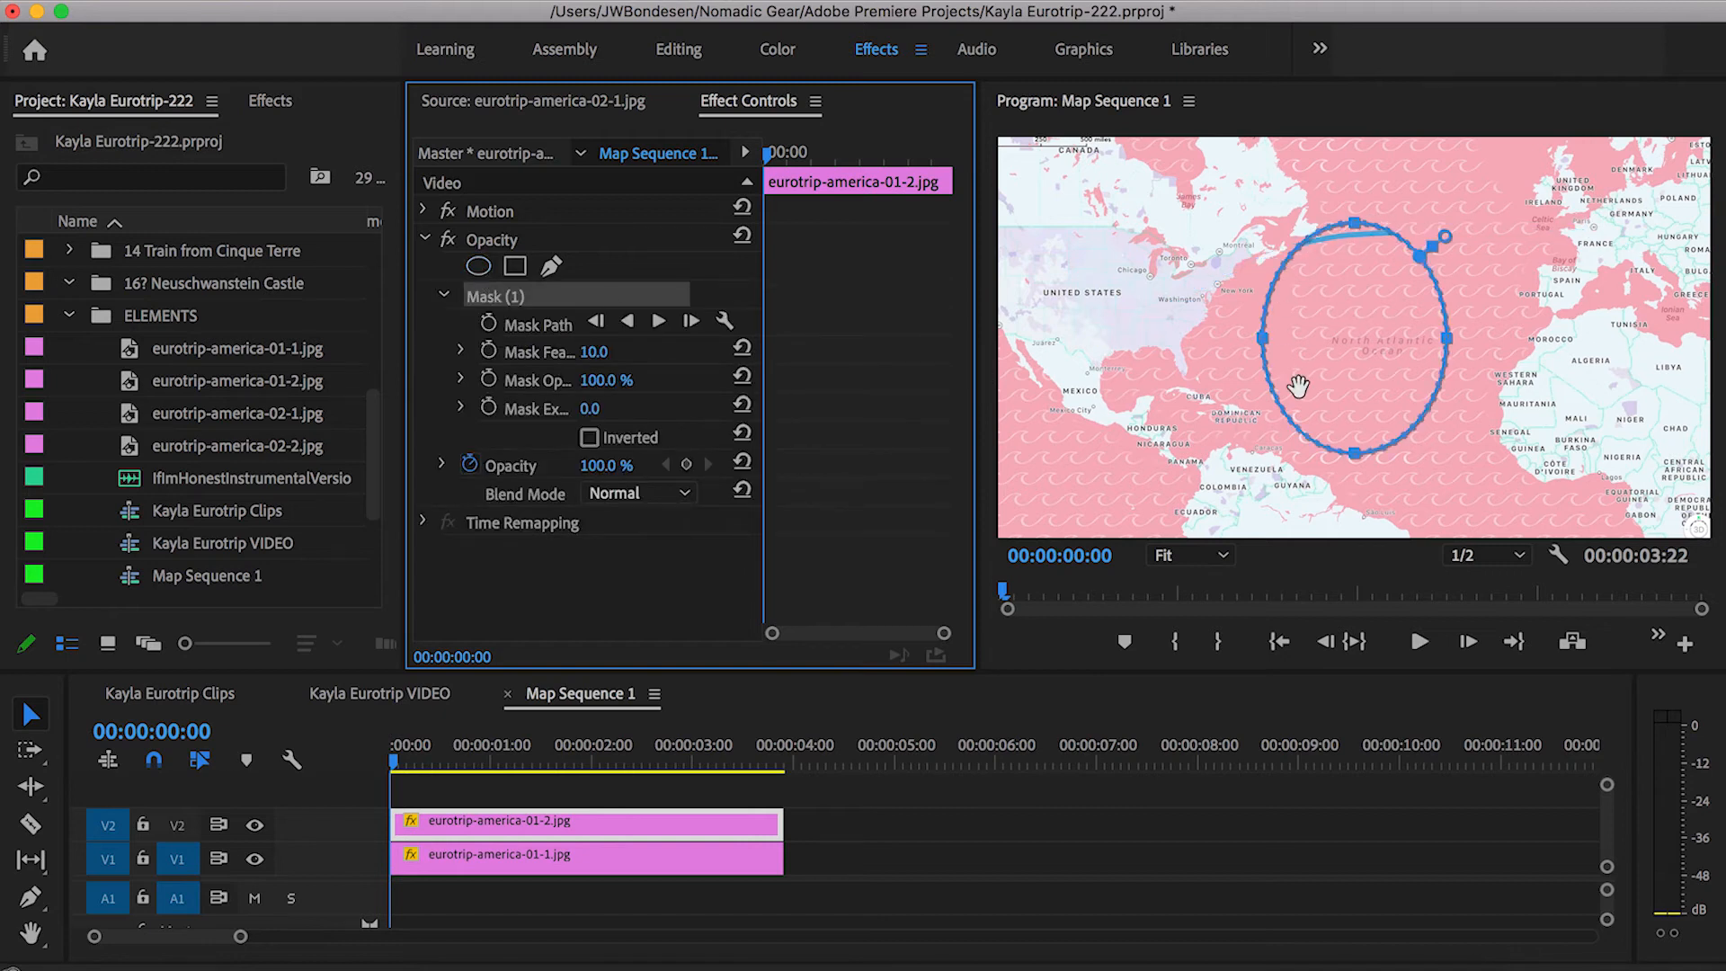
left_click_drag(1350, 225, 1351, 188)
left_click_drag(1262, 322, 1229, 326)
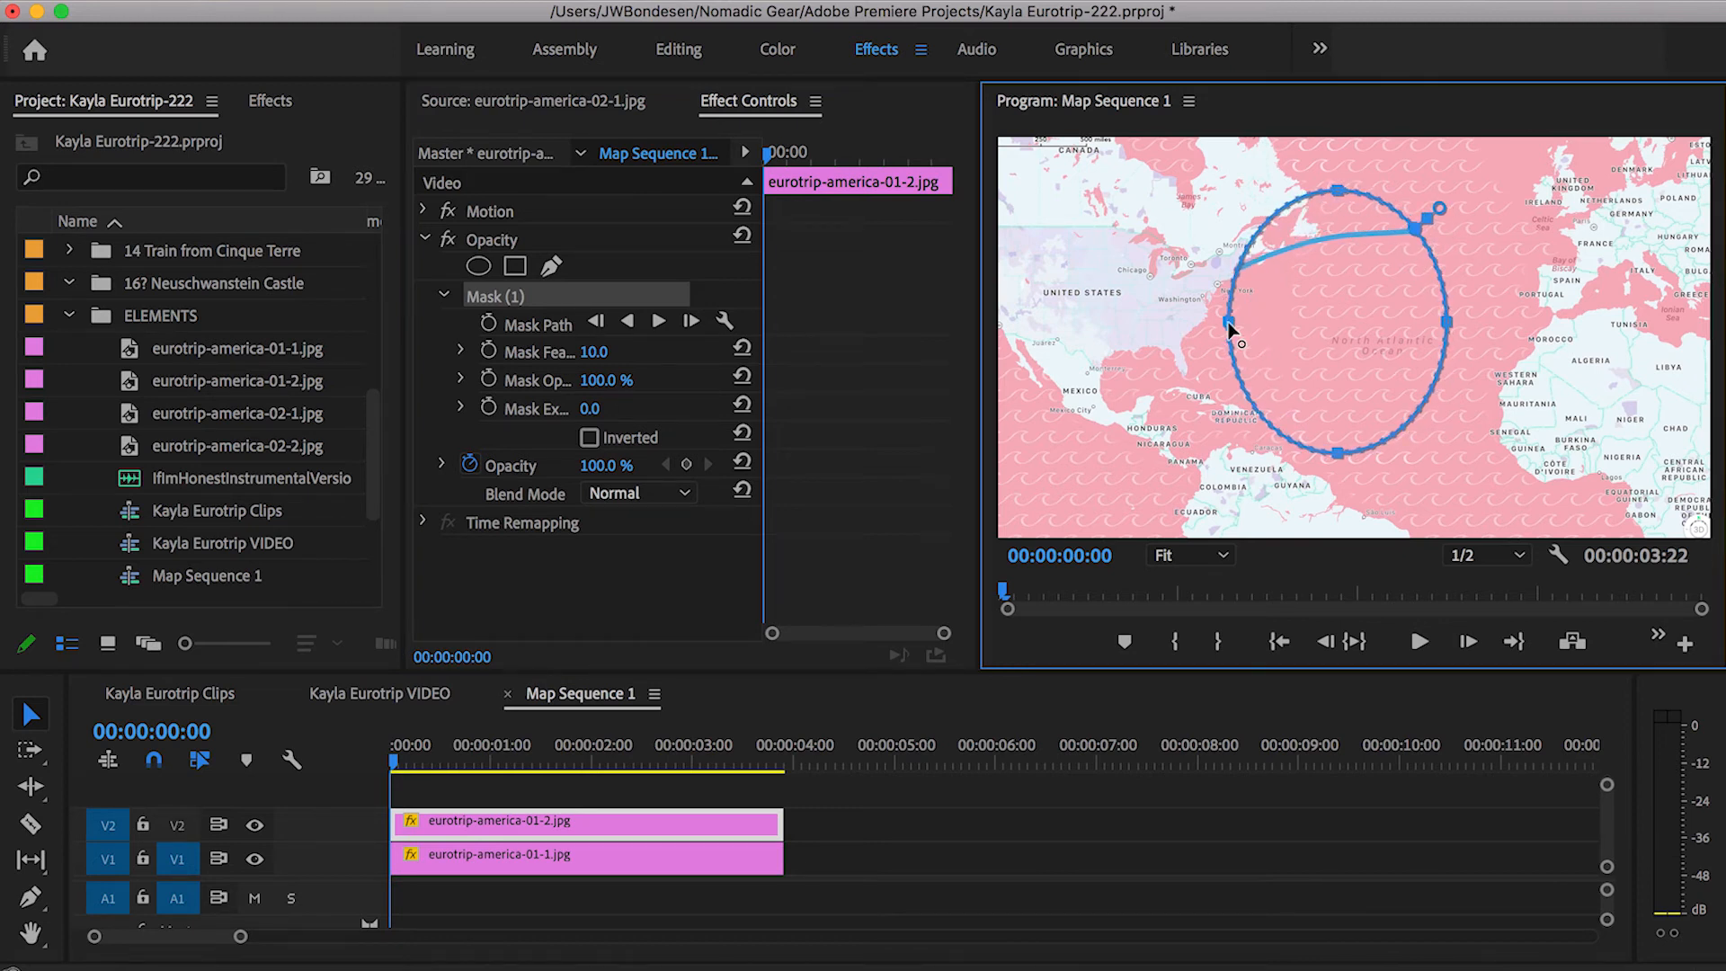
left_click_drag(1447, 324, 1519, 326)
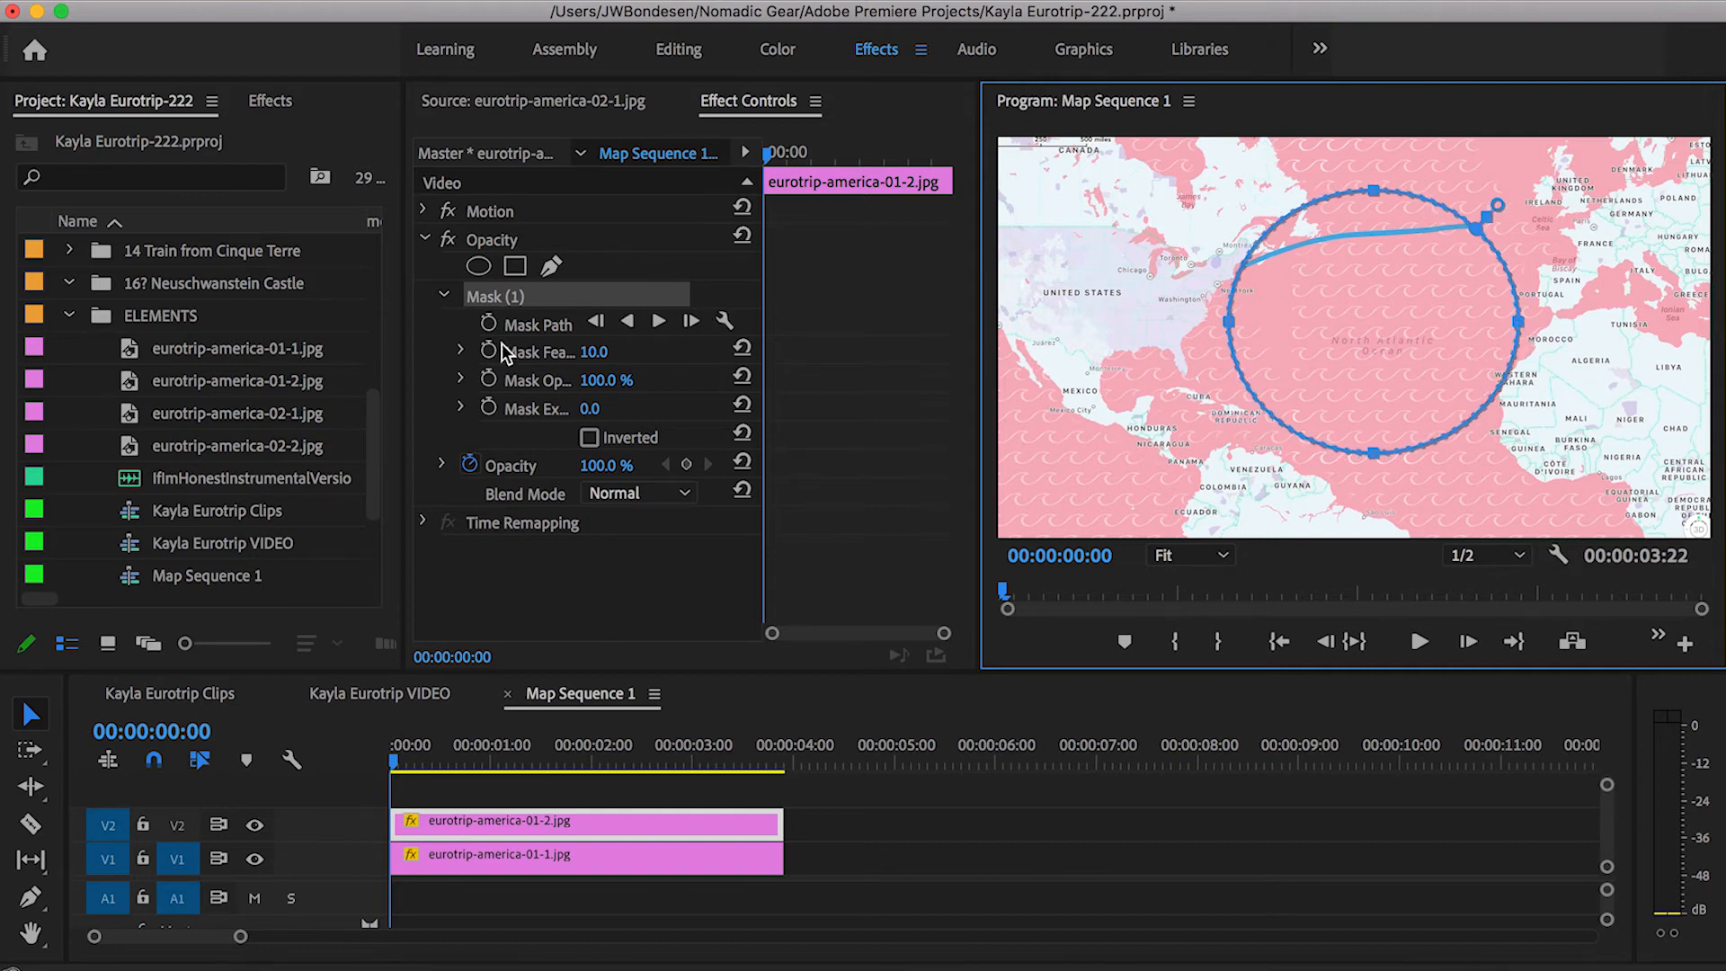
Set the ellipse mask's feather to 0 and deselect the clip.
left_click(601, 350)
type("0")
key("Return")
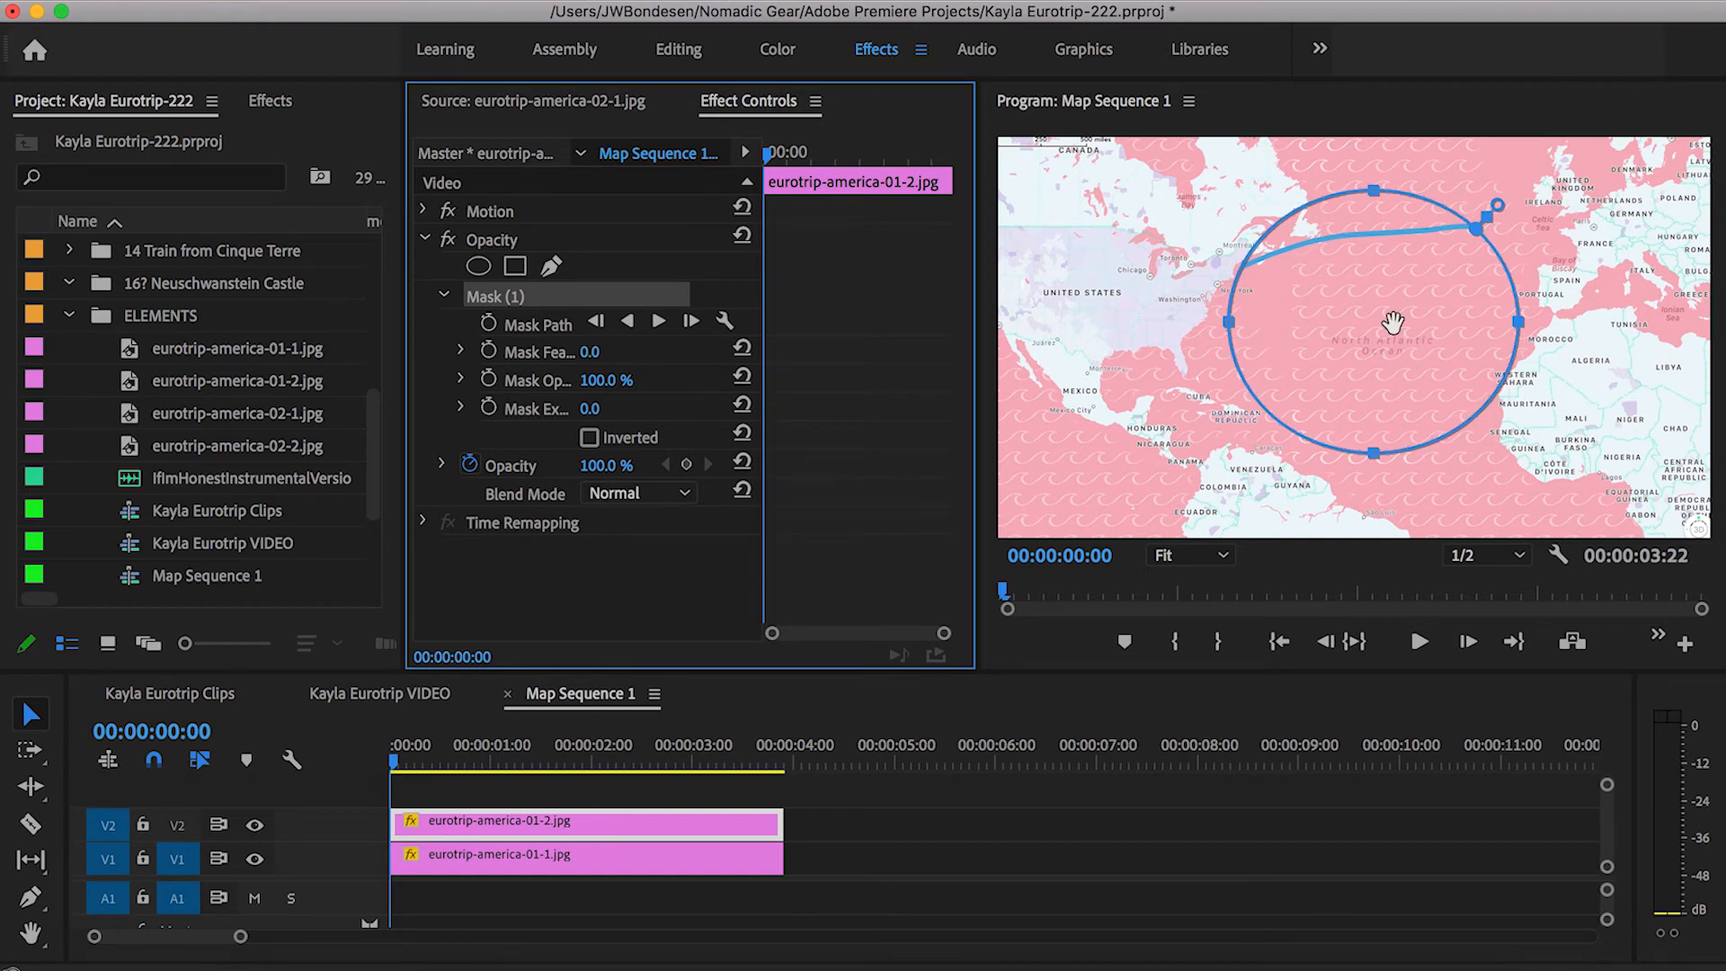
left_click(459, 774)
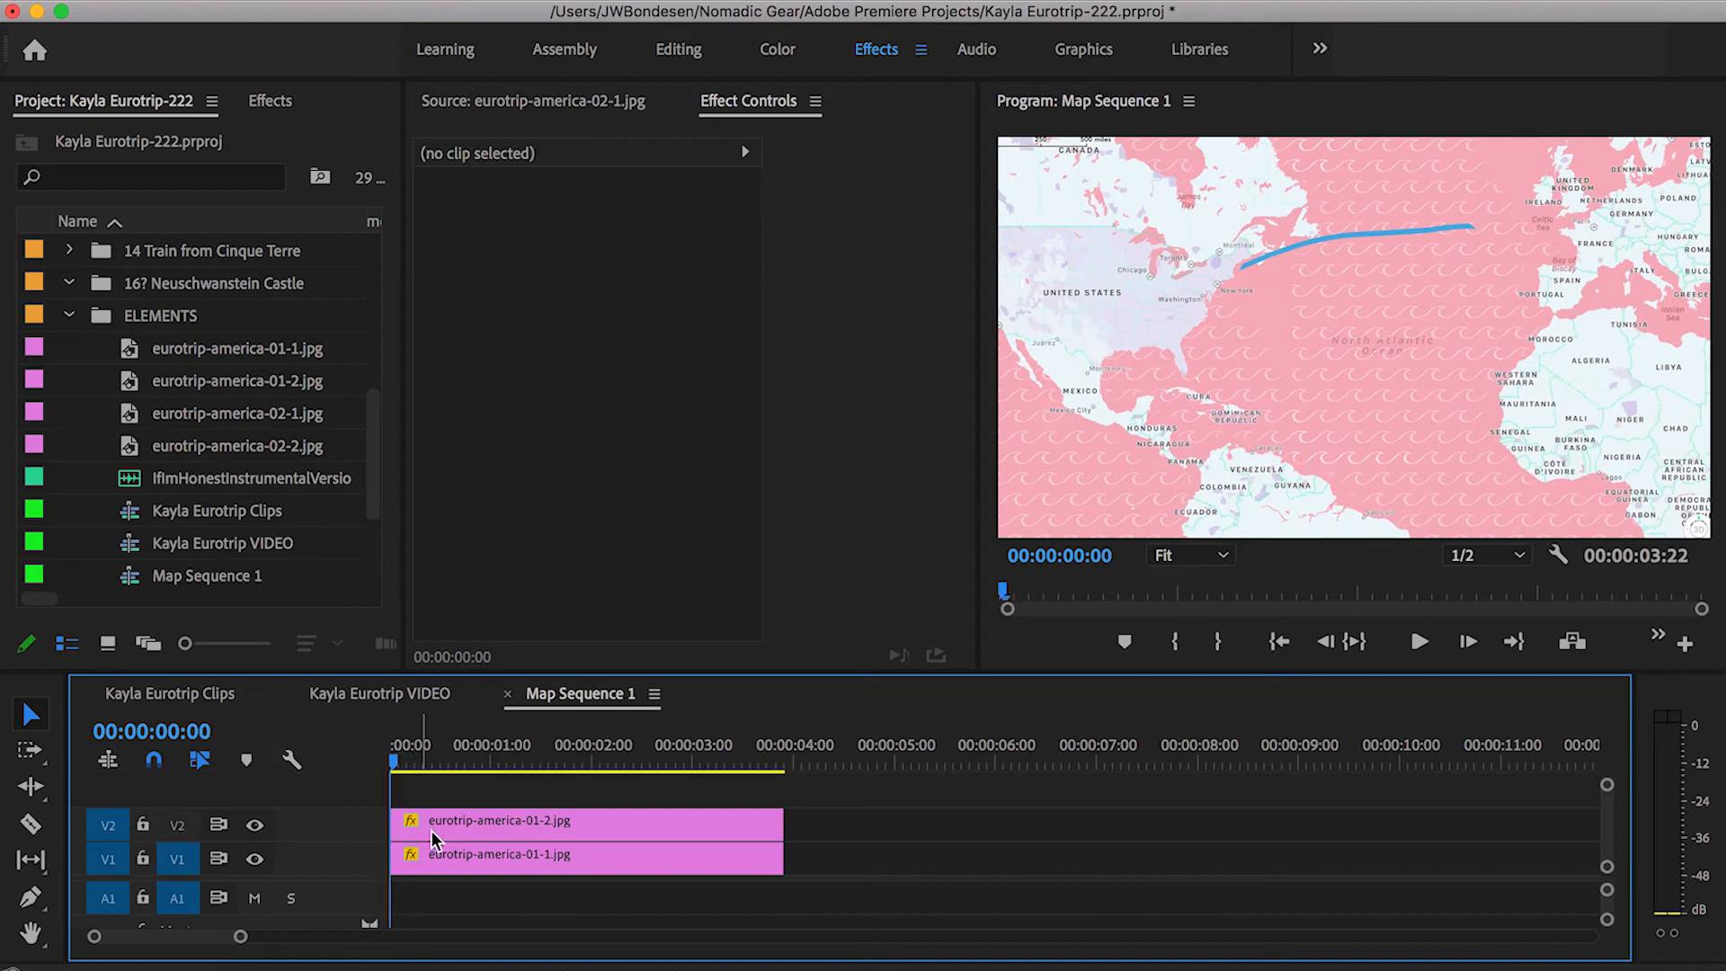
Move the ellipse mask west of the route line's start in the United States and enable Mask Path keyframing at 00:00:00:00.
key("=")
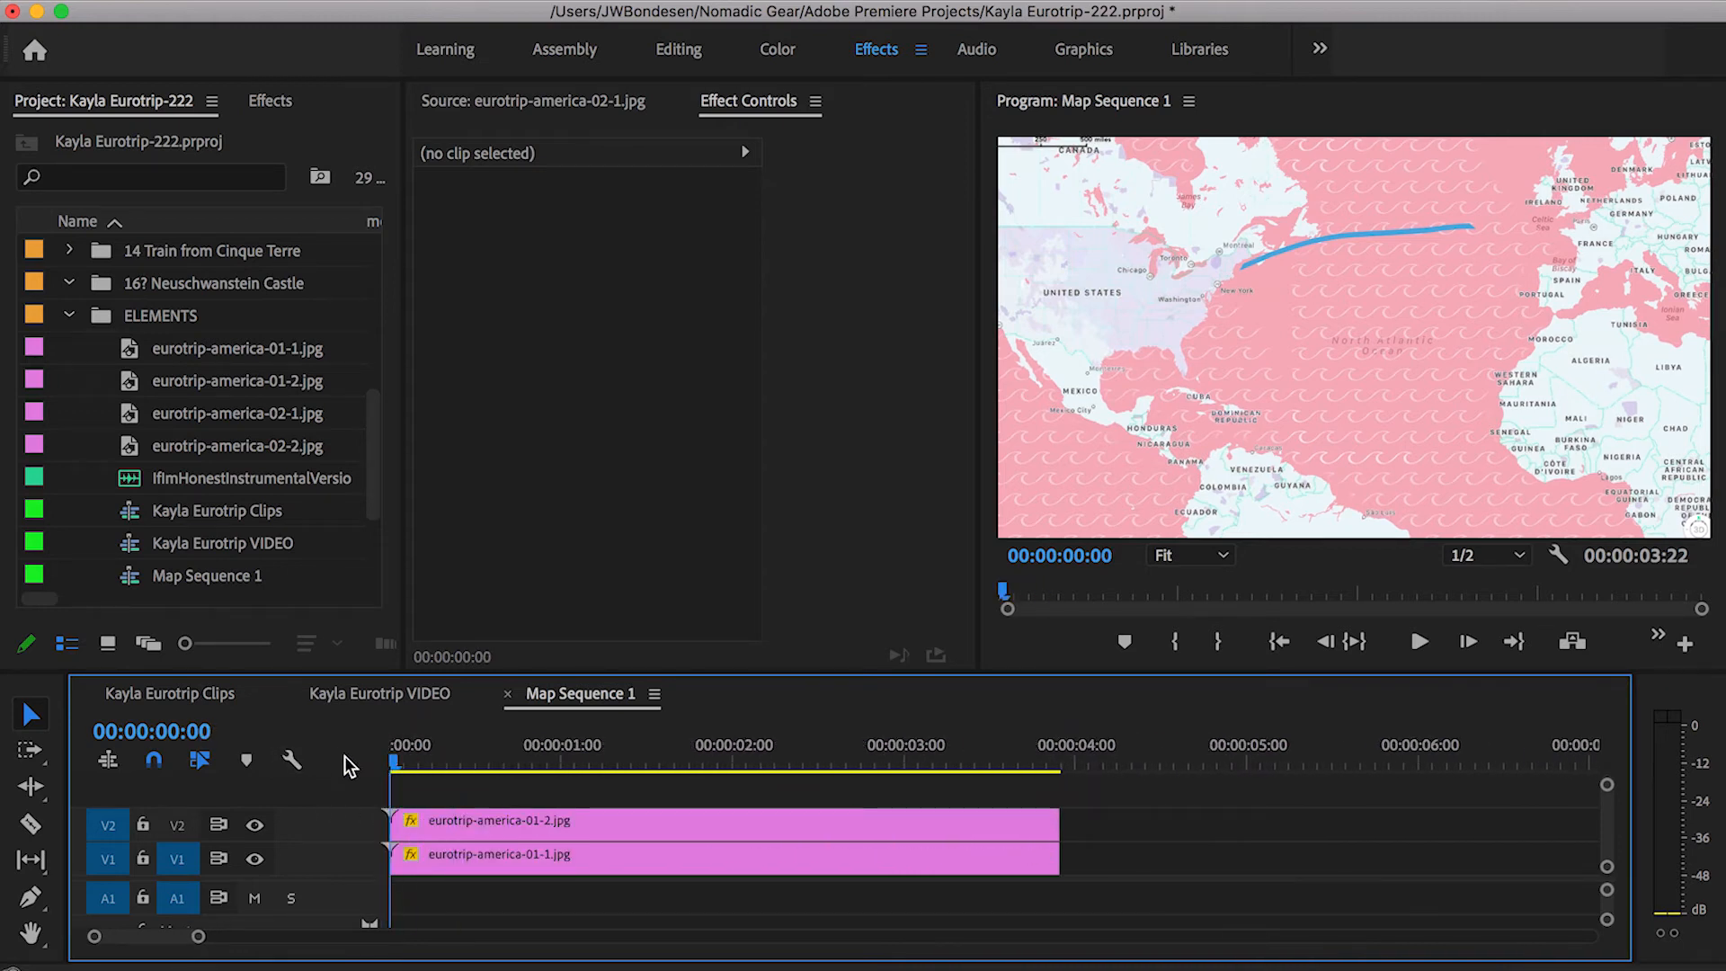
left_click(479, 823)
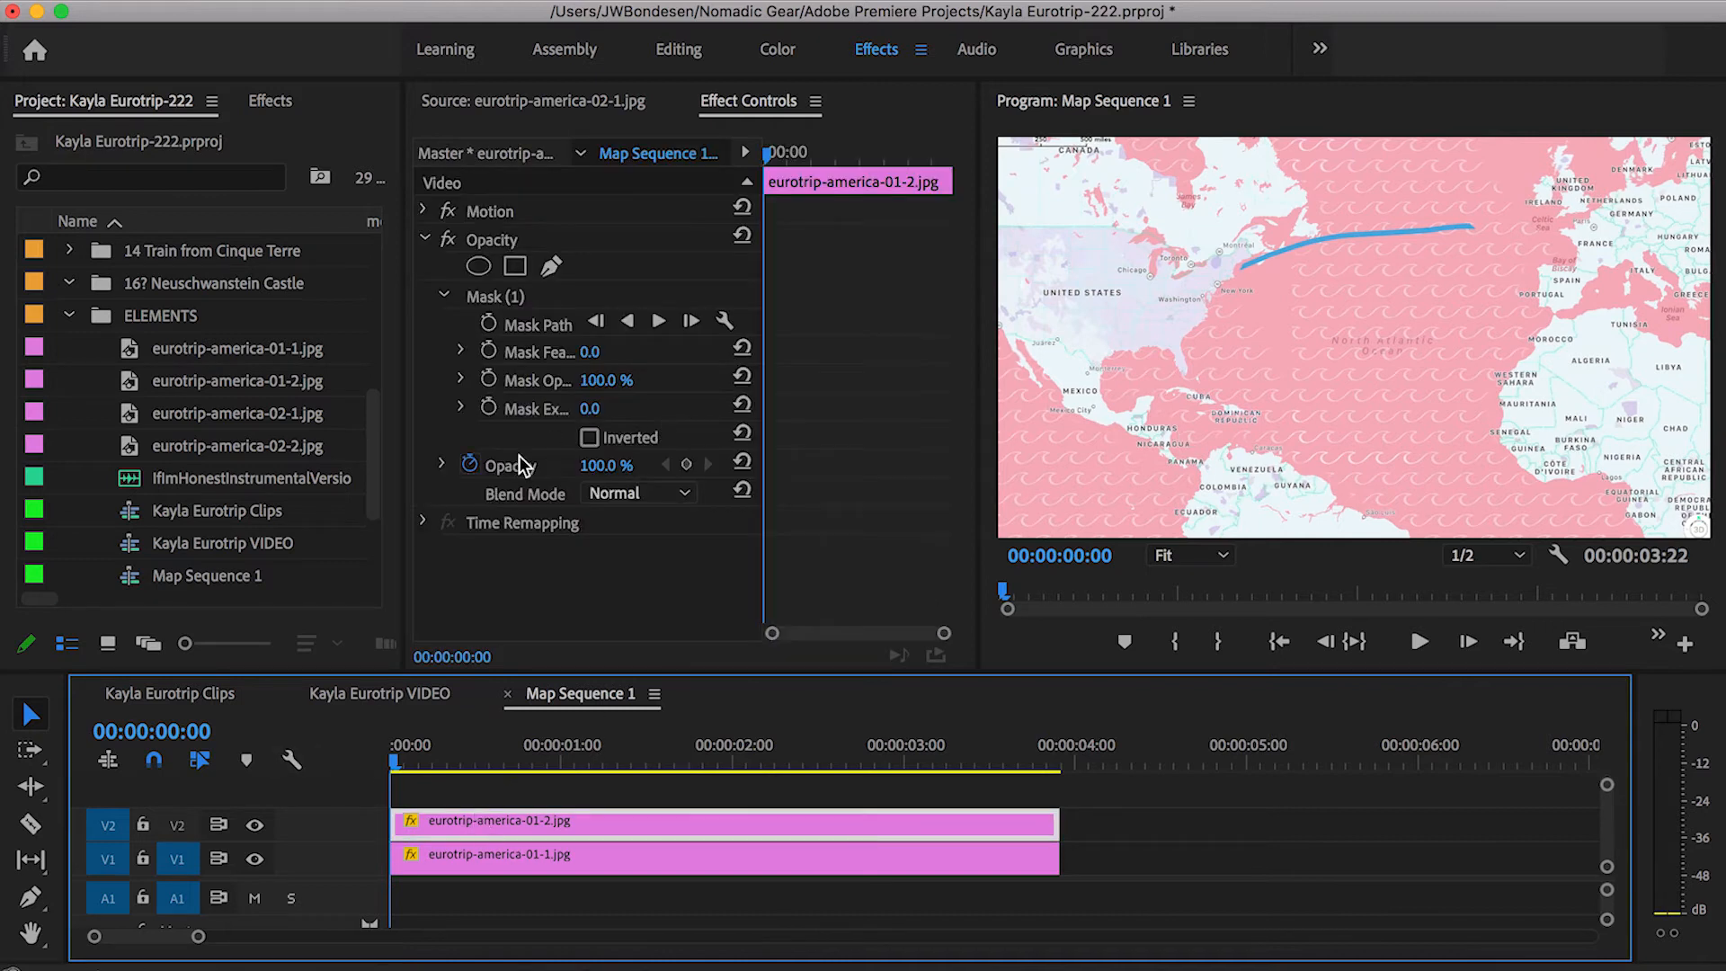
left_click(495, 296)
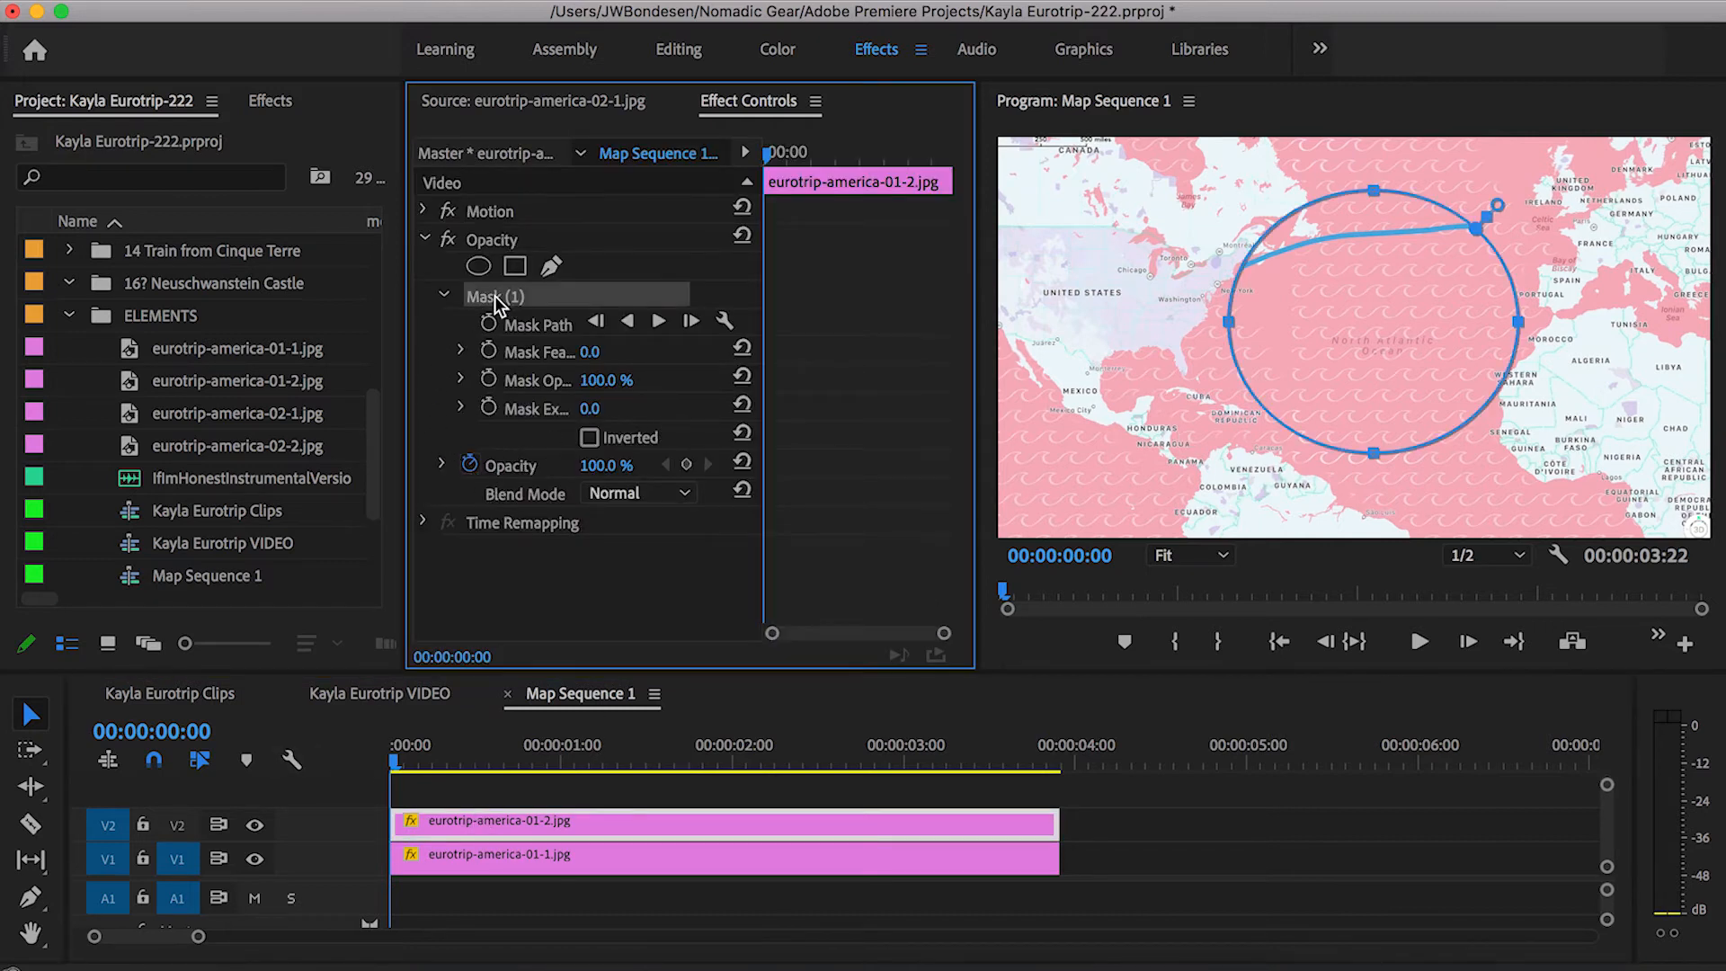
left_click(1382, 340)
left_click_drag(1382, 340, 1041, 358)
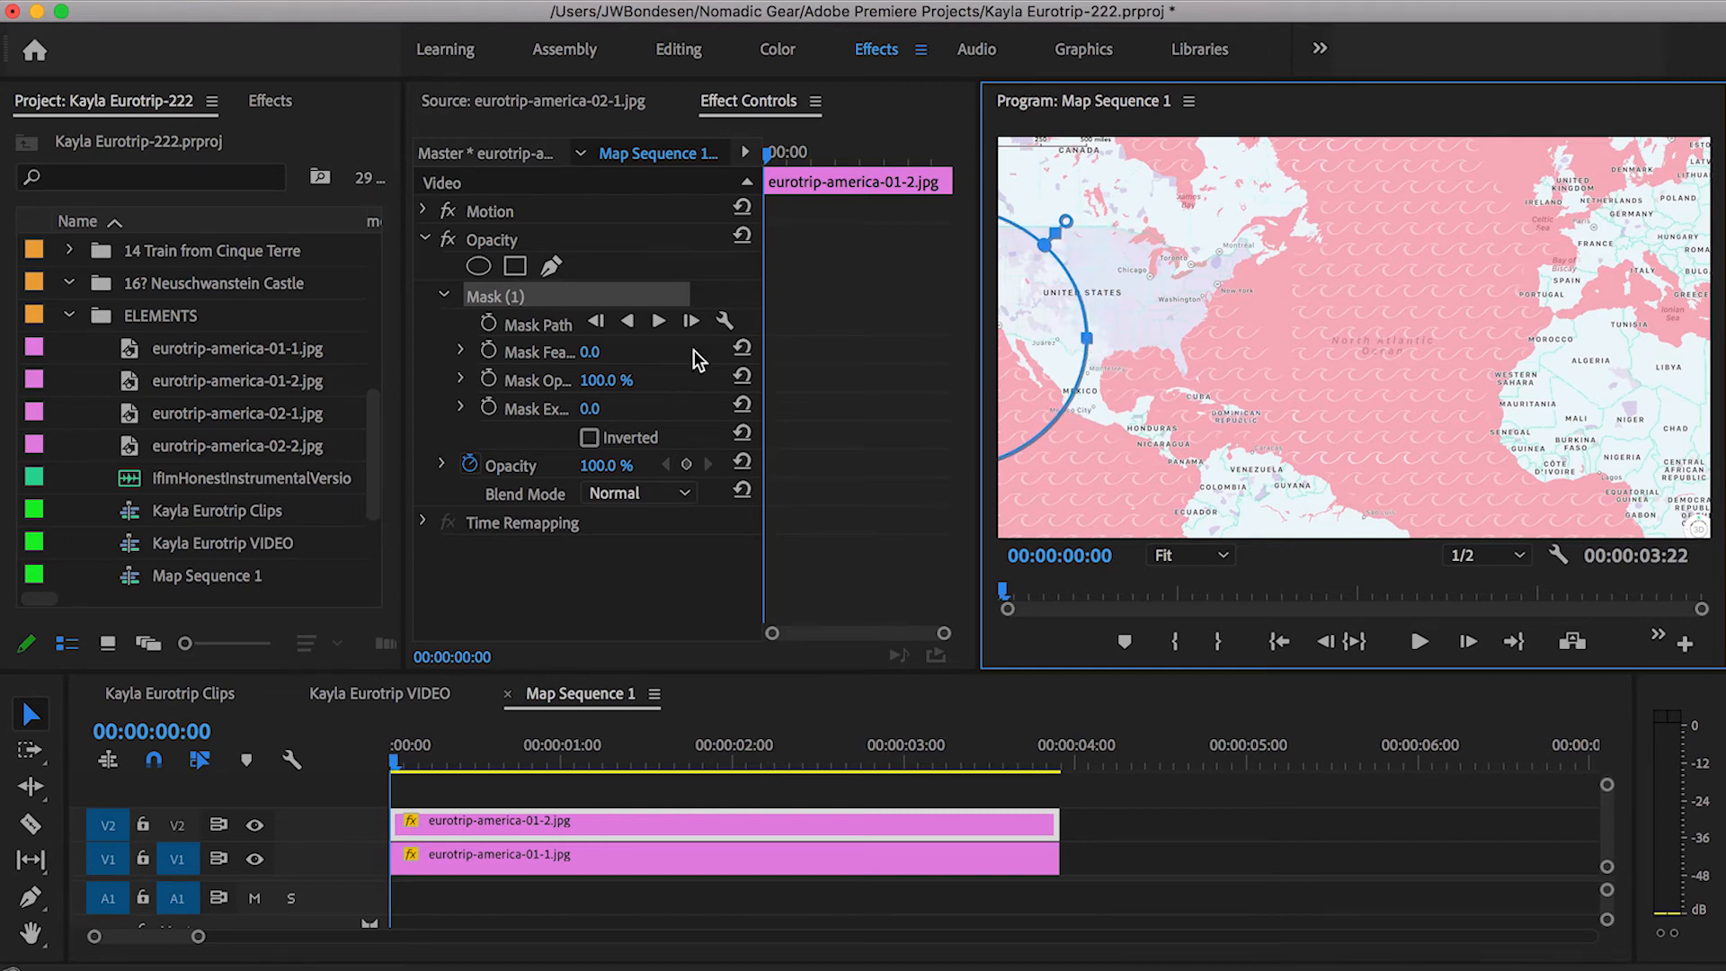
left_click(489, 324)
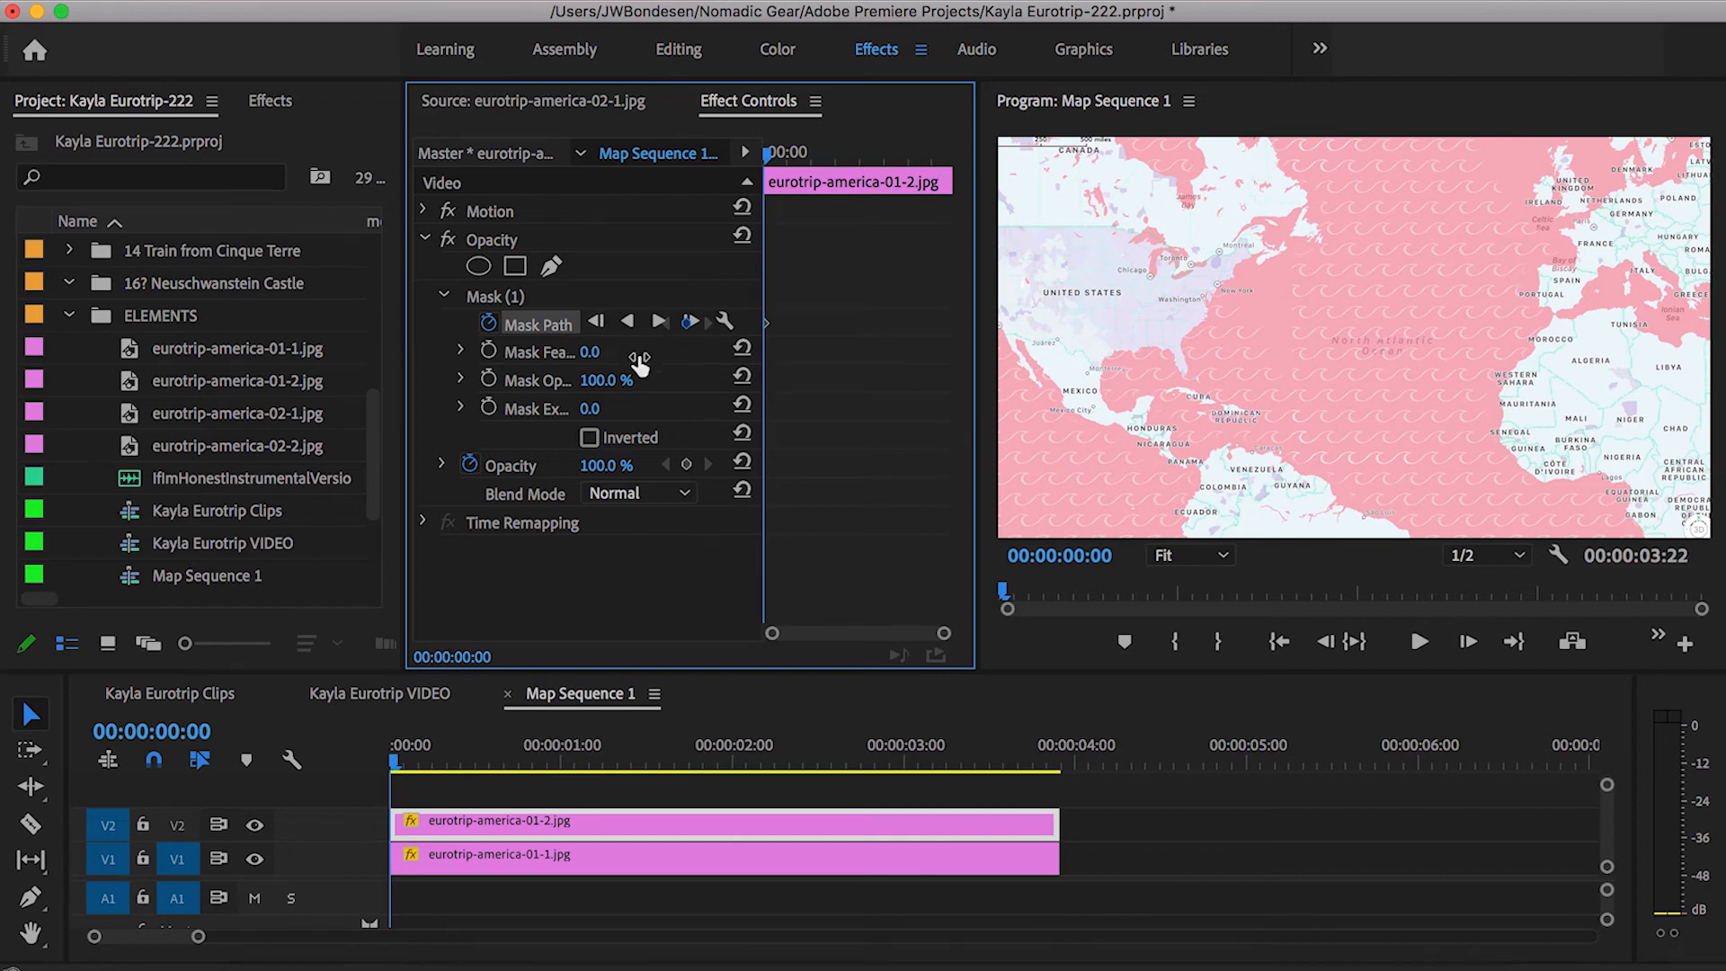
Widen the Effect Controls area and move the playhead to the map clips' last frame at 00:00:03:21.
left_click_drag(406, 324, 364, 325)
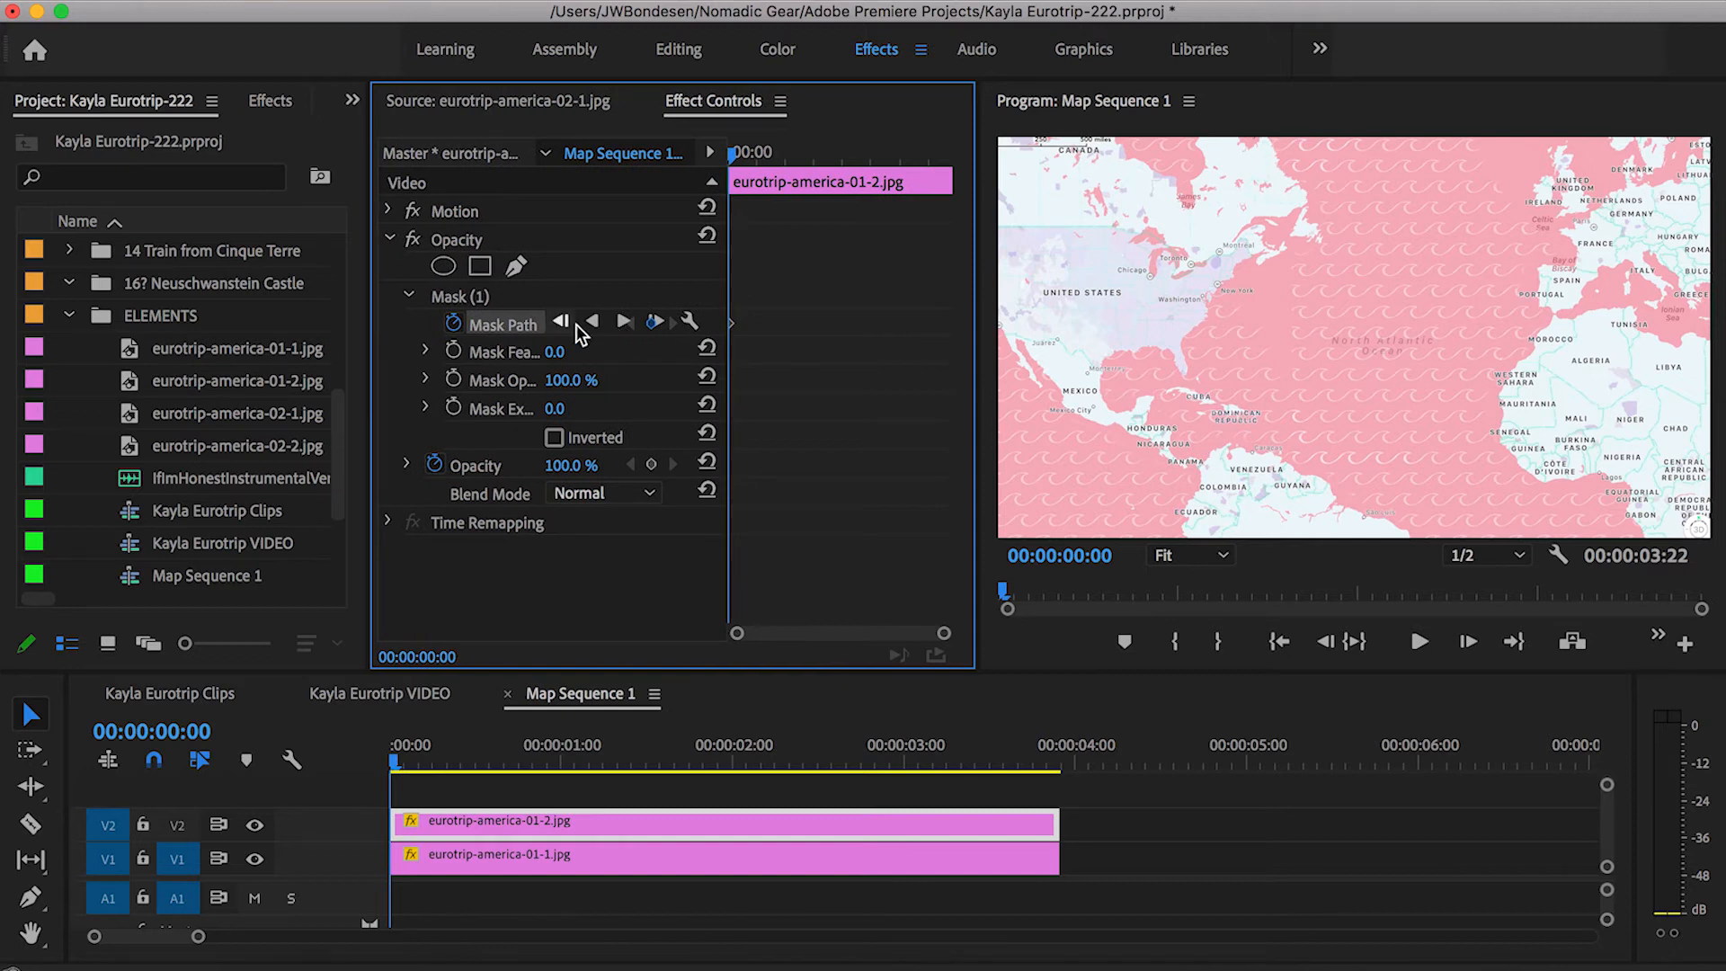
left_click_drag(983, 421, 1002, 420)
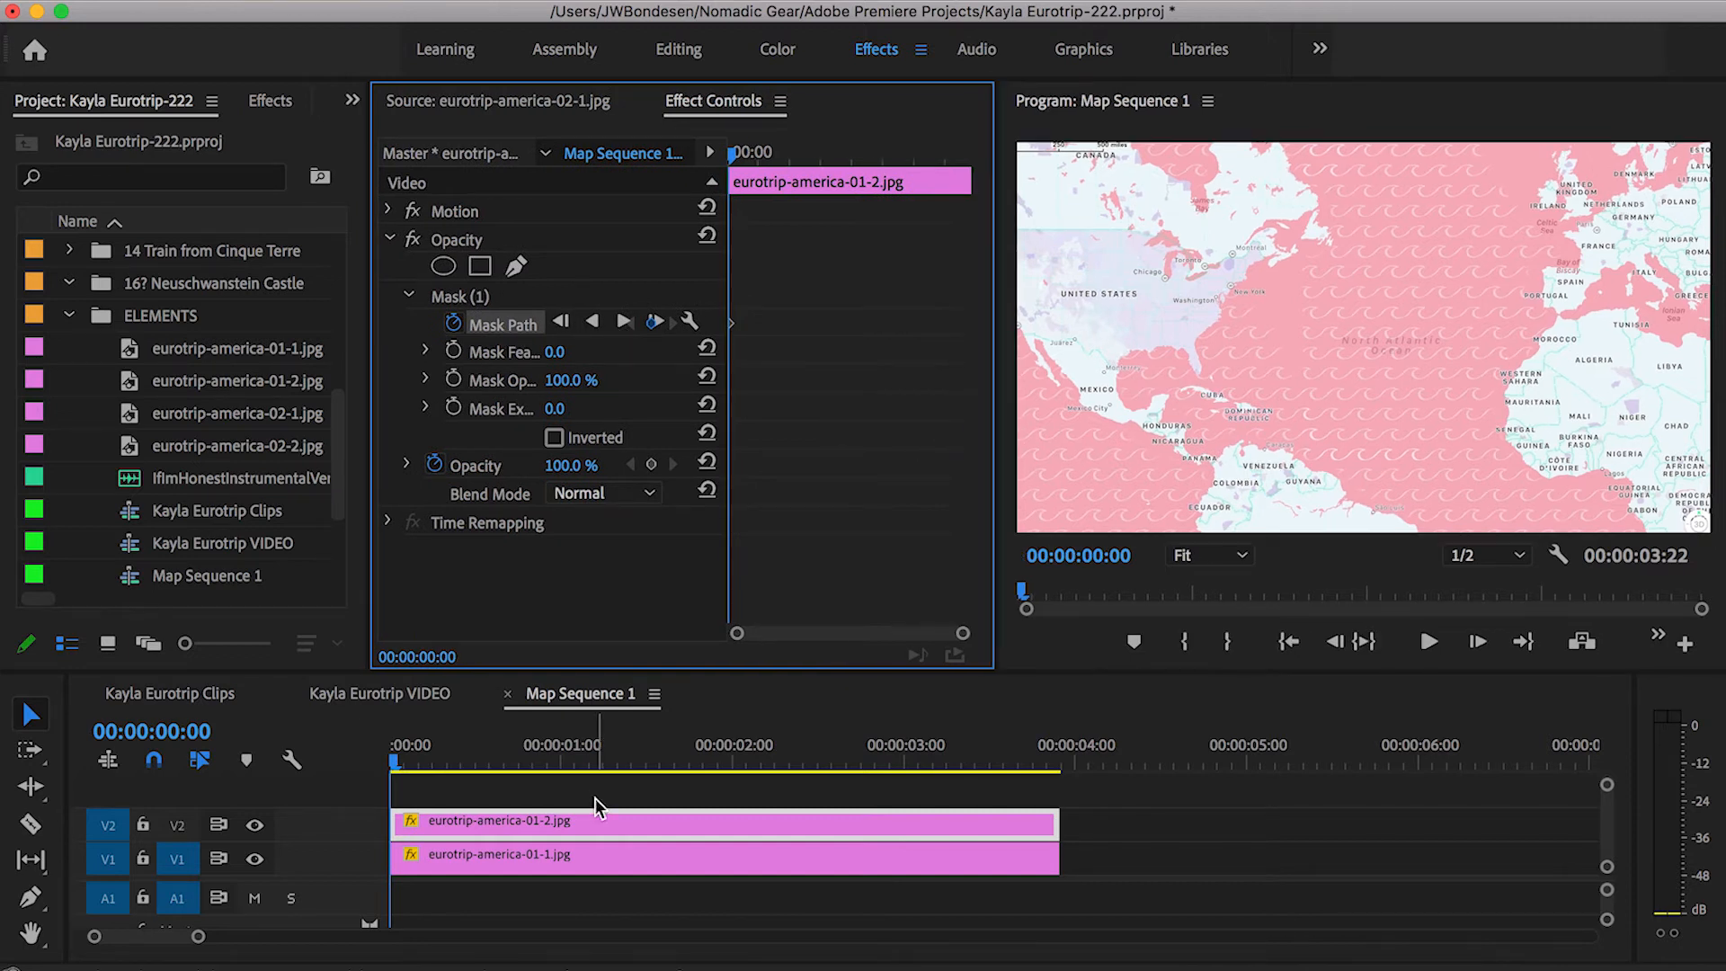
left_click(583, 795)
left_click(538, 764)
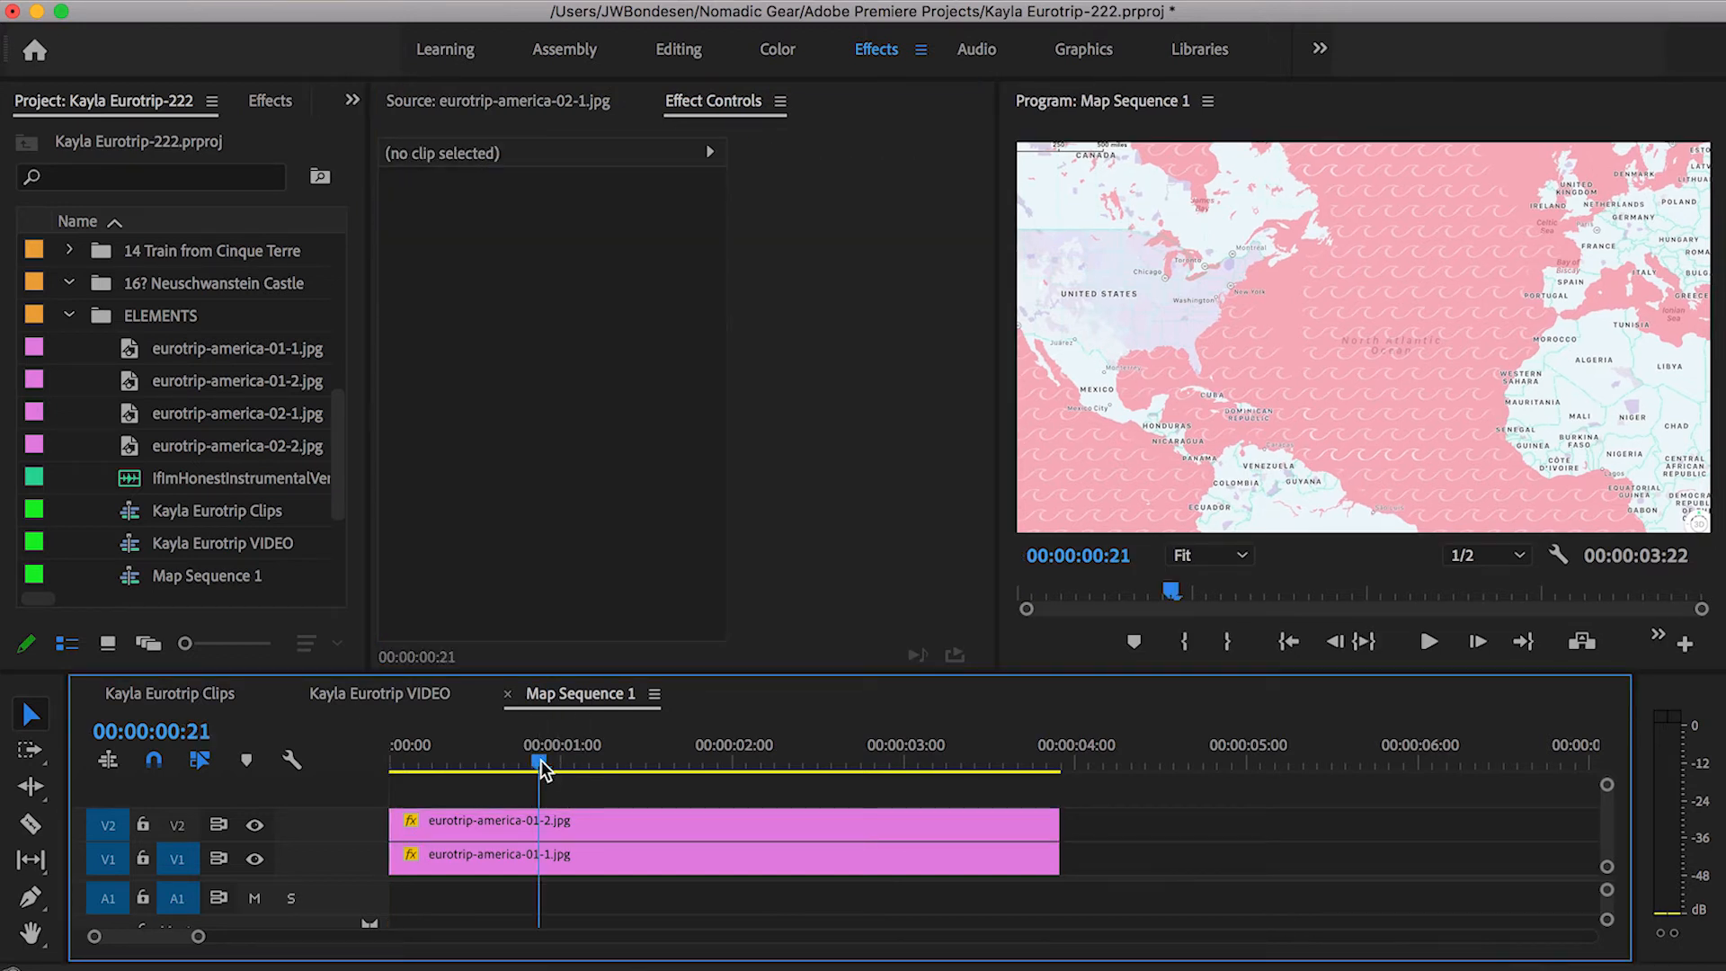
left_click_drag(708, 764, 1050, 836)
key("Left")
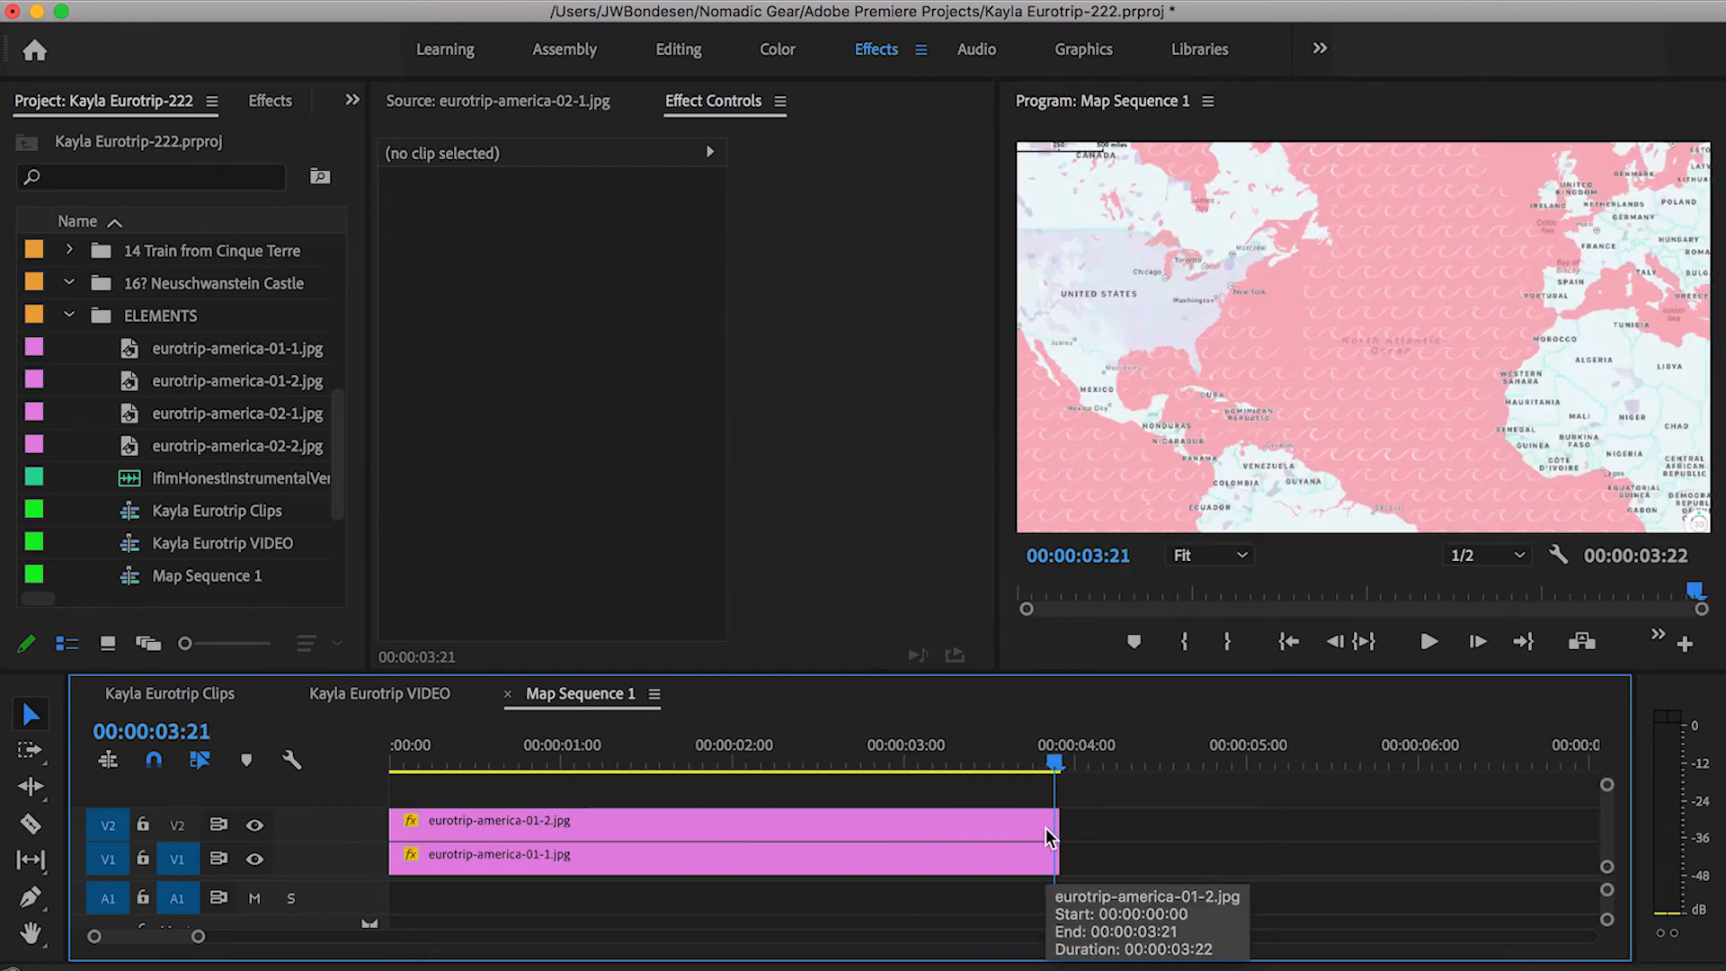
At 00:00:03:21, stretch the eurotrip-america-01-2.jpg mask path east to the Mediterranean and up to the map's upper edge.
left_click(1047, 825)
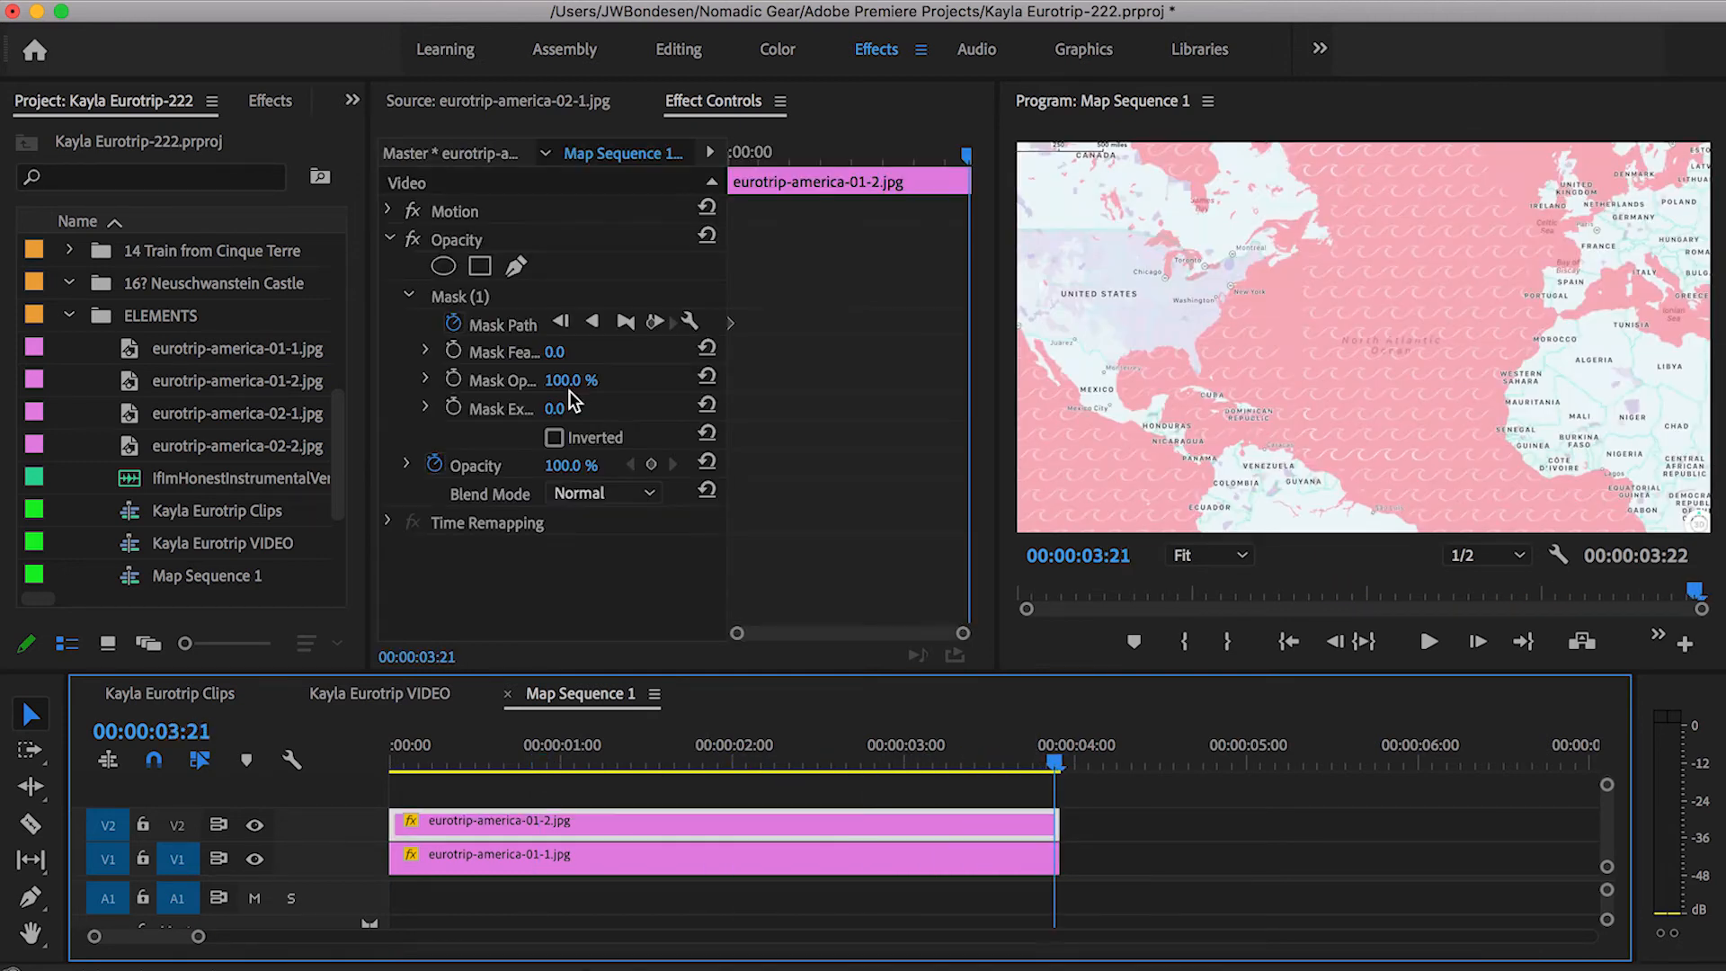
left_click(501, 328)
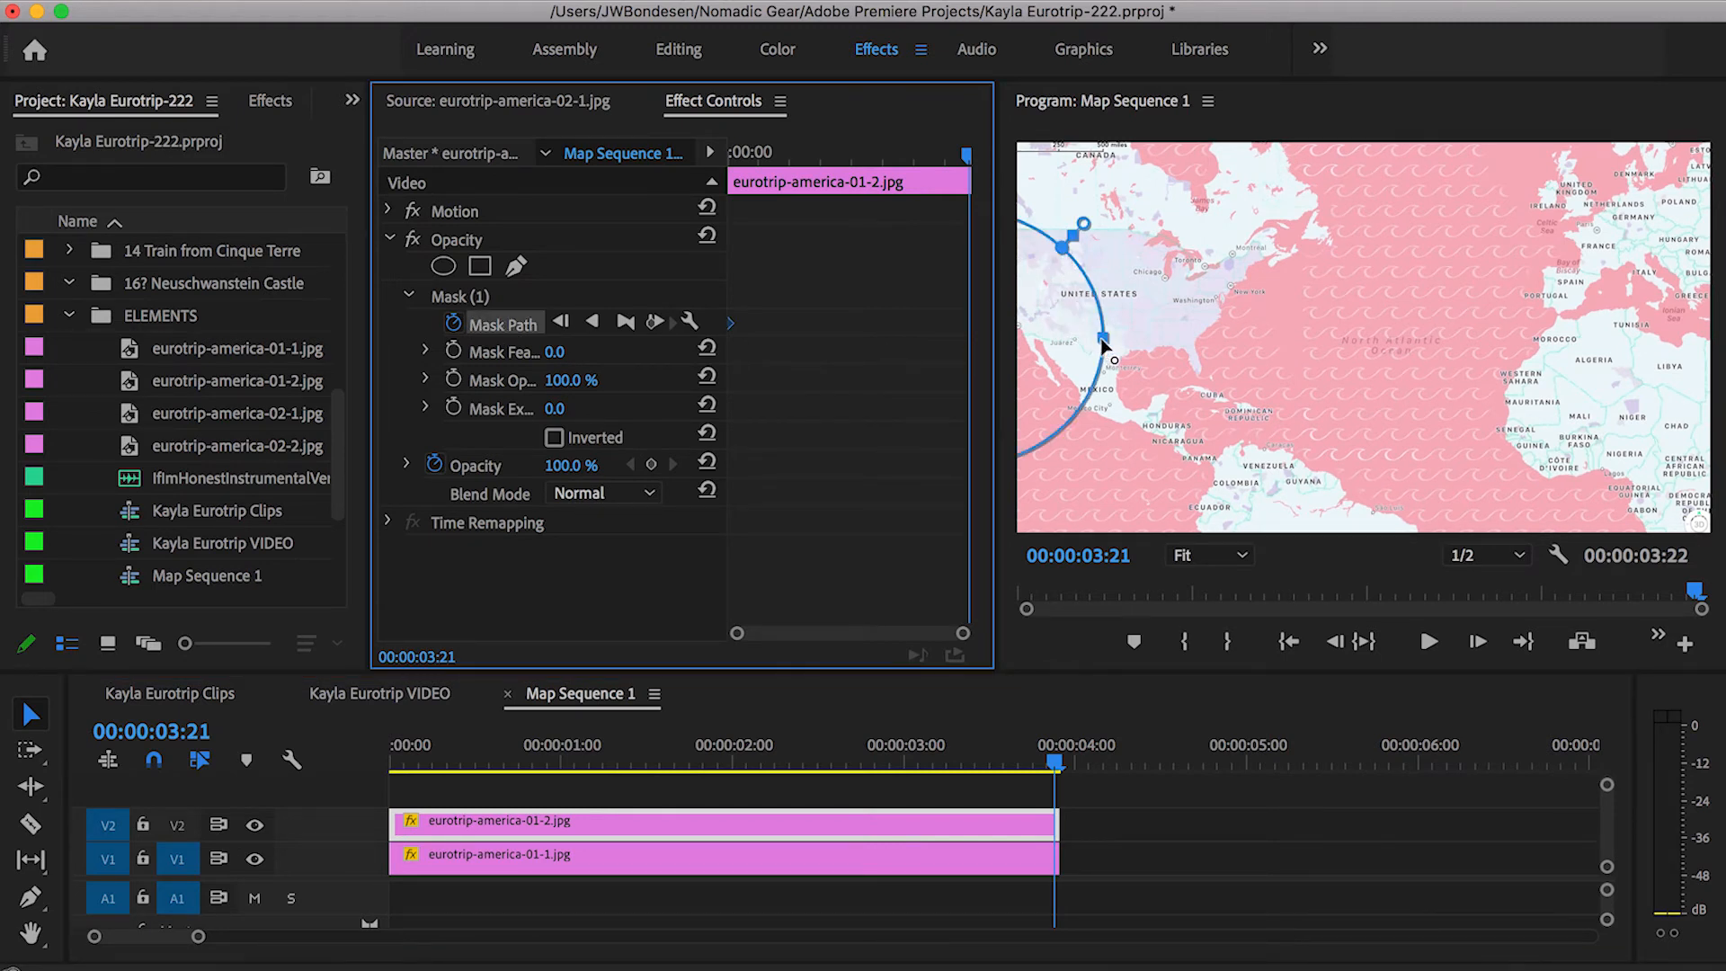
left_click_drag(1103, 344, 1650, 361)
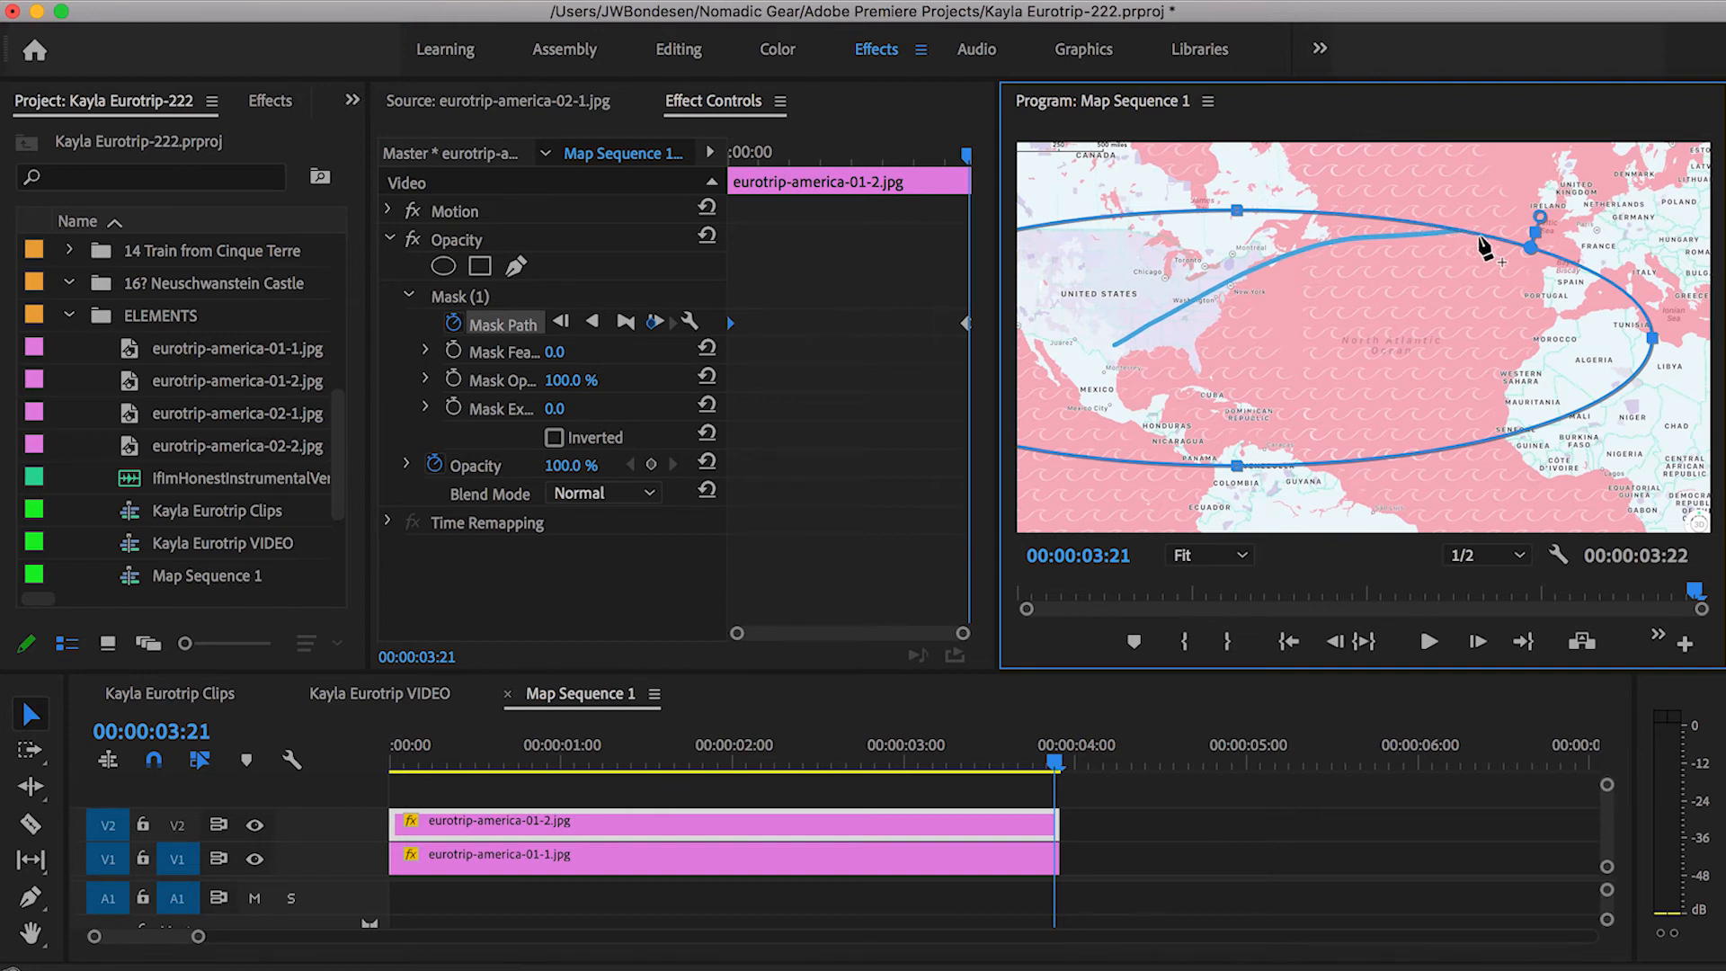
left_click_drag(1250, 203, 1237, 140)
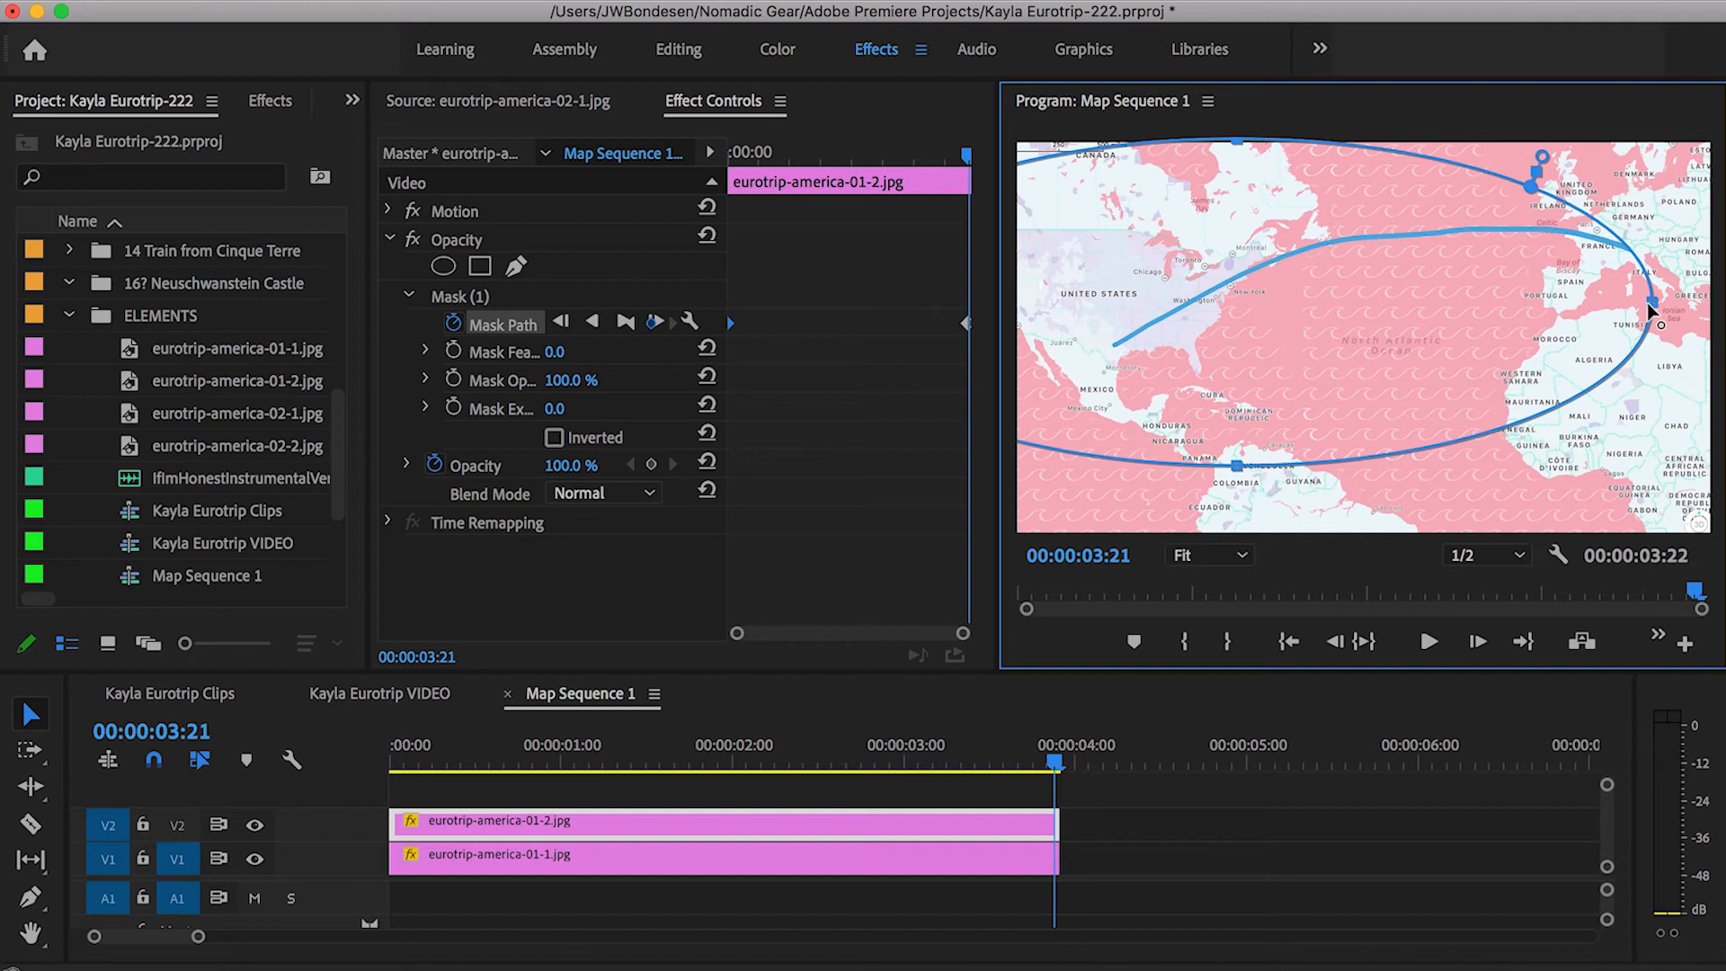
Refine the mask's eastern edge with an extra point near the United Kingdom so the route line ends at western France.
left_click_drag(1644, 304, 1623, 310)
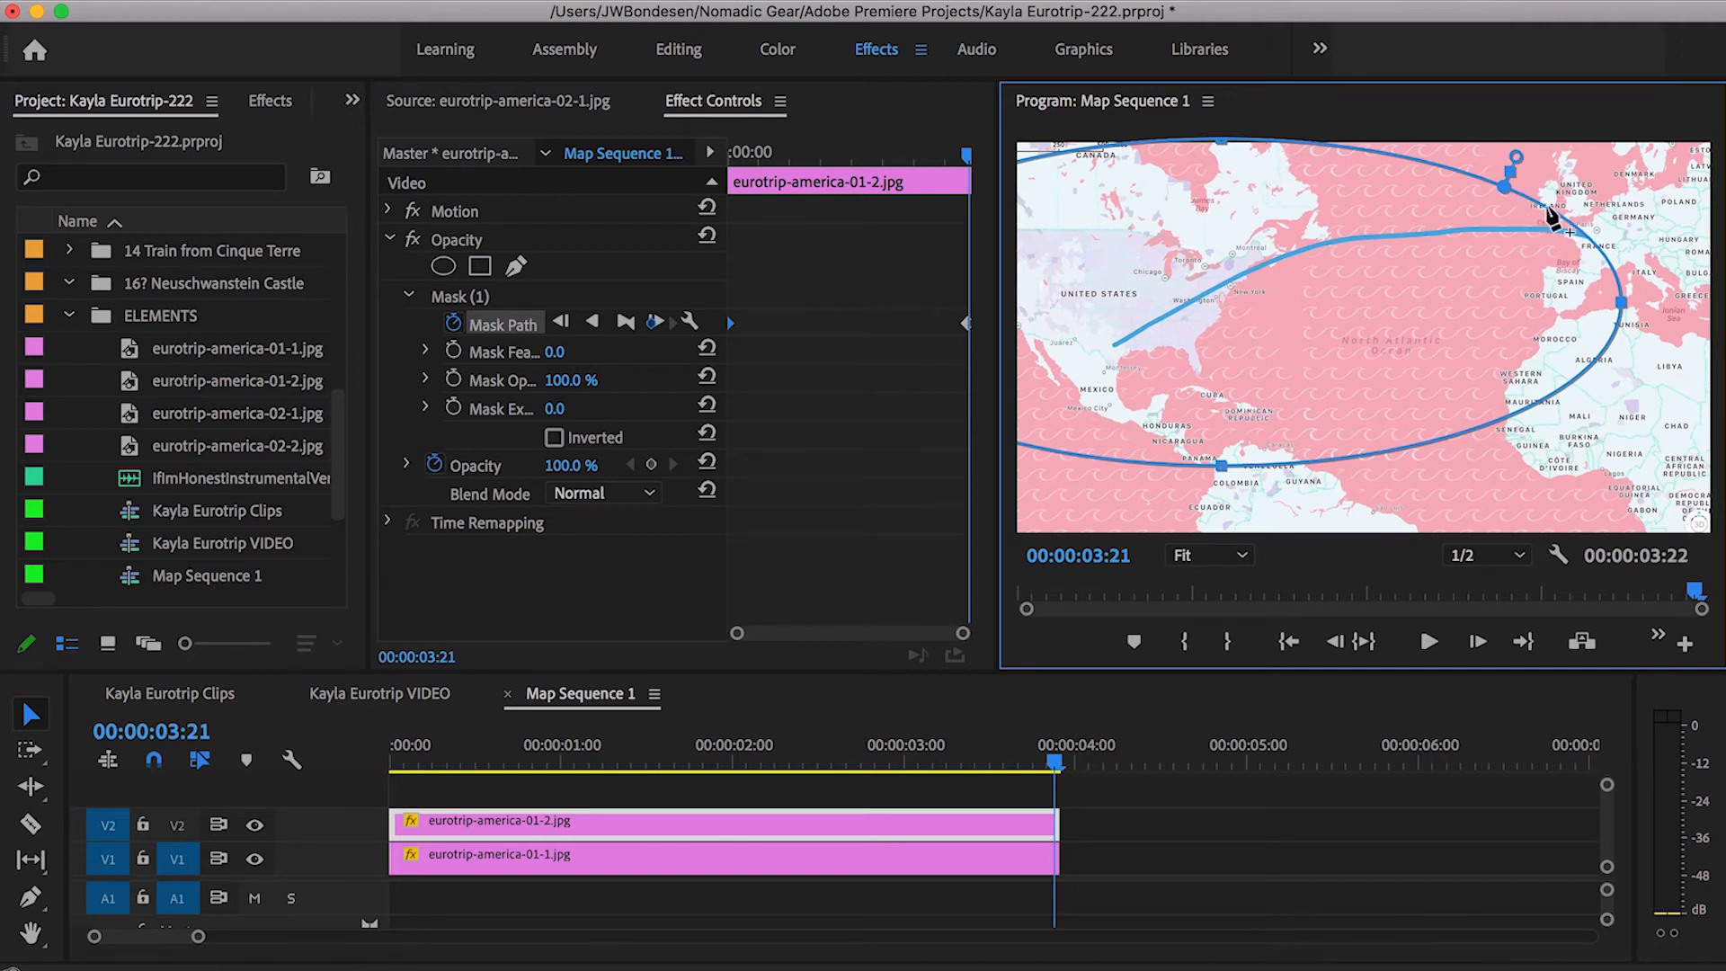
left_click_drag(1546, 211, 1553, 186)
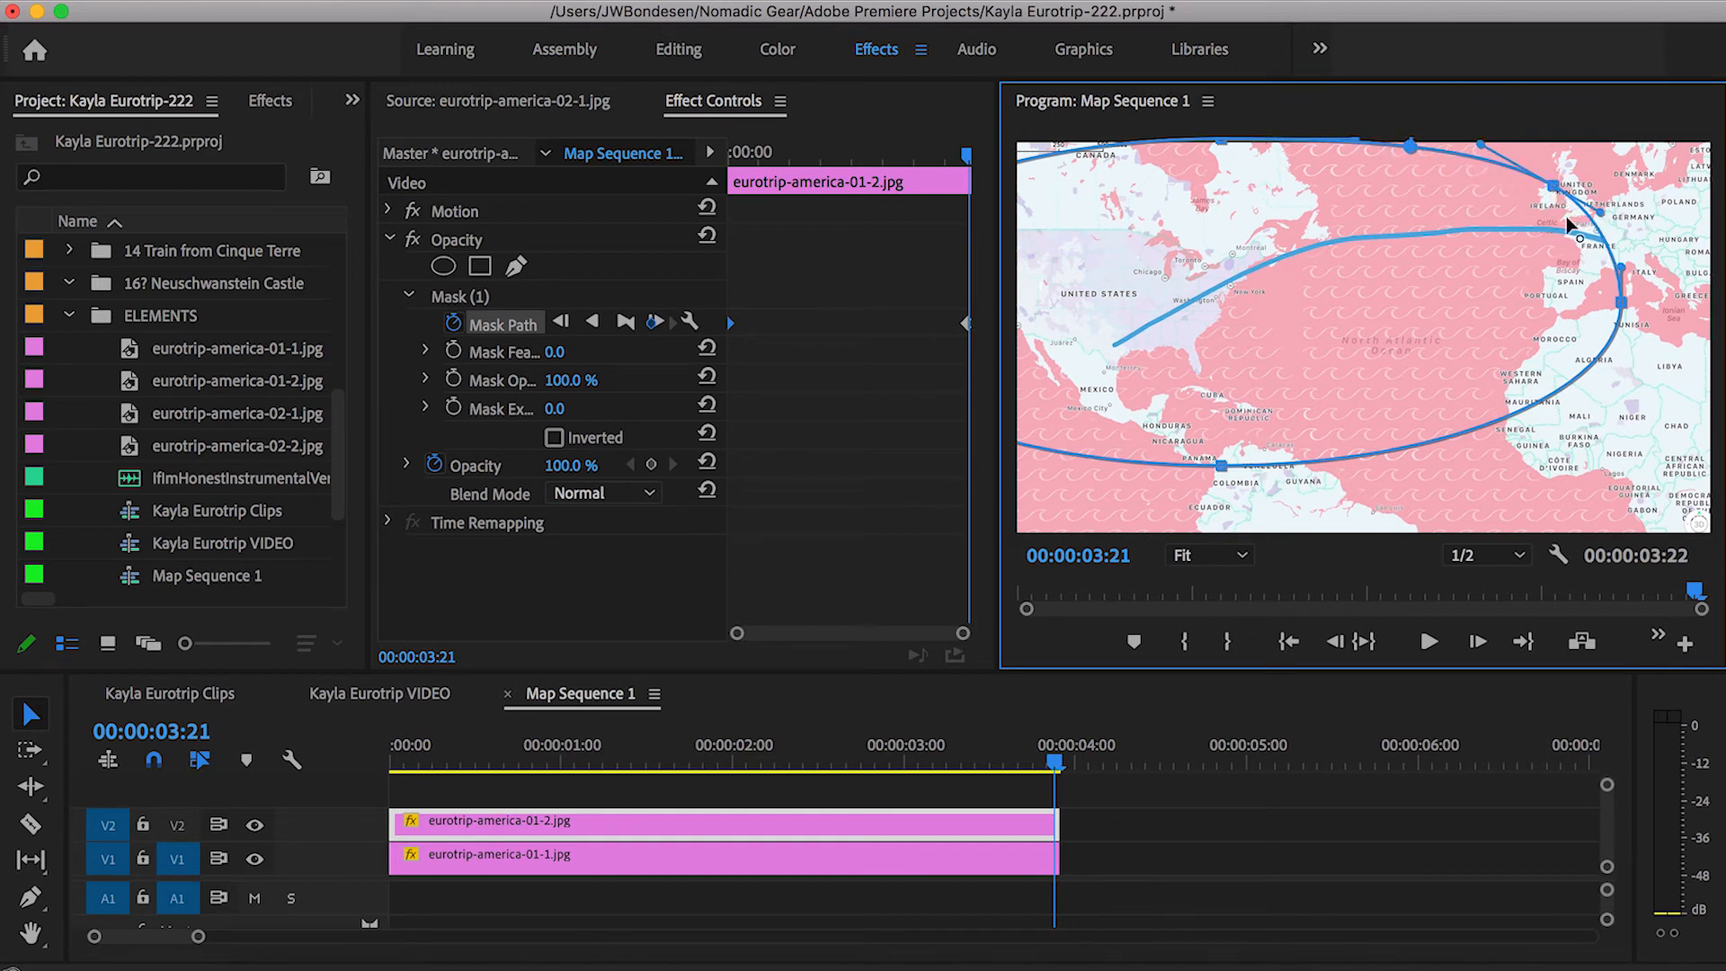
left_click_drag(1621, 312, 1580, 314)
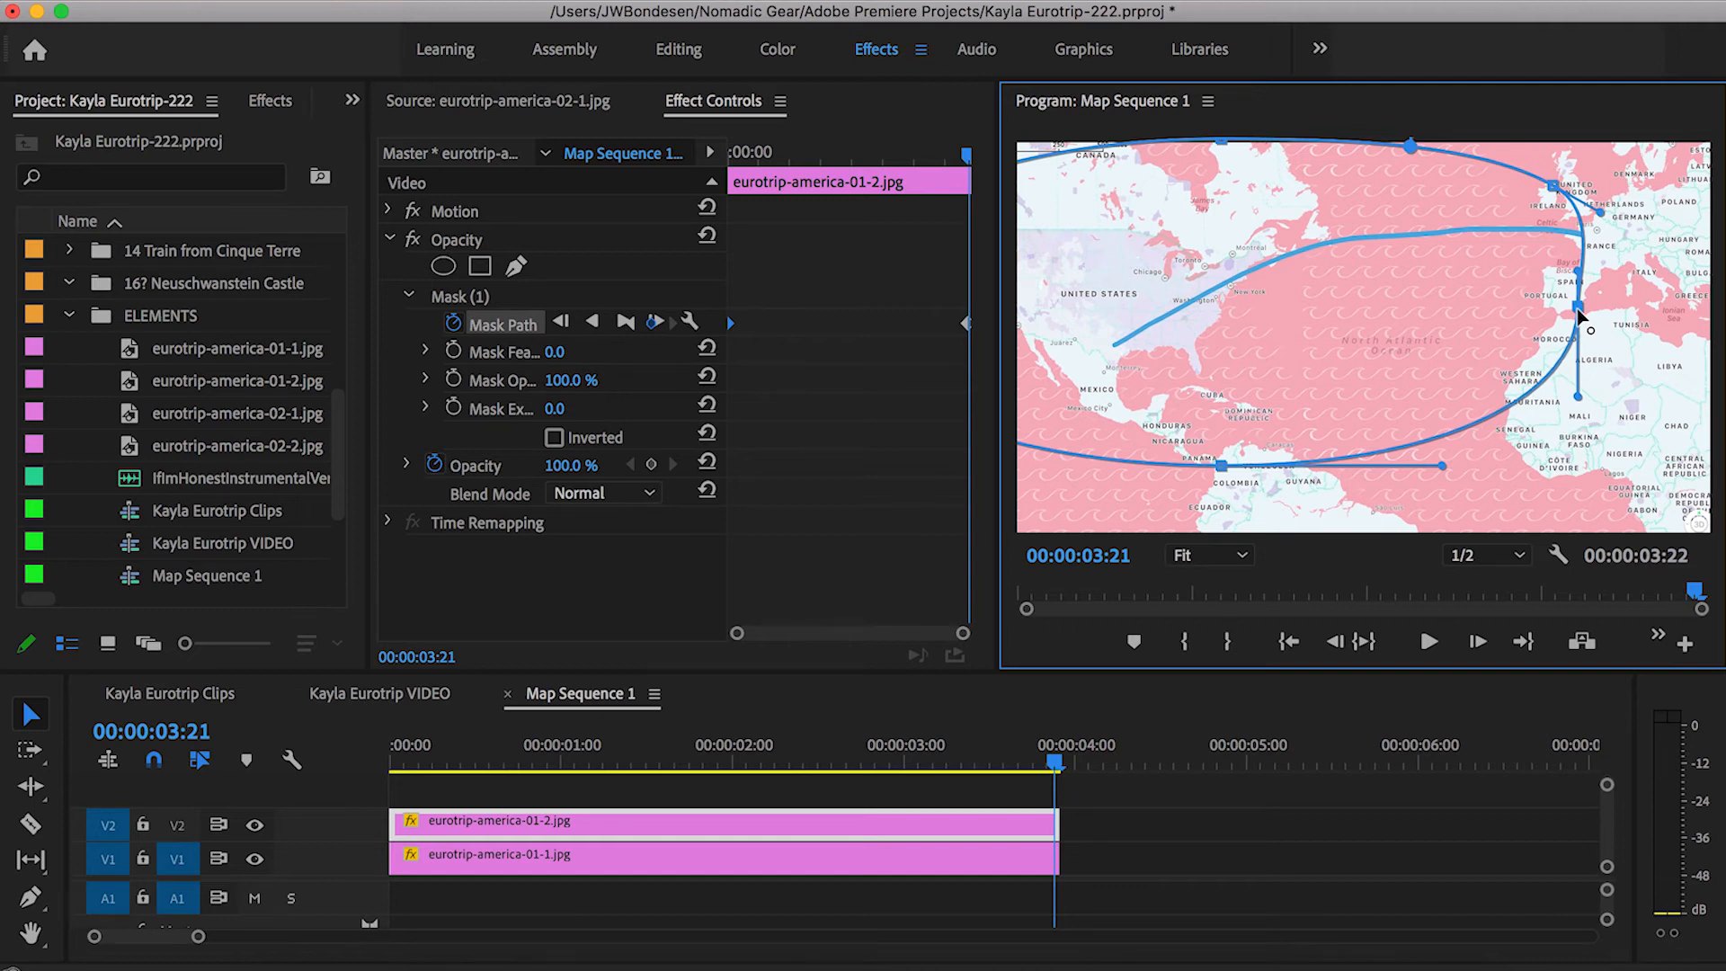
Play Map Sequence 1 from the start to check the route line animation, and return the playhead to 00:00:00:00.
left_click(996, 800)
left_click_drag(1022, 767, 395, 791)
key("space")
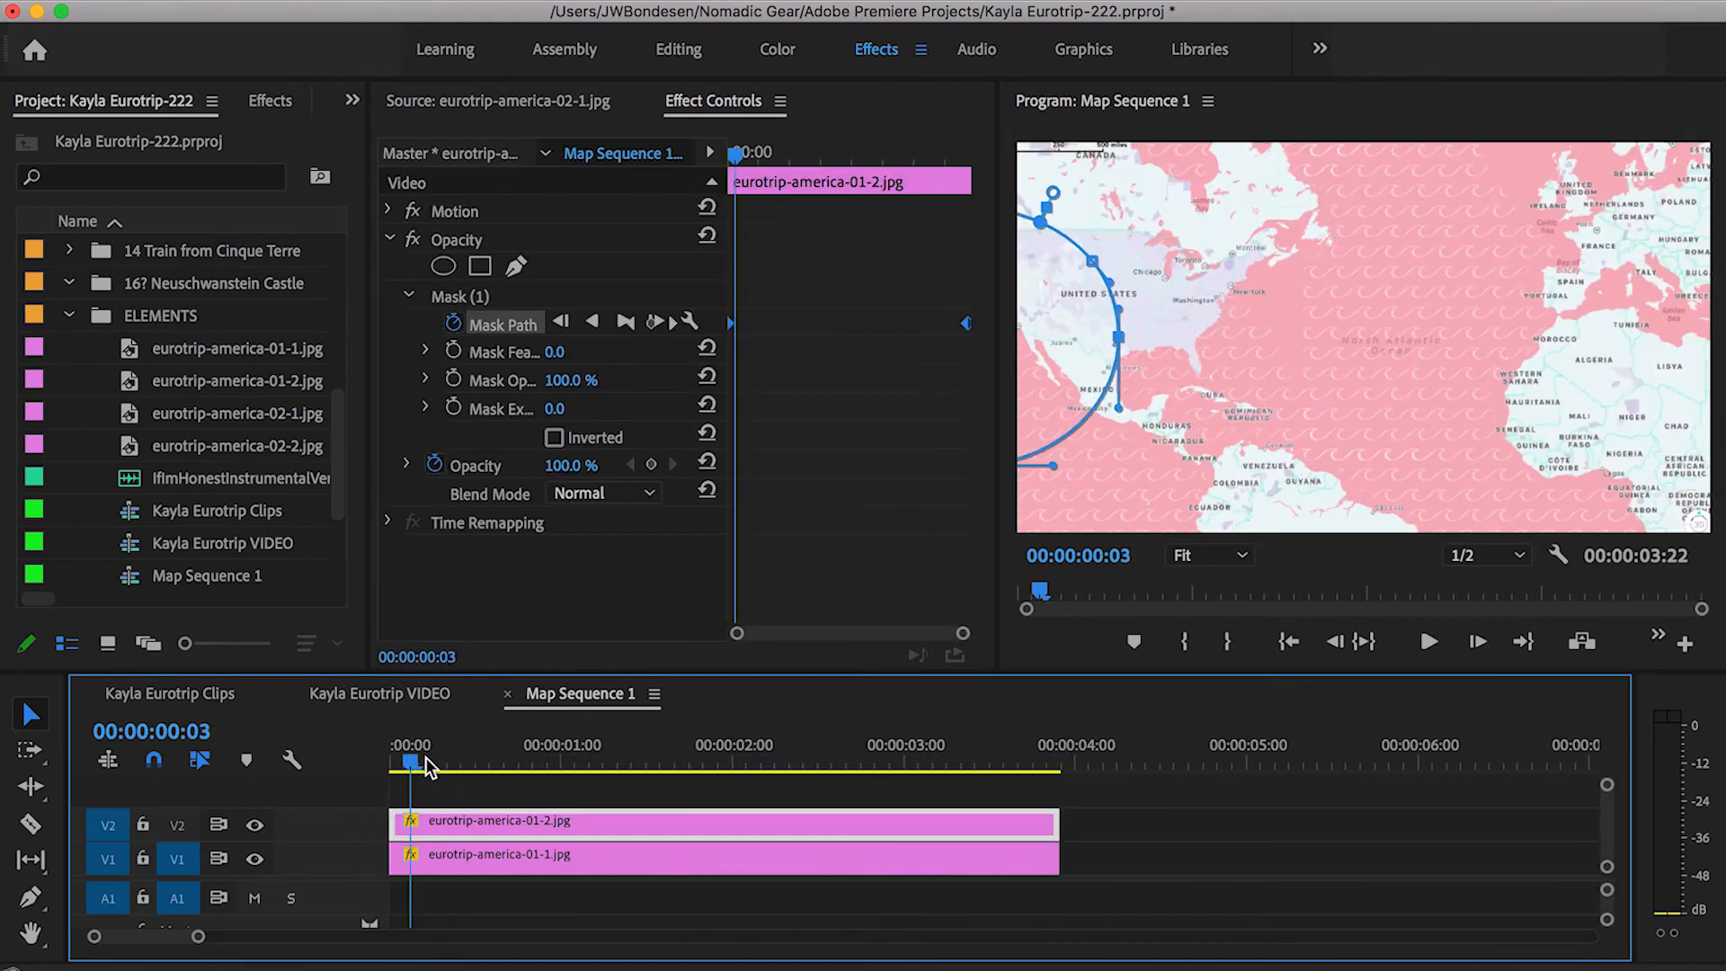
left_click_drag(424, 760, 386, 769)
key("space")
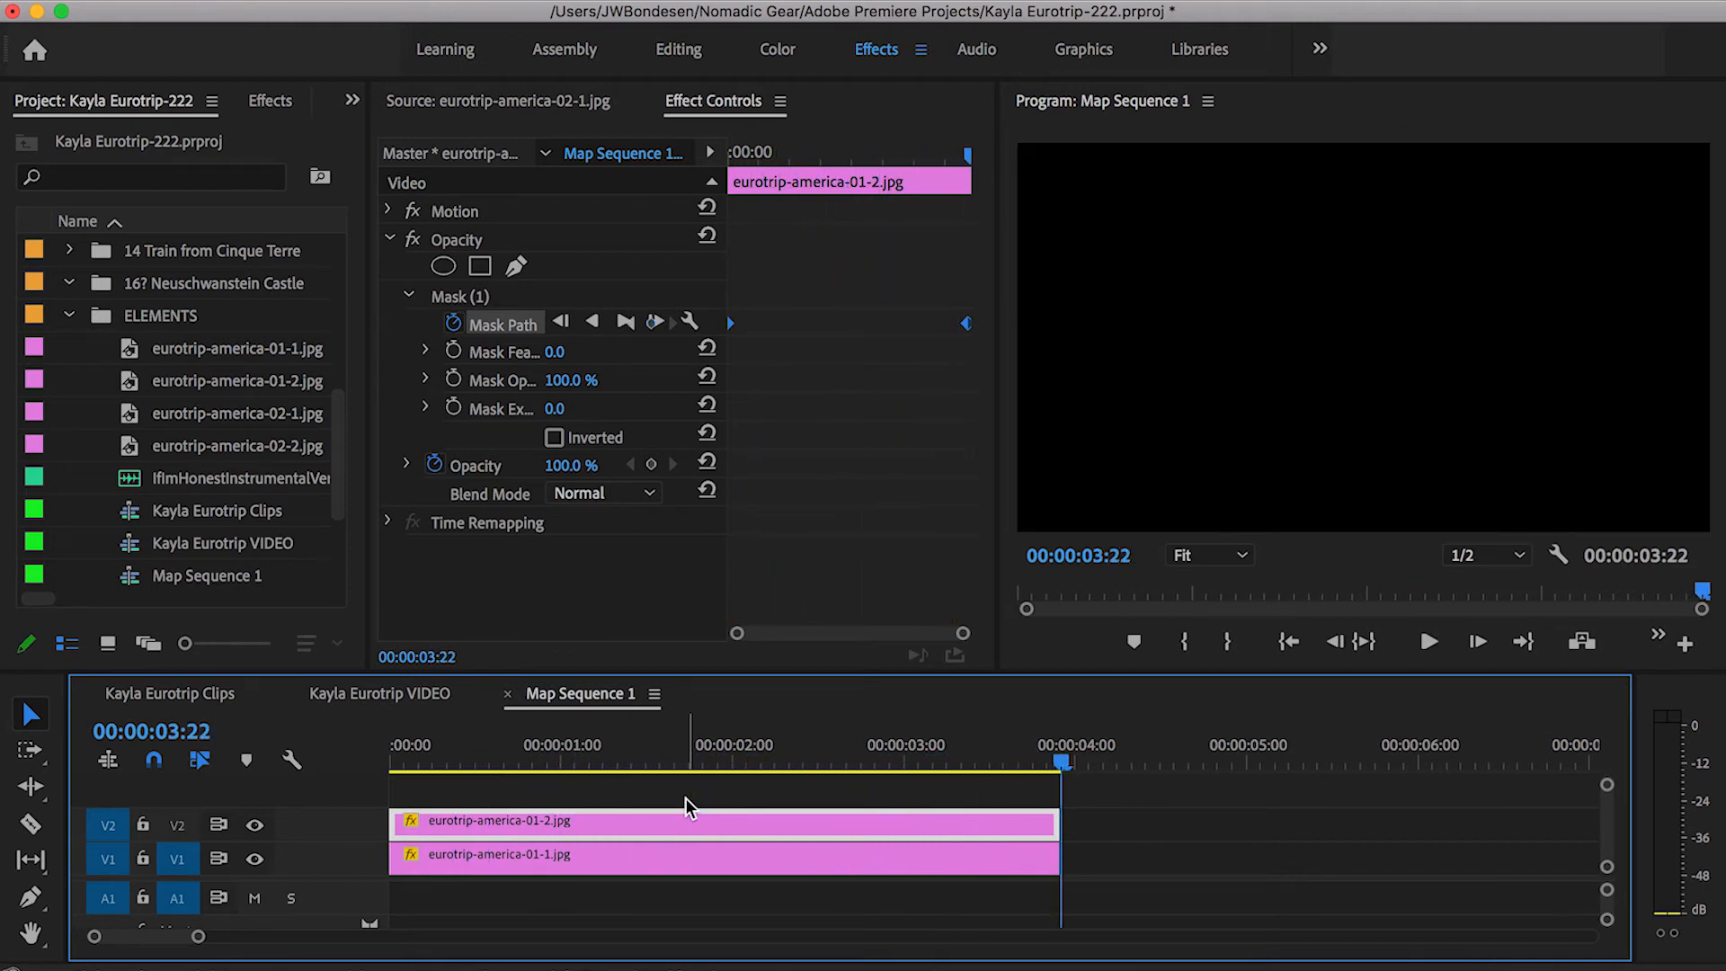
left_click(767, 786)
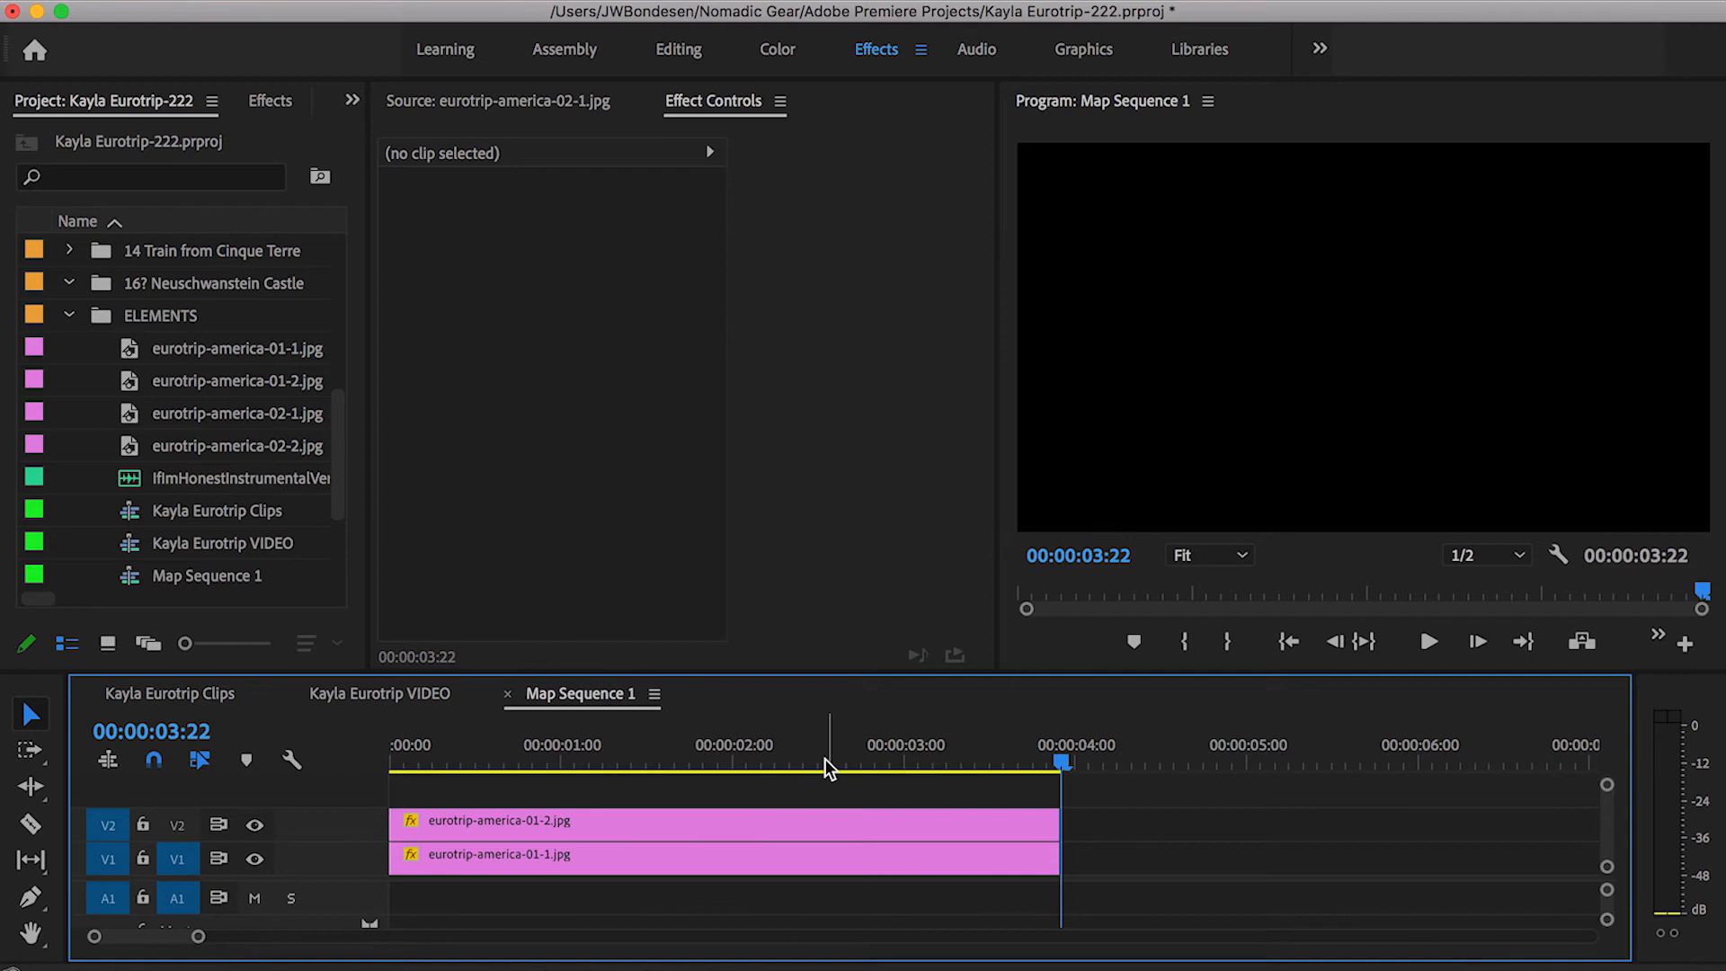
left_click(393, 766)
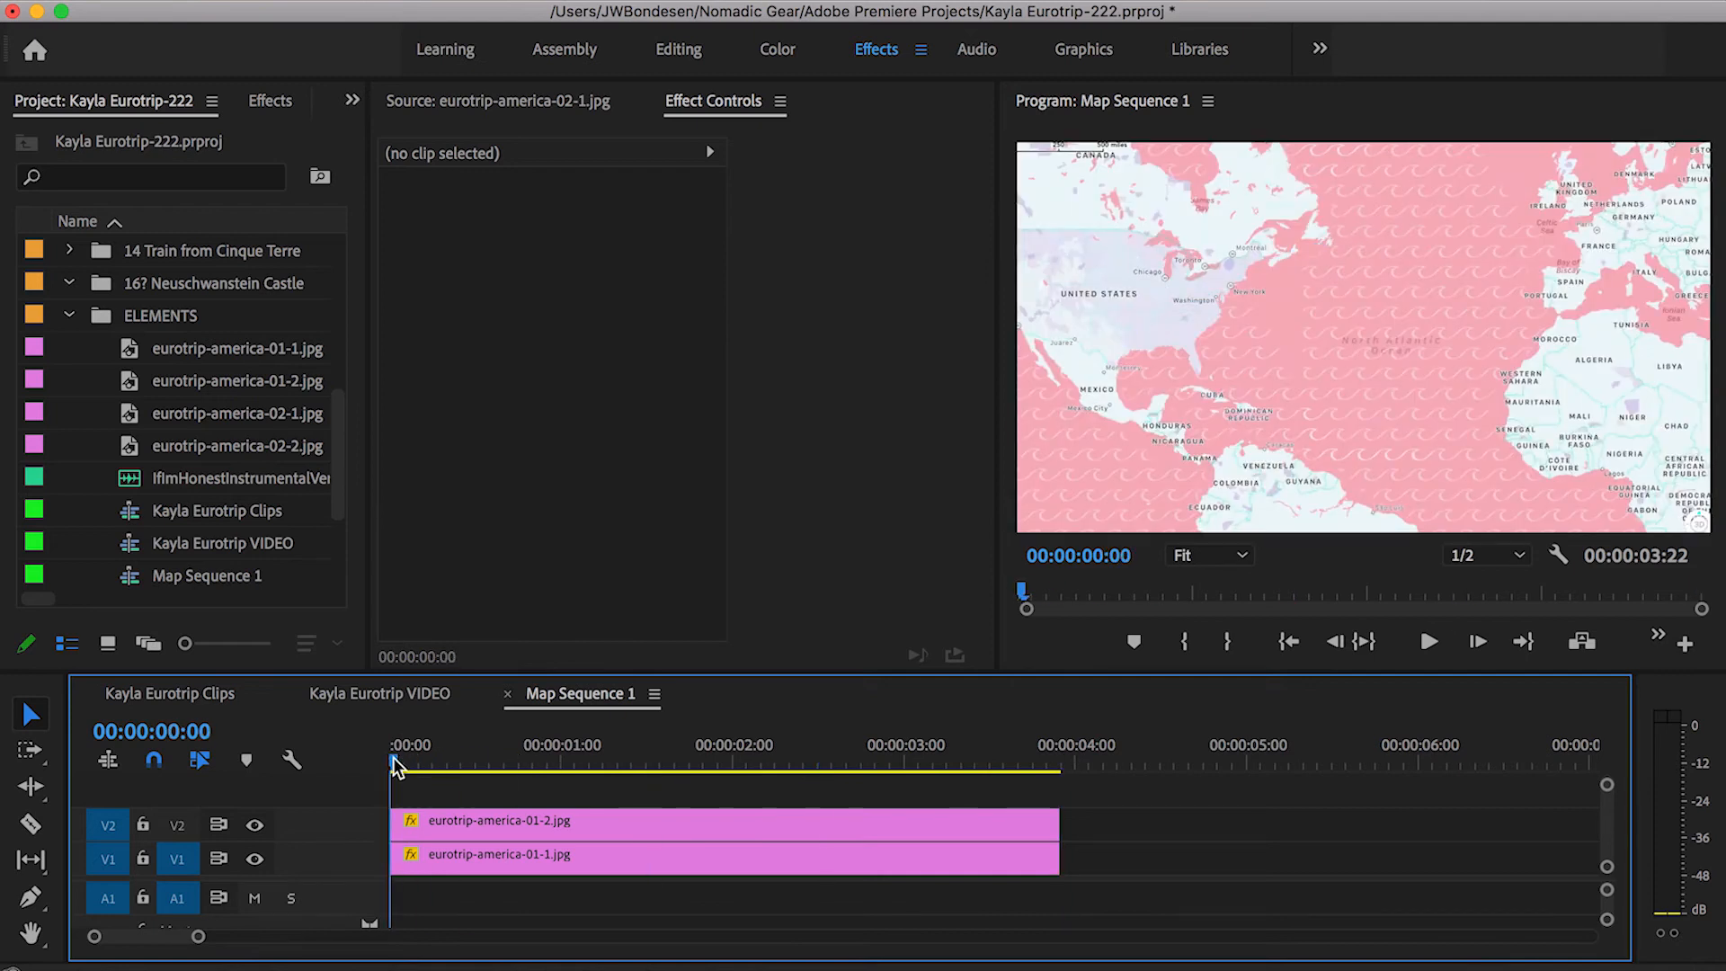
Switch to the Kayla Eurotrip VIDEO sequence and play the Map Sequence 1 clip there.
left_click(390, 694)
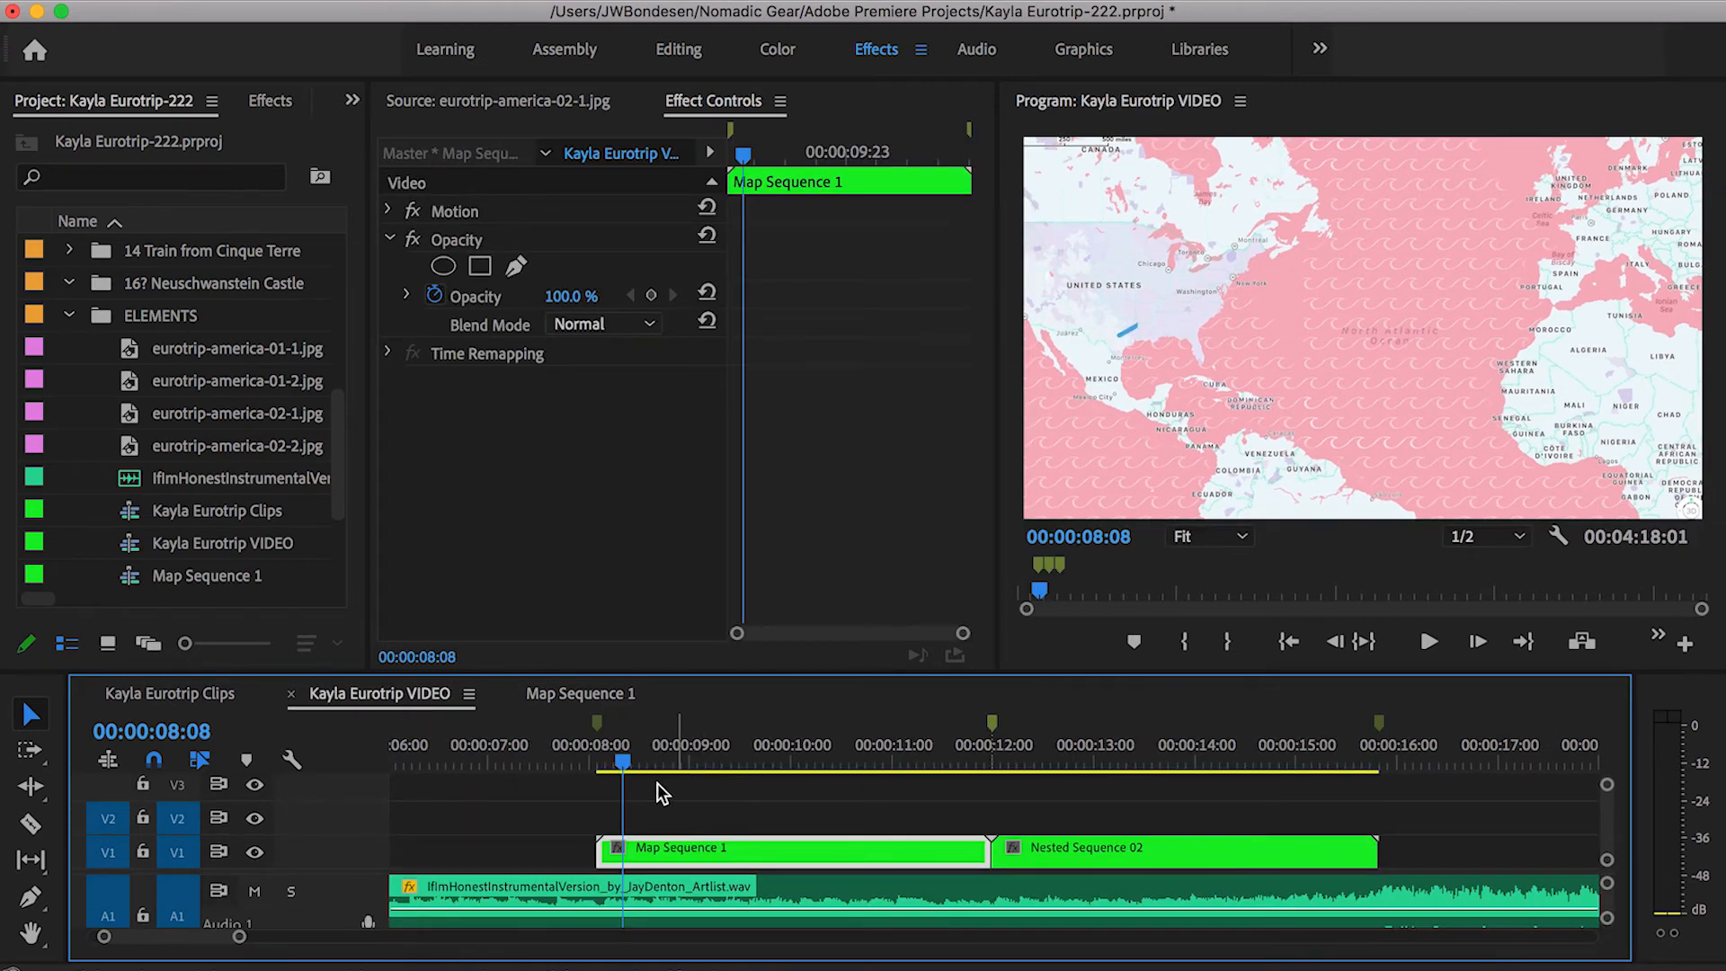
left_click(649, 804)
key("space")
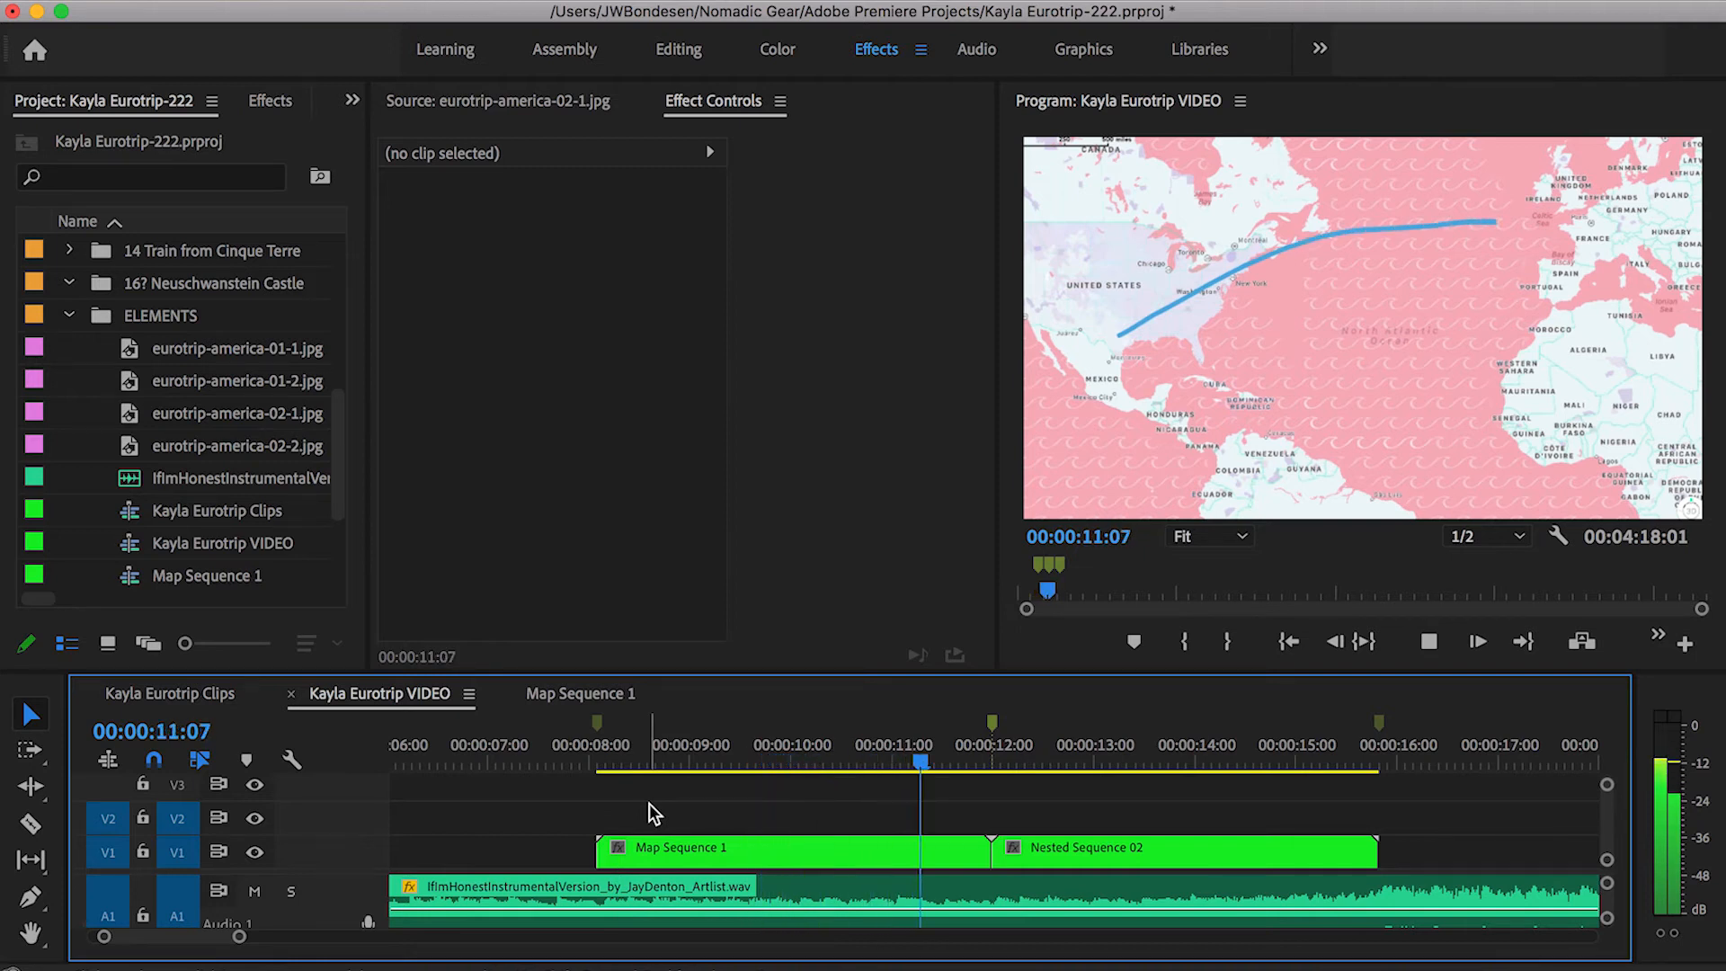
key("space")
Compare the frames on both sides of the cut between Map Sequence 1 and Nested Sequence 02 at 00:00:12:00.
left_click_drag(1052, 750, 1006, 735)
key("Left")
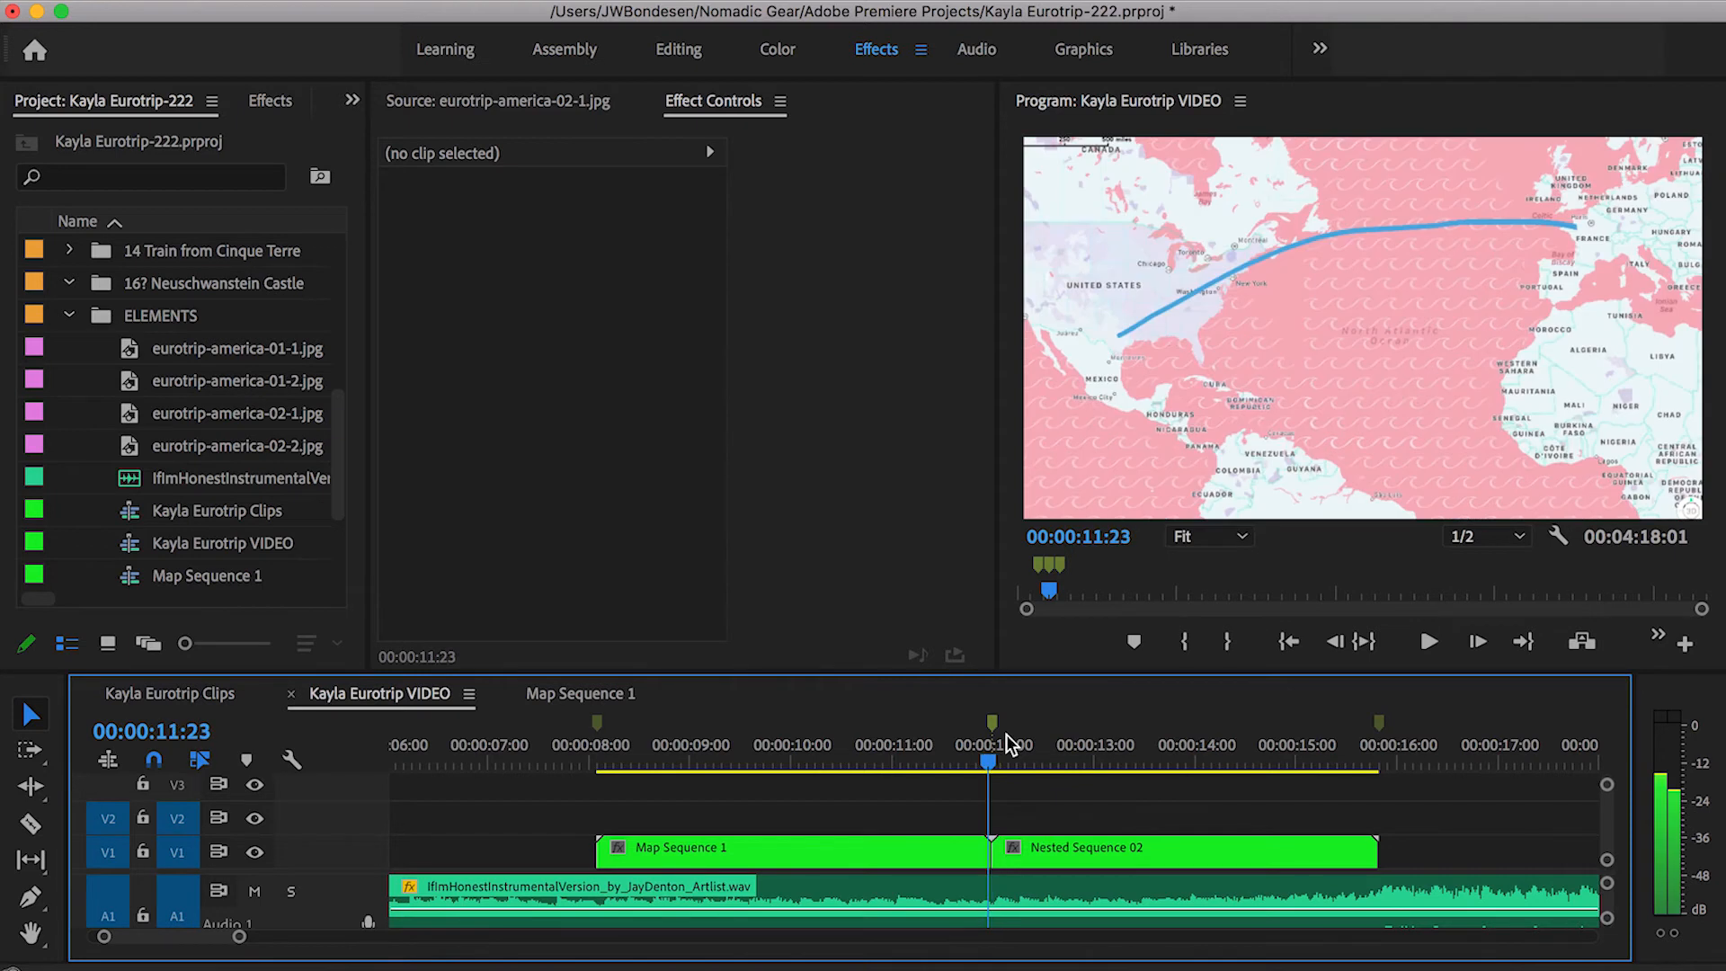
key("Right")
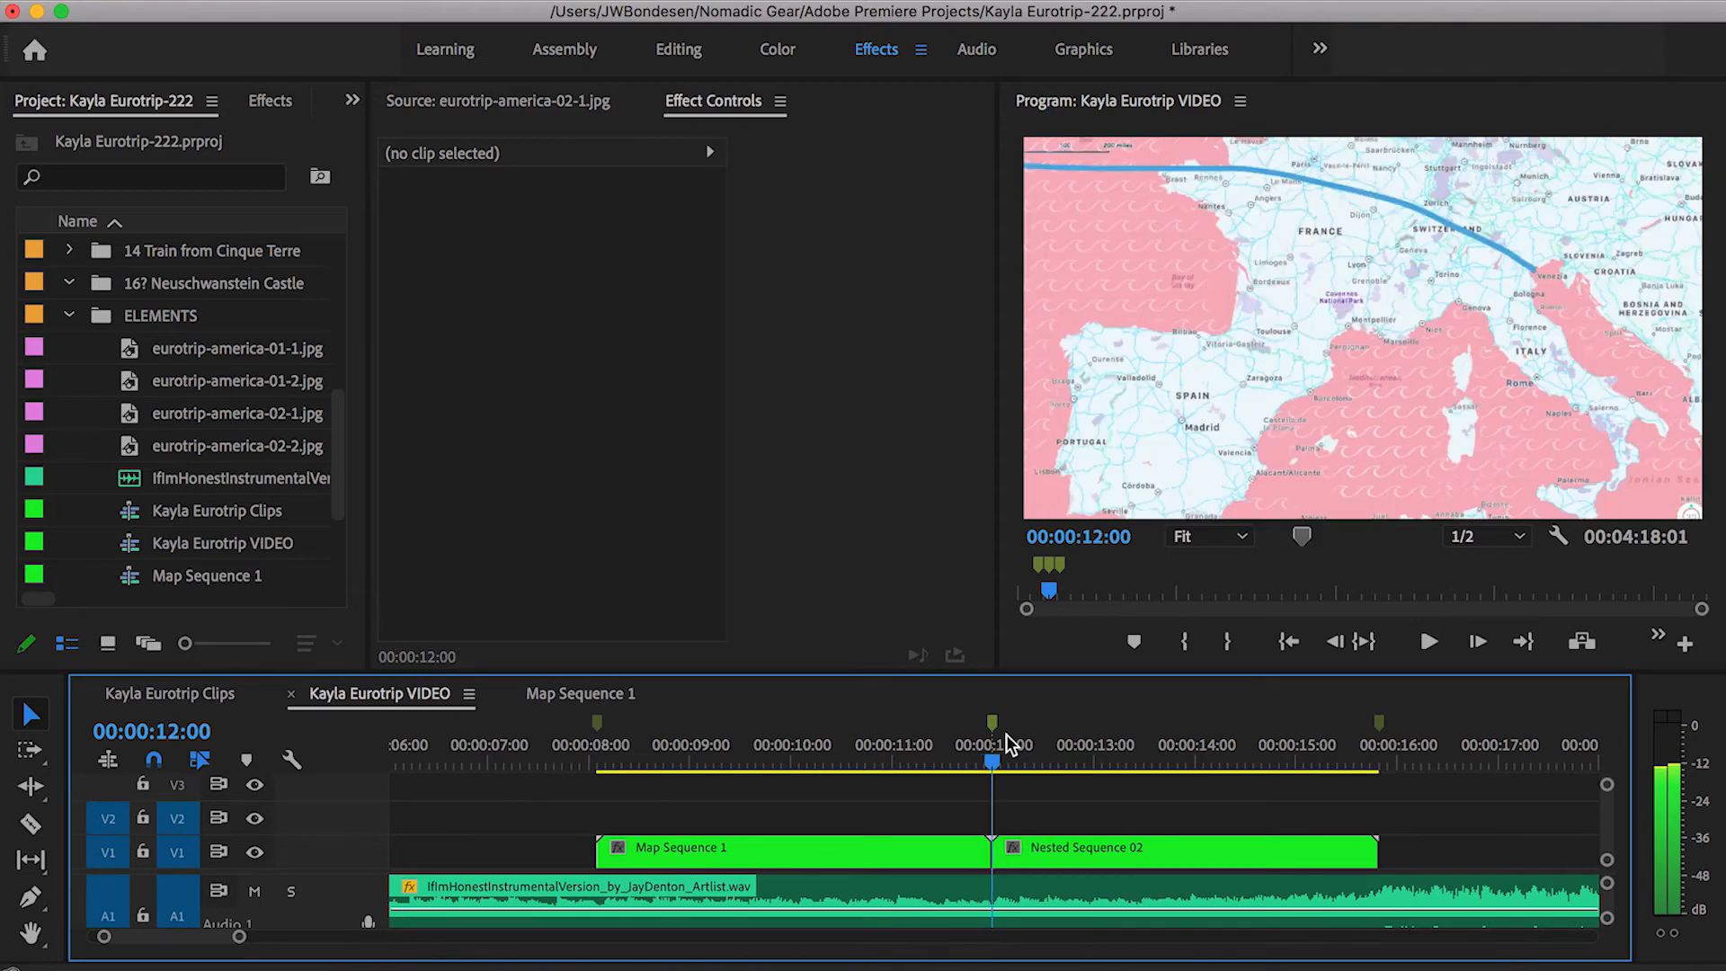
key("Left")
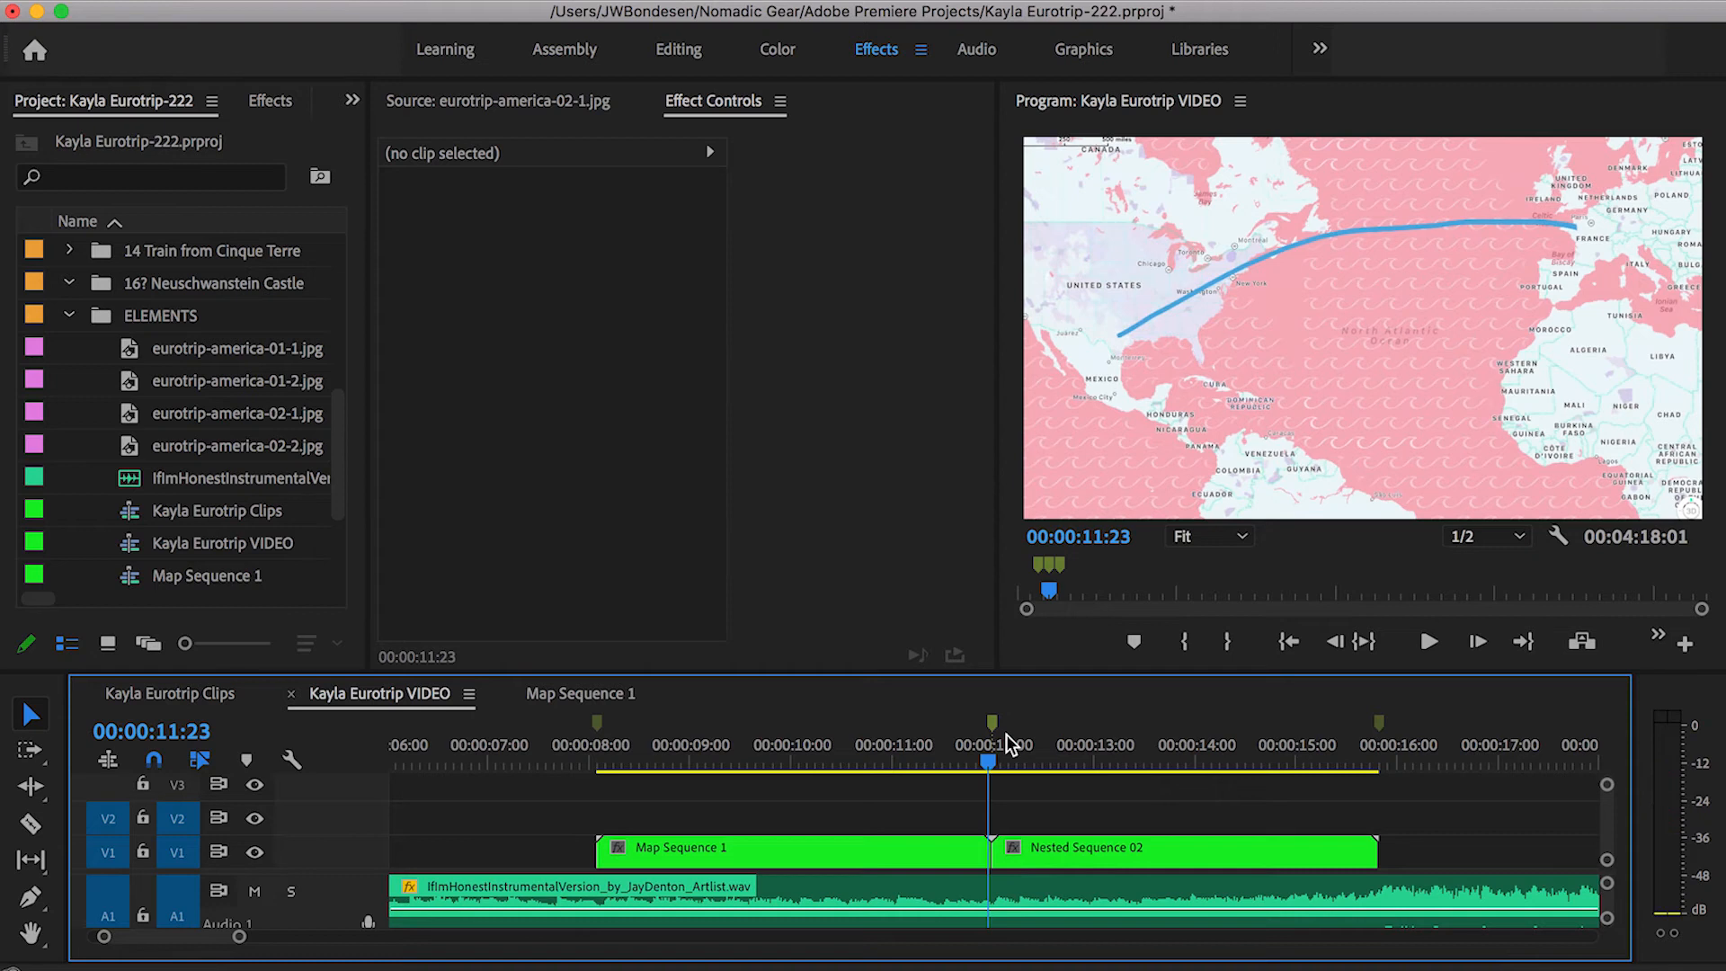
key("Right")
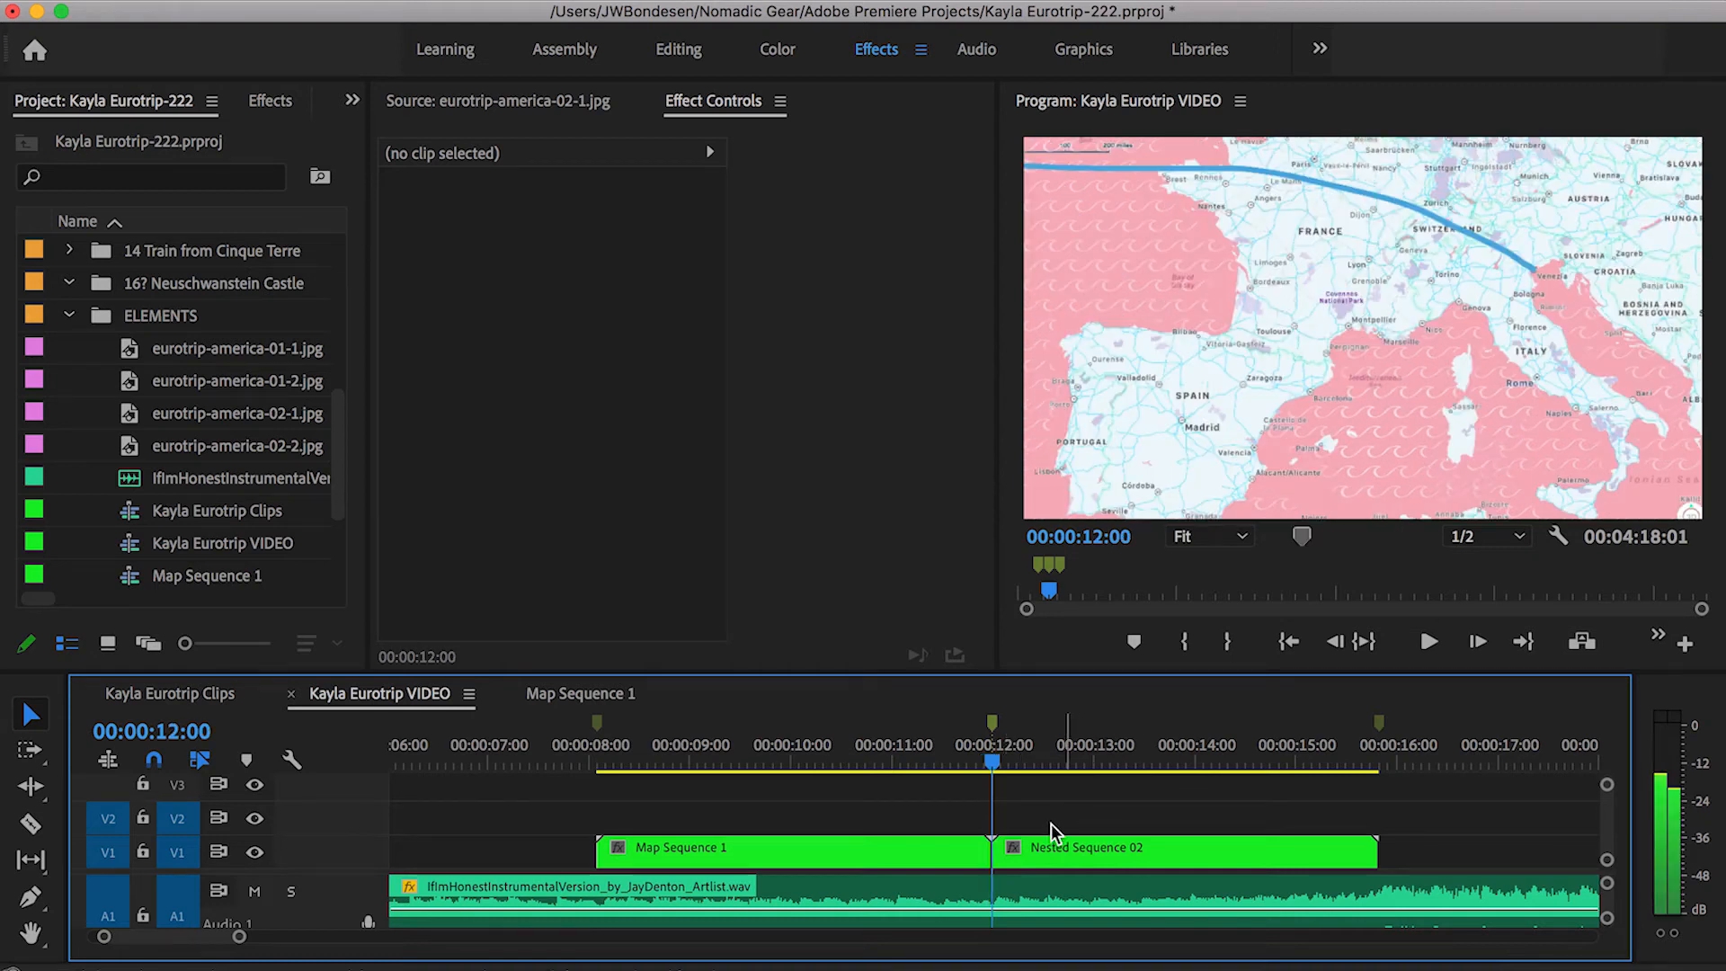
Open the Nested Sequence 02 clip as its own sequence for editing.
left_click(1038, 847)
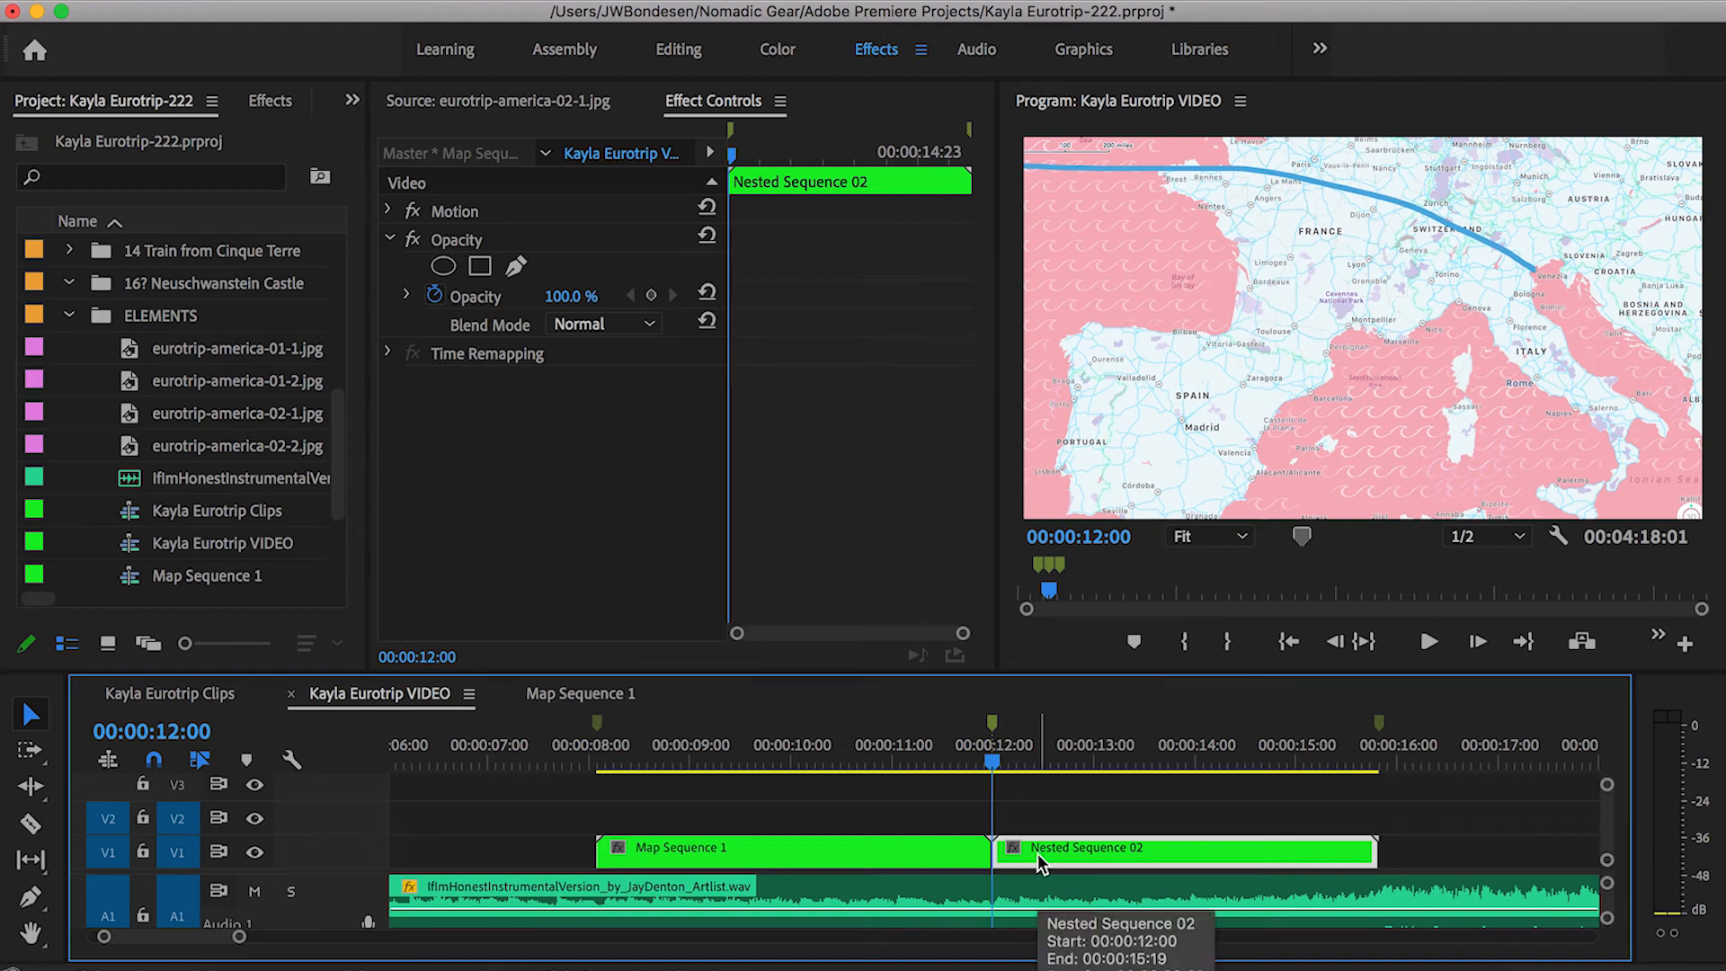
double_click(1037, 854)
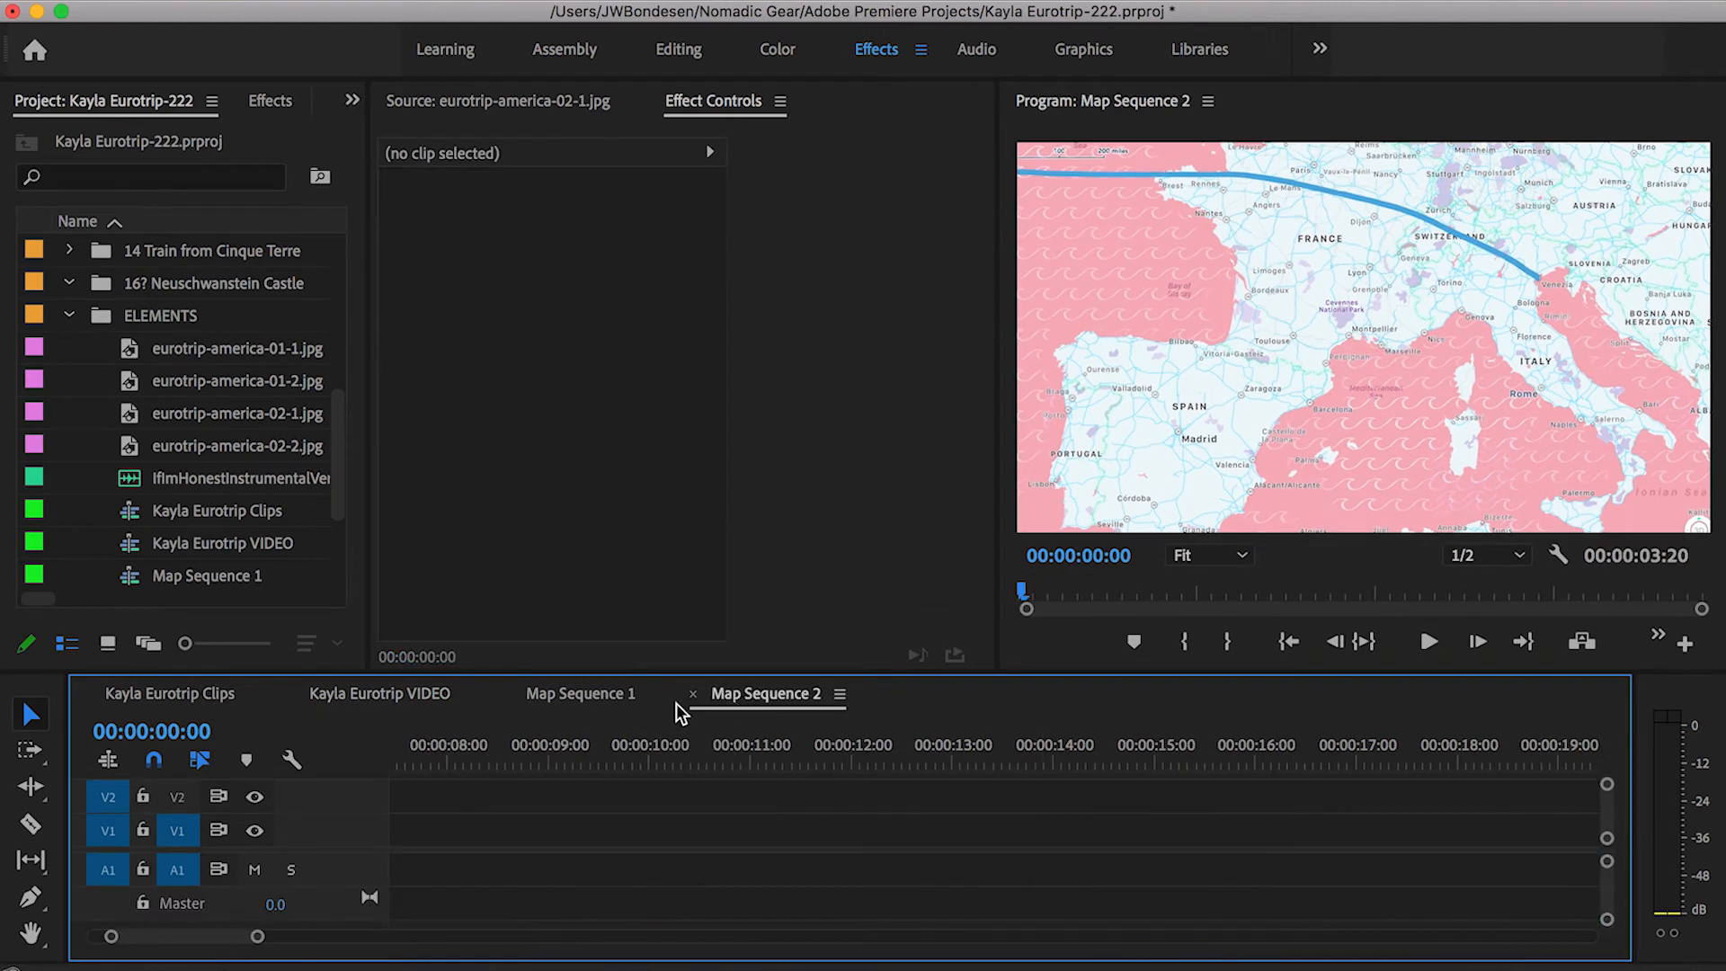
Add an elliptical opacity mask to the eurotrip-america-02-2.jpg clip at the start of Map Sequence 2.
scroll(485, 780, "left", 10)
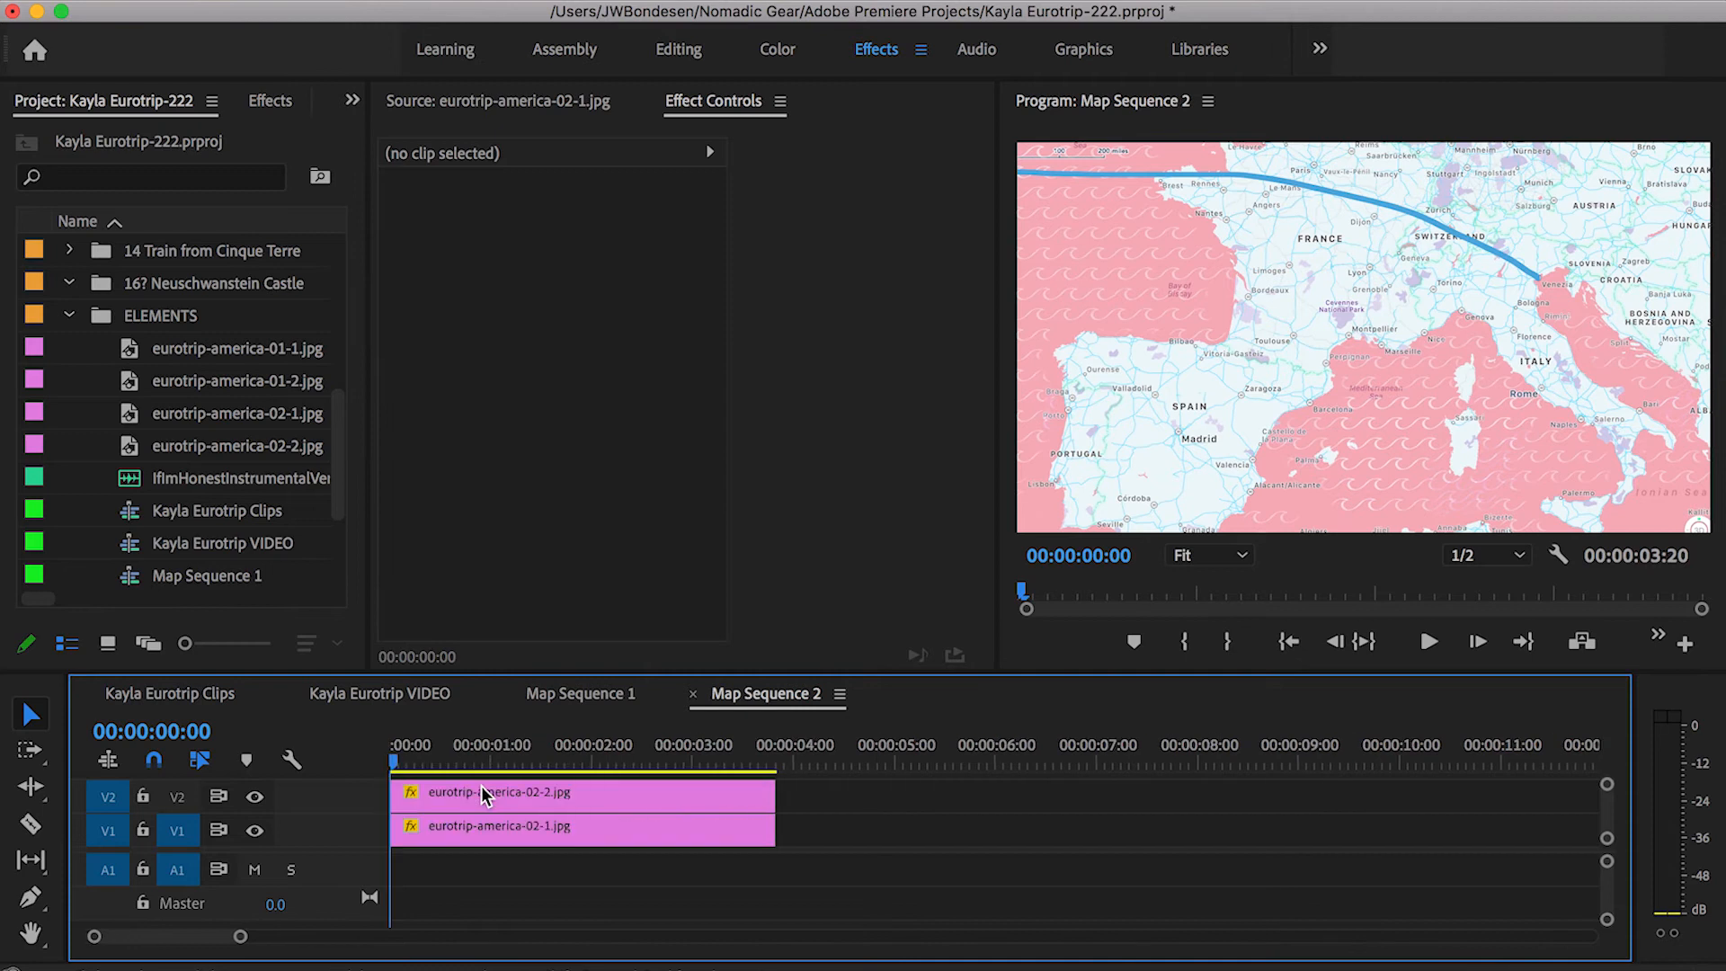
left_click_drag(349, 849, 346, 887)
left_click(412, 844)
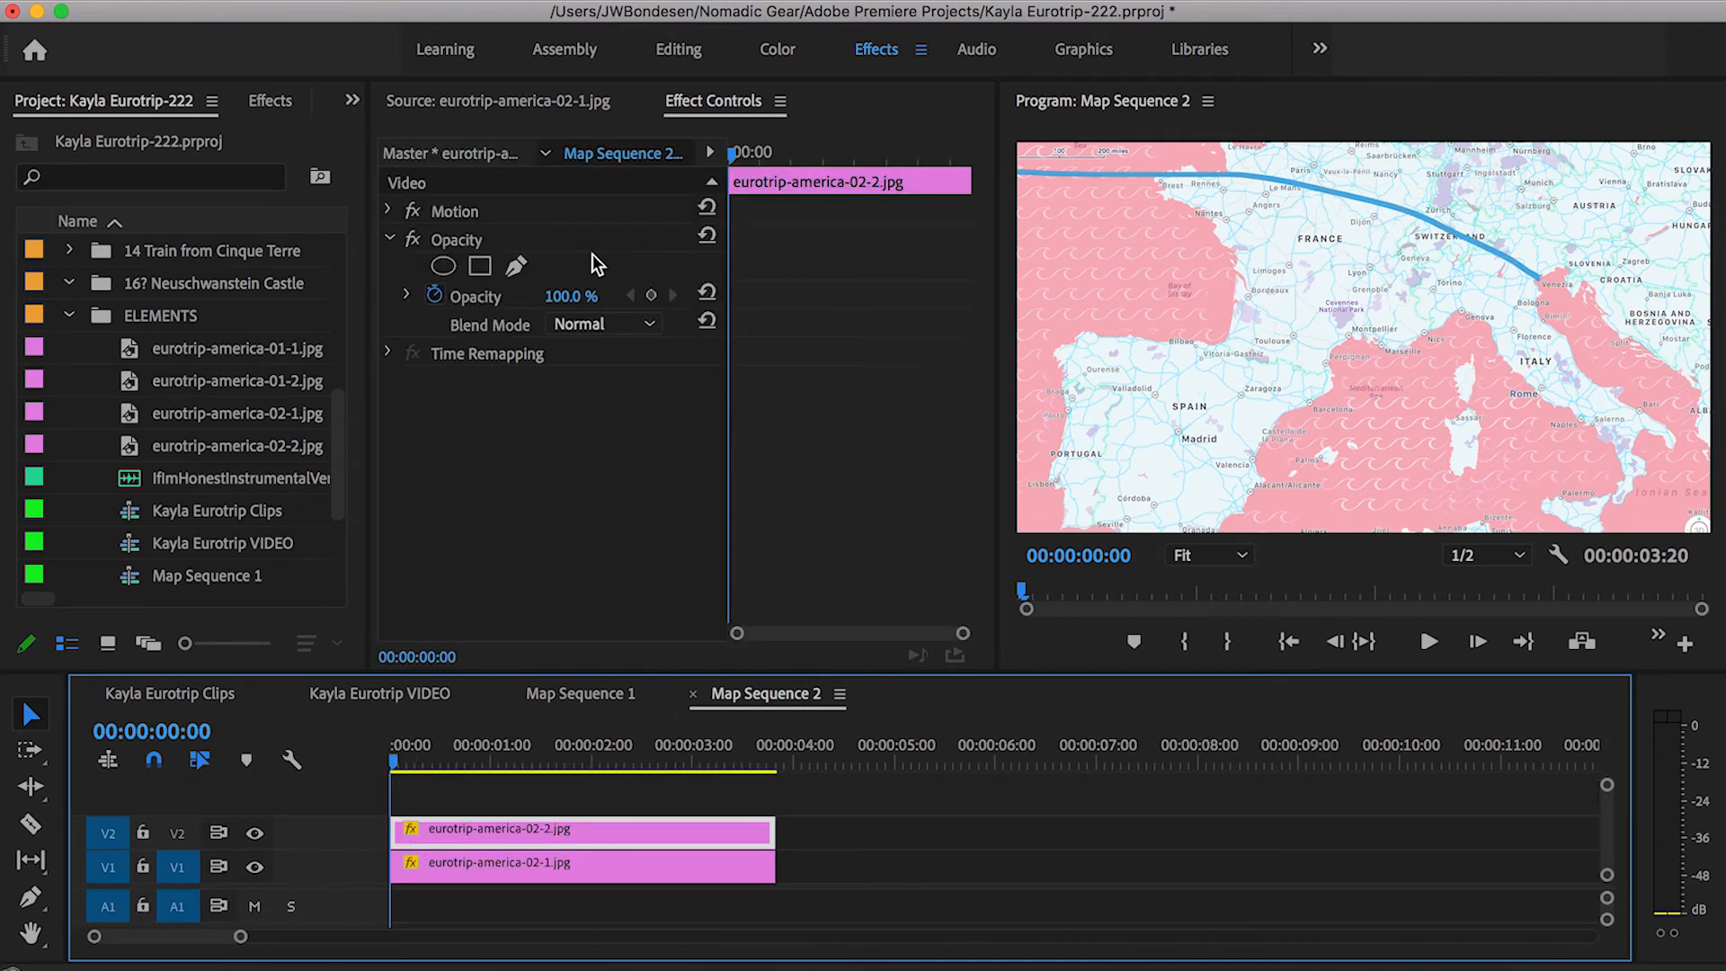
left_click(456, 240)
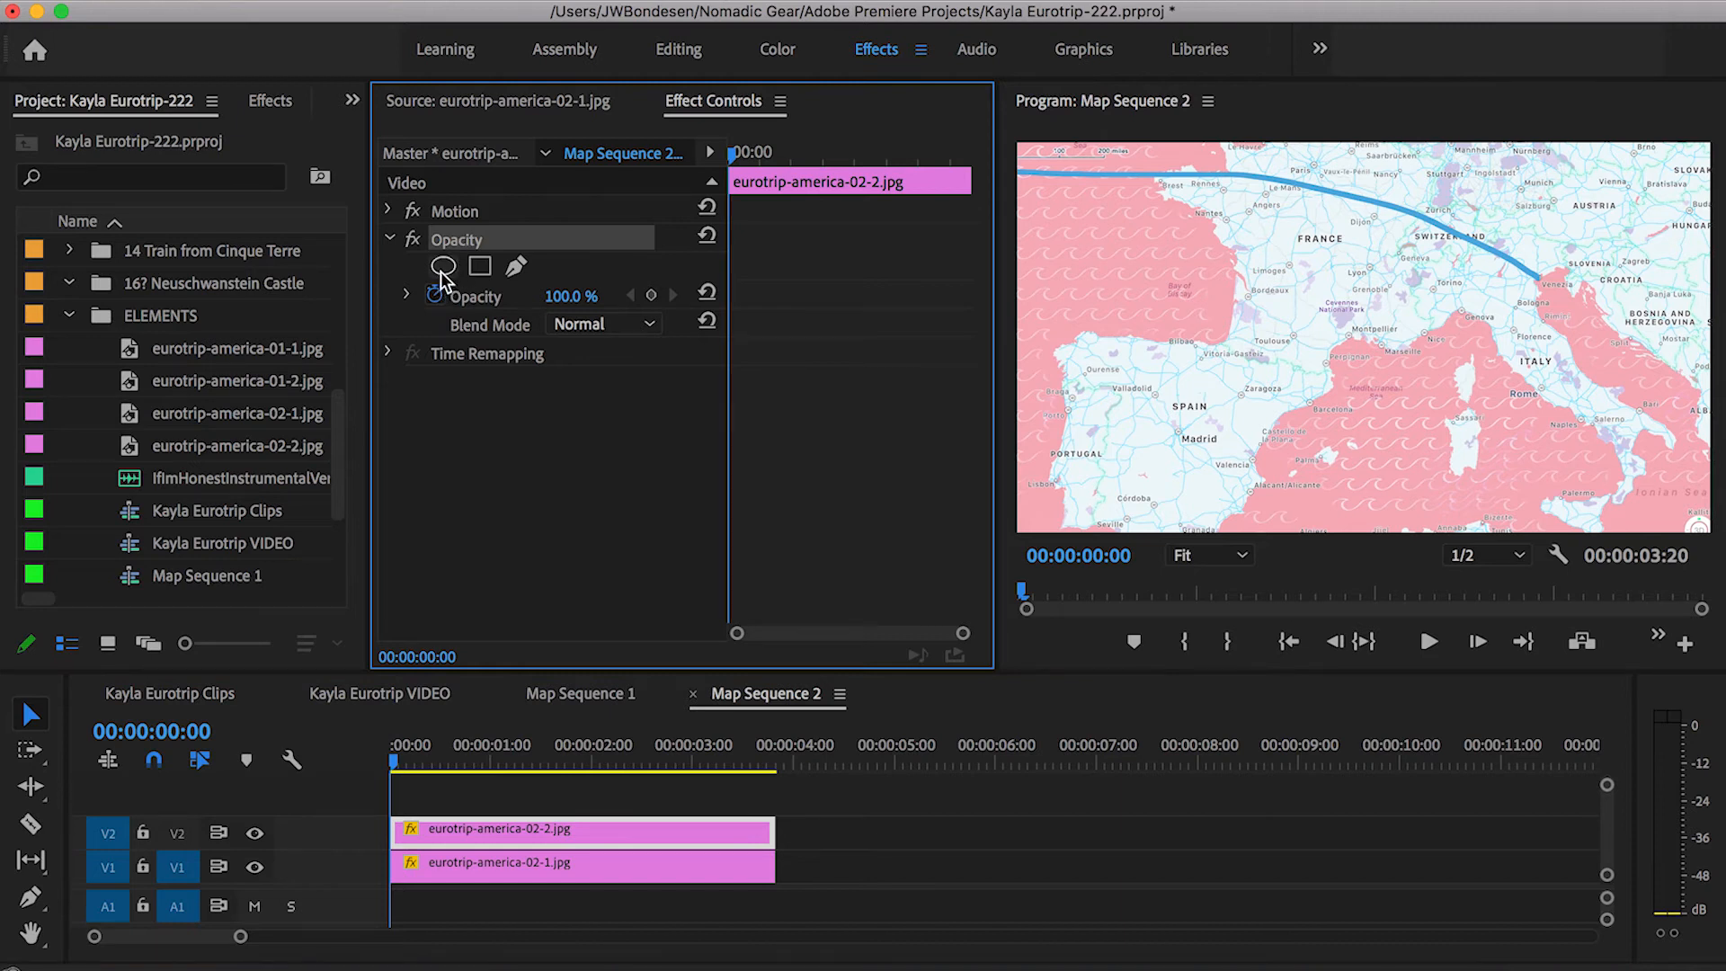
left_click(443, 267)
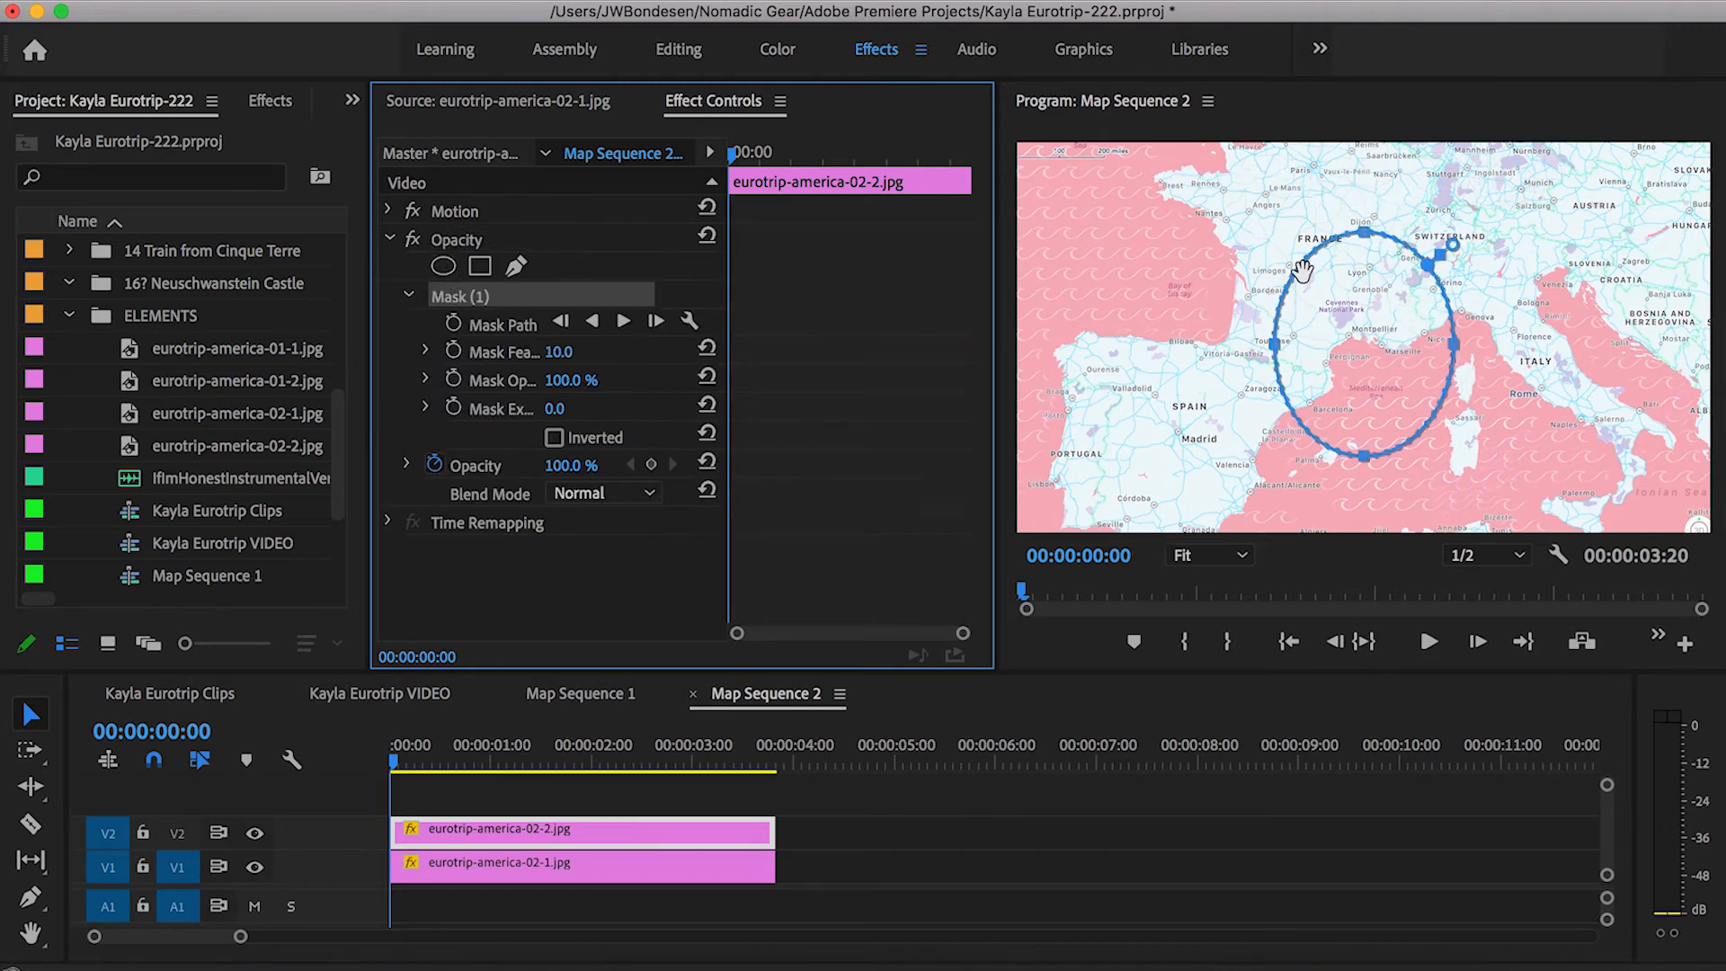
Stretch the mask past the left and upper frame borders and pull its right edge over France, cutting off the route line south of Paris.
left_click_drag(1271, 348, 894, 328)
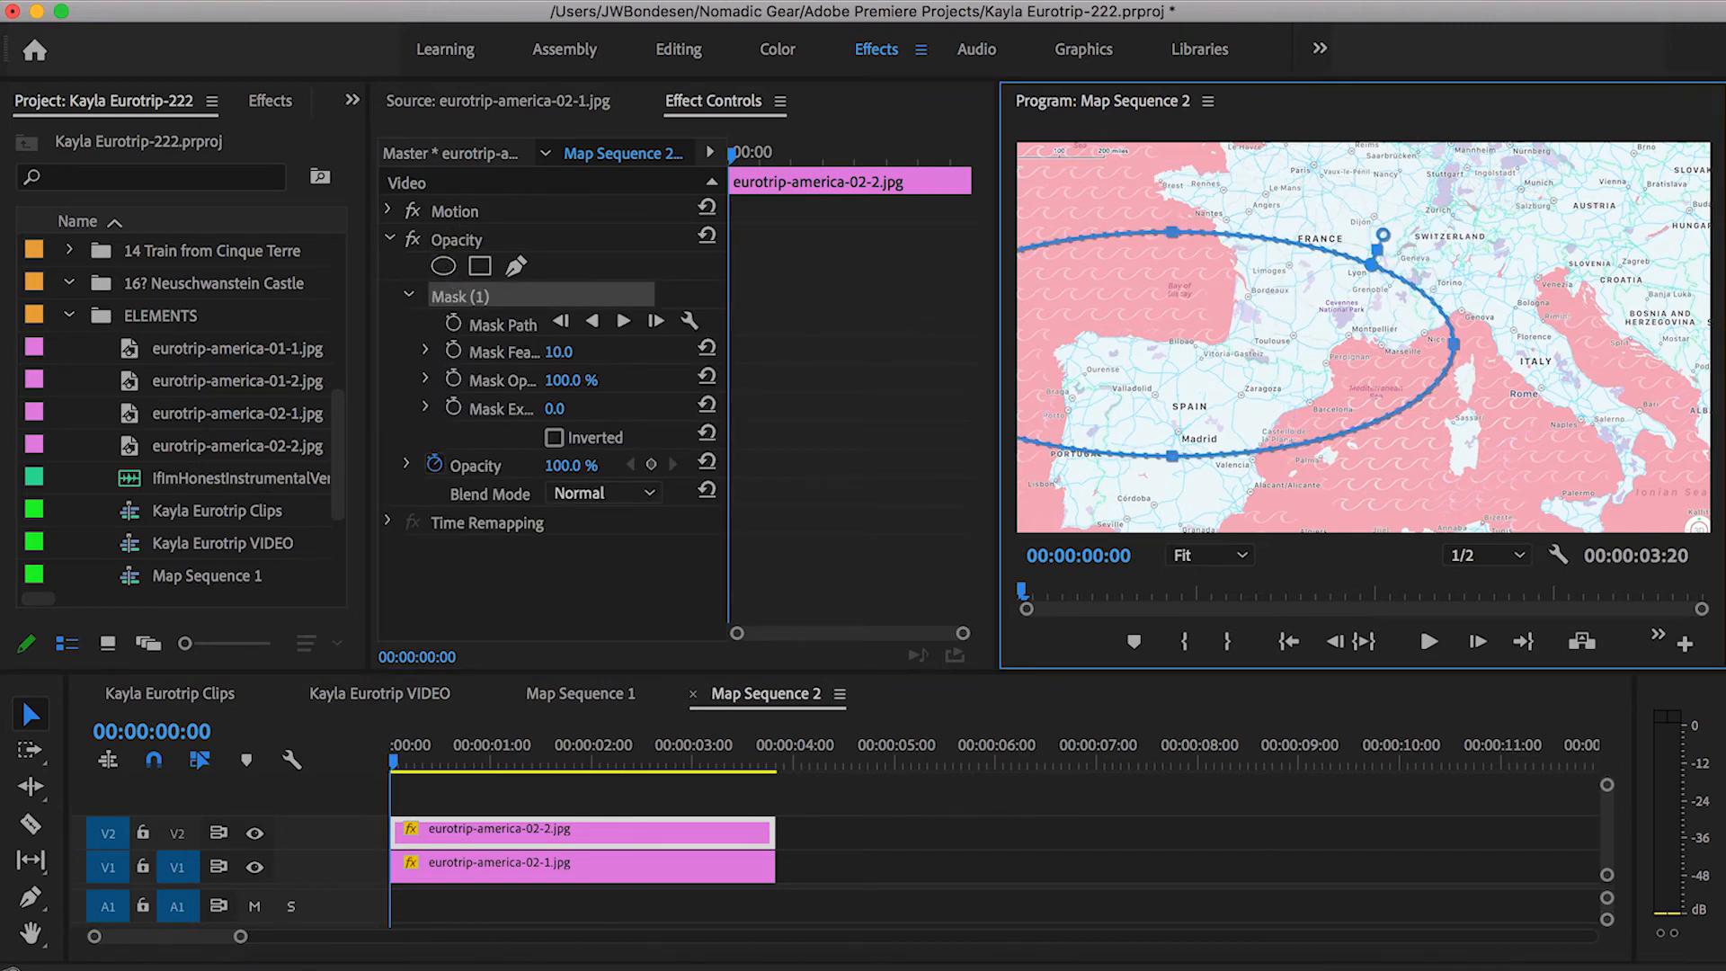
left_click_drag(1172, 236, 1157, 116)
left_click_drag(1453, 290, 1319, 233)
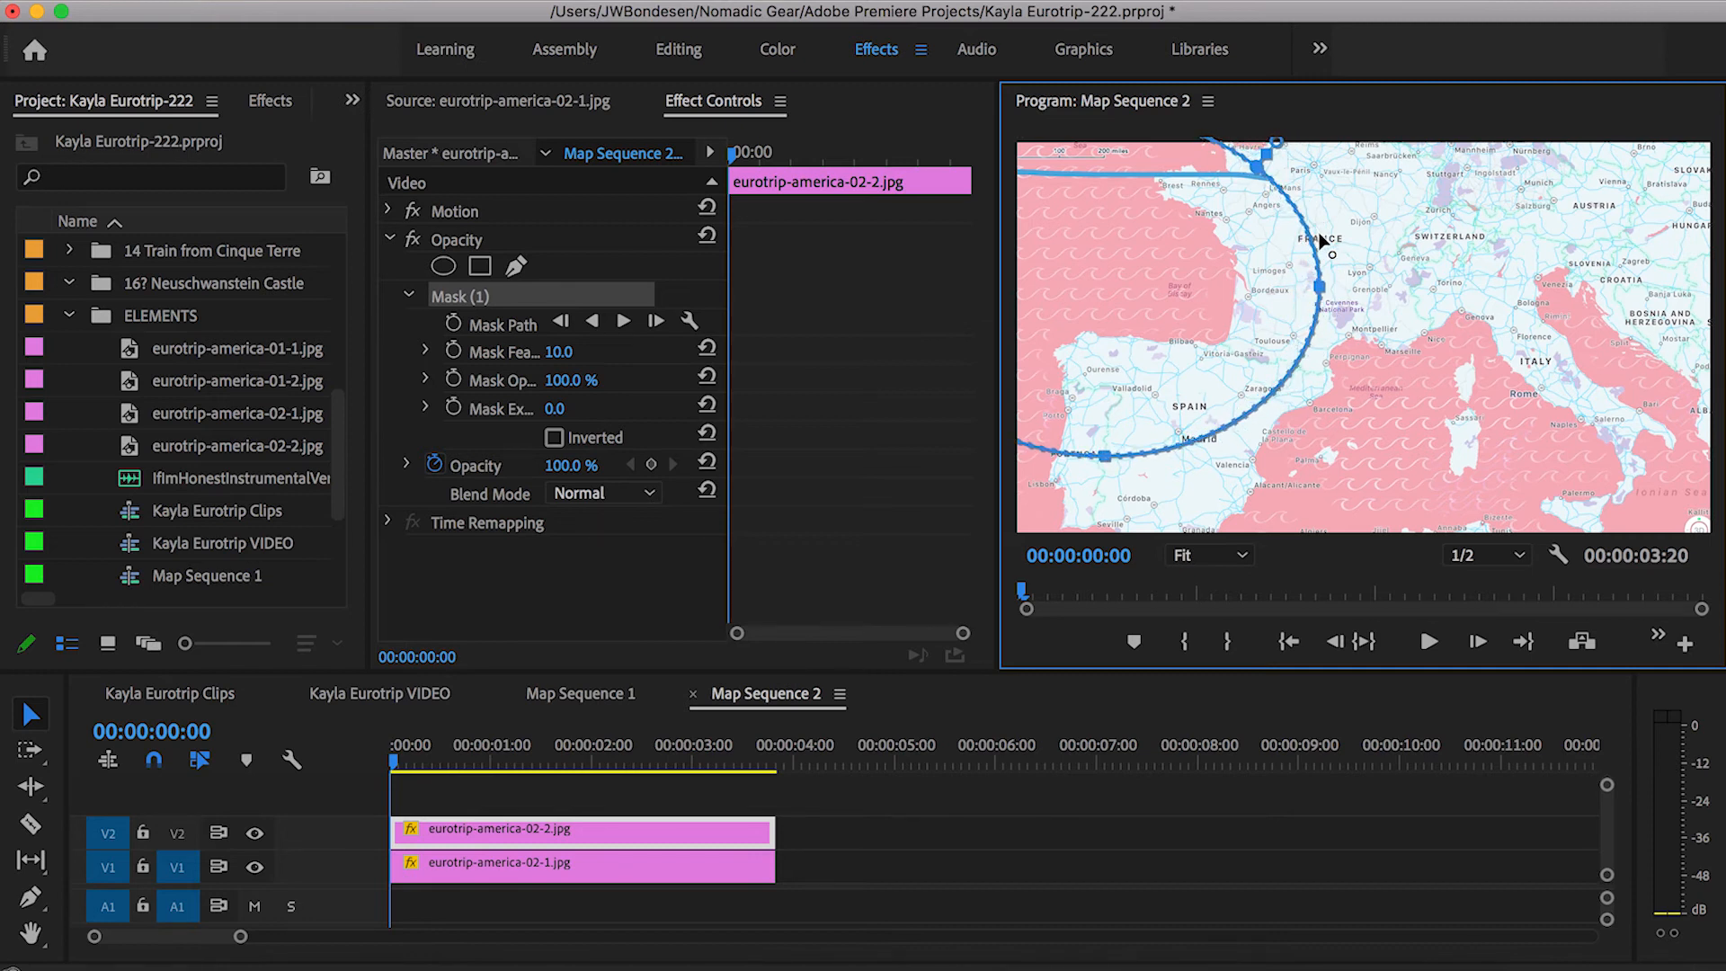
left_click(1283, 193)
left_click_drag(1286, 194, 1298, 152)
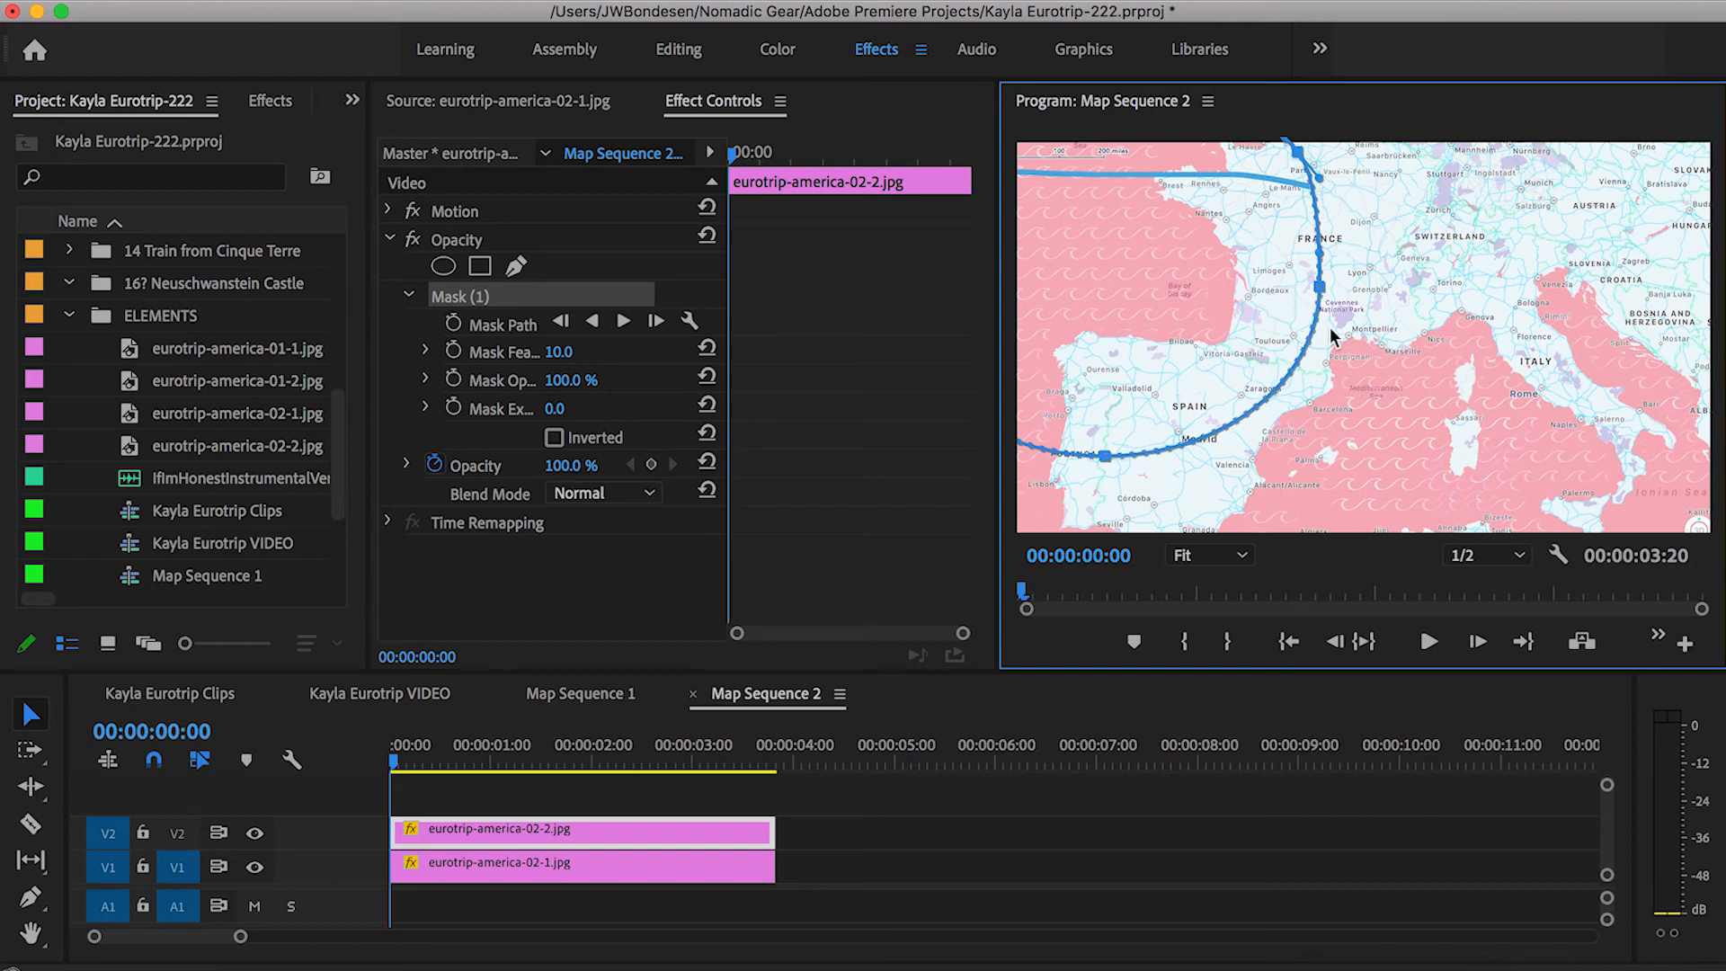
Shift the mask's right edge westward with extra points through central France and northern Spain, and deselect the clip.
left_click_drag(1309, 366, 1264, 364)
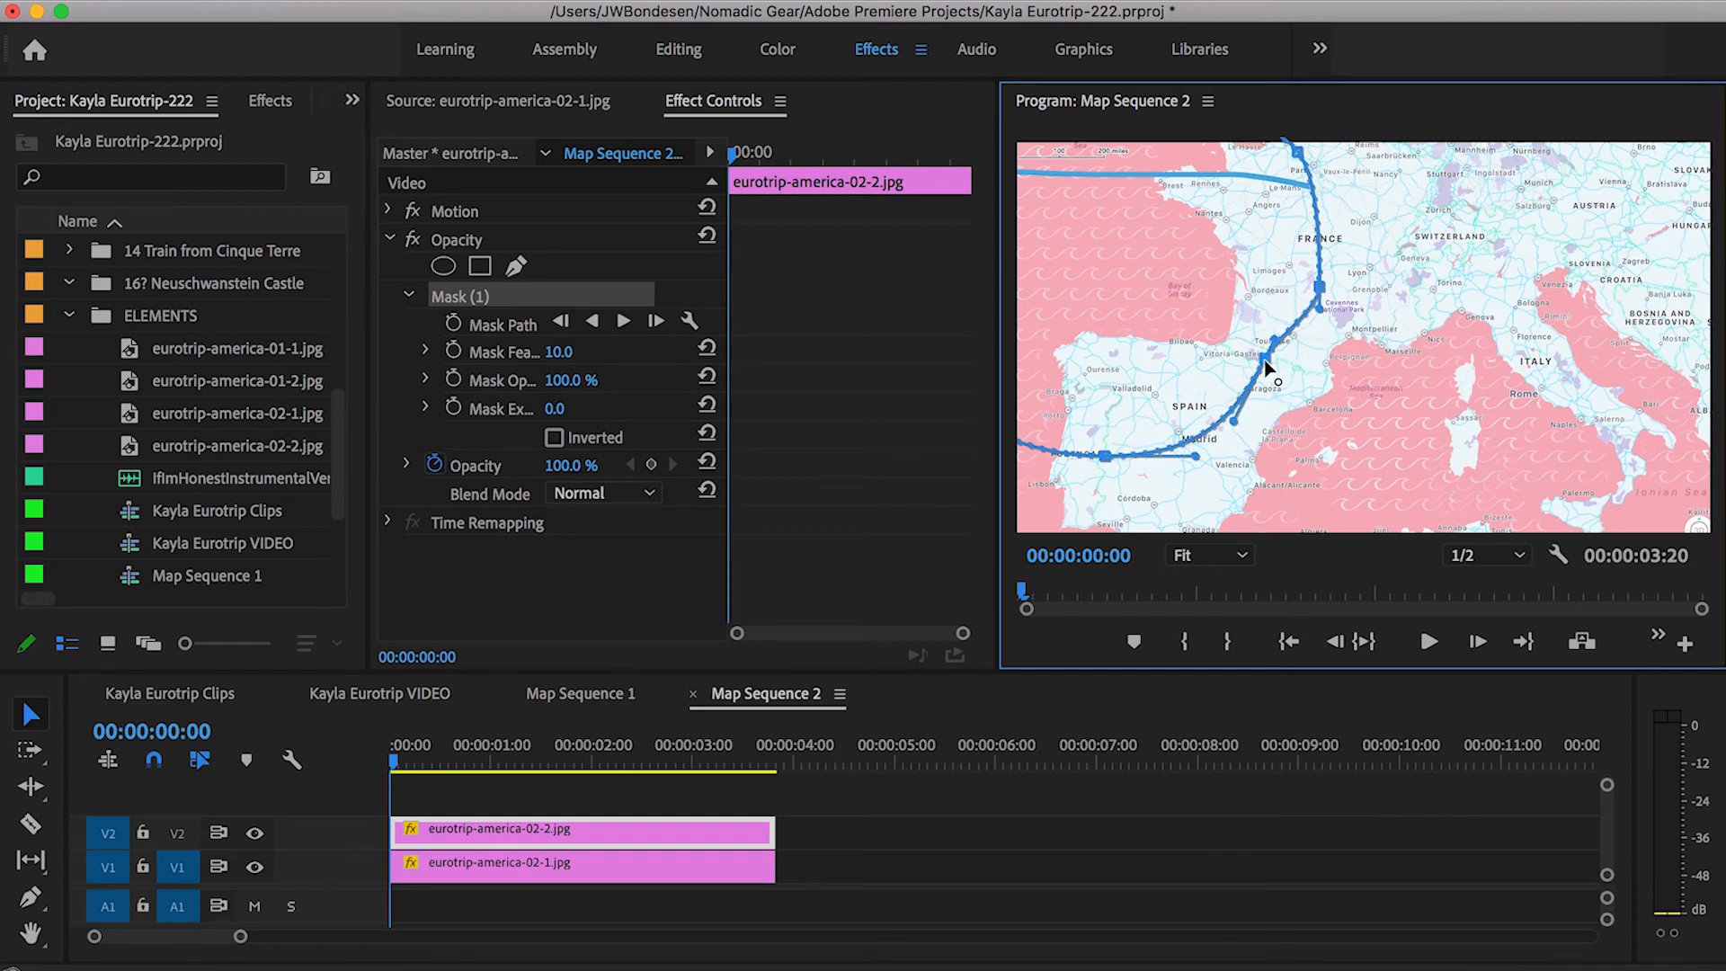
left_click_drag(1320, 270, 1286, 265)
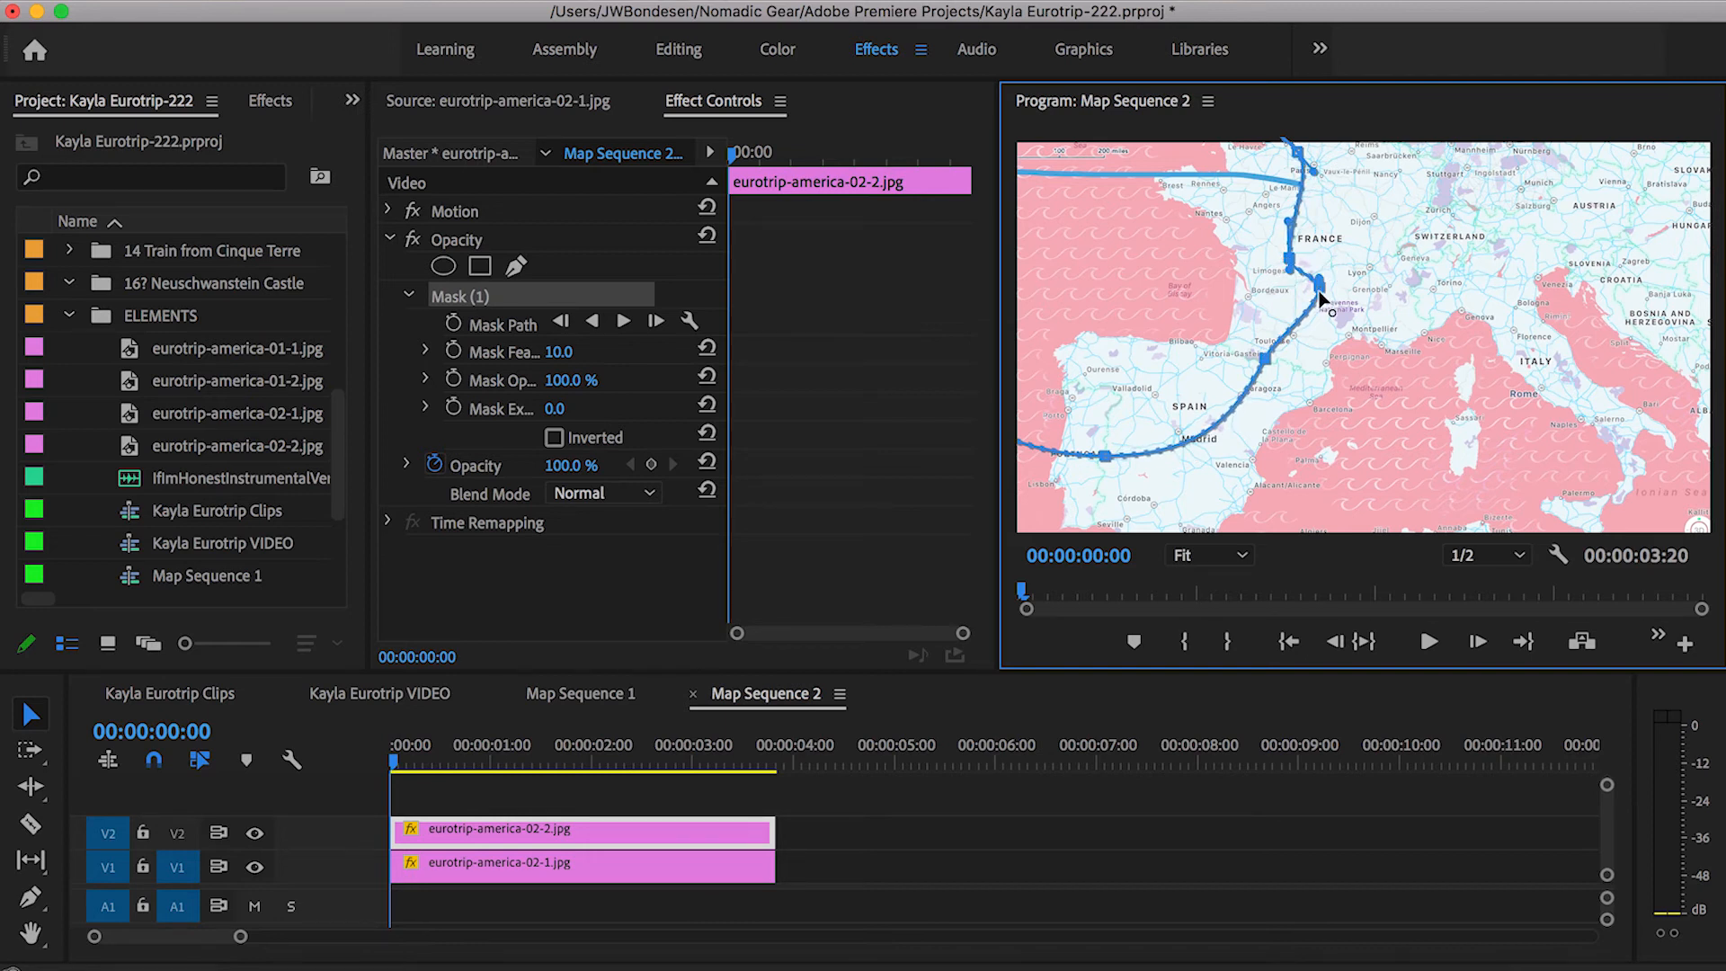
left_click_drag(1323, 297, 1278, 304)
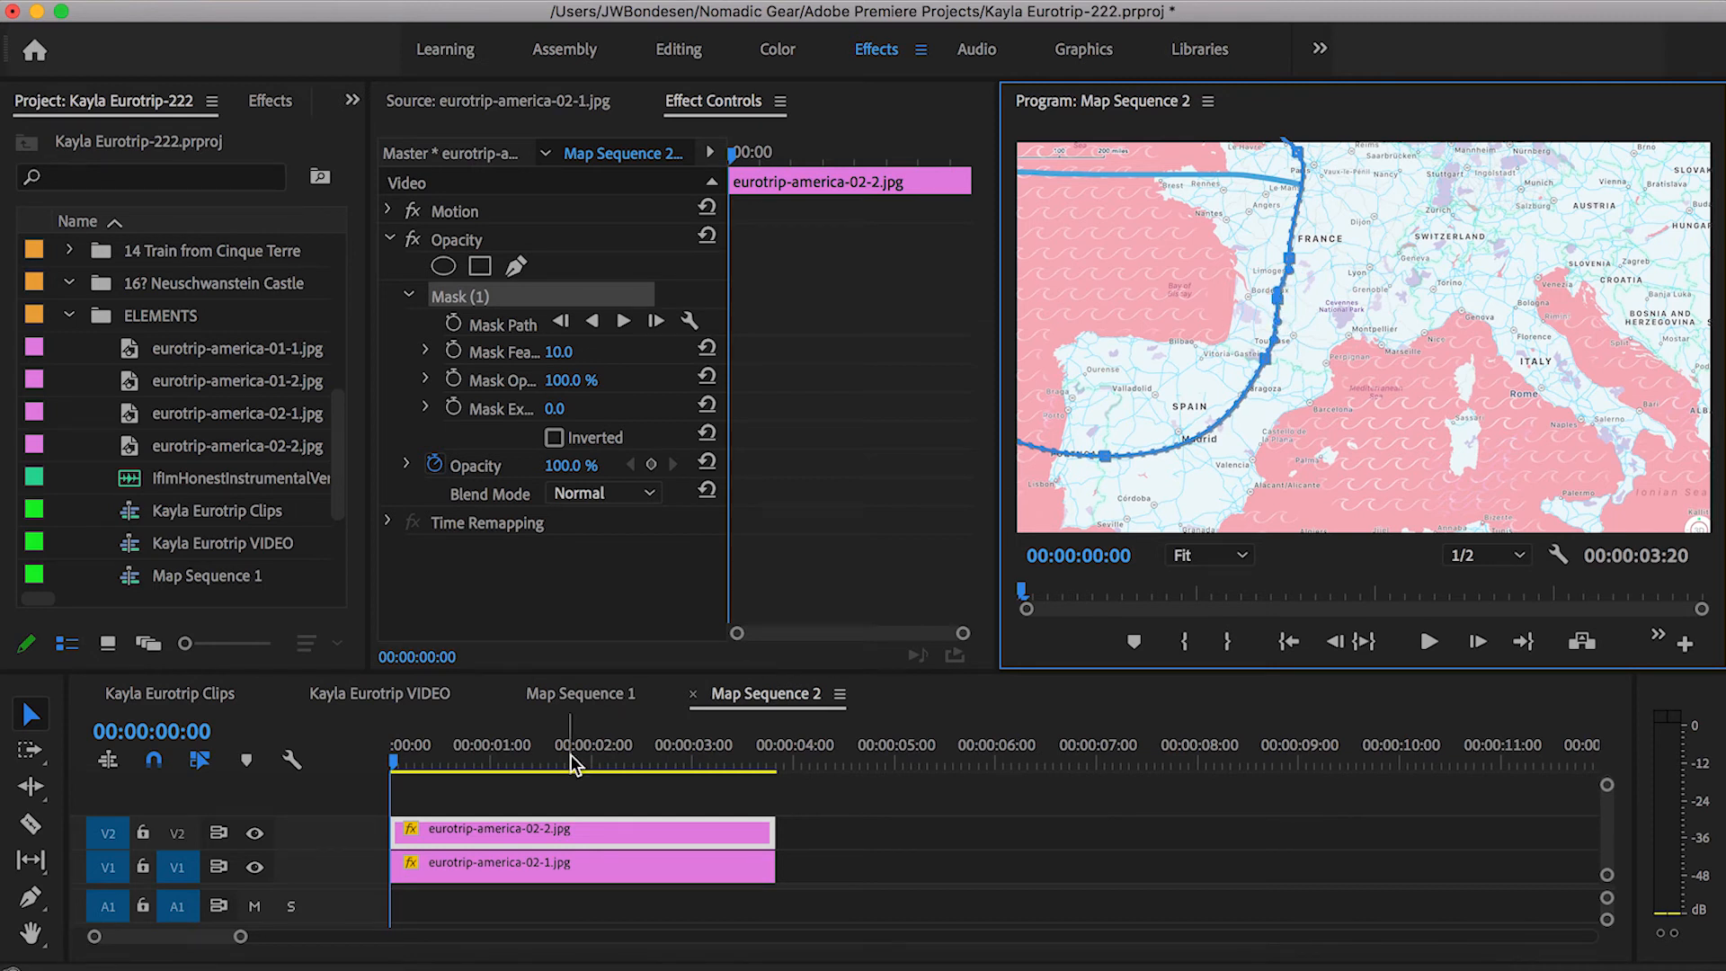
left_click(447, 787)
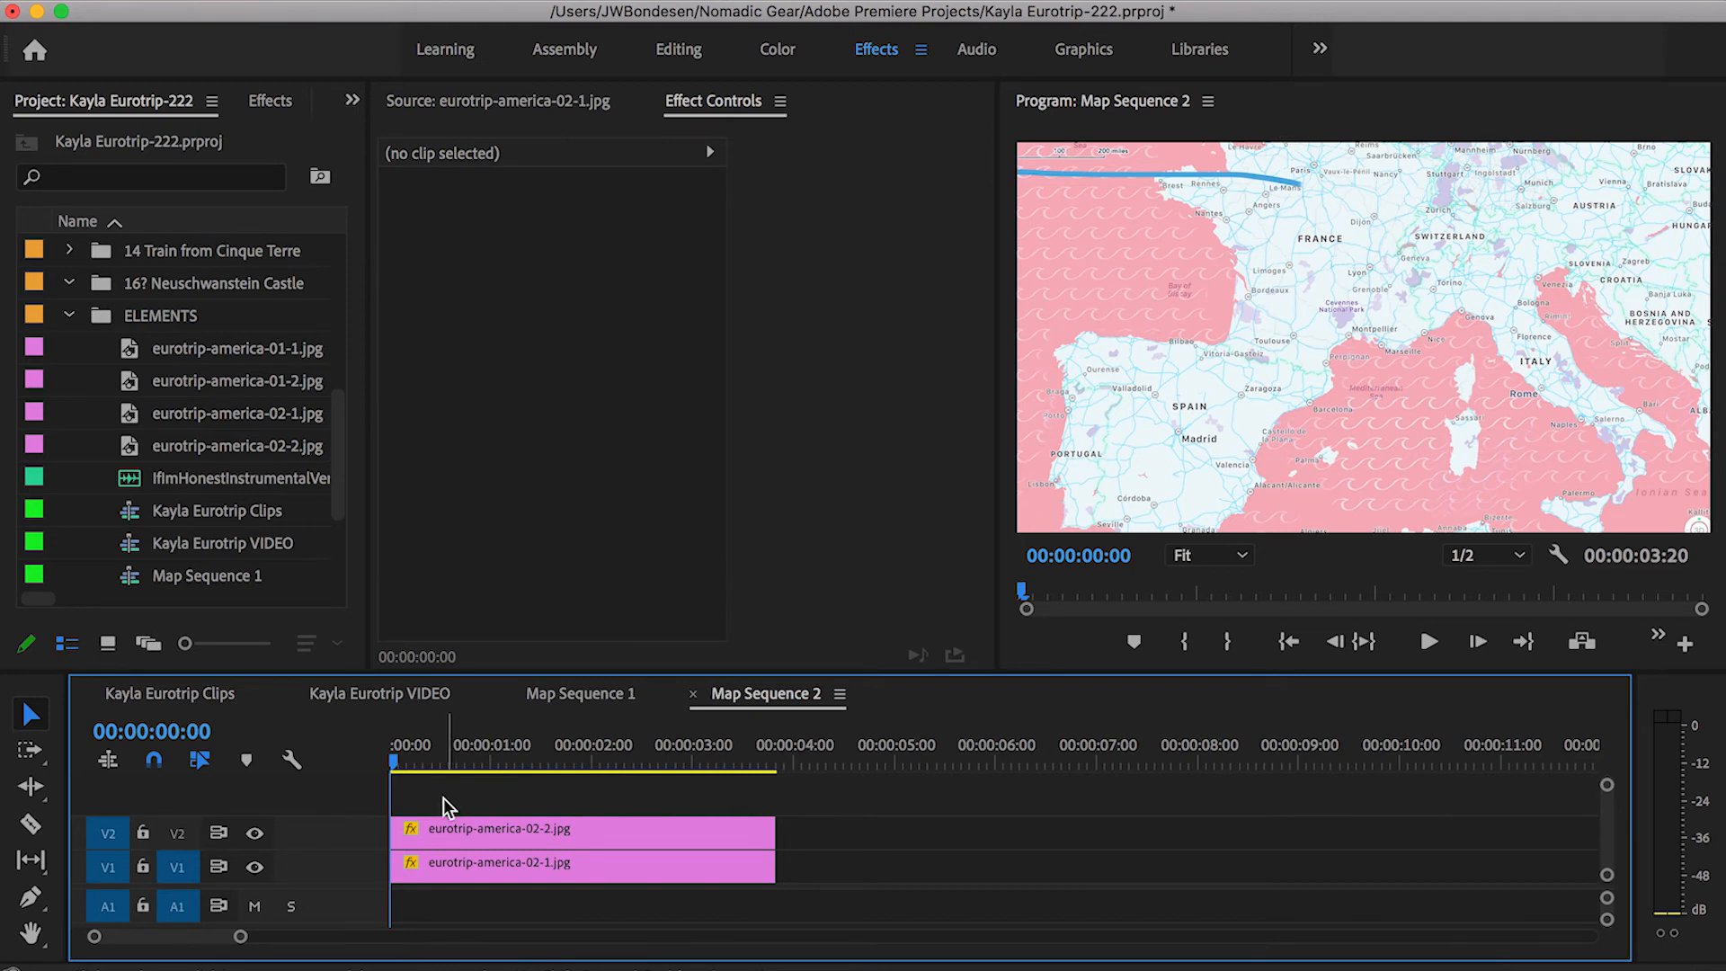
Set the mask feather of eurotrip-america-02-2.jpg to 0 and start Mask Path keyframing at 00:00:00:00.
left_click(432, 832)
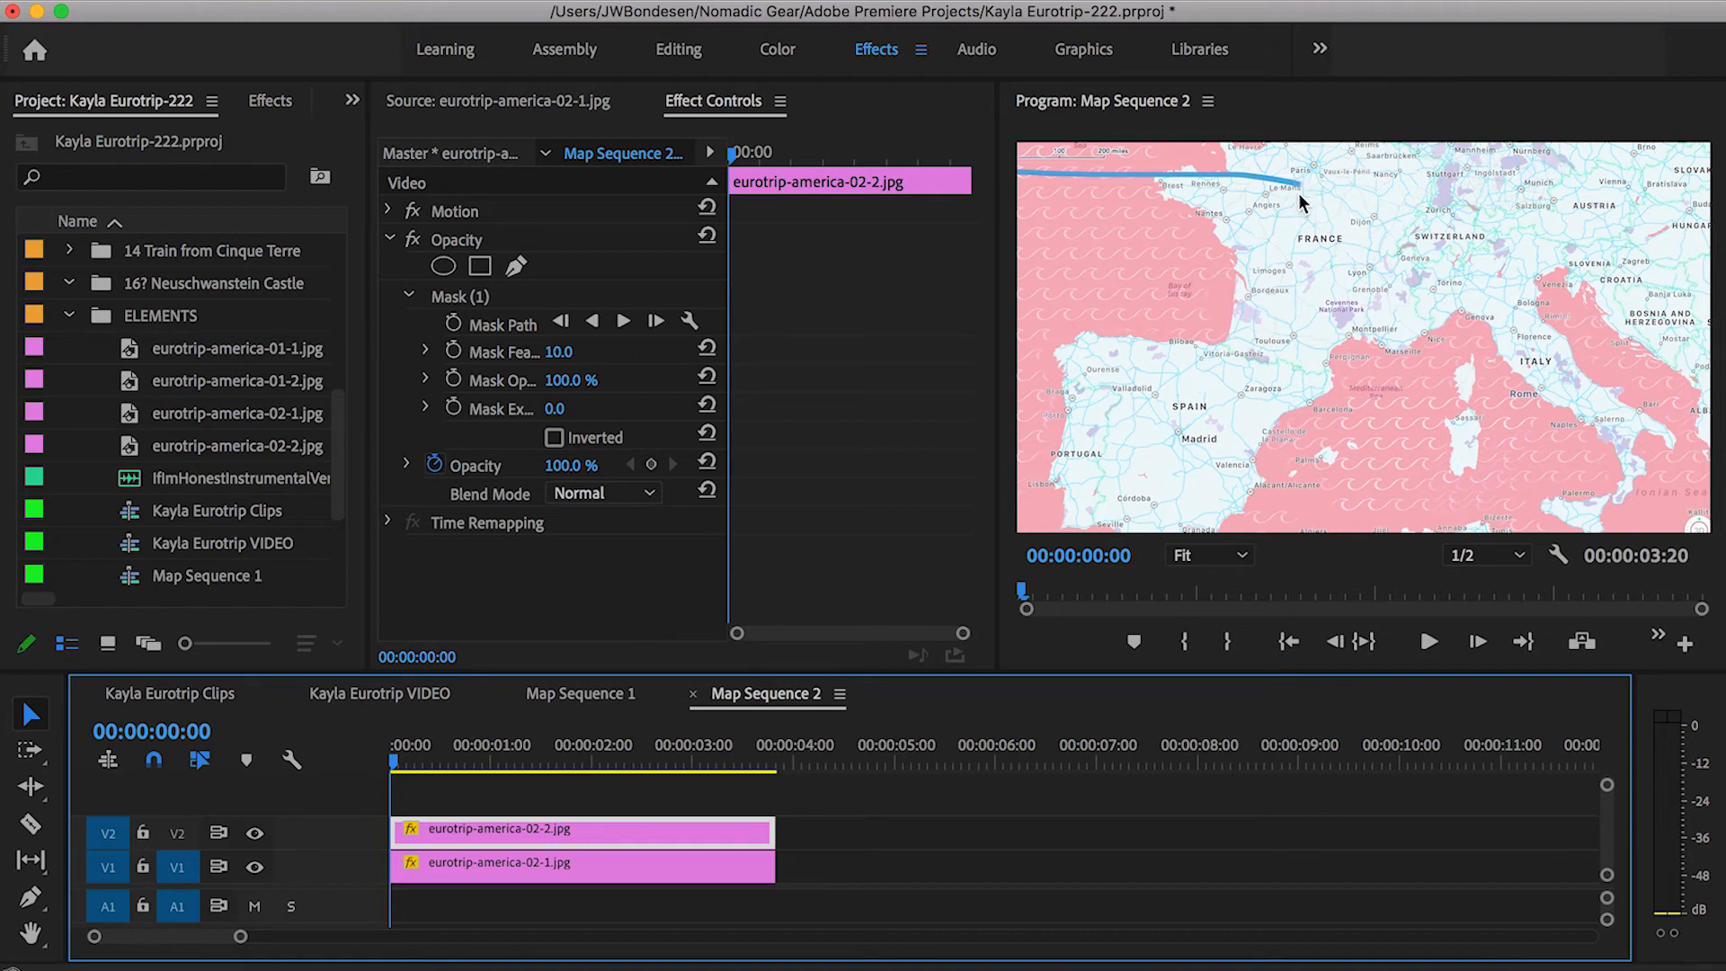
left_click(565, 354)
type("0")
key("Return")
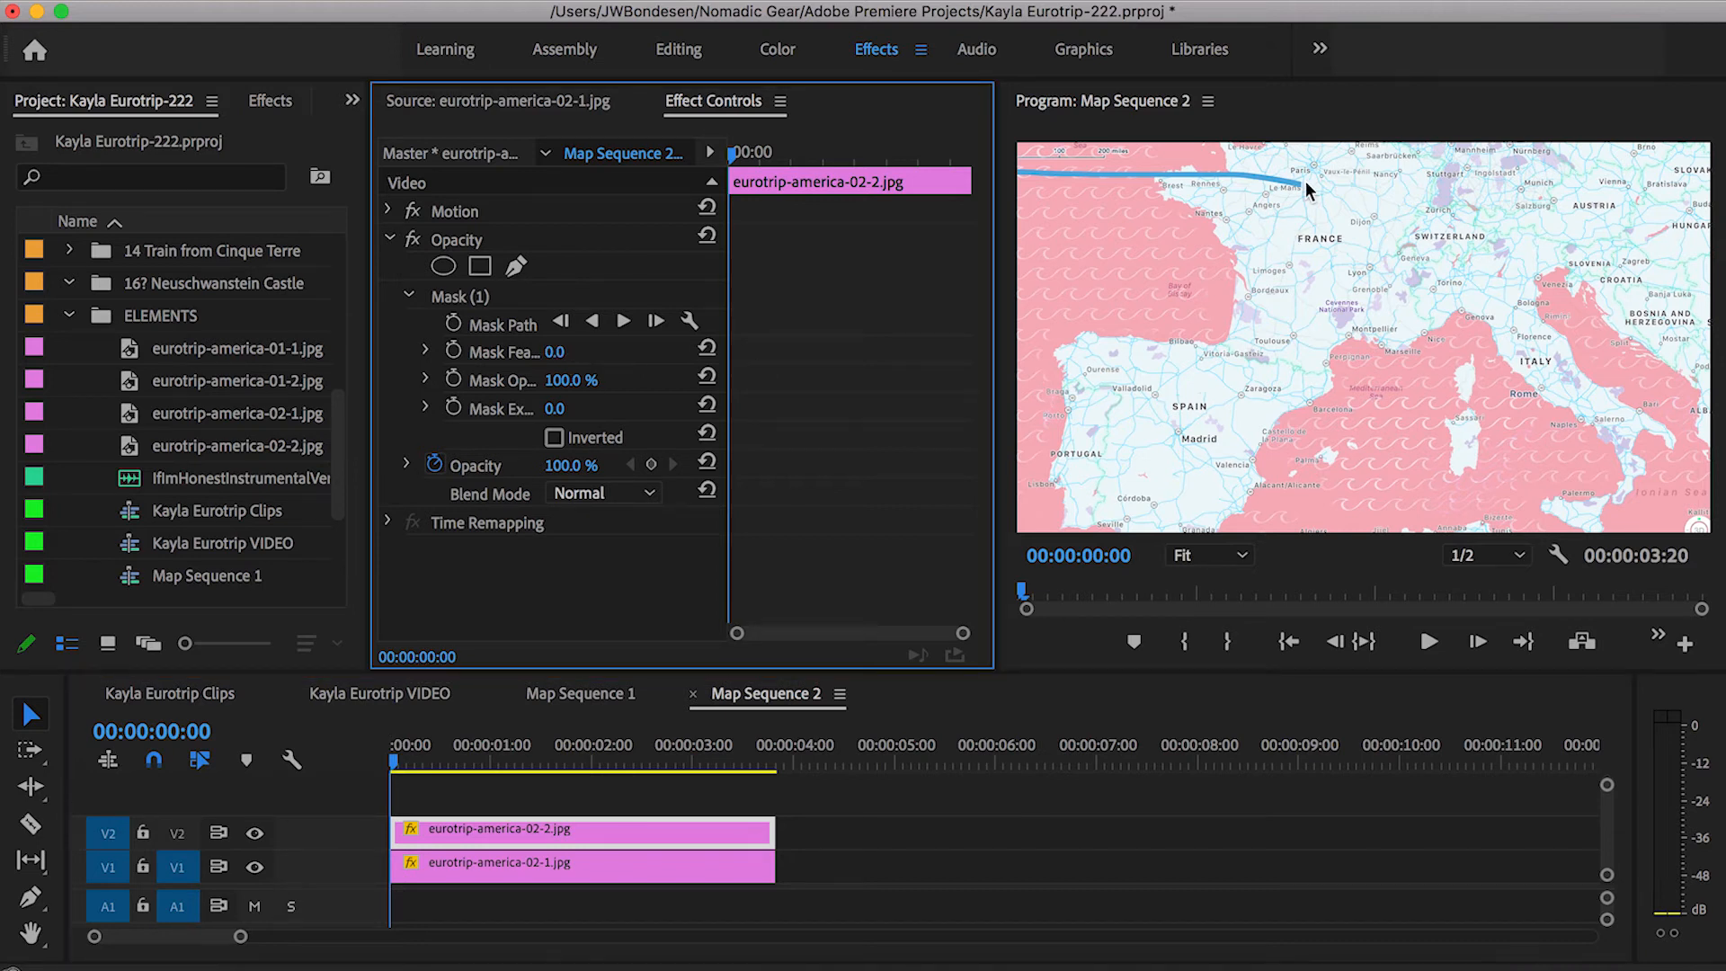
left_click(542, 833)
left_click(454, 324)
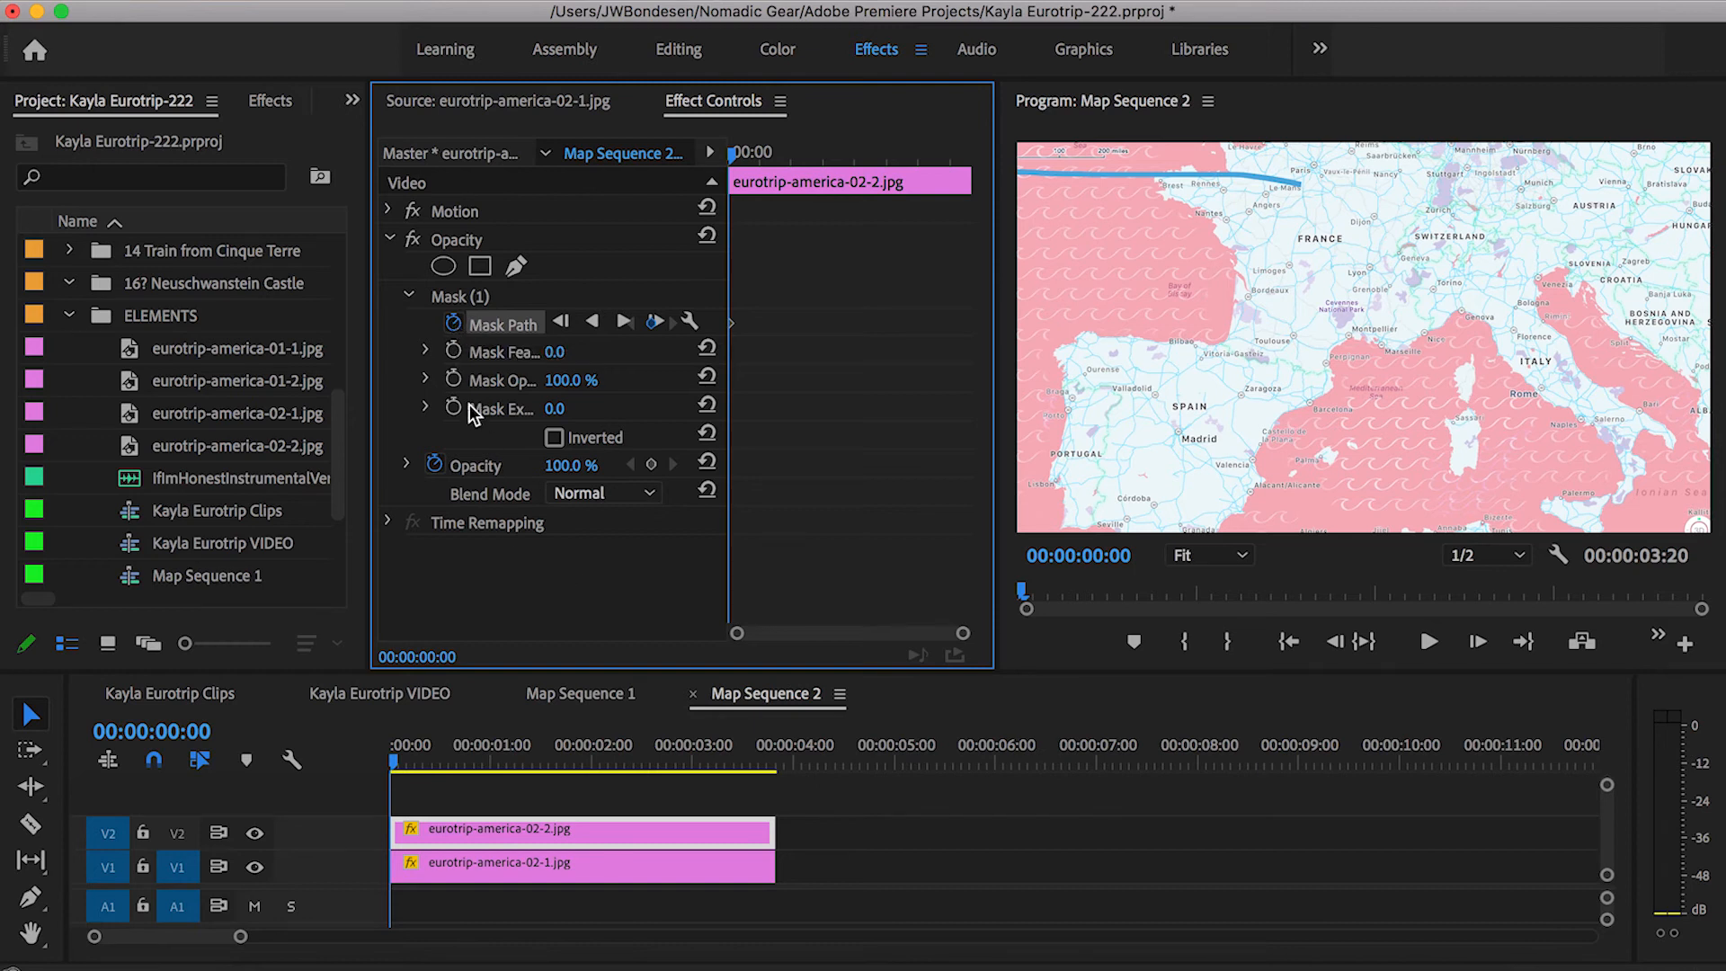
Play Map Sequence 2 from about 00:00:01:23 to judge where the route line should finish drawing.
left_click_drag(559, 759, 661, 769)
key("space")
key("space")
left_click(590, 760)
key("space")
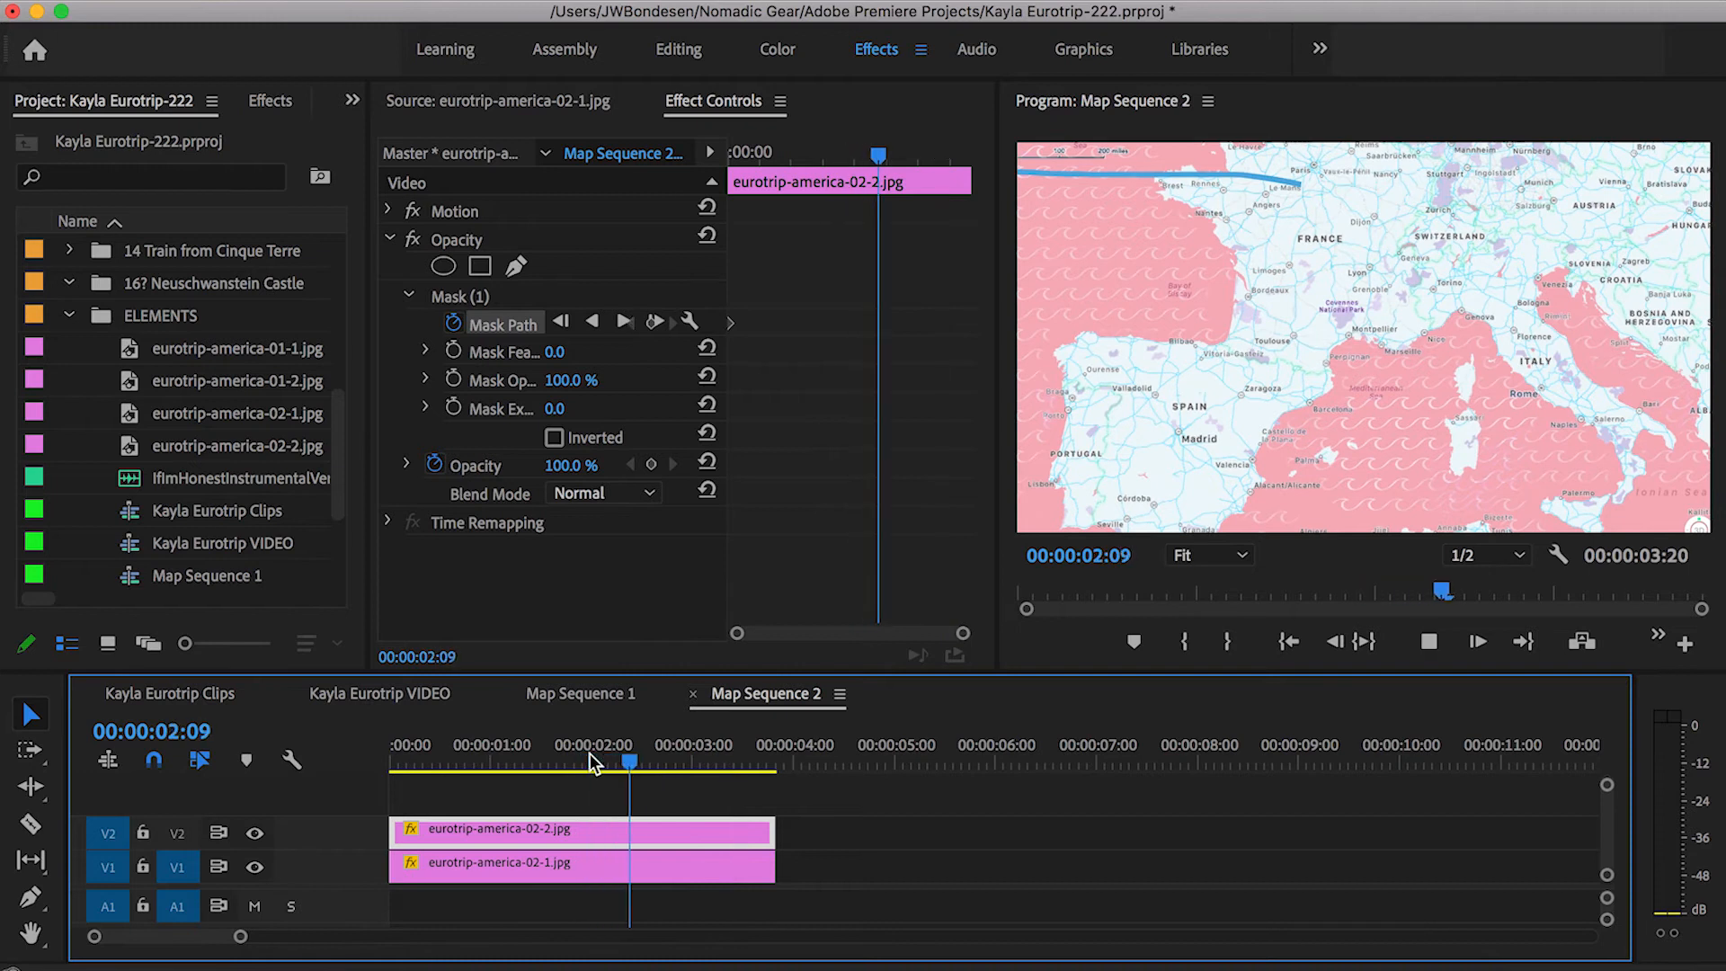
left_click(590, 755)
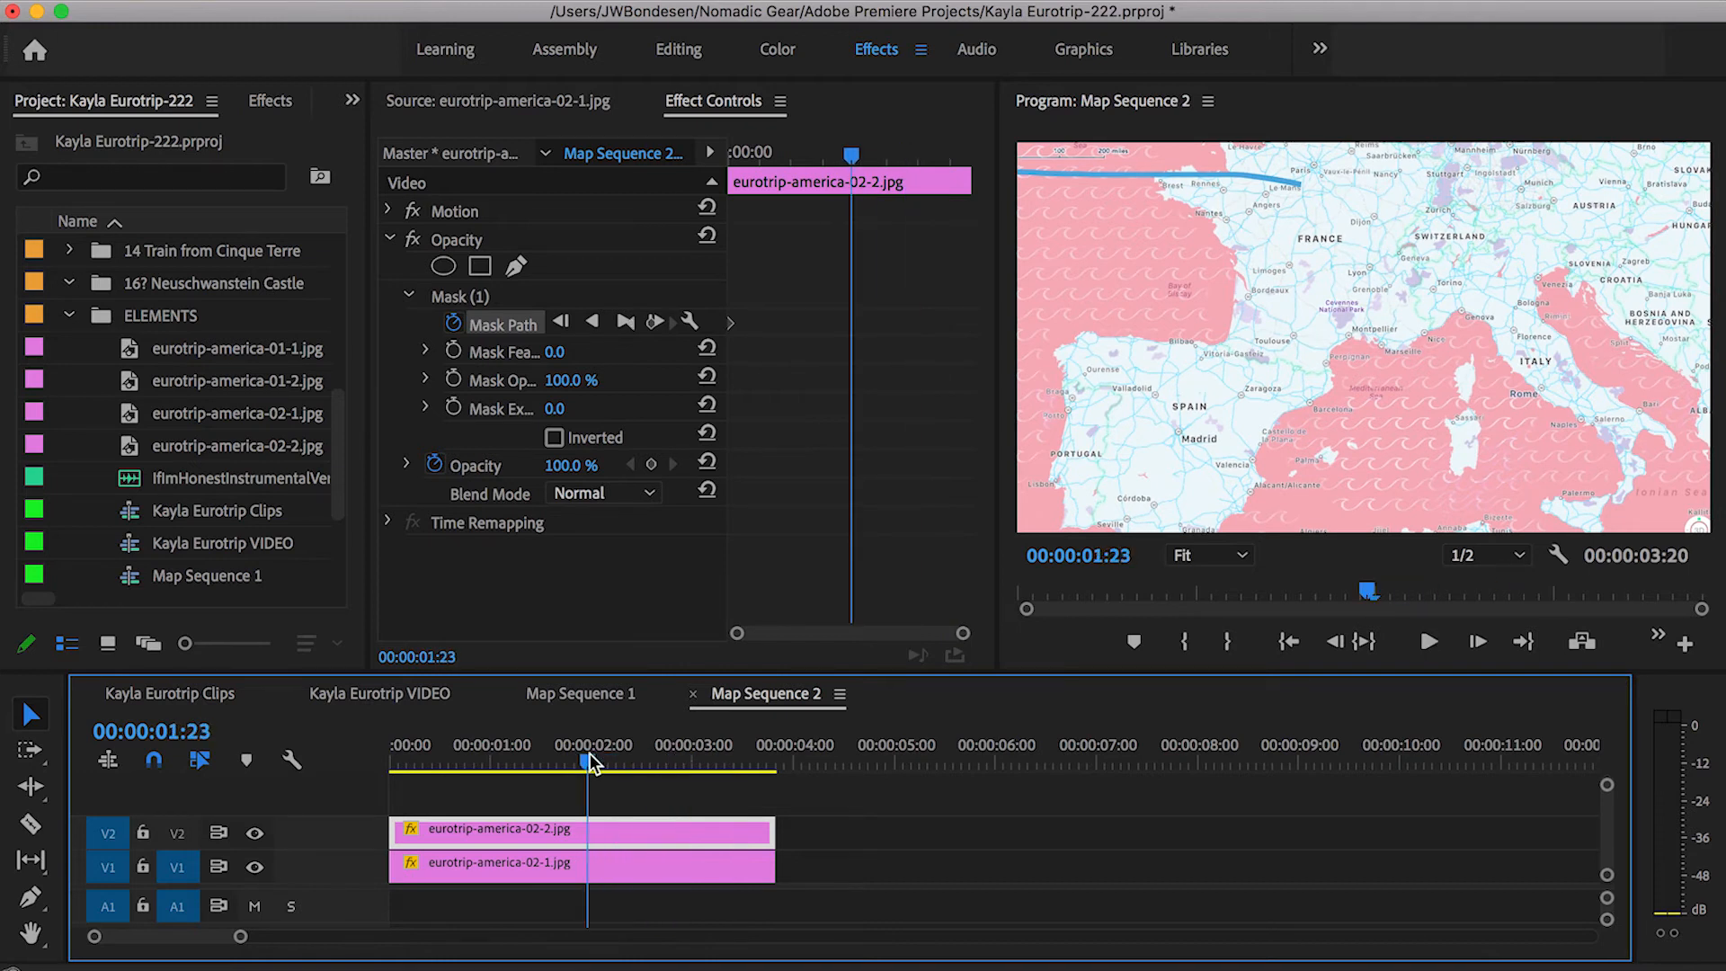
key("space")
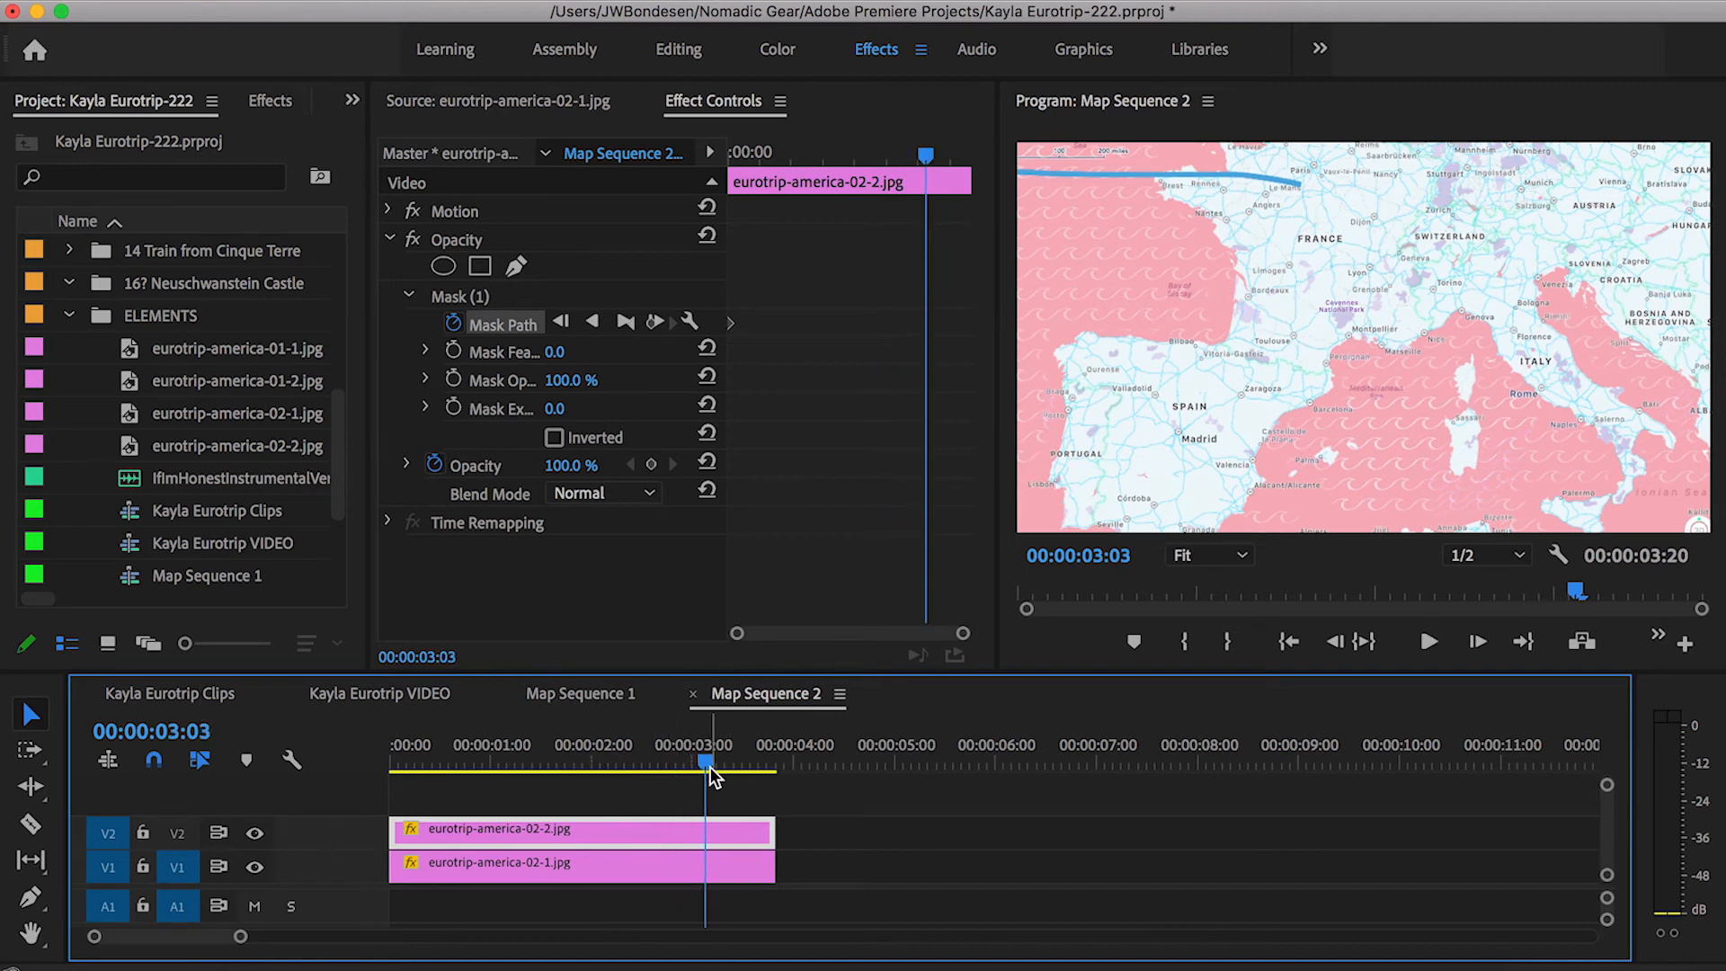
Add a Mask Path keyframe to the eurotrip-america-02-2.jpg clip at 00:00:03:01.
left_click_drag(711, 765, 705, 764)
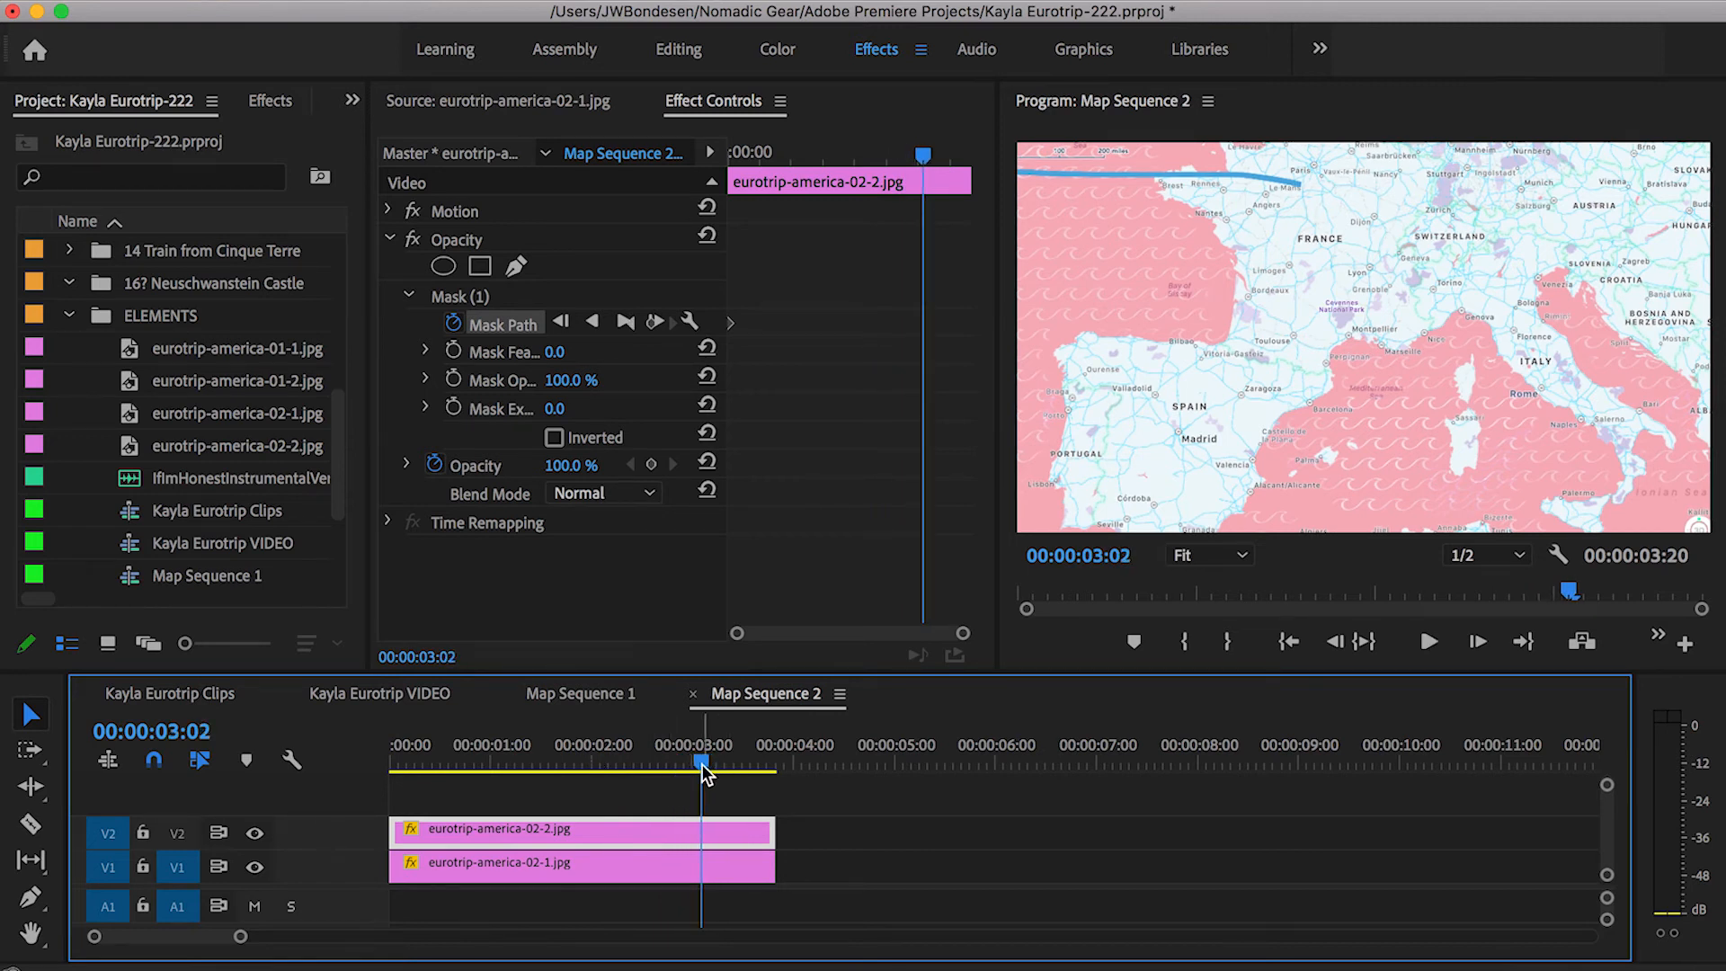
left_click(698, 762)
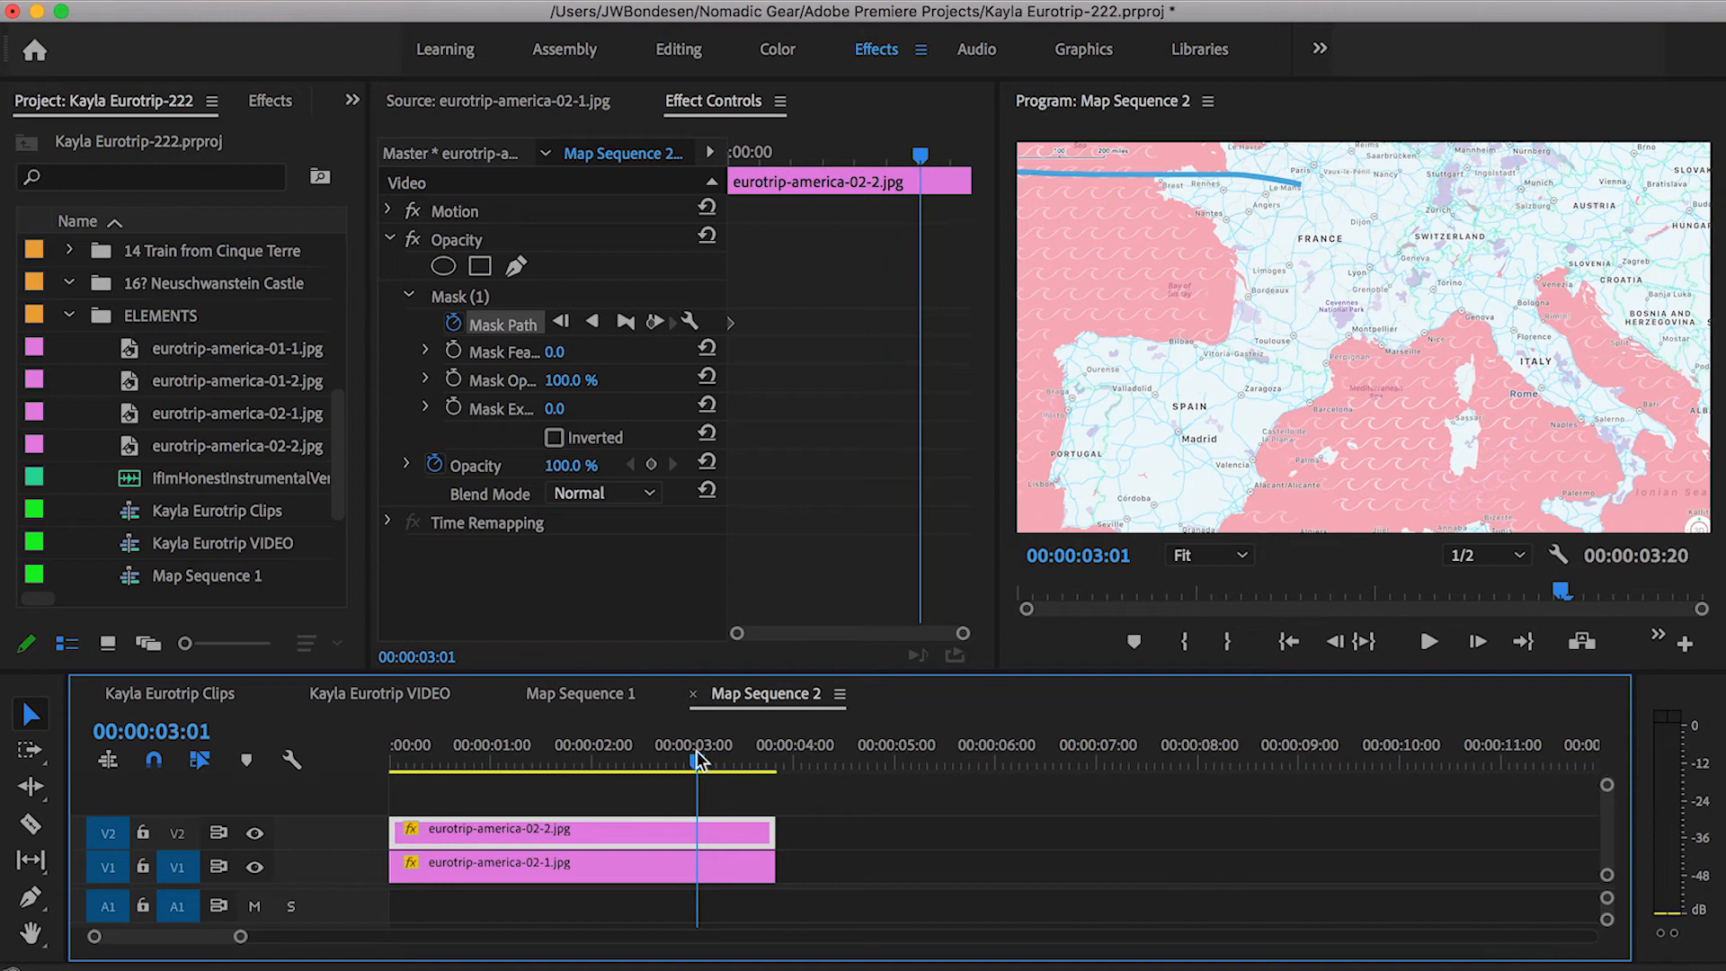
left_click(486, 358)
left_click(489, 307)
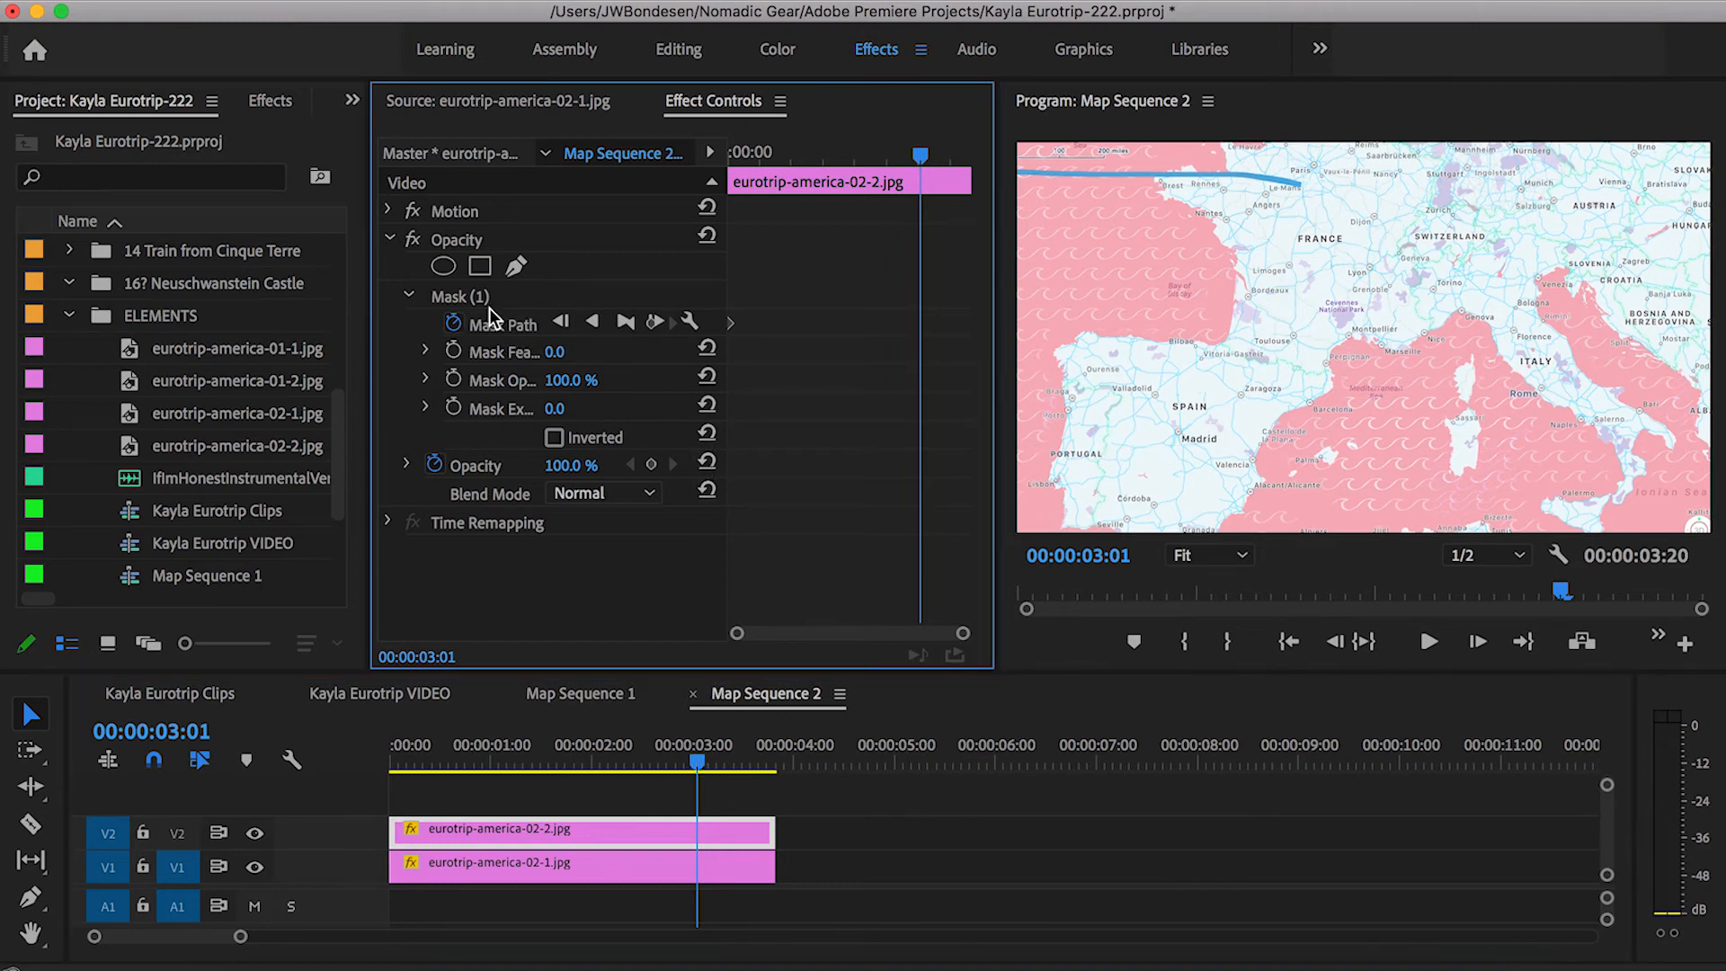
left_click(489, 326)
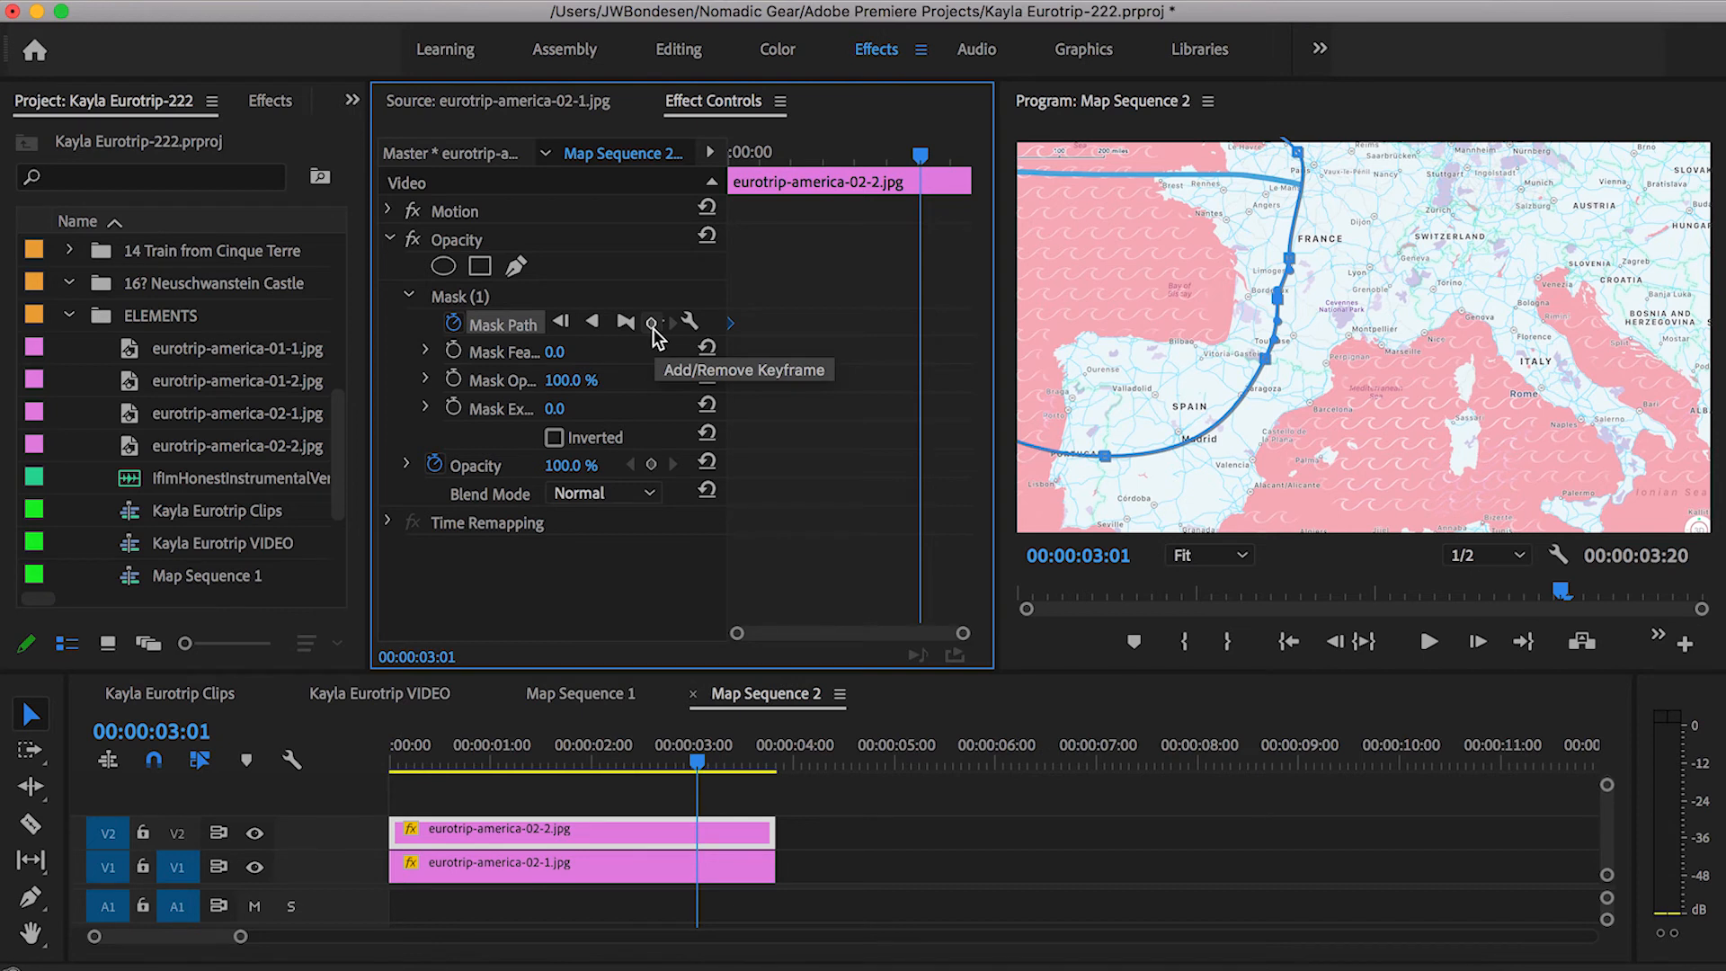
left_click(652, 323)
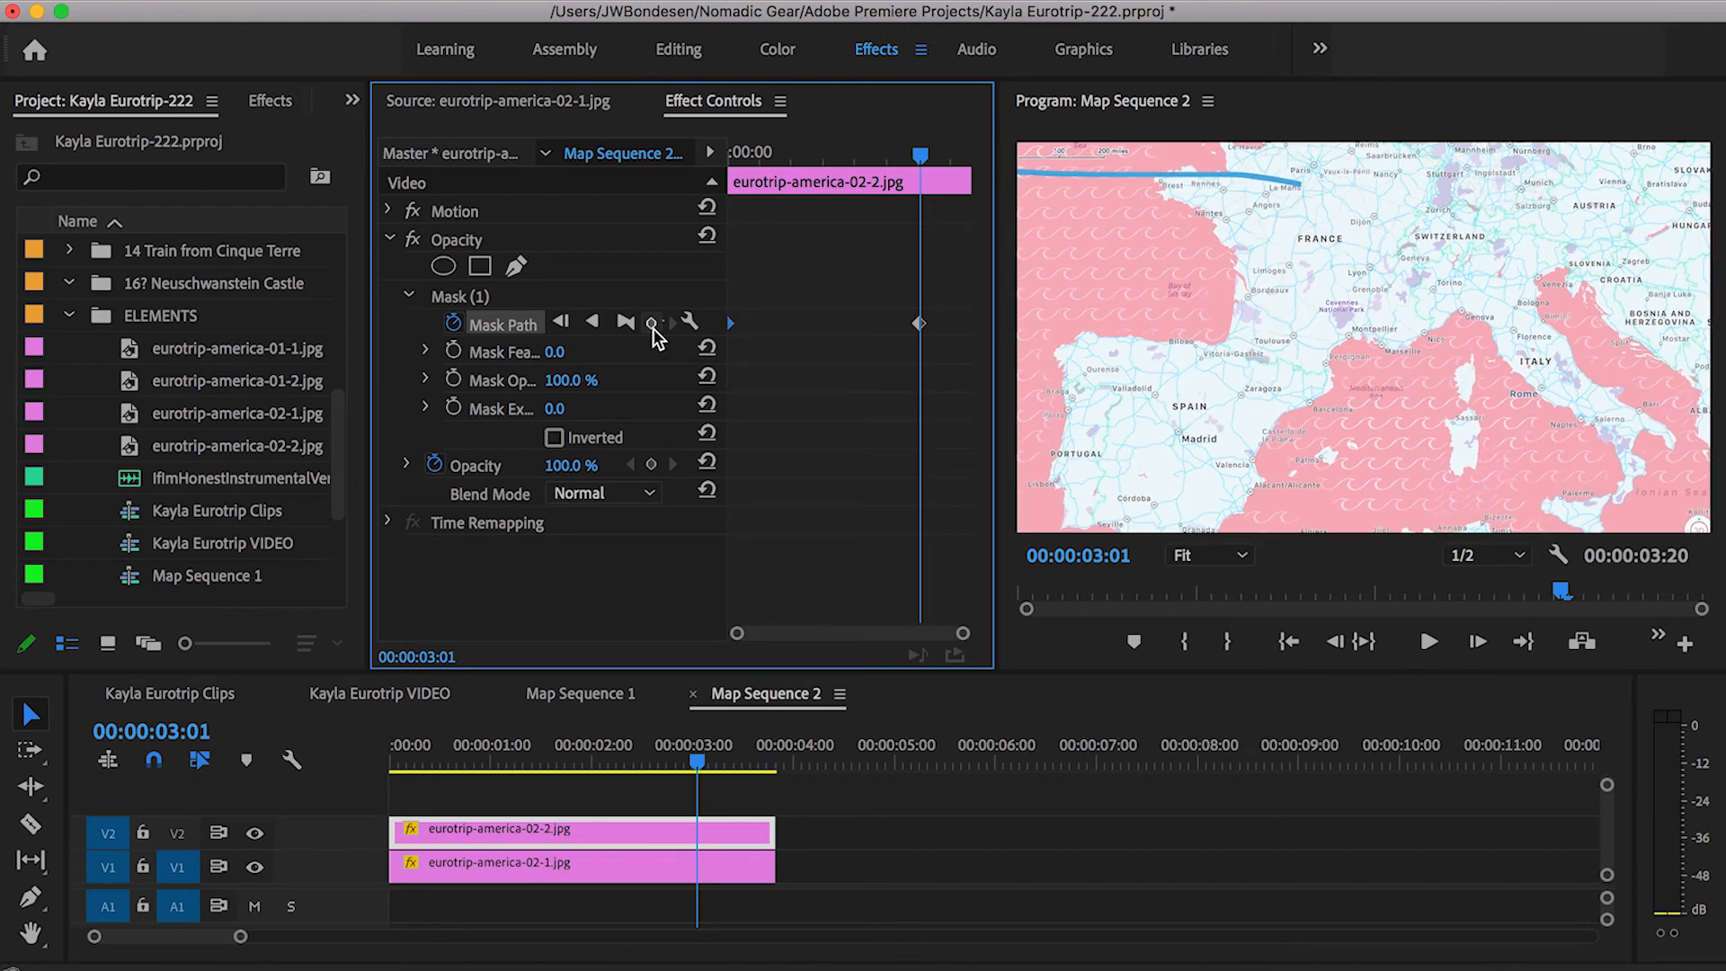
Reshape the mask at 00:00:03:01, moving its points east past northern Italy so the entire route line is revealed.
left_click(504, 350)
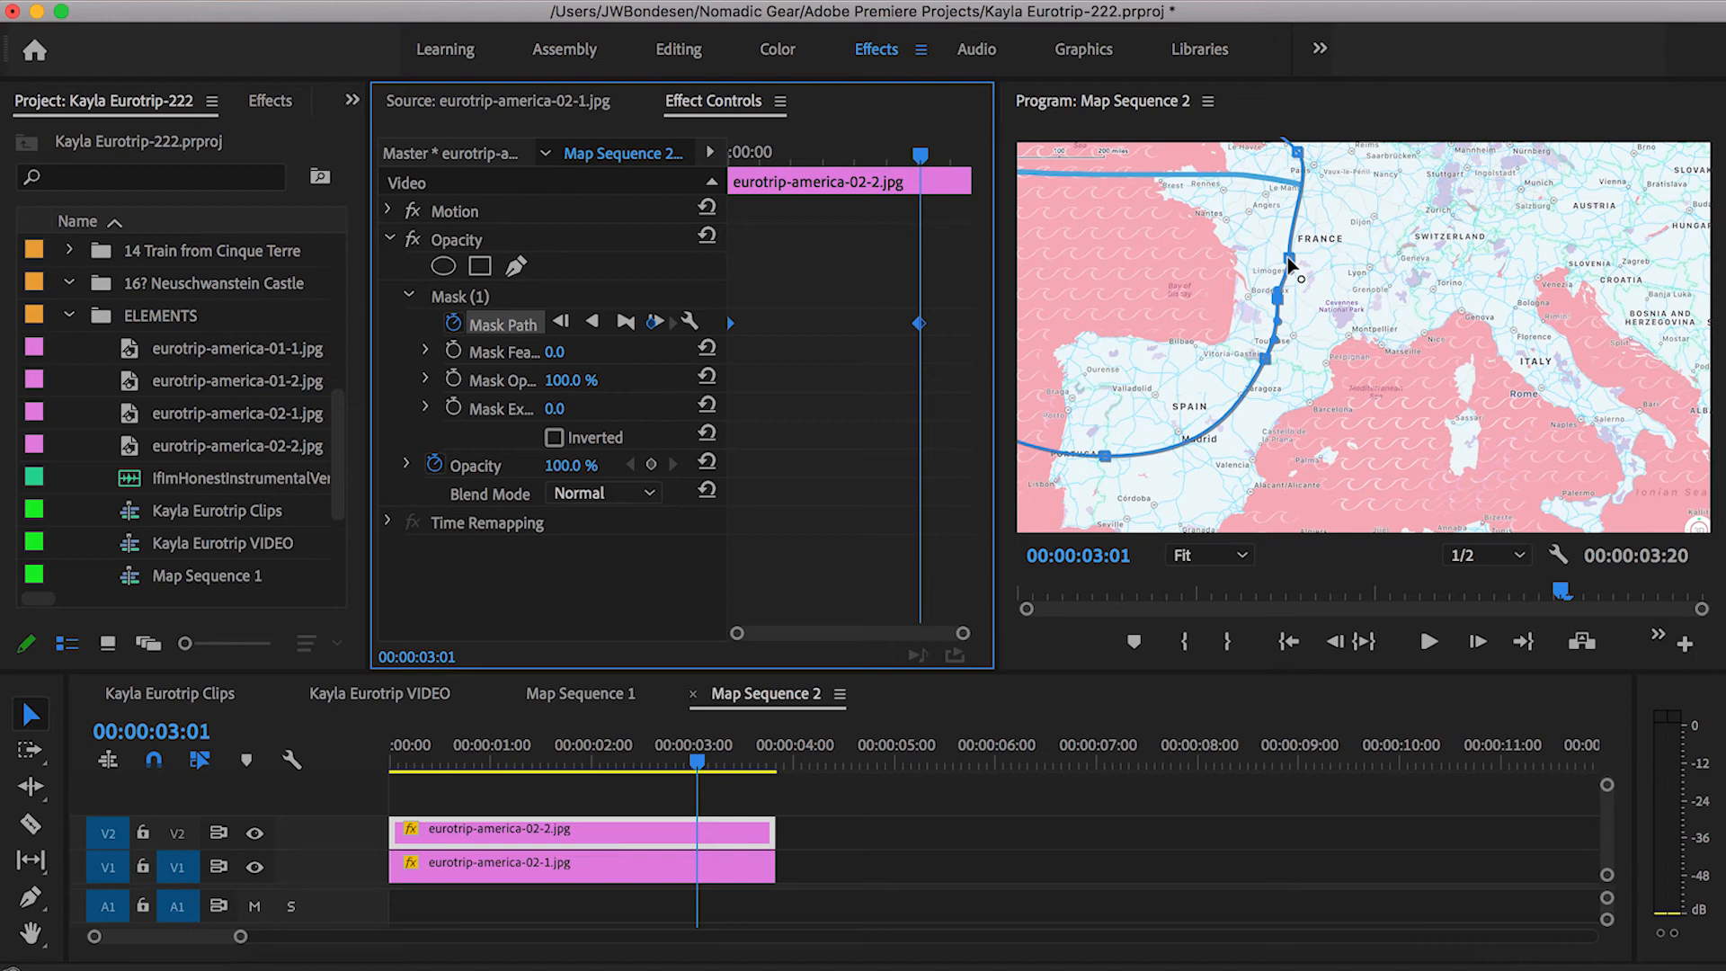
left_click_drag(1289, 263, 1553, 249)
left_click_drag(1295, 147, 1470, 137)
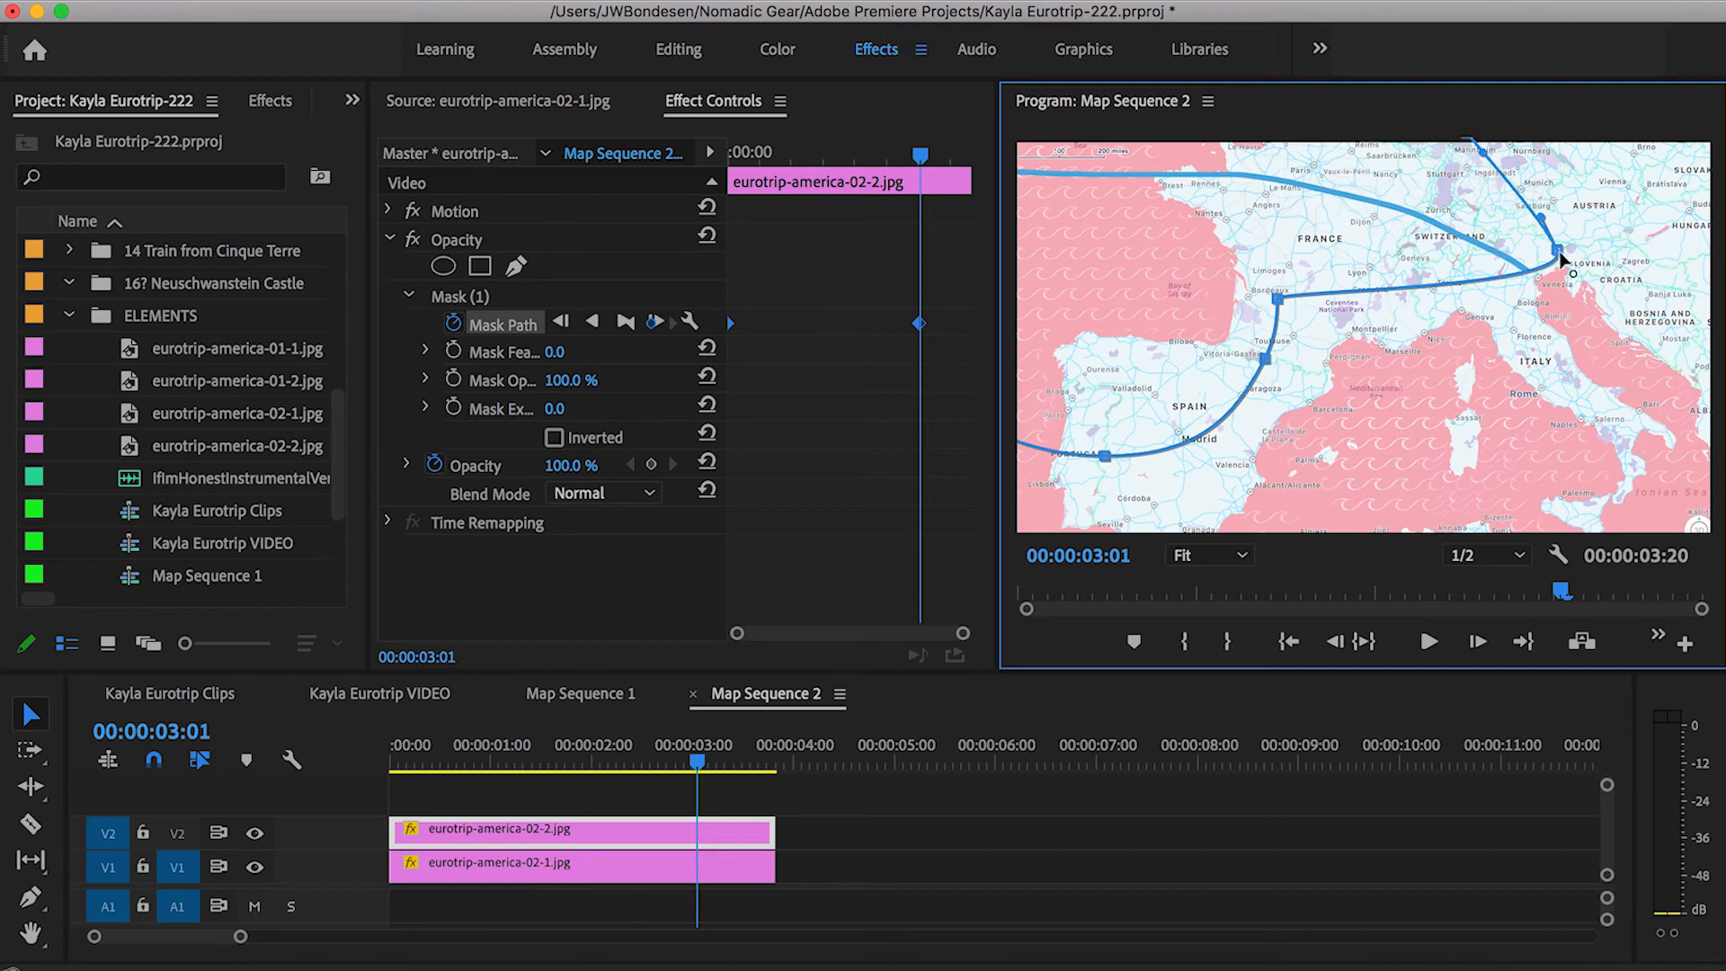
left_click_drag(1559, 252, 1583, 255)
left_click_drag(1280, 301, 1438, 363)
left_click_drag(1582, 258, 1561, 252)
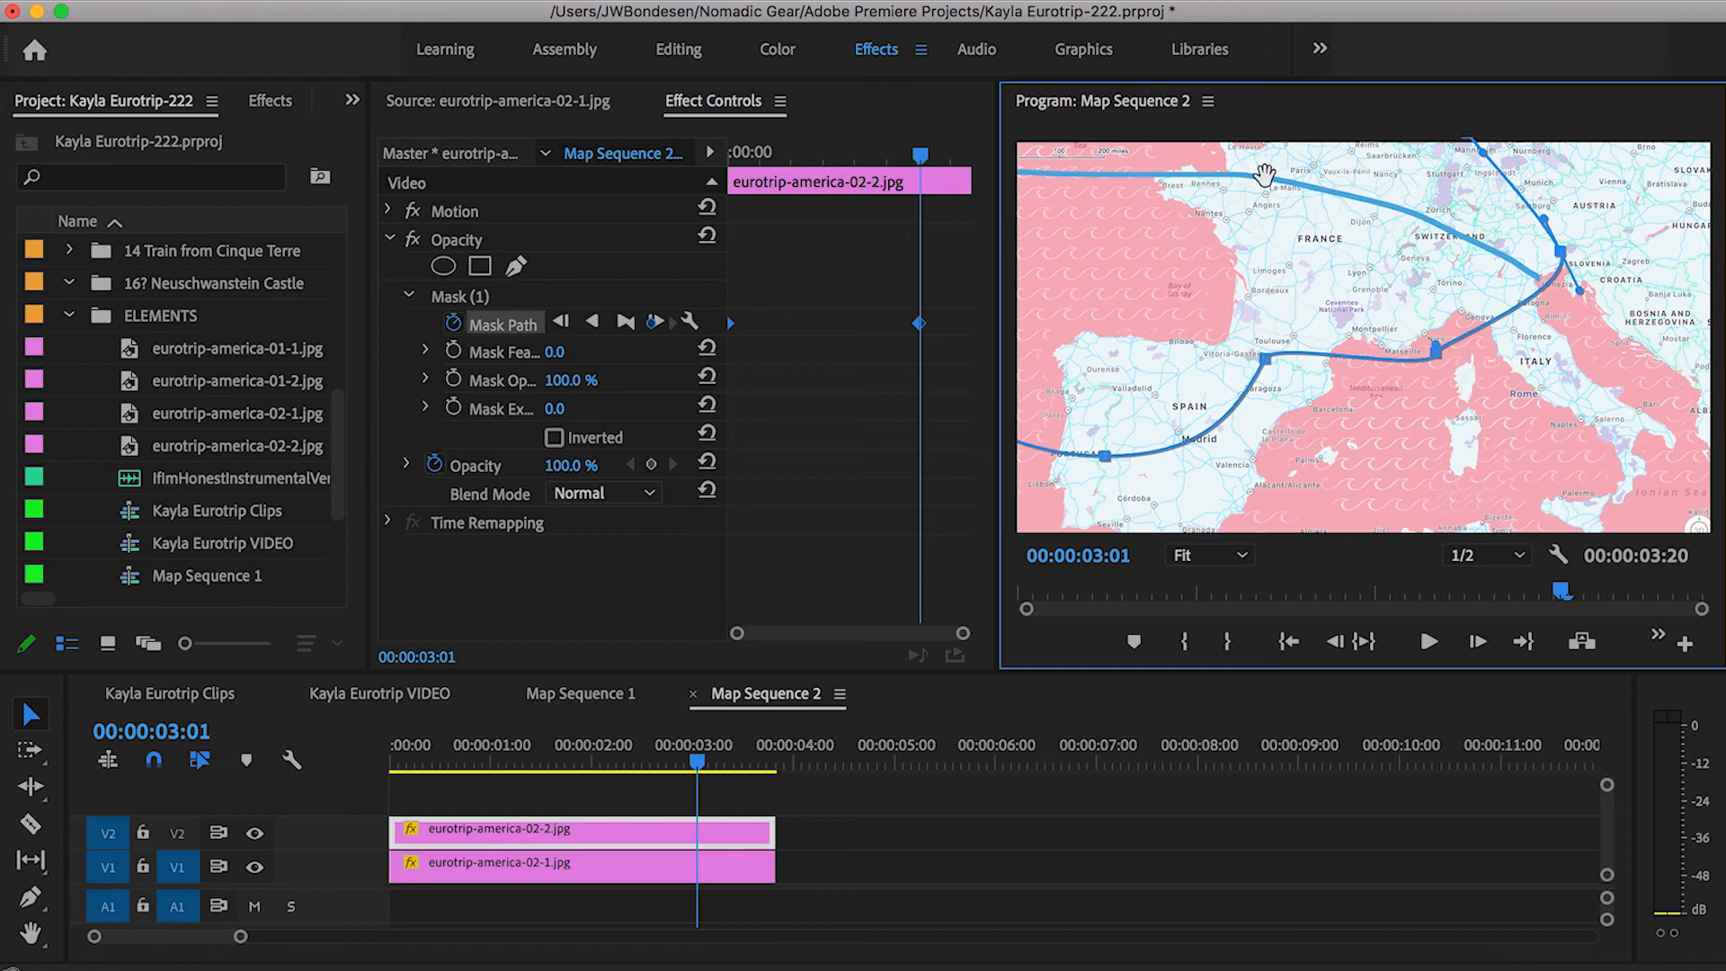
Play Map Sequence 2 from the start to check the line reveal, and return the playhead to 00:00:00:00.
left_click(678, 778)
key("Home")
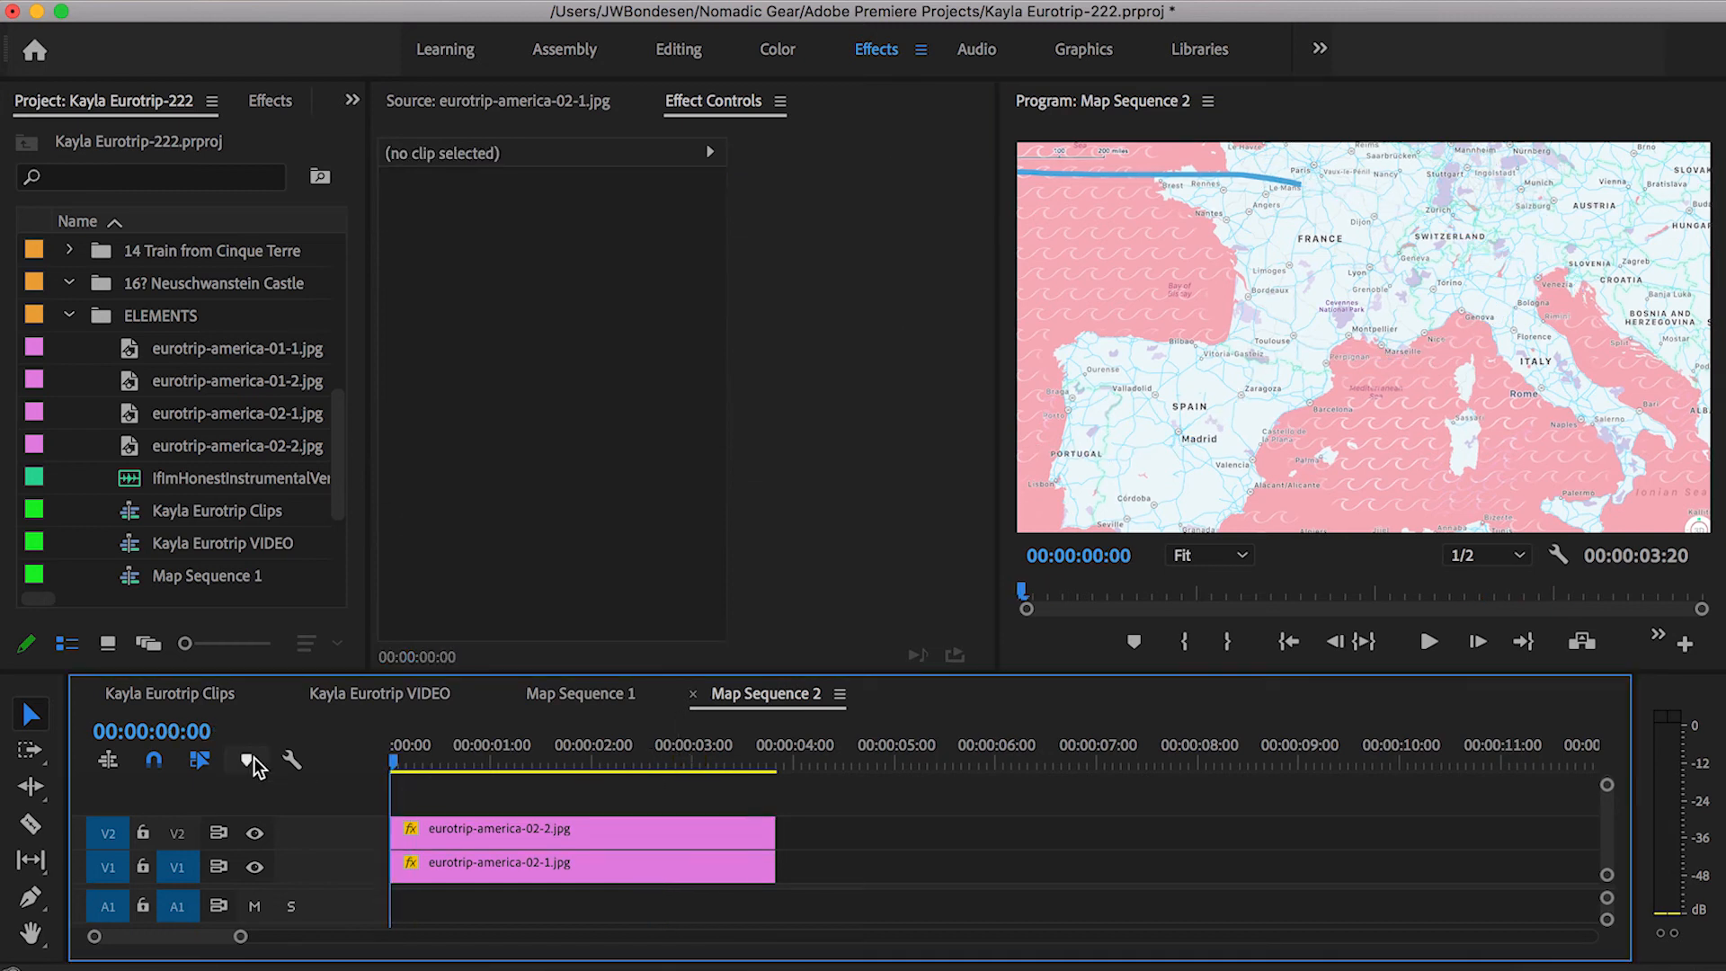
key("space")
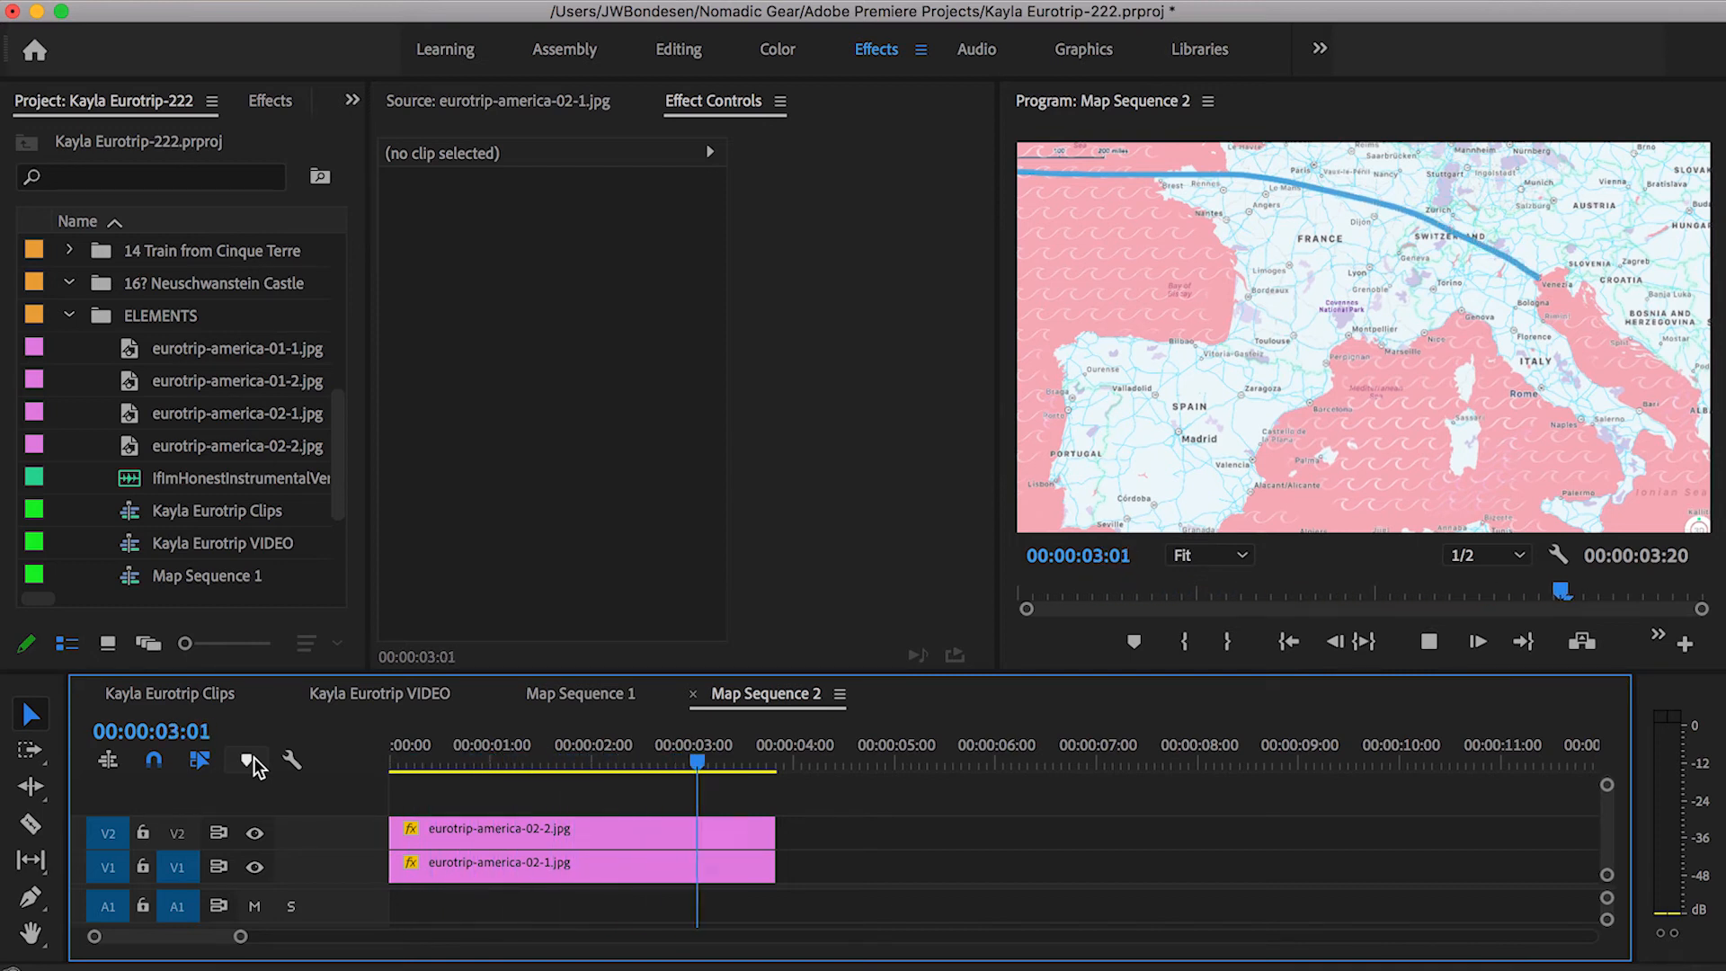
left_click_drag(584, 751, 177, 755)
key("space")
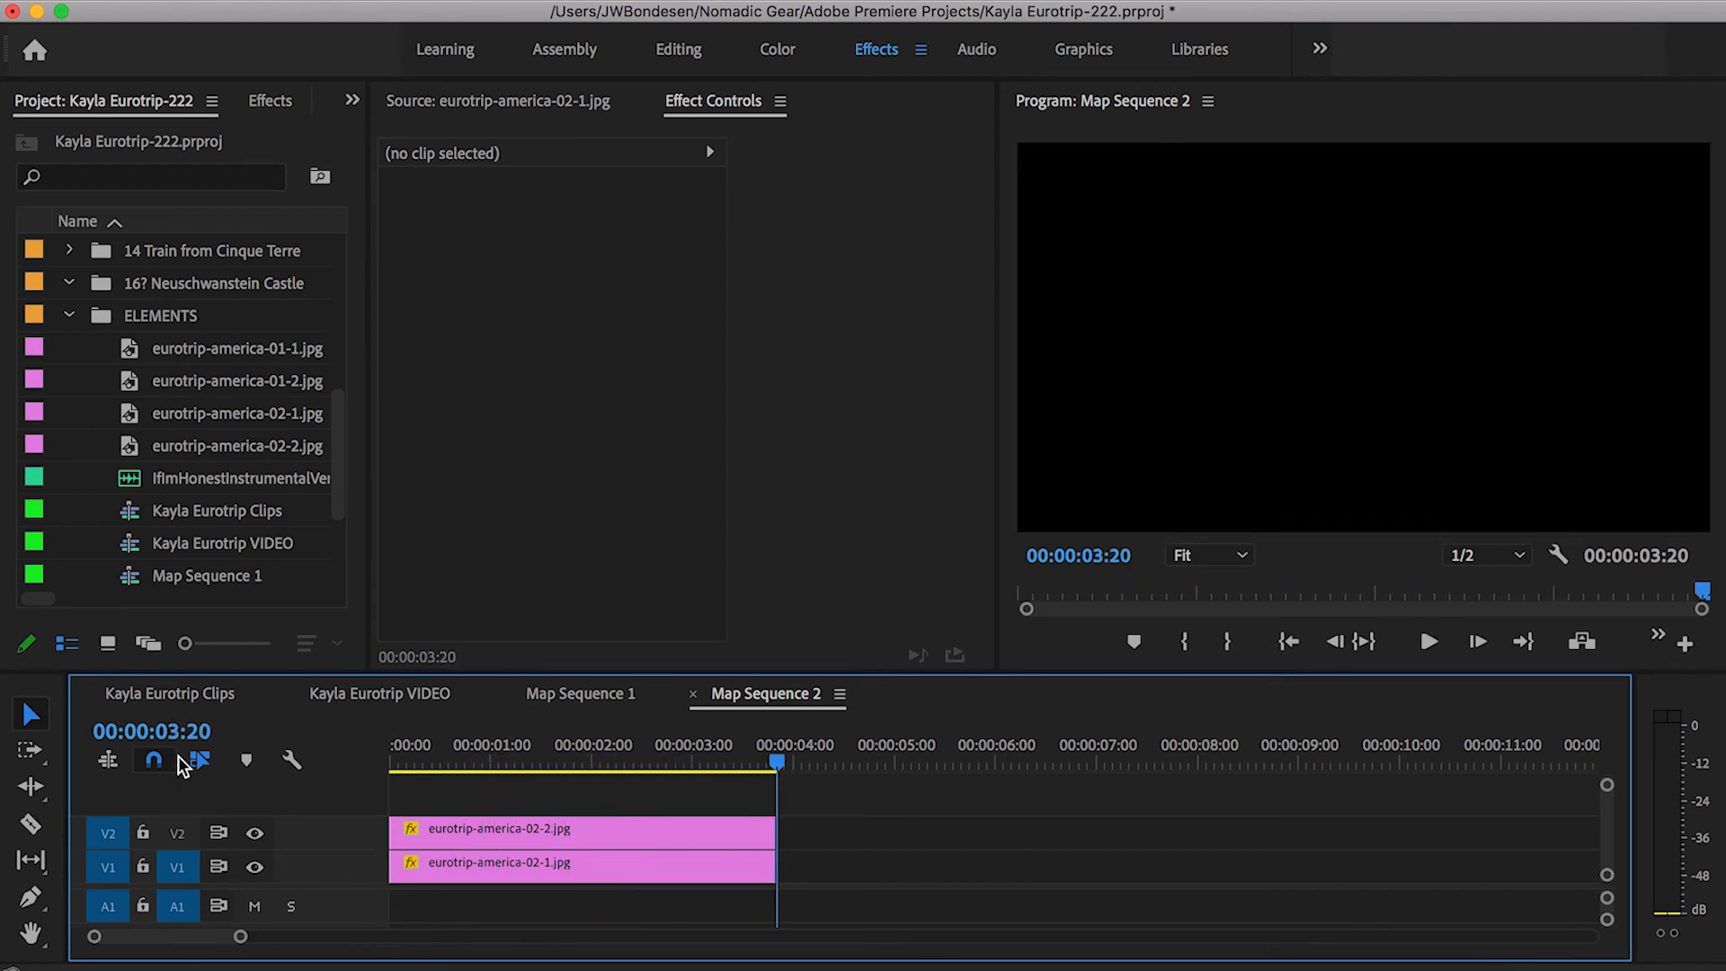
key("Home")
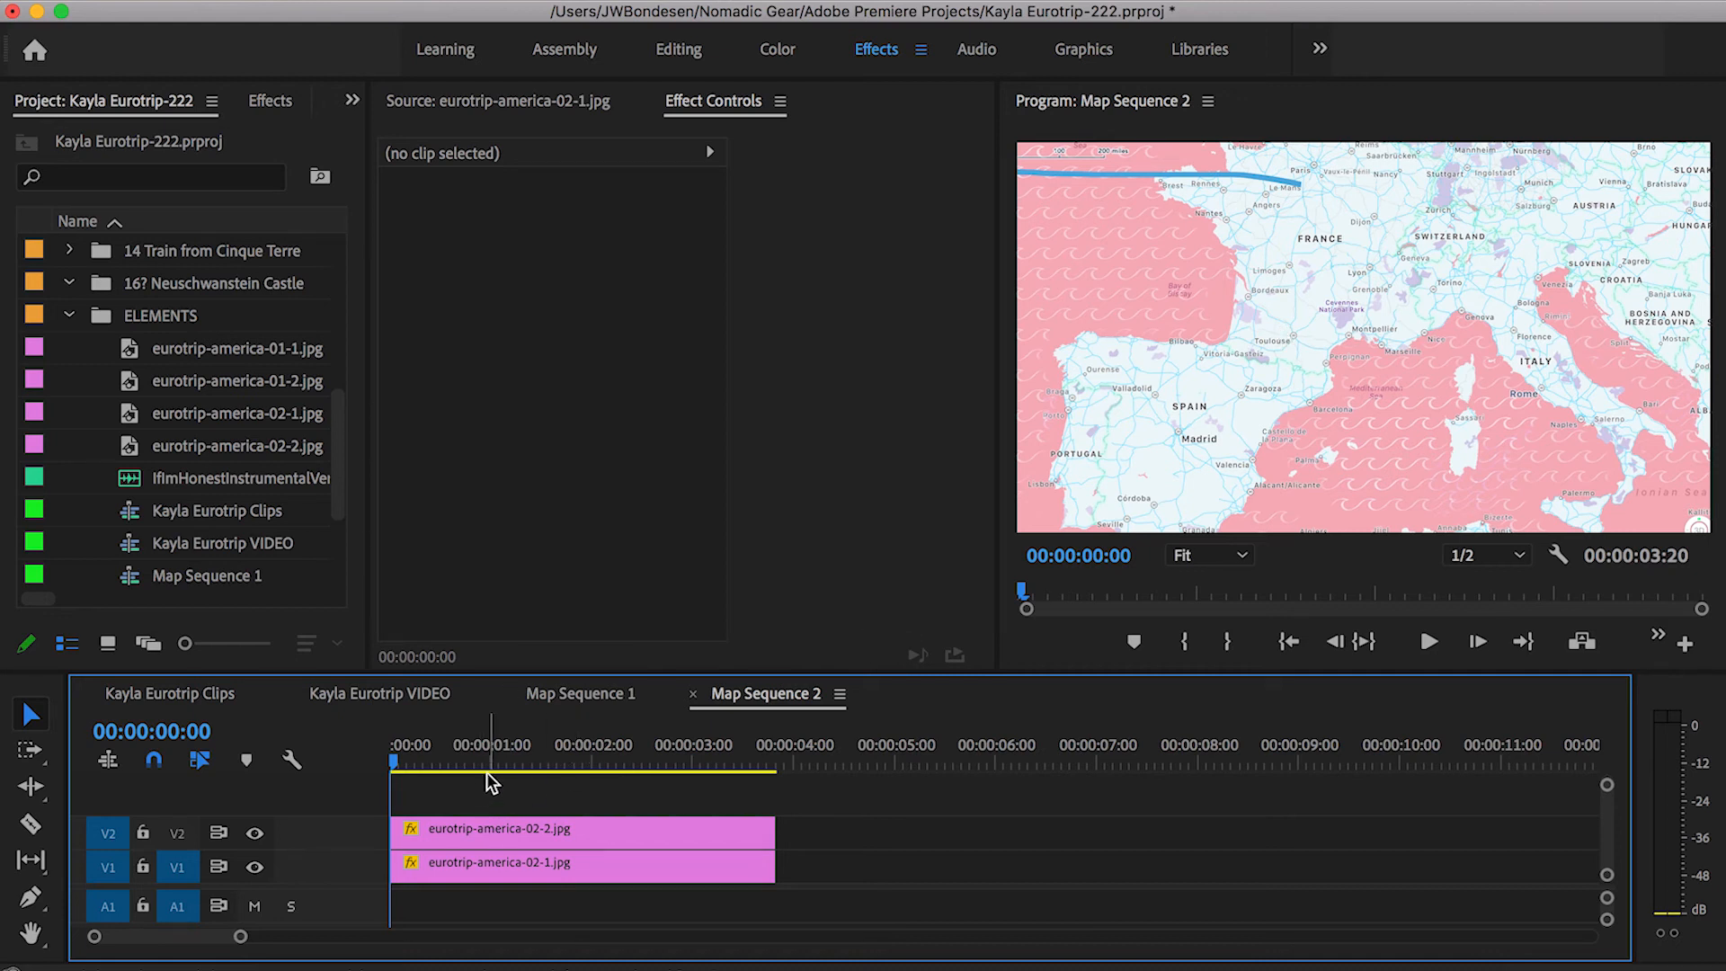
Keyframe the mask path at 00:00:01:08 by adding a point near the route line and moving it east so the edge crosses the line squarely.
key("space")
key("space")
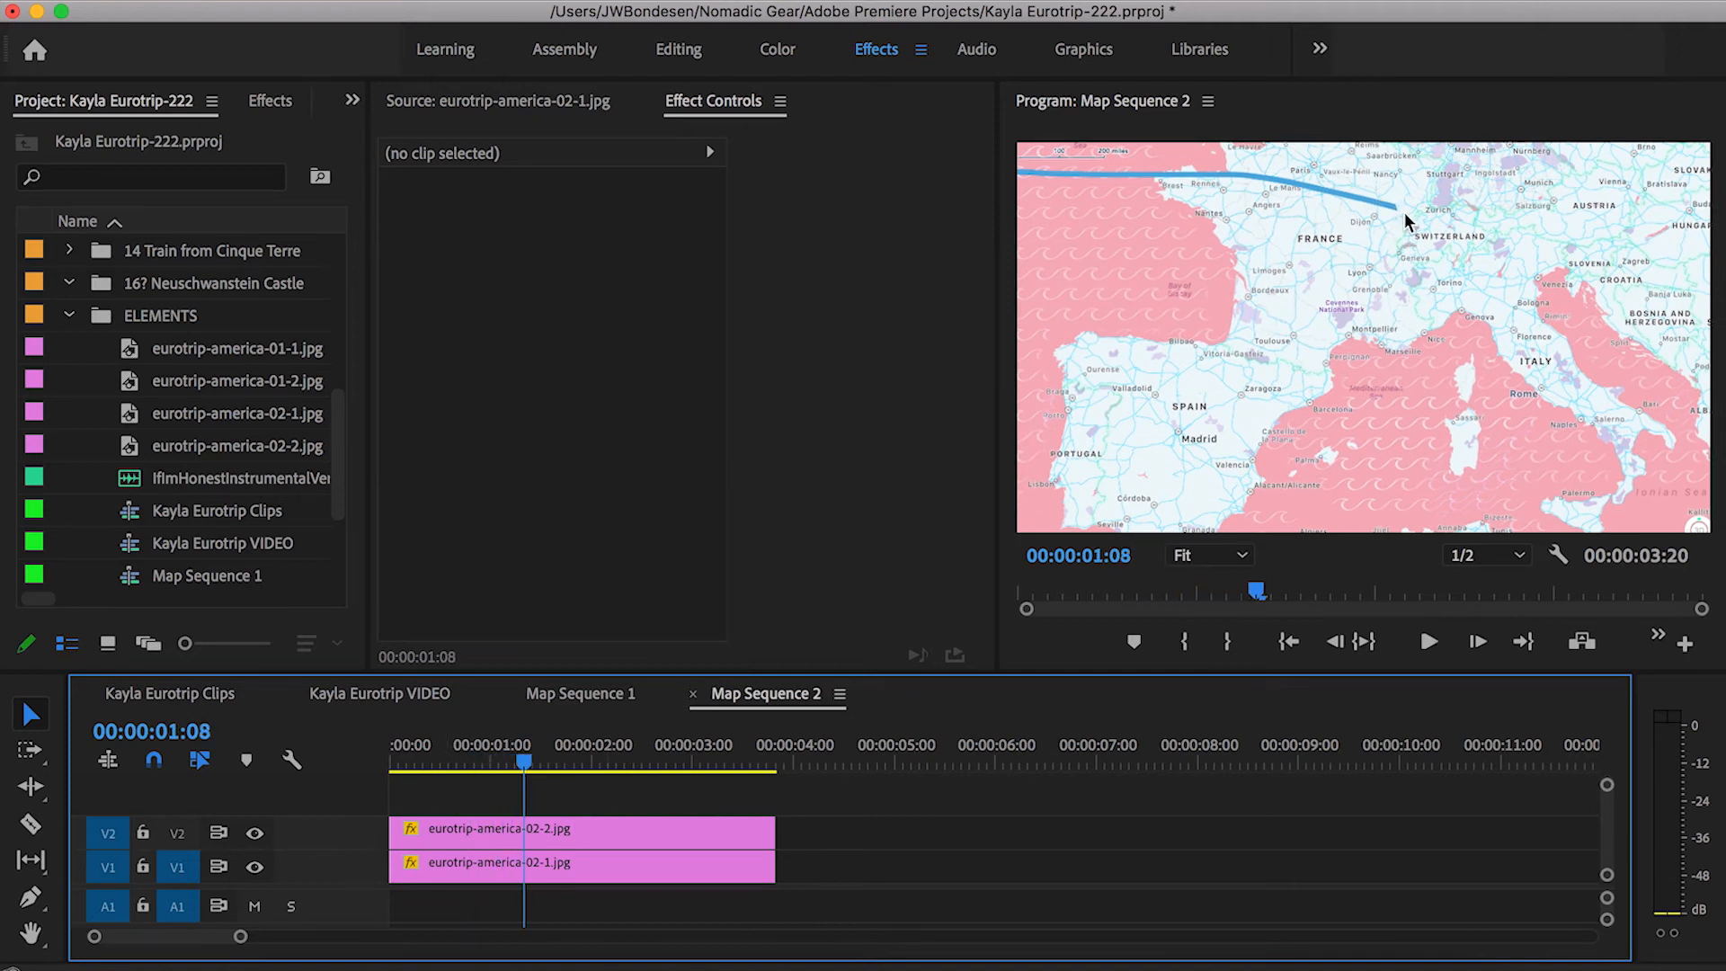
left_click(583, 834)
left_click(524, 327)
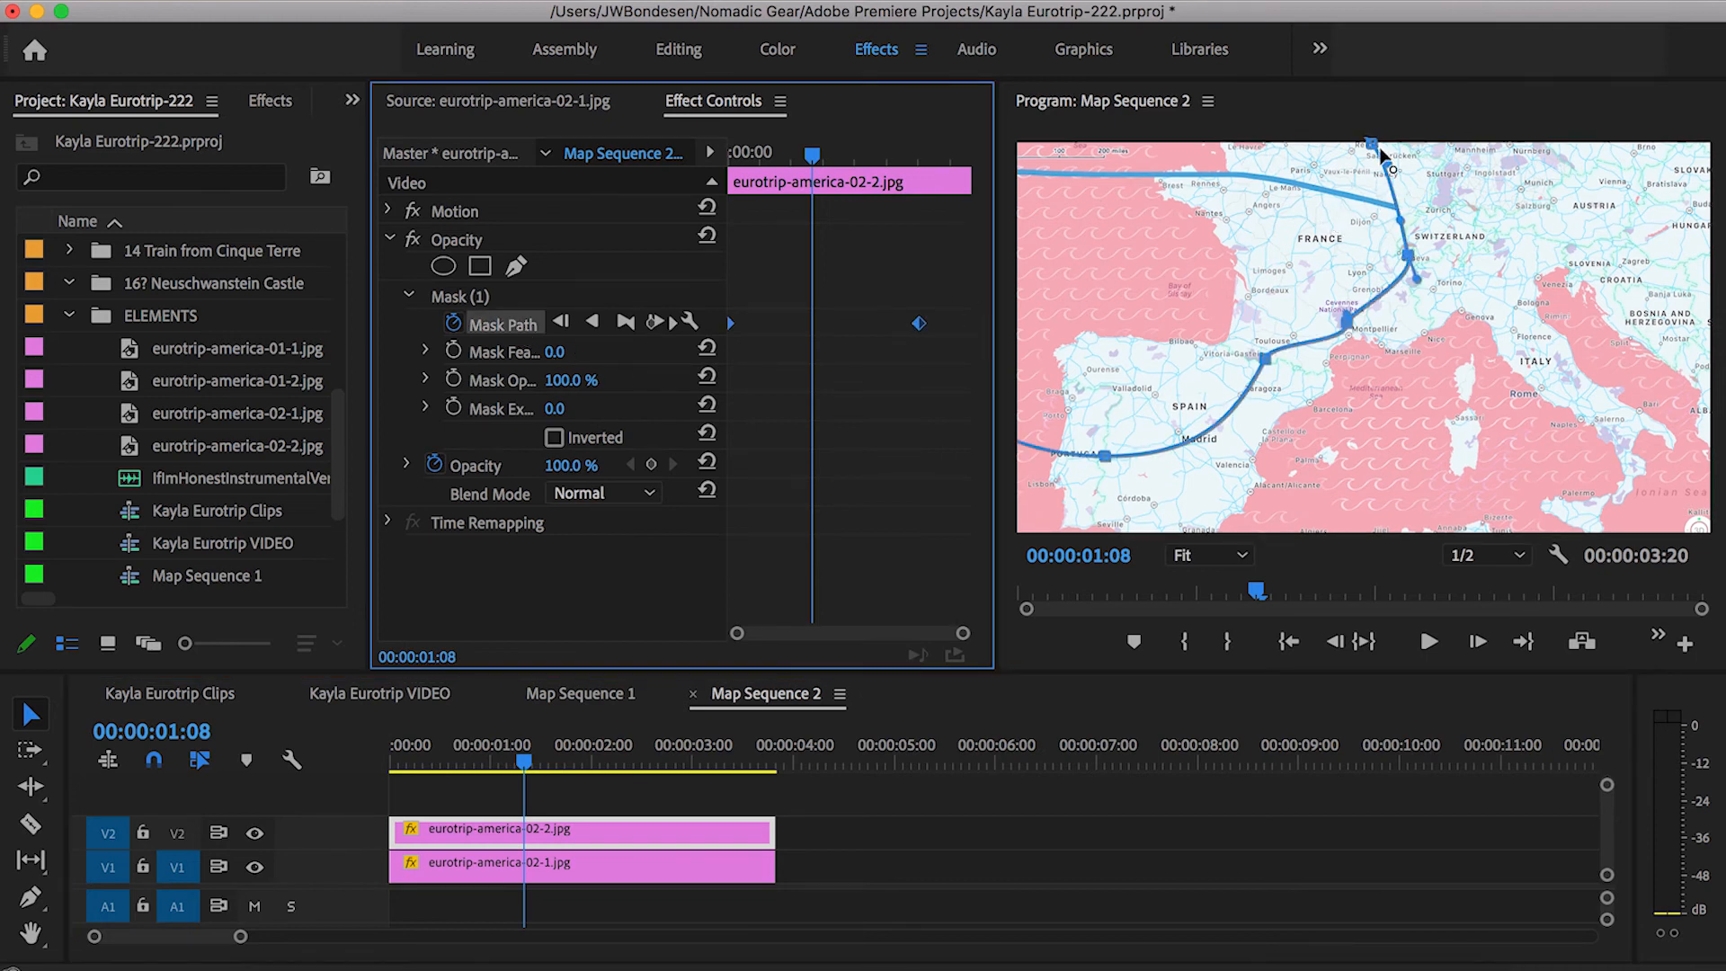
left_click(1393, 189)
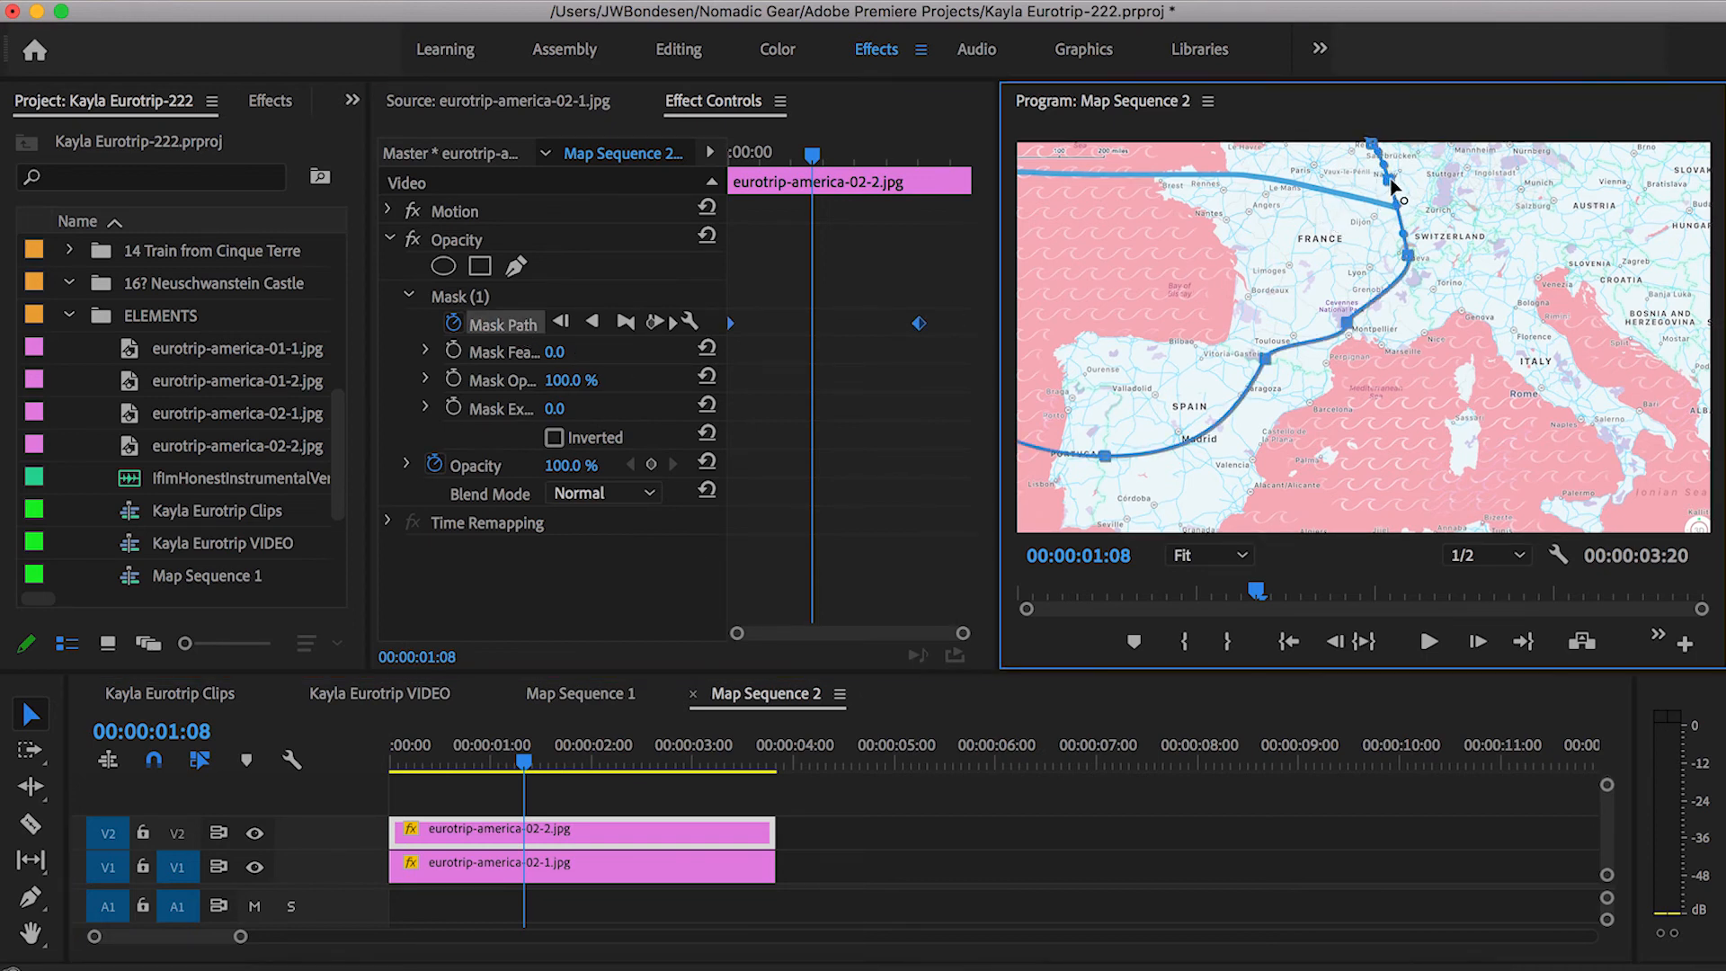
mouse_move(1419, 182)
left_mouse_down()
mouse_move(1432, 170)
mouse_move(1435, 184)
left_mouse_up()
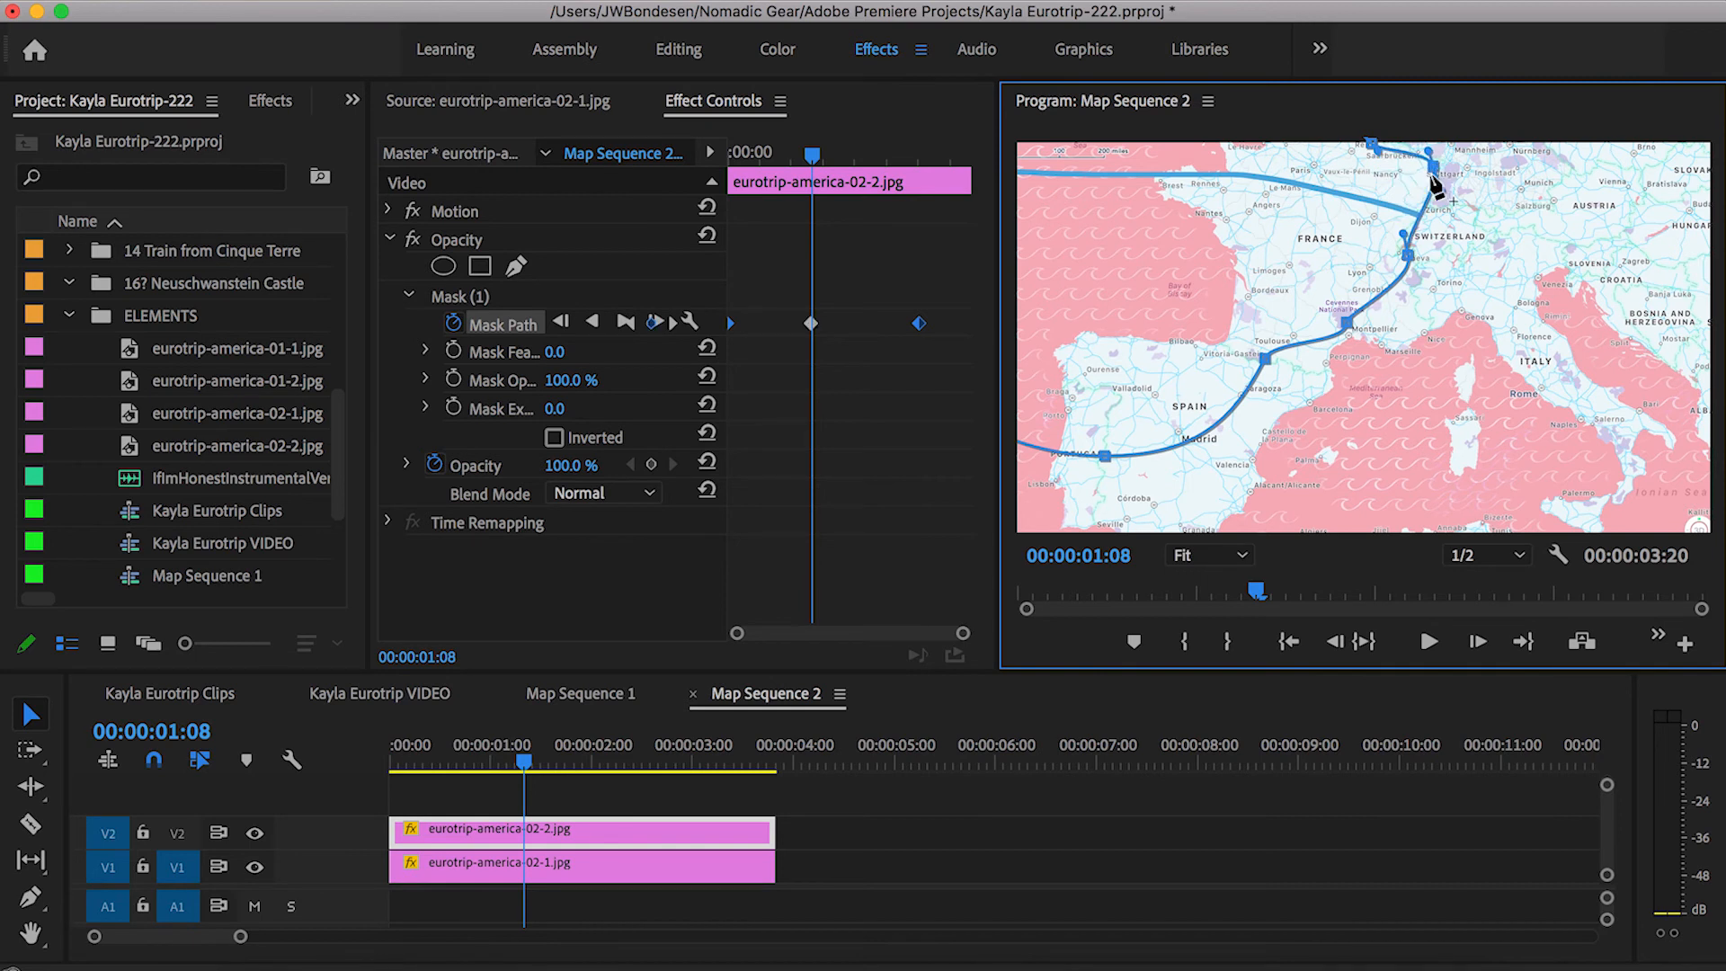
Play Map Sequence 2 to its end to check the adjusted line reveal, and adjust the video track height.
left_click_drag(604, 770, 536, 764)
left_click(537, 790)
key("space")
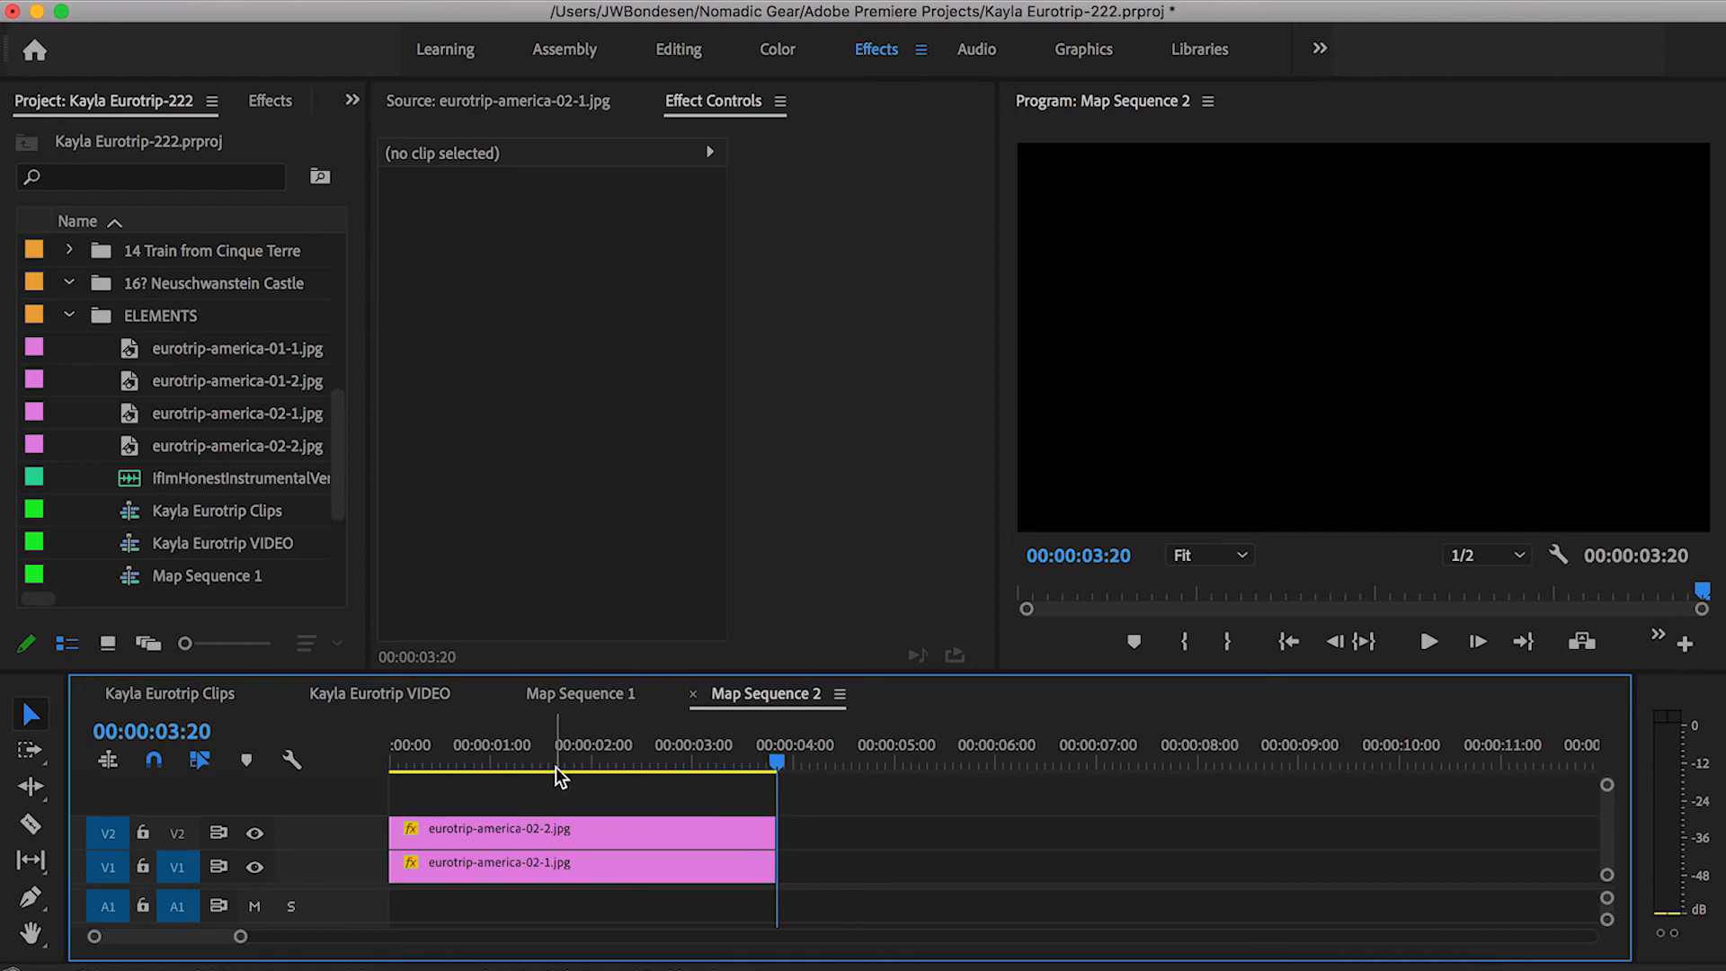
key("space")
left_click_drag(343, 851, 345, 892)
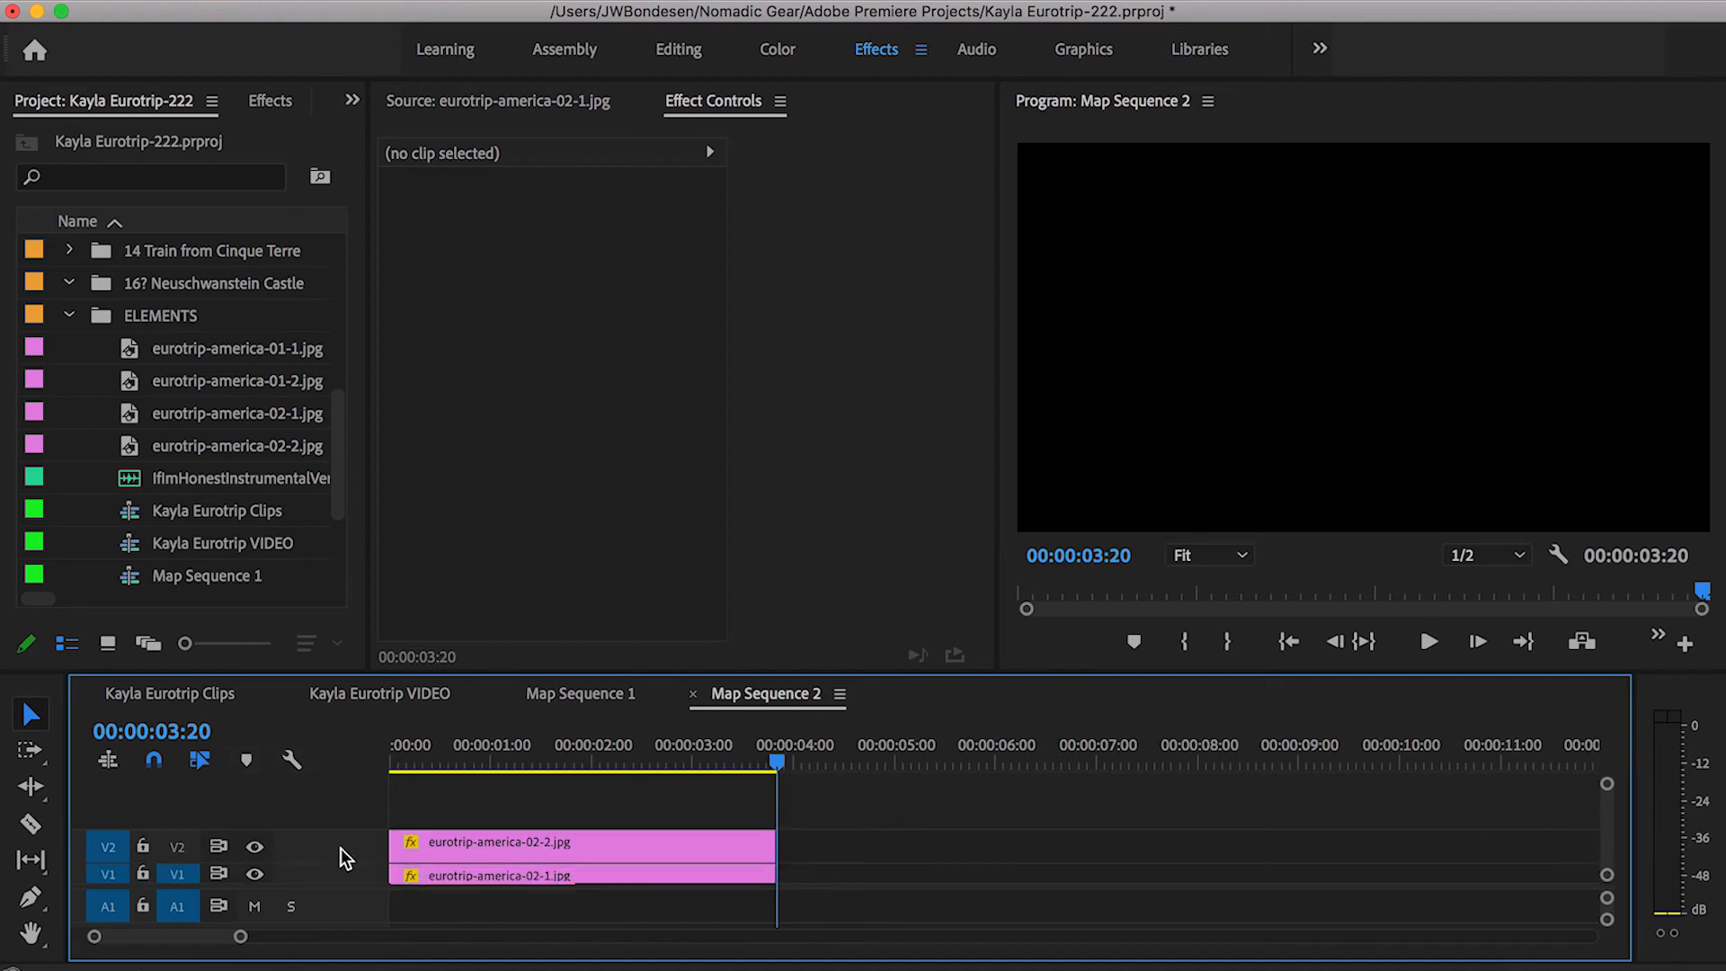
Reduce the height of video track V2 and add a new video track V3 above it.
left_click_drag(340, 832, 344, 888)
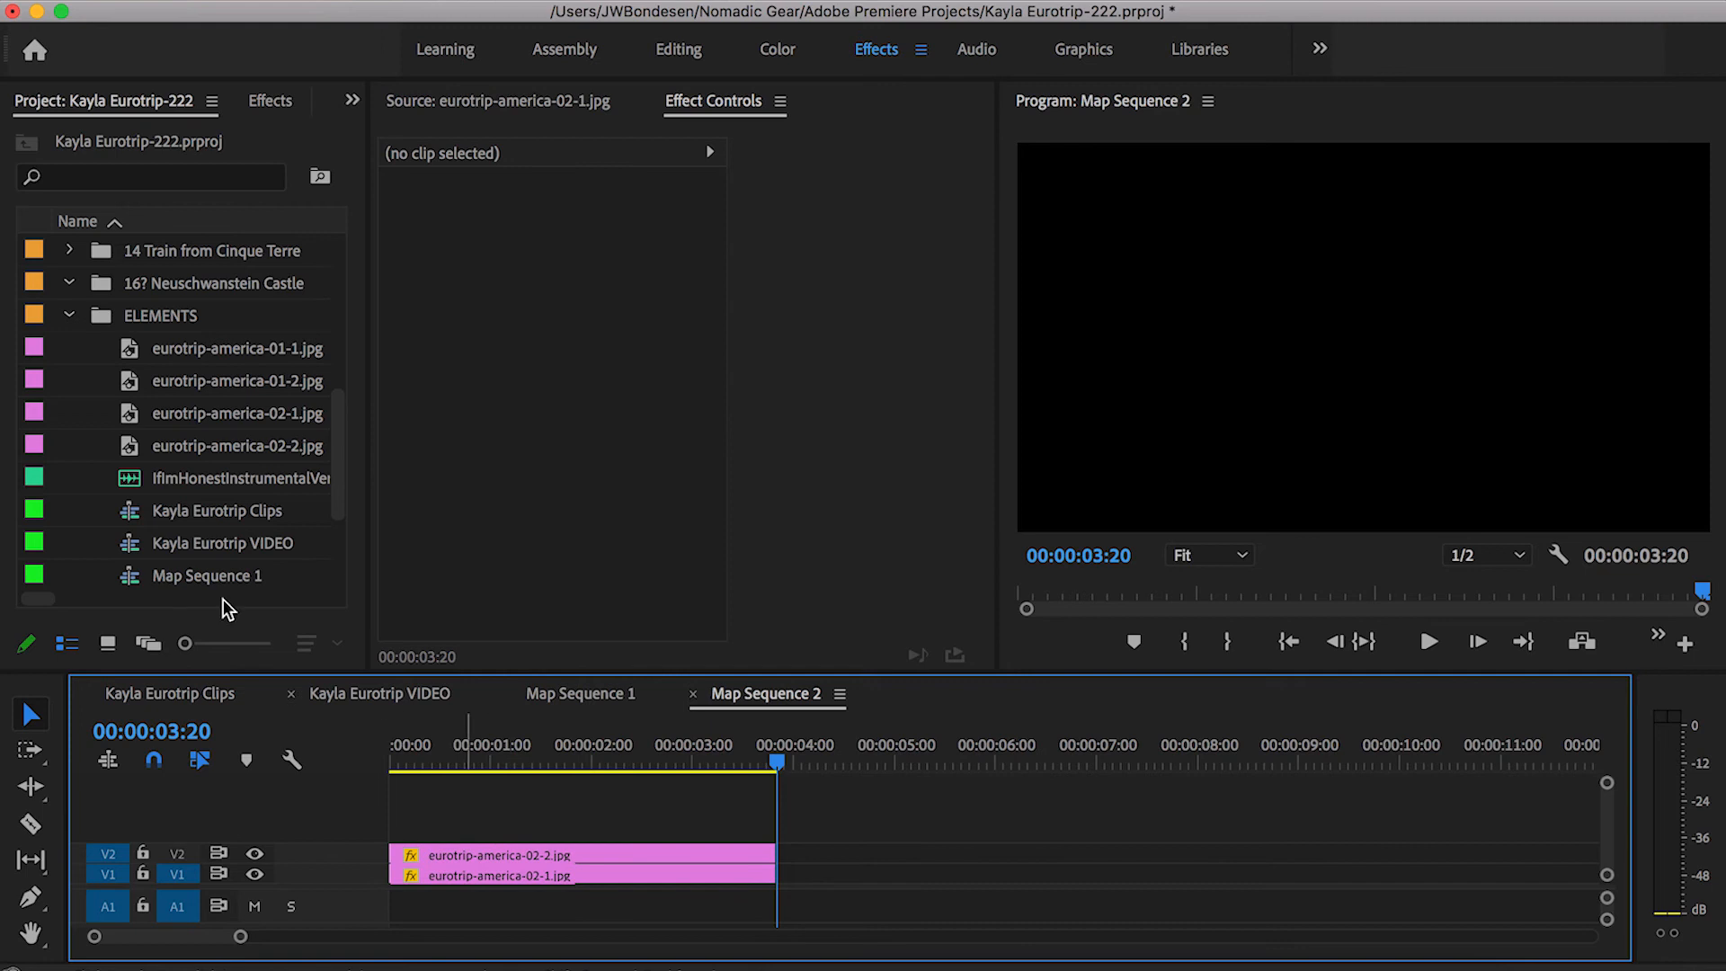
right_click(300, 825)
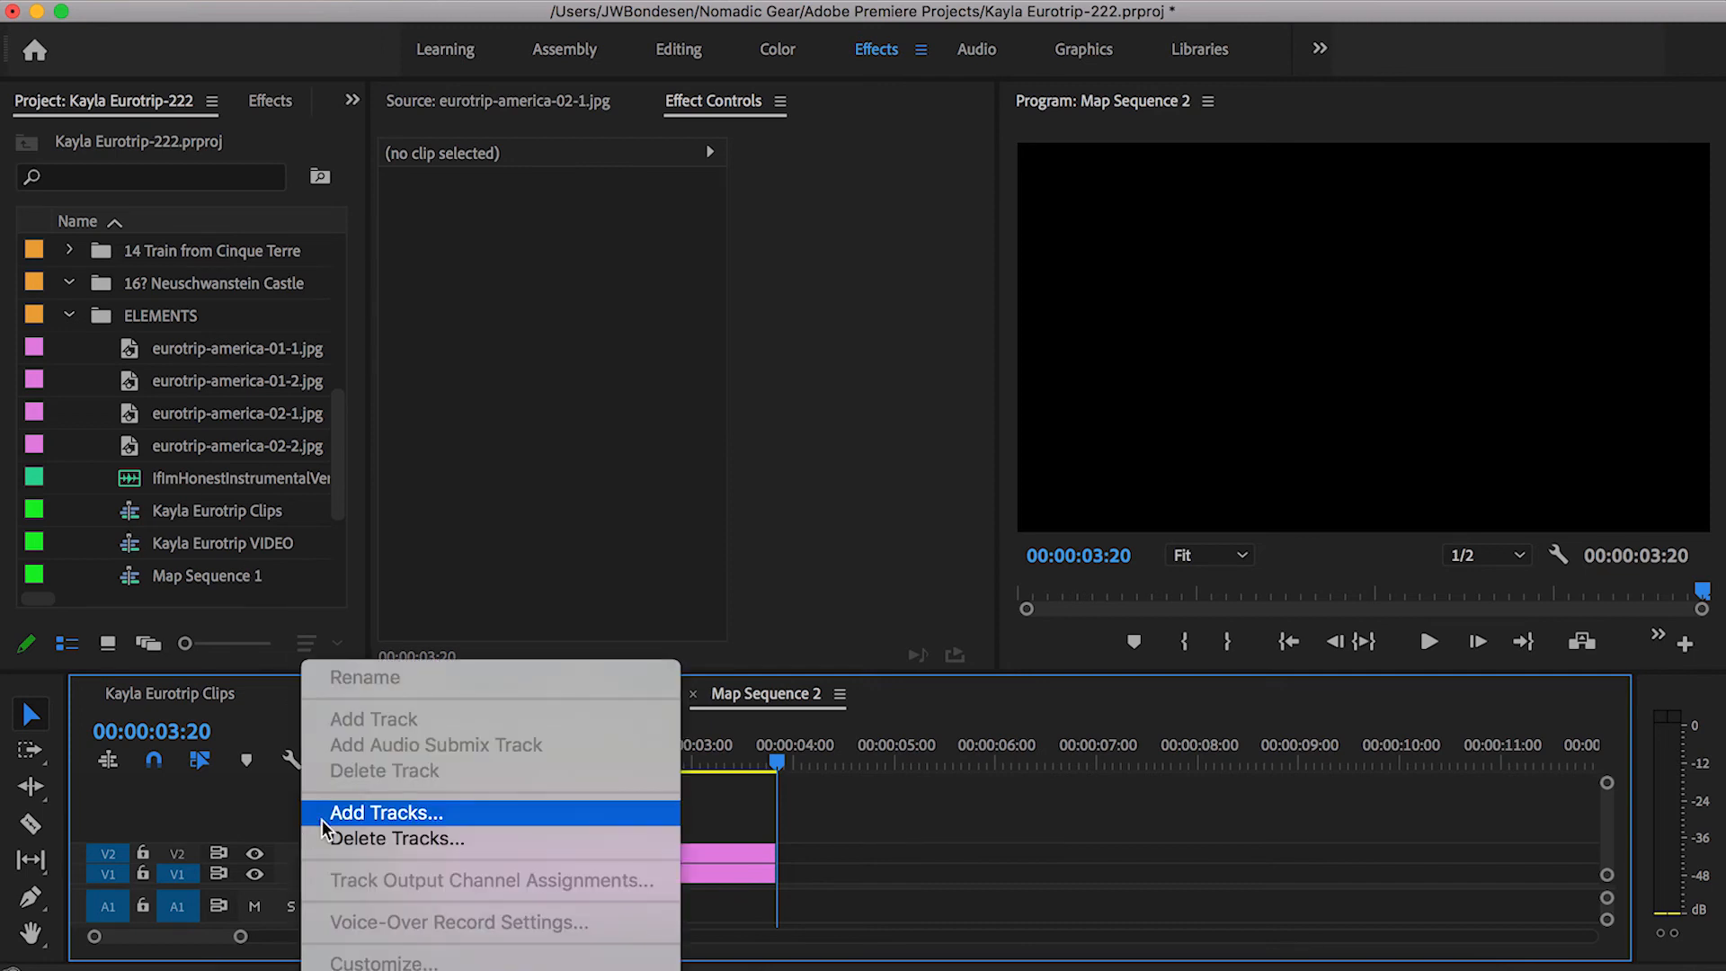
left_click(358, 818)
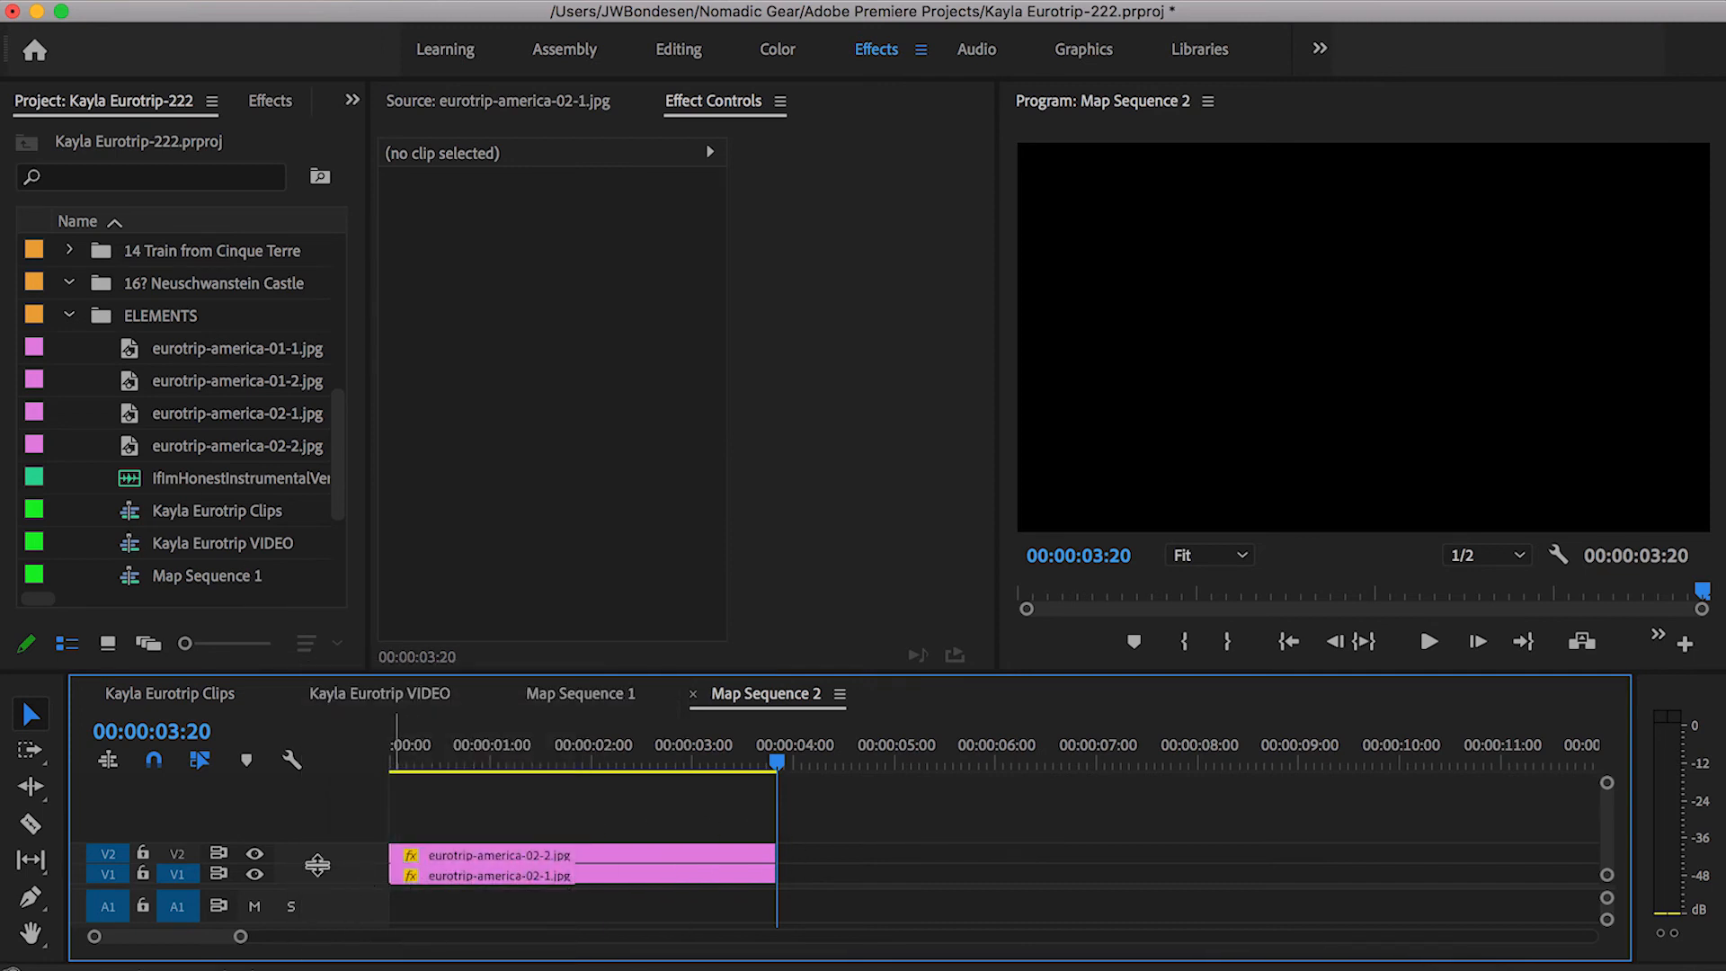
right_click(324, 863)
left_click(364, 718)
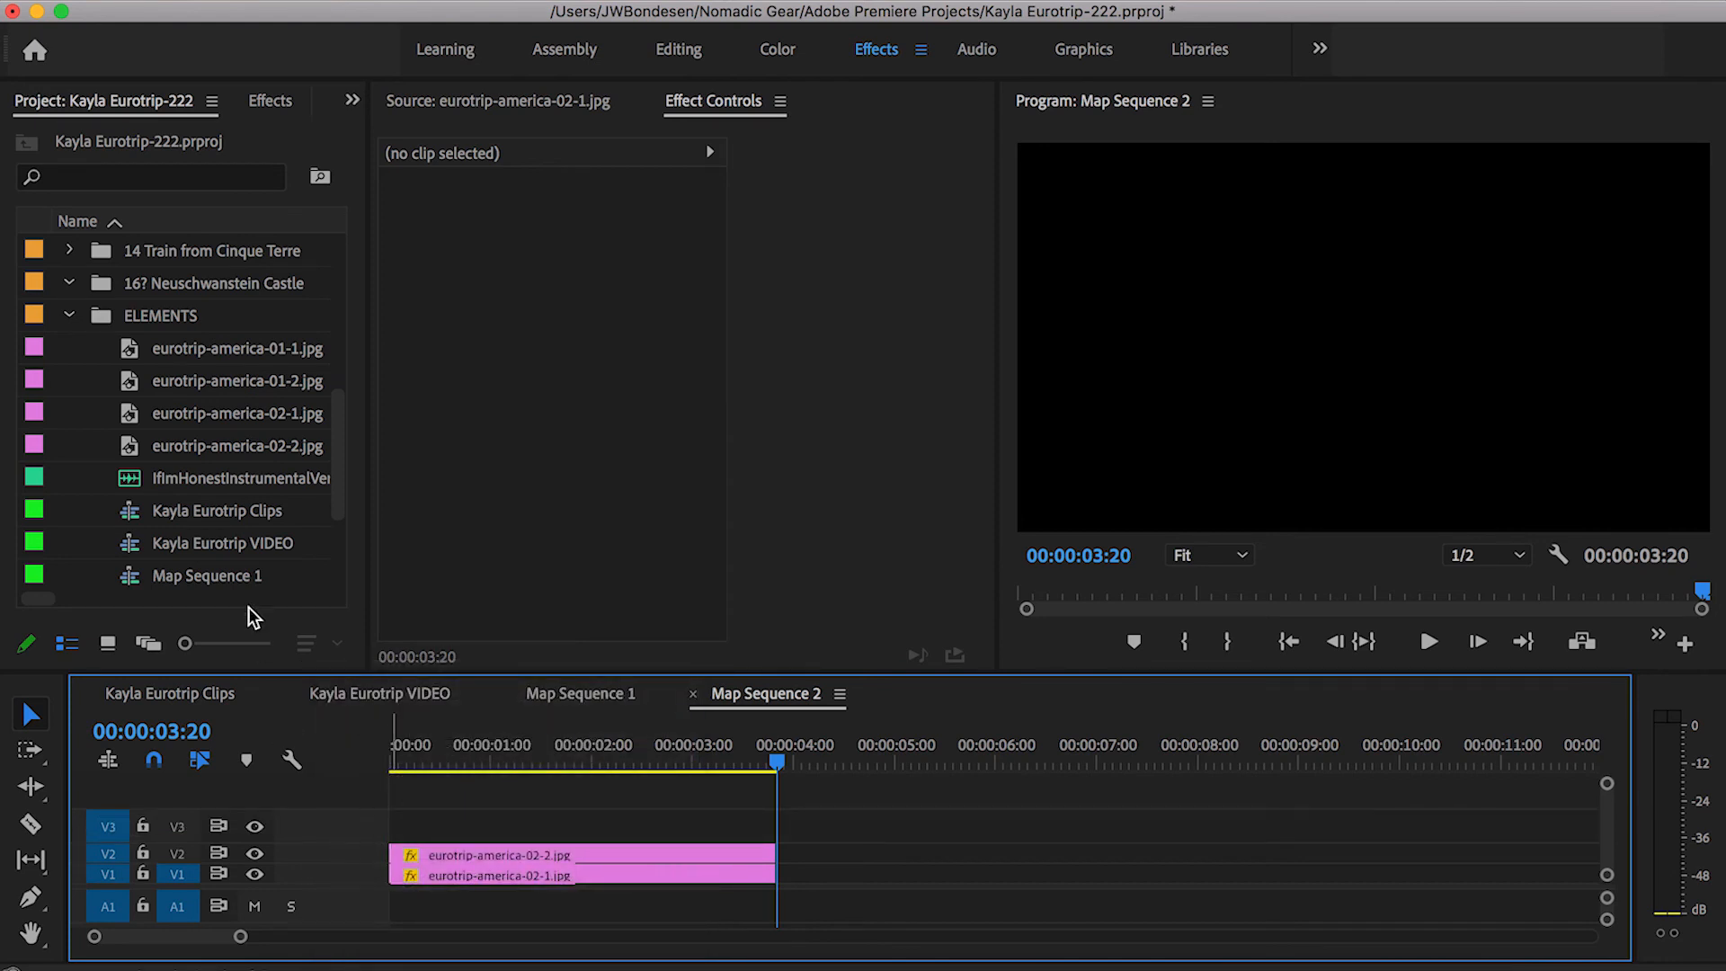
Open marker-use-for-real.png from the project and mark in and out points around a 14-frame section.
scroll(183, 427, "down", 4)
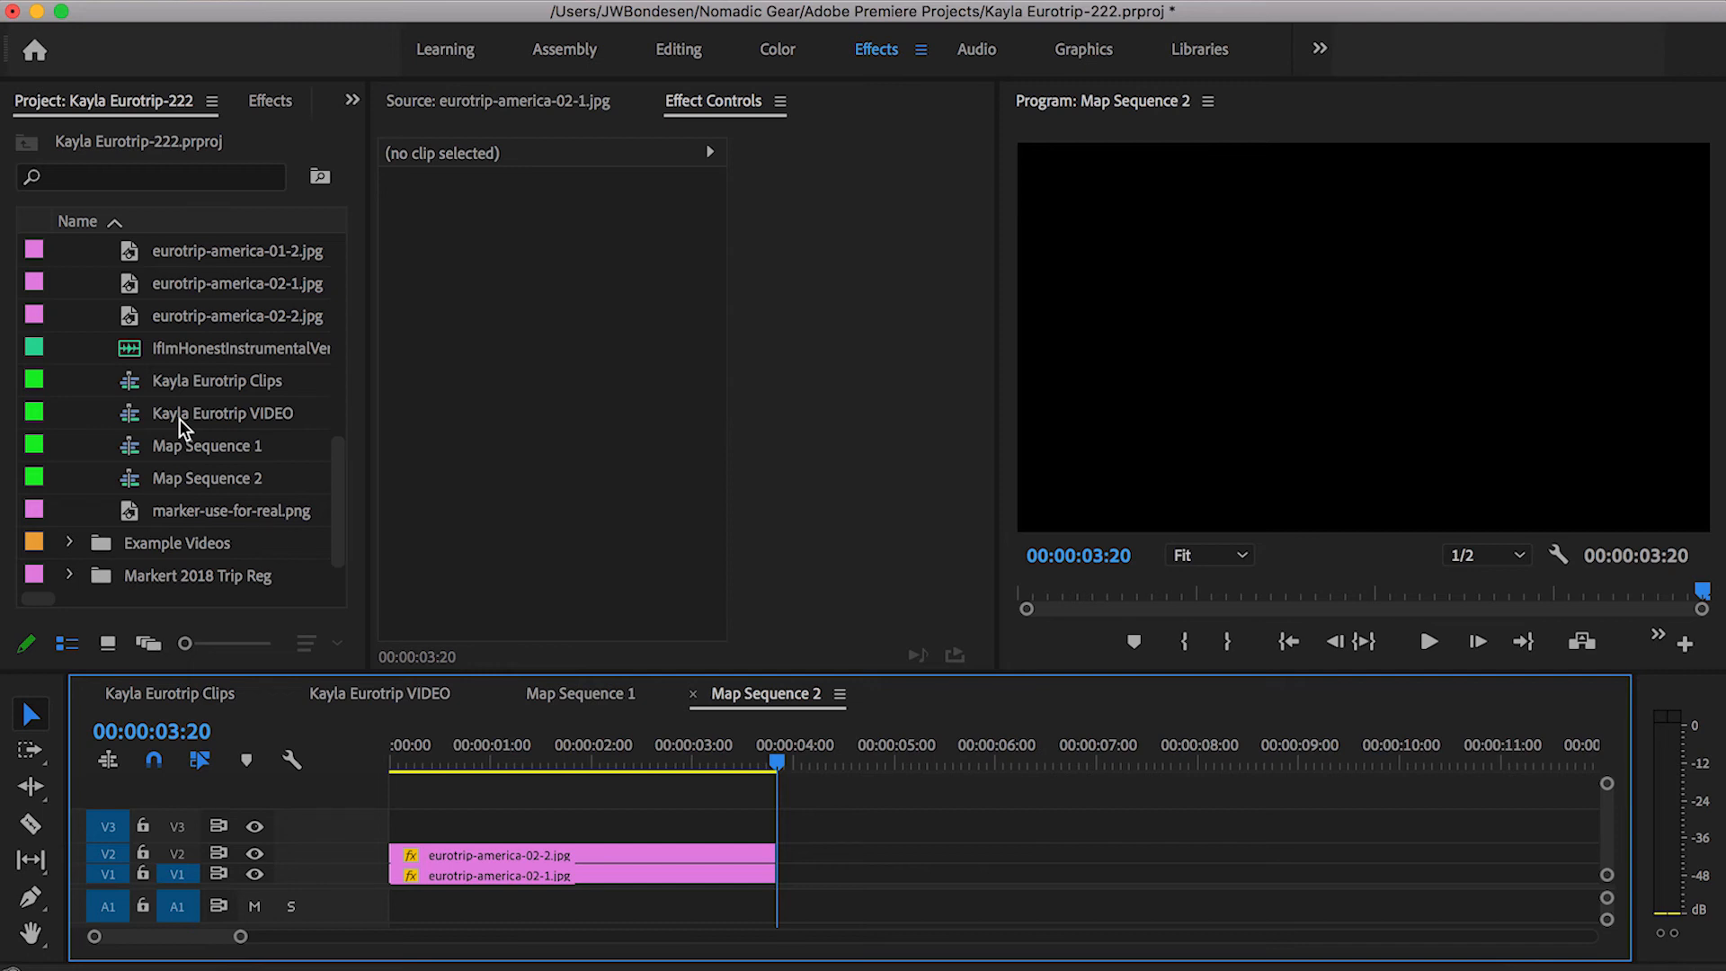
double_click(131, 514)
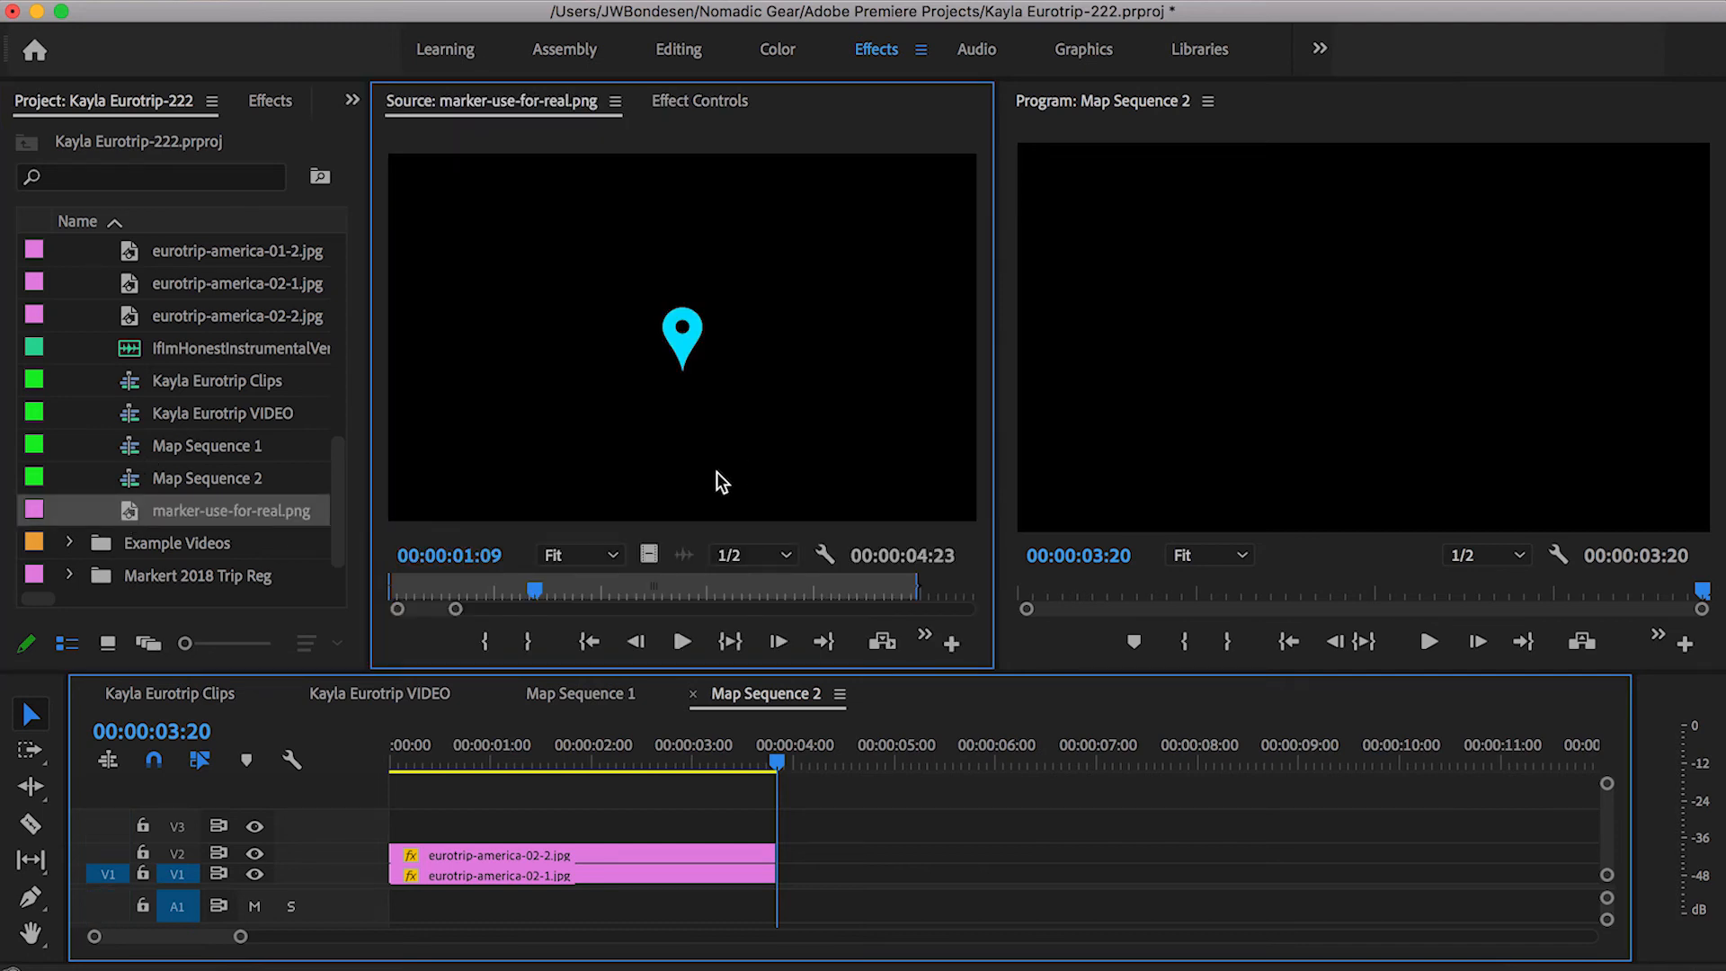
left_click_drag(515, 590, 622, 593)
key("i")
key("Right")
key("Right")
key("Right")
key("Right")
key("Right")
key("Right")
key("Right")
key("Right")
key("Right")
key("Right")
key("Right")
key("Right")
key("Right")
key("o")
Place the marked map pin section on V3 at 00:00:02:19 and extend its end to match the map clips.
left_click_drag(694, 376, 674, 836)
left_click(672, 759)
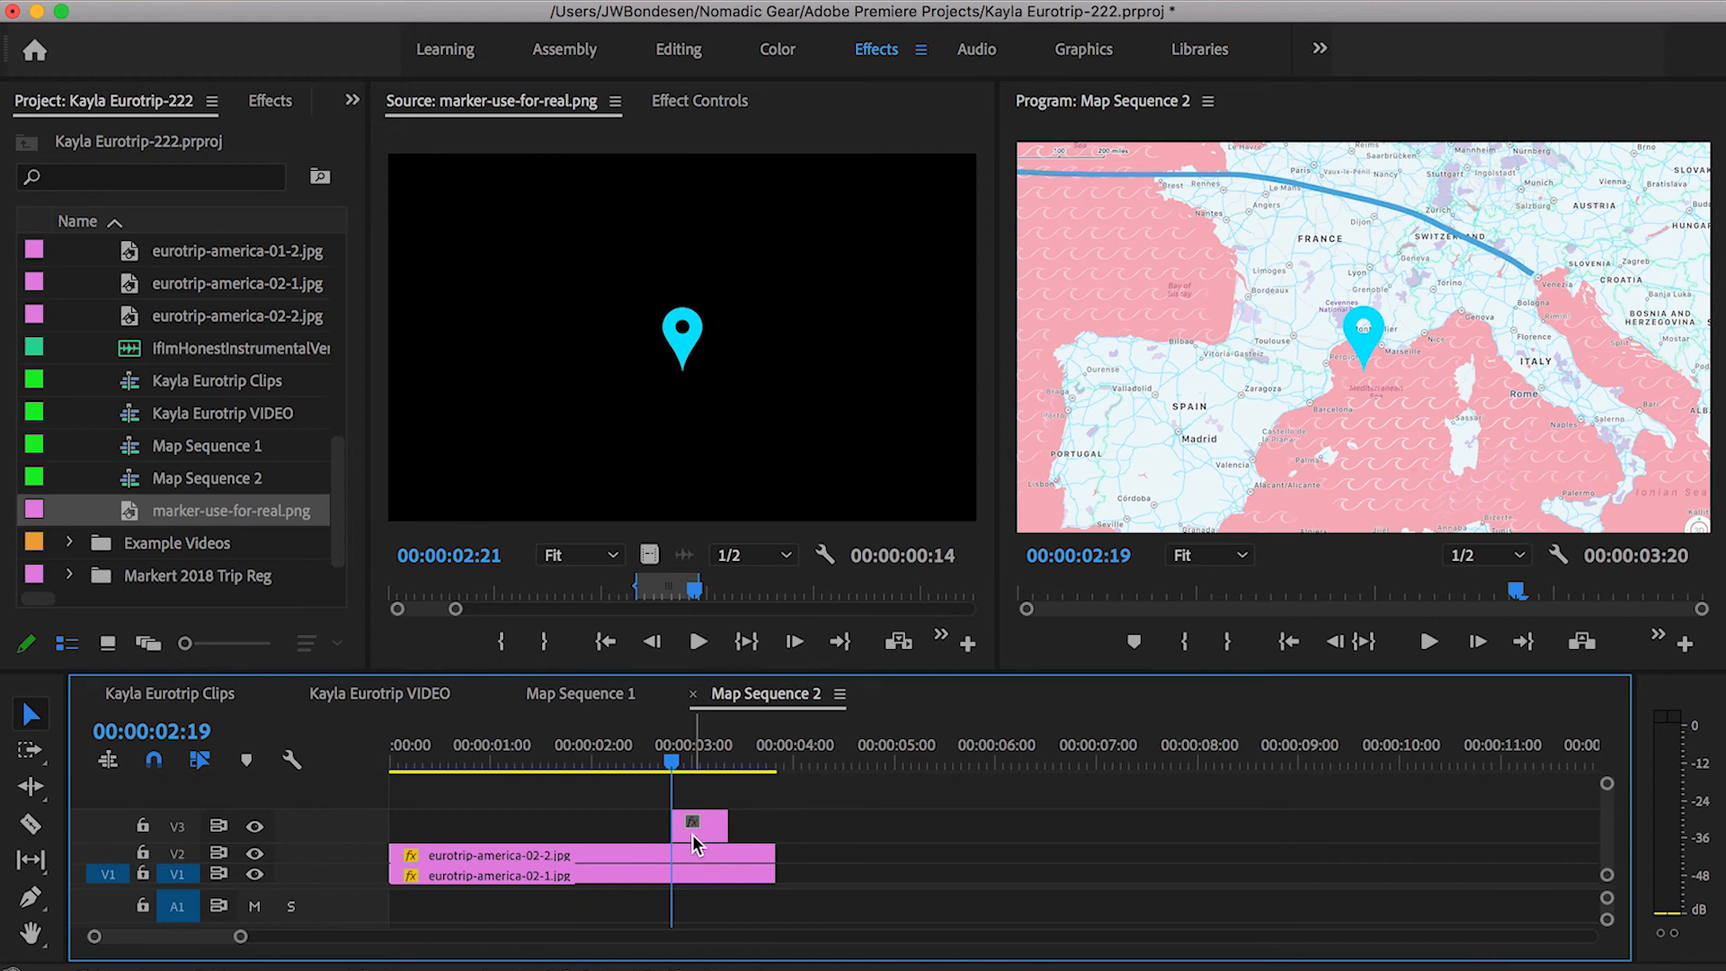
left_click(692, 834)
left_click_drag(726, 823, 781, 821)
left_click_drag(673, 760, 630, 757)
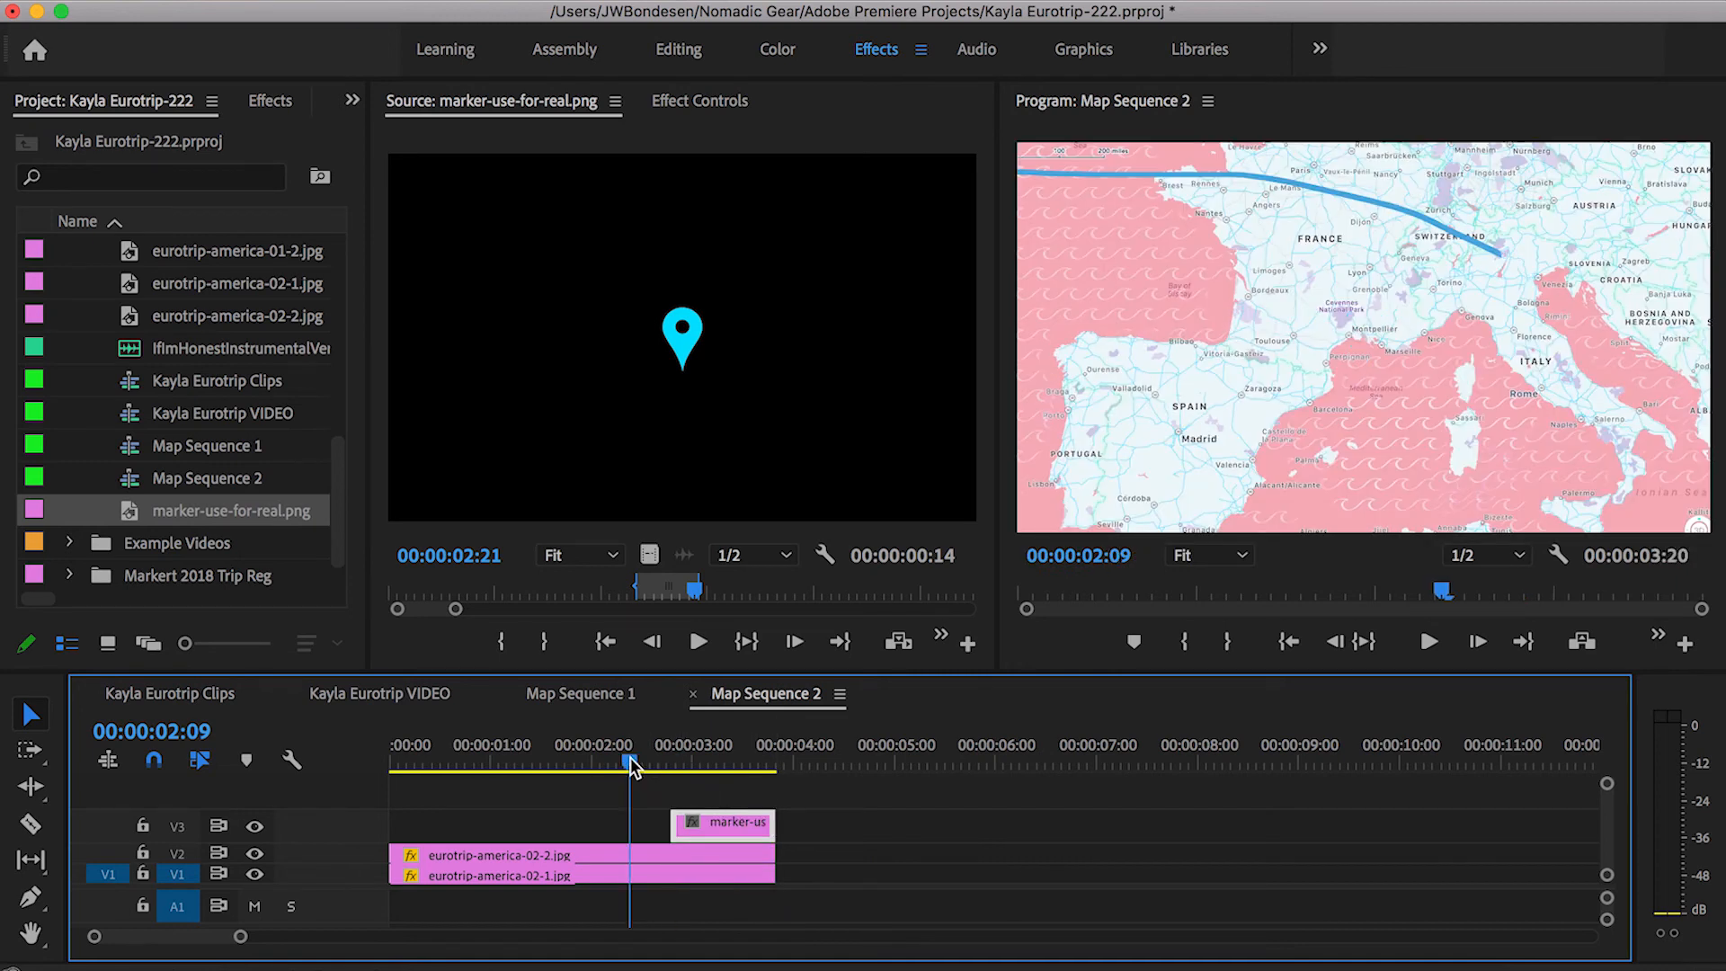
Preview the line reveal and extend the map pin clip's start back to 00:00:02:10.
key("space")
key("space")
left_click_drag(680, 832, 647, 825)
left_click(601, 760)
key("space")
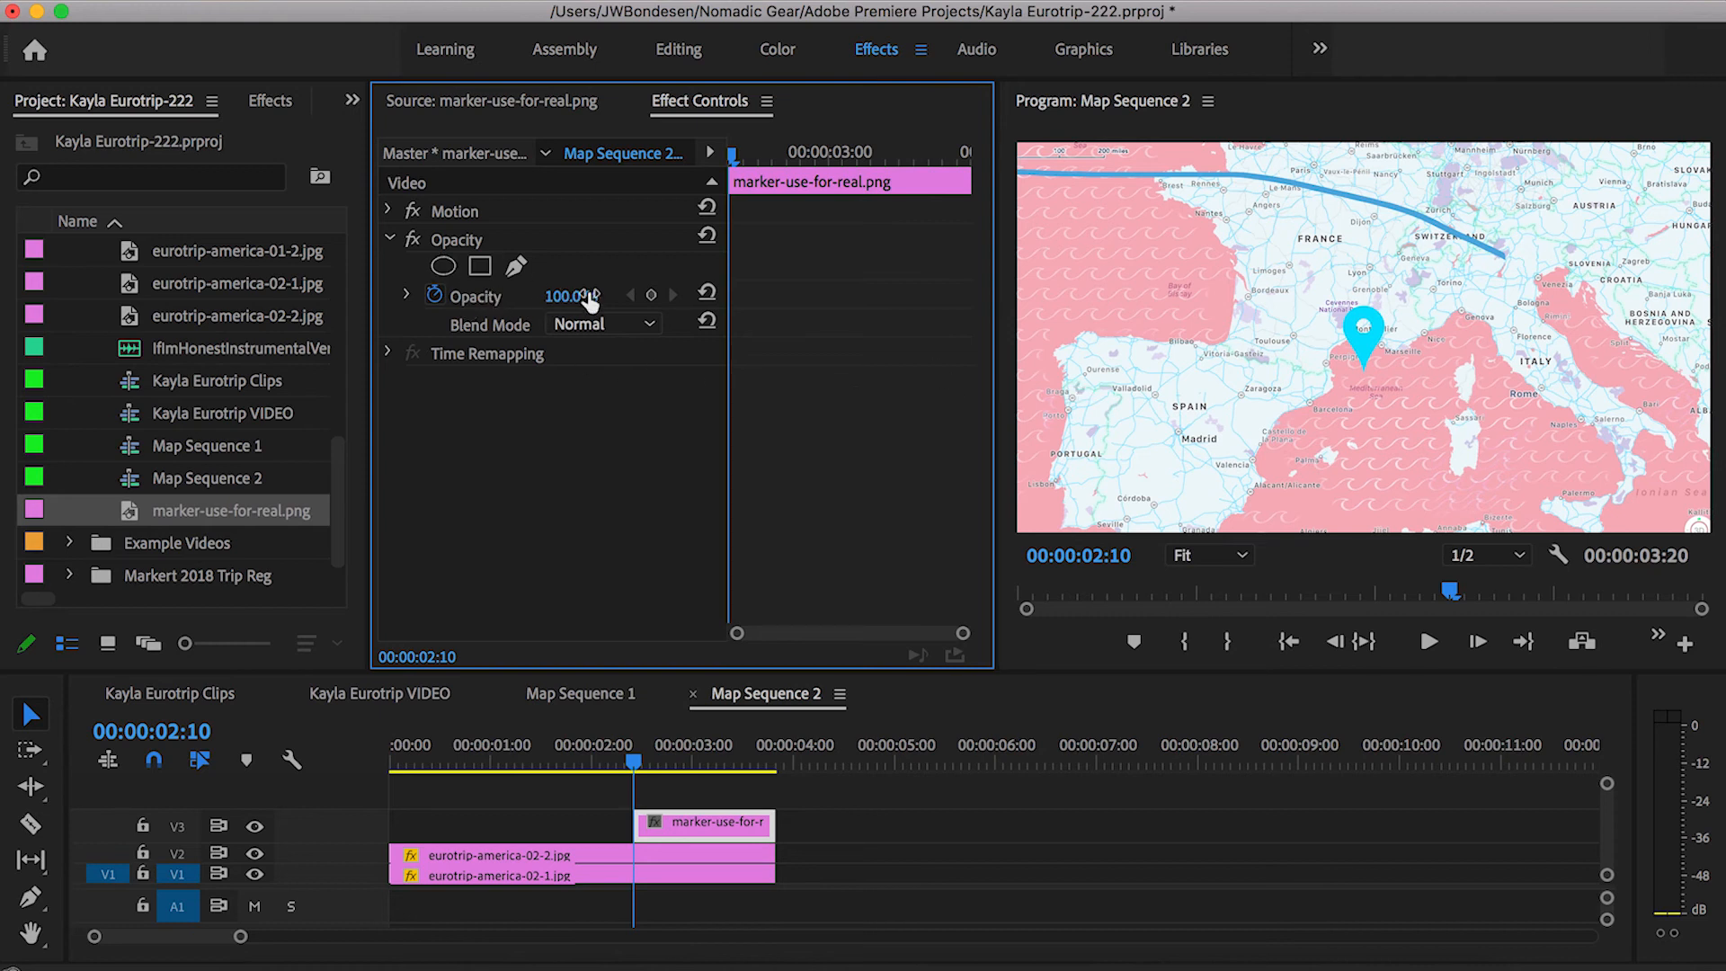
Set the map pin clip's Position to 1444.0, 281.0 so its tip sits on northern Italy.
left_click(389, 211)
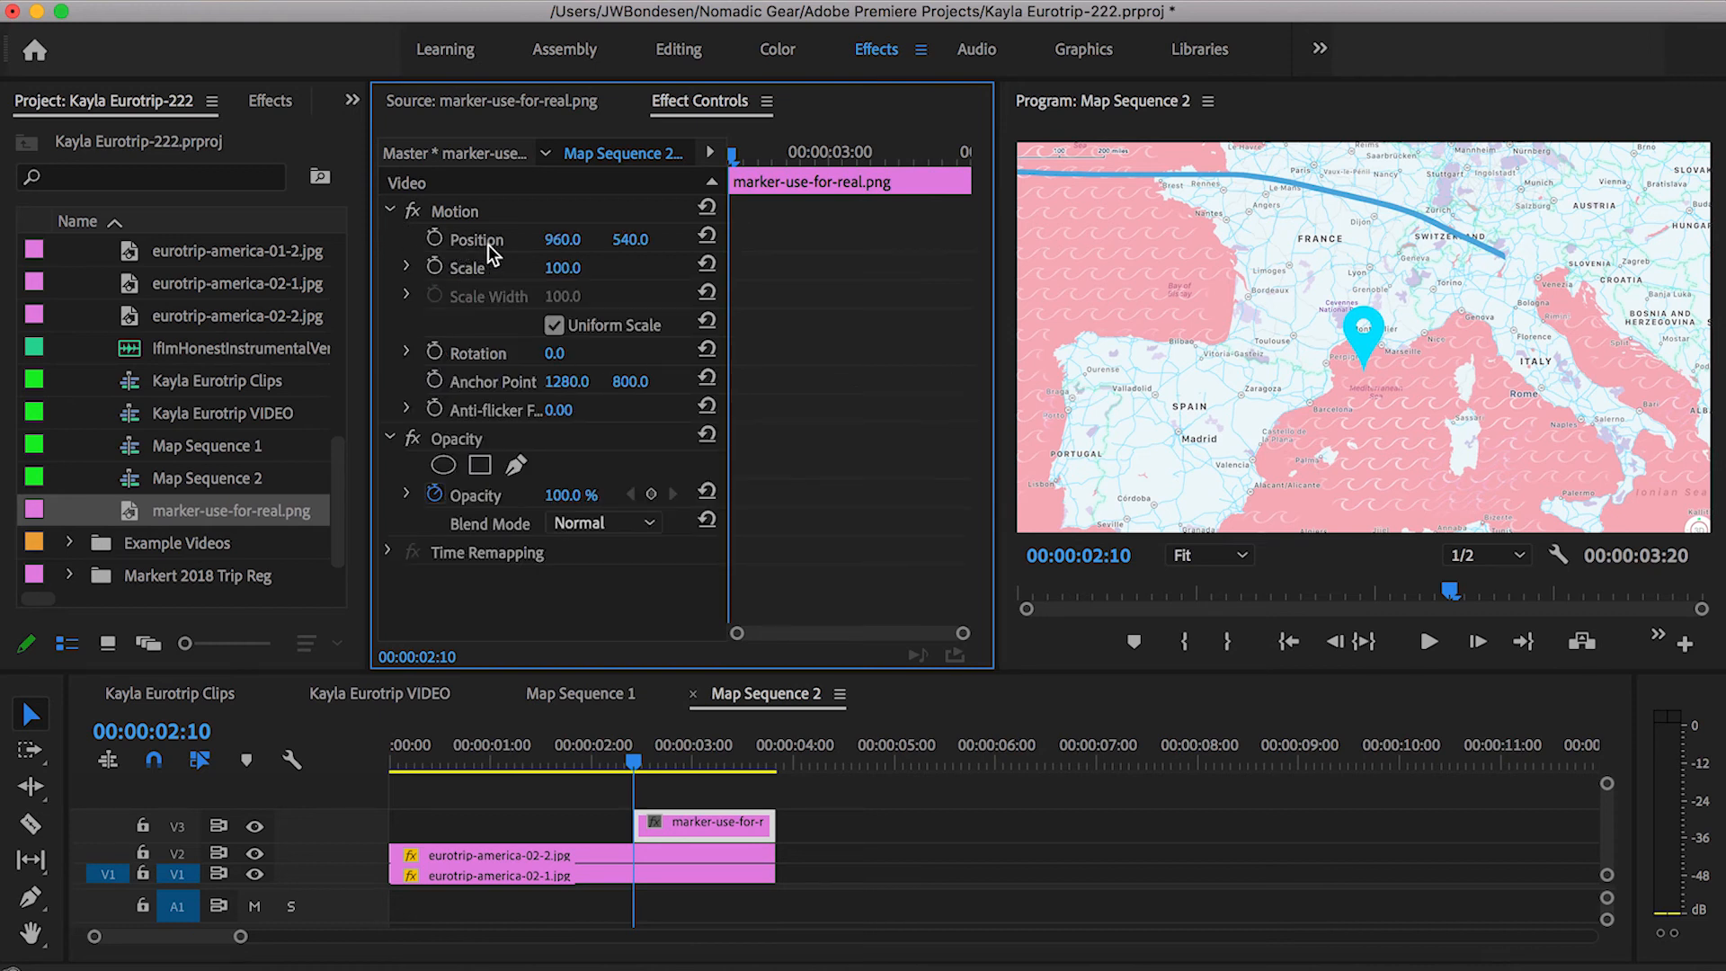
left_click(677, 829)
left_click(680, 109)
mouse_move(561, 239)
left_mouse_down()
mouse_move(995, 239)
mouse_move(389, 240)
left_mouse_up()
left_click_drag(562, 241, 544, 240)
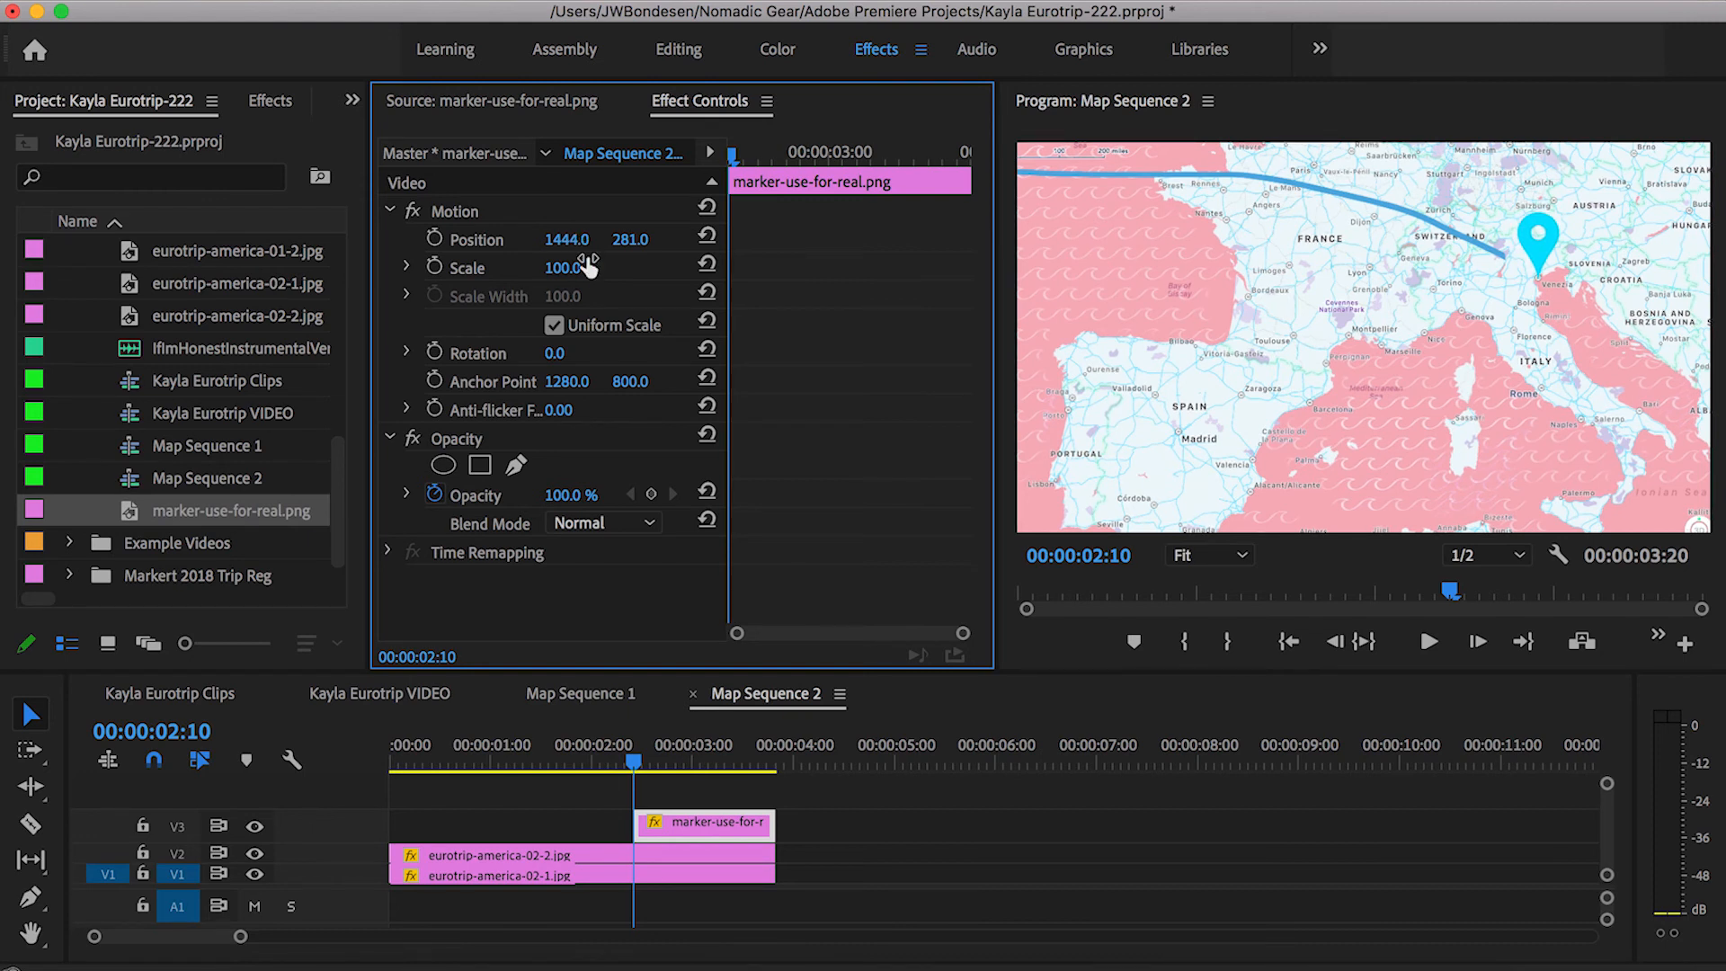
Set the map pin clip's Scale to 80 and its vertical Position to 296.0.
left_click(580, 266)
type("80")
key("Return")
left_click_drag(626, 244, 651, 244)
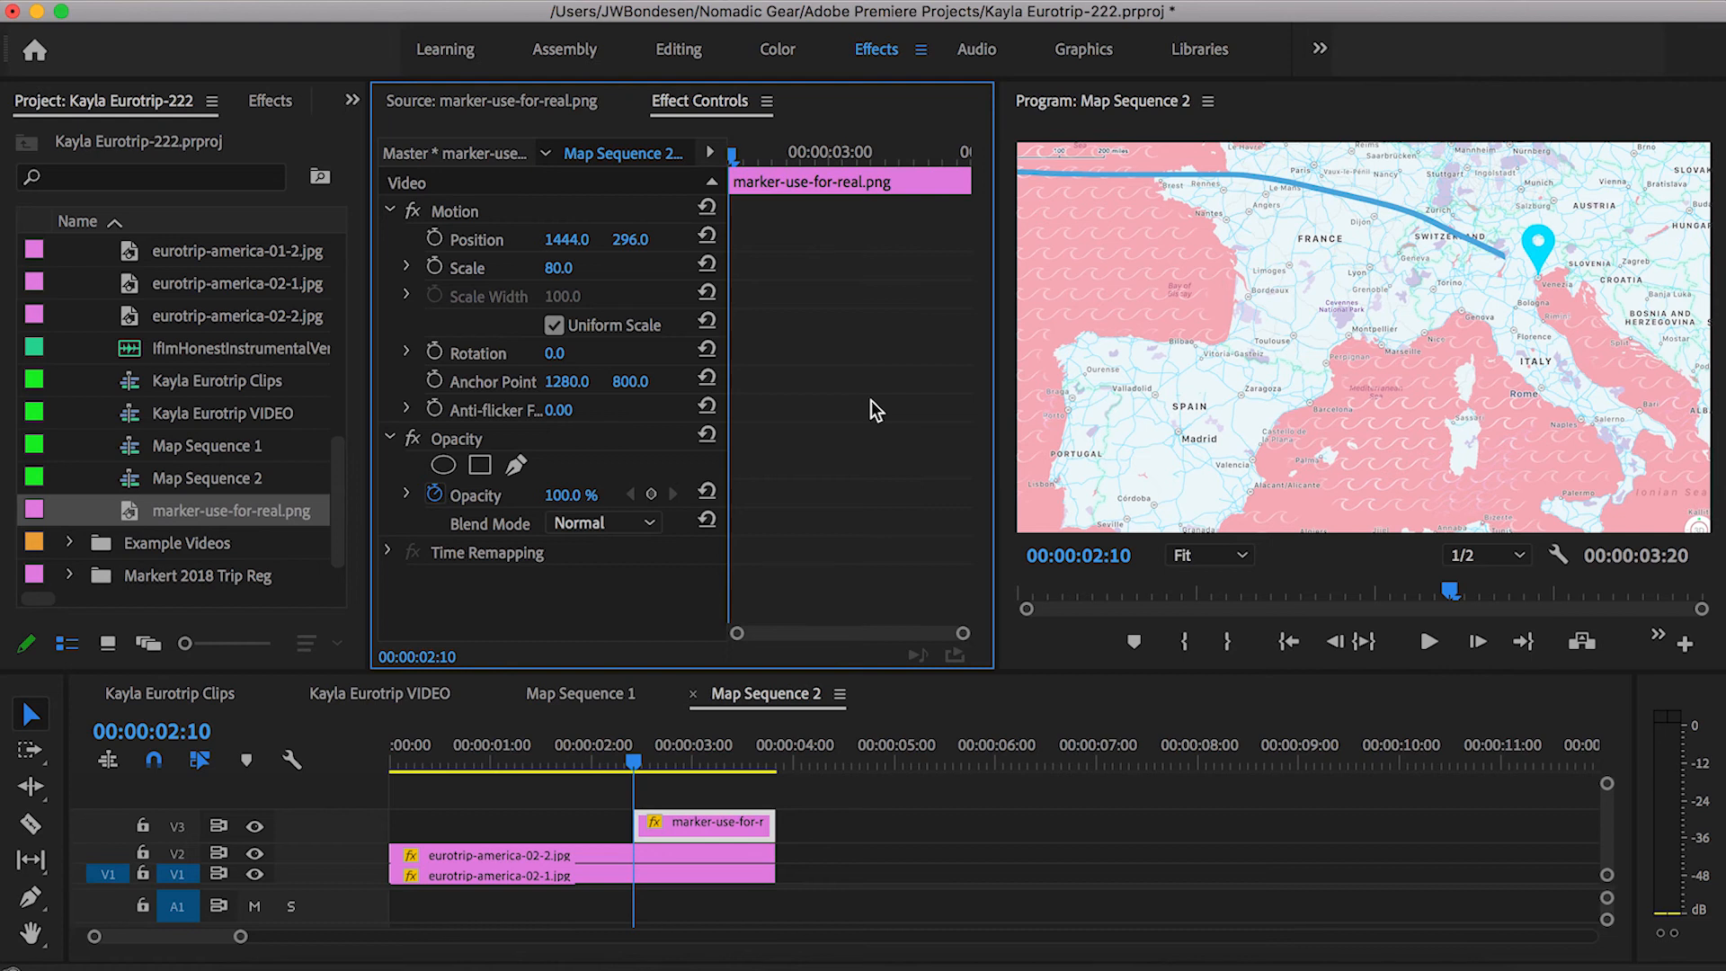
Play the sequence and extend the map pin clip's start back to 00:00:02:05.
left_click(664, 789)
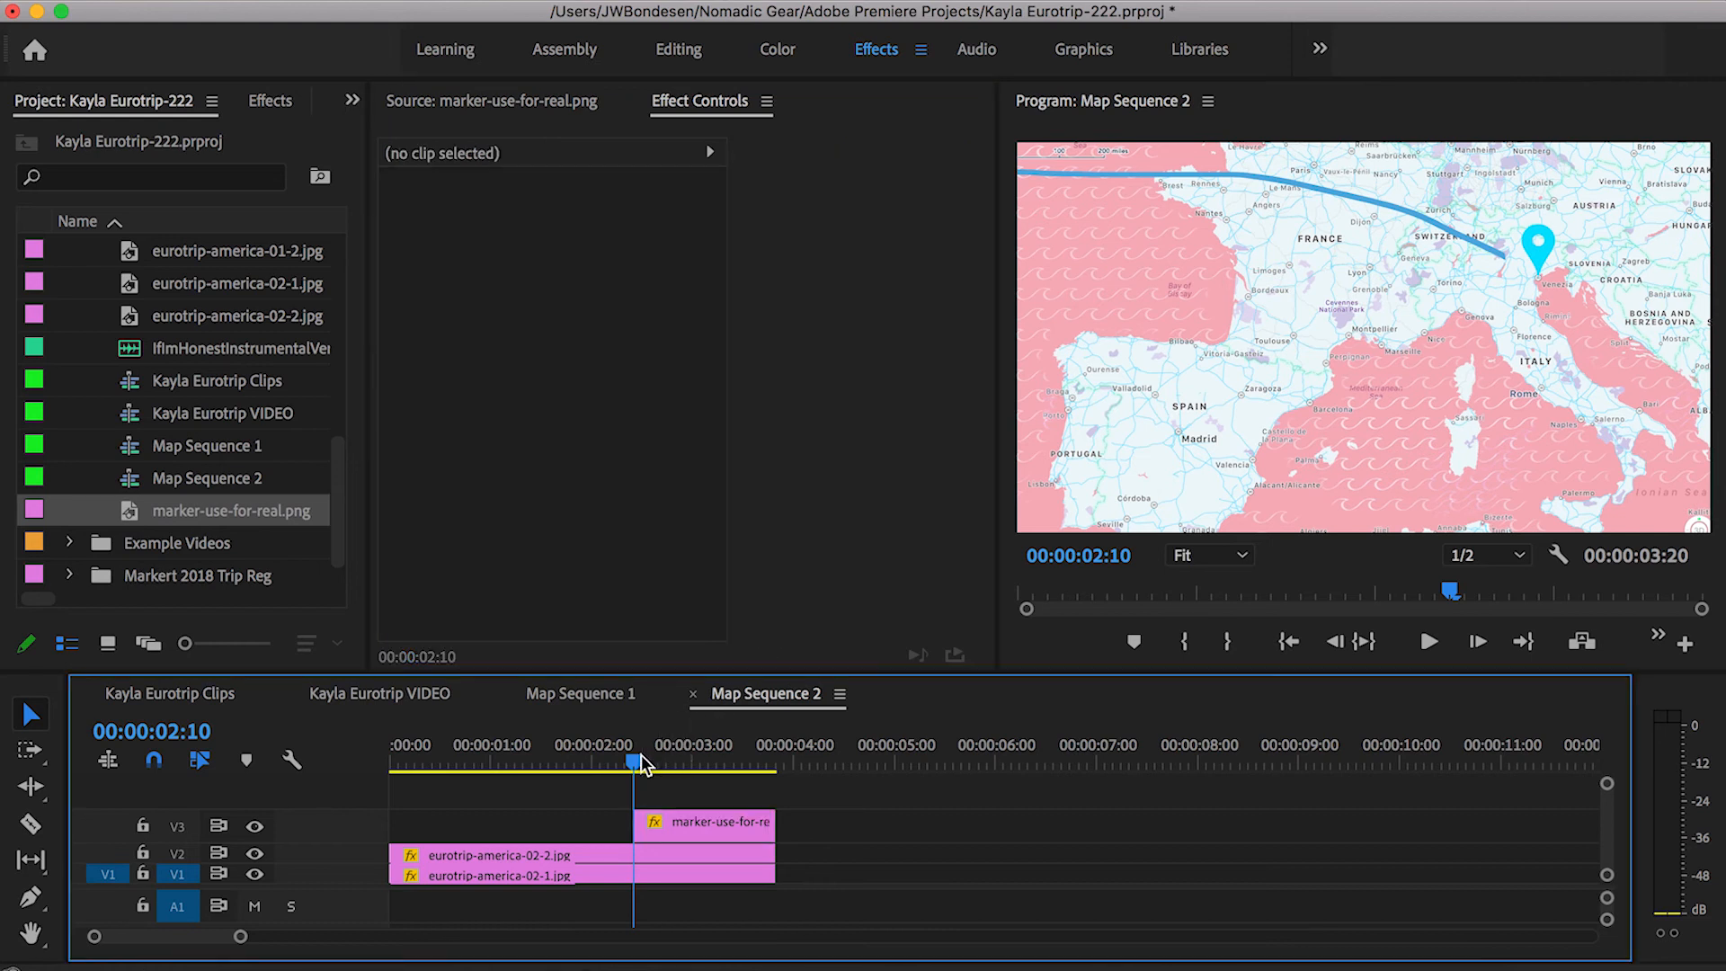
left_click_drag(642, 763, 596, 746)
key("space")
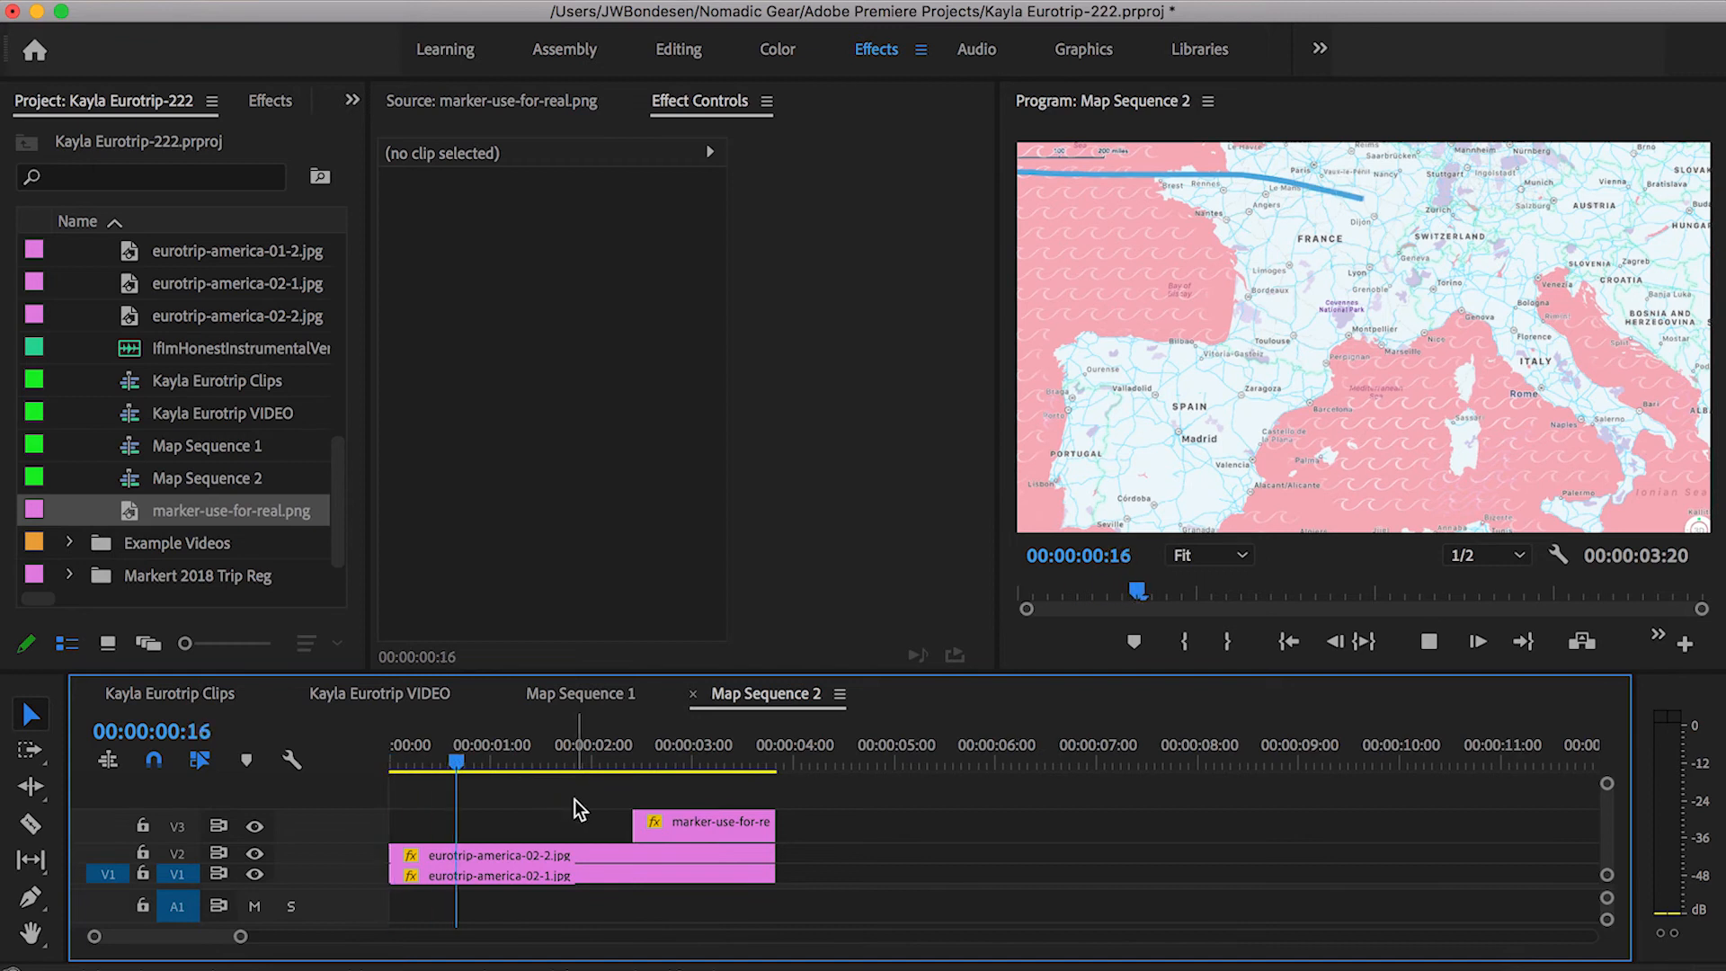
left_click_drag(633, 822, 618, 823)
left_click(633, 762)
Play Map Sequence 2 from its beginning to check when the map pin appears.
key("space")
left_click(562, 752)
left_click_drag(517, 762, 337, 787)
key("space")
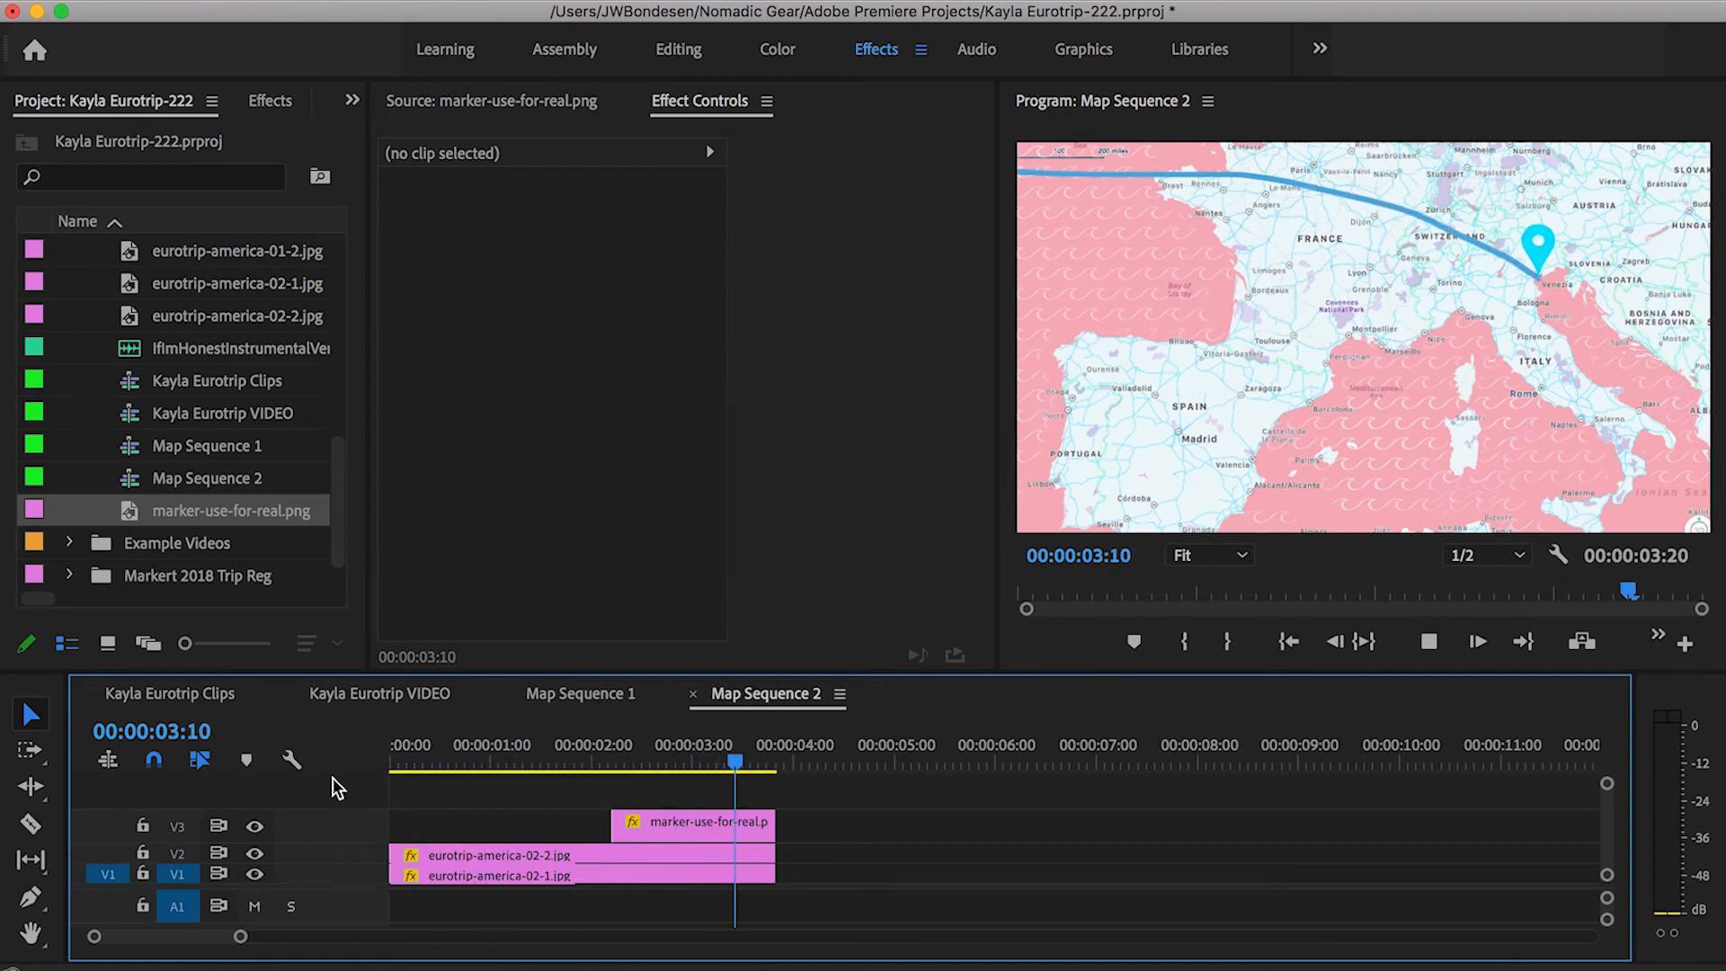
Enable keyframing for the map pin clip's Scale and Position at 00:00:02:08, three frames after its start.
left_click_drag(596, 760, 612, 760)
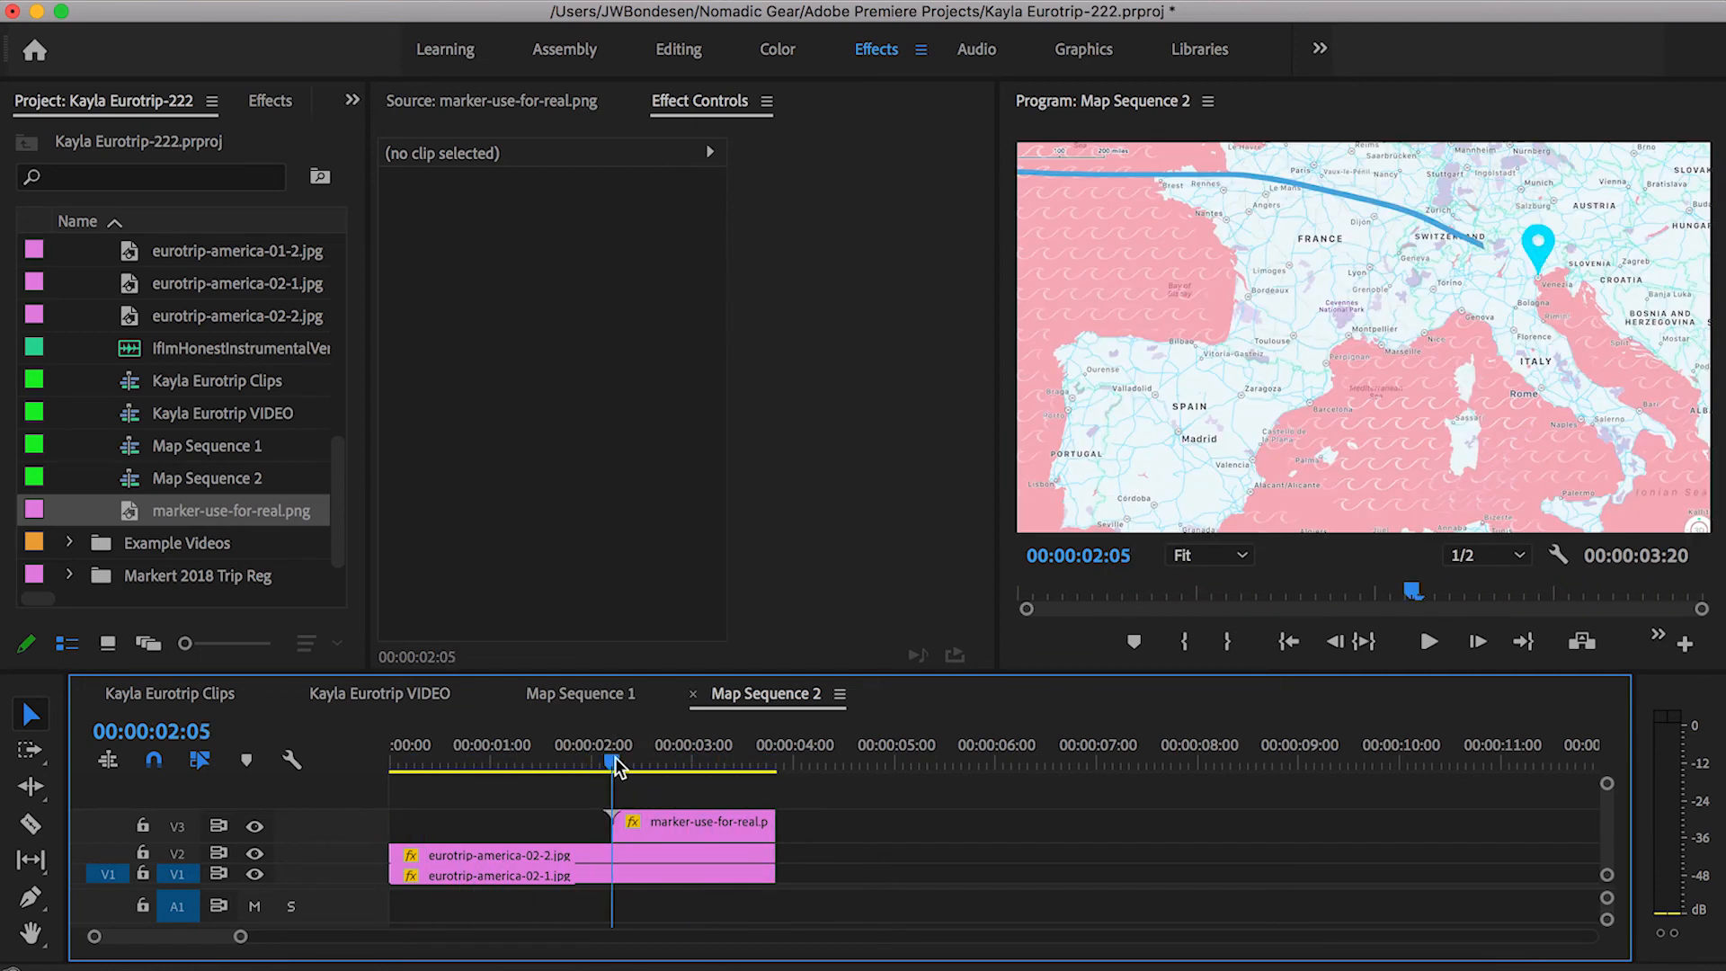
left_click(653, 836)
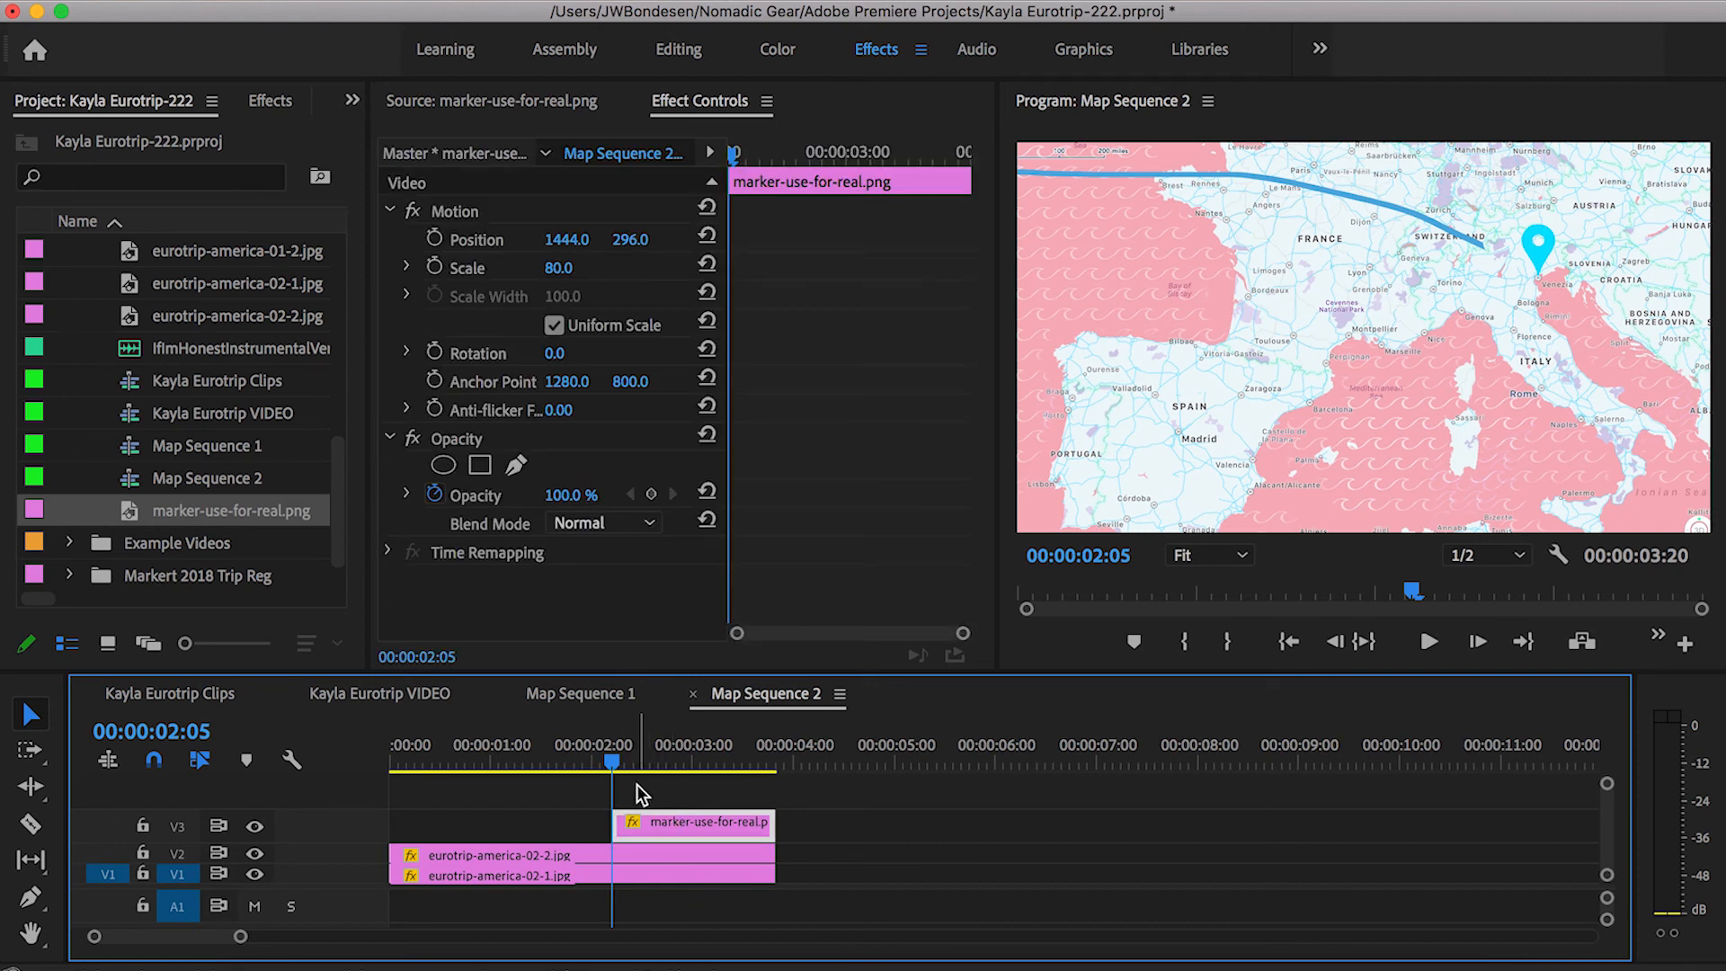
scroll(641, 792, "up", 3)
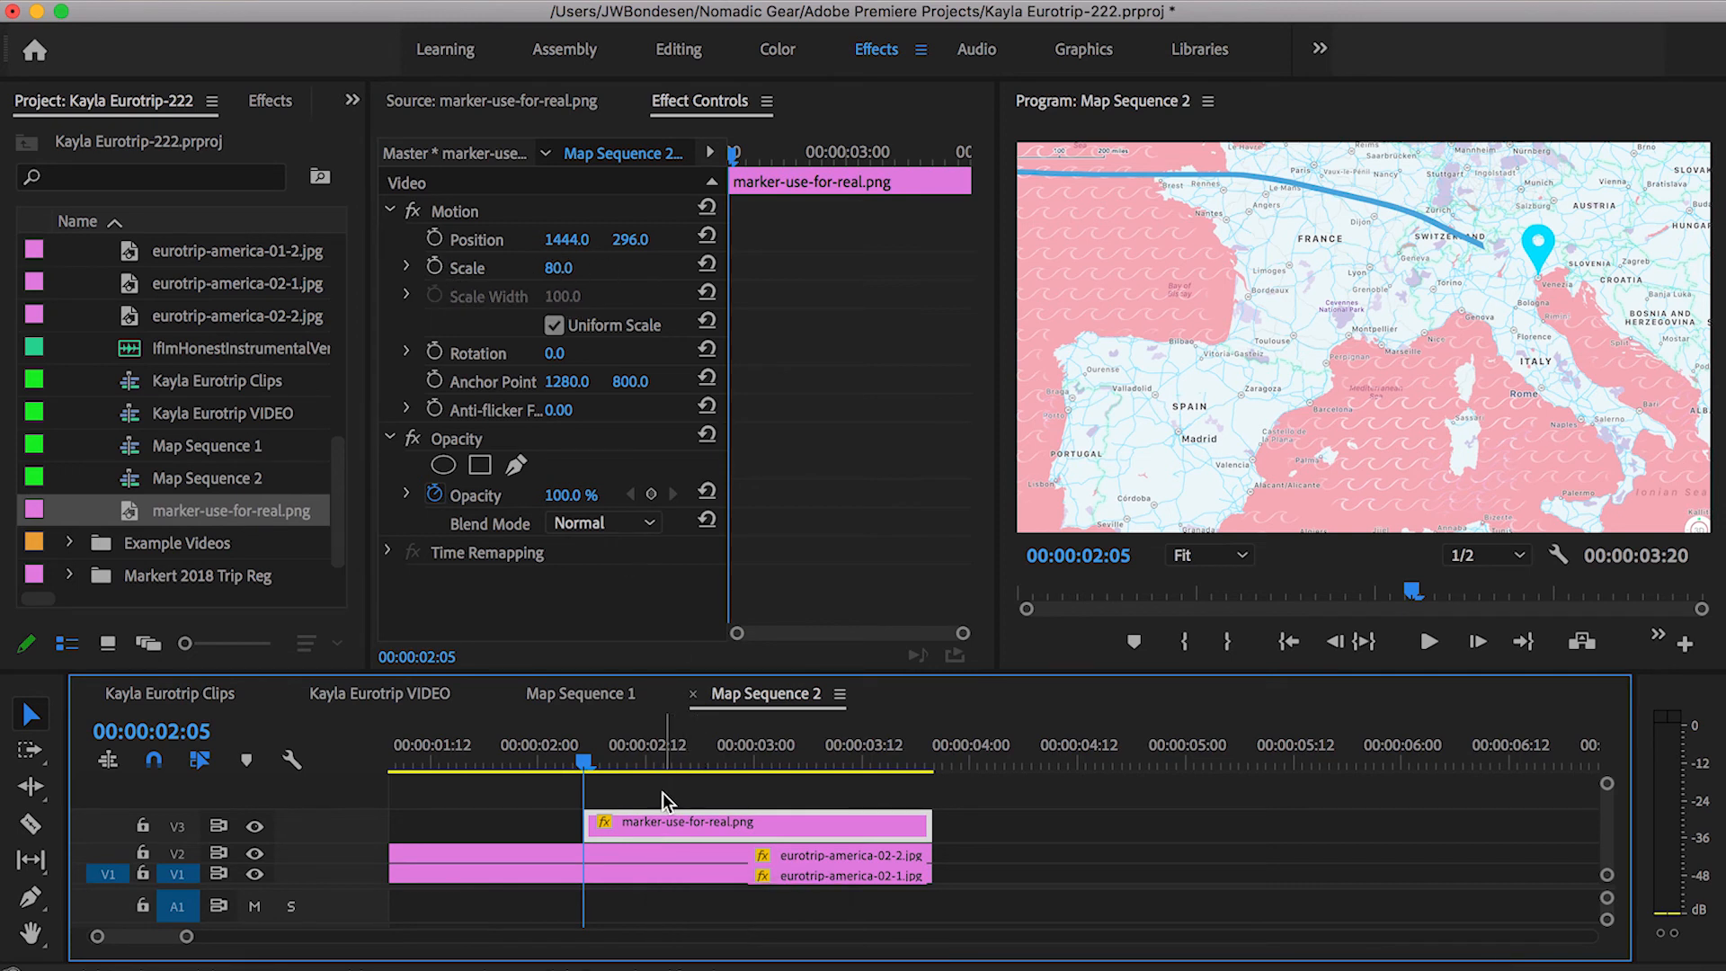
scroll(617, 819, "up", 3)
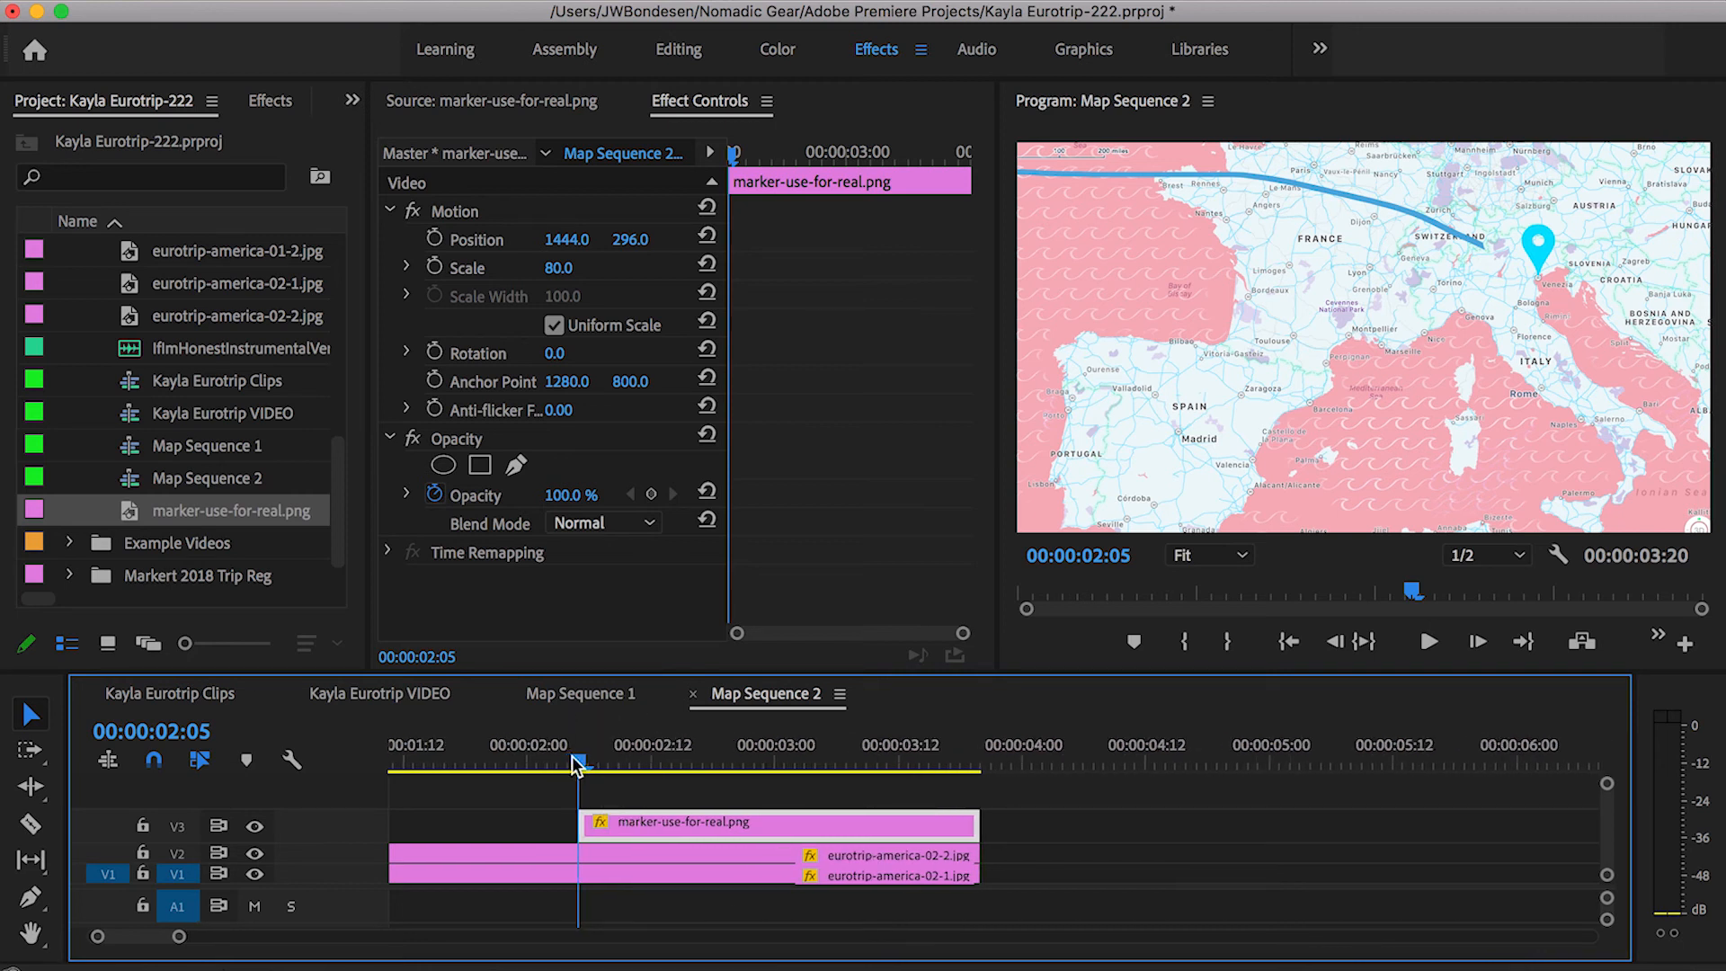
key("Right")
key("Right")
key("Right")
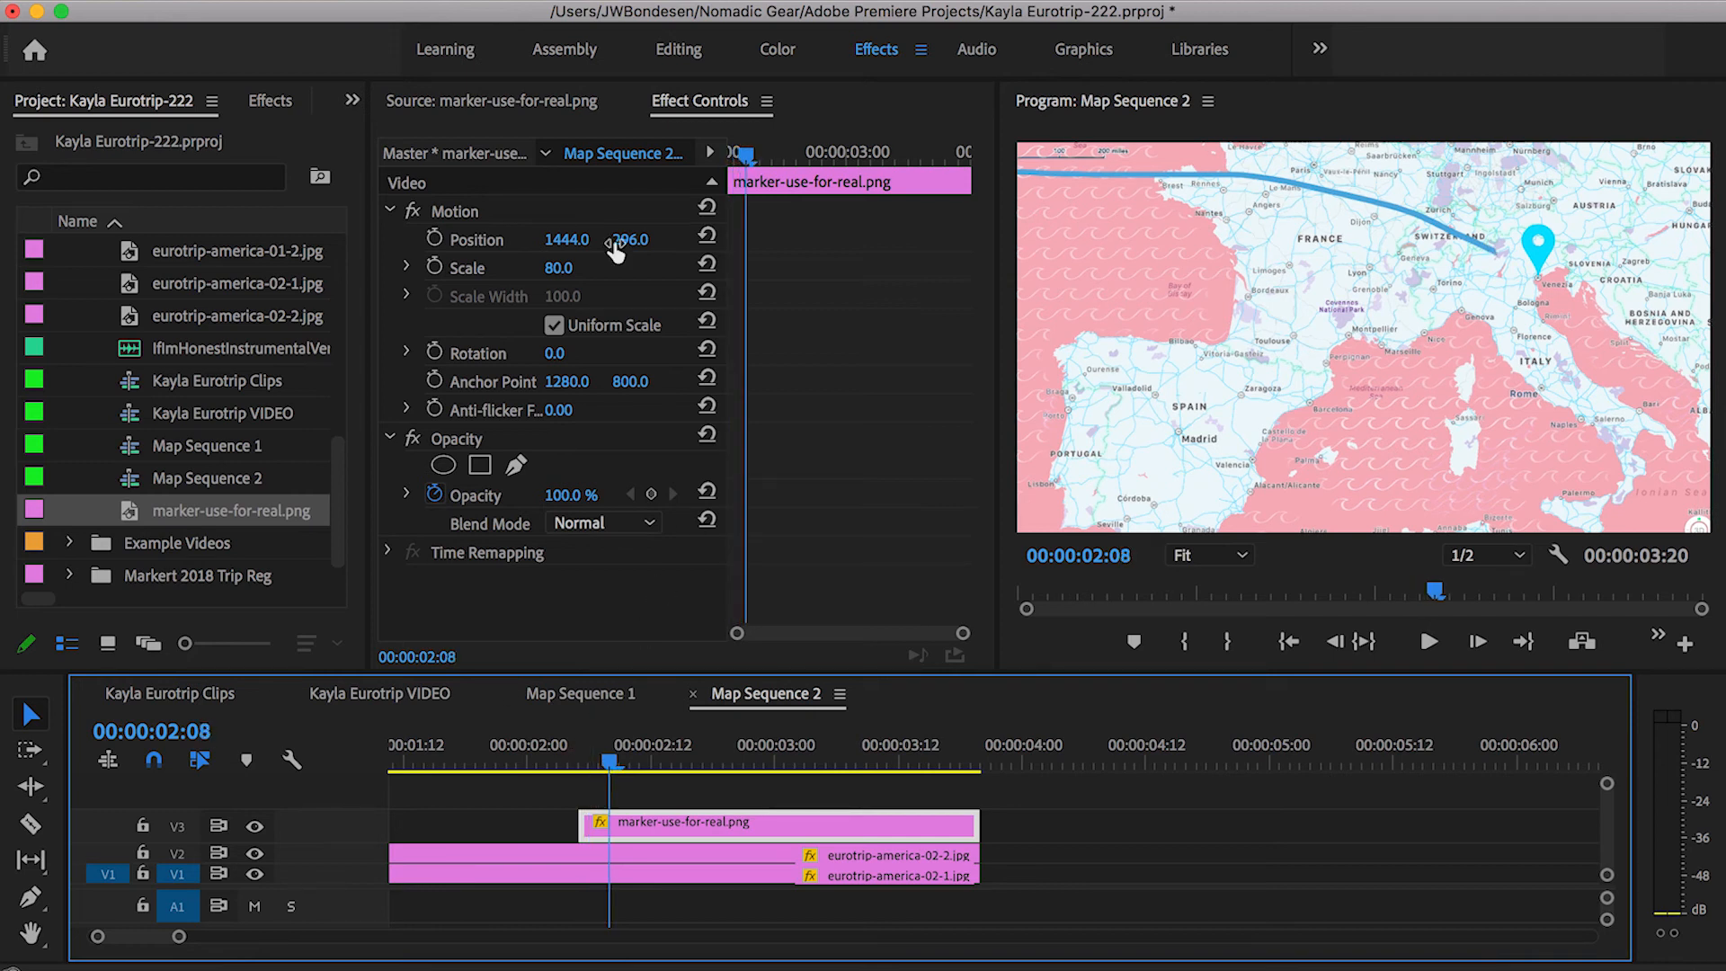
left_click(441, 274)
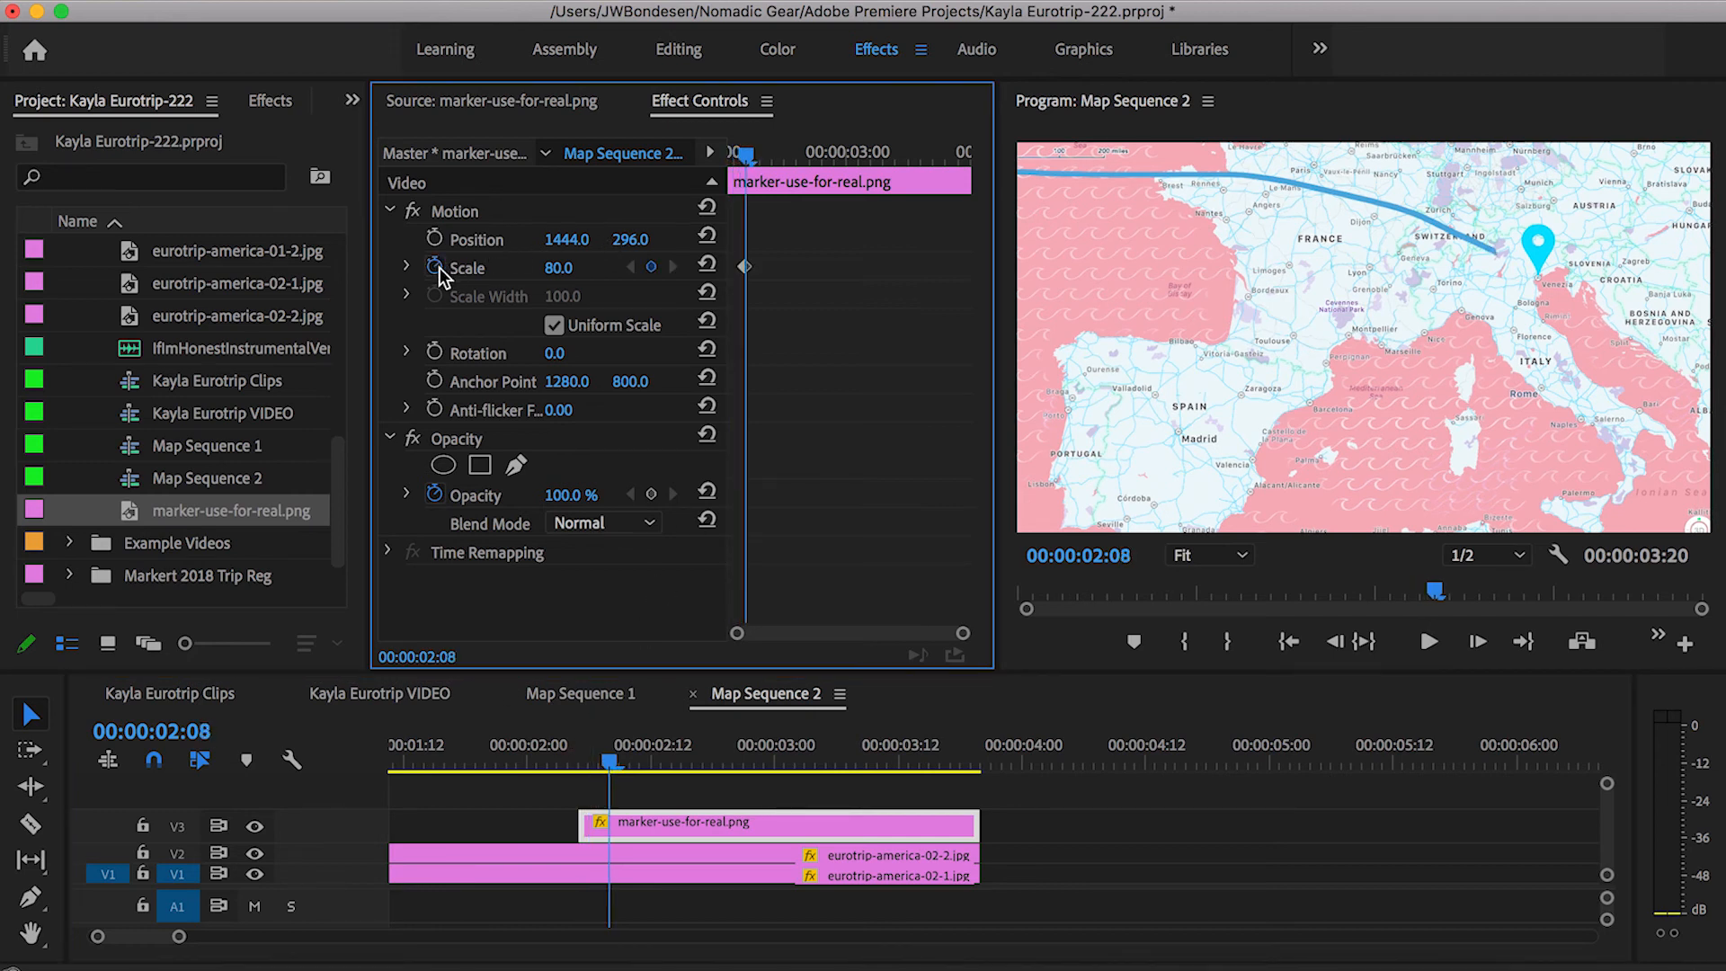
left_click(442, 274)
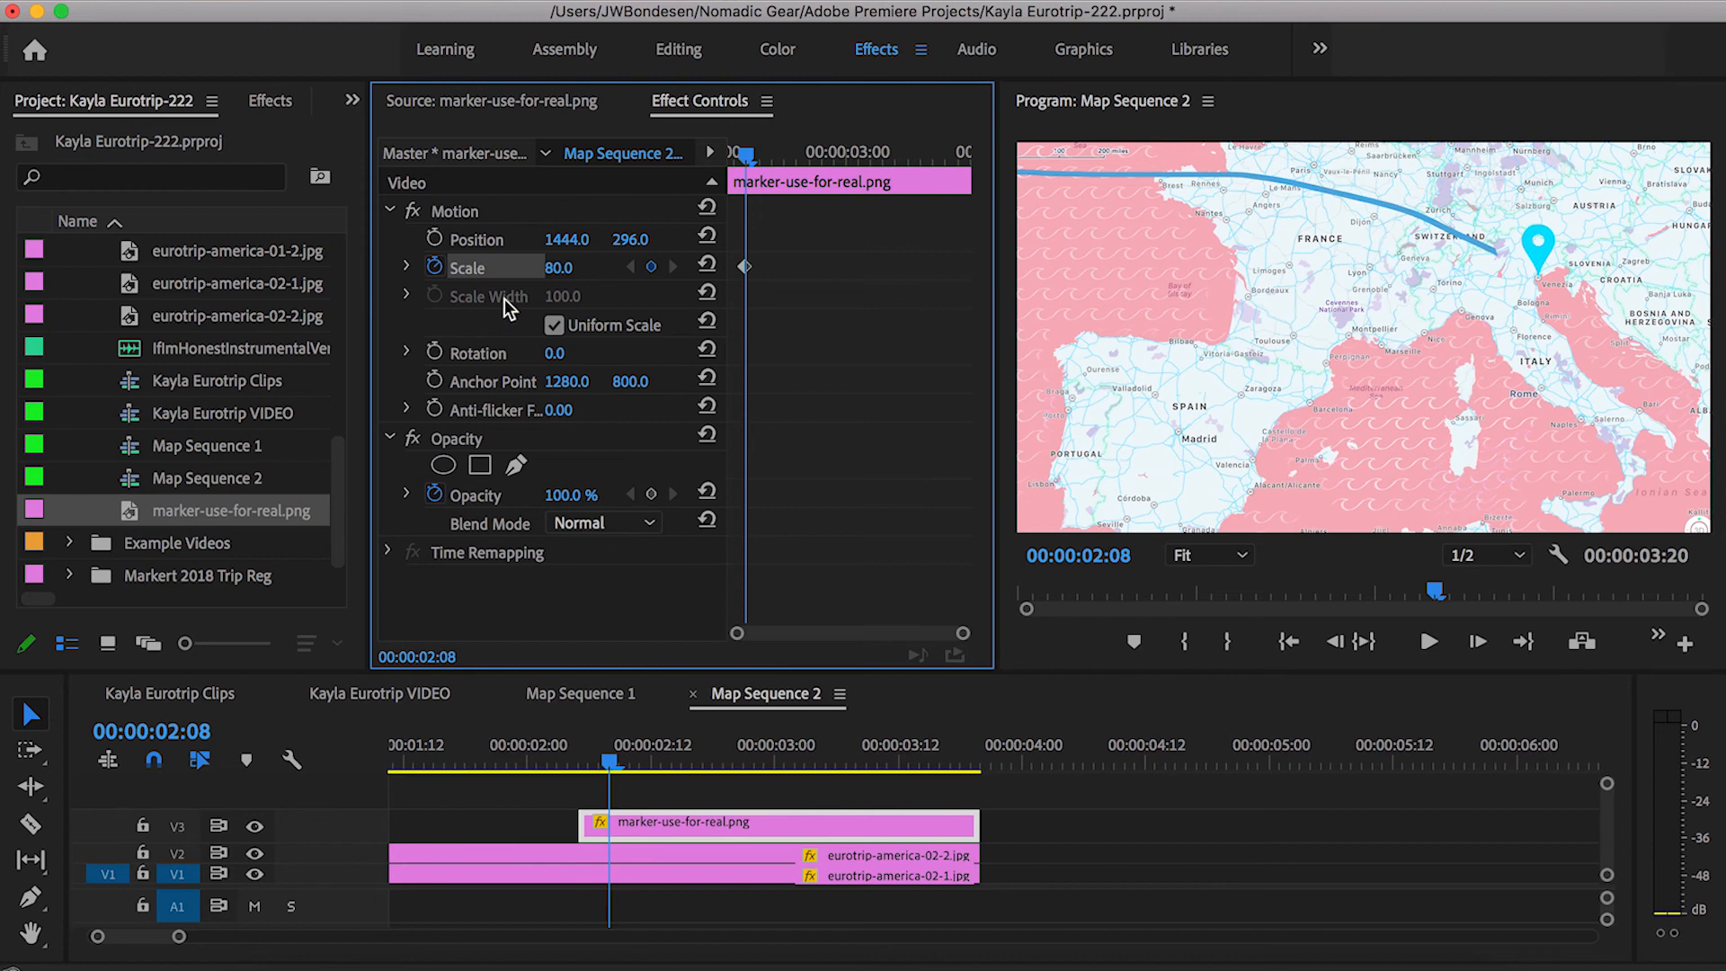
left_click(437, 241)
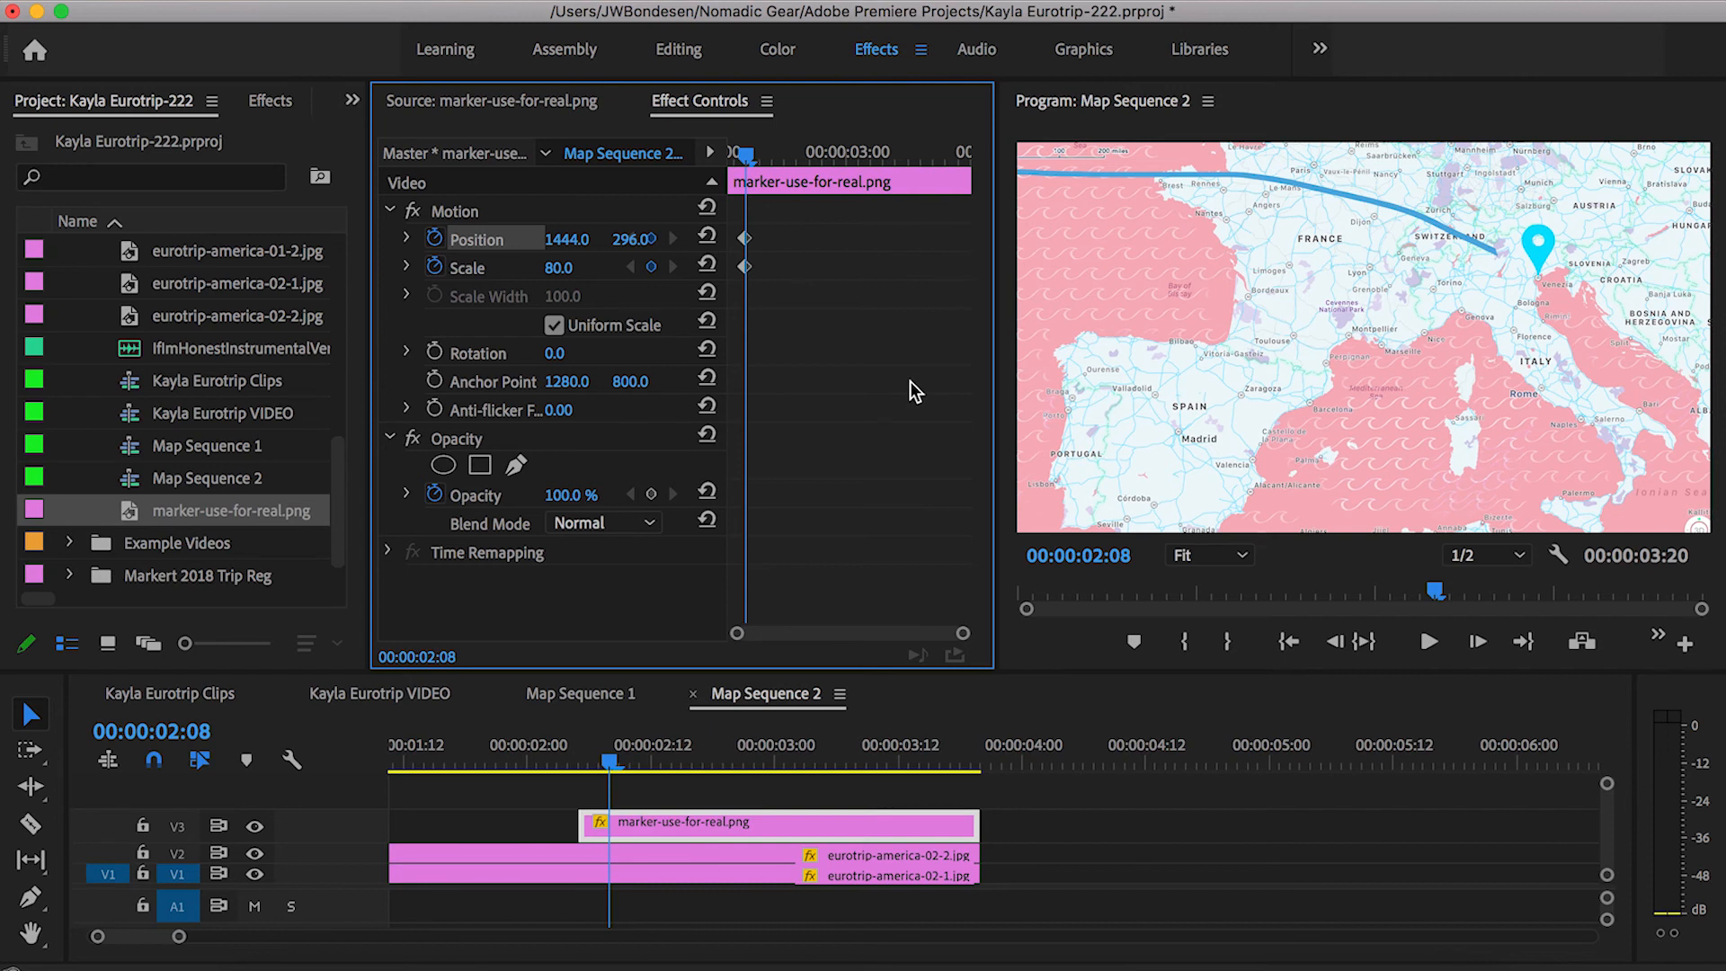
Add Scale and Position keyframes to the map pin clip at 00:00:02:05, and set its Scale there to 0.
key("Left")
key("Left")
key("Left")
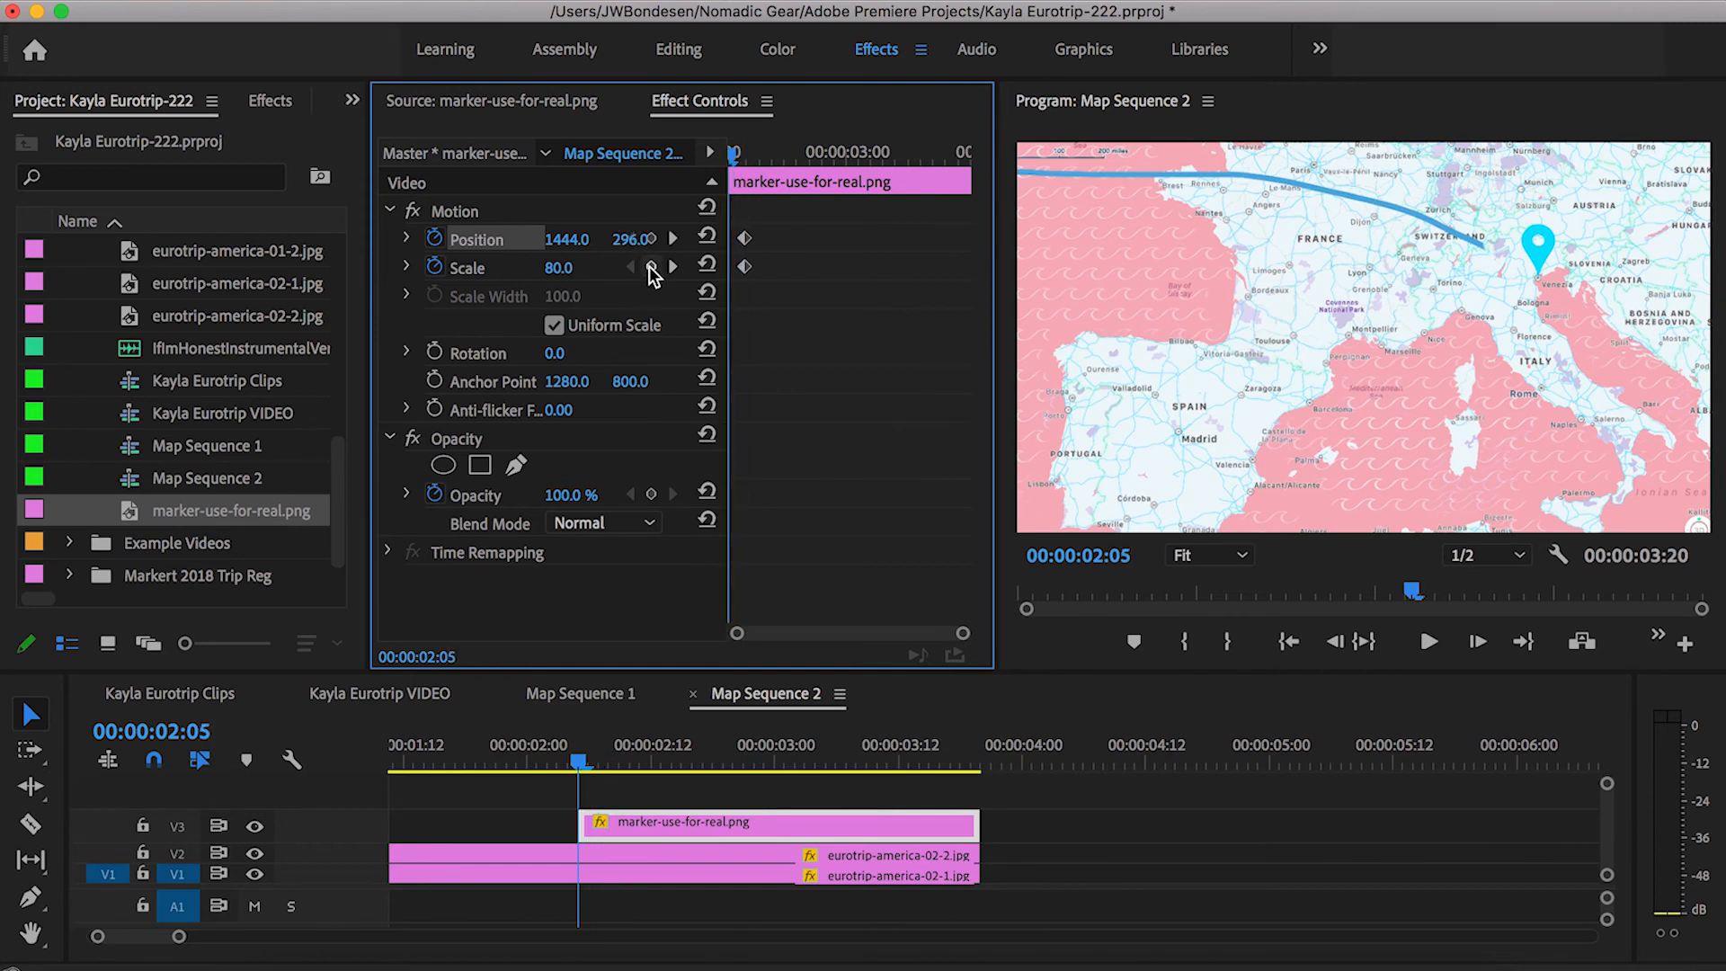
left_click(652, 267)
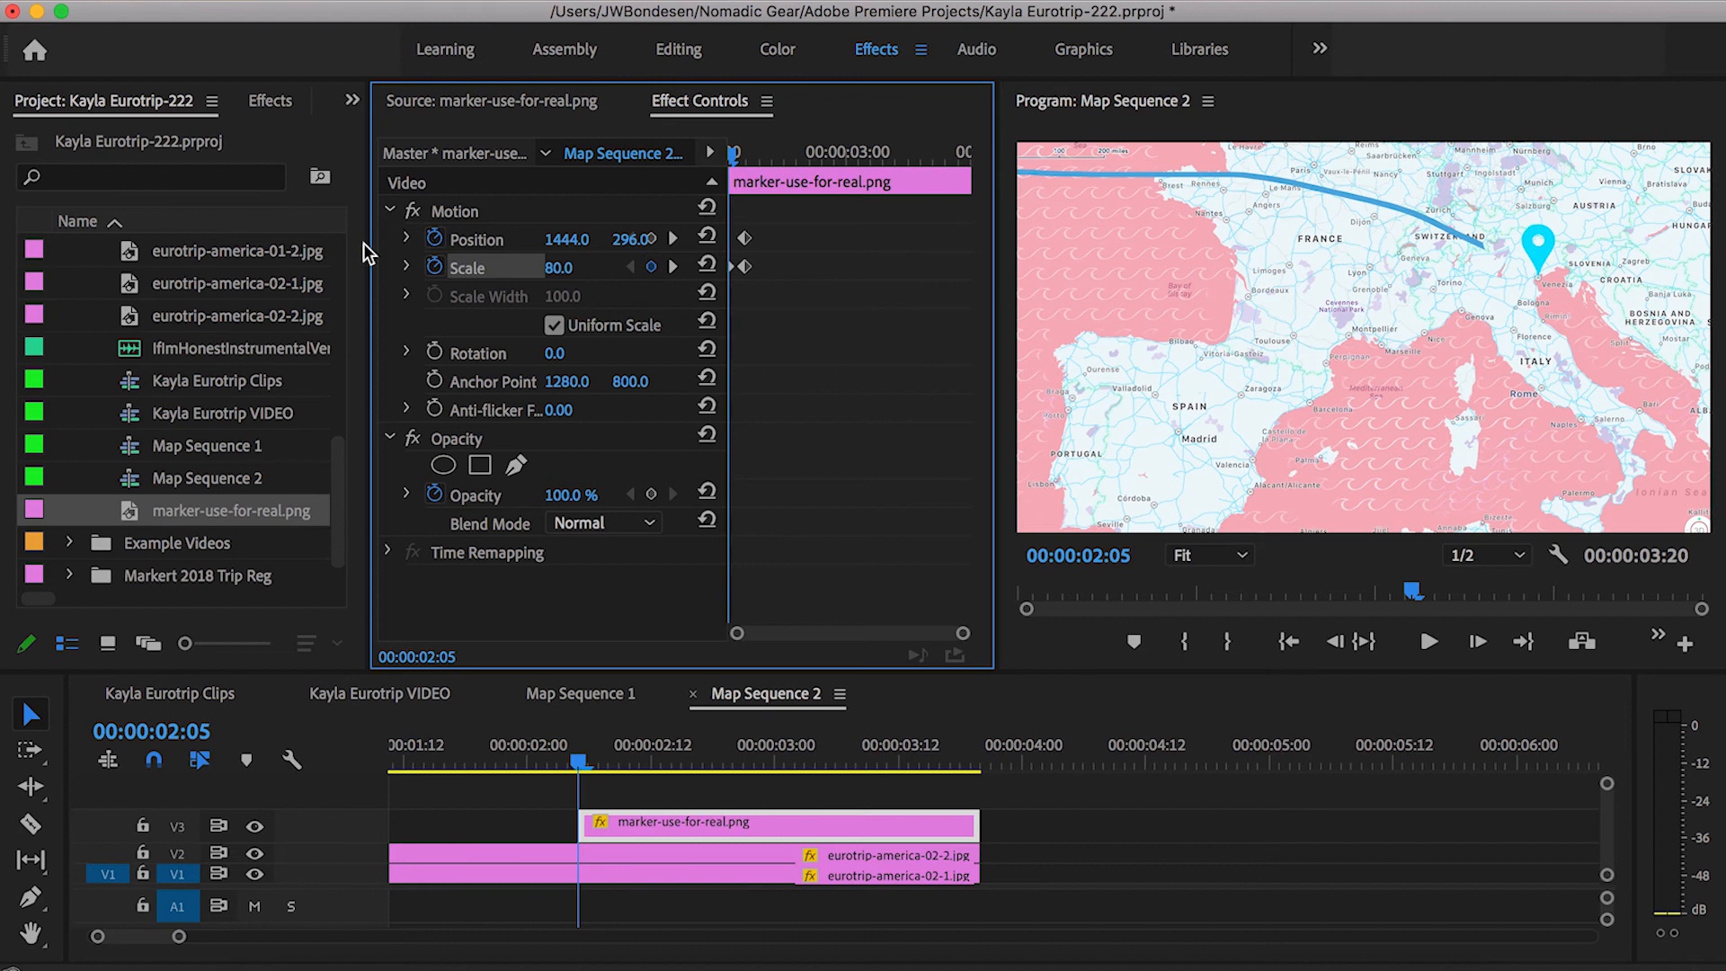
left_click_drag(367, 243, 334, 243)
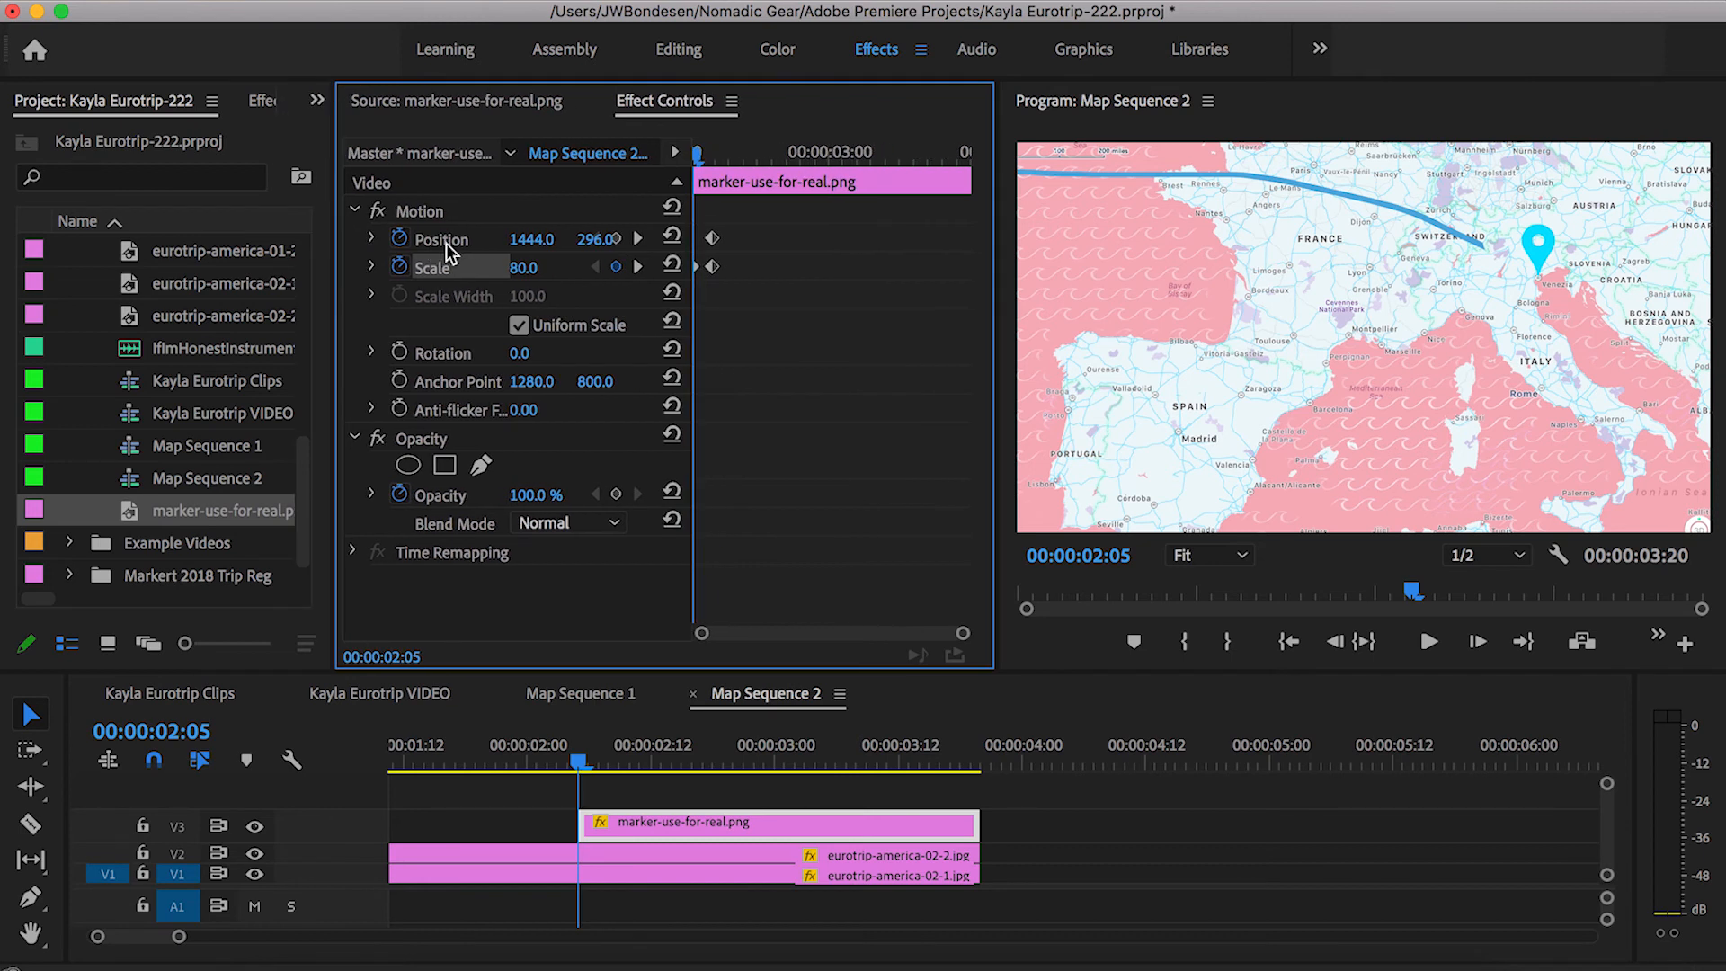
left_click(707, 240)
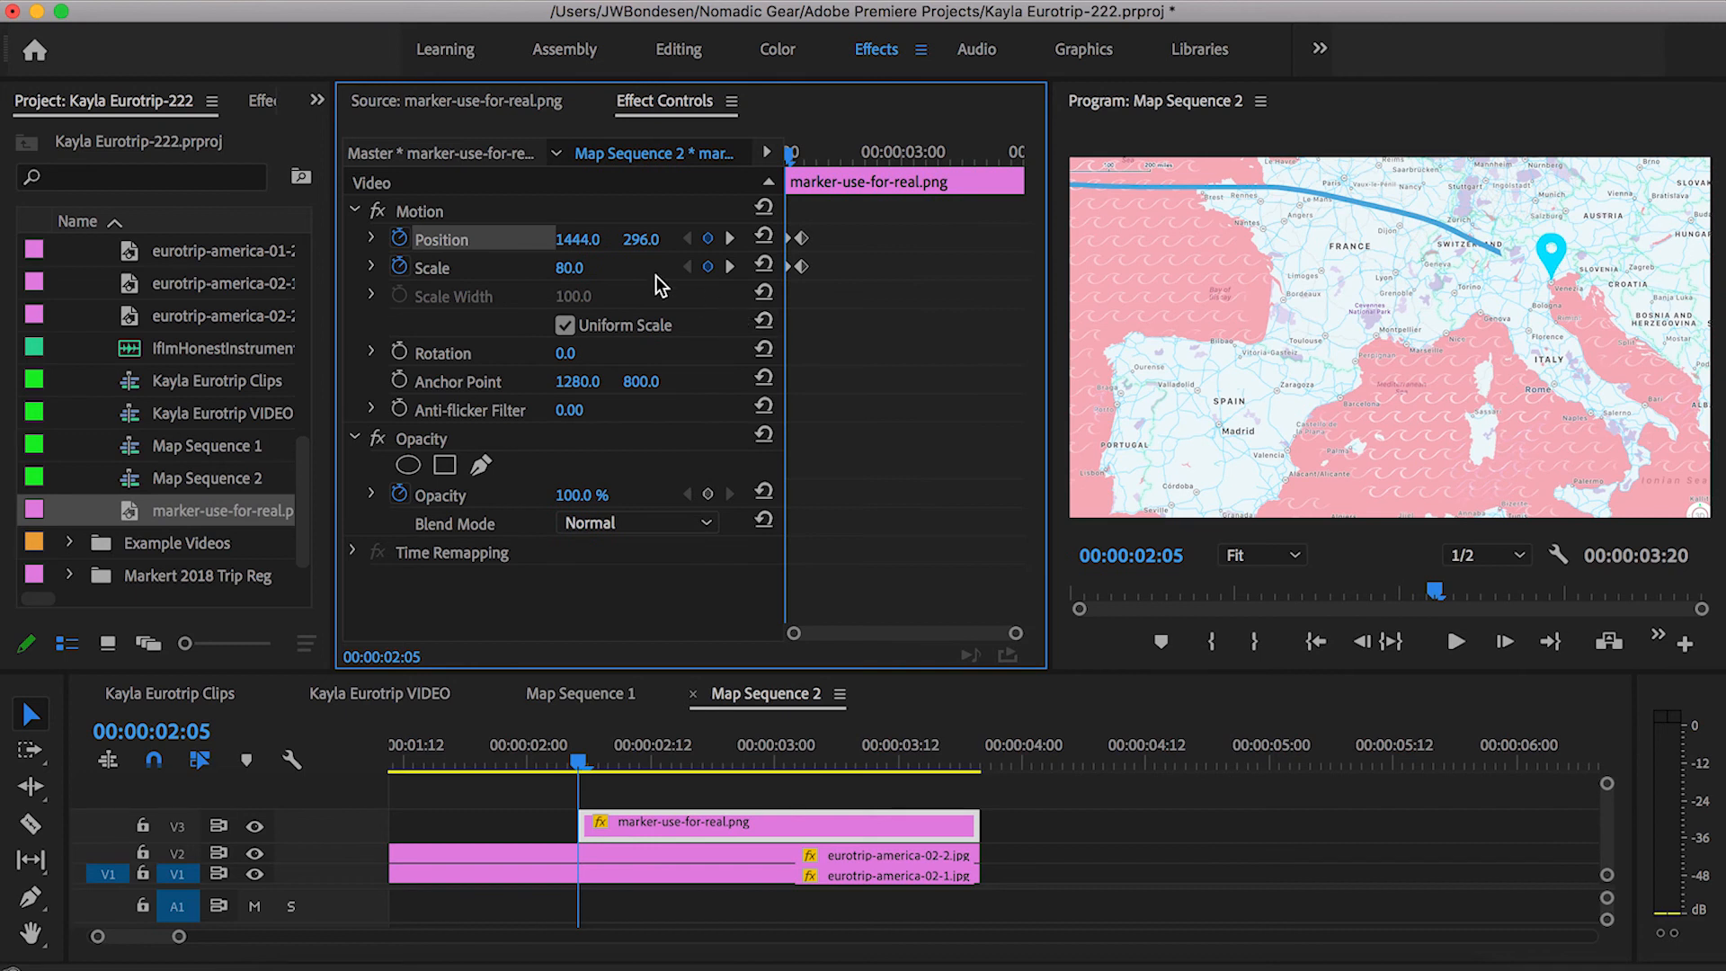
left_click(569, 267)
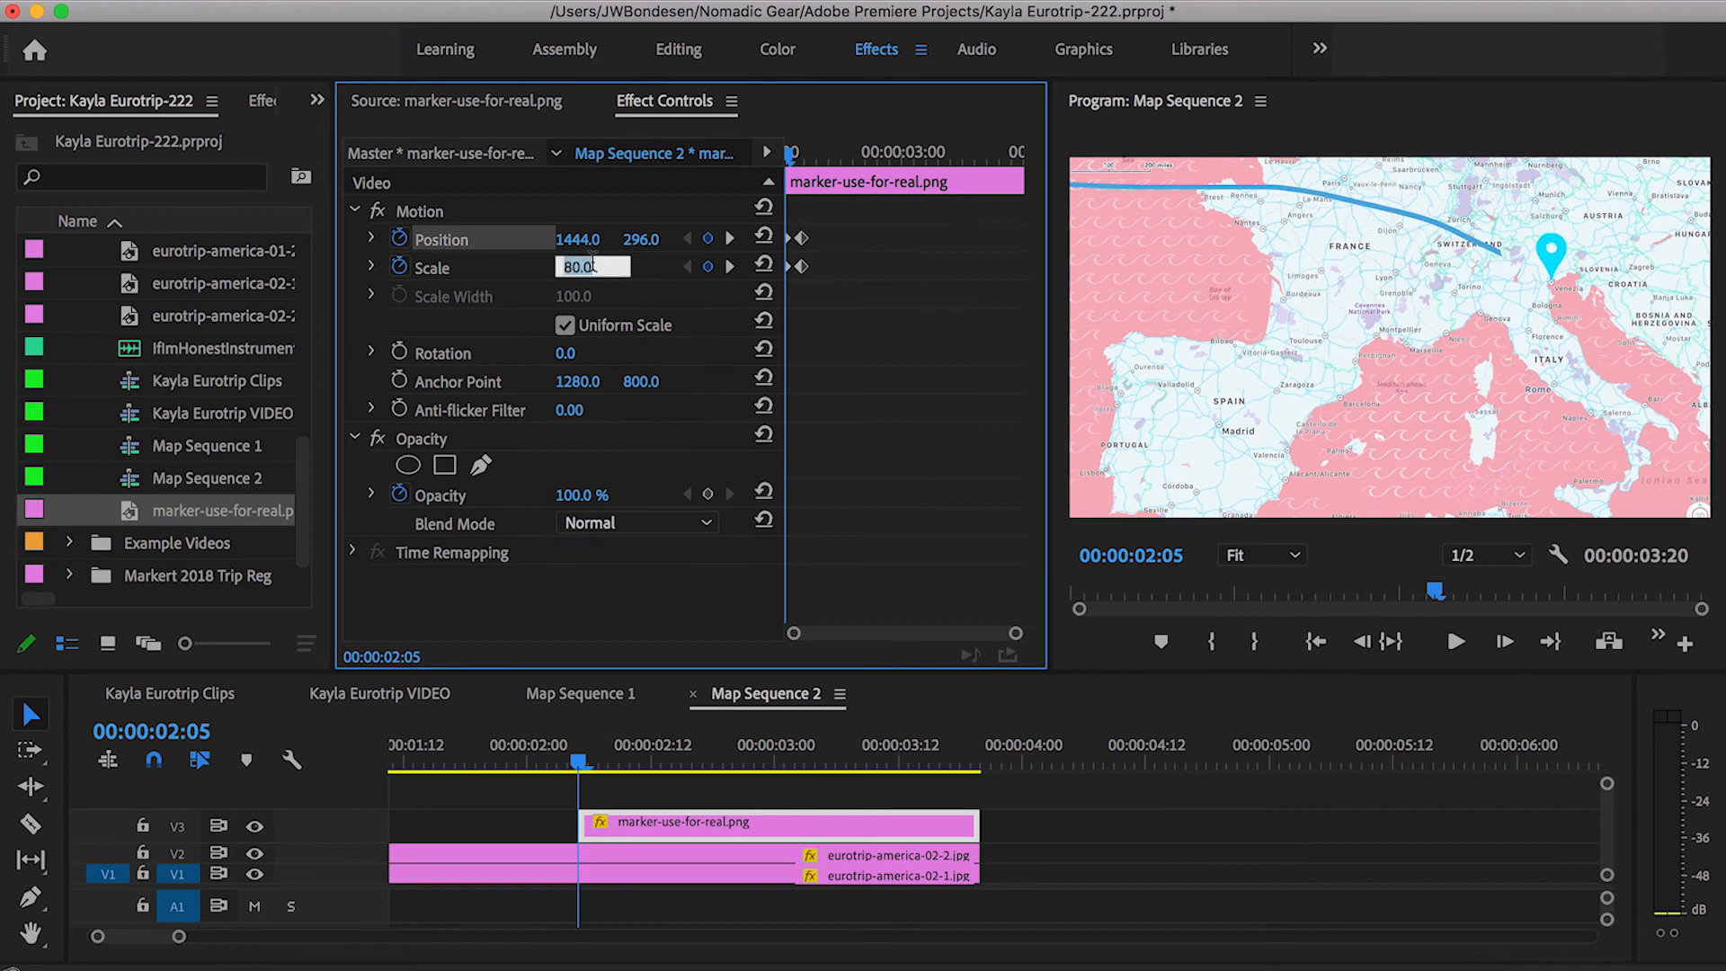
type("0")
key("Return")
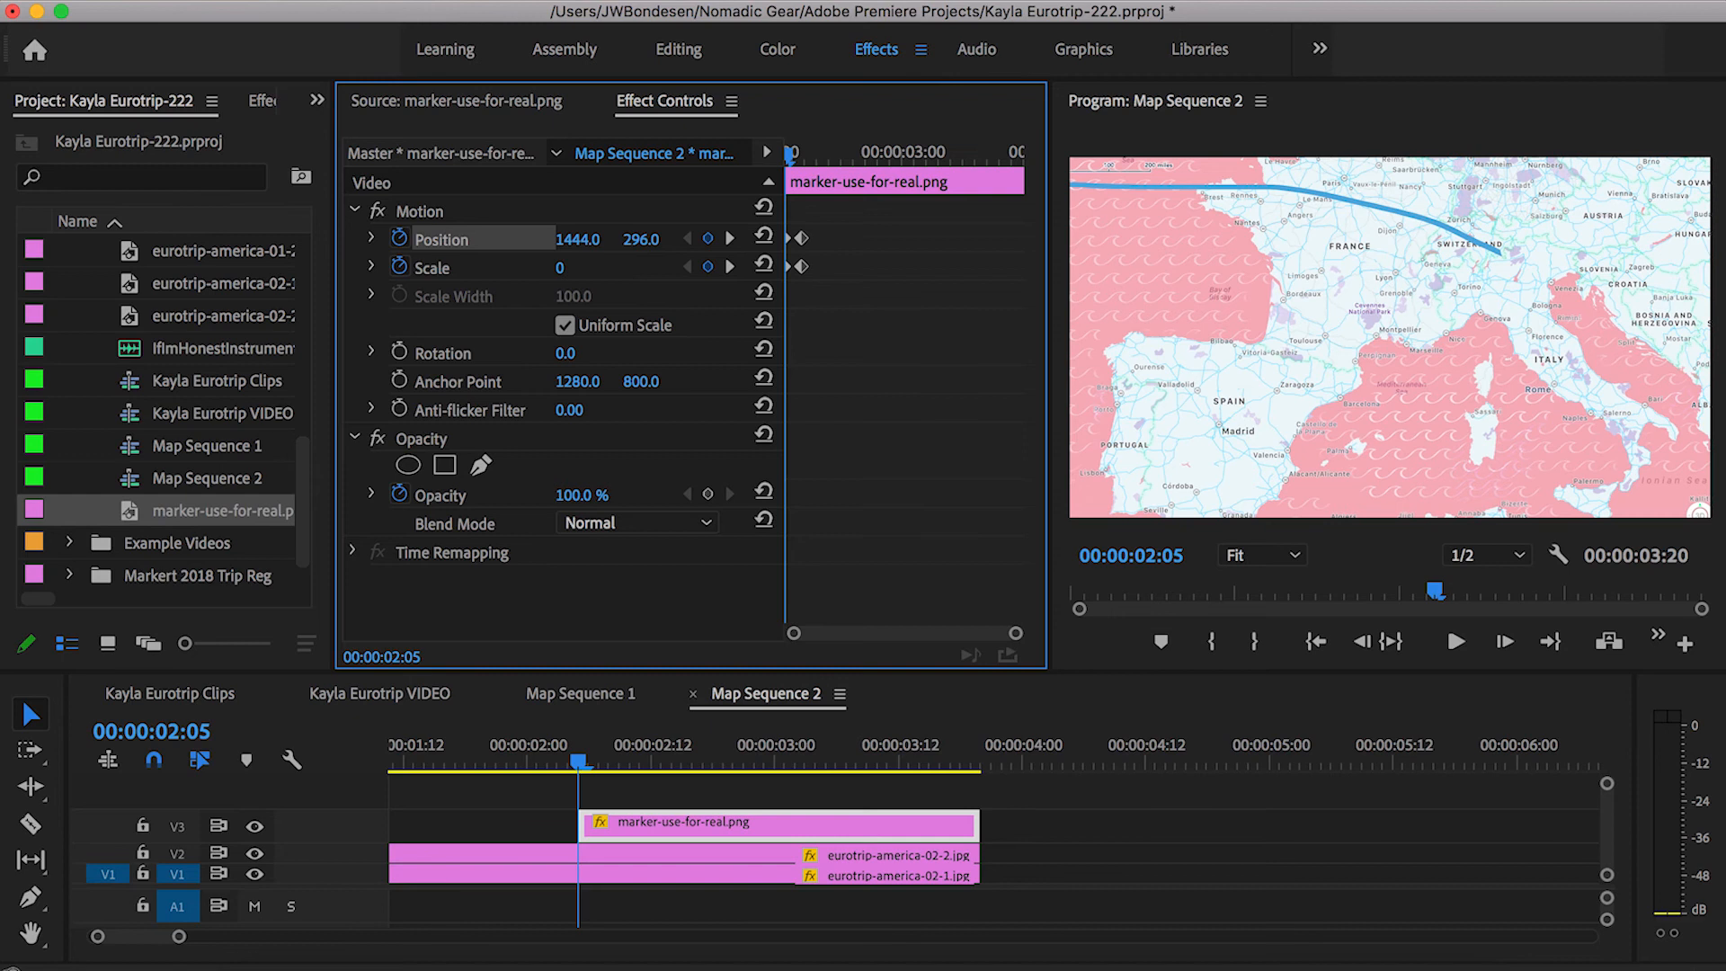
Step frame by frame between 00:00:02:05 and 00:00:02:08 to examine how the map pin scales up.
key("Right")
key("Right")
key("Right")
key("Right")
key("Right")
key("Right")
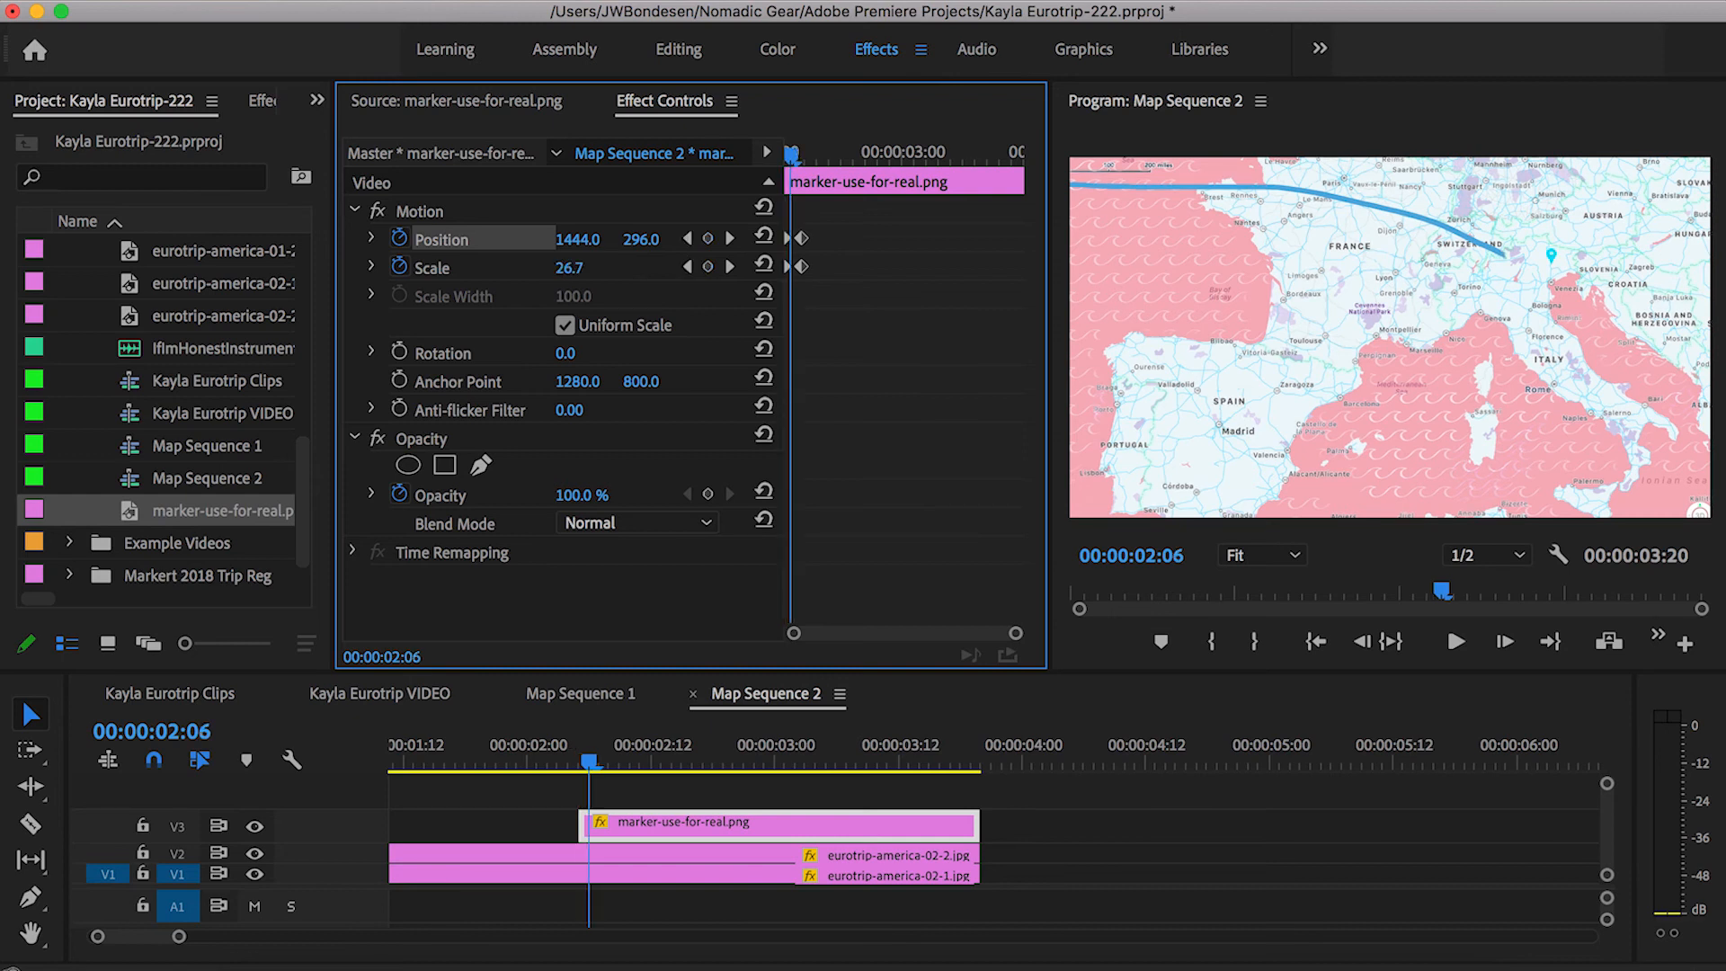
key("Left")
key("Left")
key("Left")
key("Left")
key("Left")
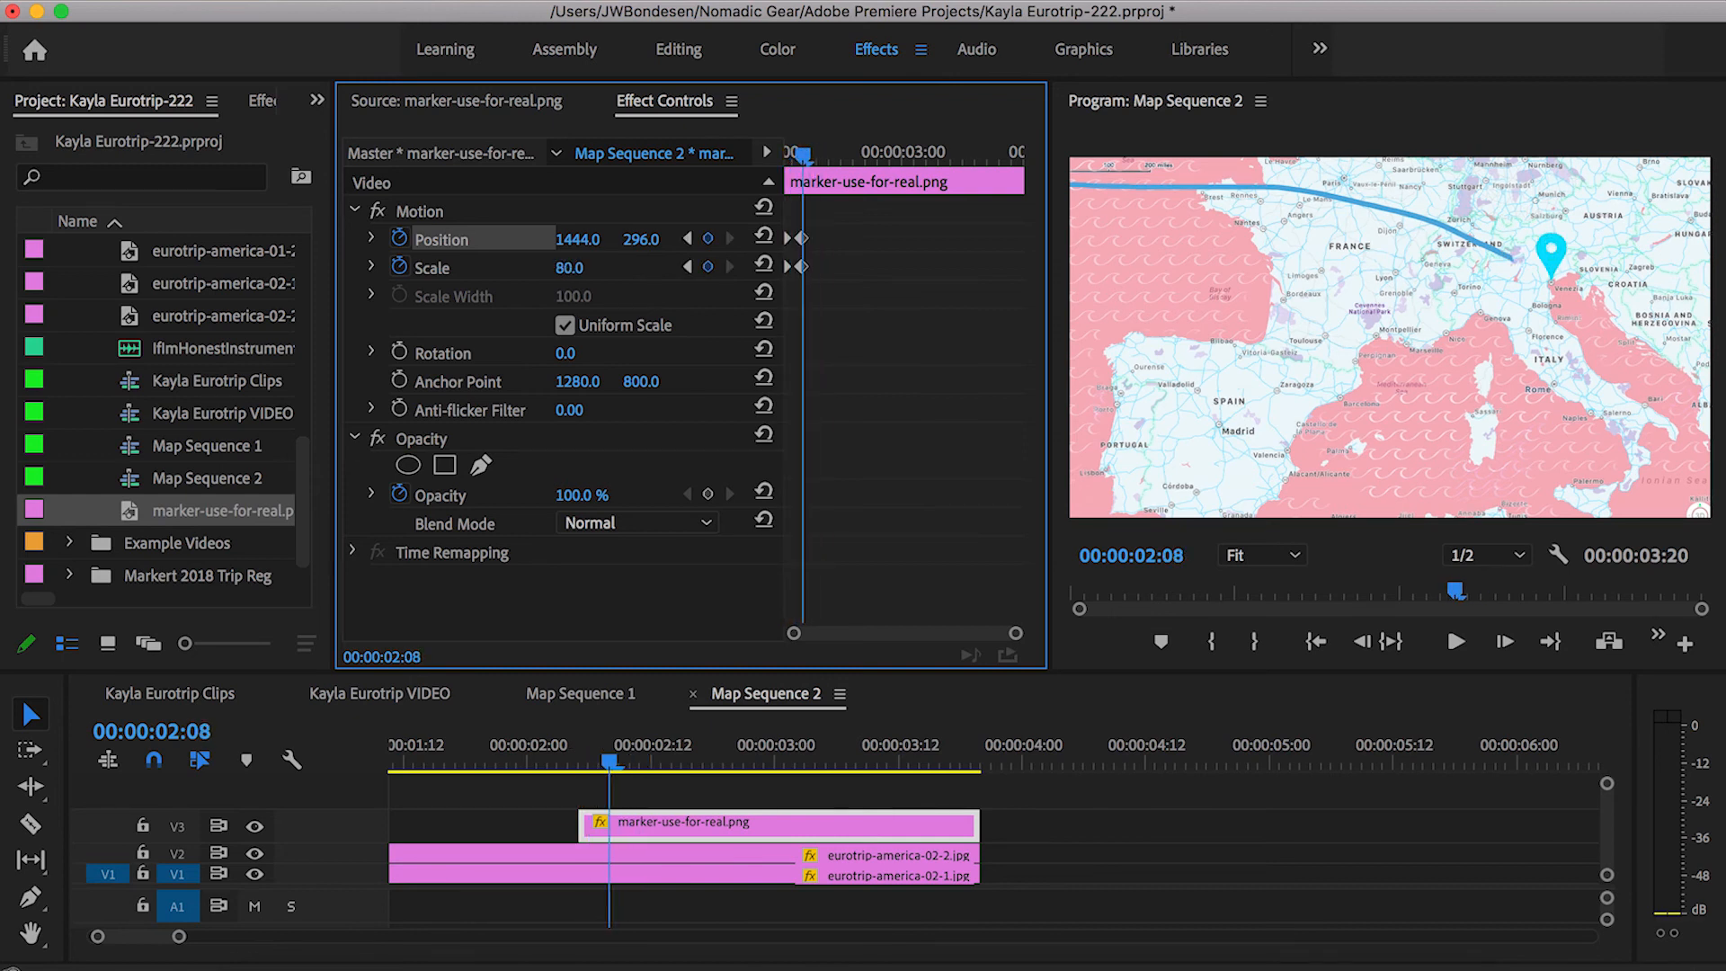
key("Right")
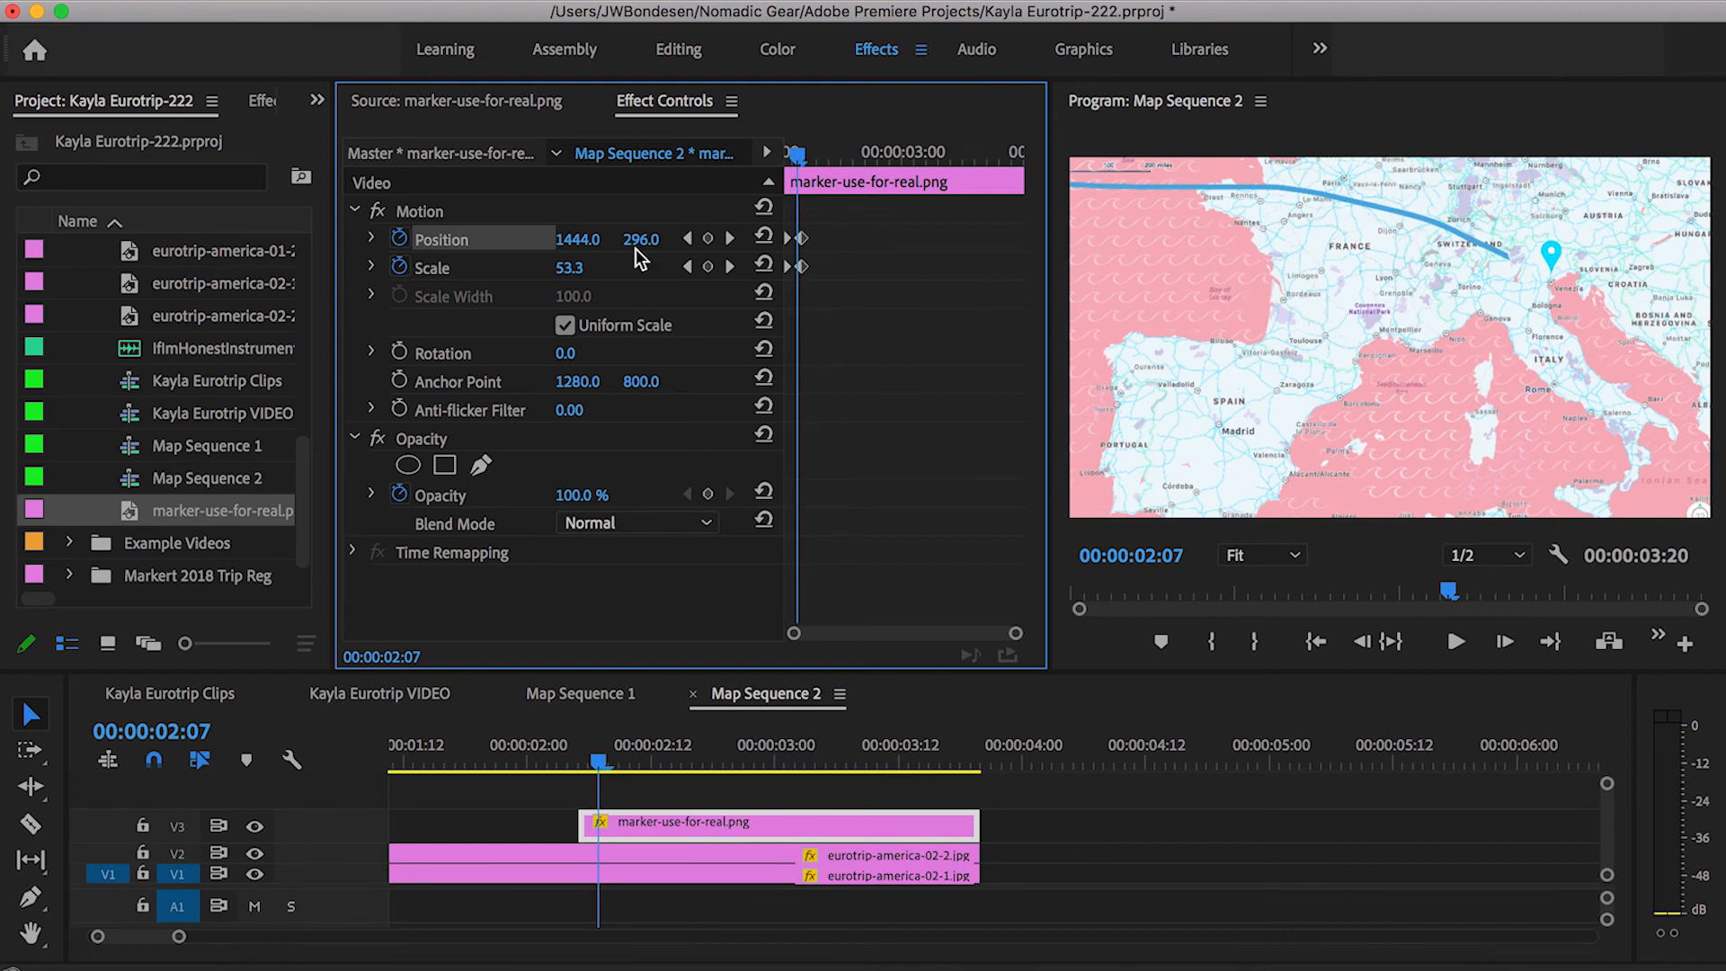
key("Left")
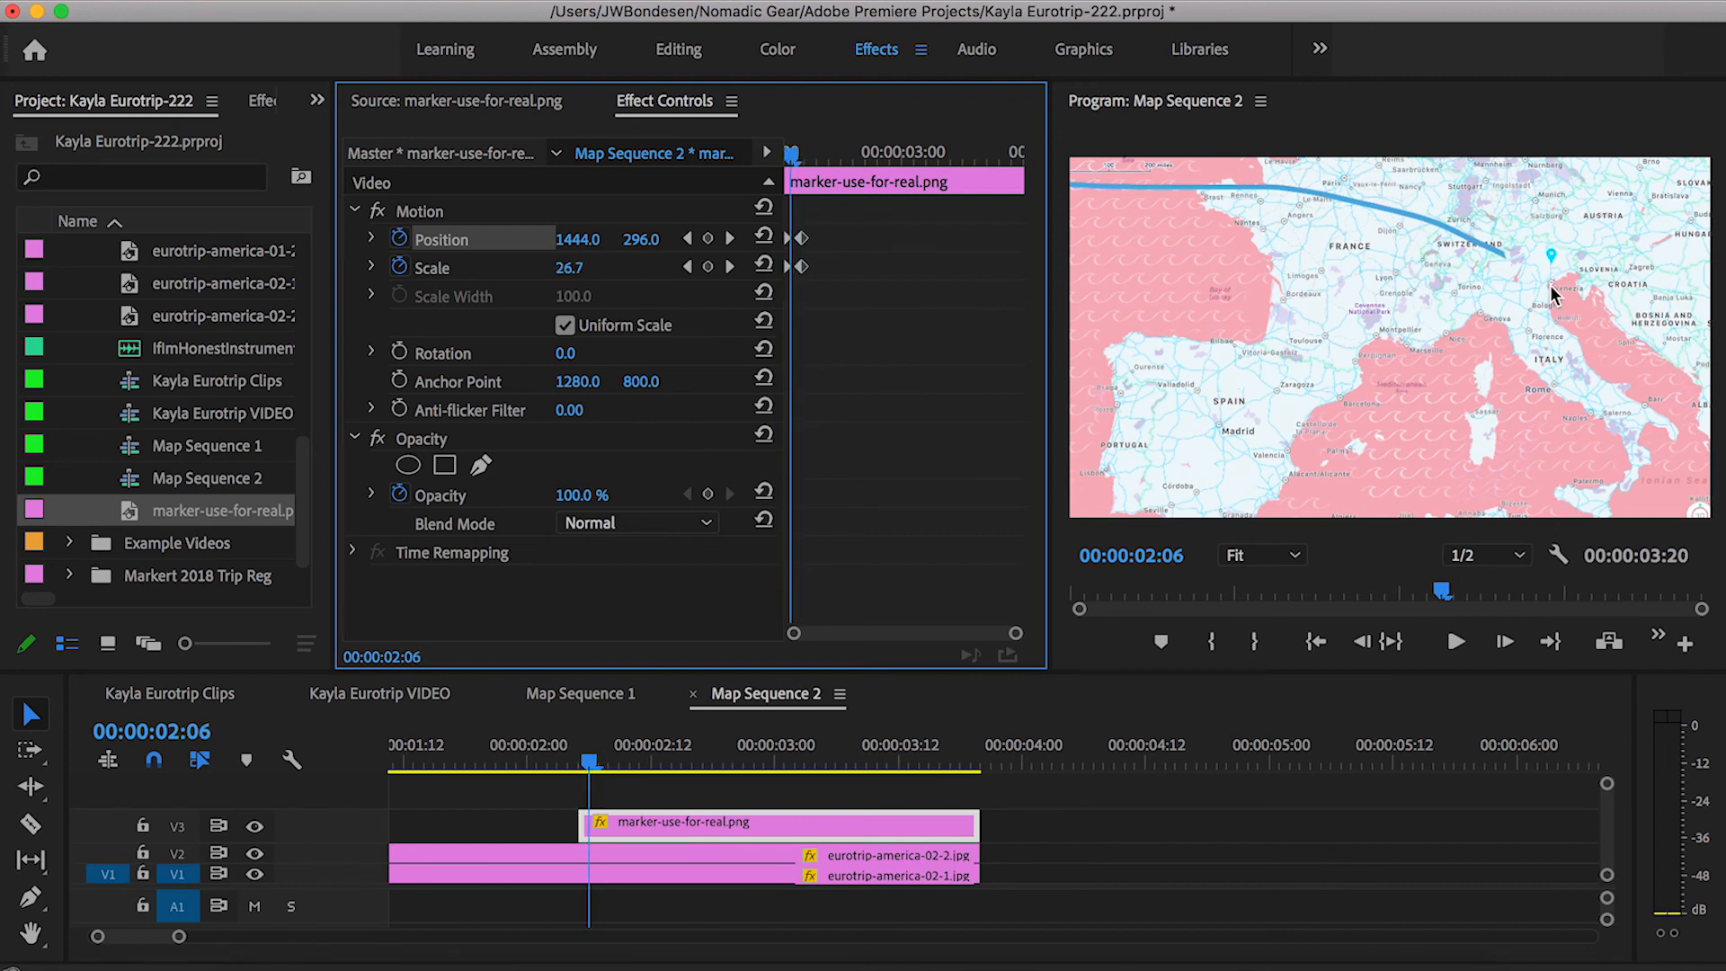
key("Right")
key("Right")
key("Left")
key("Left")
key("Left")
key("Right")
key("Left")
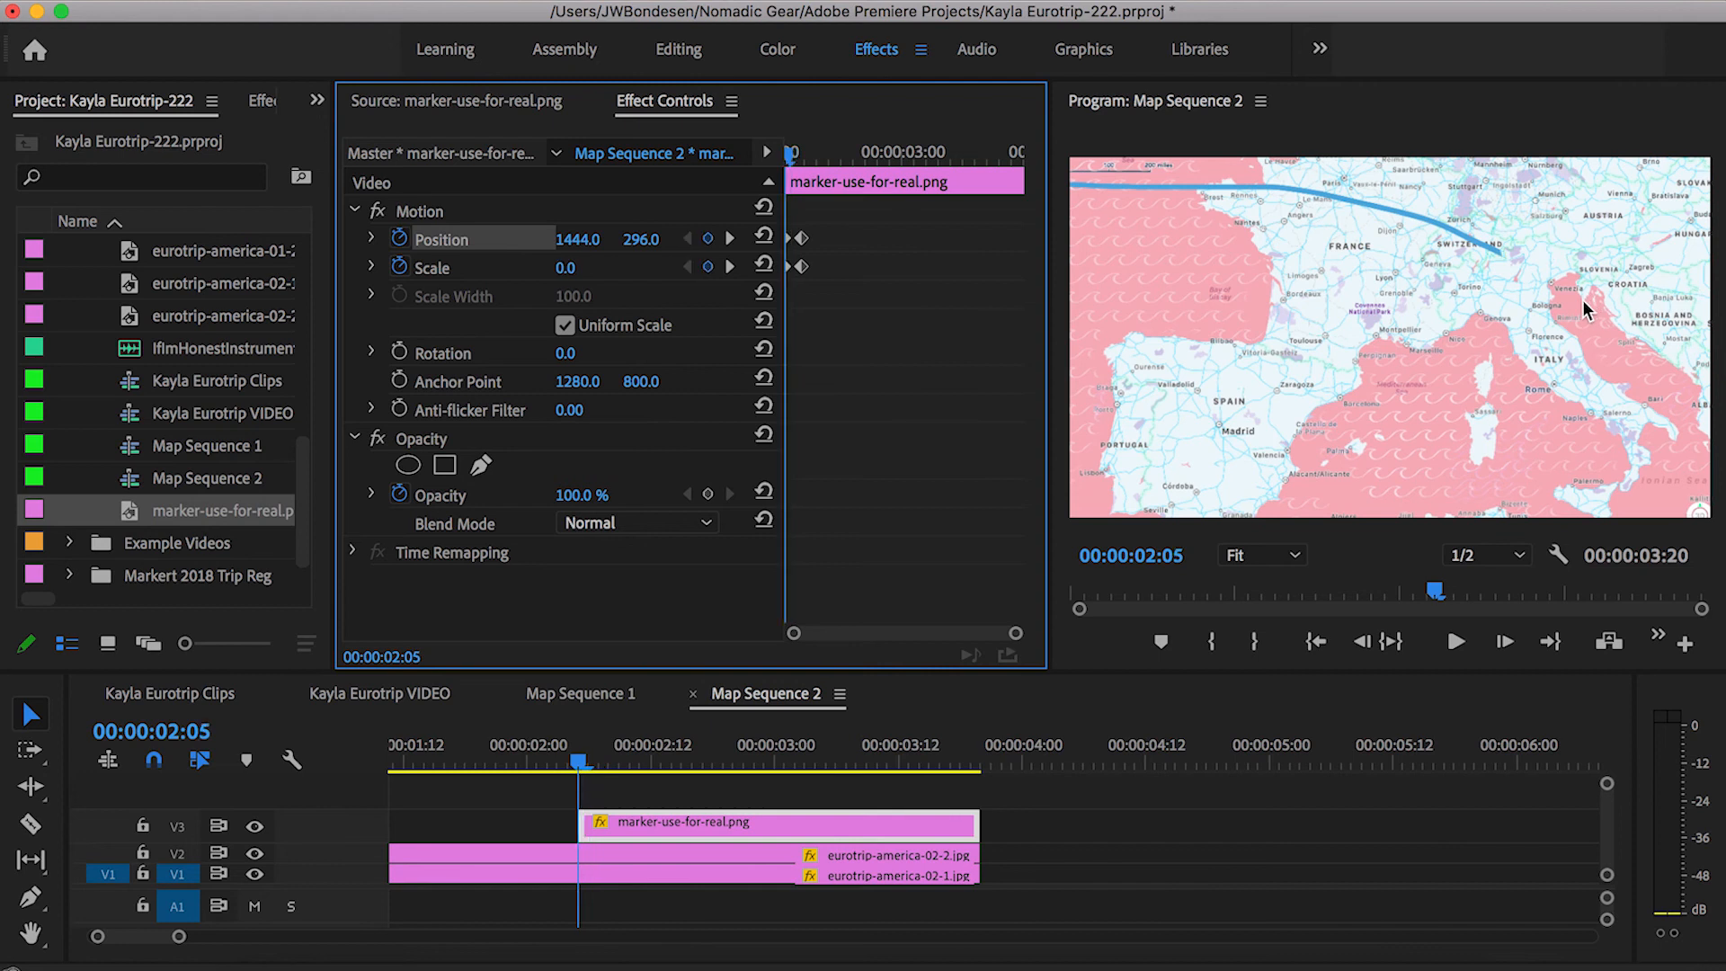
Set the map pin clip's Scale to 20 and its vertical Position to 354 at the 00:00:02:05 keyframes.
left_click(565, 269)
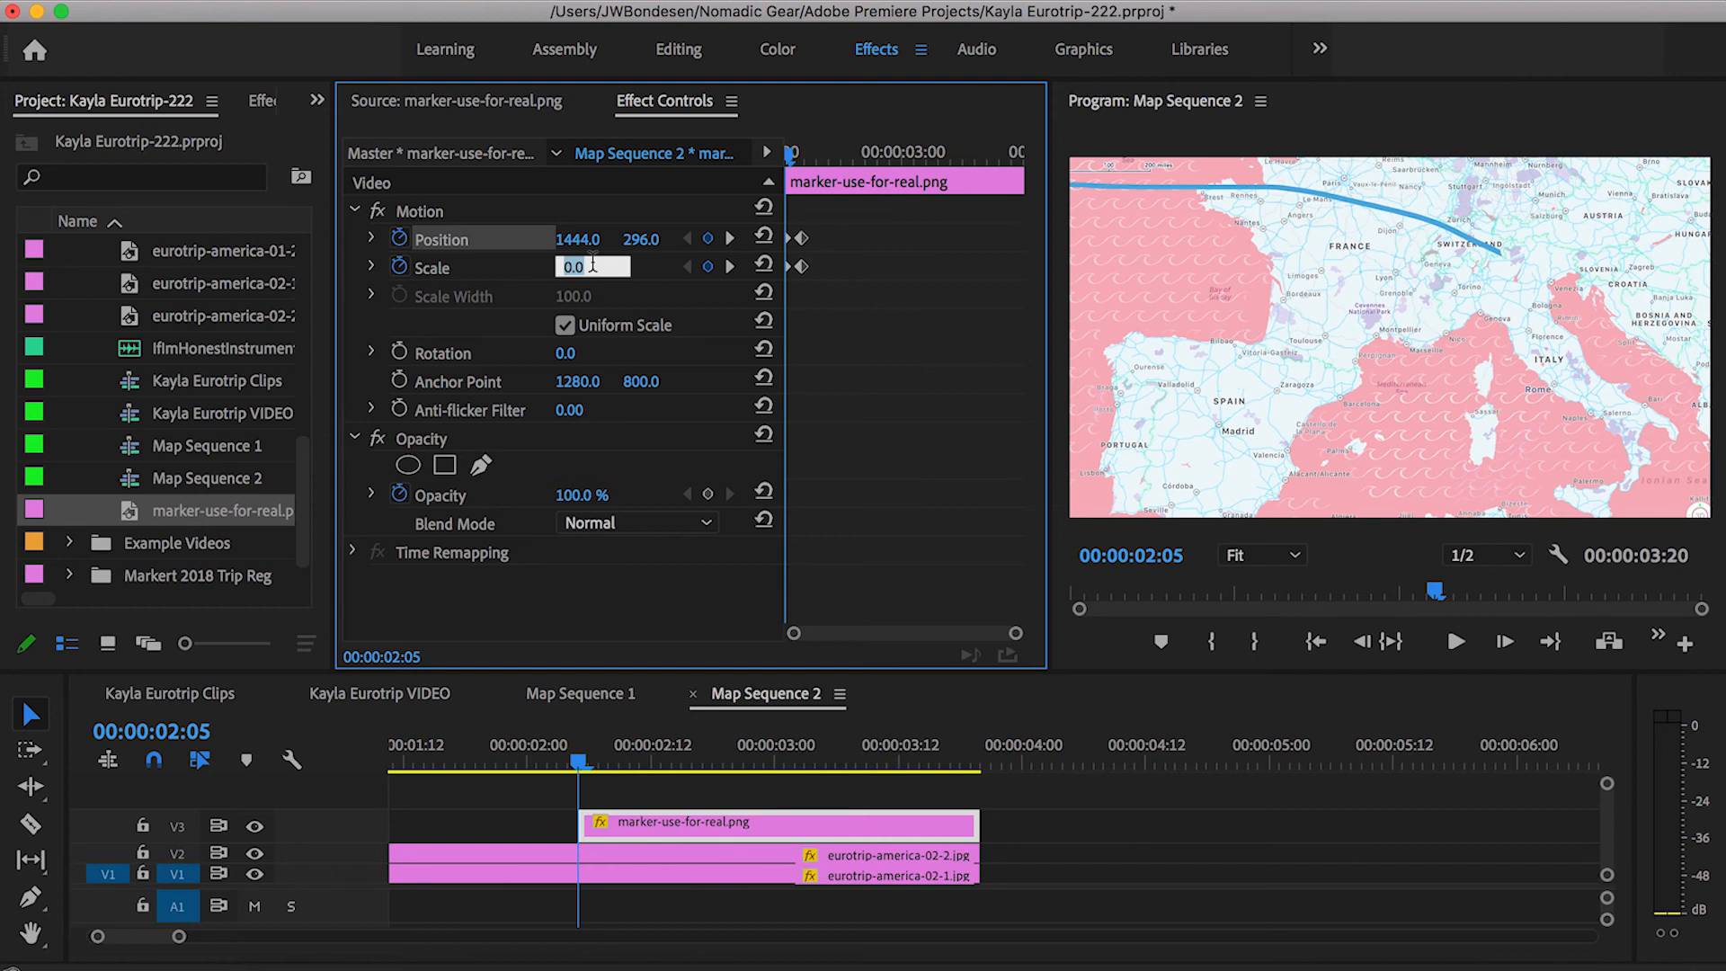
key("Return")
left_click(594, 264)
type("20")
key("Return")
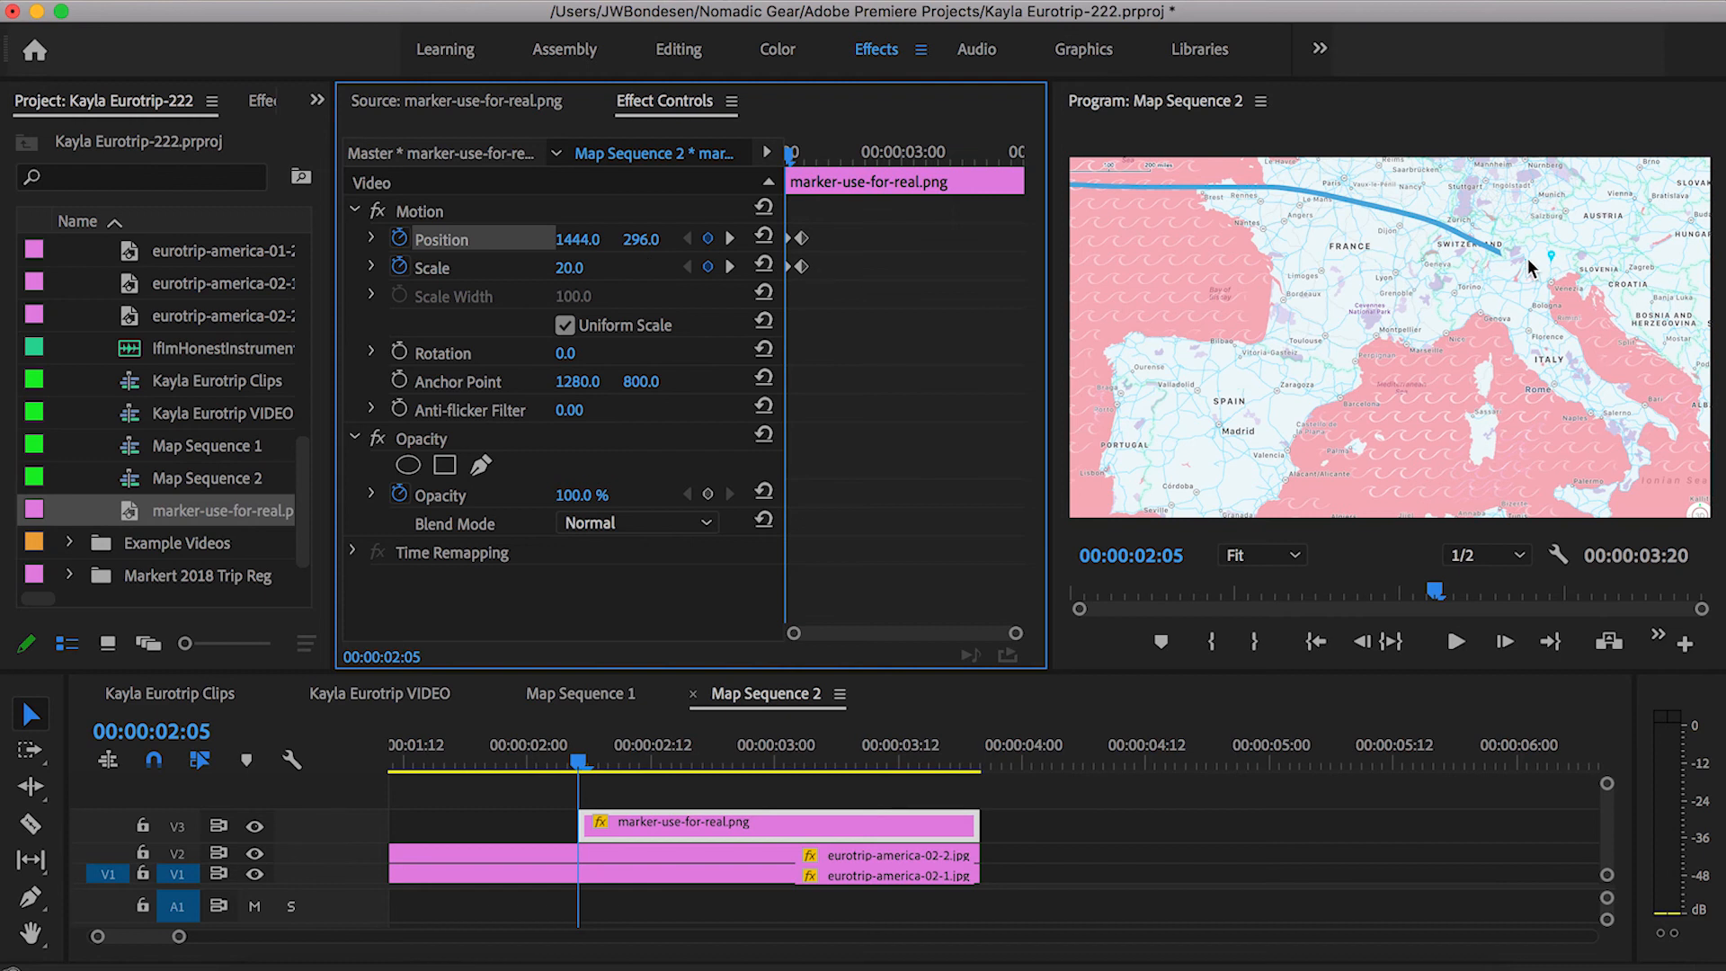
left_click_drag(633, 239, 651, 239)
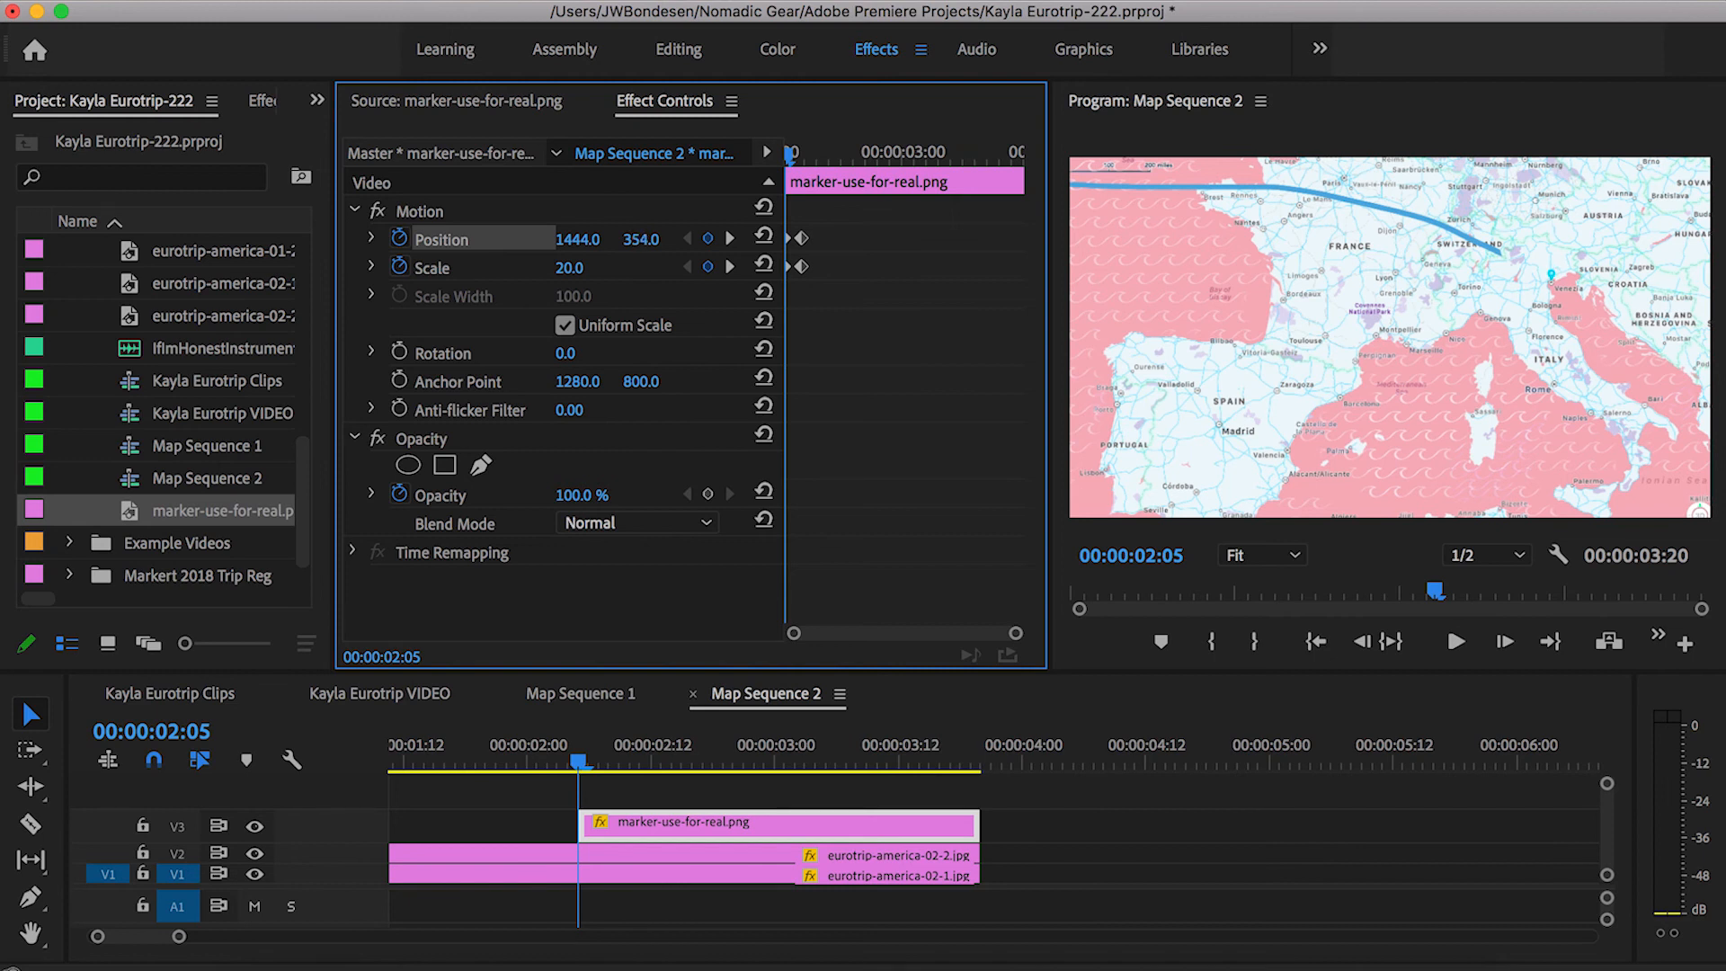
Play Map Sequence 2 around the map pin's appearance and from the beginning to check the pop-up.
left_click(604, 797)
key("space")
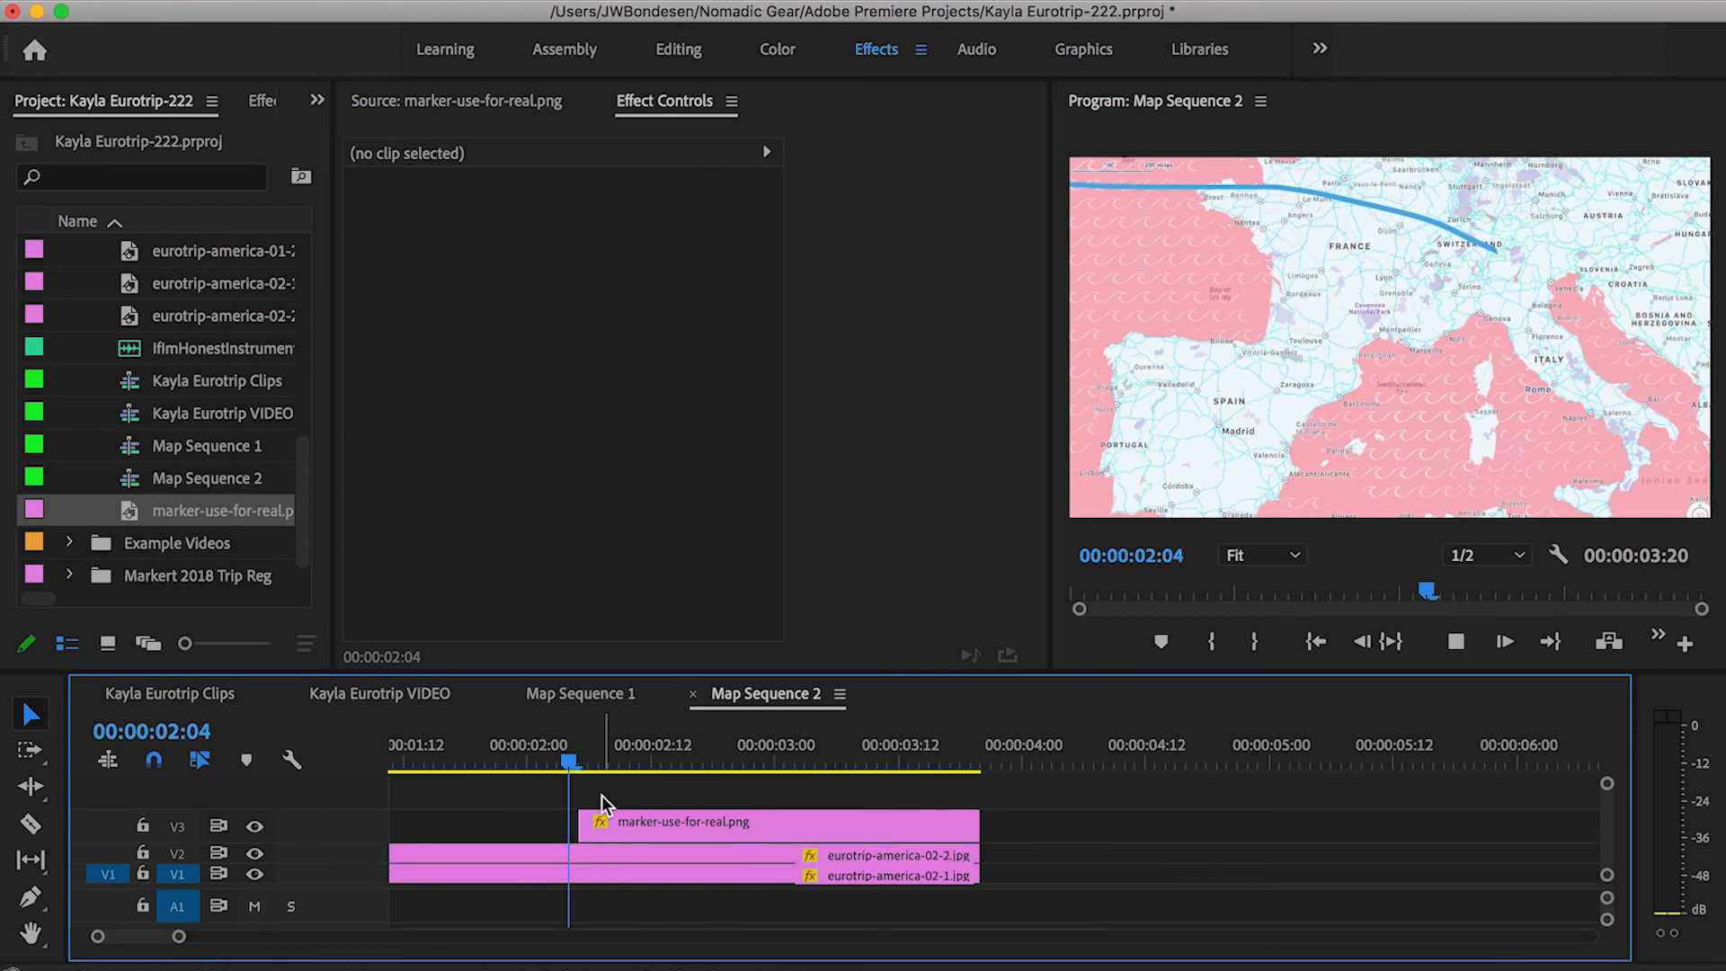
key("space")
left_click(493, 749)
key("space")
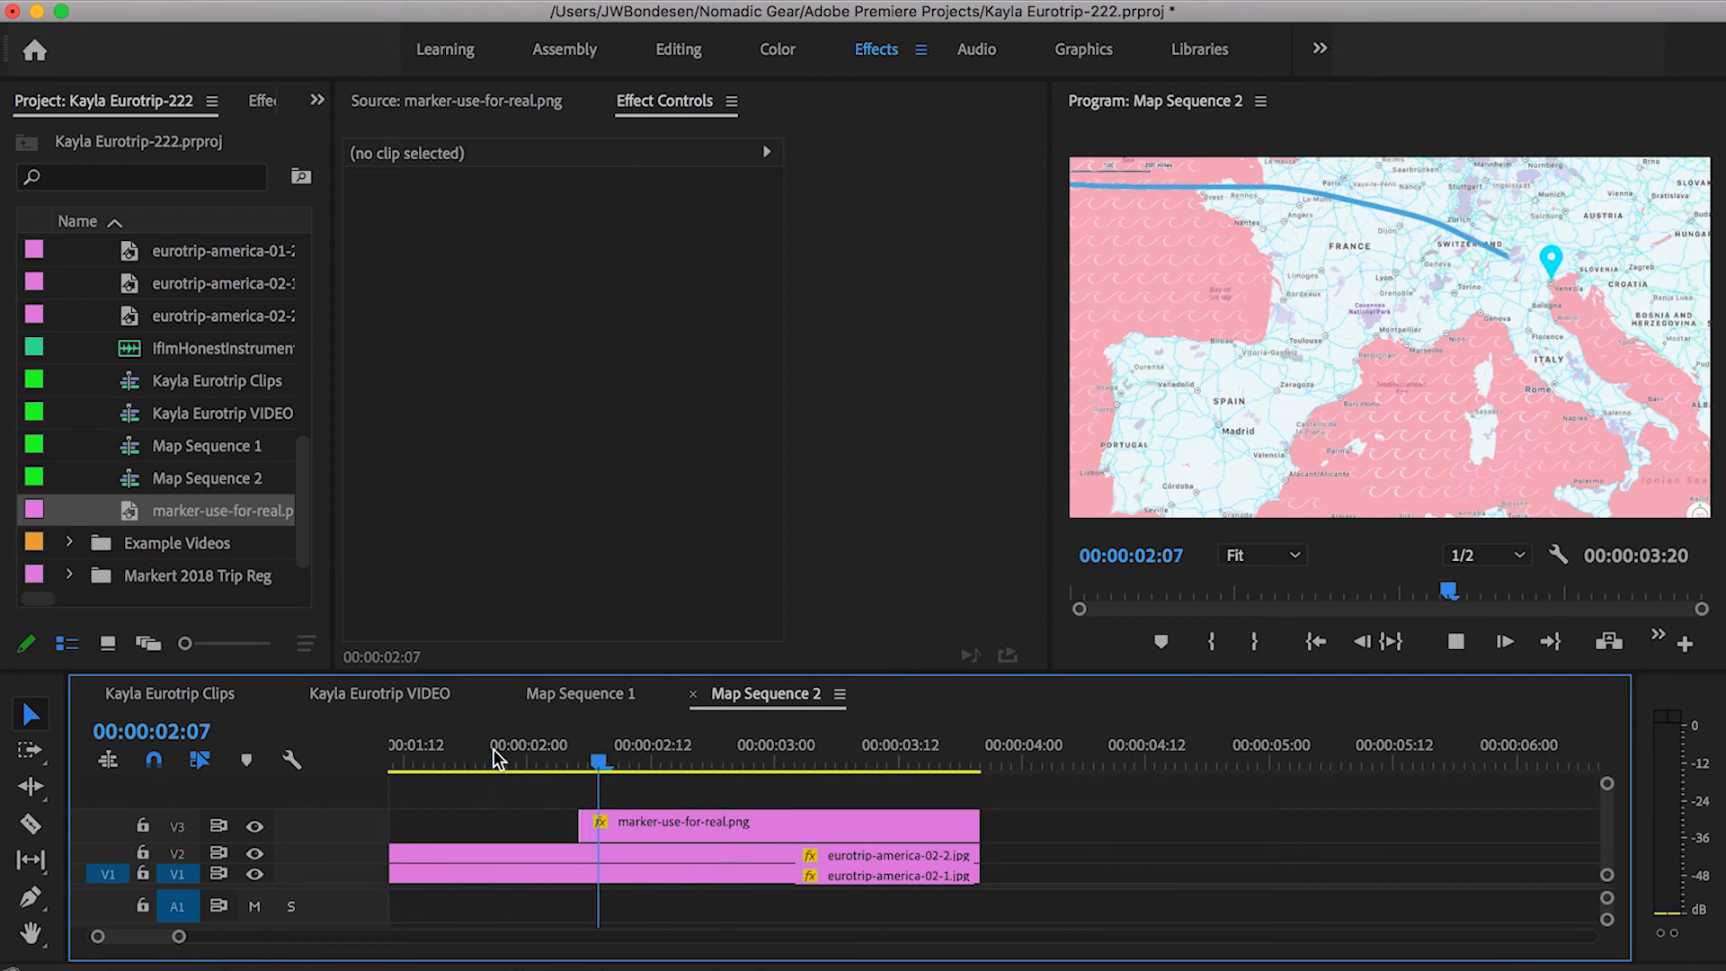
left_click(572, 751)
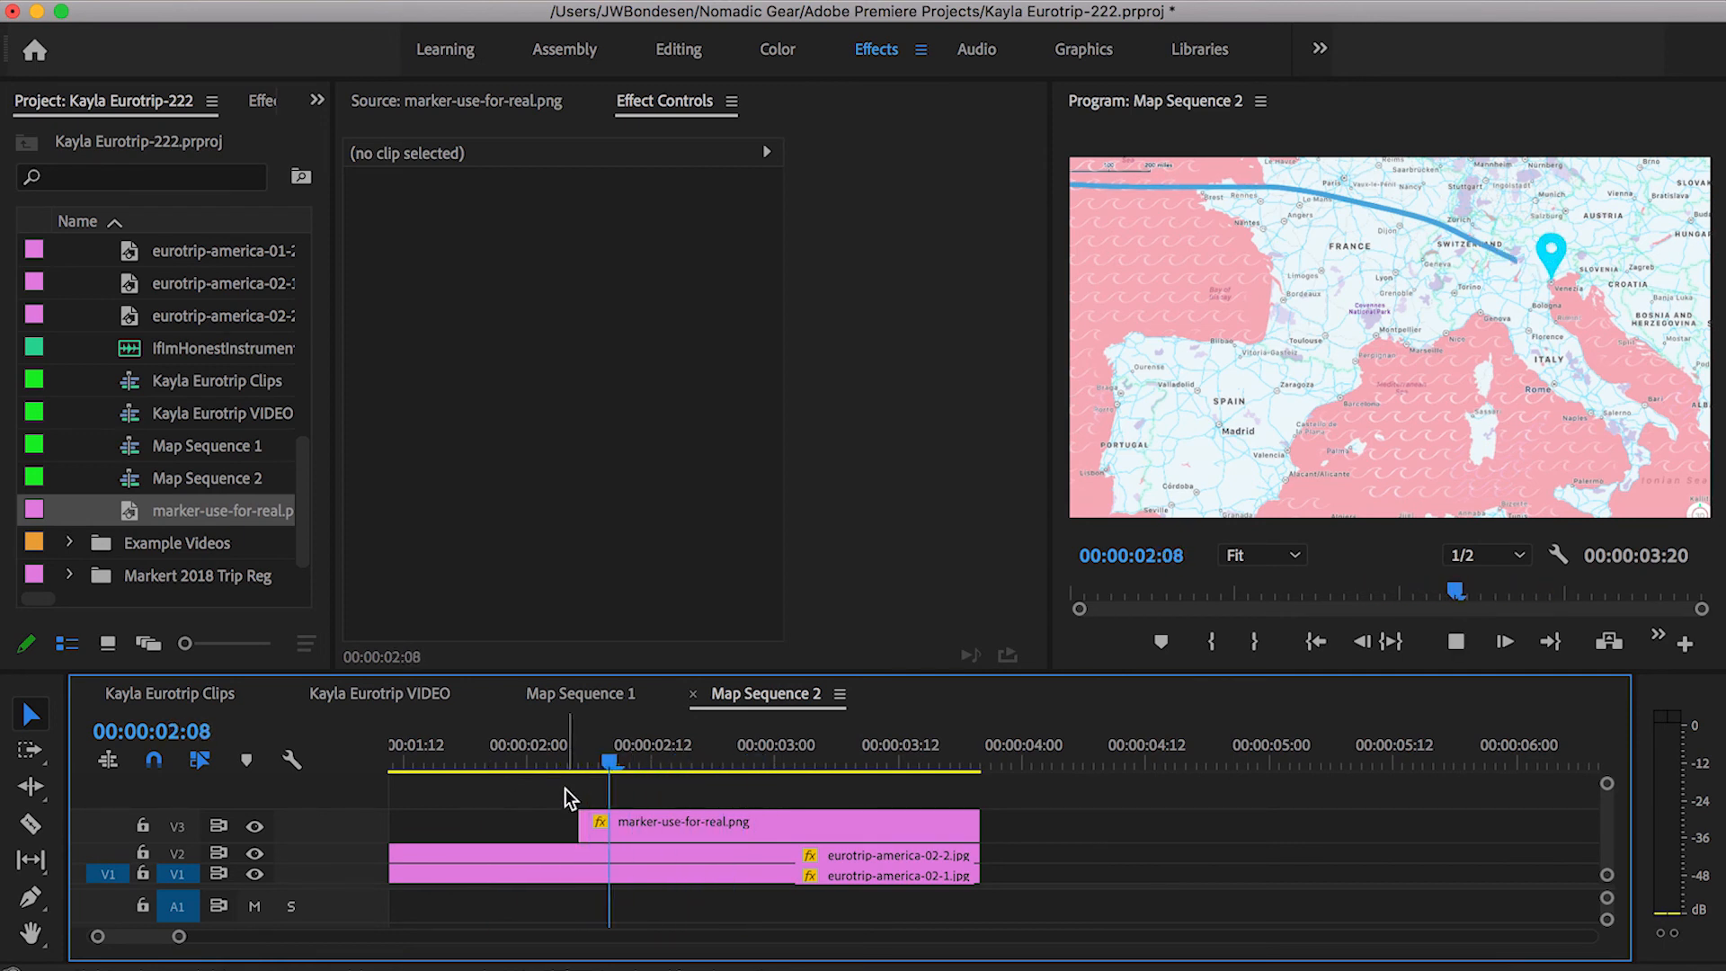
key("minus")
key("minus")
left_click_drag(543, 747, 193, 746)
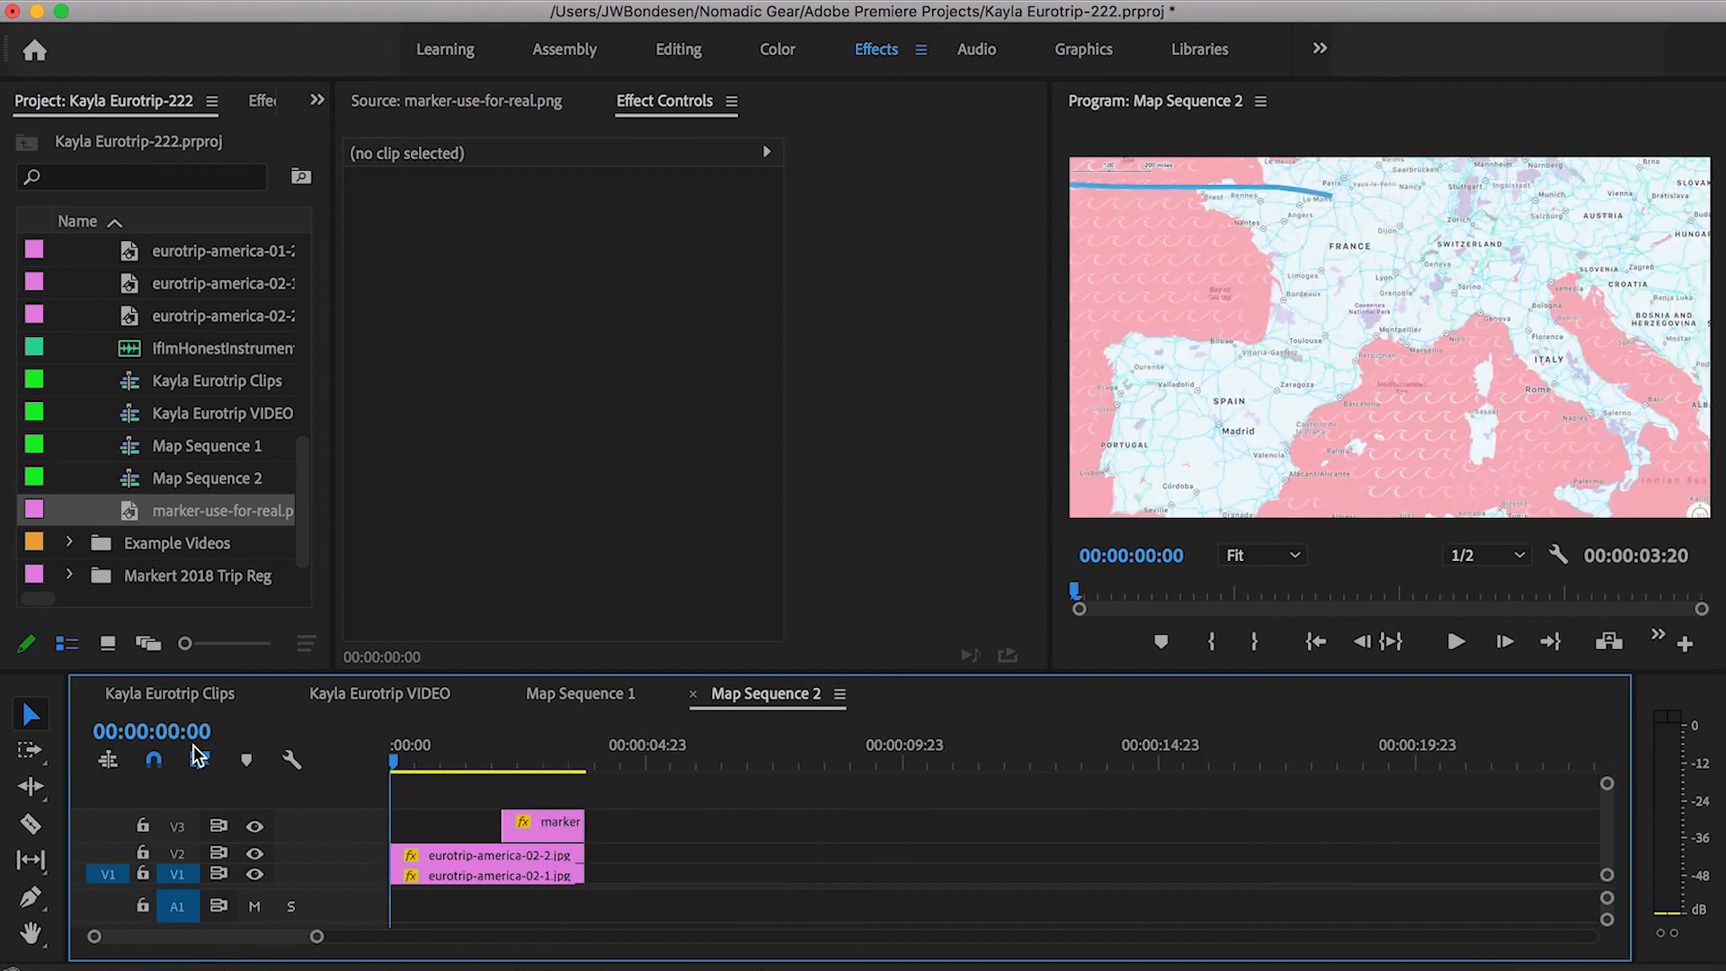
key("space")
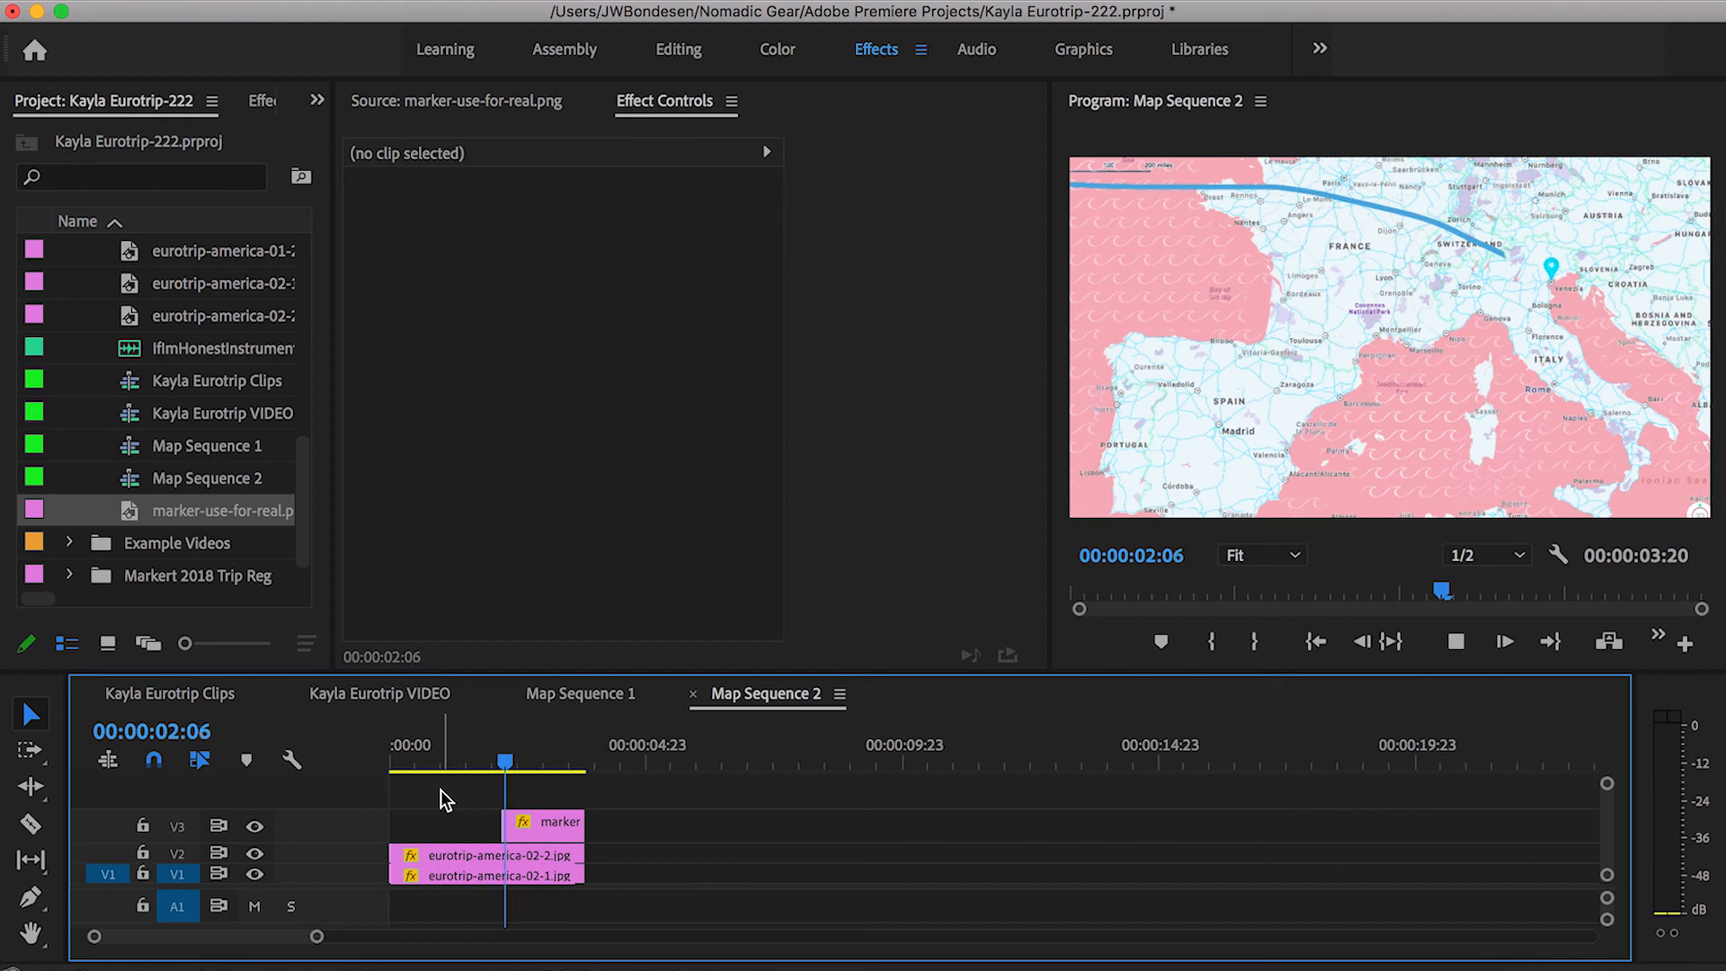
Step frame by frame between 00:00:02:05 and 00:00:02:13 to examine the map pin's growth and the route line.
left_click(504, 762)
key("equal")
key("equal")
key("equal")
key("equal")
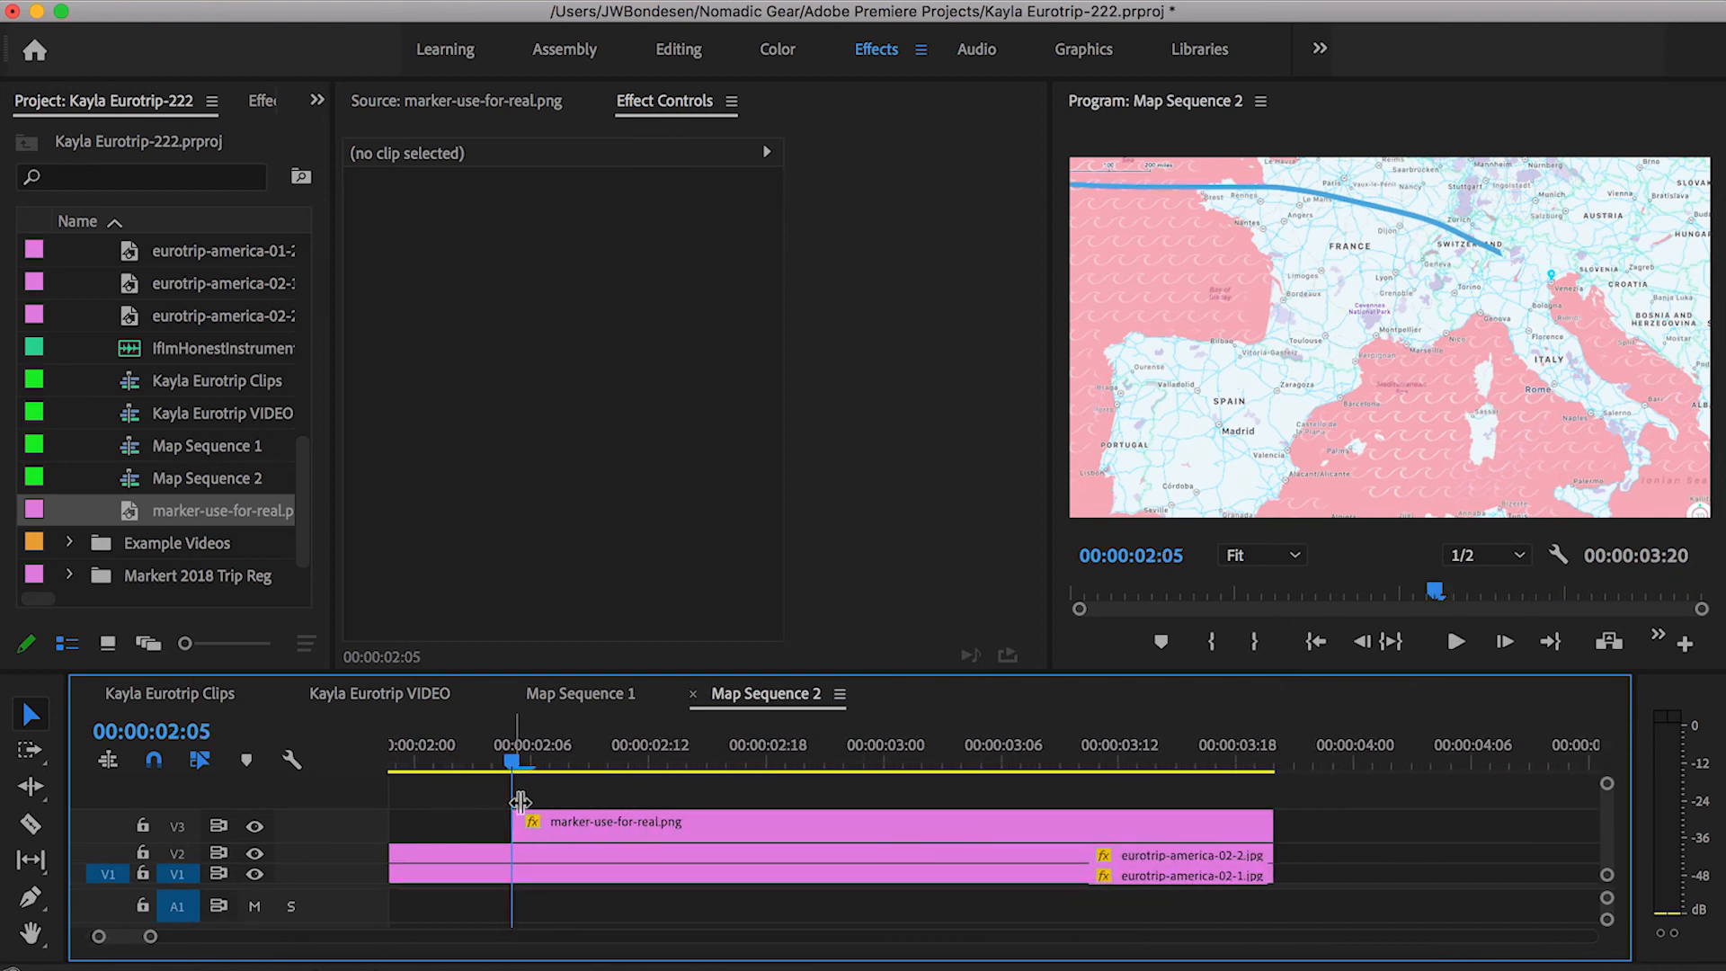
key("Right")
key("Right")
key("Right")
key("Right")
key("Right")
key("Right")
key("Right")
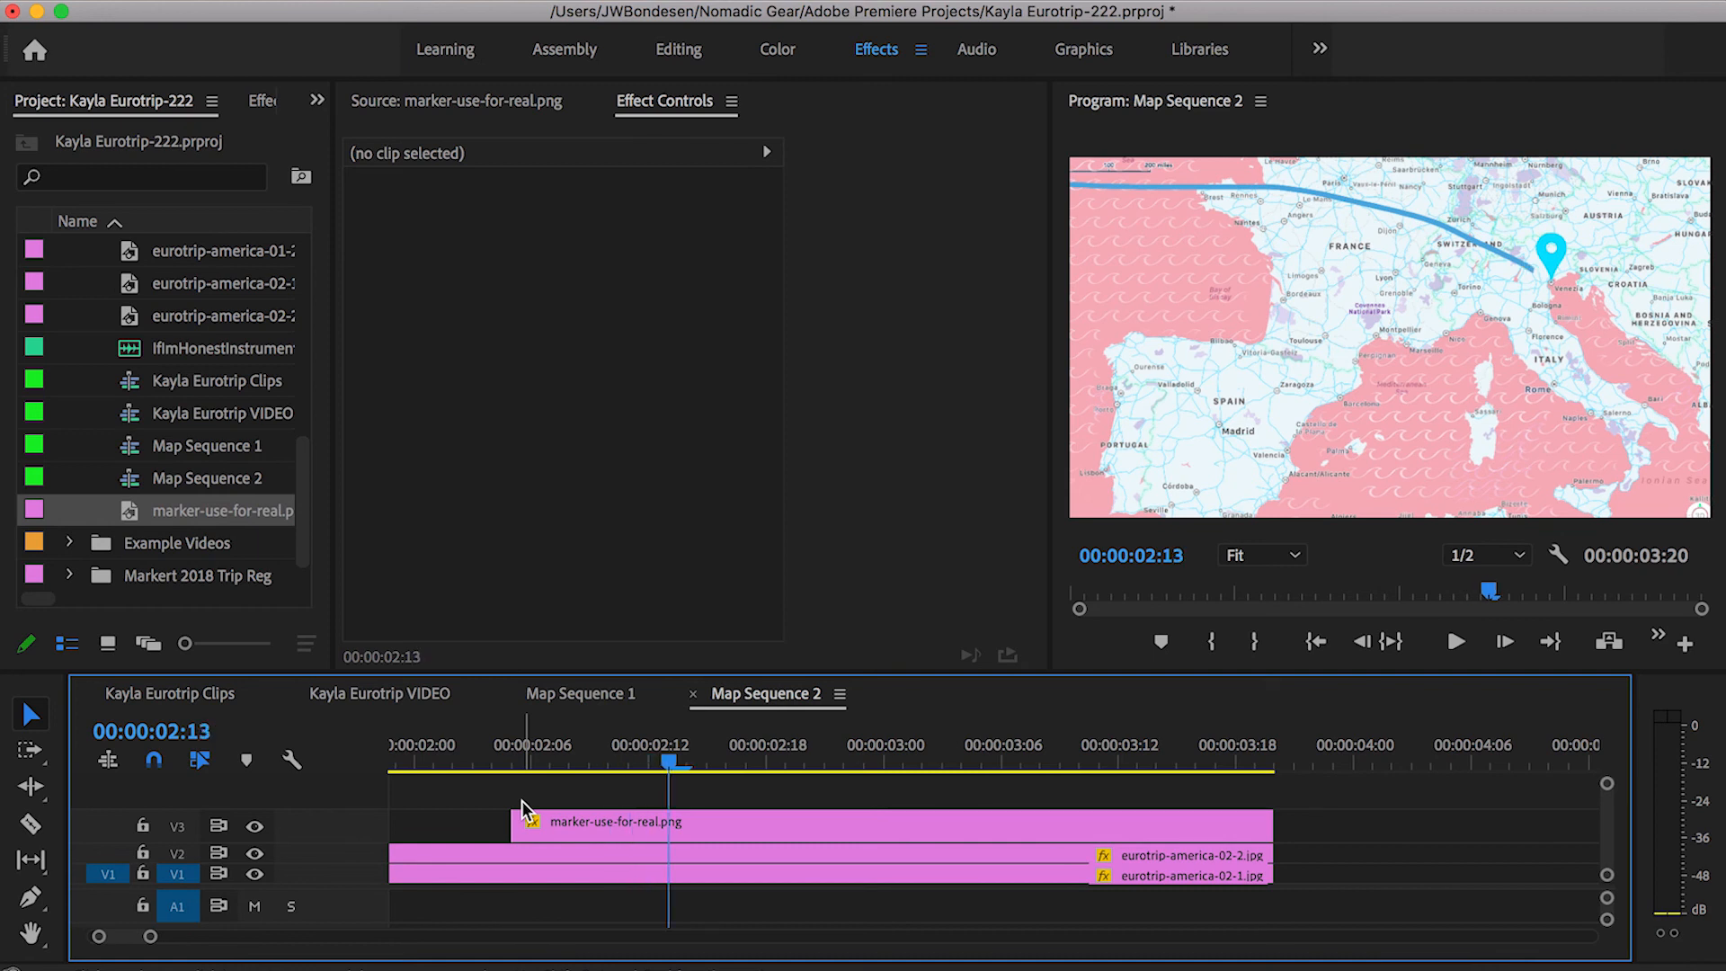
key("Left")
key("Left")
key("Left")
key("Left")
key("Left")
key("Left")
key("Left")
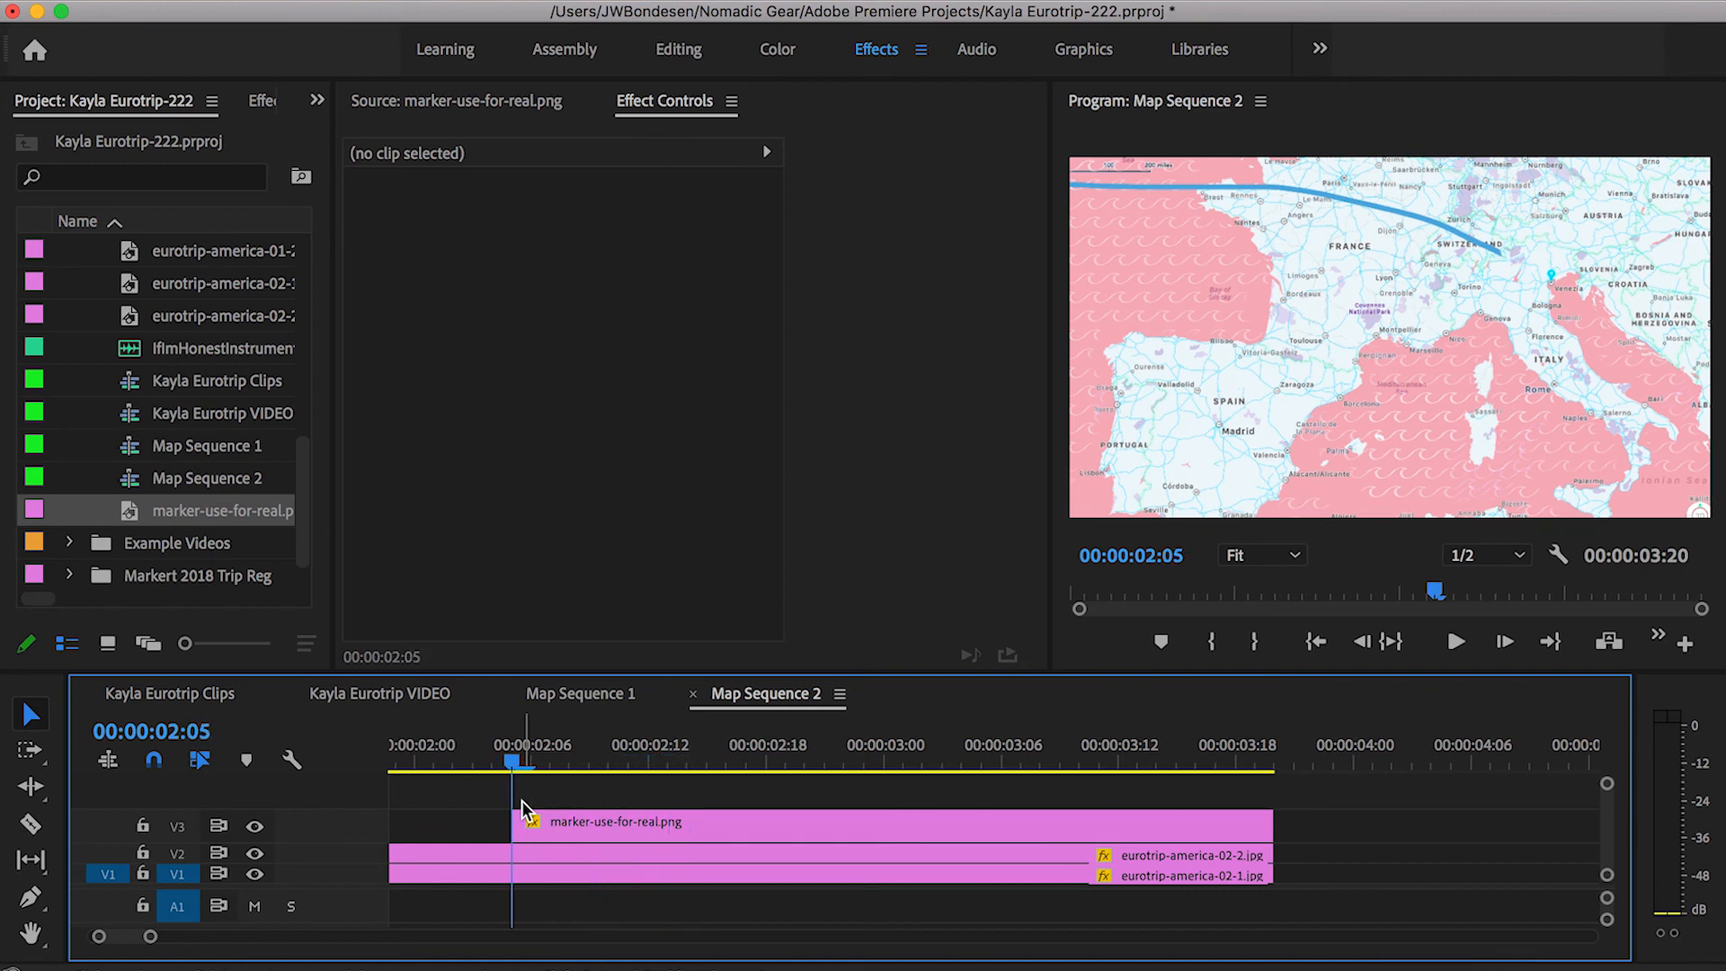
Add Scale and Position keyframes to the map pin clip at 00:00:02:09, one frame after its full-size keyframes.
left_click(559, 827)
key("Right")
key("Right")
key("Right")
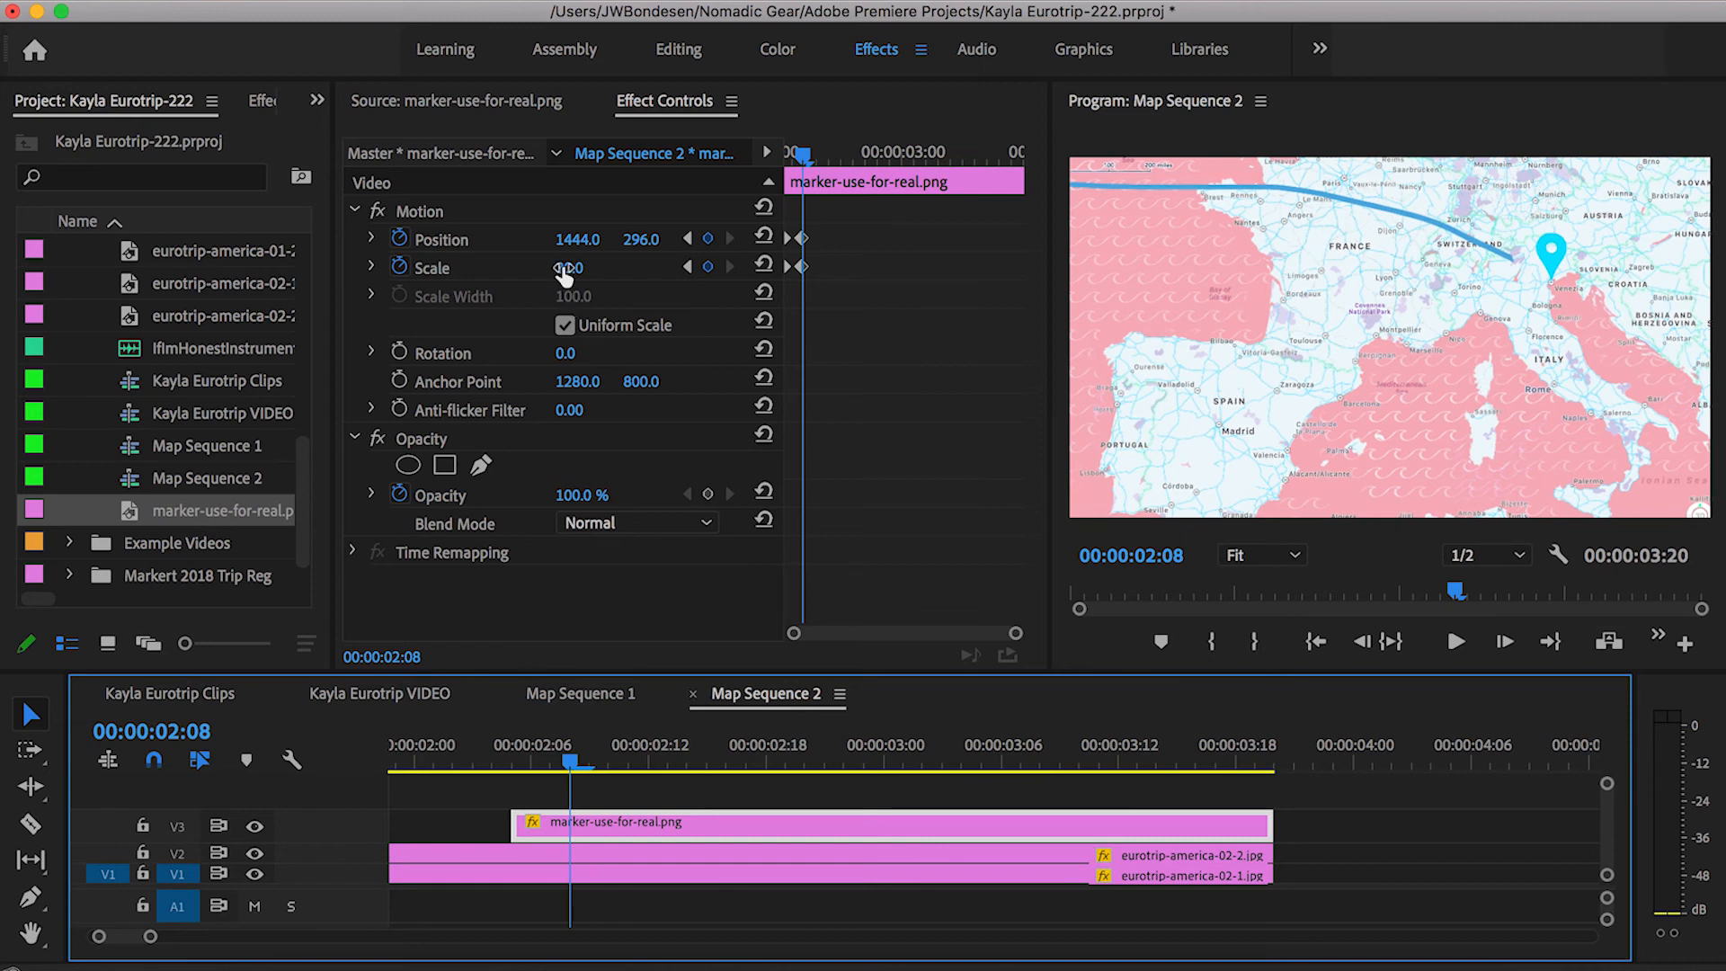
key("Right")
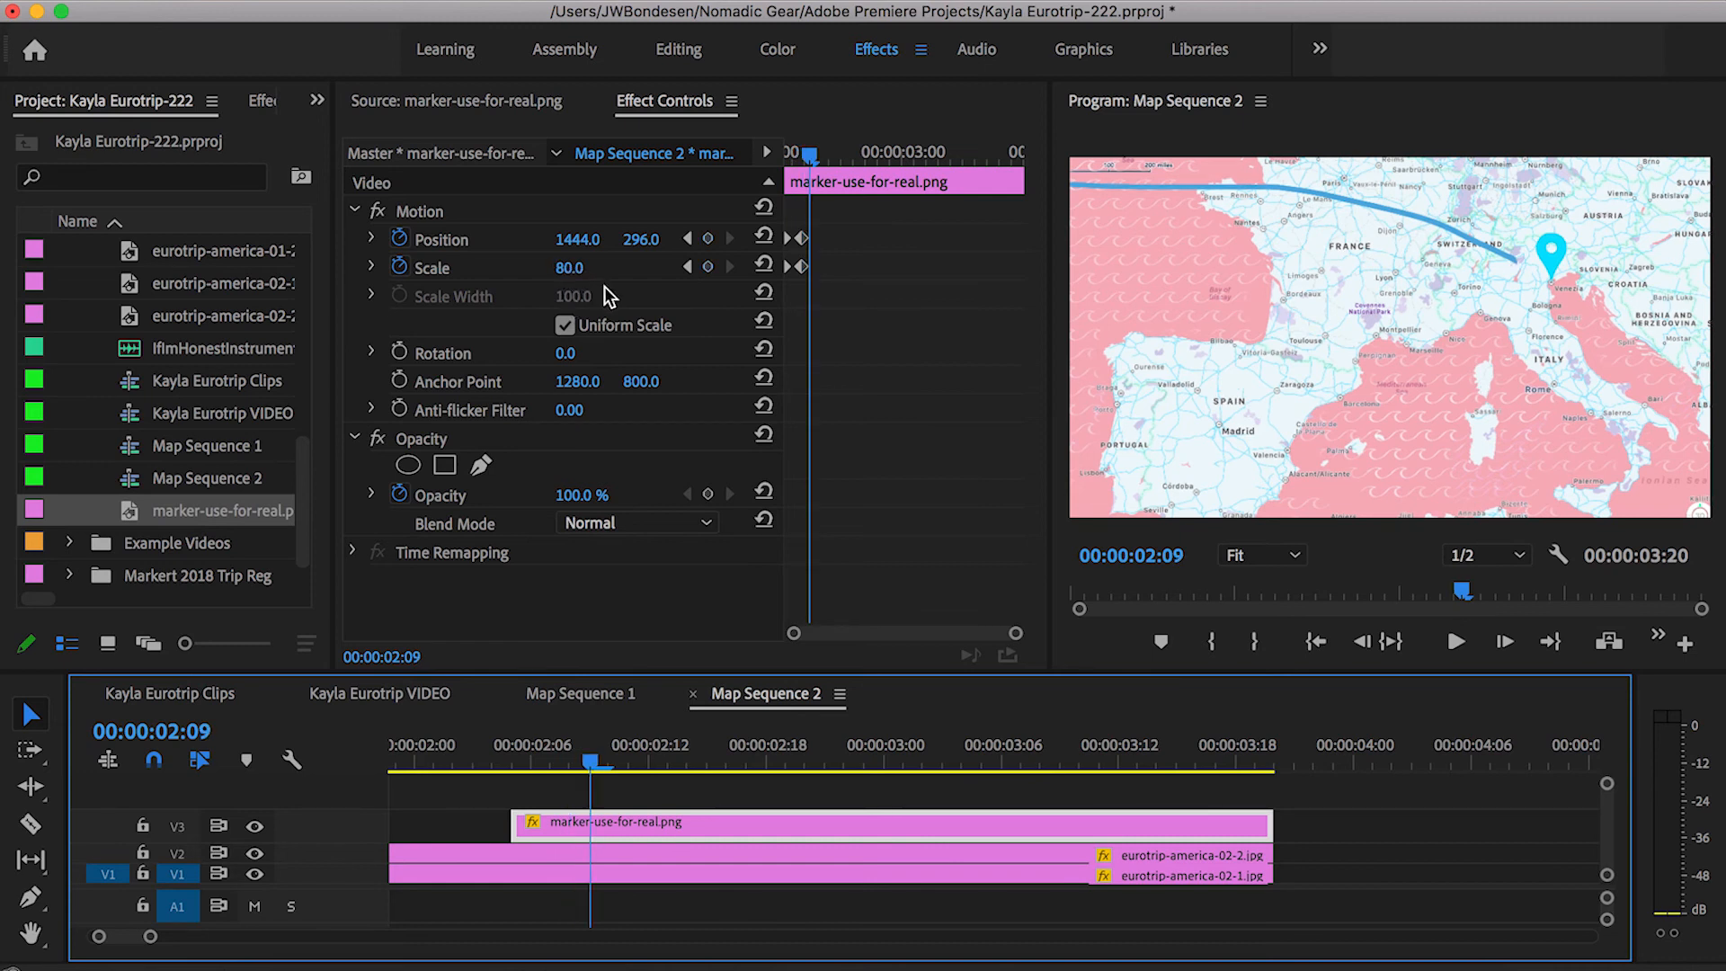
left_click(709, 268)
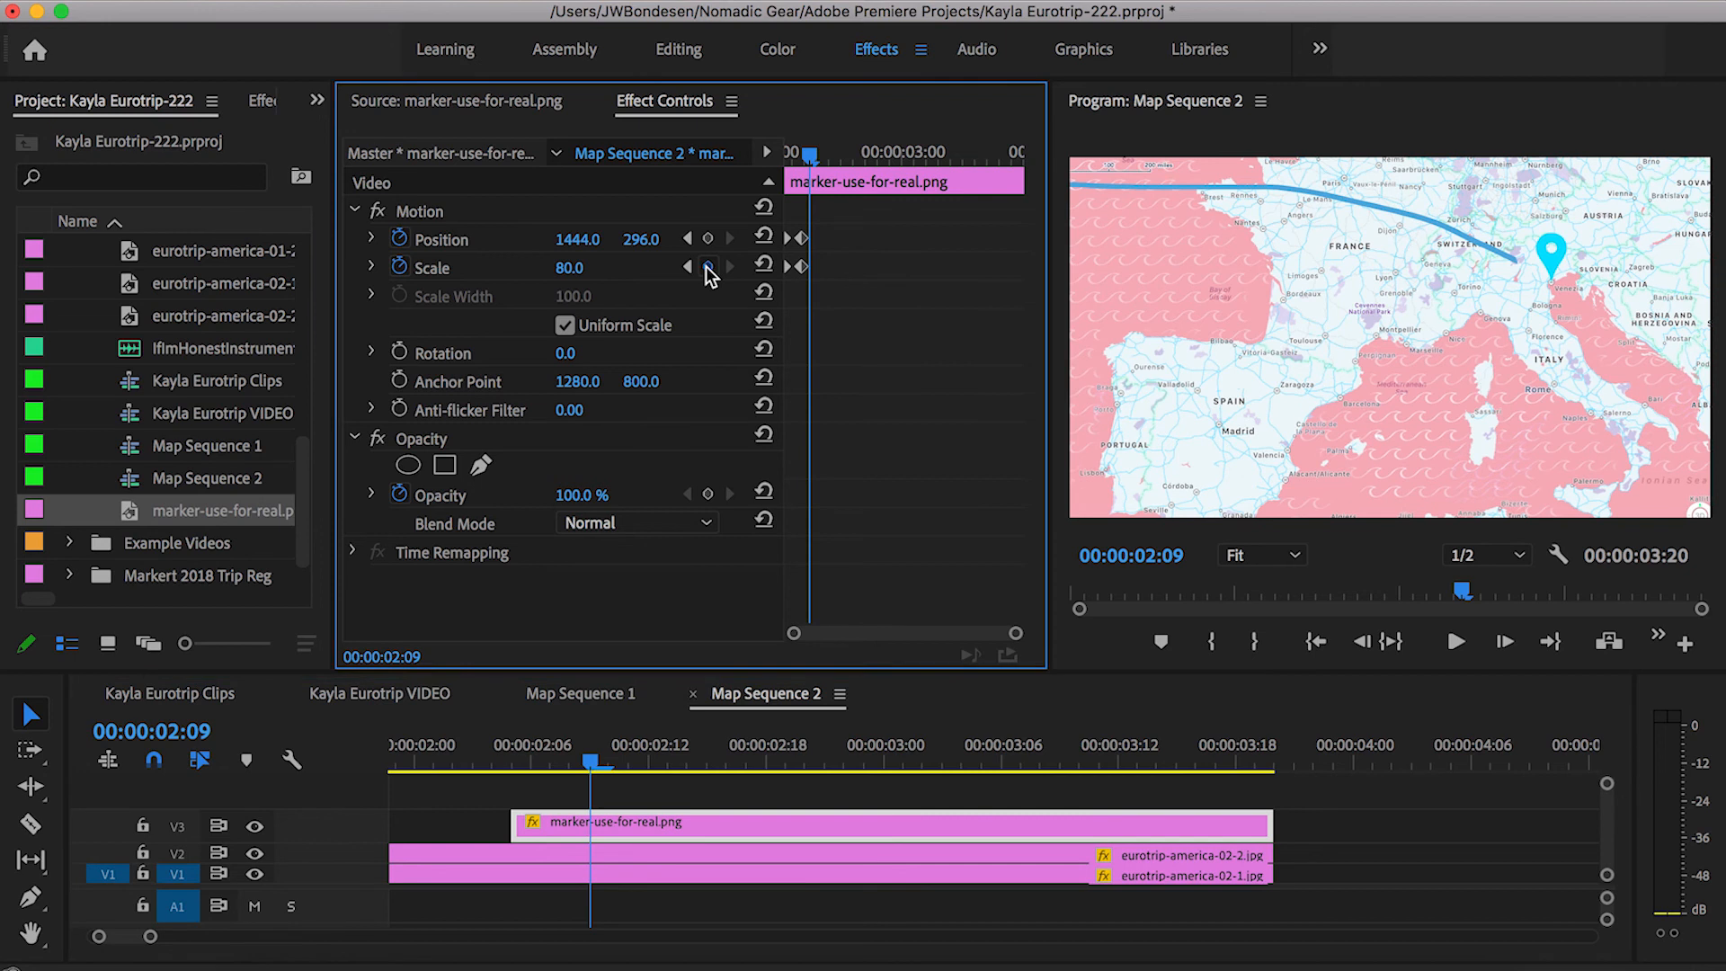
left_click(708, 240)
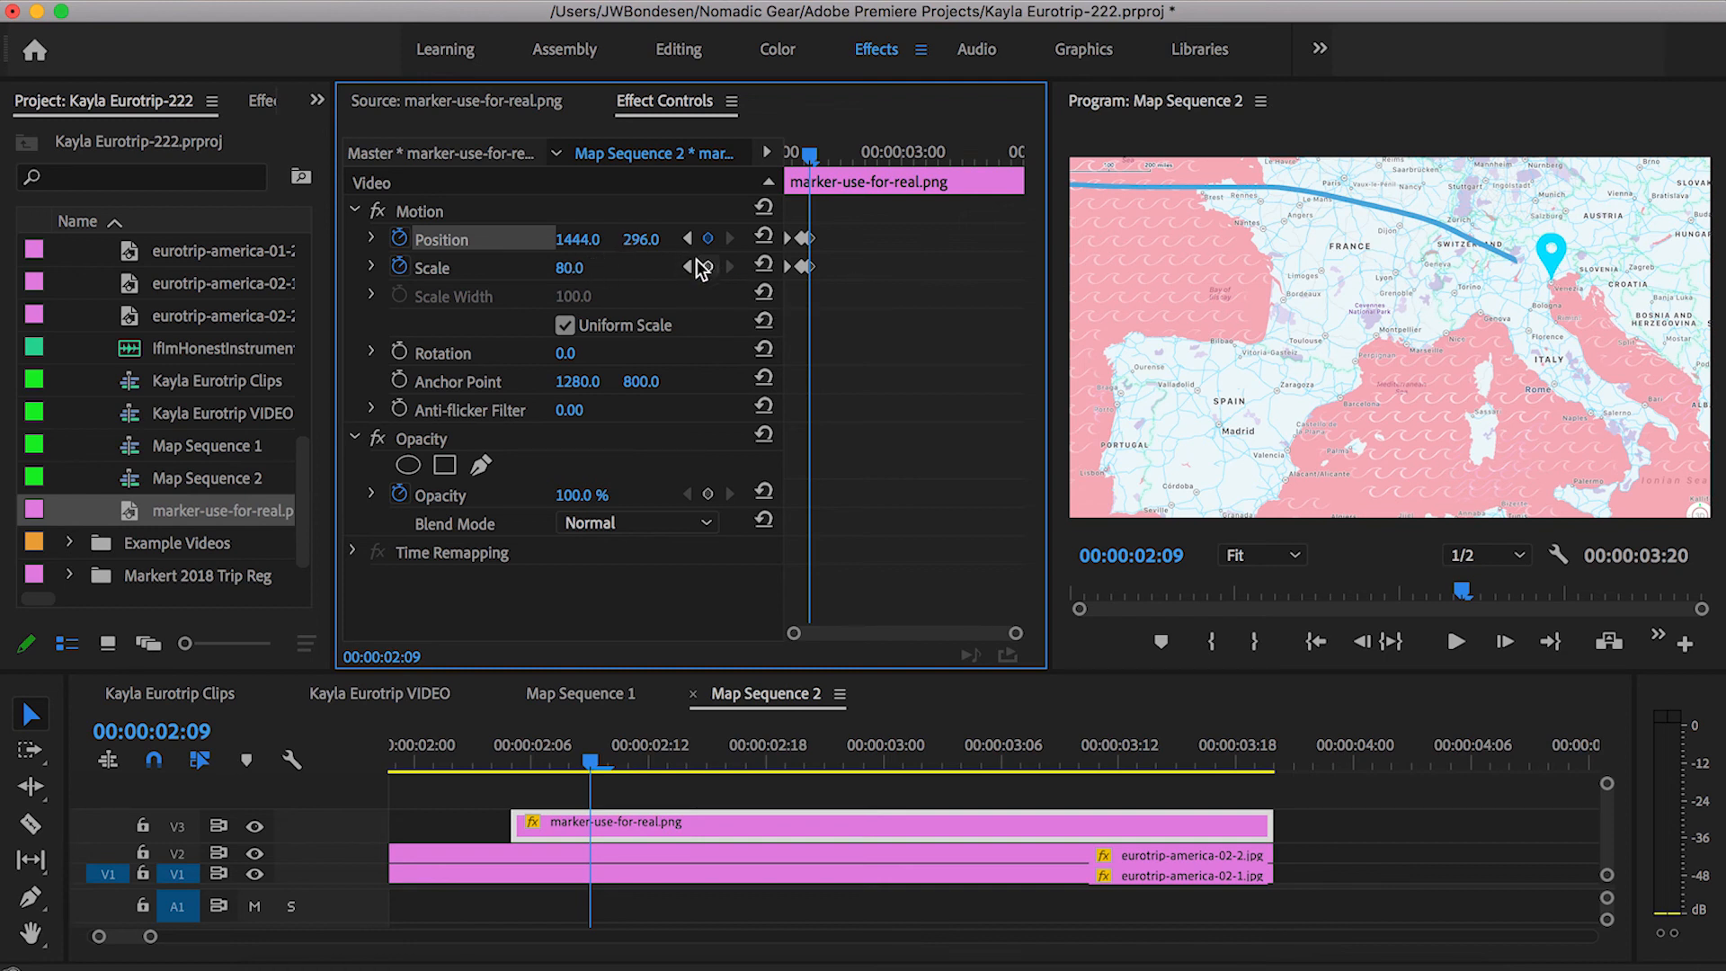
At the 00:00:02:08 keyframes, set the map pin's Scale to 90 and reduce its vertical Position to keep the tip on the destination.
left_click(689, 268)
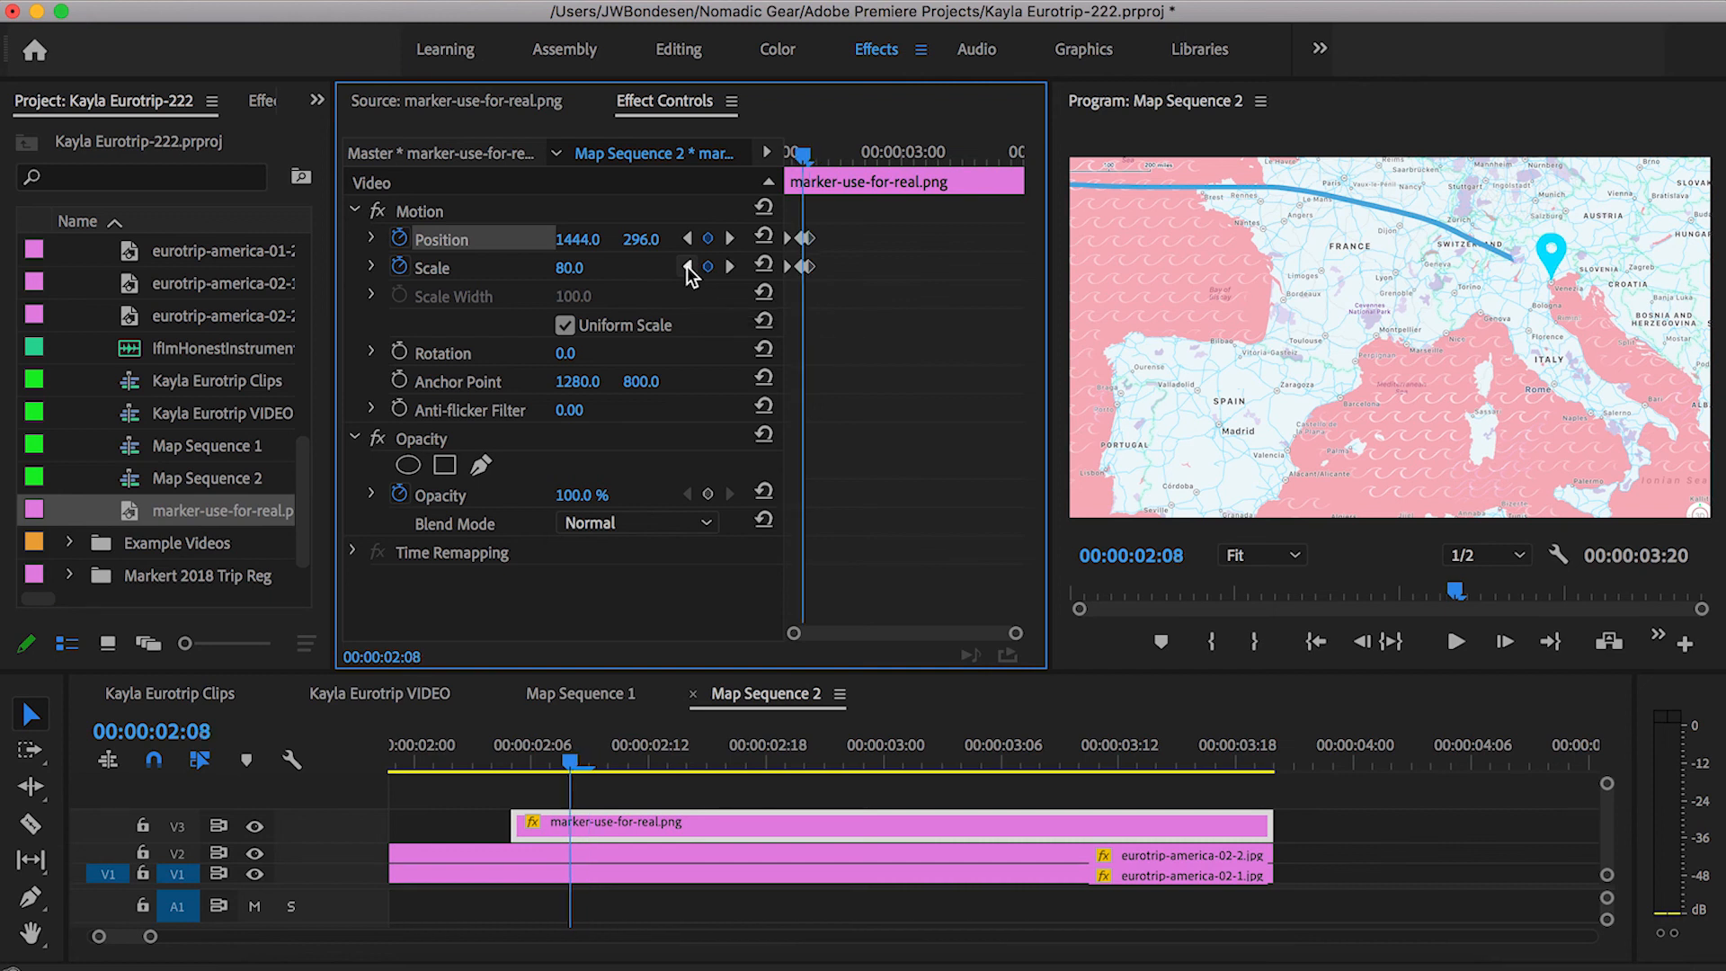
left_click(592, 266)
type("9")
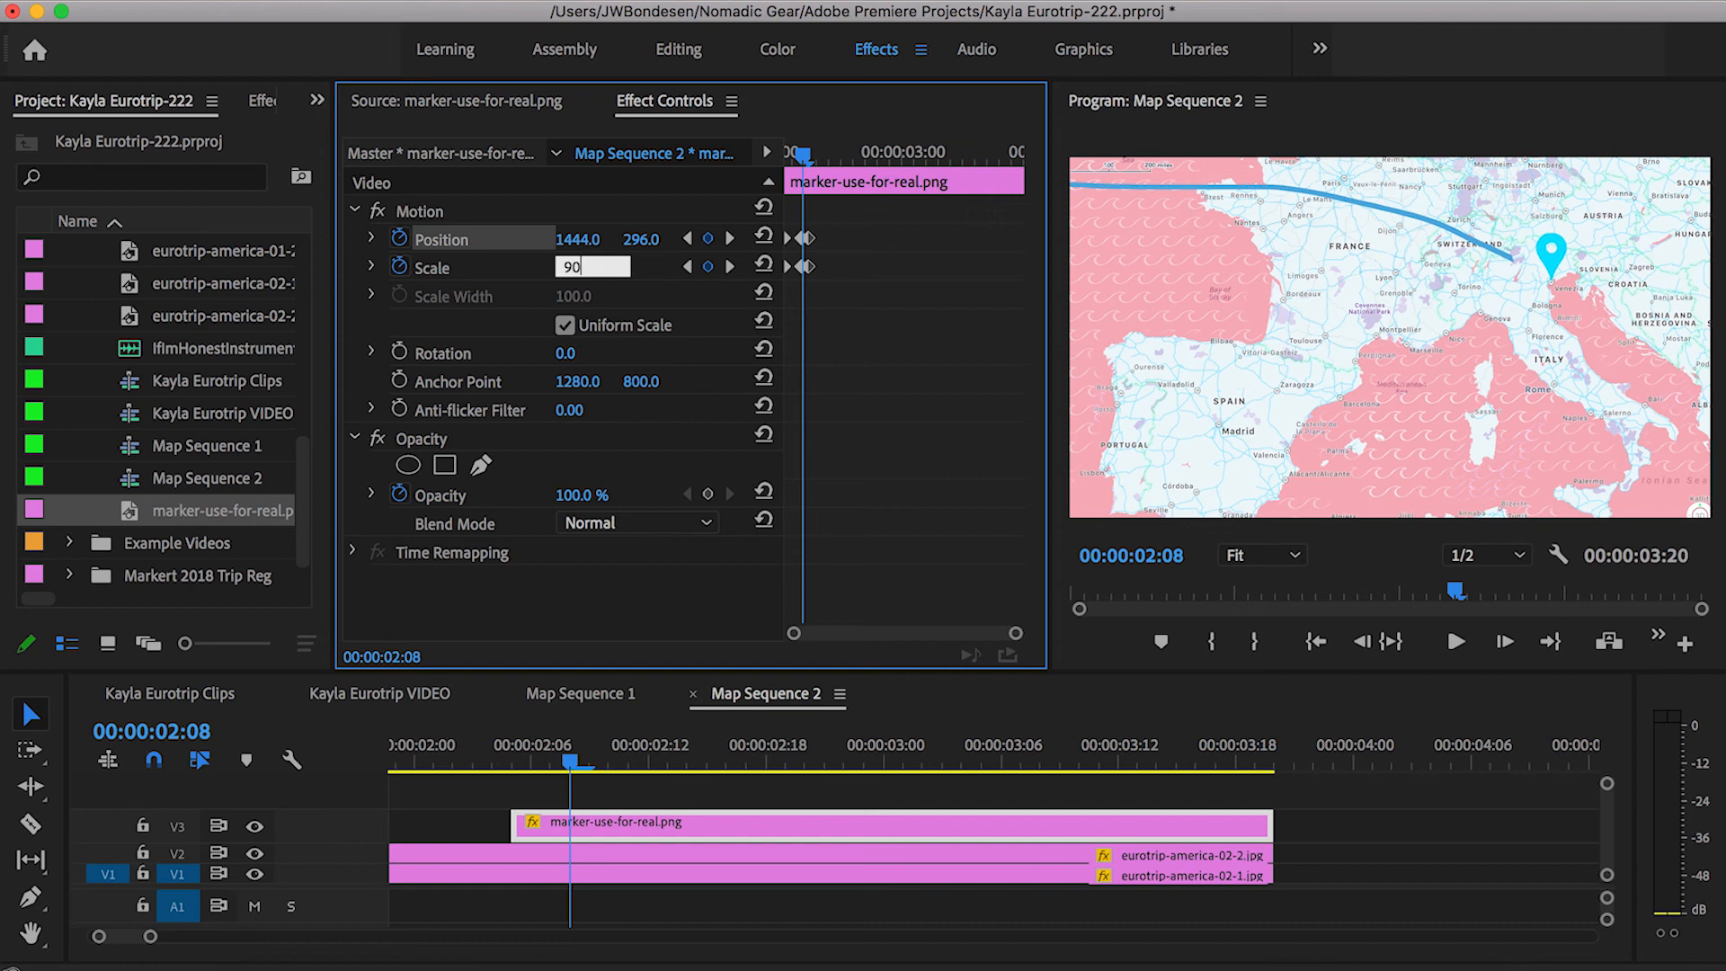
key("Return")
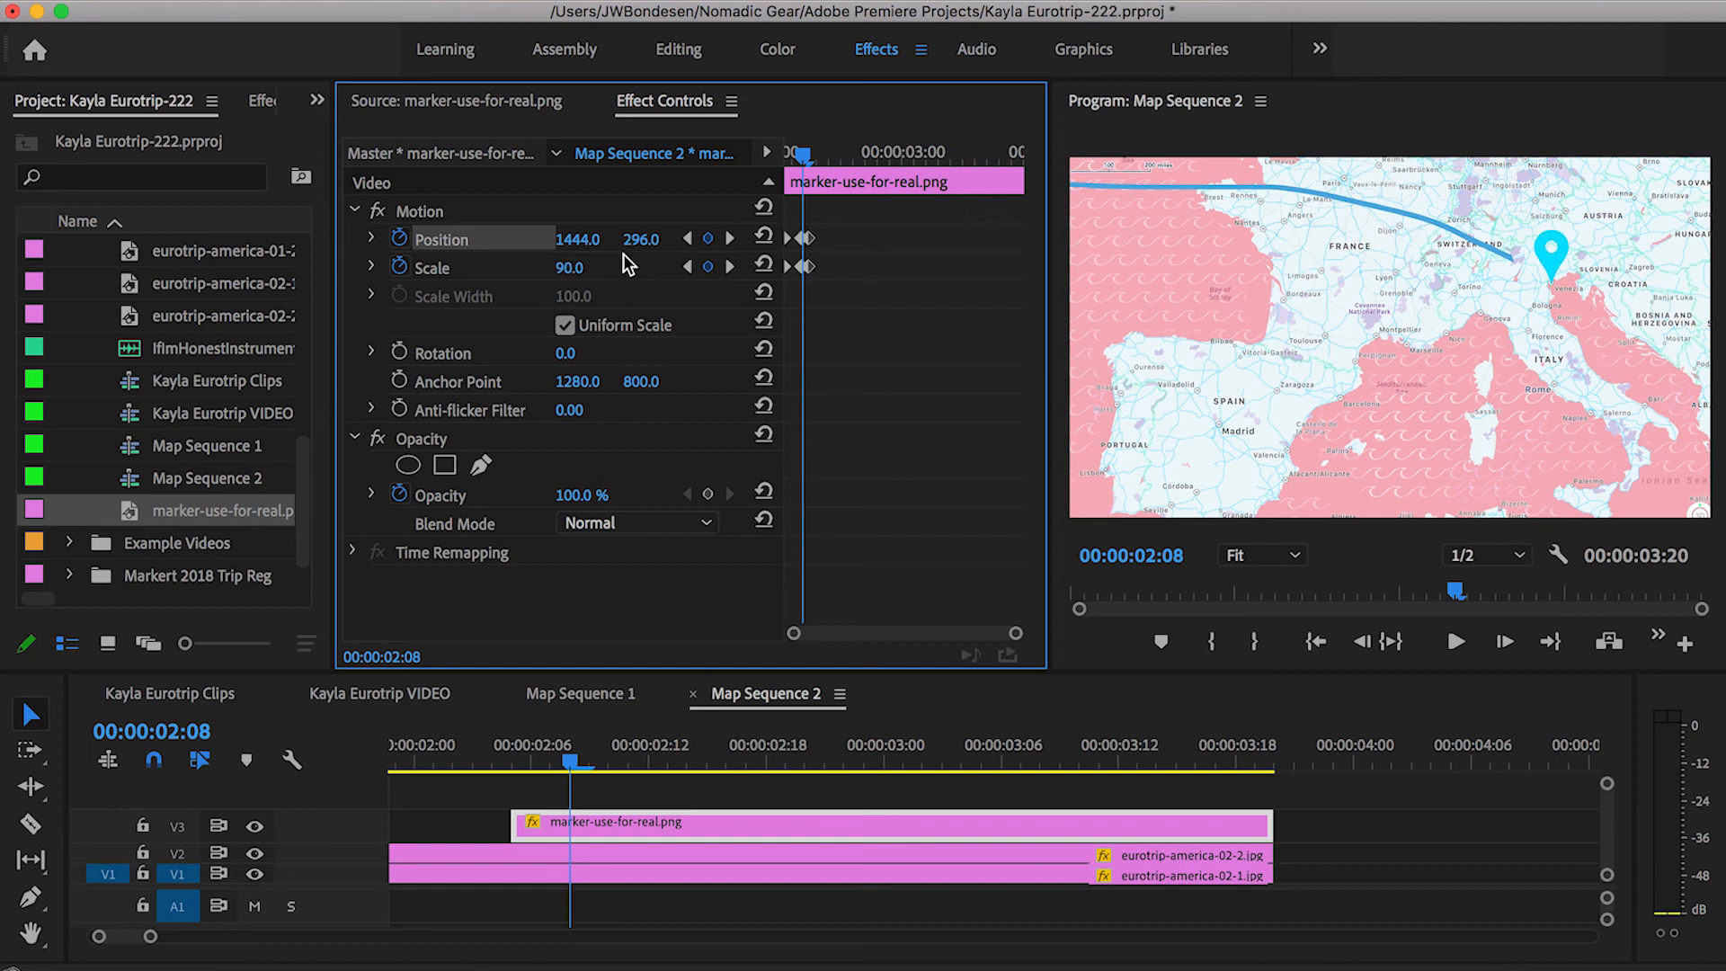
left_click_drag(641, 240, 614, 240)
Step frame by frame through the map pin's first frames from 00:00:02:05 to examine the overshoot.
left_click(665, 795)
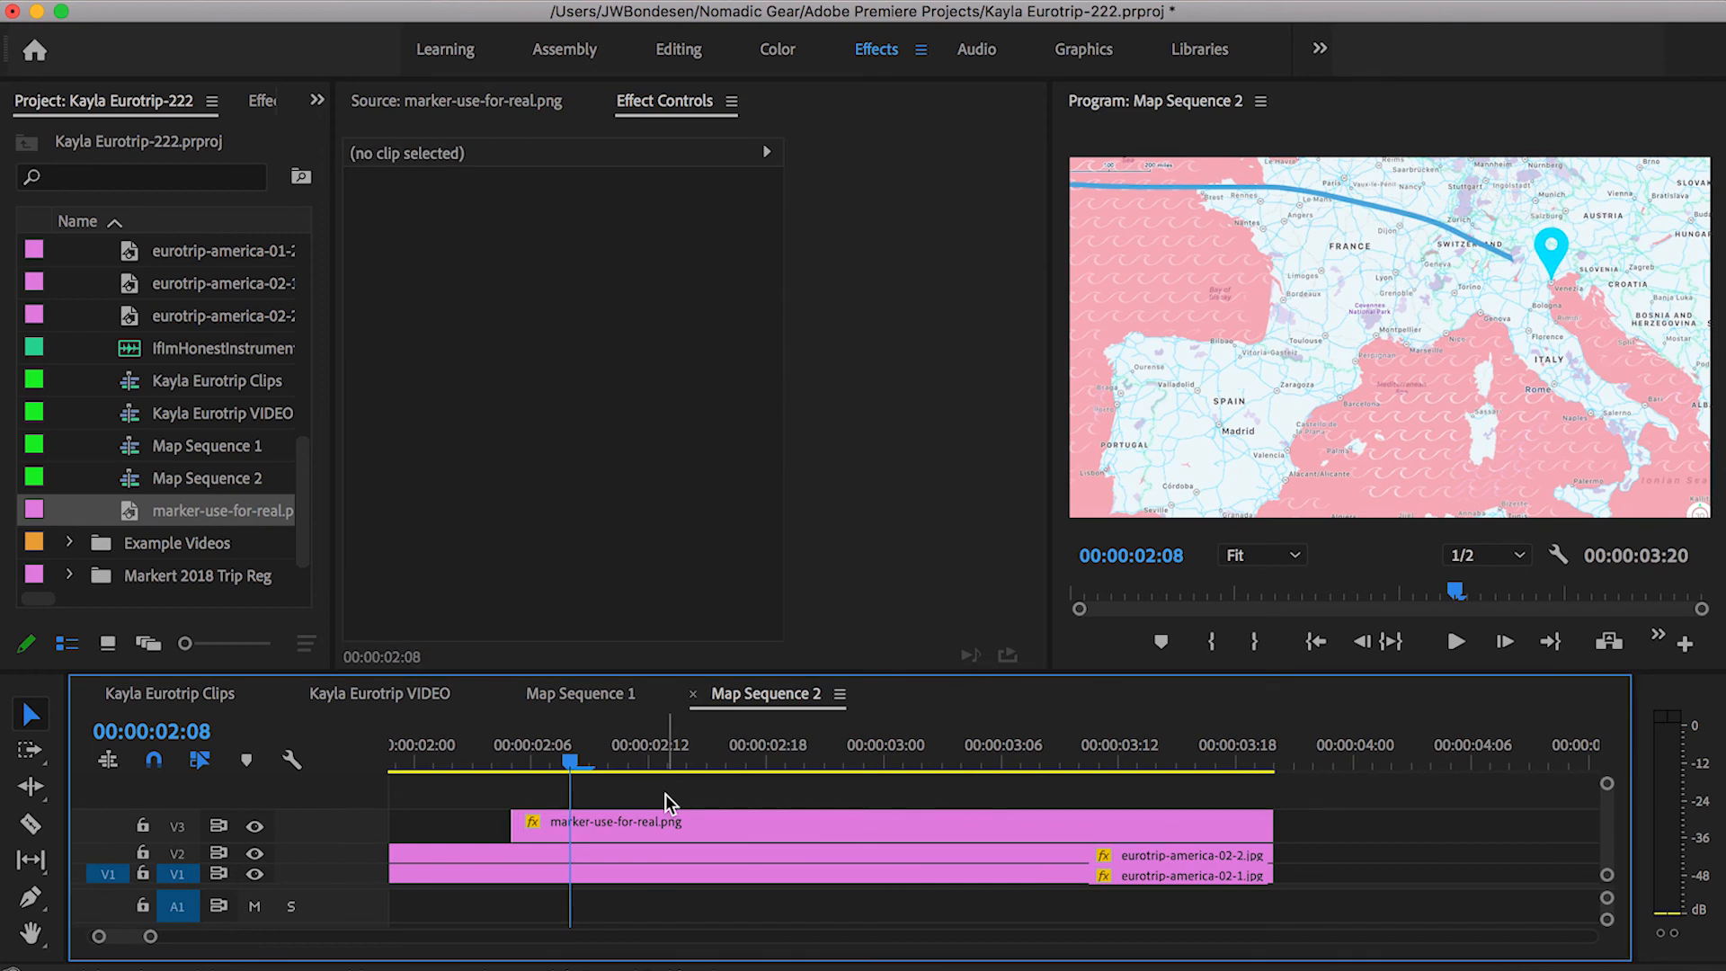
left_click_drag(629, 746, 514, 743)
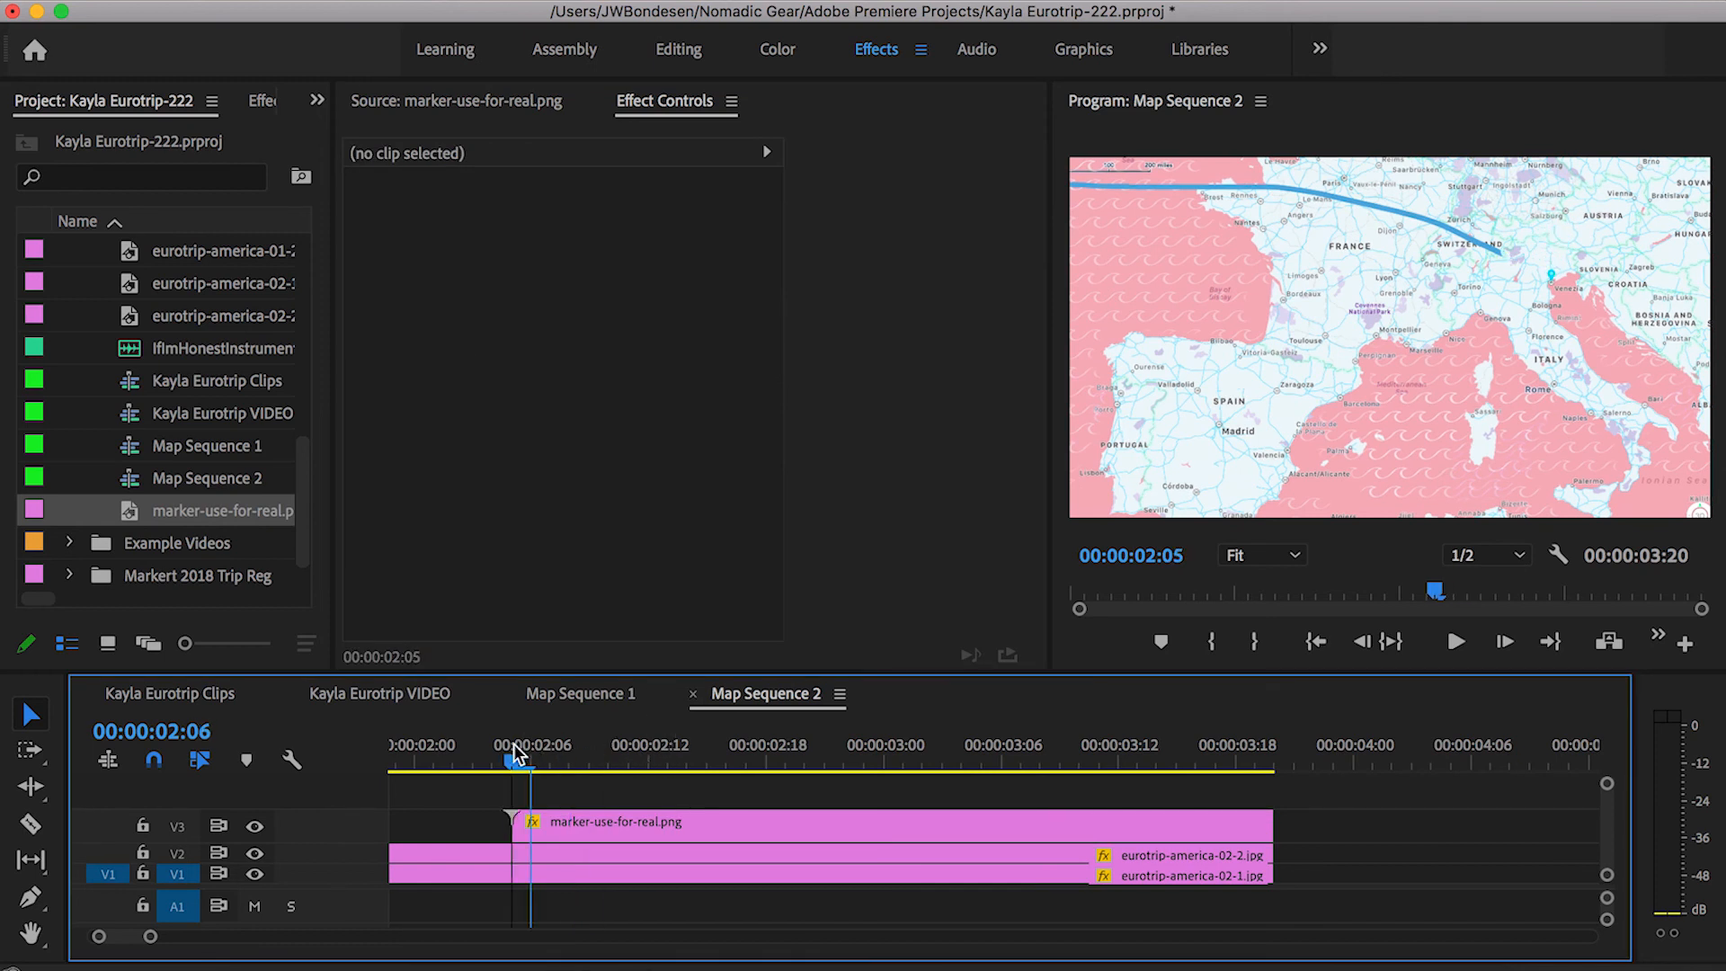
key("Right")
key("Right")
key("Right")
key("Right")
key("Right")
key("Right")
key("Left")
key("Left")
key("Left")
key("Left")
key("Left")
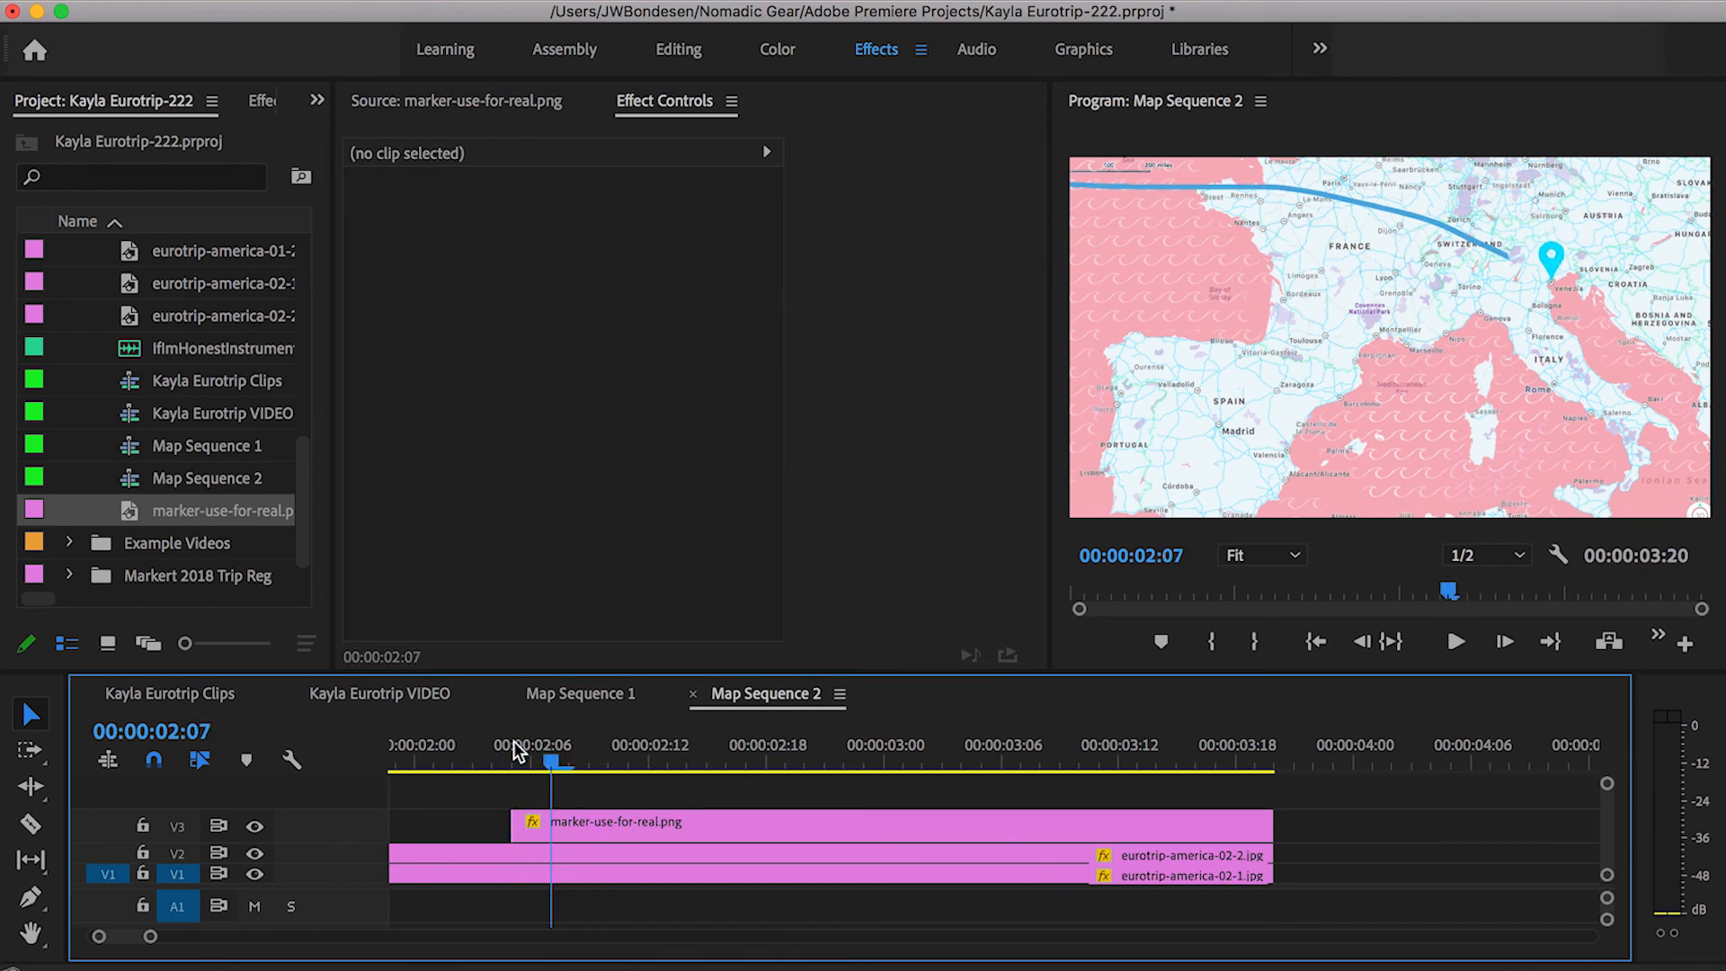
key("Right")
key("Right")
key("Right")
key("Right")
Play Map Sequence 2 through the map pin's appearance to judge the bounce at normal speed.
key("minus")
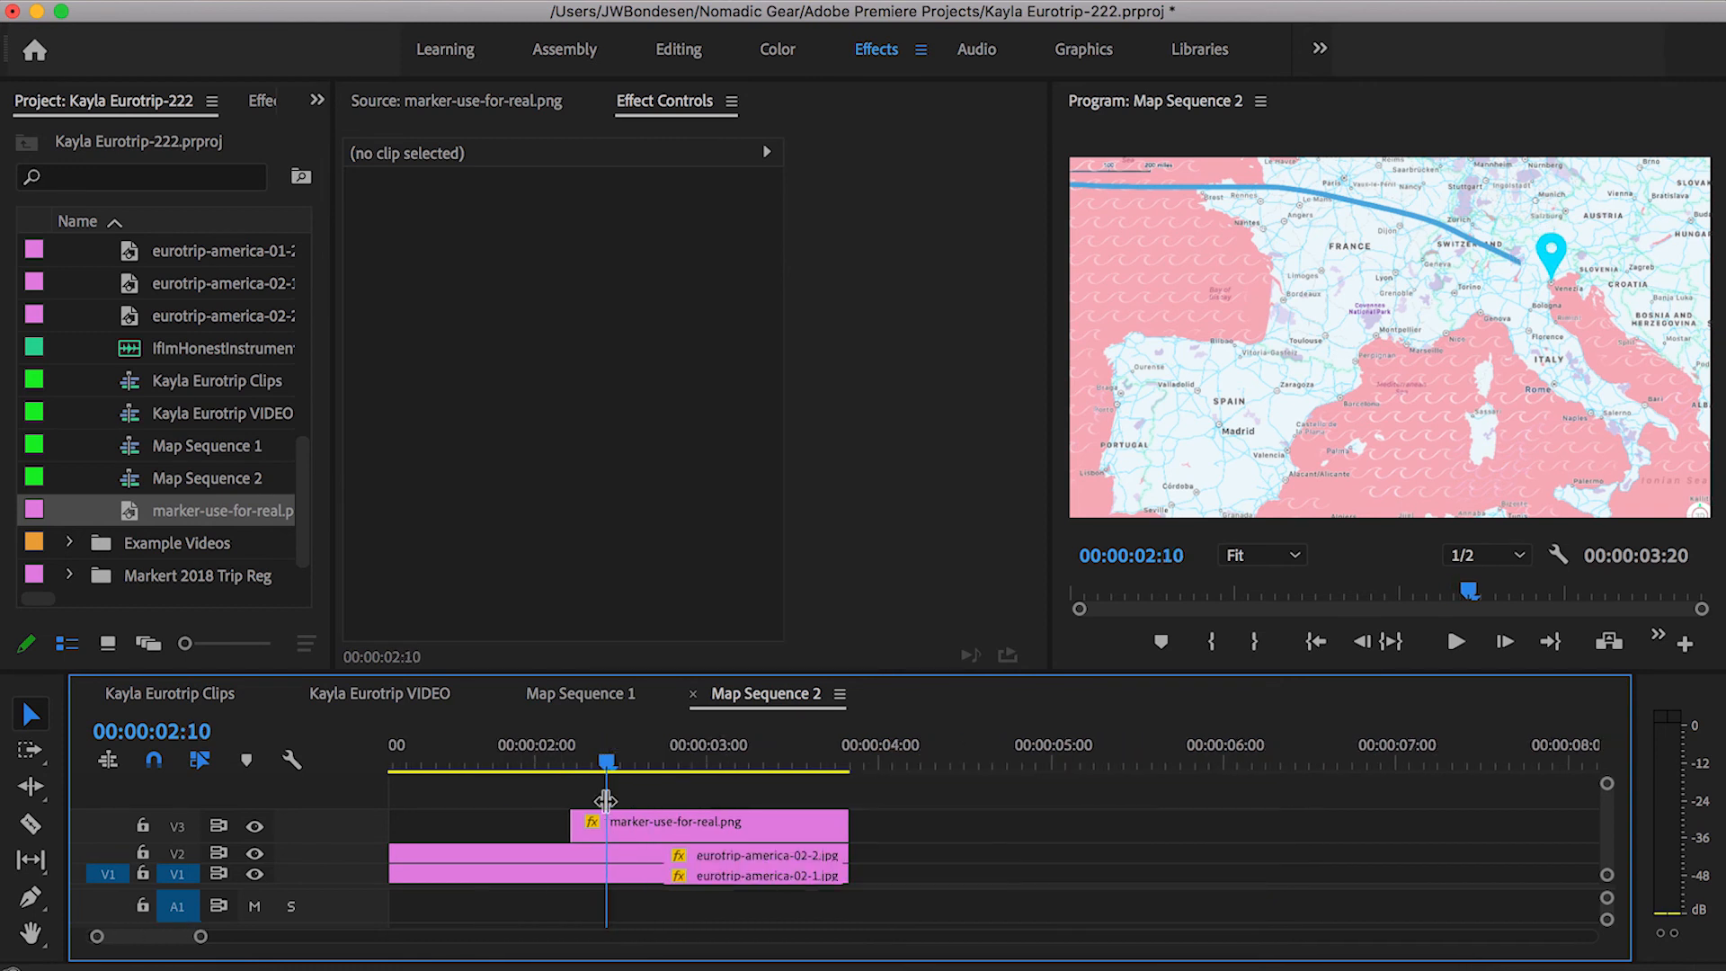
left_click(636, 764)
key("space")
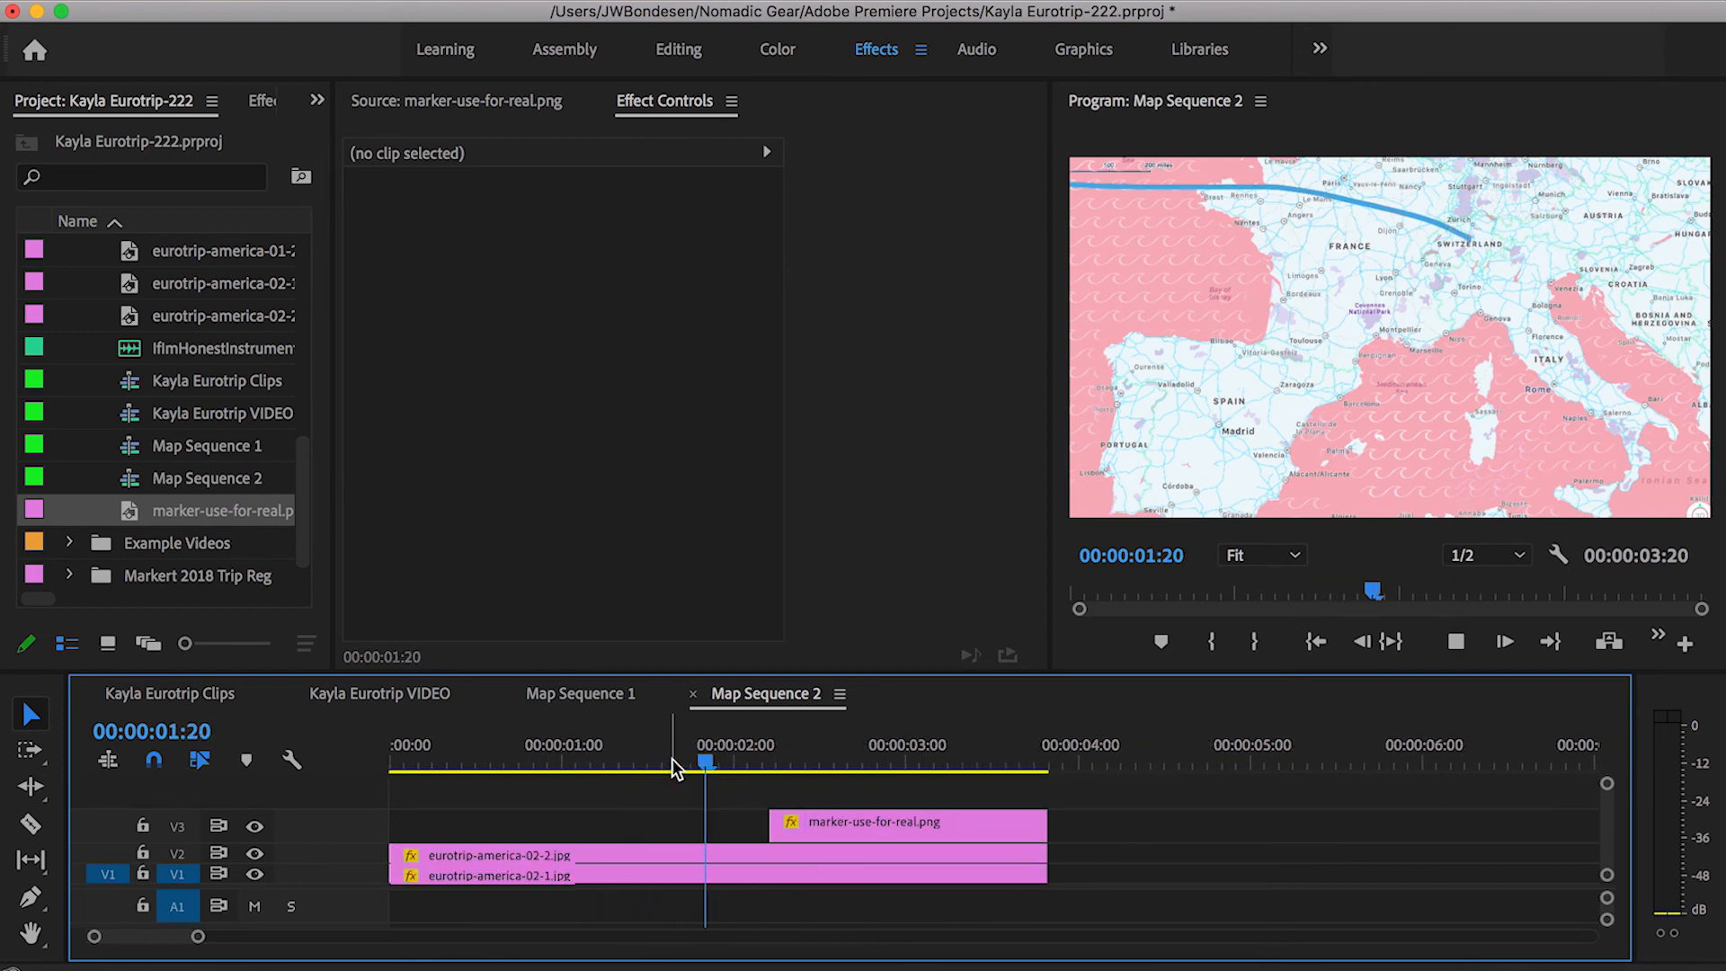
key("space")
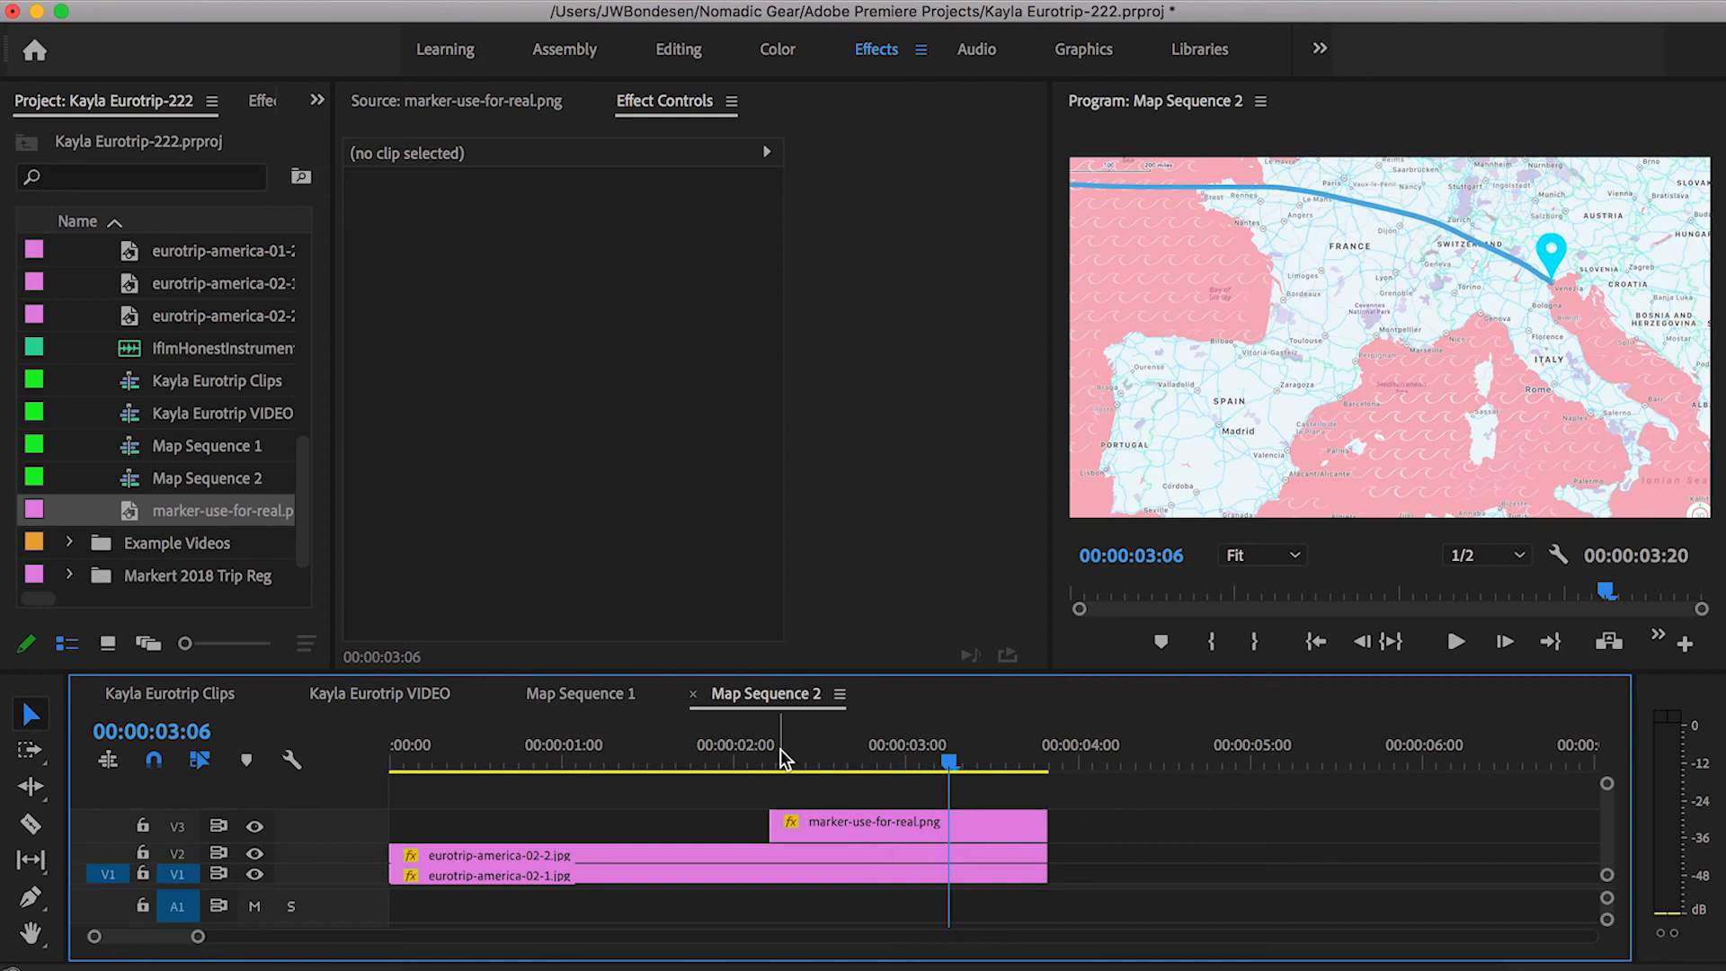
Add Scale and Position keyframes to the map pin clip at 00:00:02:10.
left_click(773, 744)
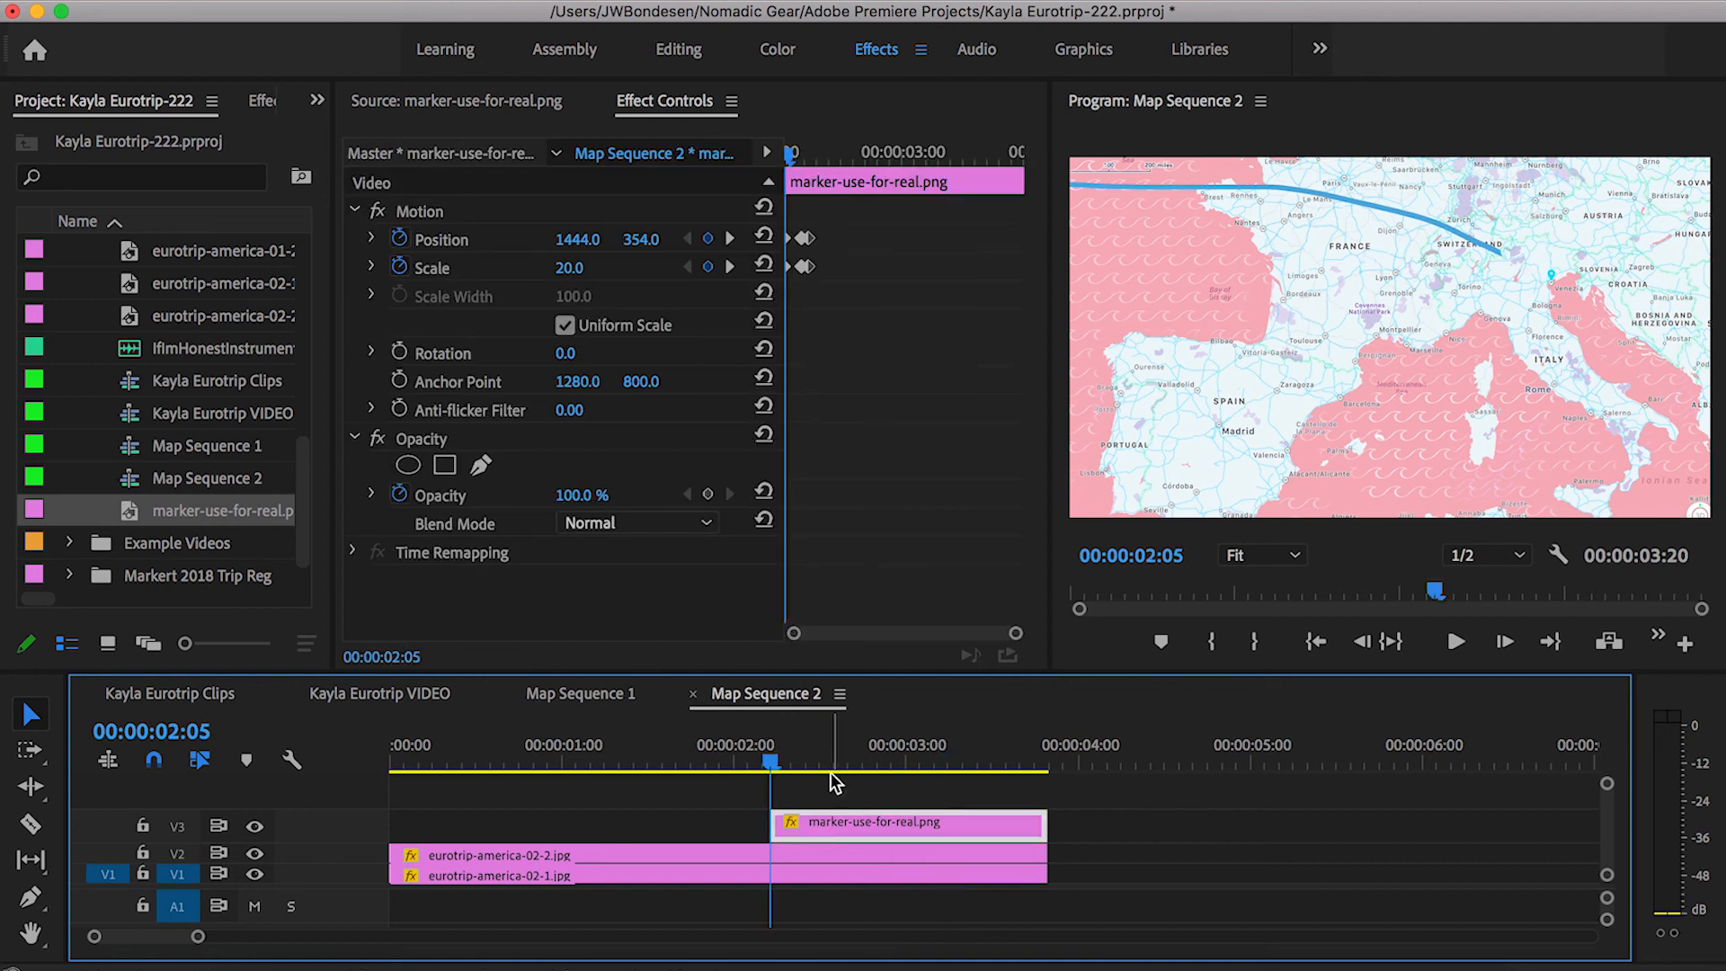
left_click(735, 267)
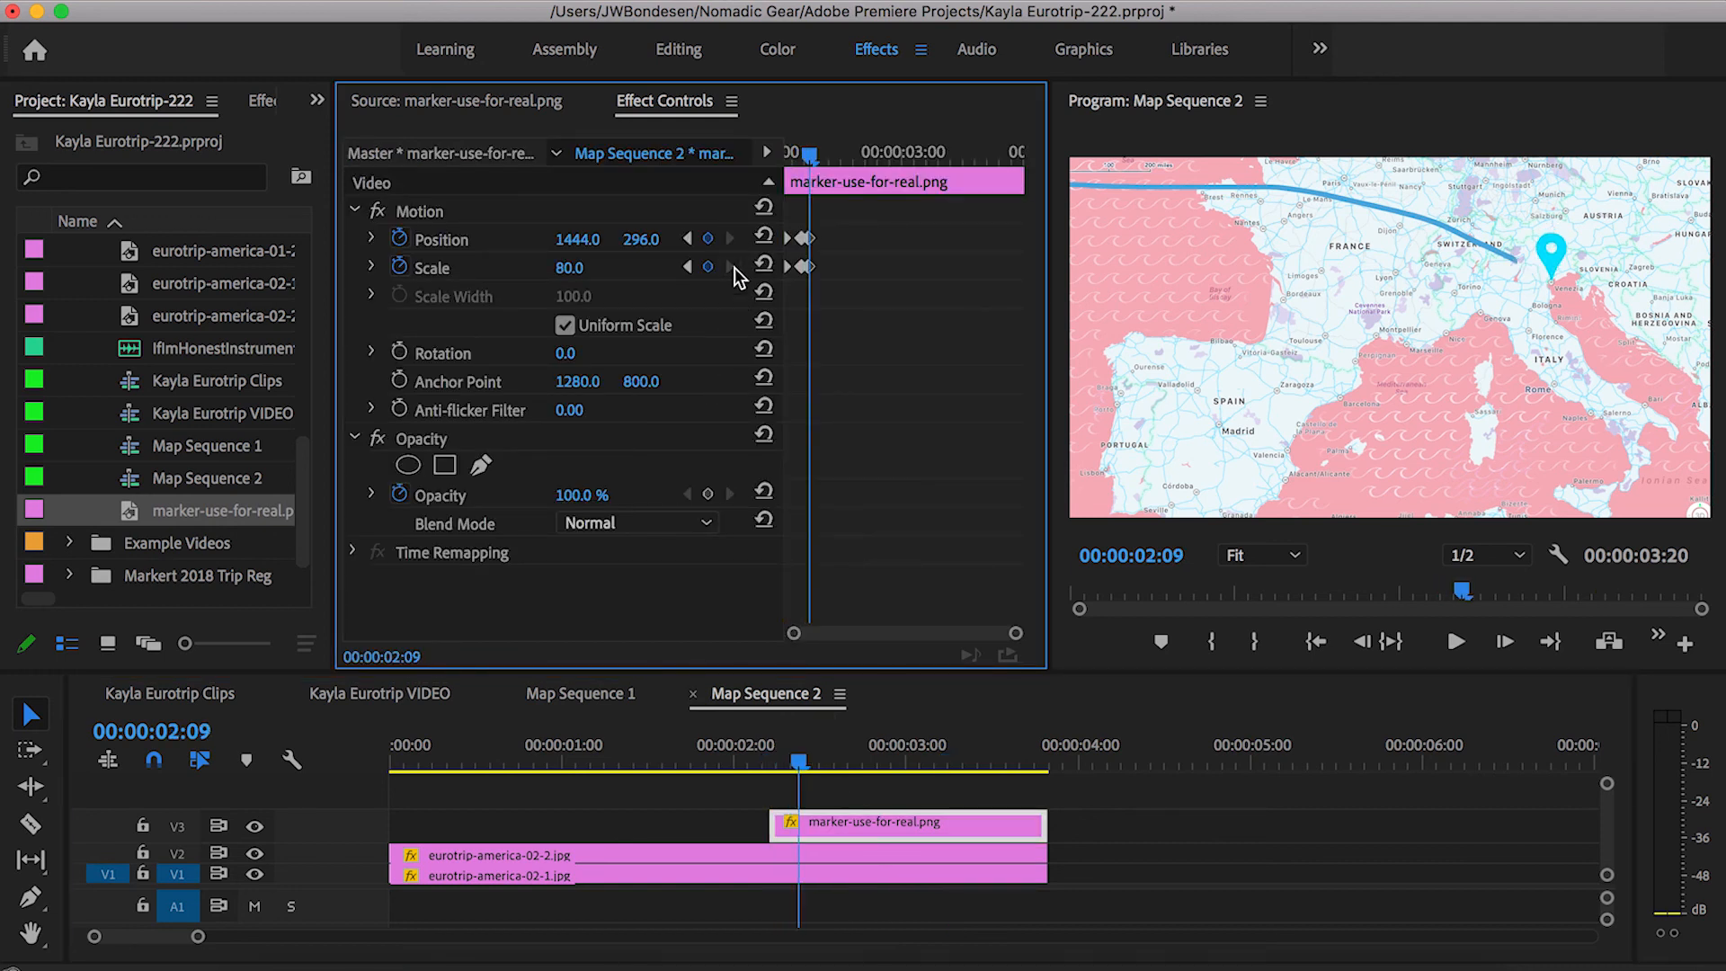
key("Right")
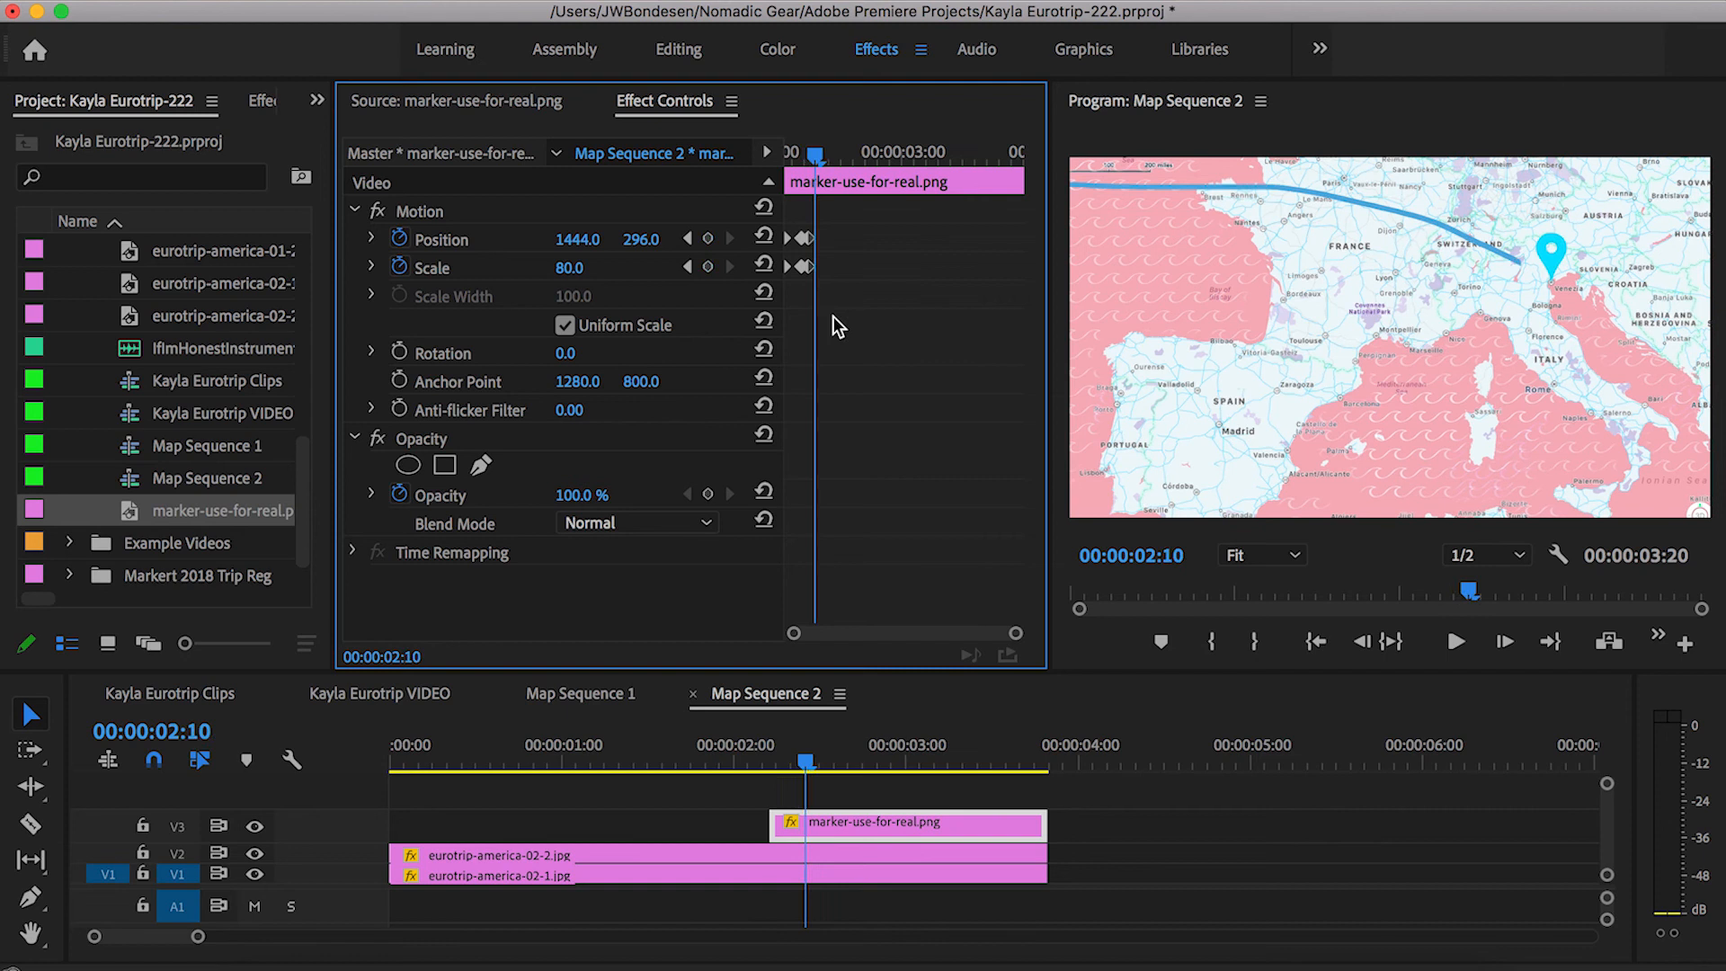
left_click(708, 267)
left_click(708, 239)
Remove the map pin clip's Scale and Position keyframes at 00:00:02:09.
left_click(688, 267)
key("=")
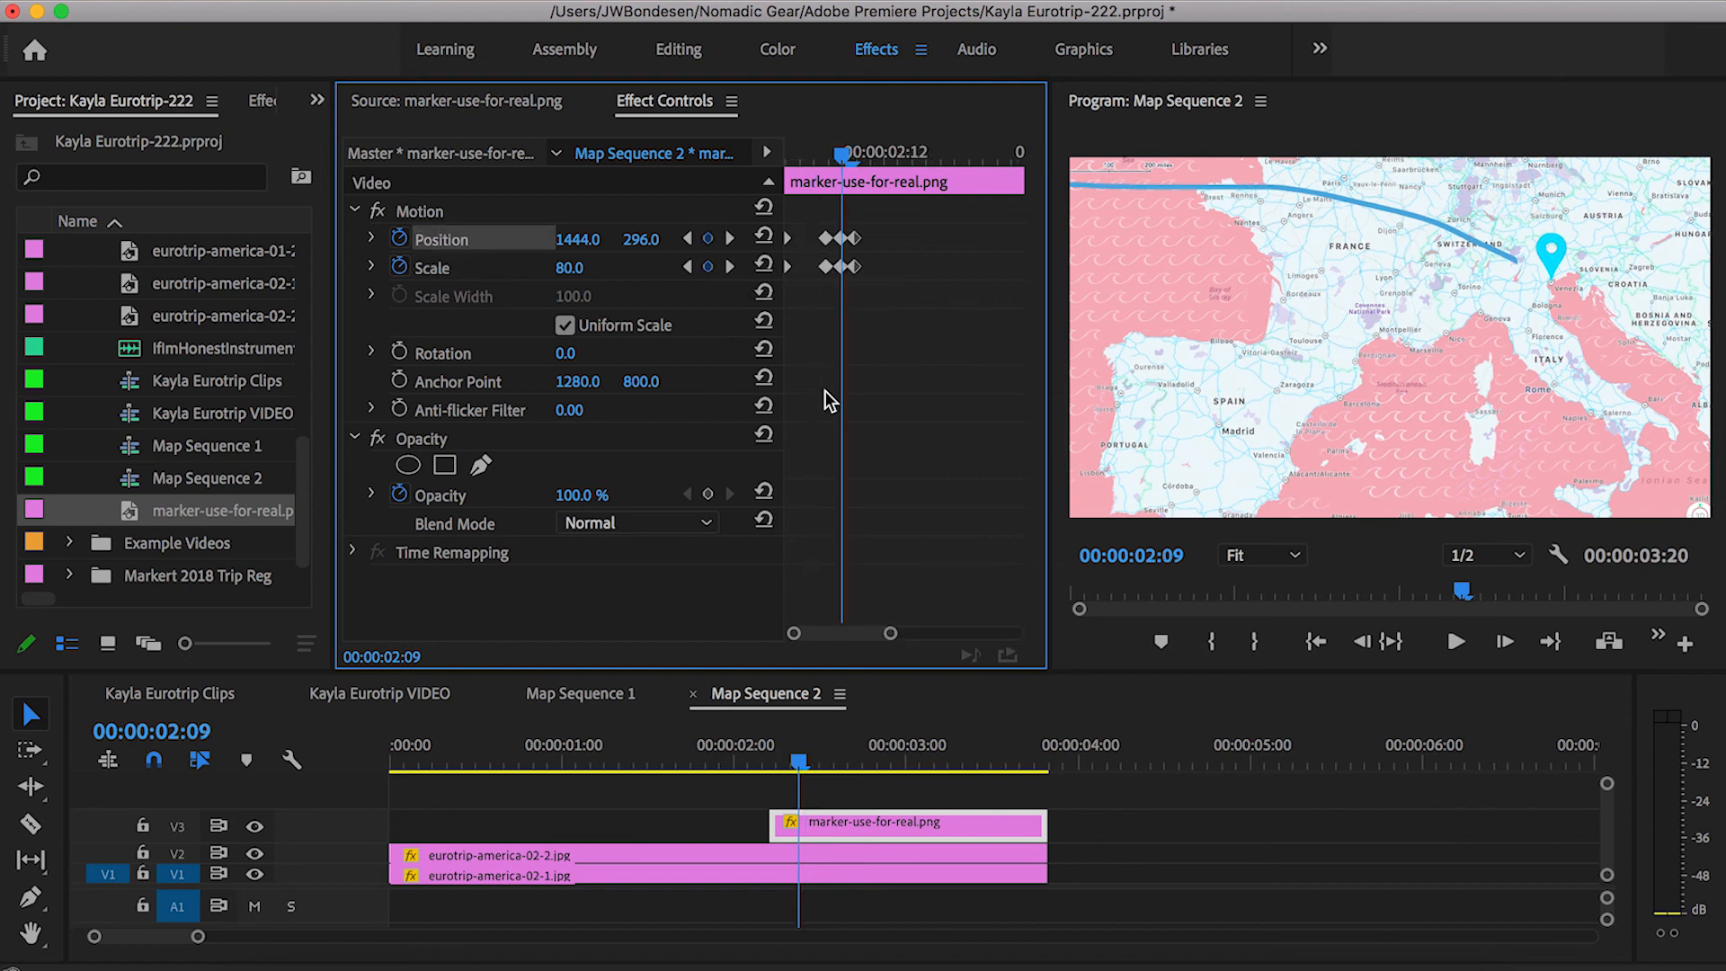
left_click(708, 267)
left_click(708, 239)
Step back and forth through the frames around 00:00:02:09 to examine how the map pin settles to its final size.
key("Left")
key("Left")
key("Right")
key("Right")
key("Right")
key("Left")
key("Left")
key("Left")
key("Right")
key("Right")
key("Right")
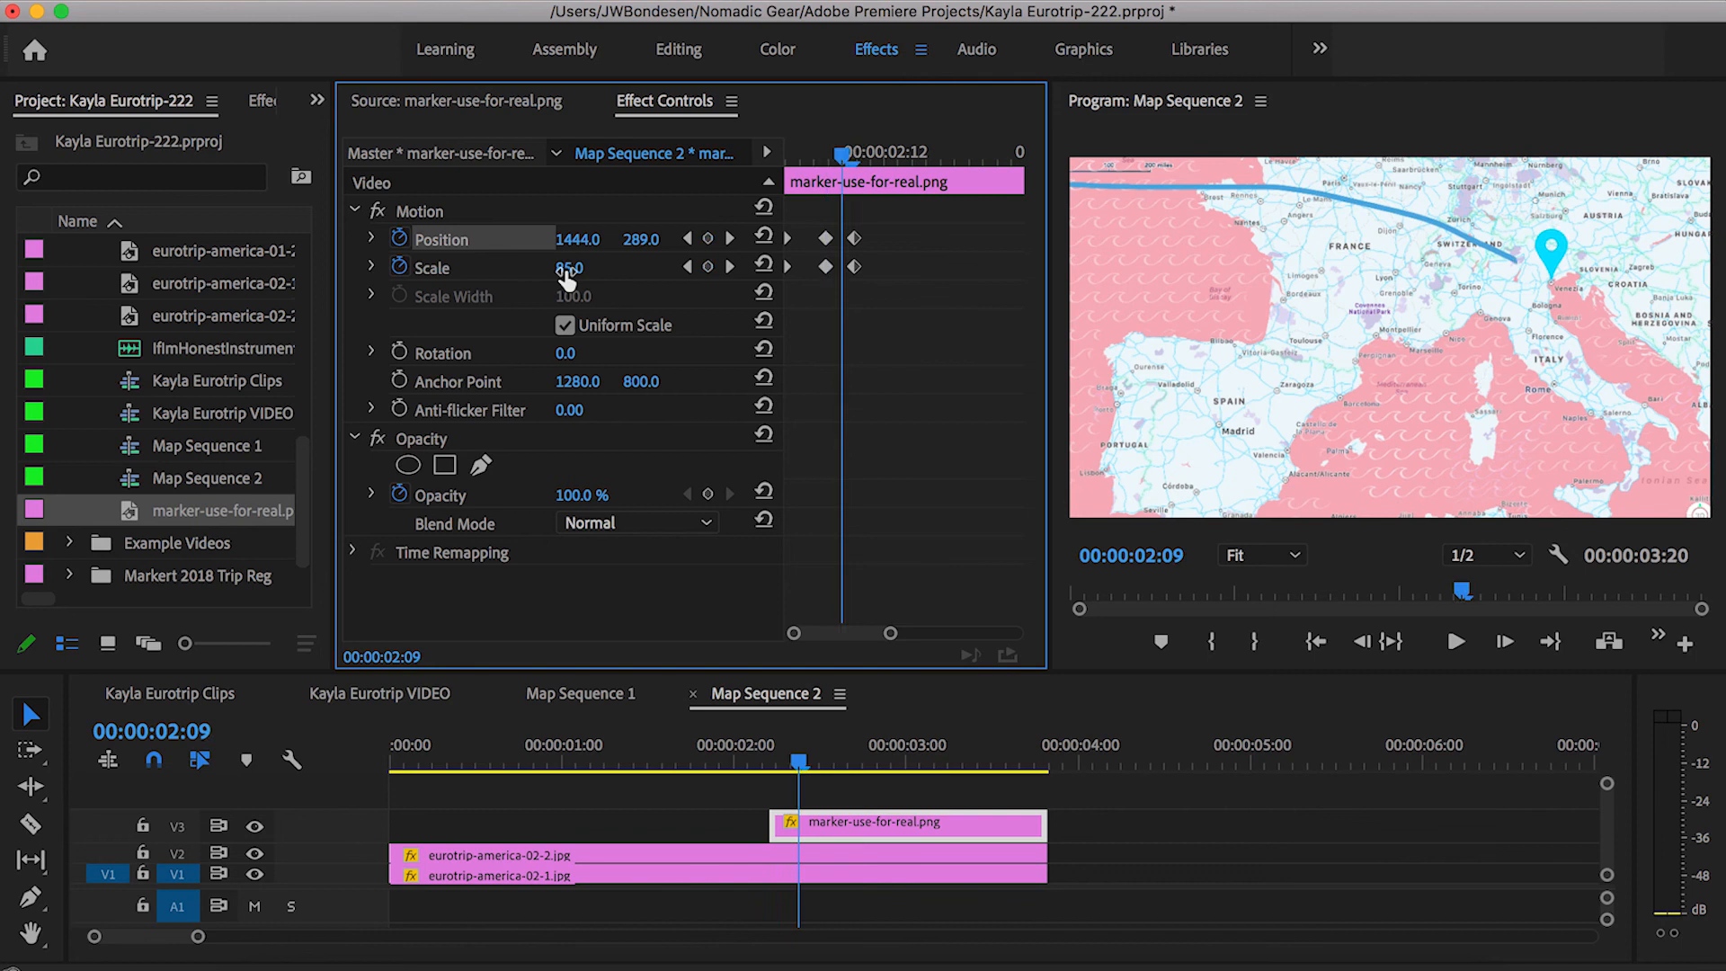
Play Map Sequence 2 from just before the map pin appears to check the slower bounce.
left_click(719, 780)
left_click(708, 757)
key("space")
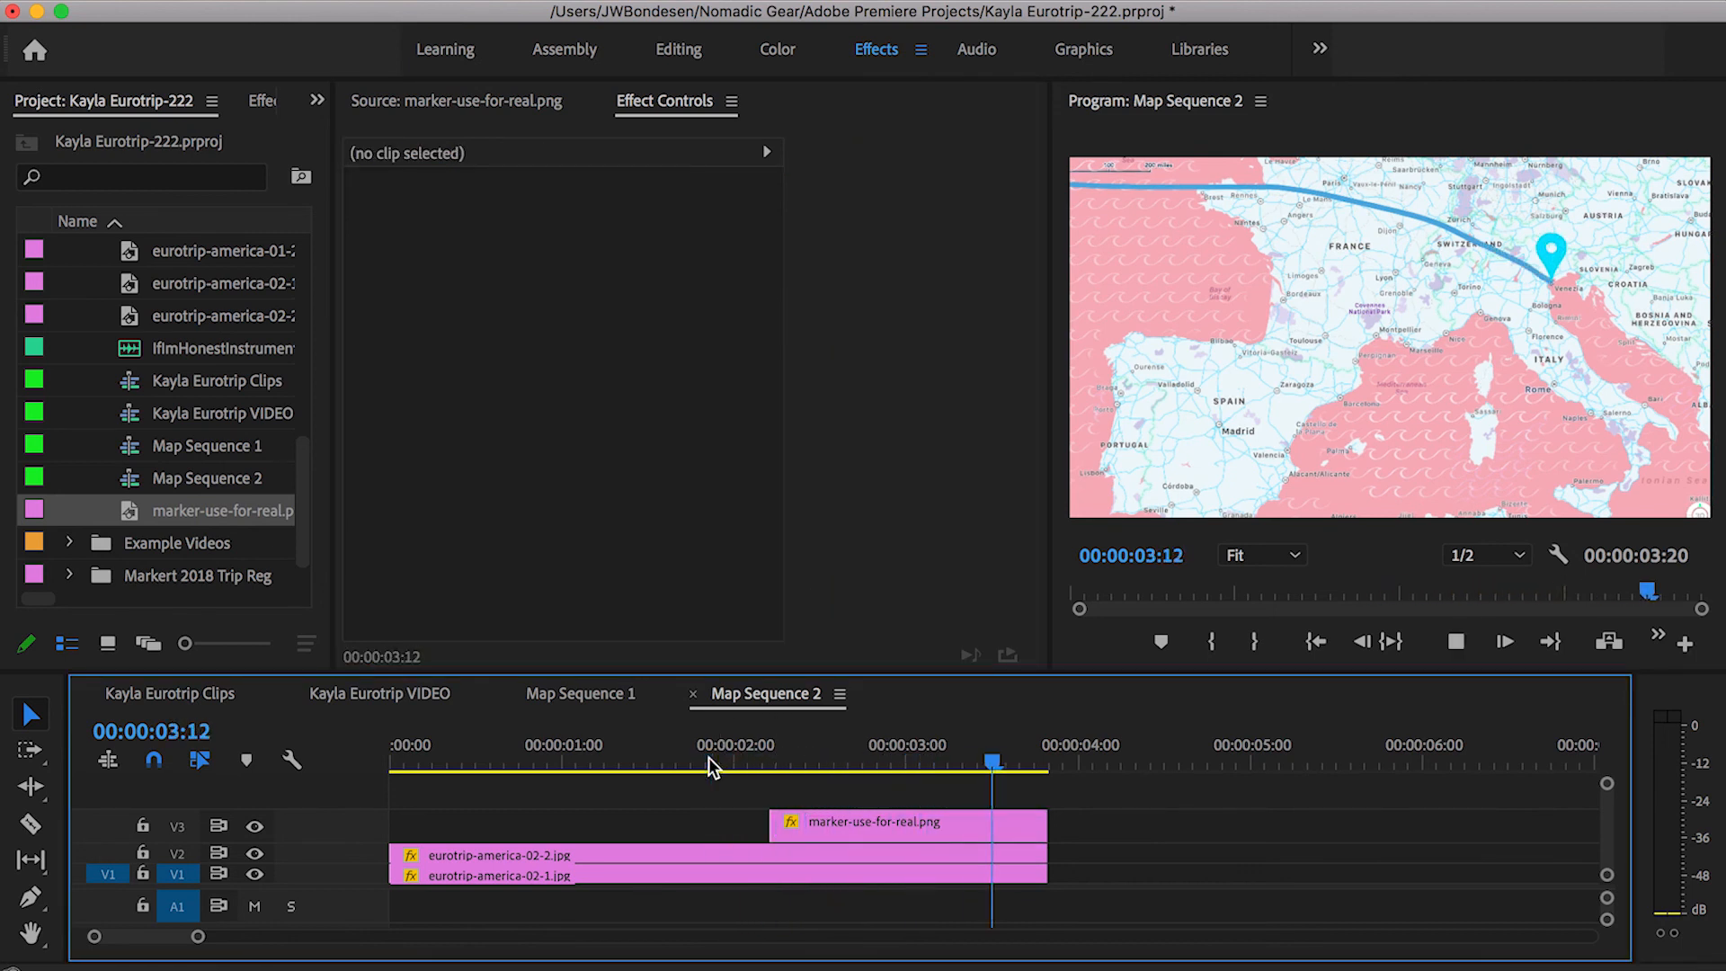
left_click(684, 761)
key("space")
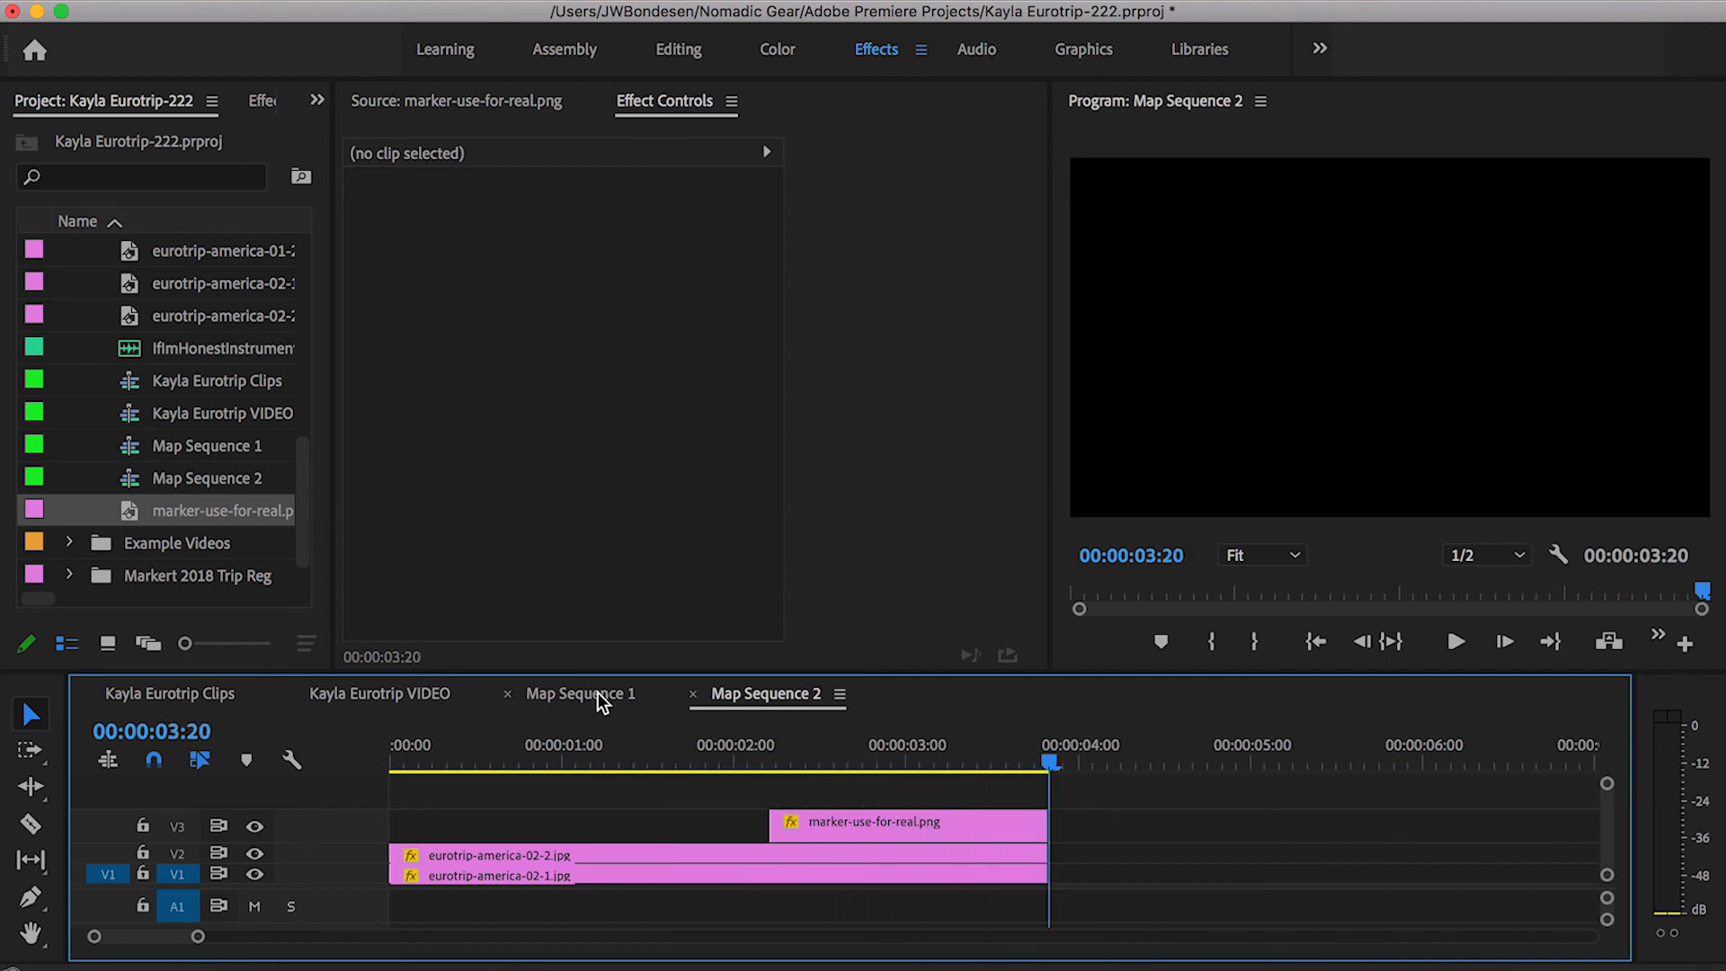
Switch to the main Eurotrip VIDEO sequence, play both nested map sequences, and return to the start of Map Sequence 1.
left_click(412, 694)
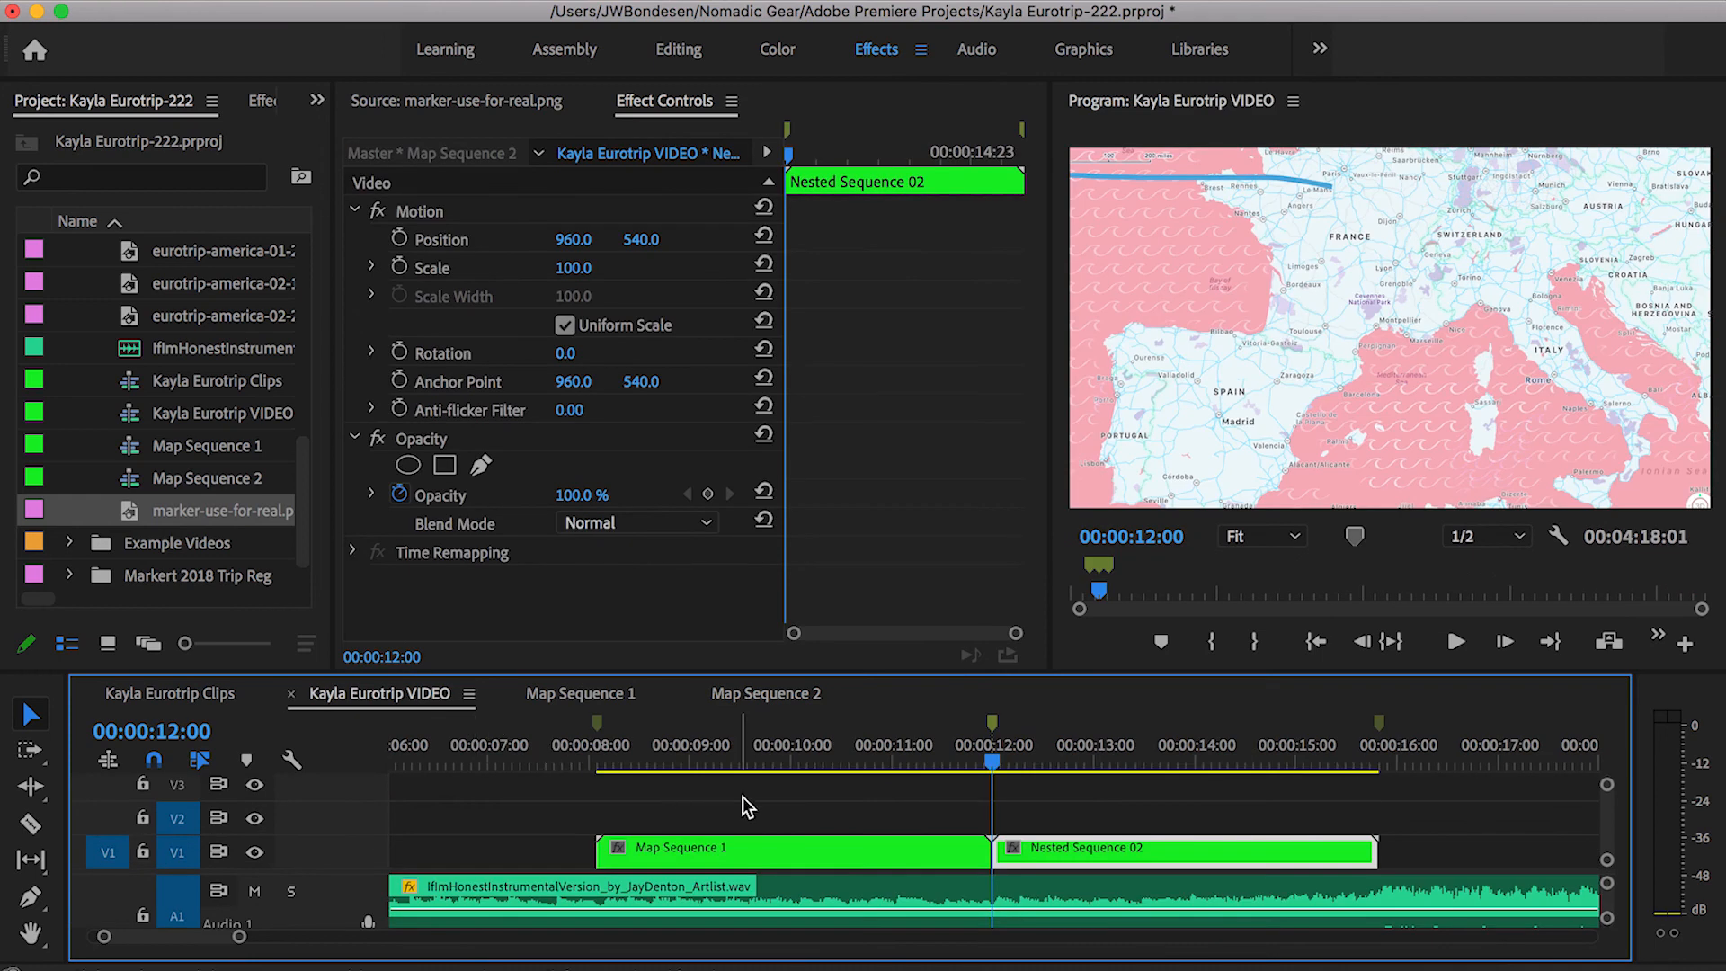
left_click(562, 760)
scroll(618, 802, "down", 3)
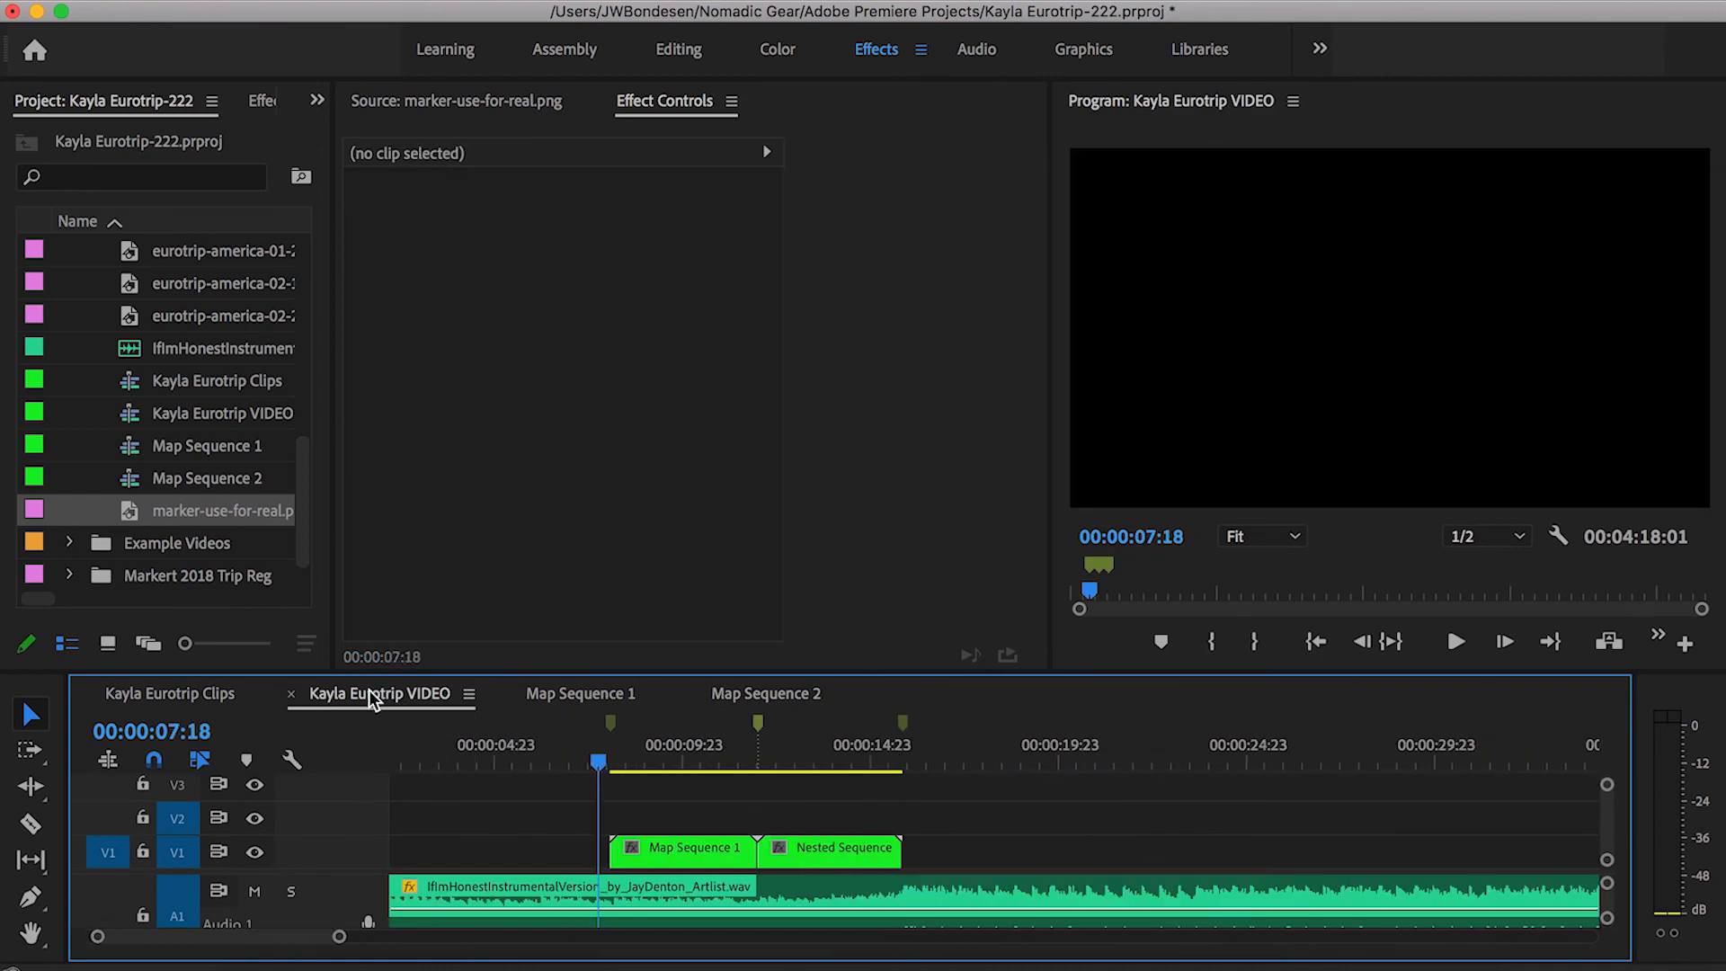
key("space")
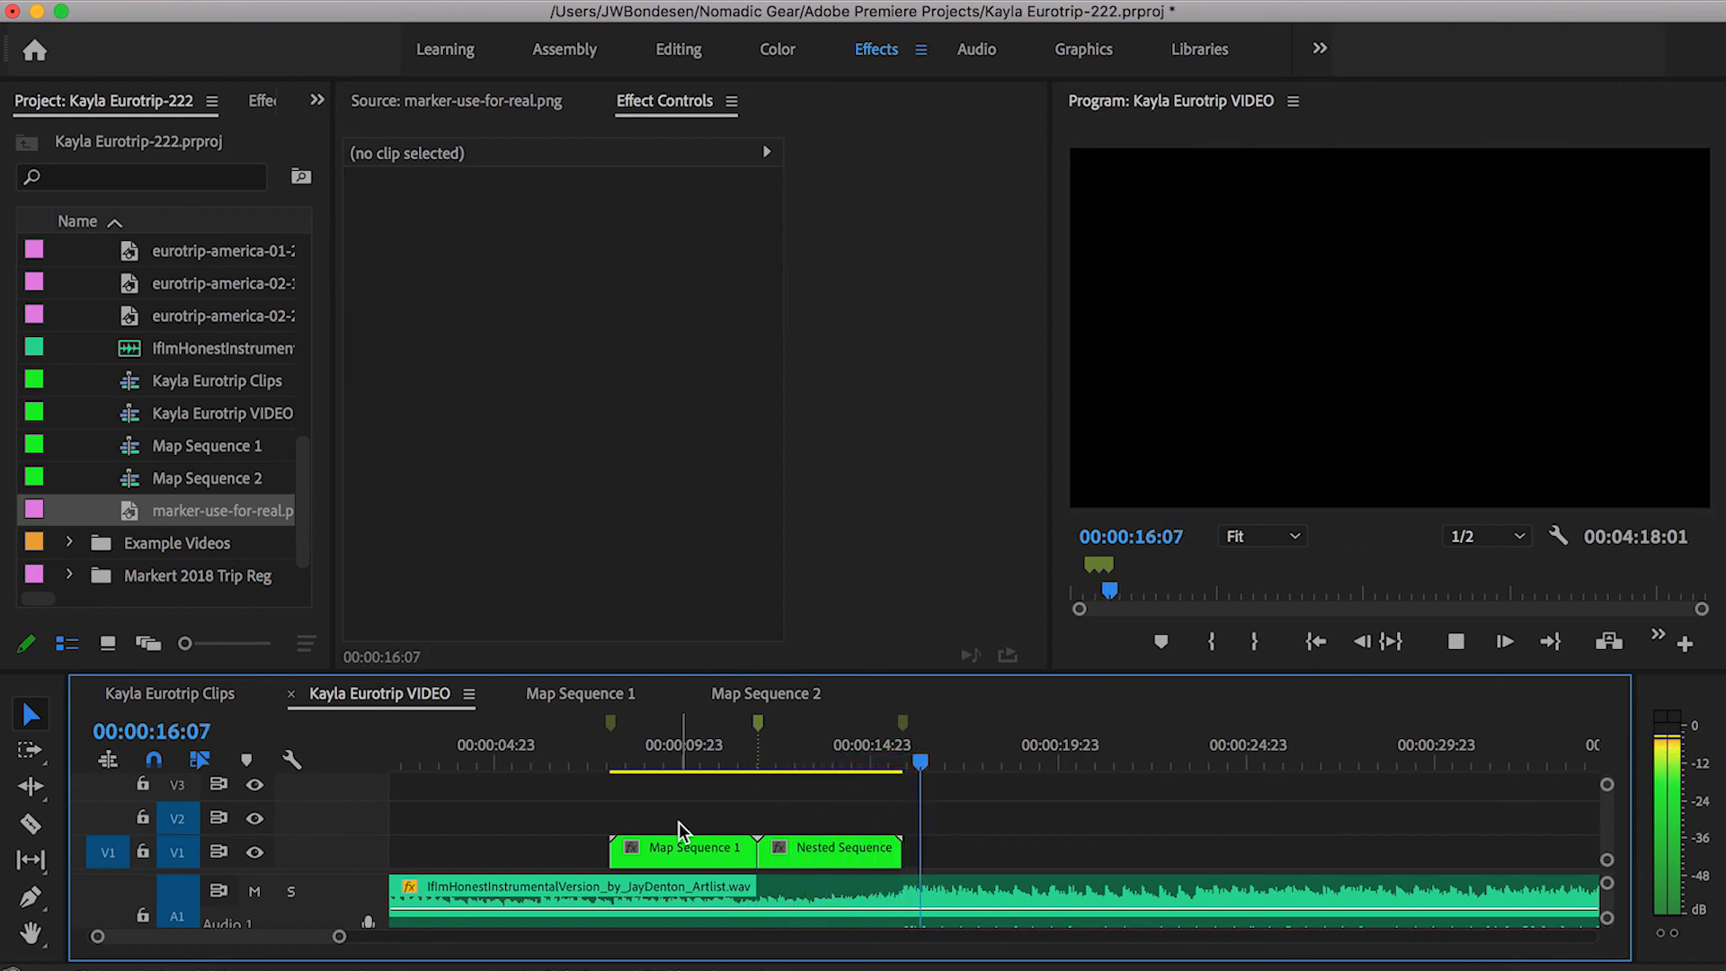
key("space")
left_click(620, 762)
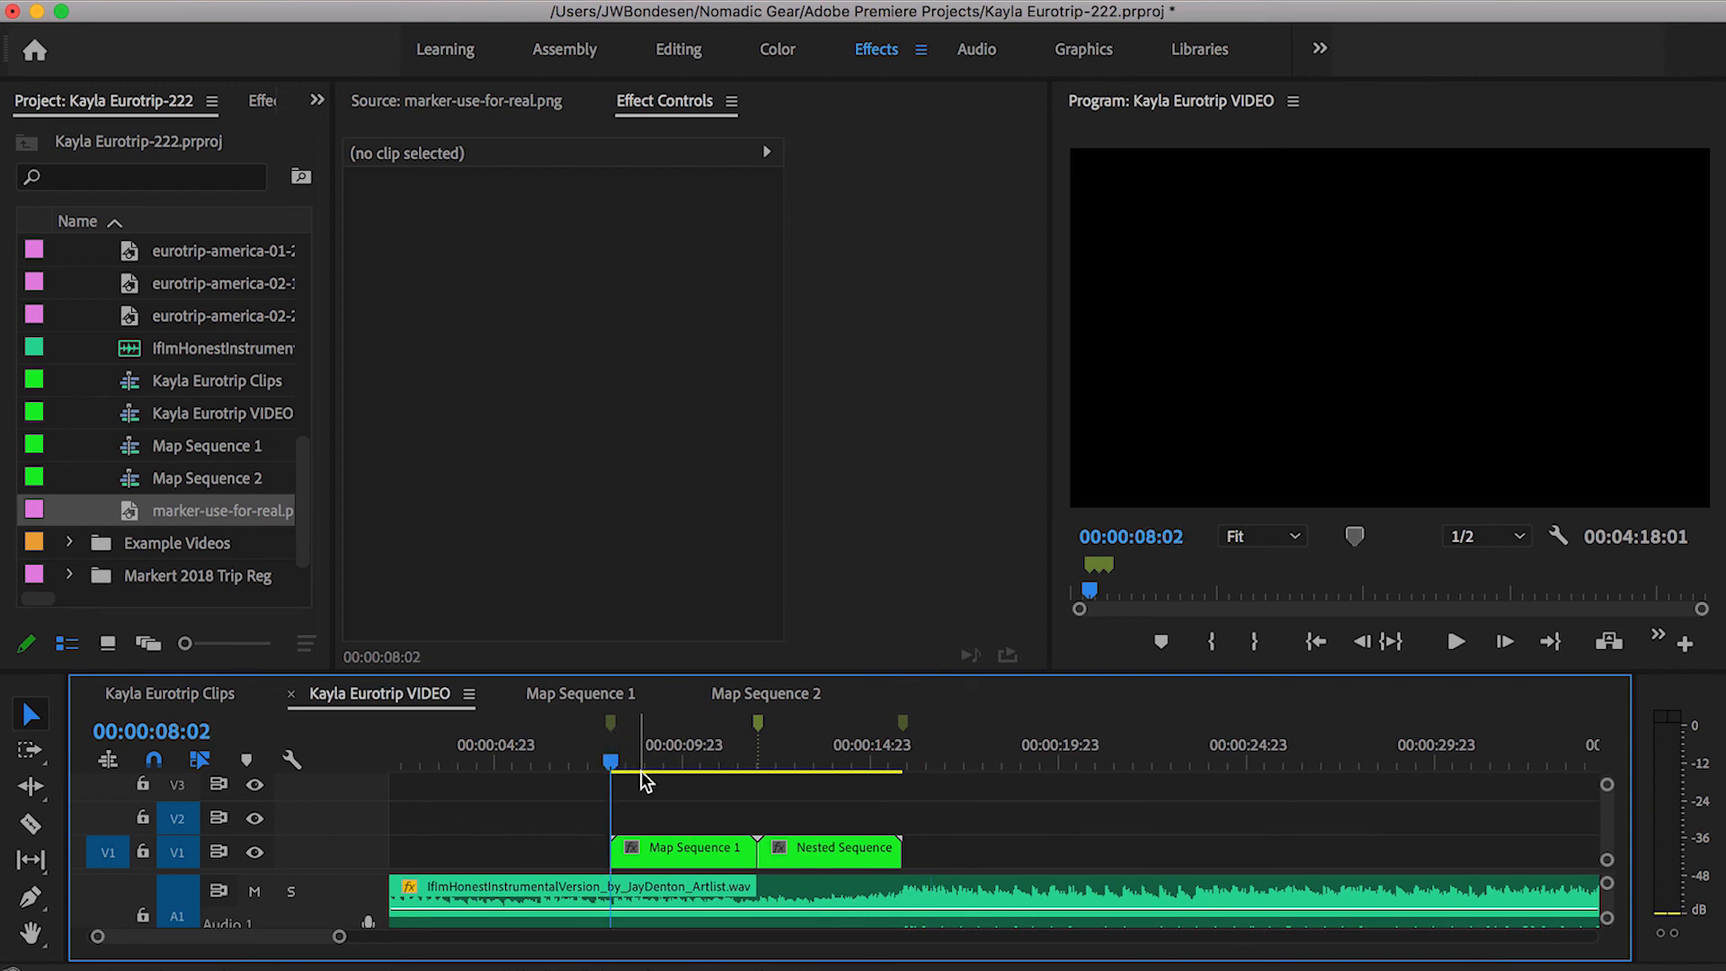
Nest Map Sequence 1 and Nested Sequence 02 in the Eurotrip VIDEO sequence into one nested sequence named Map Sequence 3.
key("F2")
key("=")
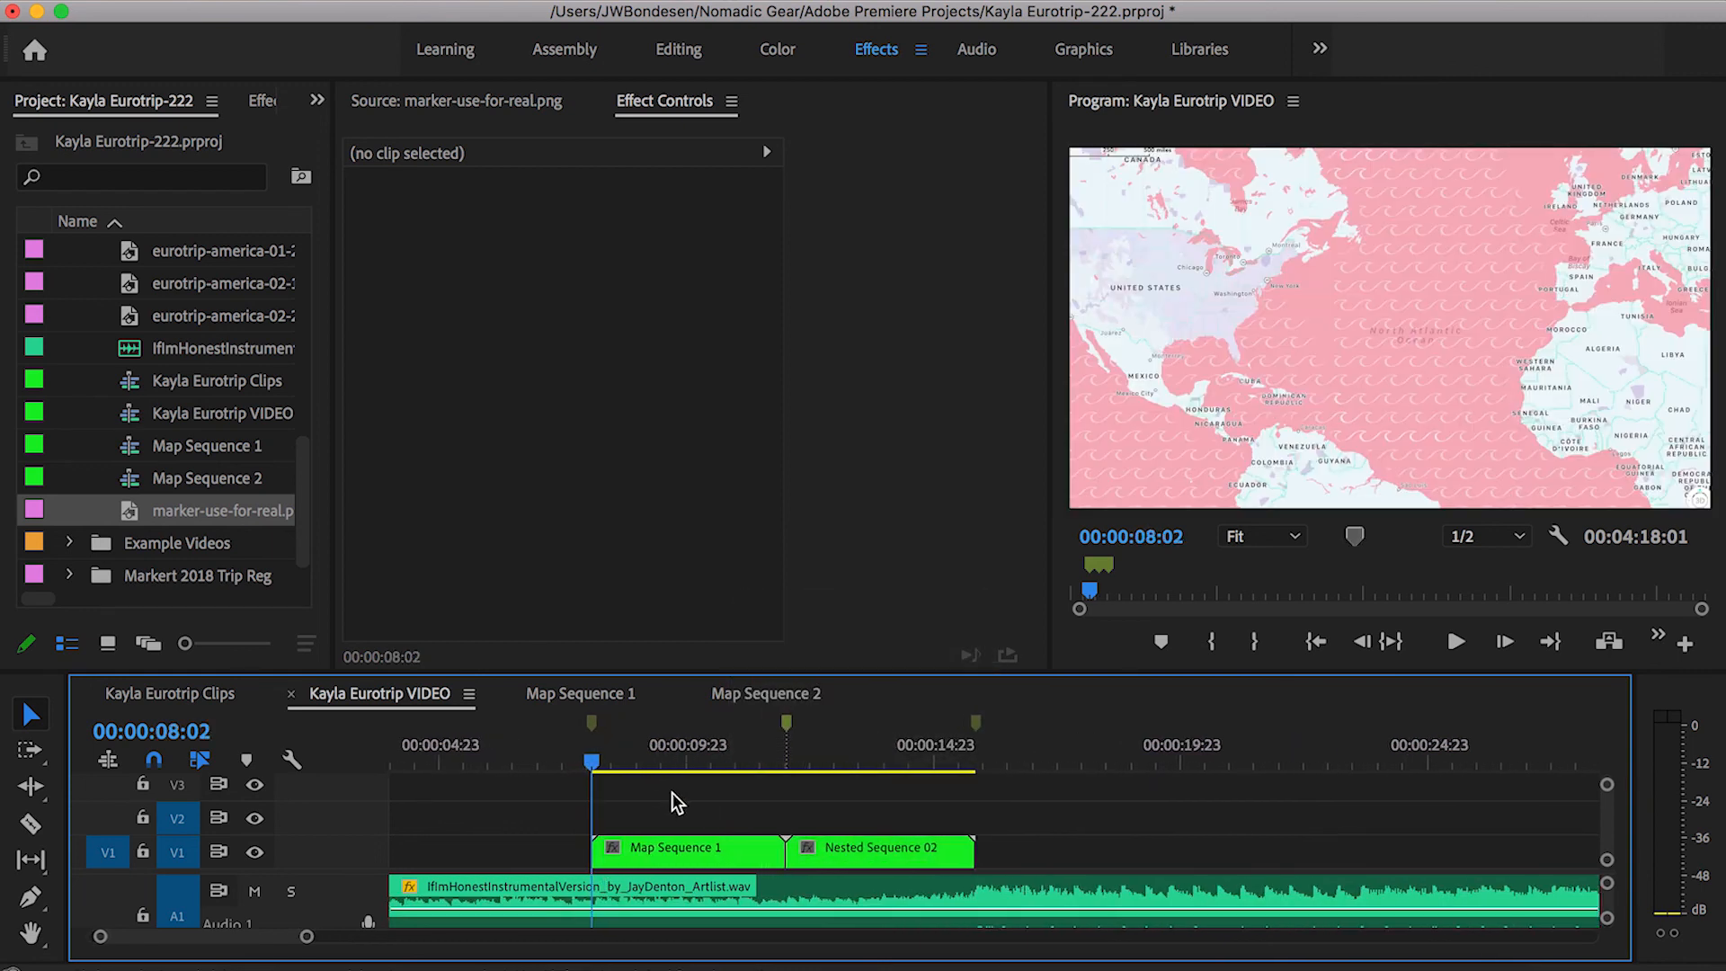
left_click_drag(603, 793, 867, 870)
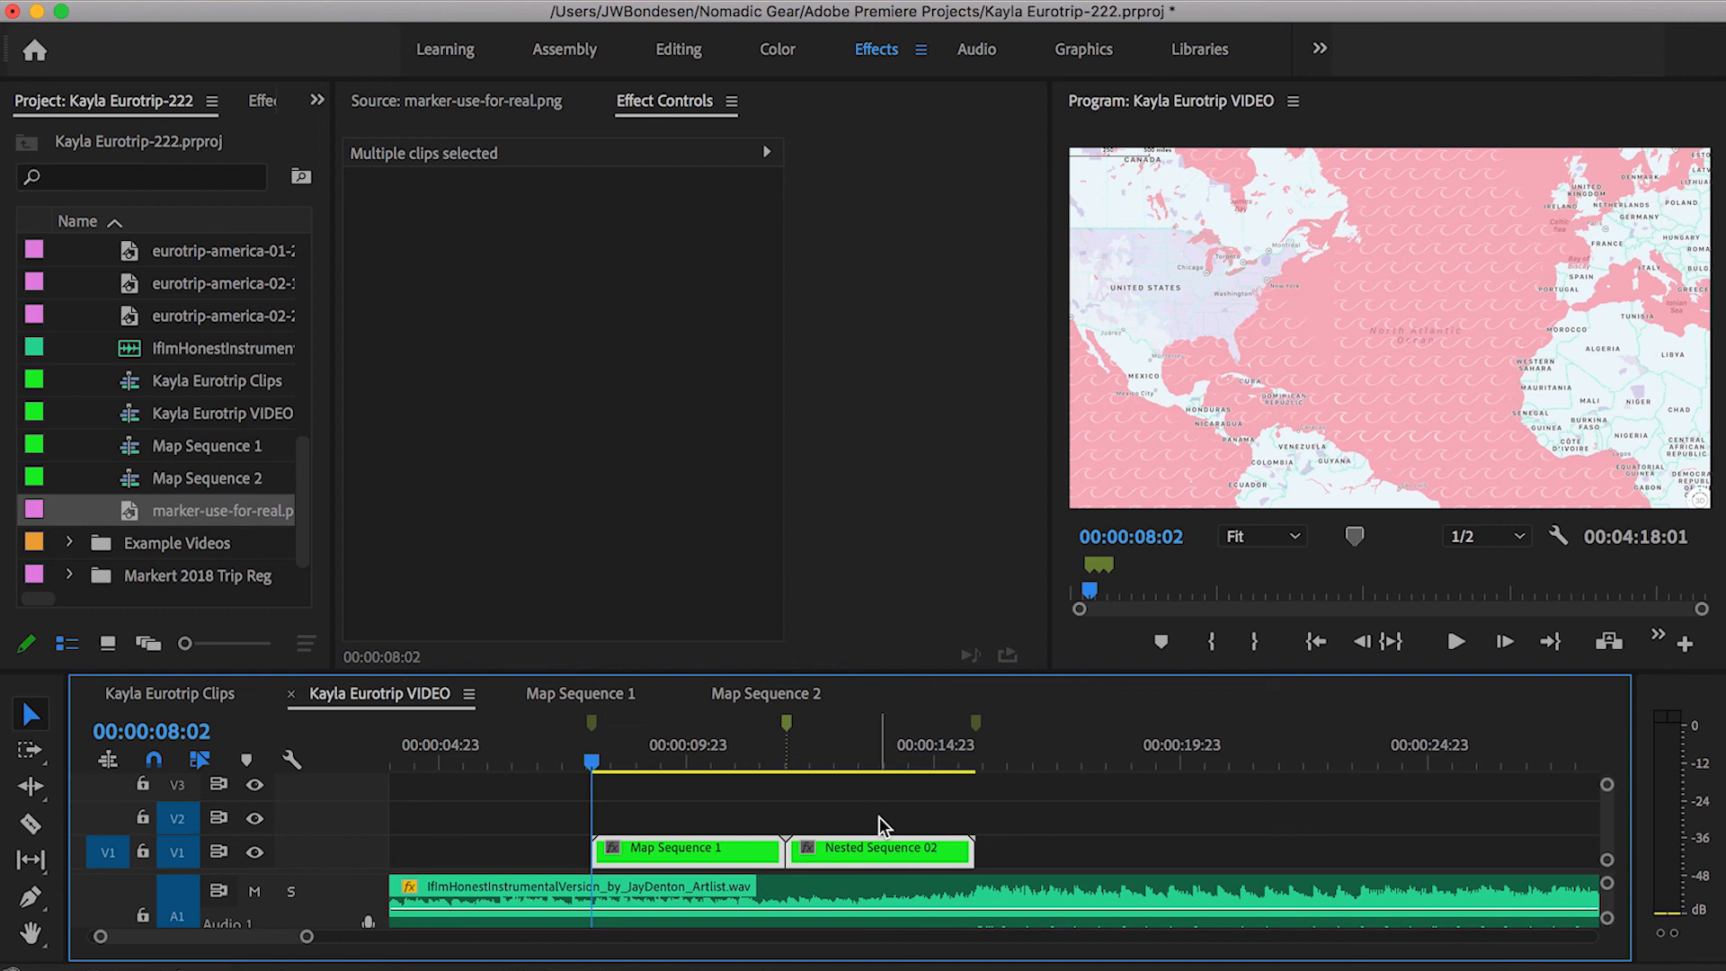
key("shift+n")
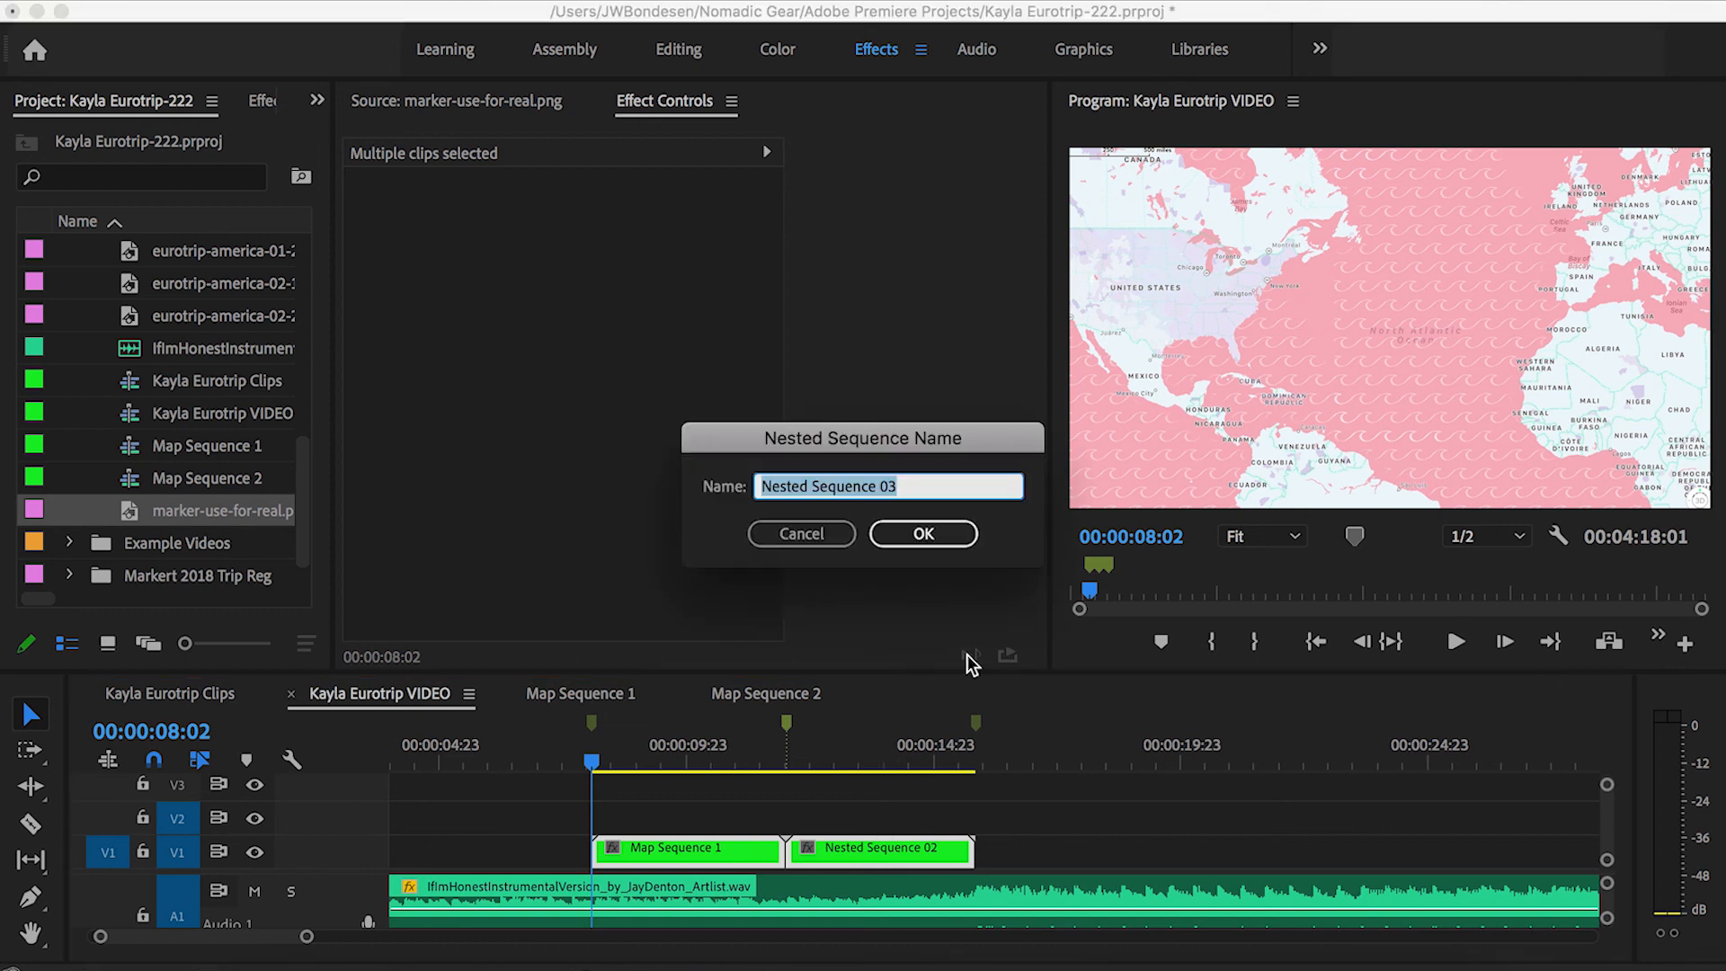
type("Map")
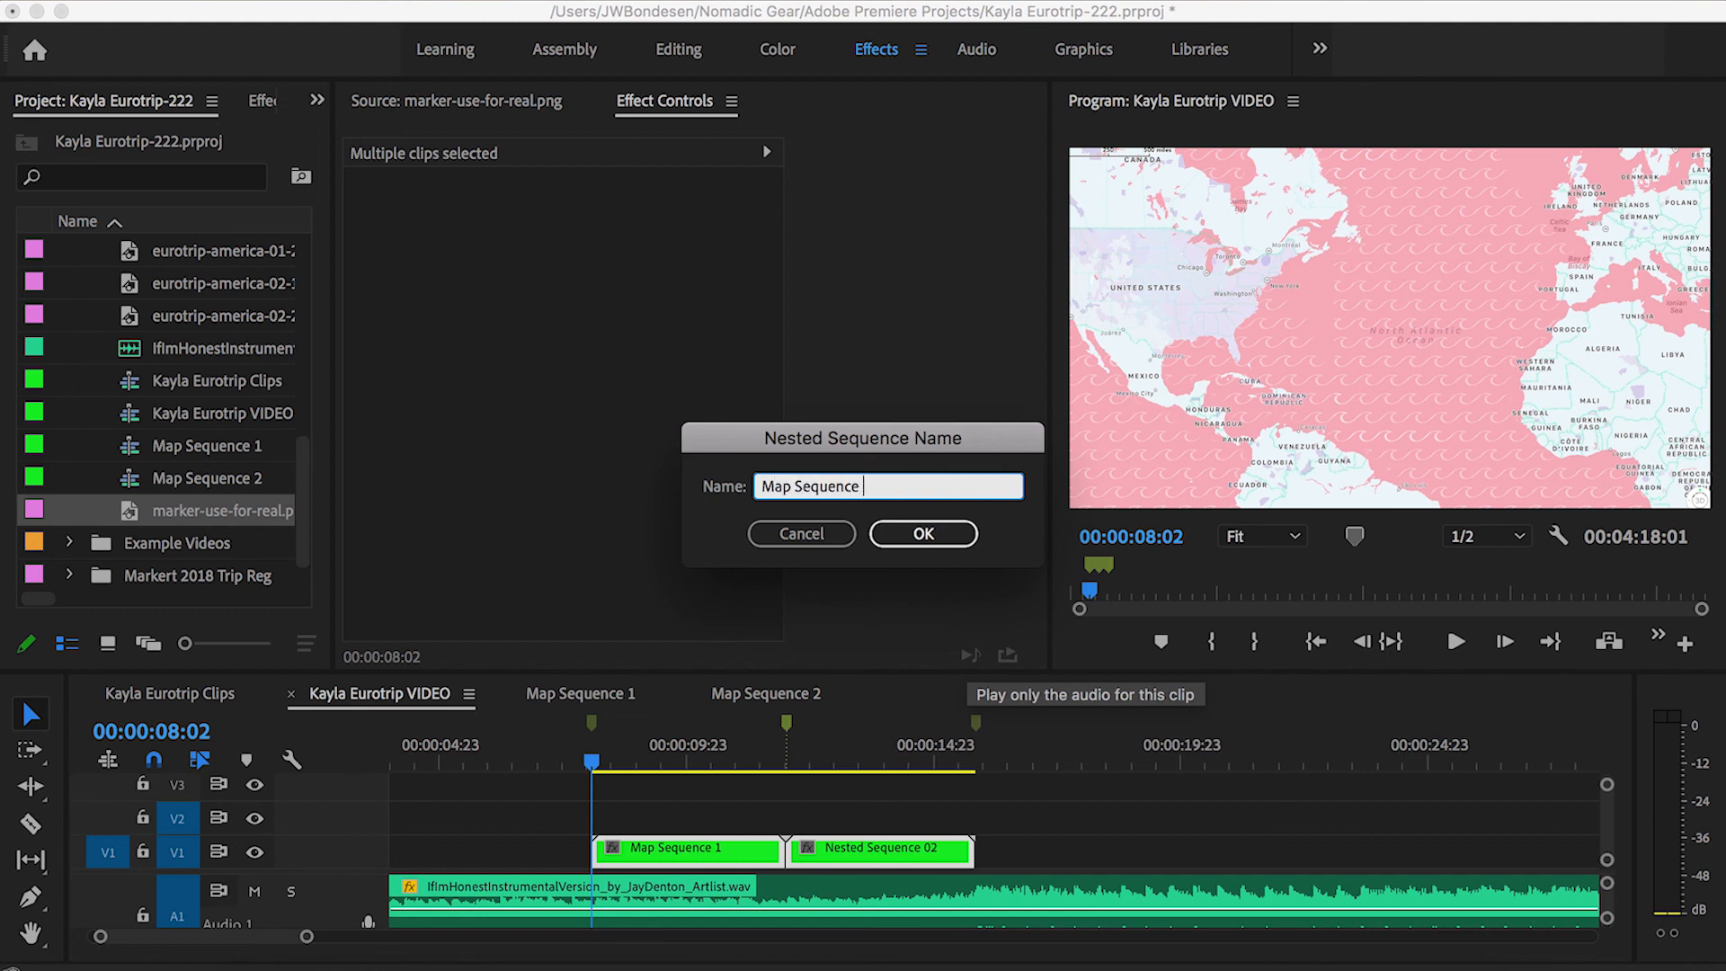
type(" Sequence 3")
key("Return")
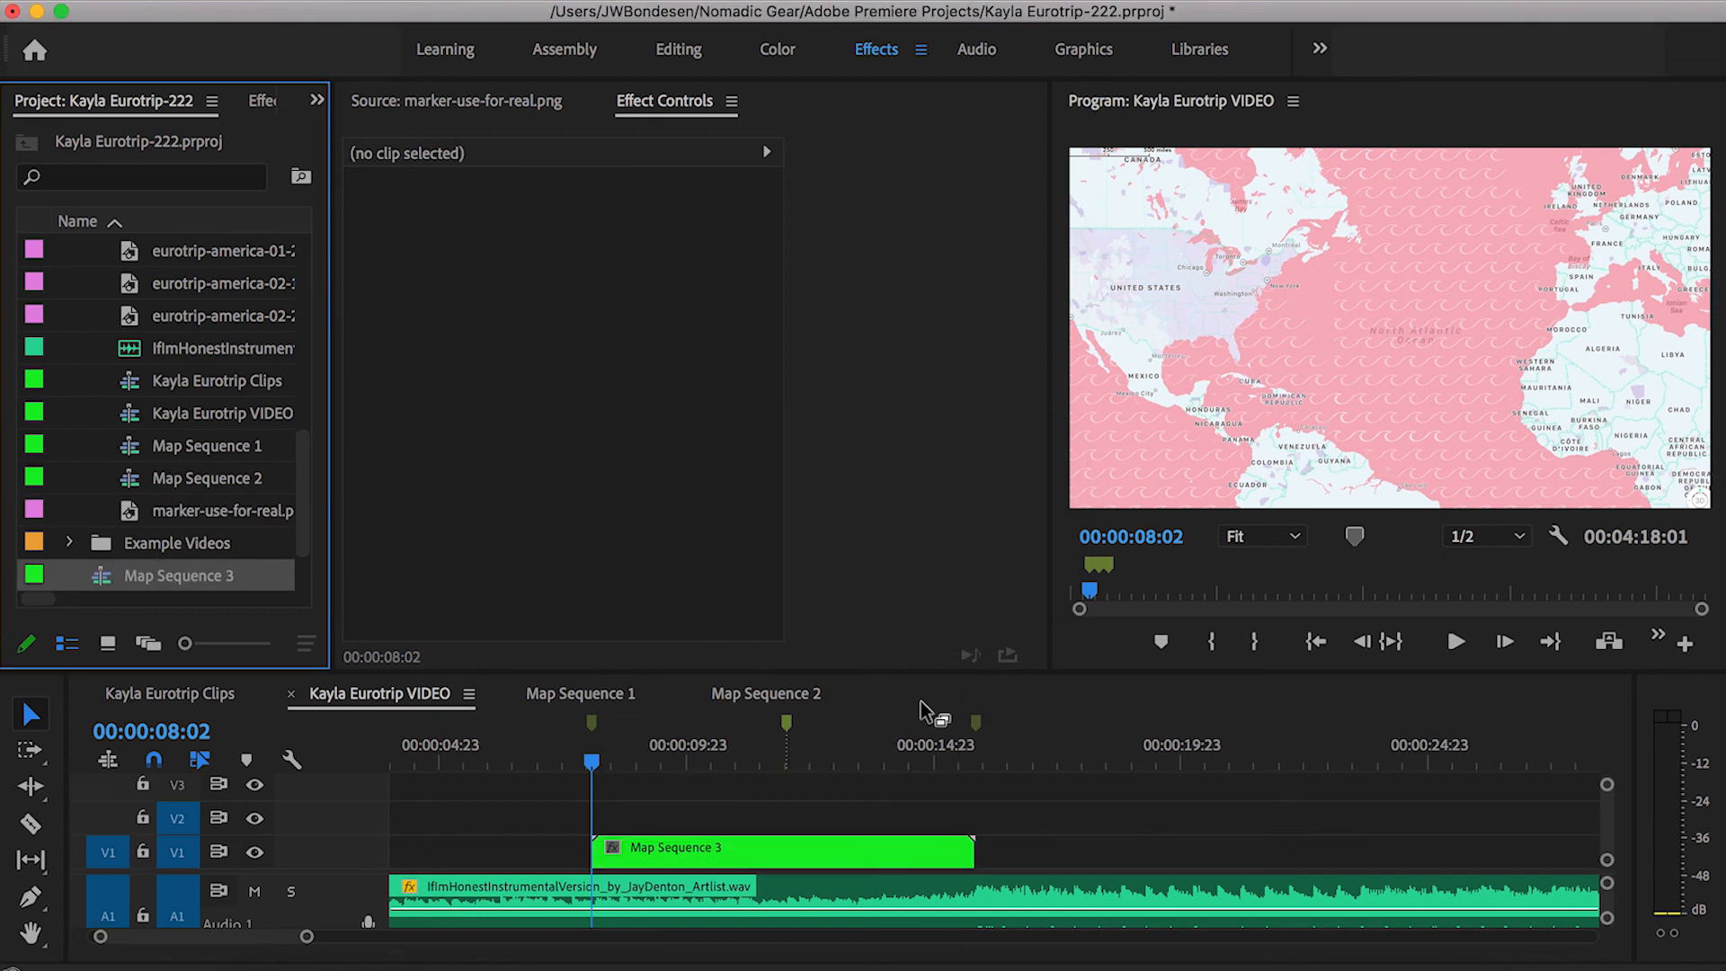
Move Map Sequence 3 into the project bin that holds Map Sequence 1 and Map Sequence 2.
left_click_drag(103, 578, 100, 551)
left_click_drag(131, 480, 133, 482)
left_click(639, 813)
mouse_move(590, 762)
left_mouse_down()
mouse_move(802, 762)
mouse_move(590, 762)
left_mouse_up()
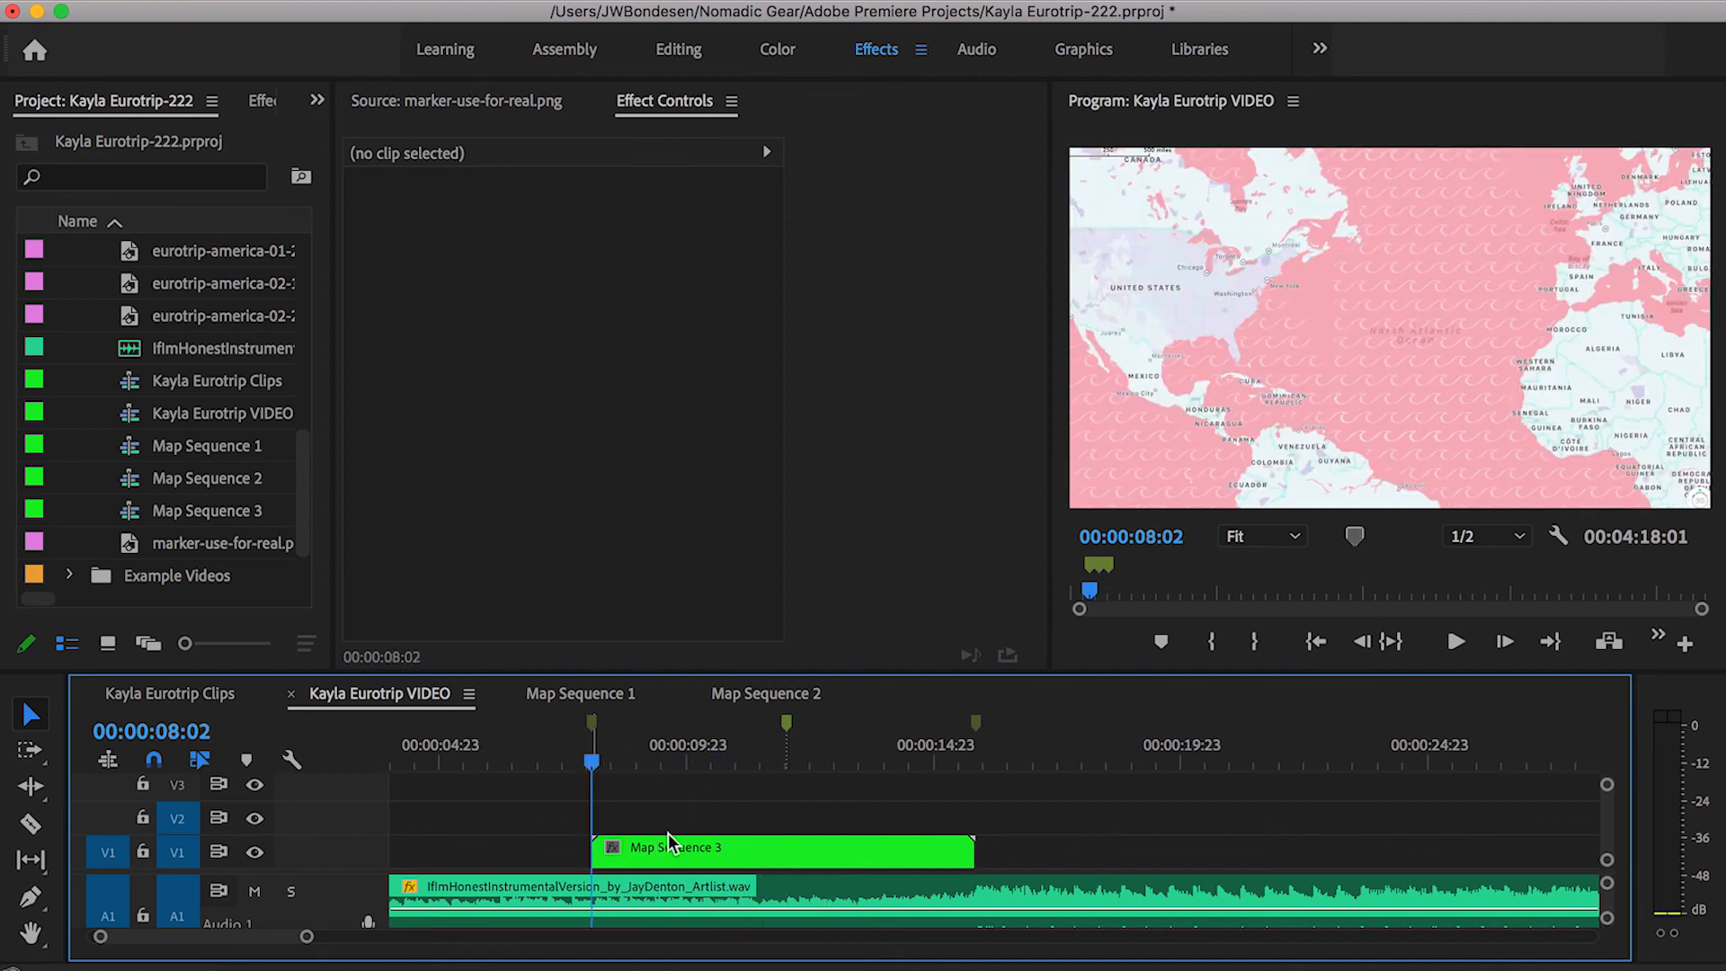
Animate the Map Sequence 3 clip's Scale with keyframes from 100 at 00:00:08:02 to 120 at 00:00:15:19.
left_click(670, 847)
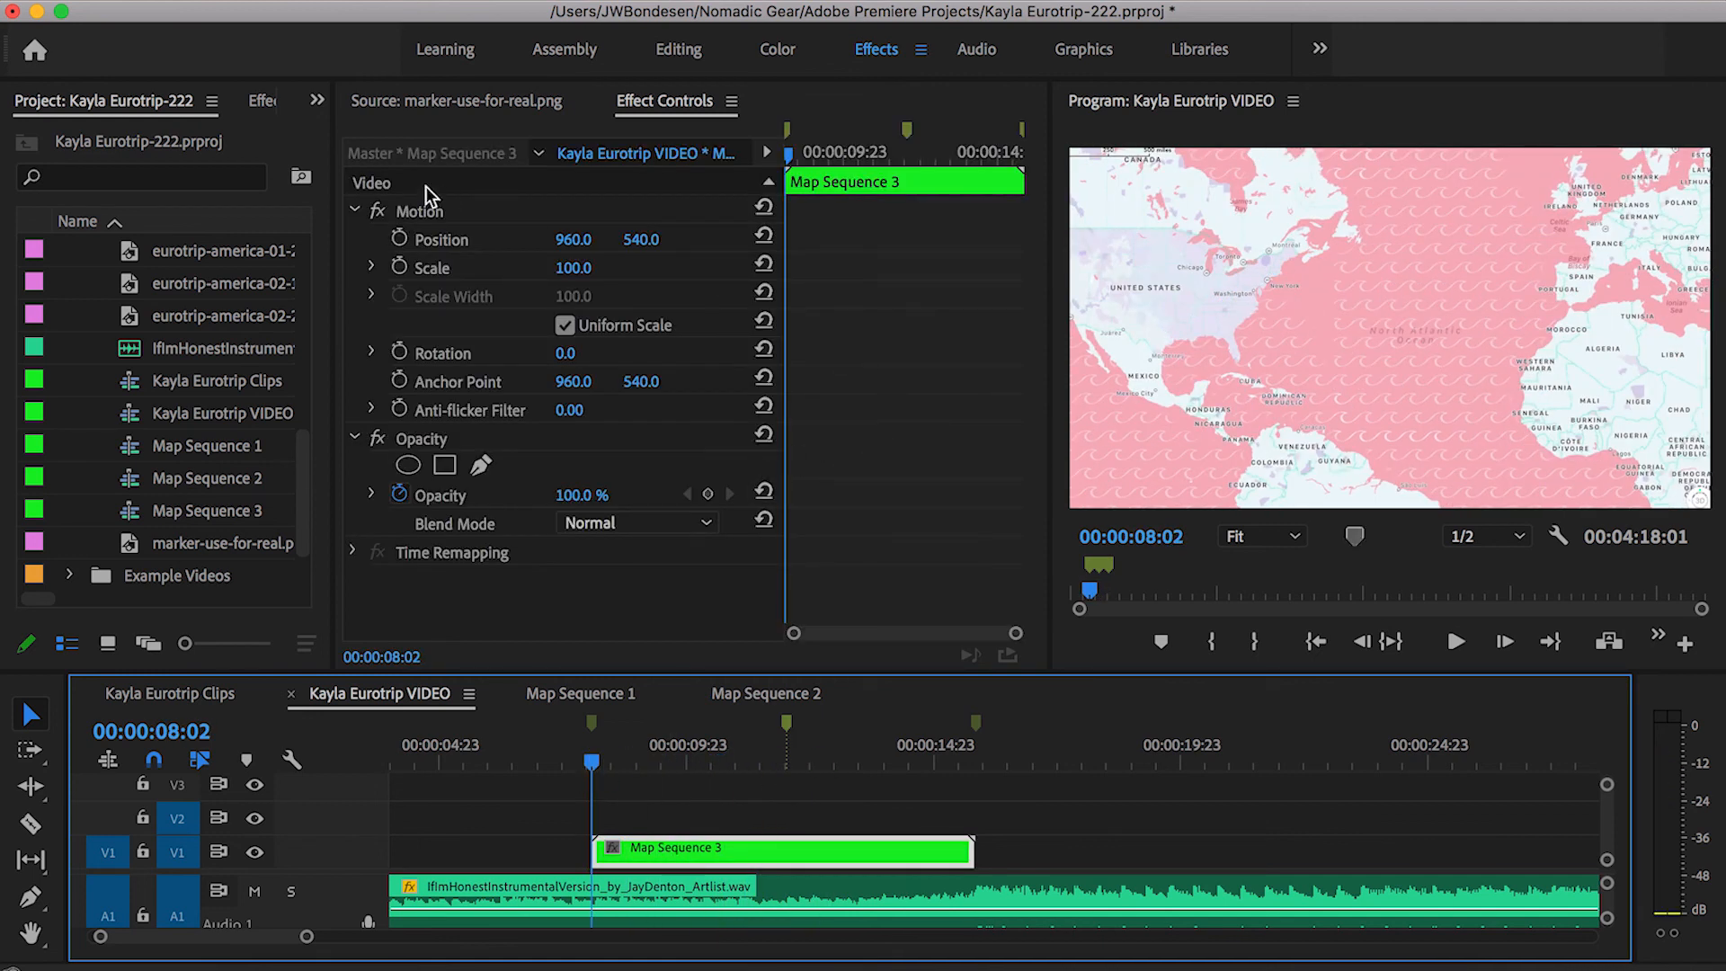
left_click(399, 267)
left_click_drag(813, 771, 966, 790)
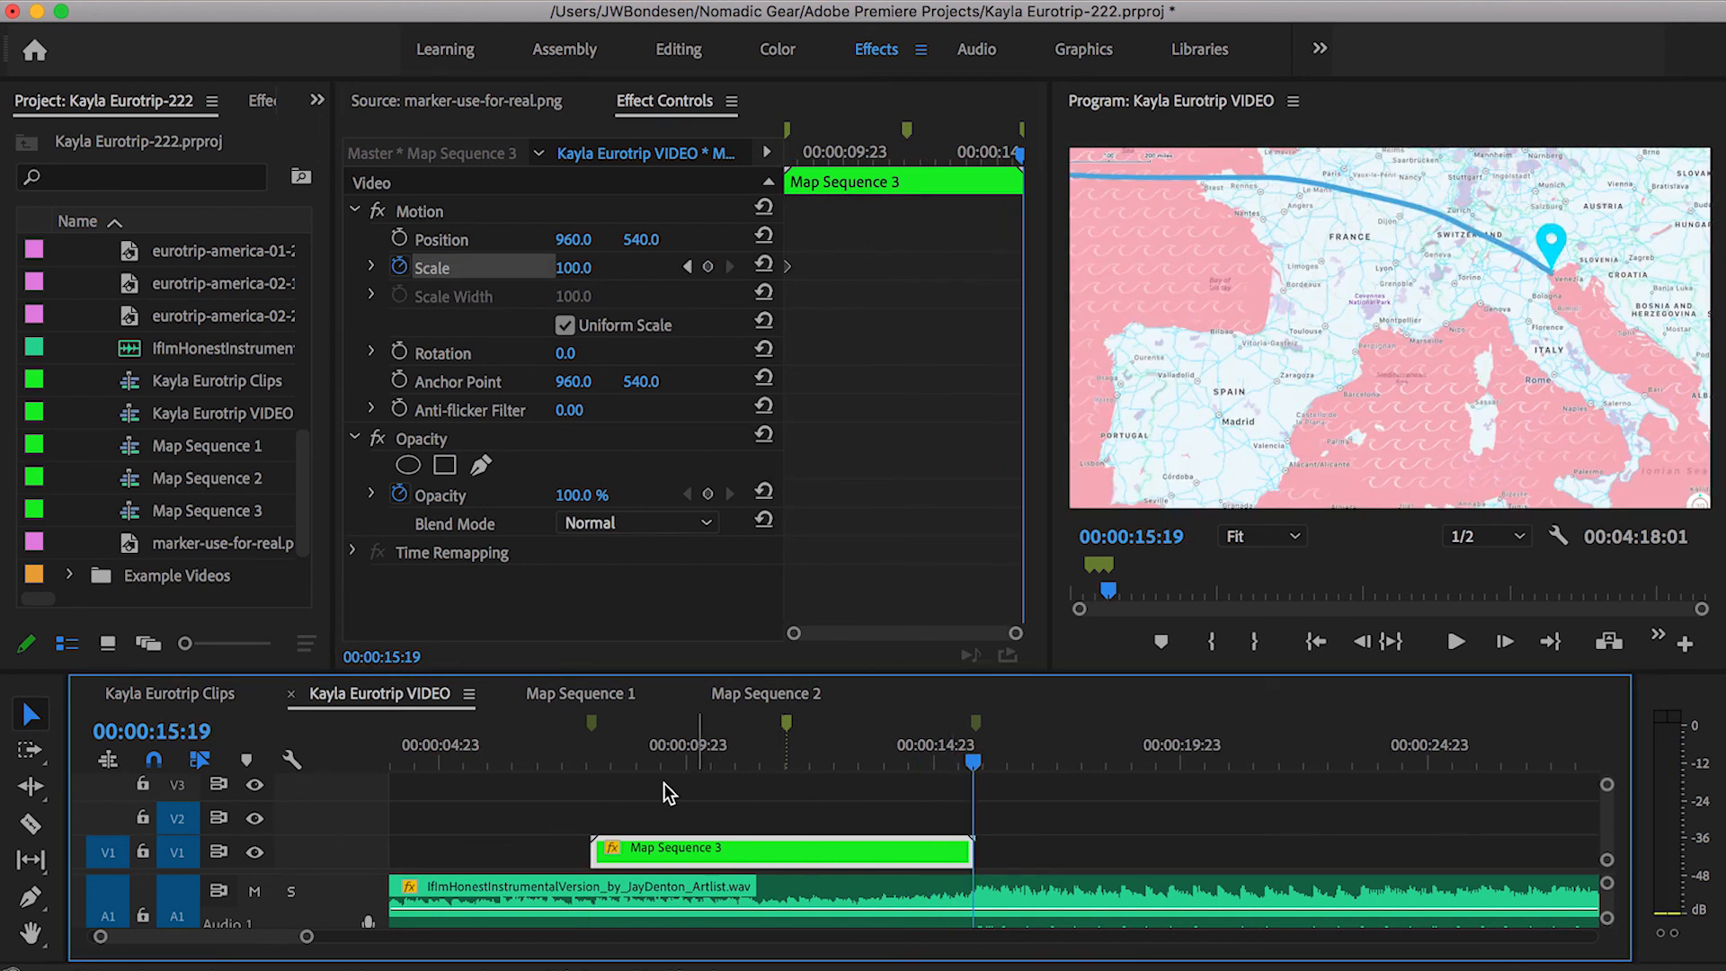
left_click(600, 764)
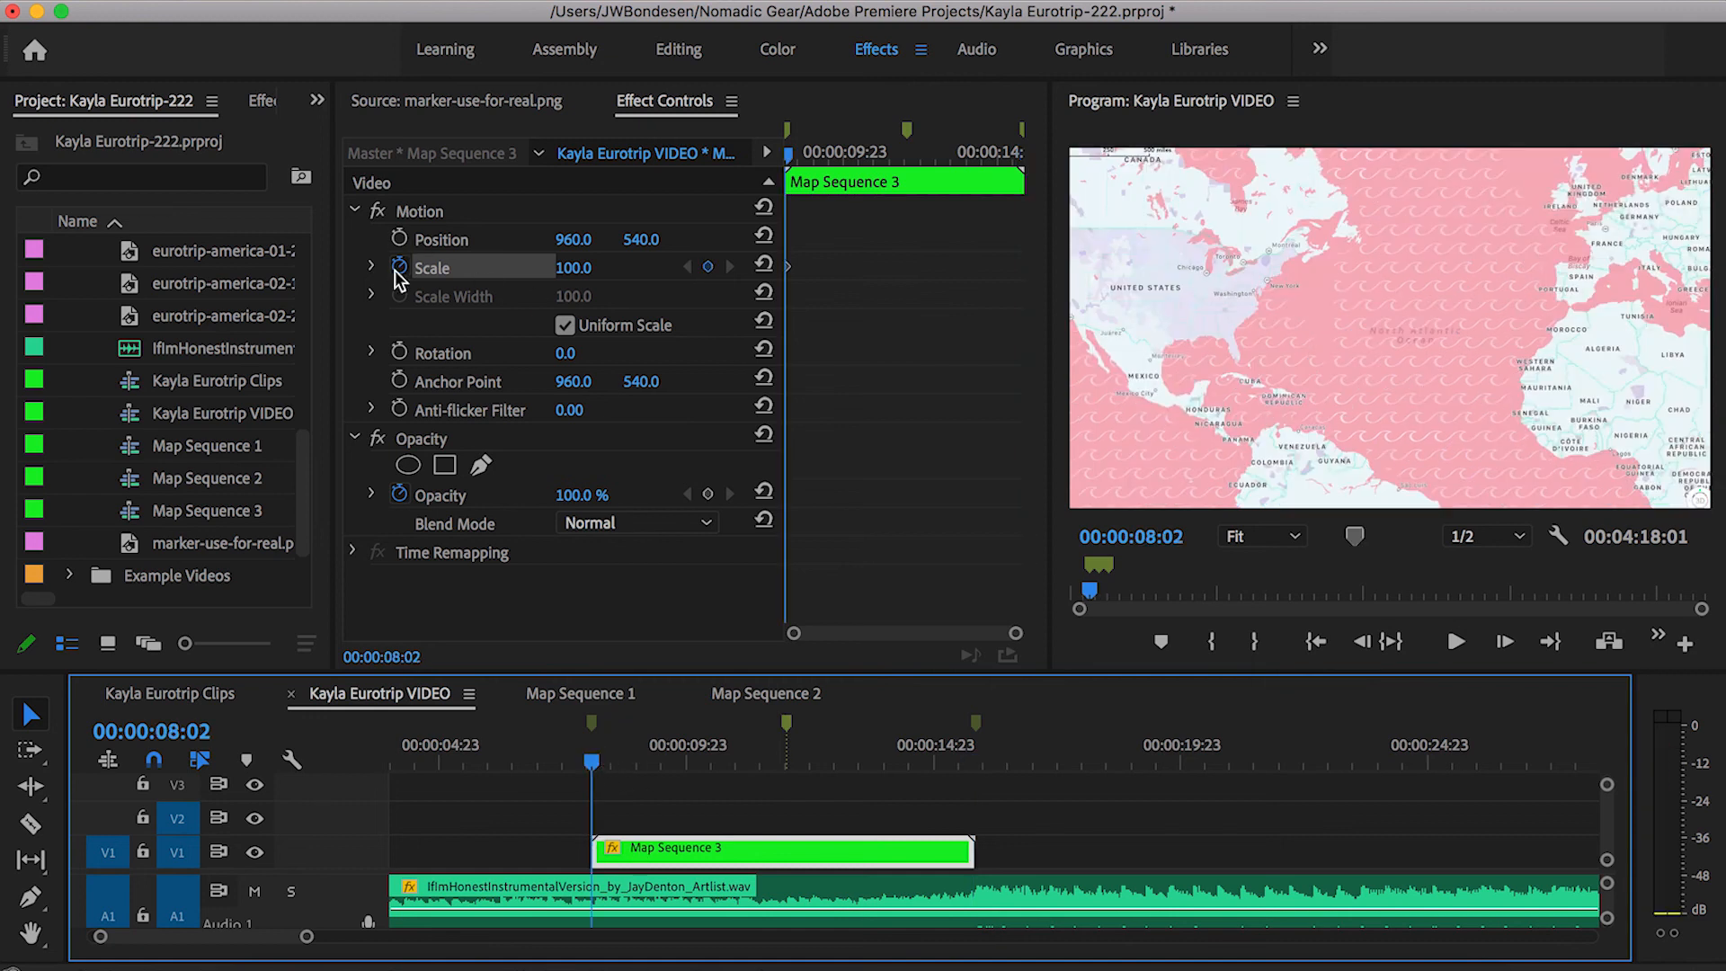
left_click_drag(590, 759, 974, 771)
left_click(707, 267)
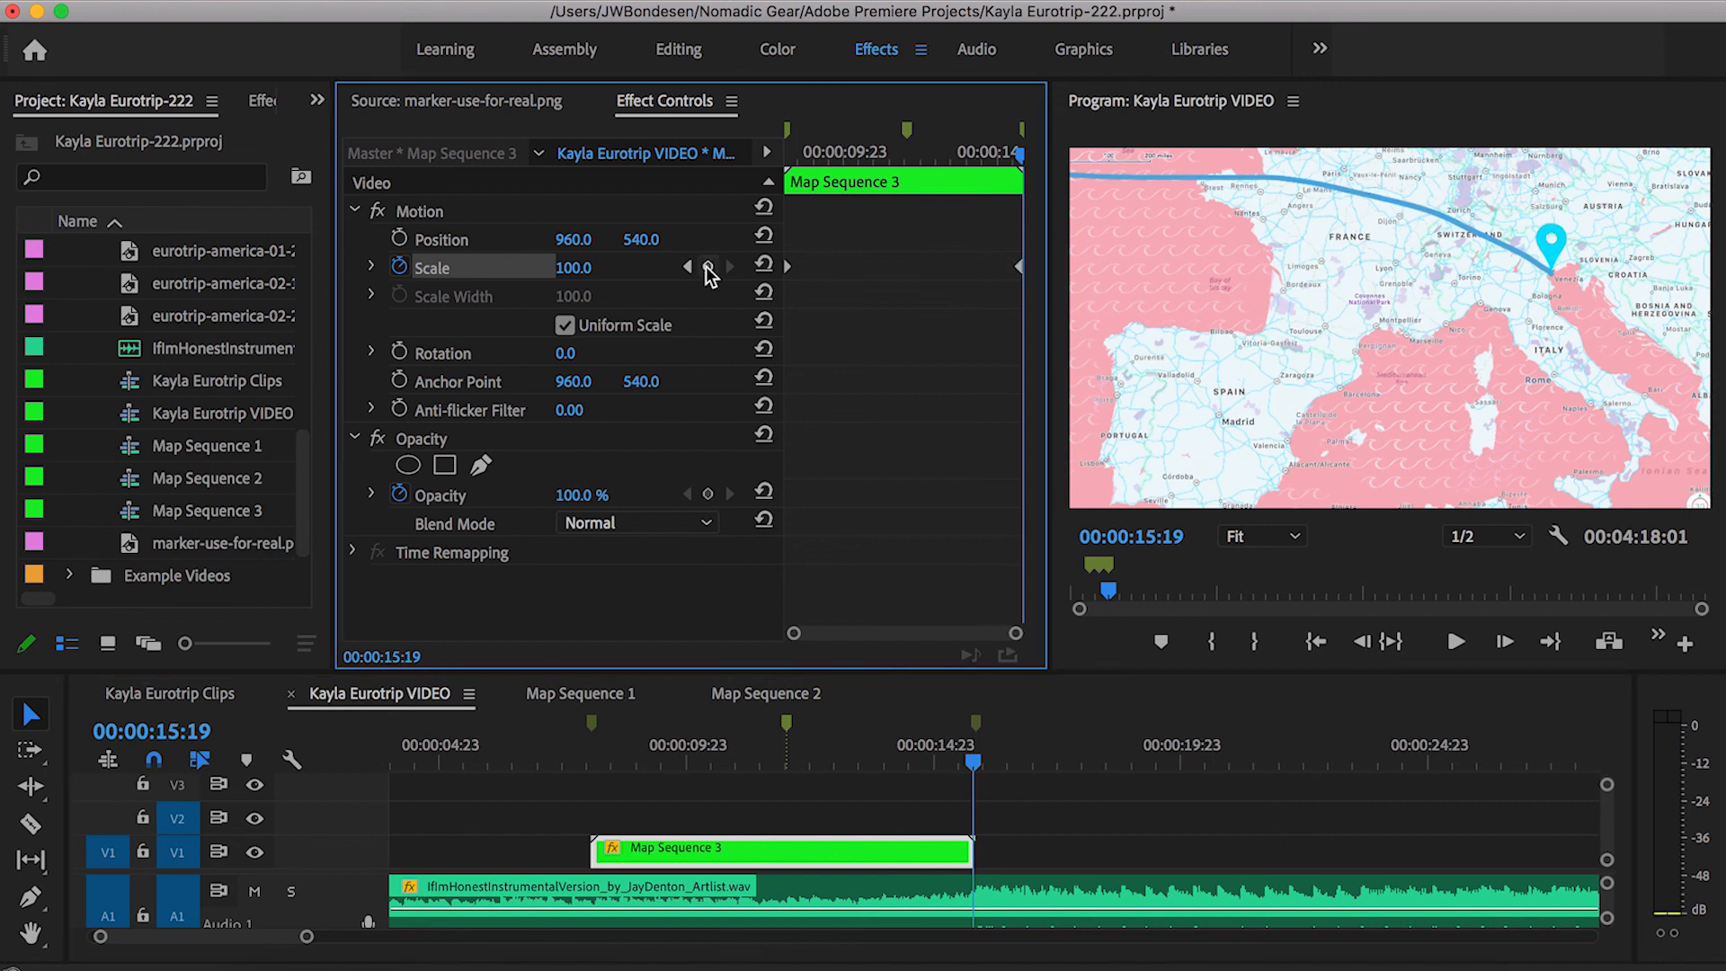
left_click_drag(899, 762, 973, 760)
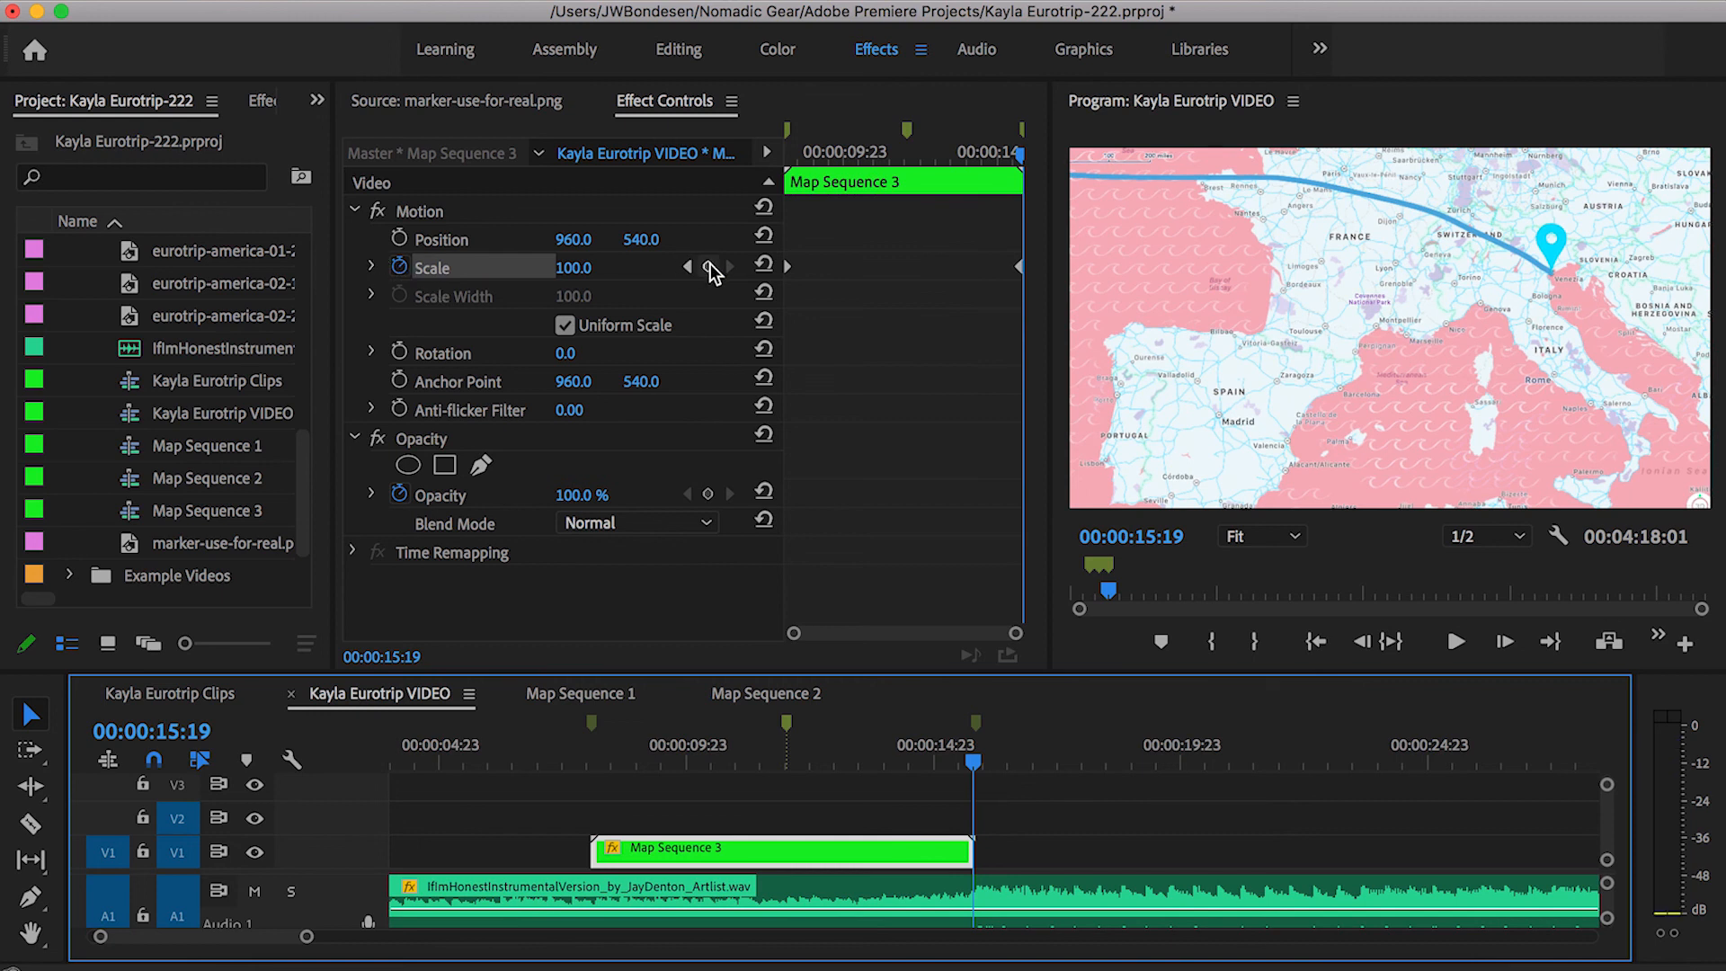
left_click(591, 264)
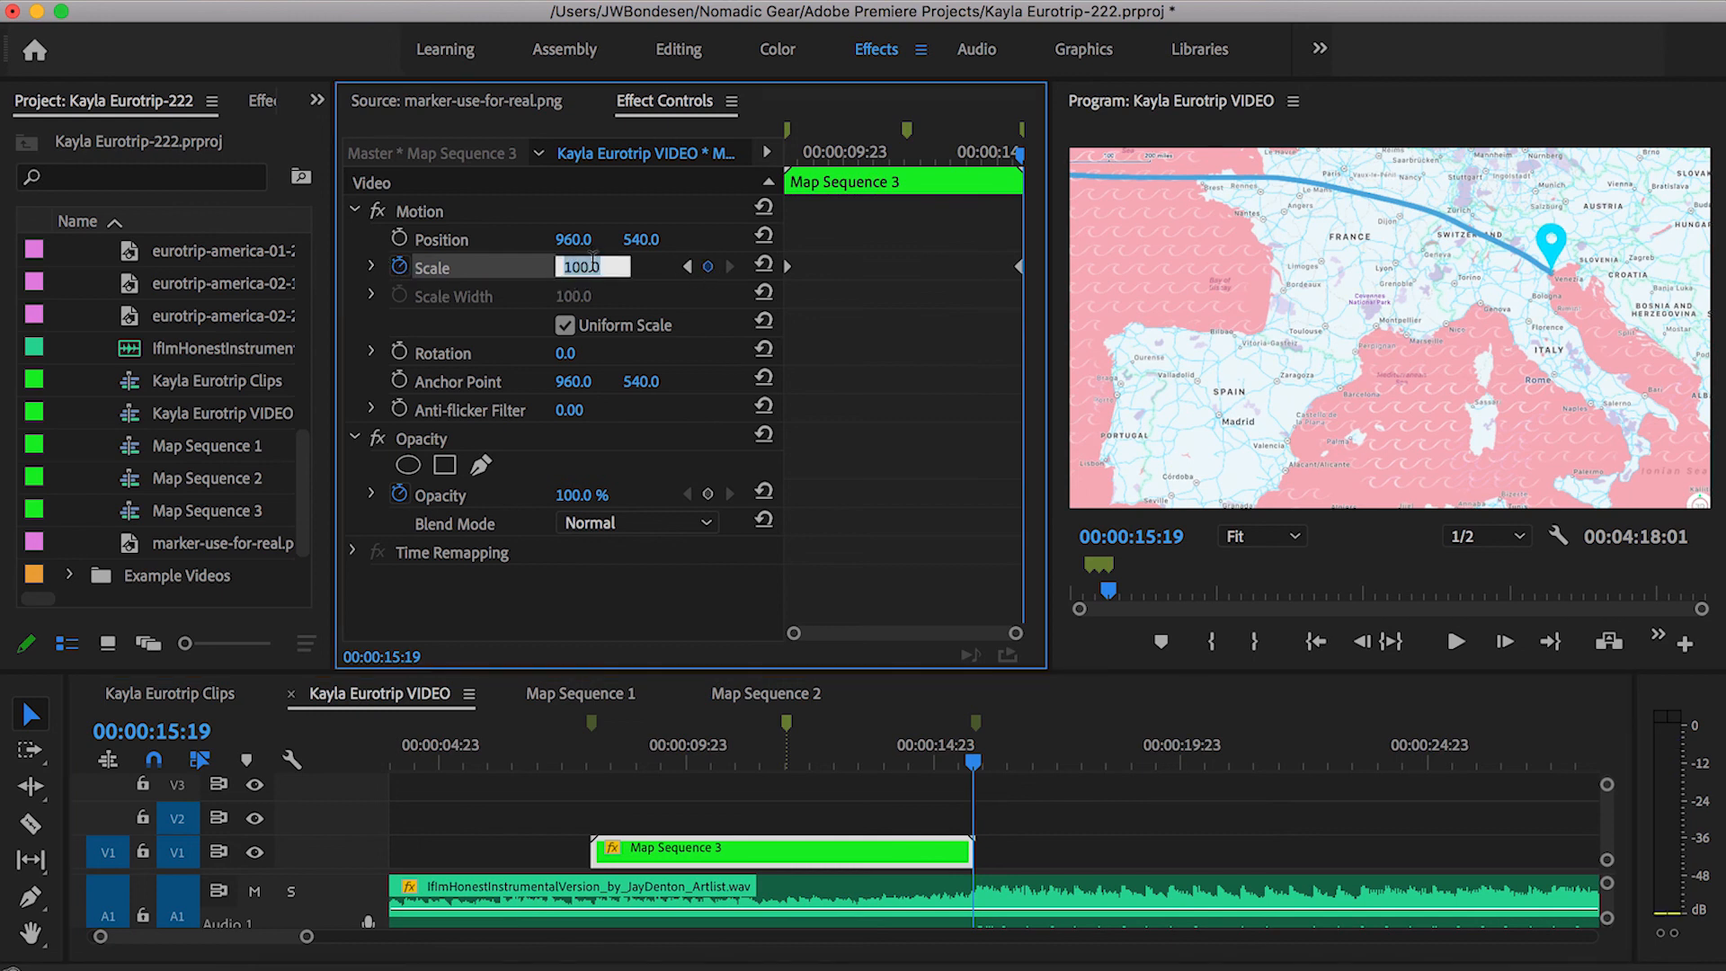
type("120")
key("Return")
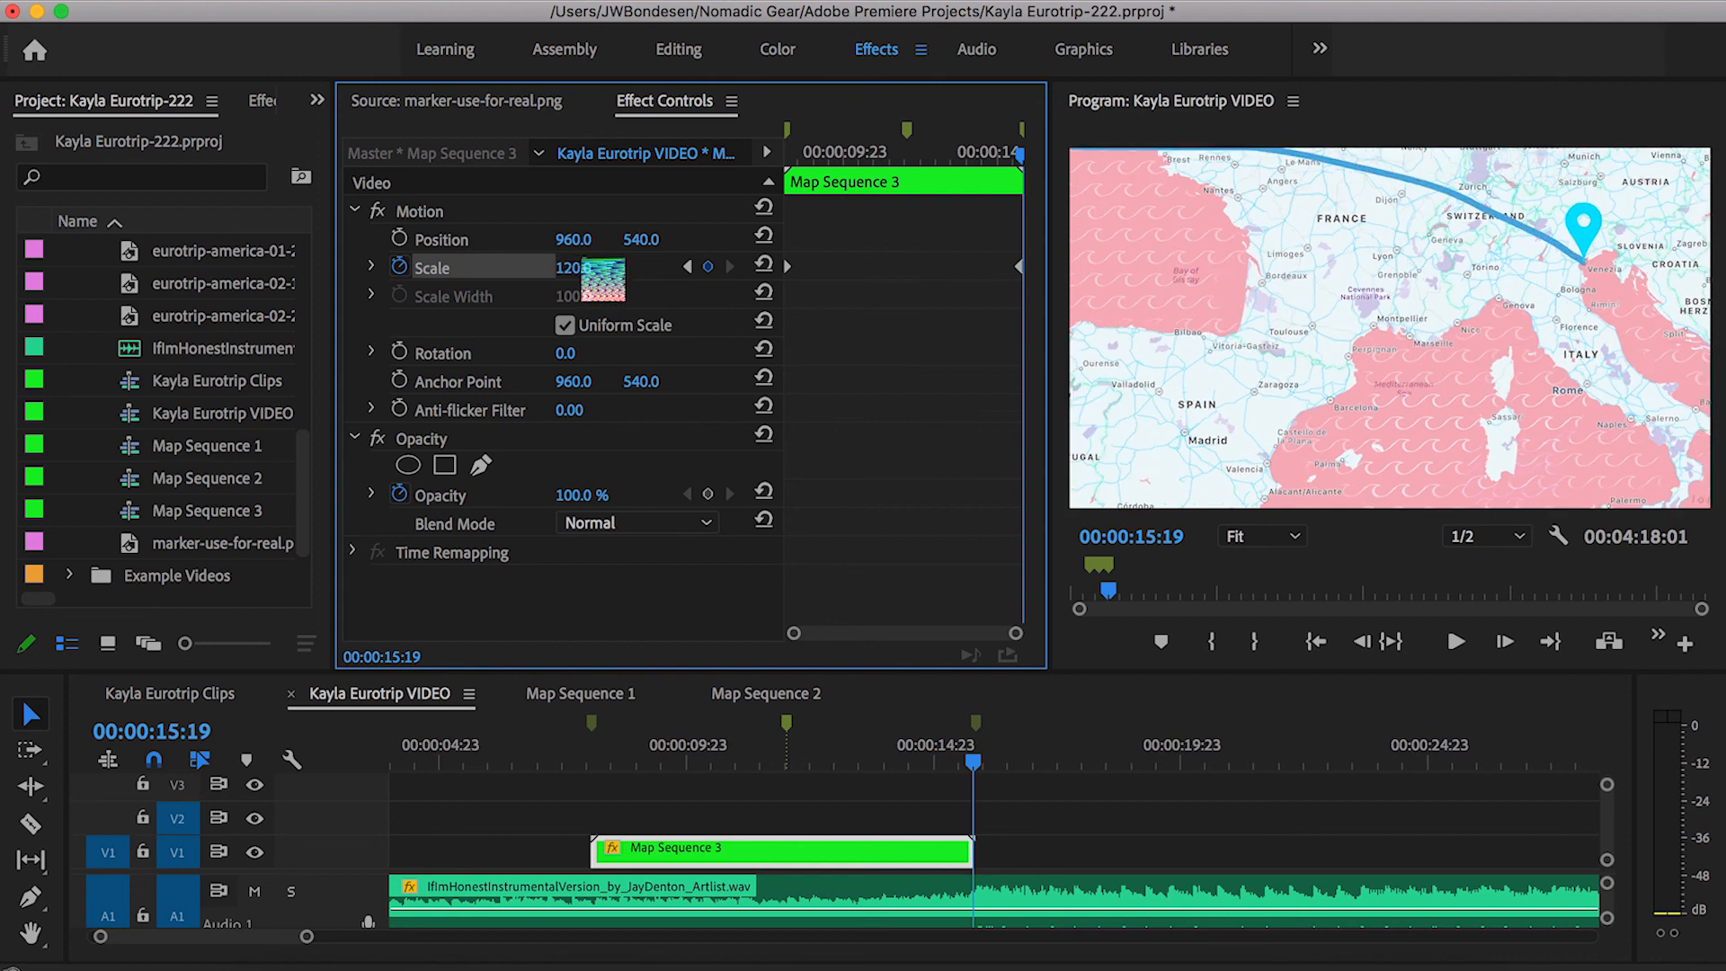
Play Map Sequence 3 from its start and scrub through it to check the slow zoom and framing.
left_click(590, 743)
key("space")
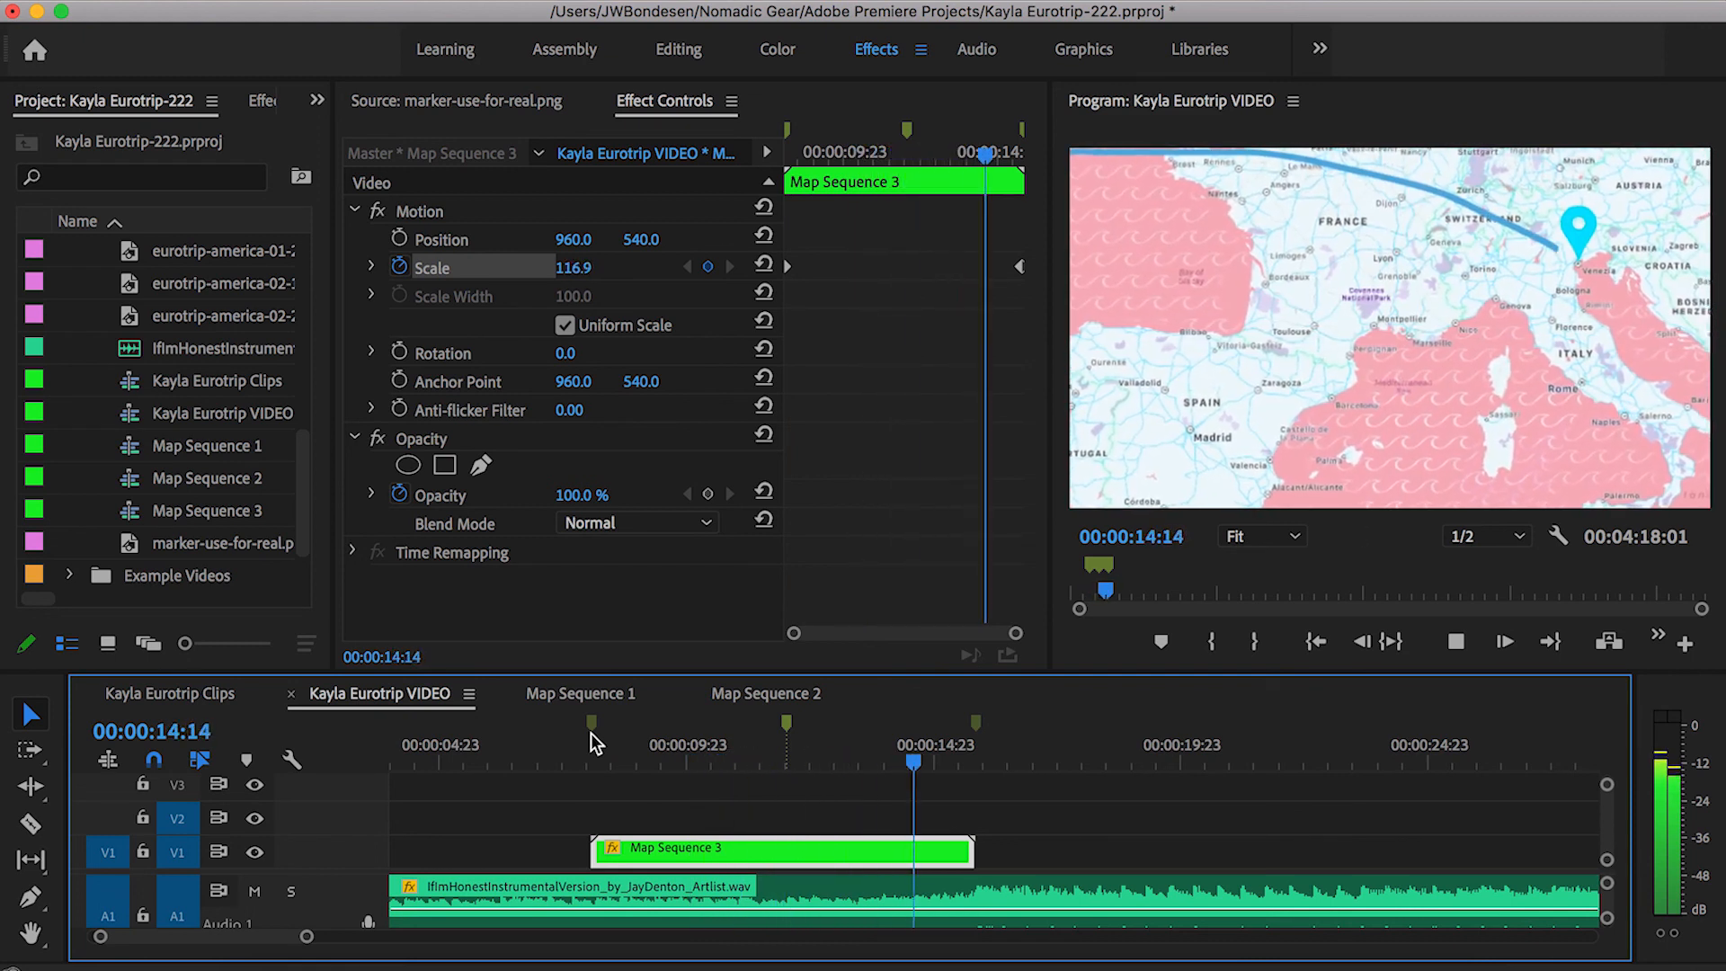
key("space")
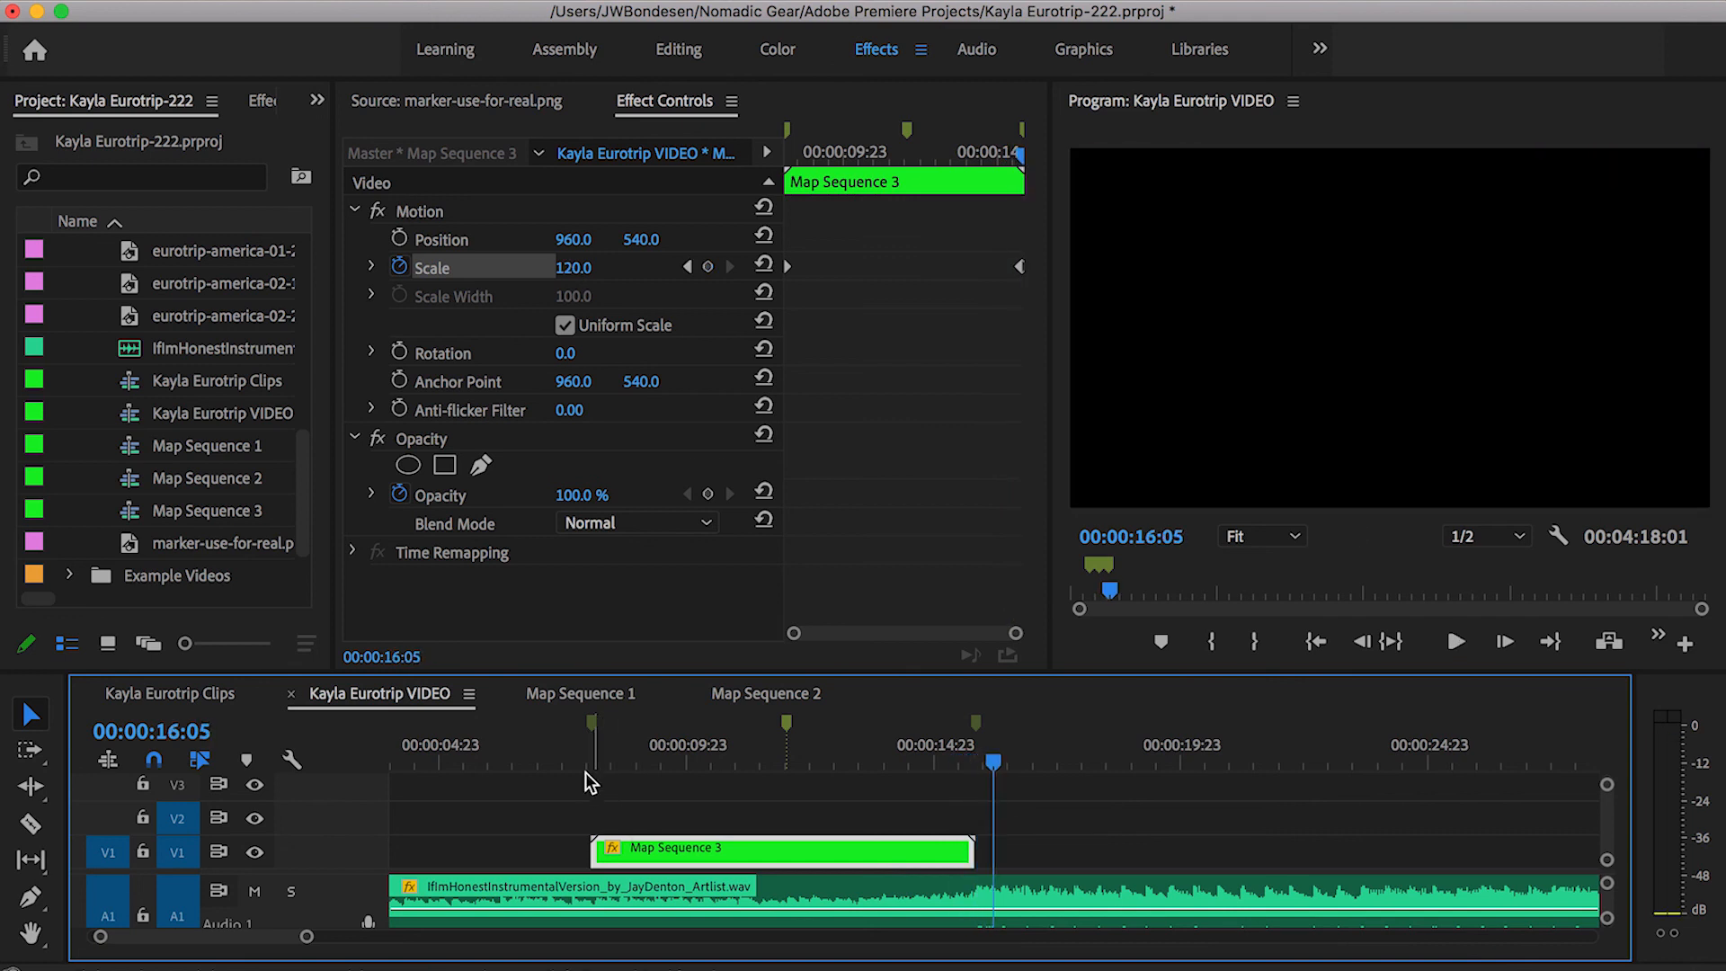
left_click(588, 762)
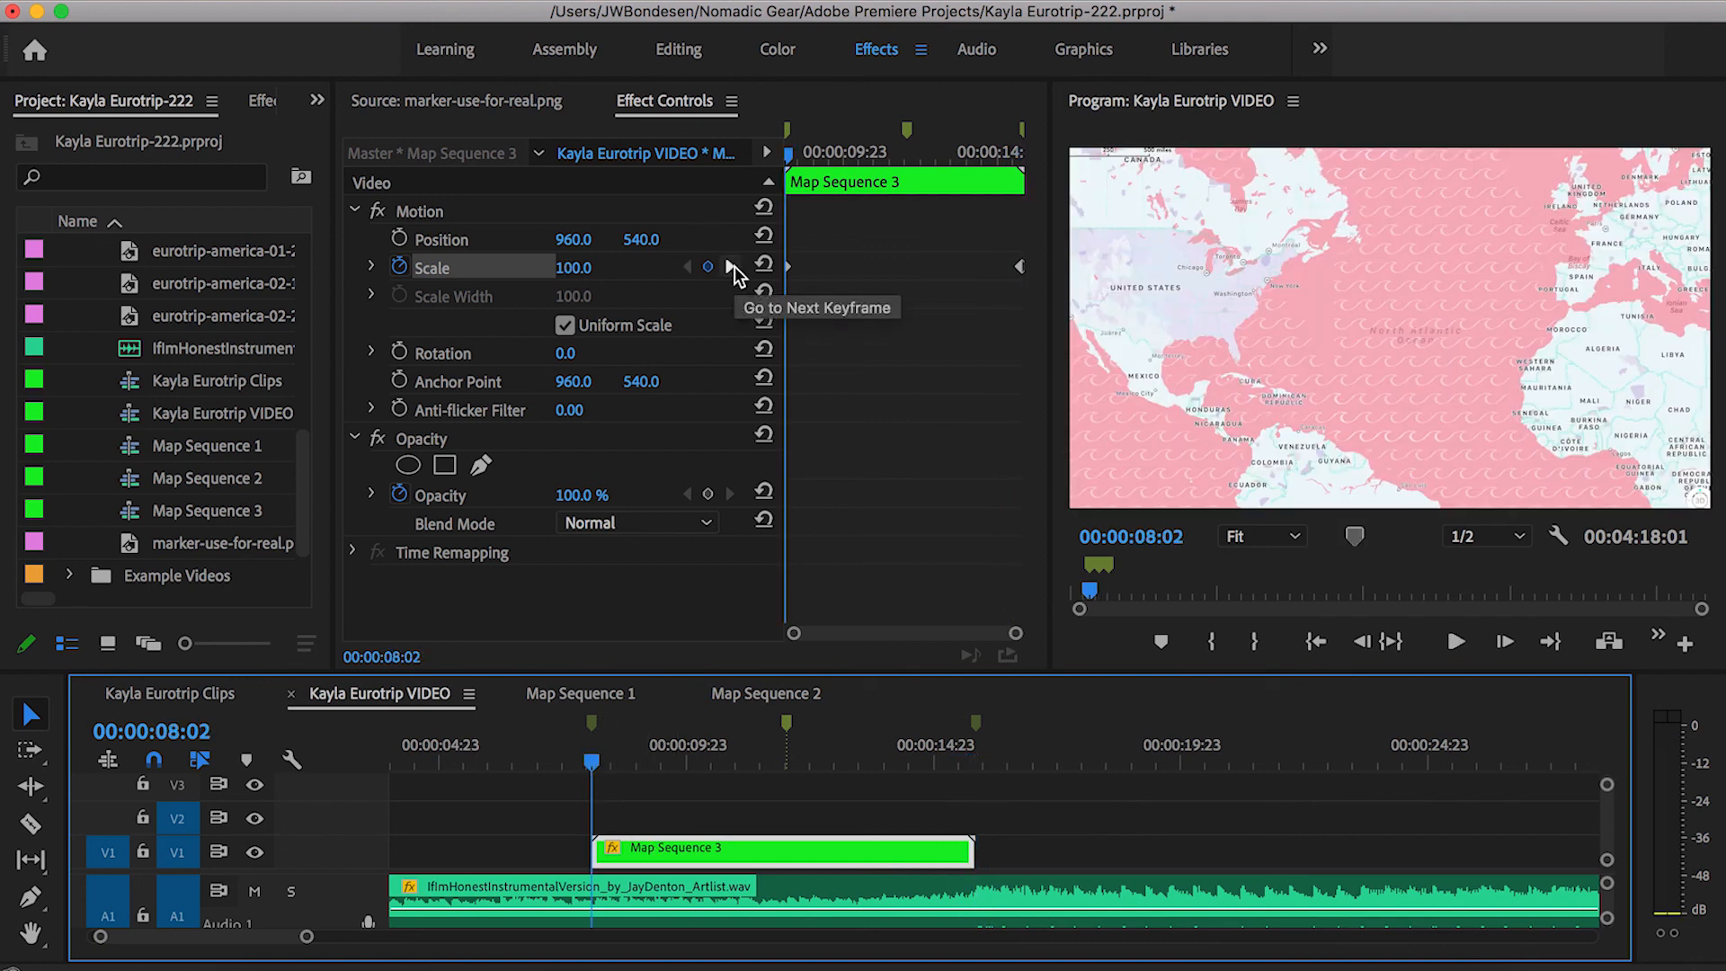
left_click_drag(716, 744, 884, 759)
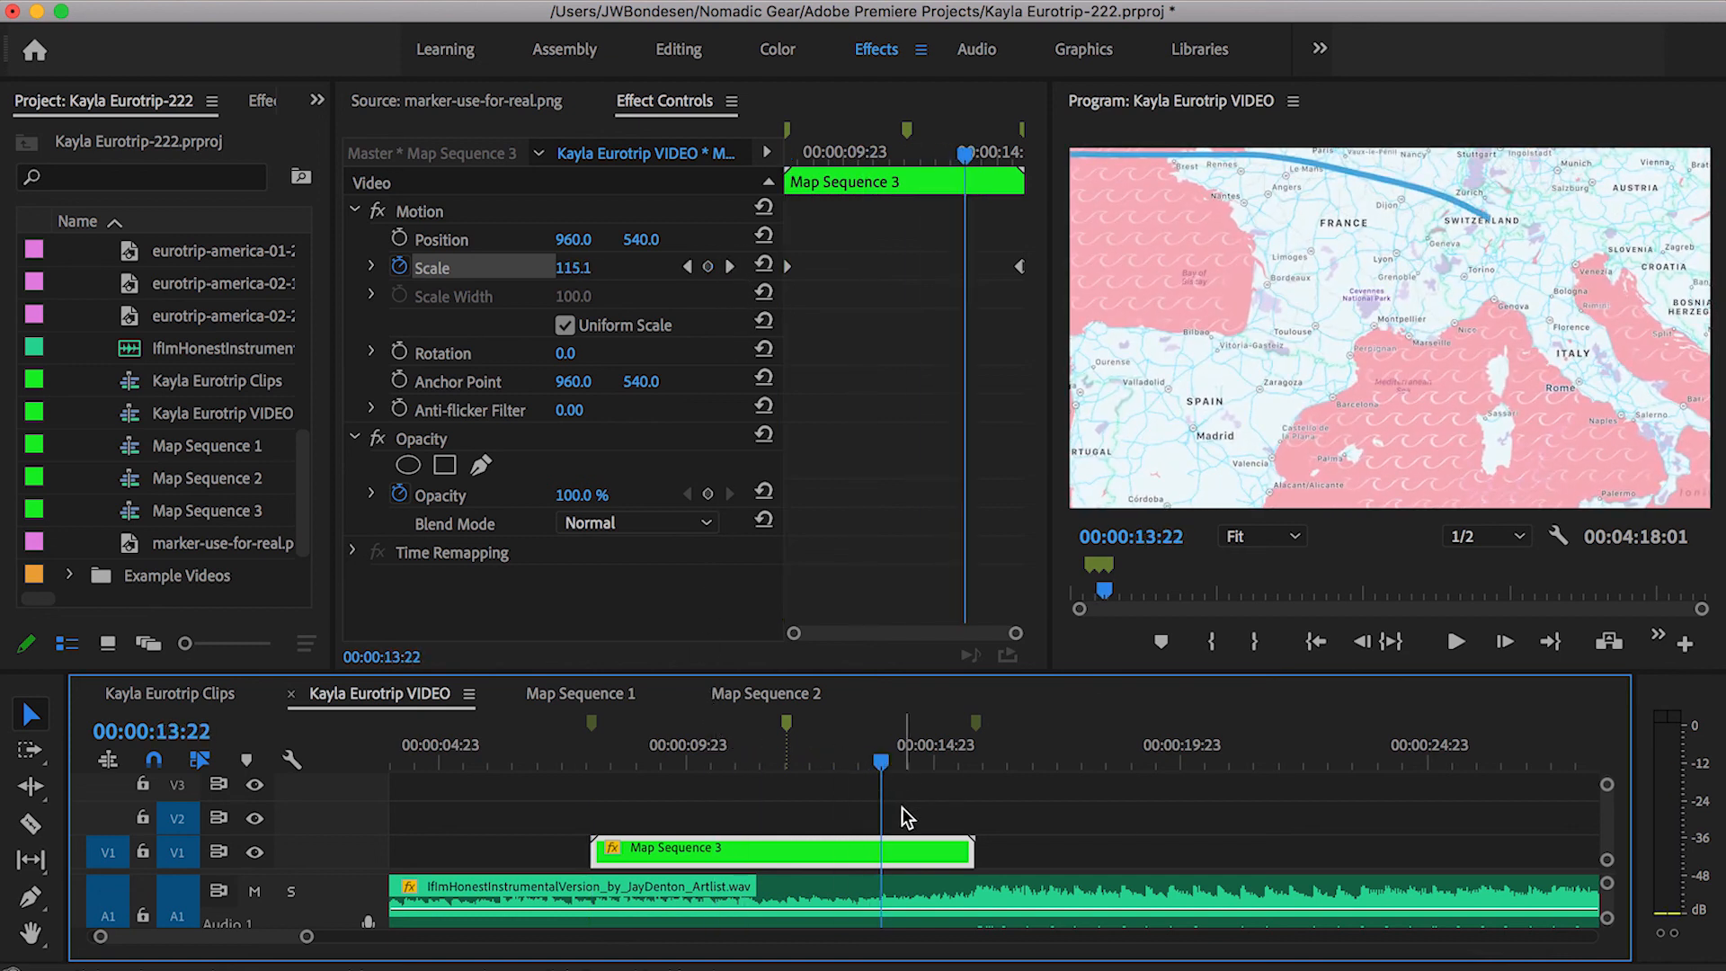
Add Position keyframes to Map Sequence 3 at 00:00:08:02 and 00:00:15:19, with the end keyframe's vertical position at 636.
left_click(726, 266)
left_click(403, 241)
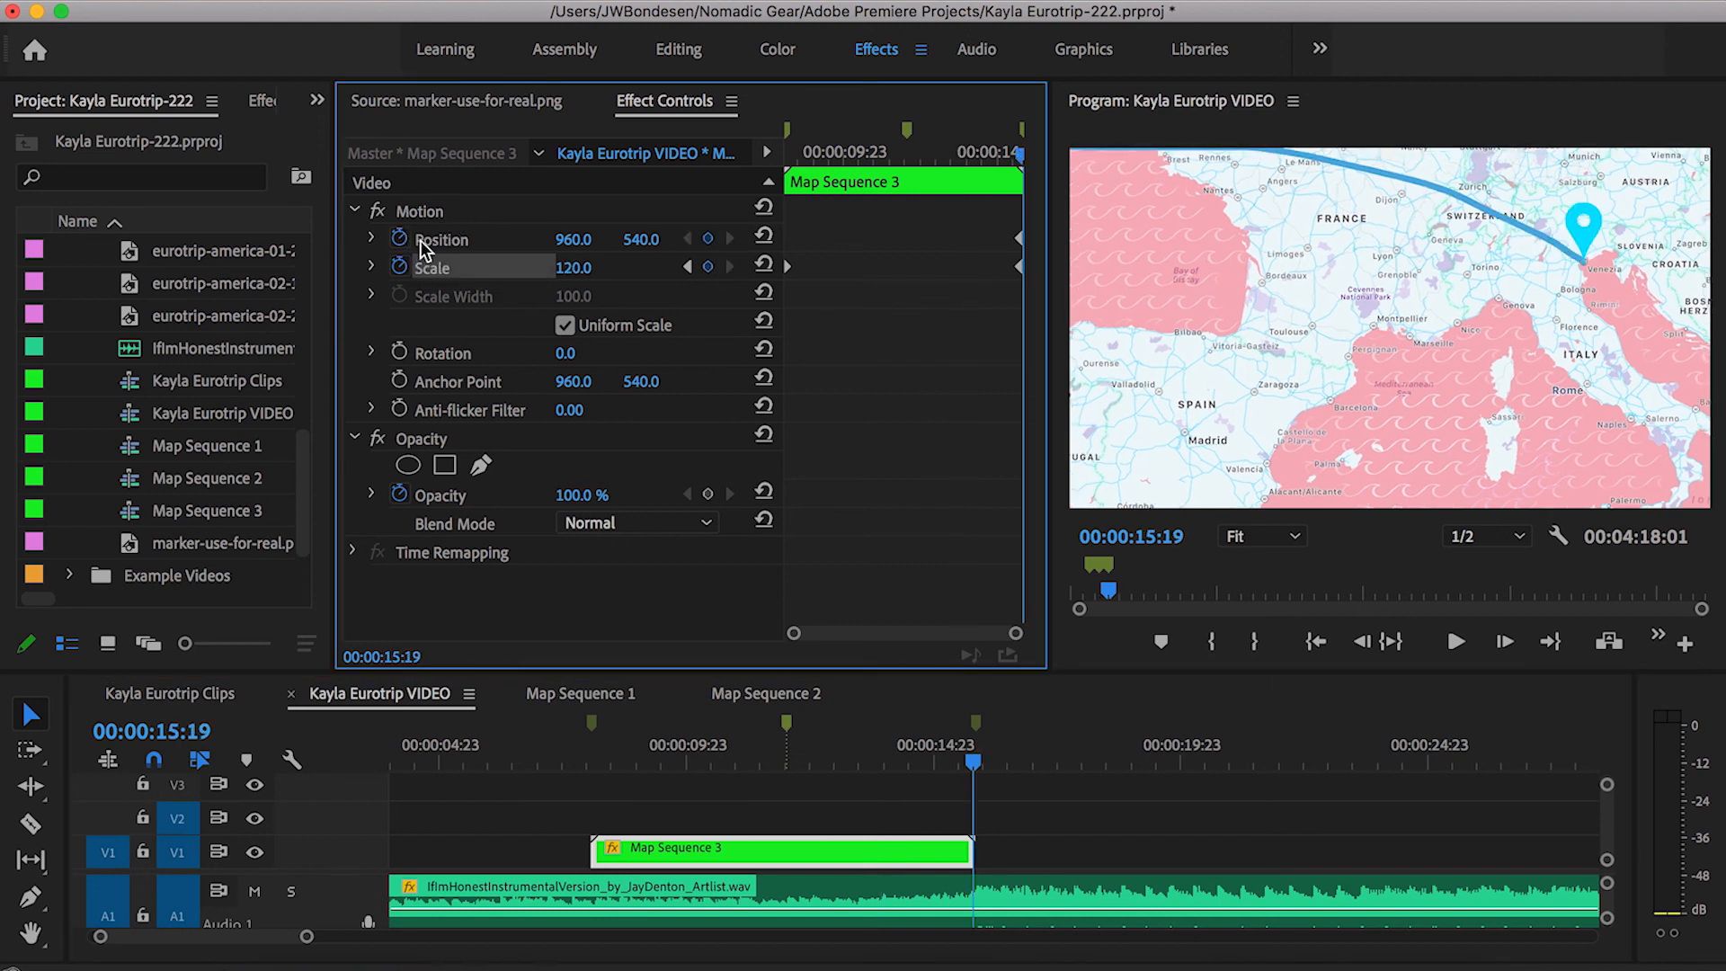
left_click(686, 267)
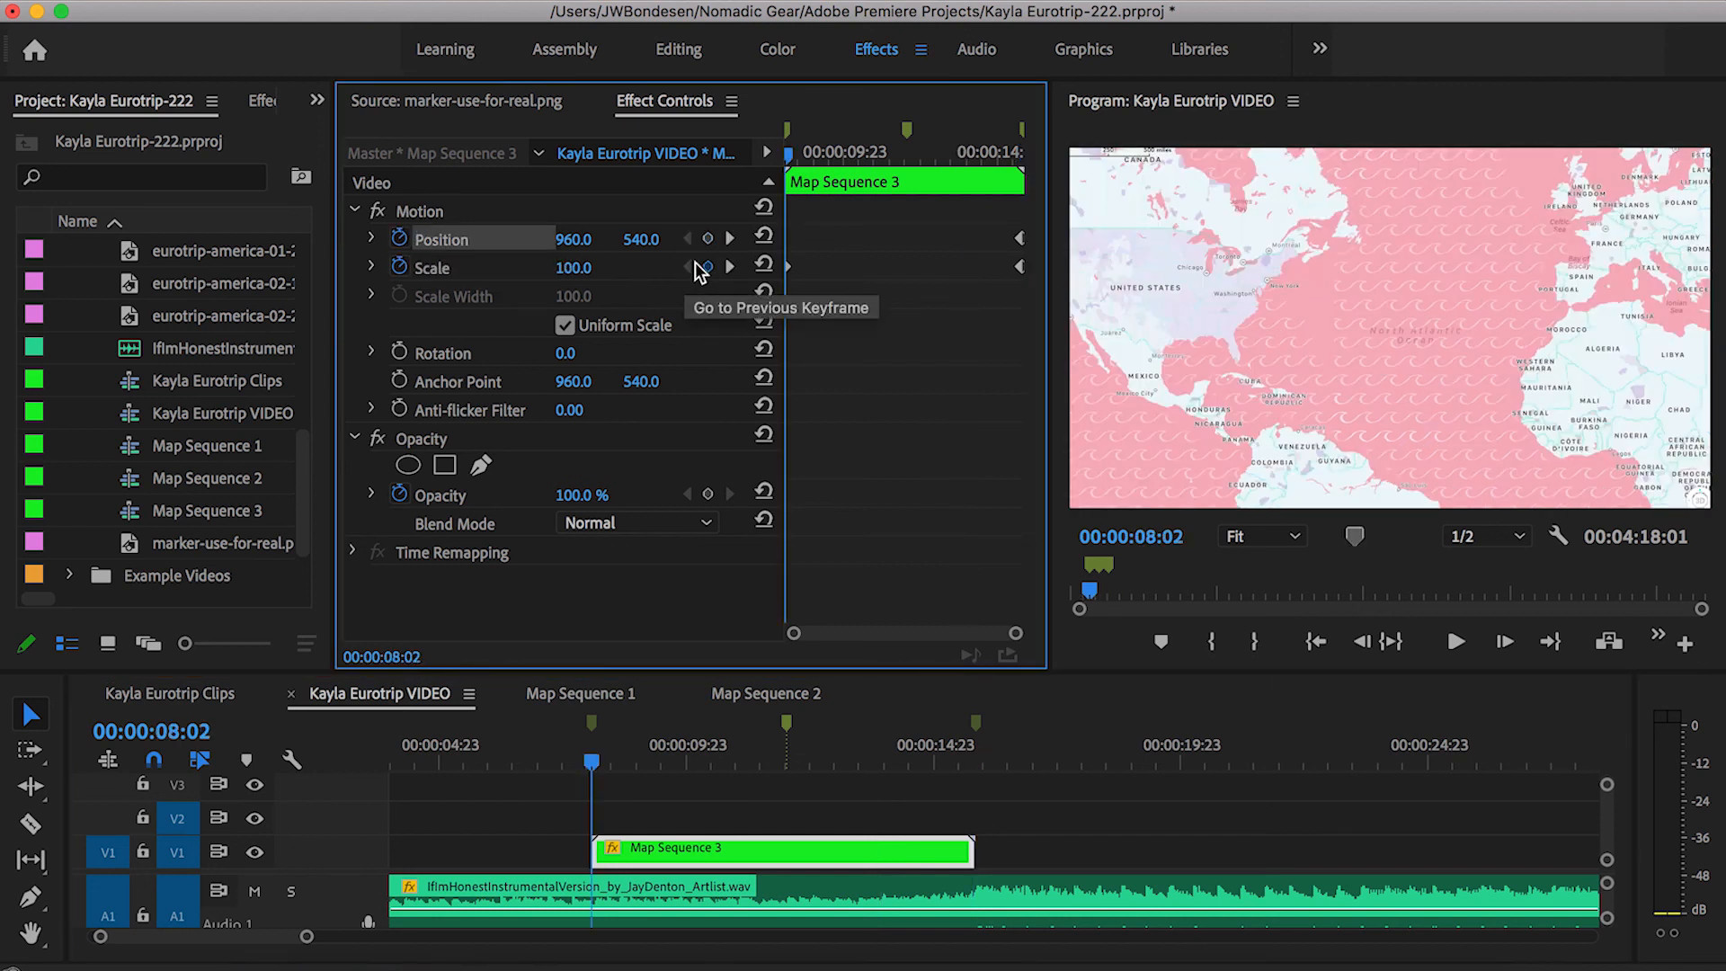
left_click(708, 239)
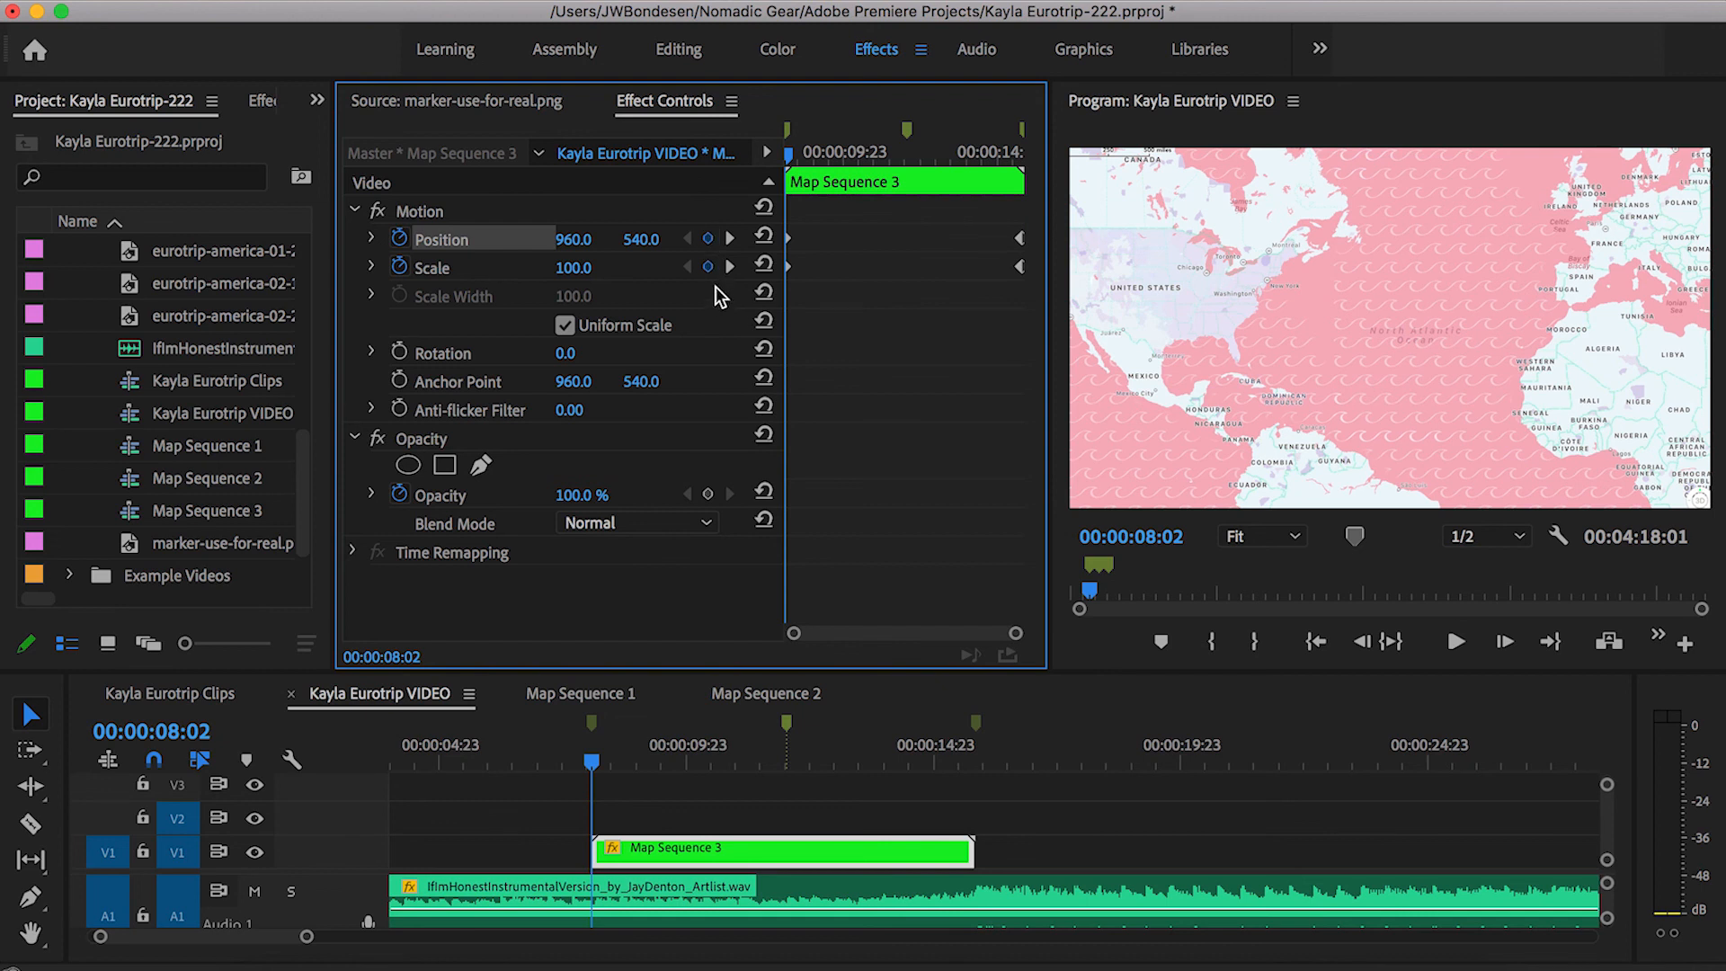
left_click(729, 267)
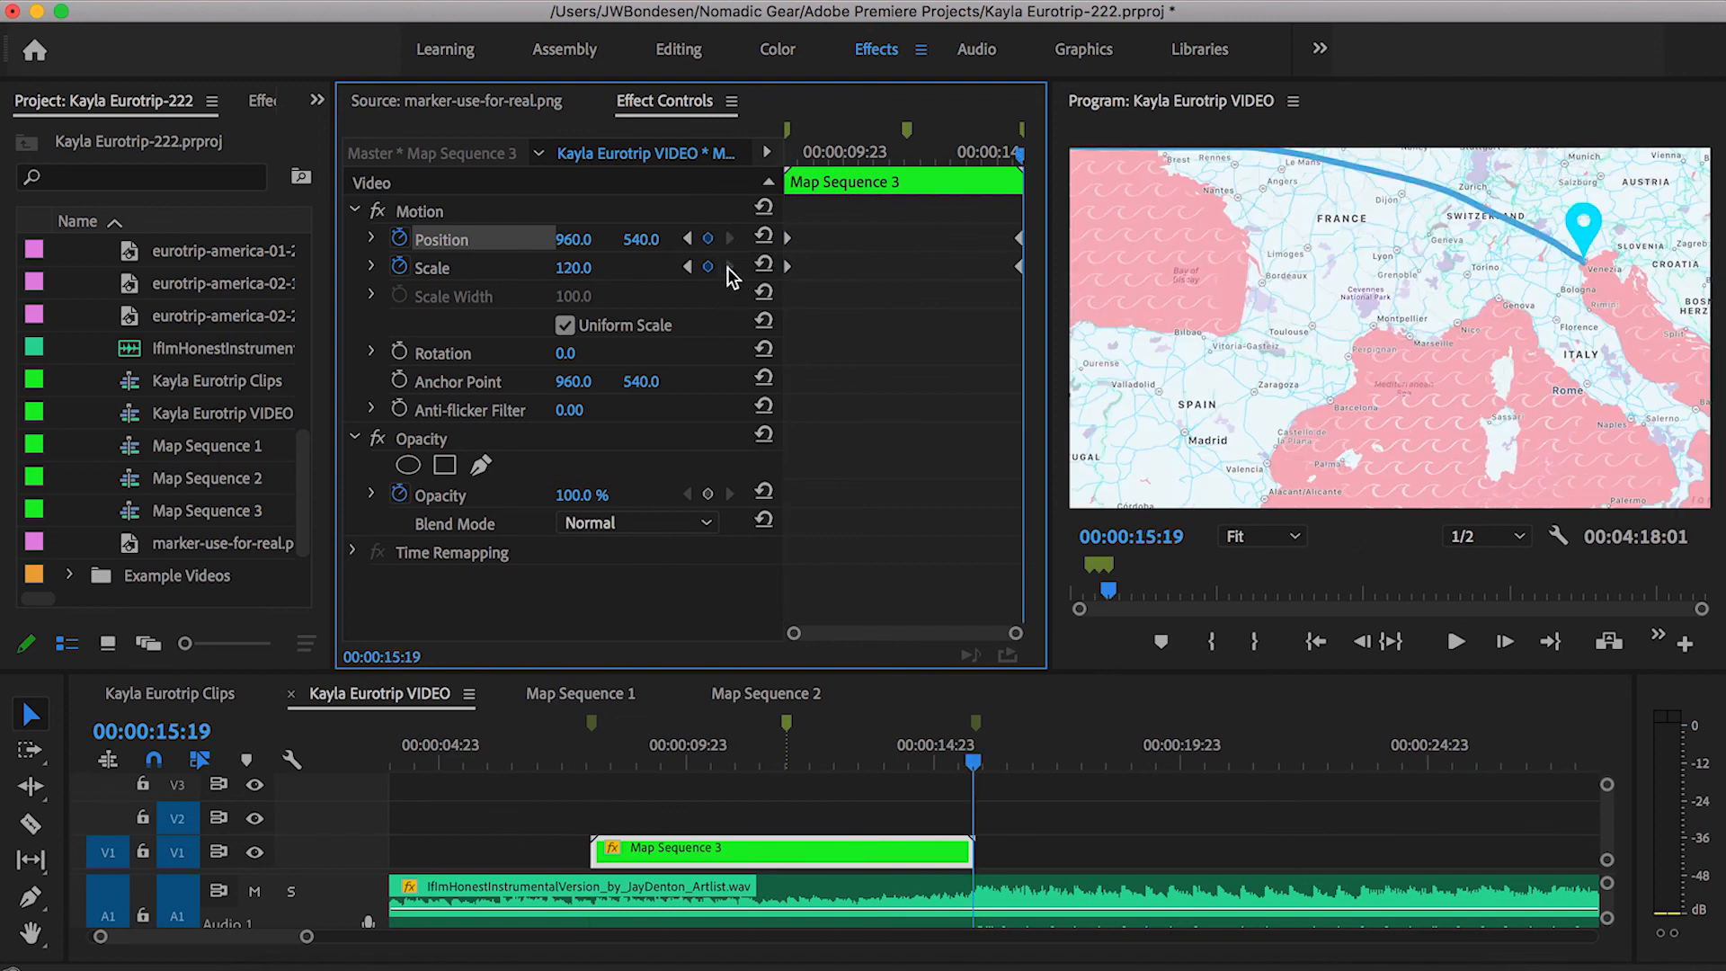
left_click_drag(641, 238, 719, 239)
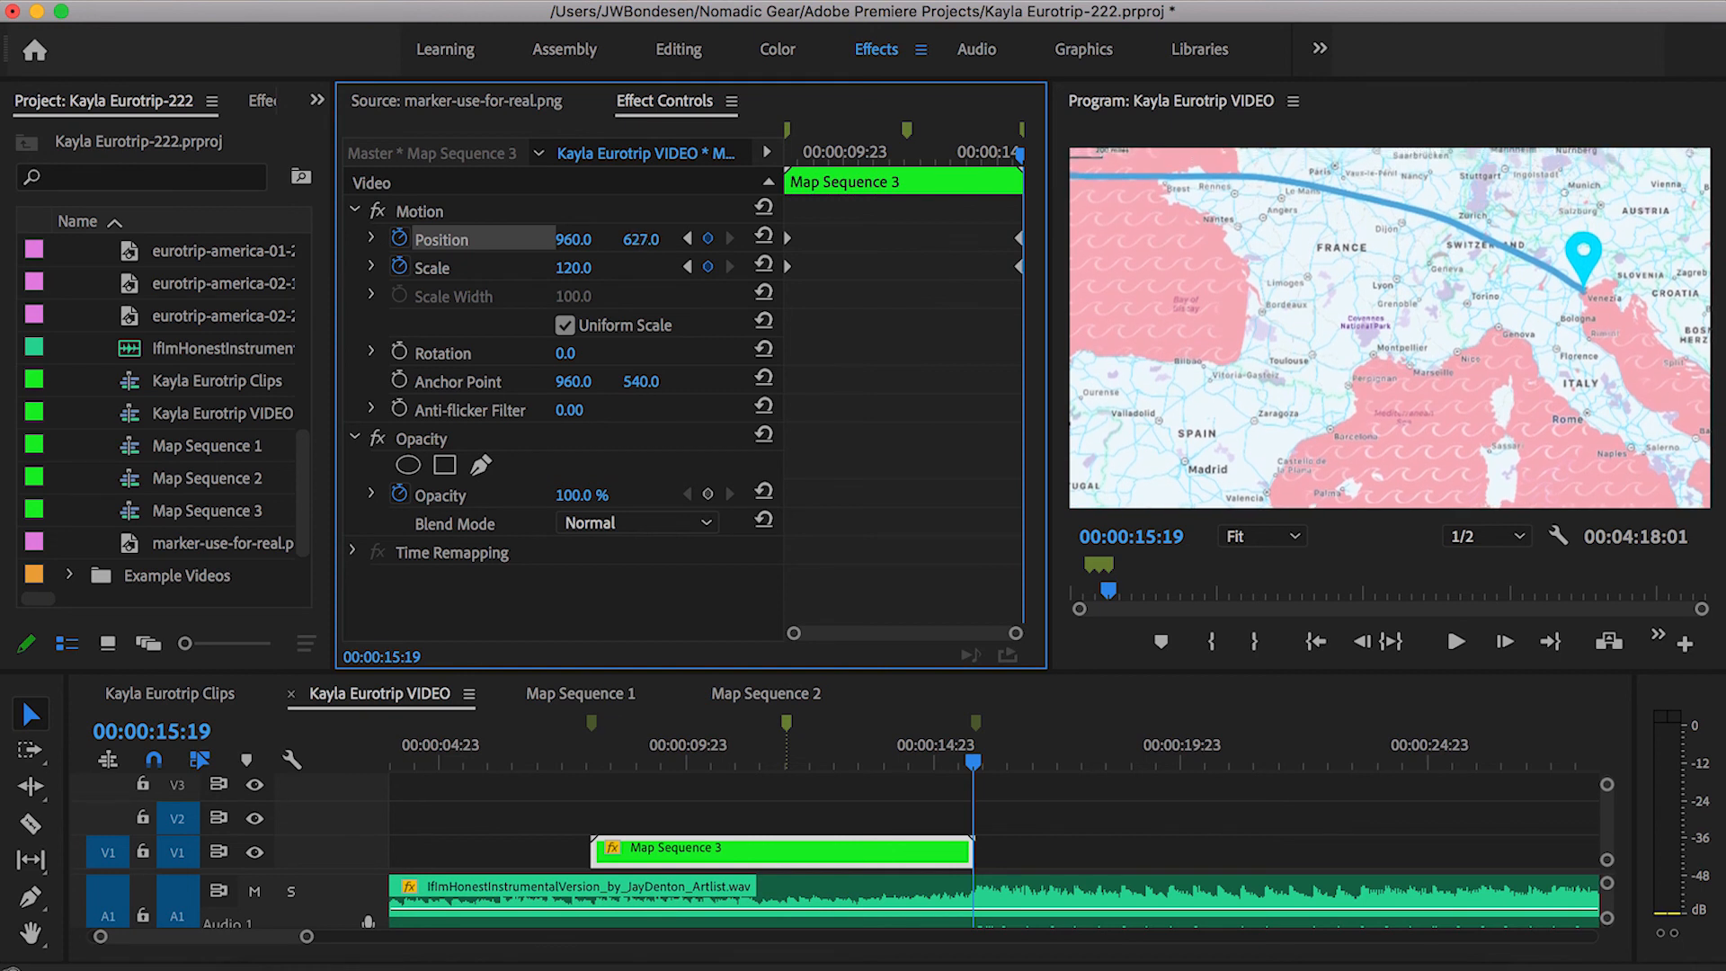
mouse_move(656, 239)
left_mouse_down()
mouse_move(682, 240)
mouse_move(655, 240)
left_mouse_up()
Play Map Sequence 3 from its start to check the zoom together with the downward shift, and return to 00:00:08:02.
left_click(594, 760)
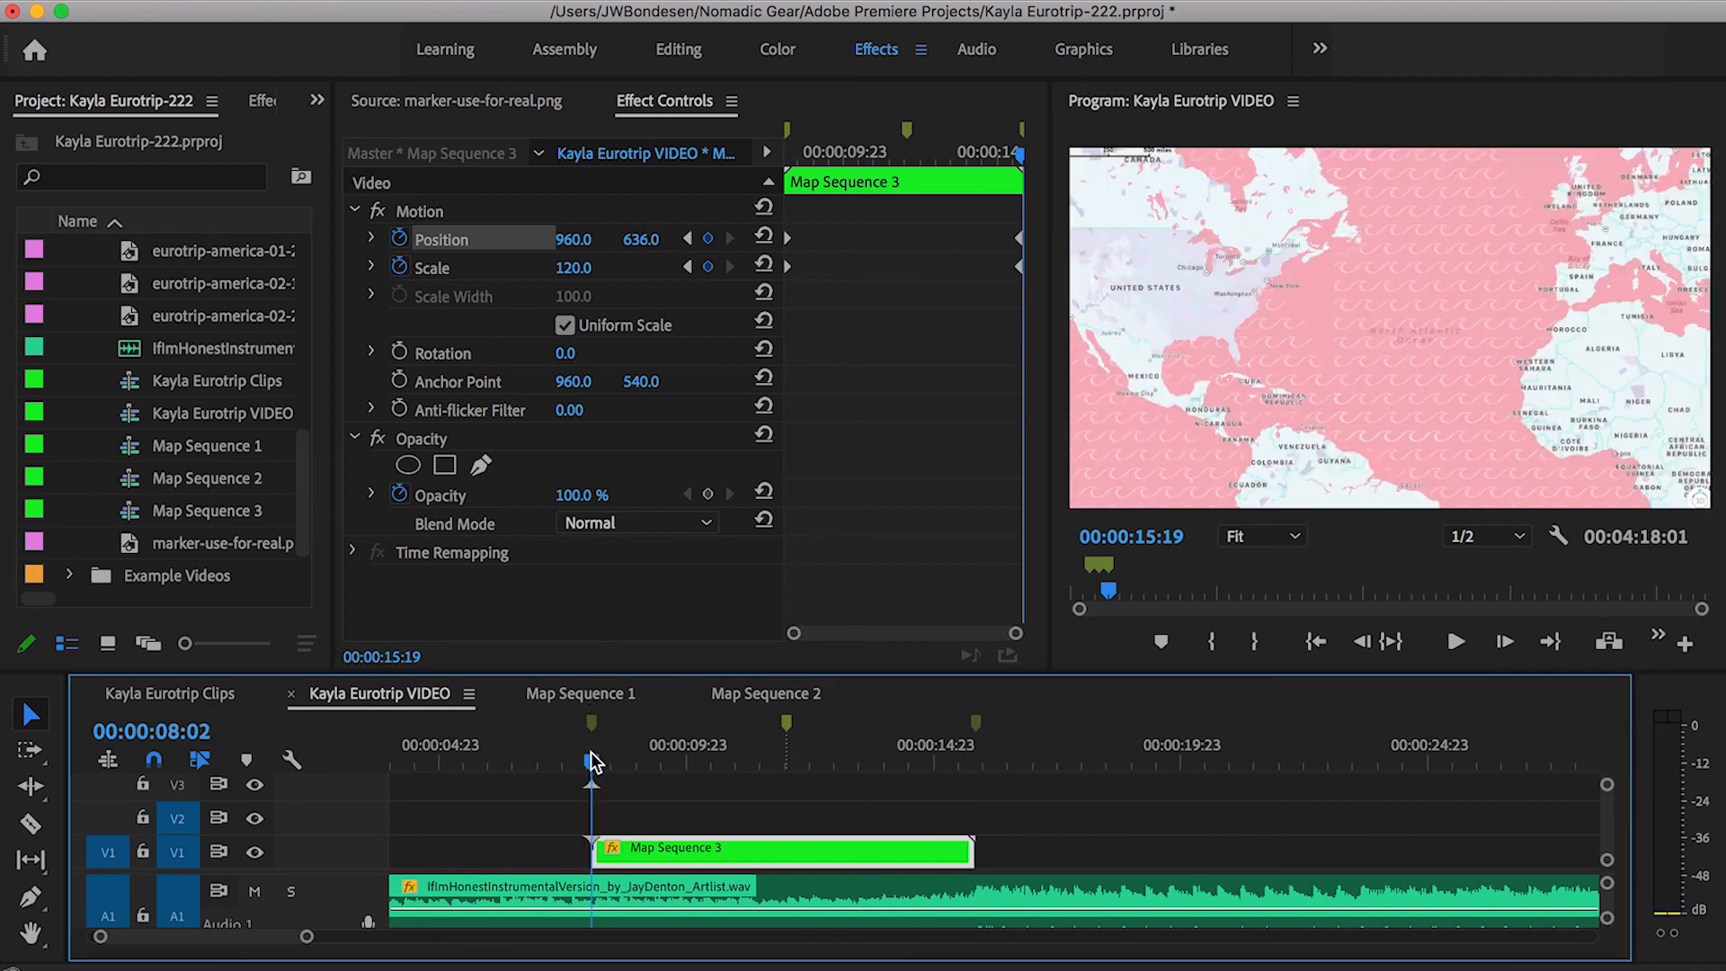
key("space")
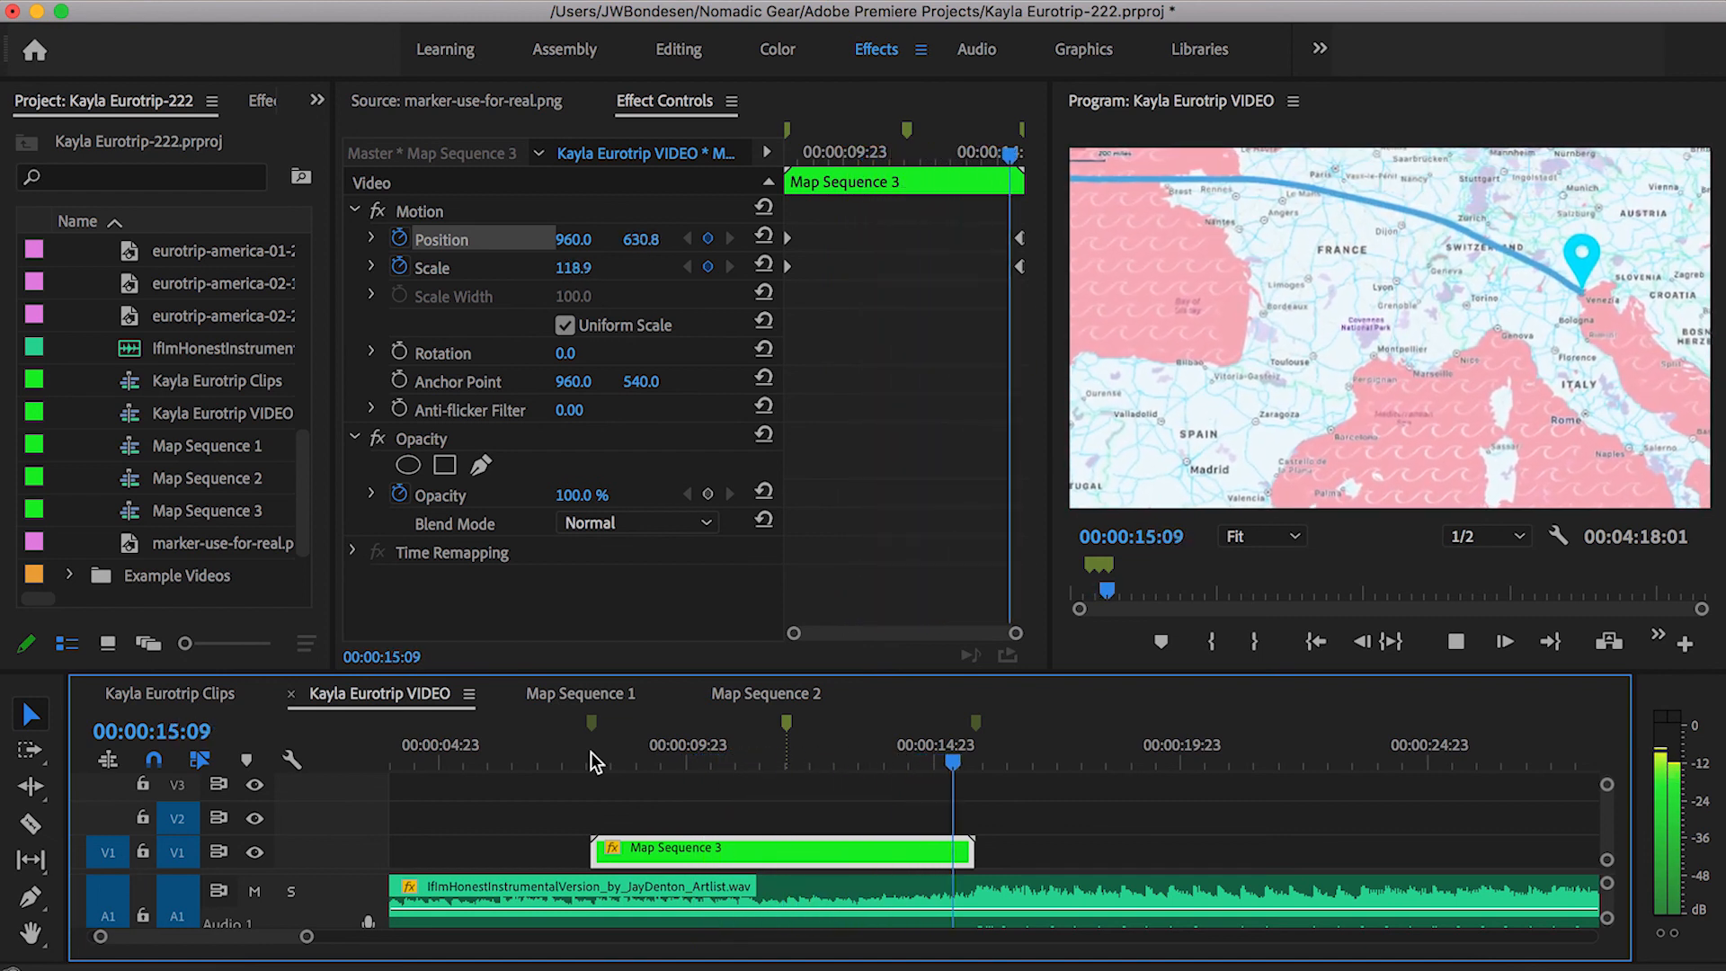
key("space")
left_click(584, 733)
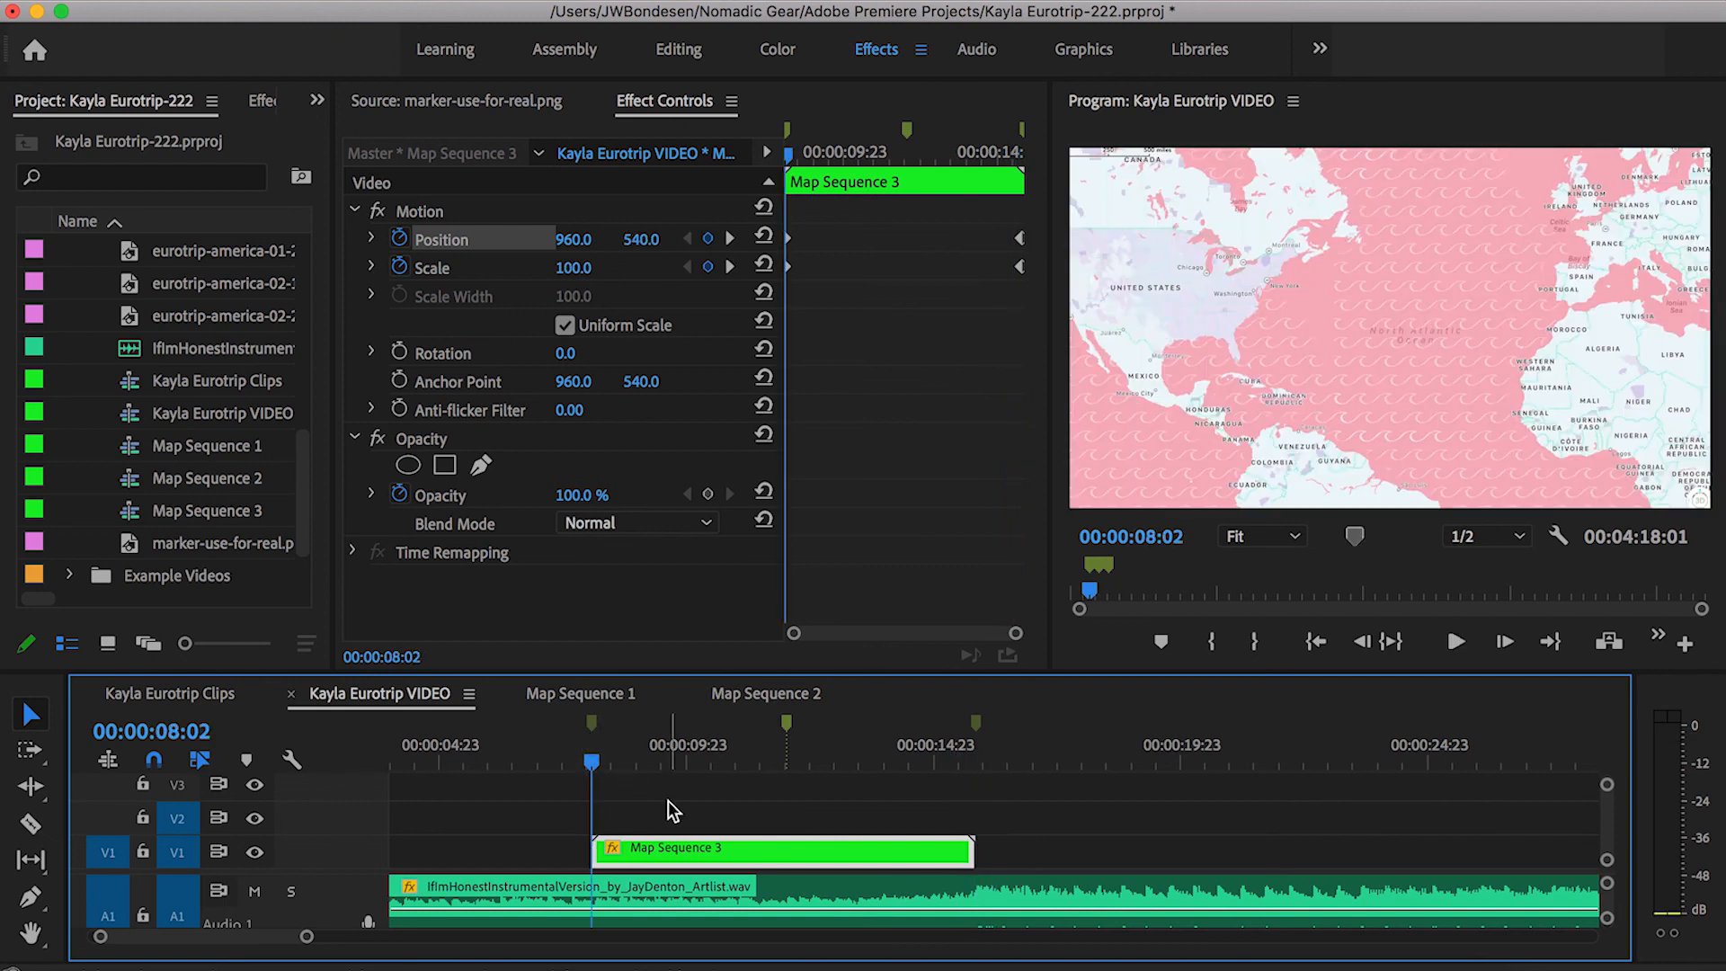
mouse_move(598, 771)
left_mouse_down()
mouse_move(656, 770)
mouse_move(591, 764)
left_mouse_up()
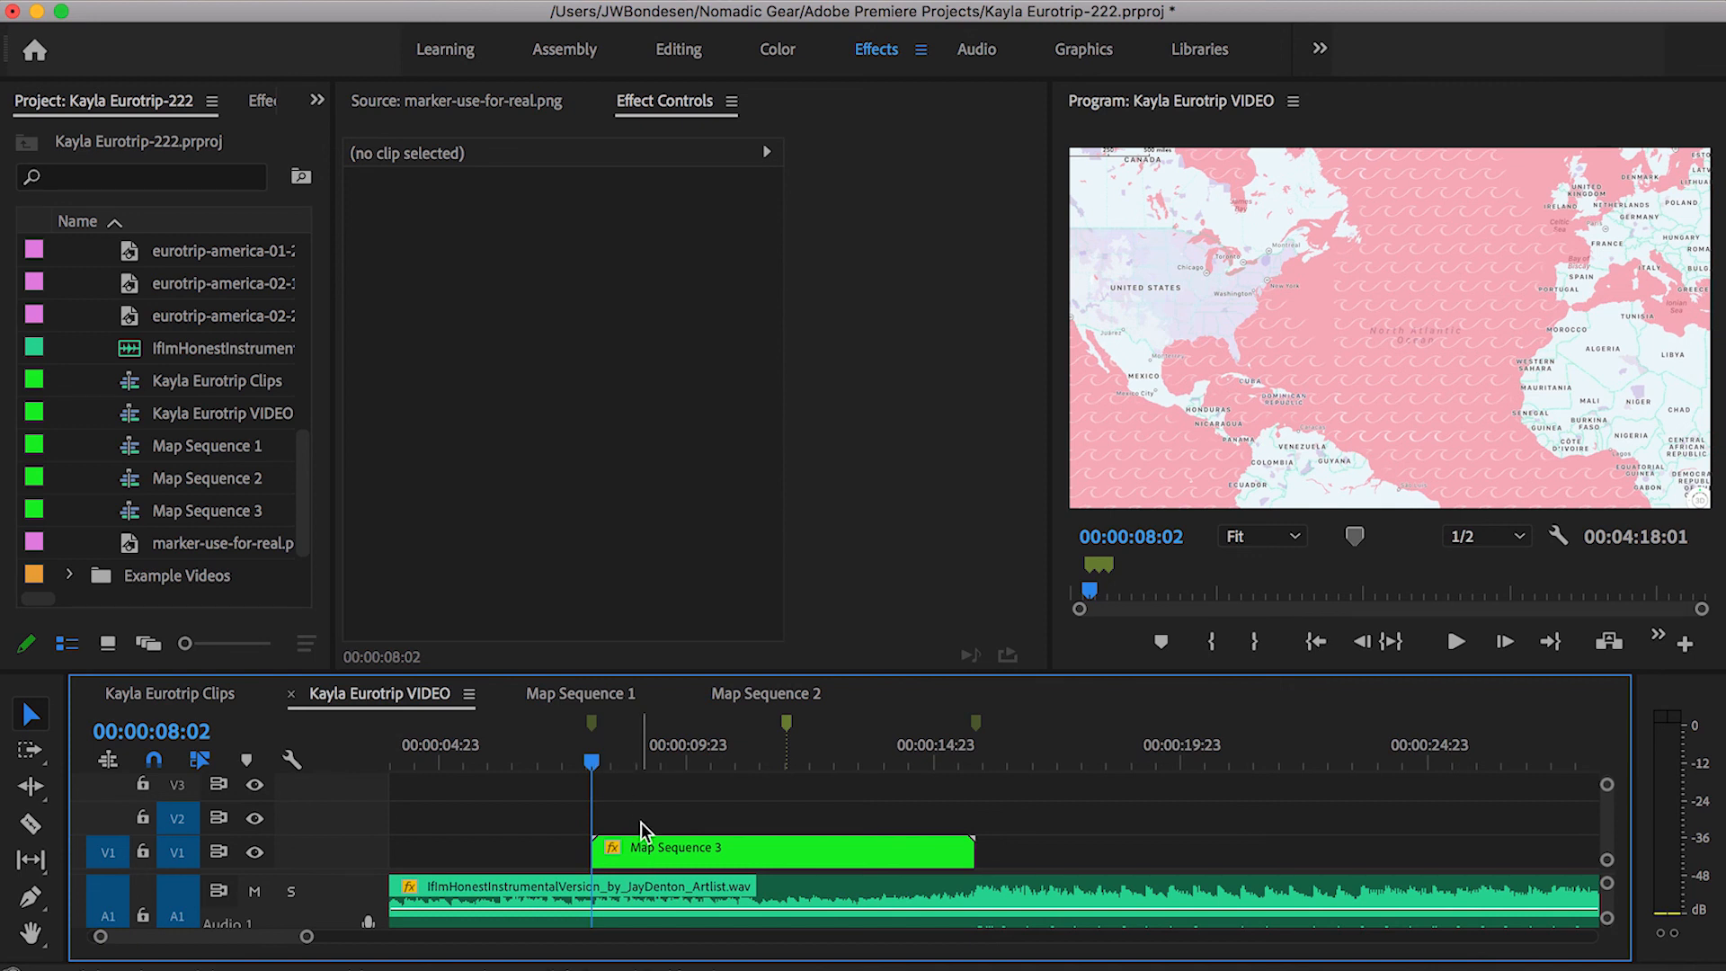
Change the temporal interpolation of all Position and Scale keyframes on Map Sequence 3 to Auto Bezier.
left_click(643, 858)
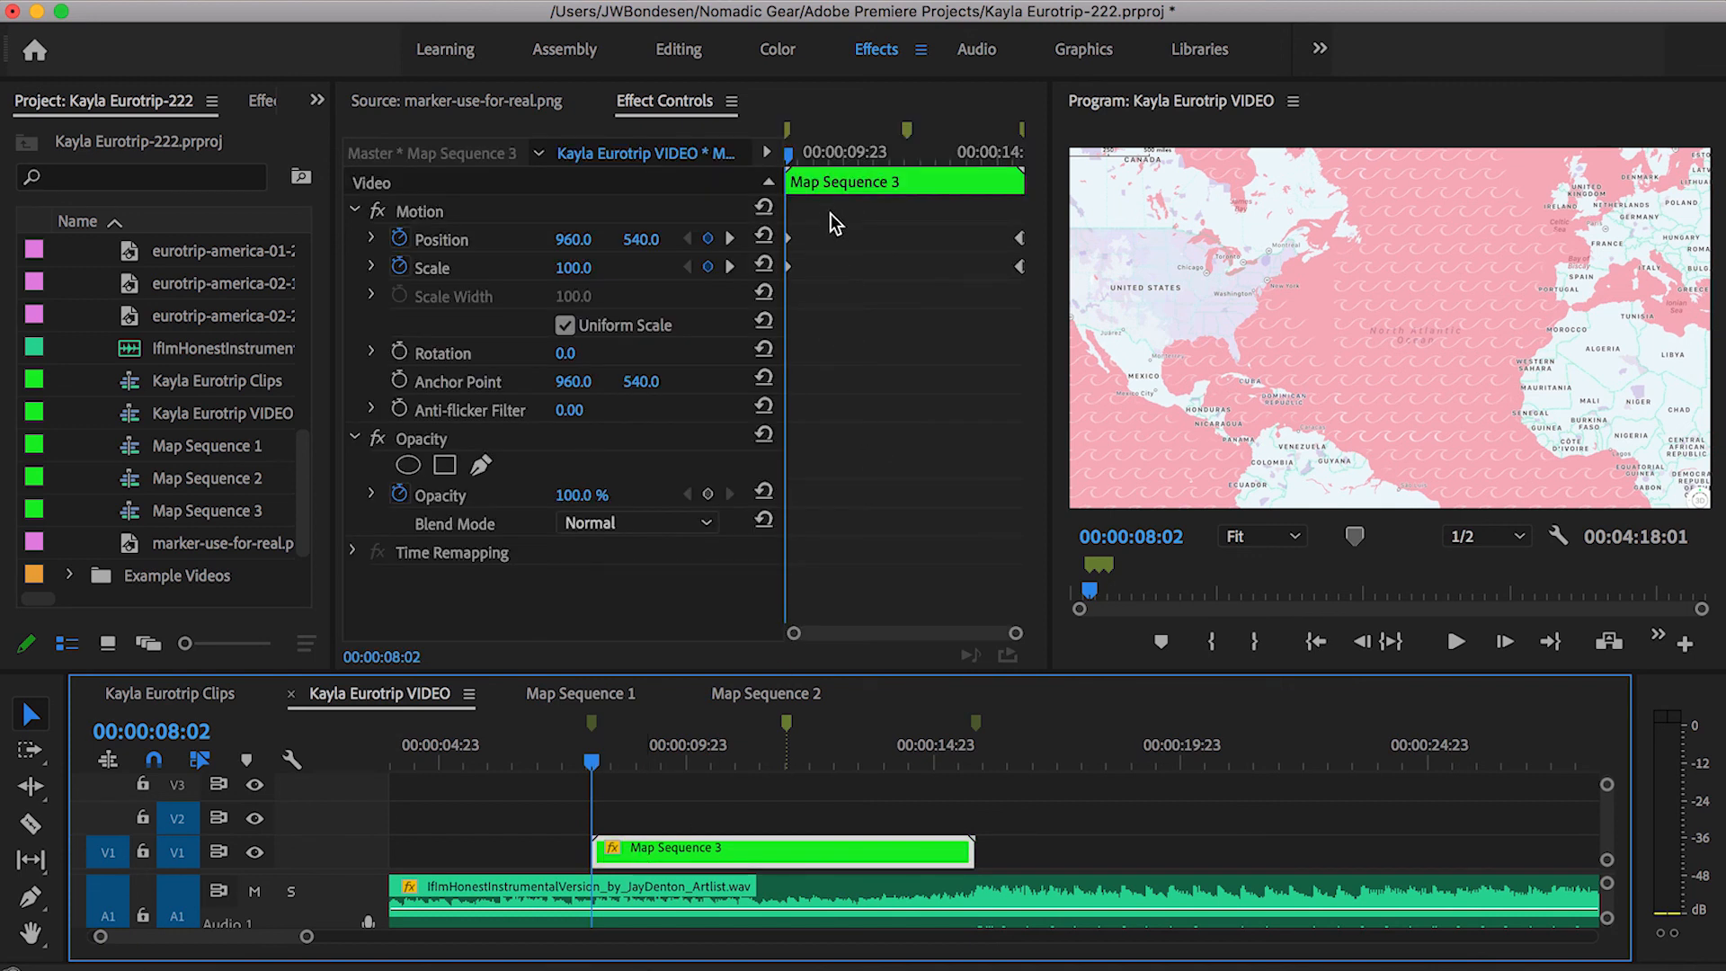
left_click_drag(830, 214, 744, 307)
left_click_drag(953, 214, 1059, 297)
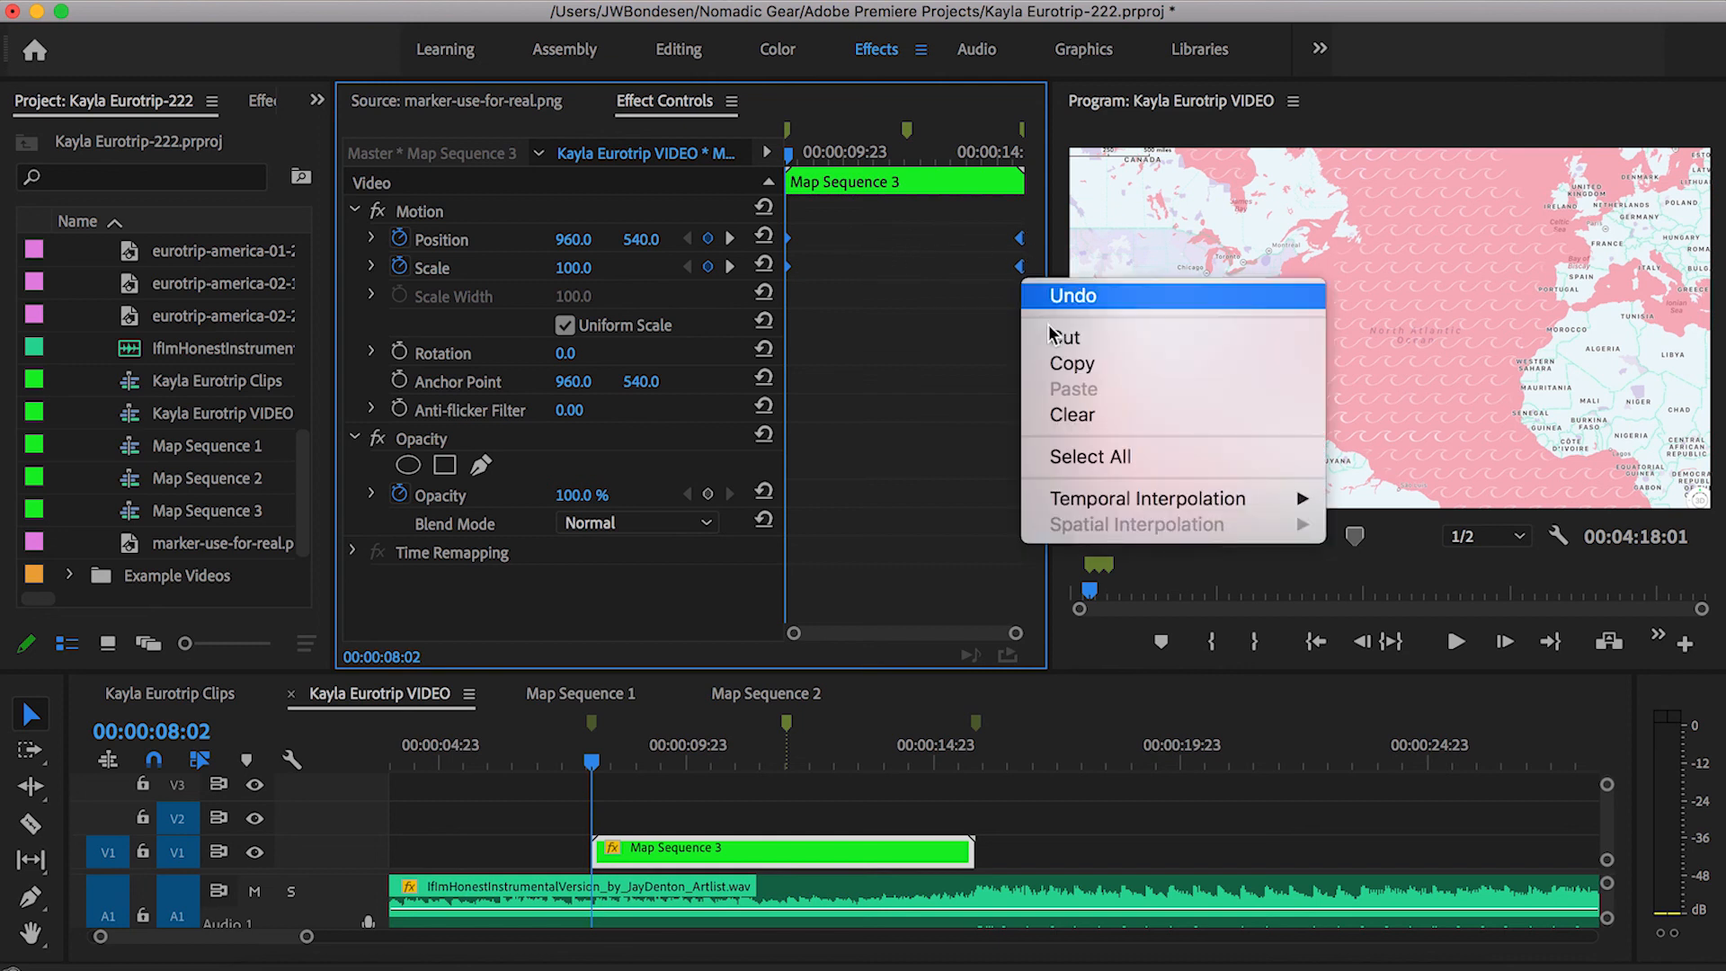
mouse_move(1077, 499)
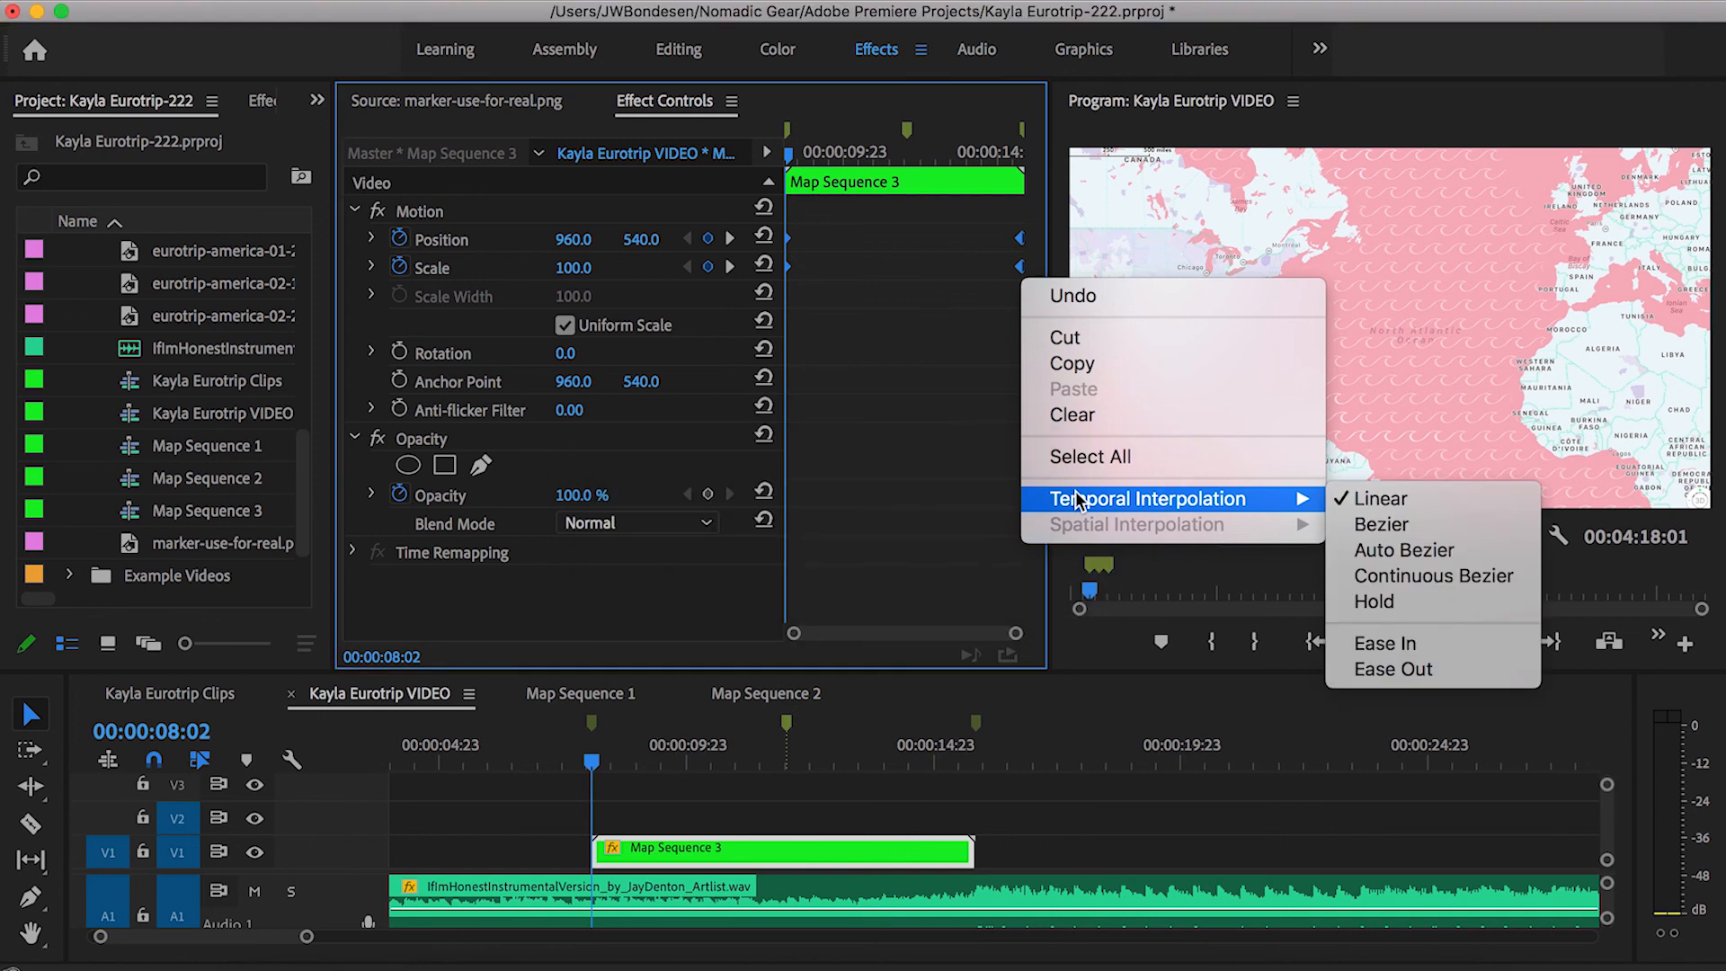
left_click(1368, 550)
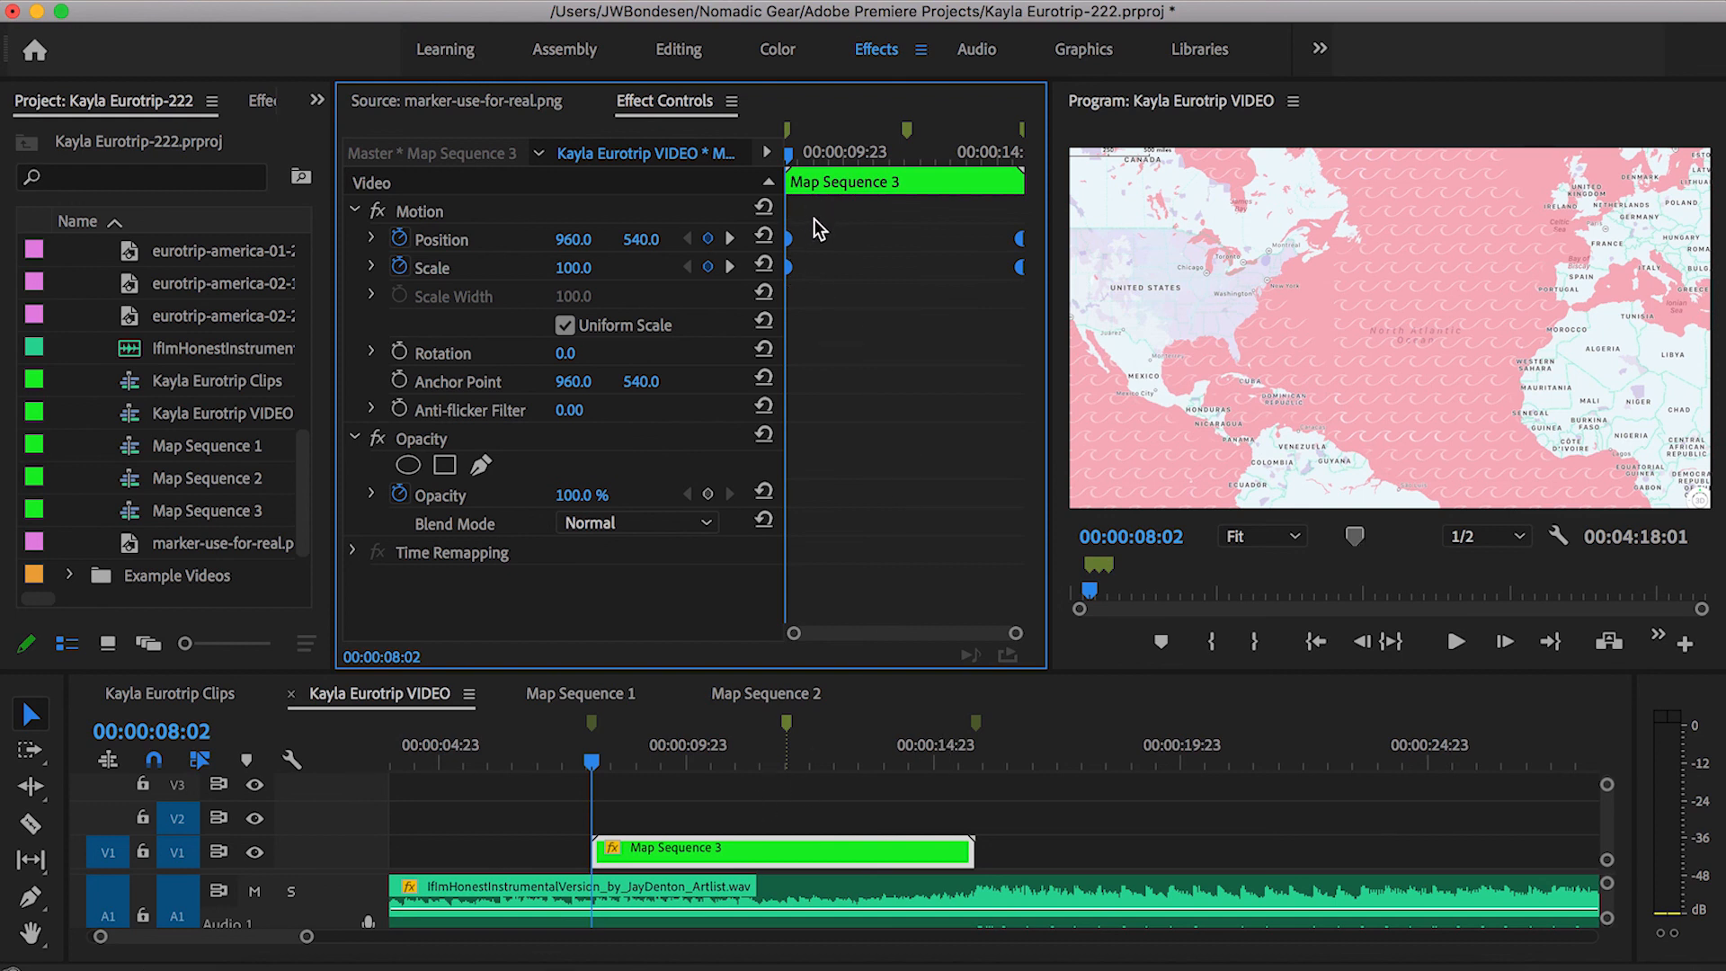
Scrub through Map Sequence 3 and play it from its start to review the smoothed movement.
left_click_drag(809, 159, 1021, 181)
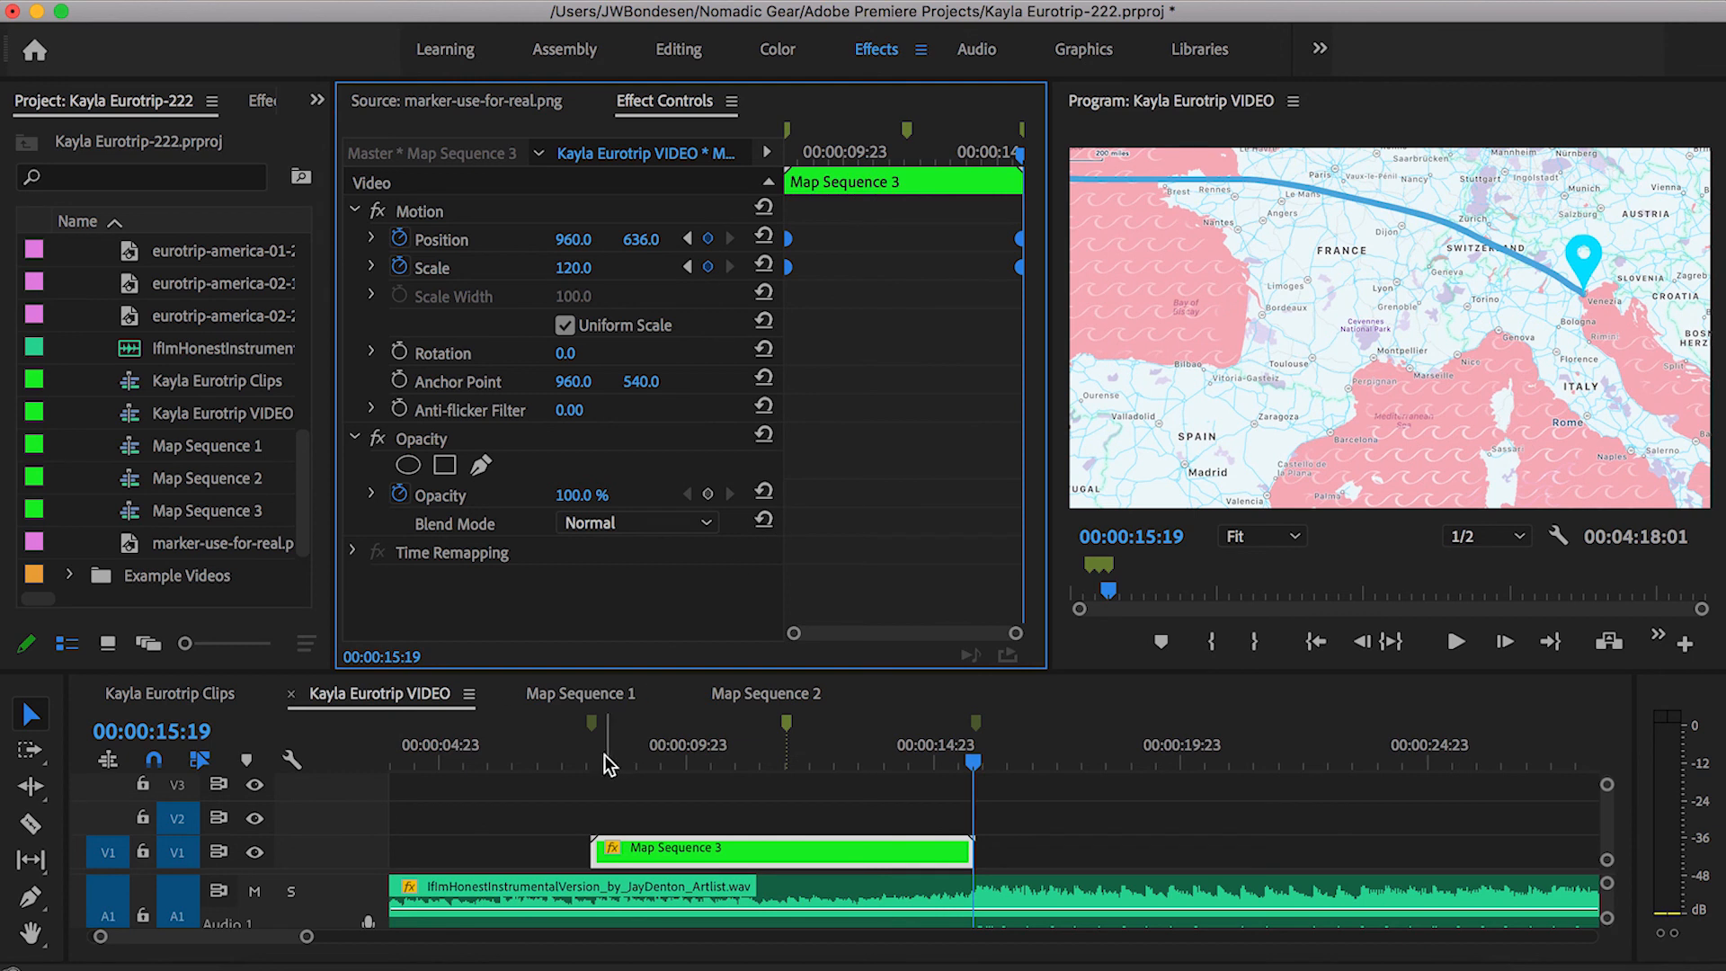
left_click(610, 765)
left_click(665, 820)
key("space")
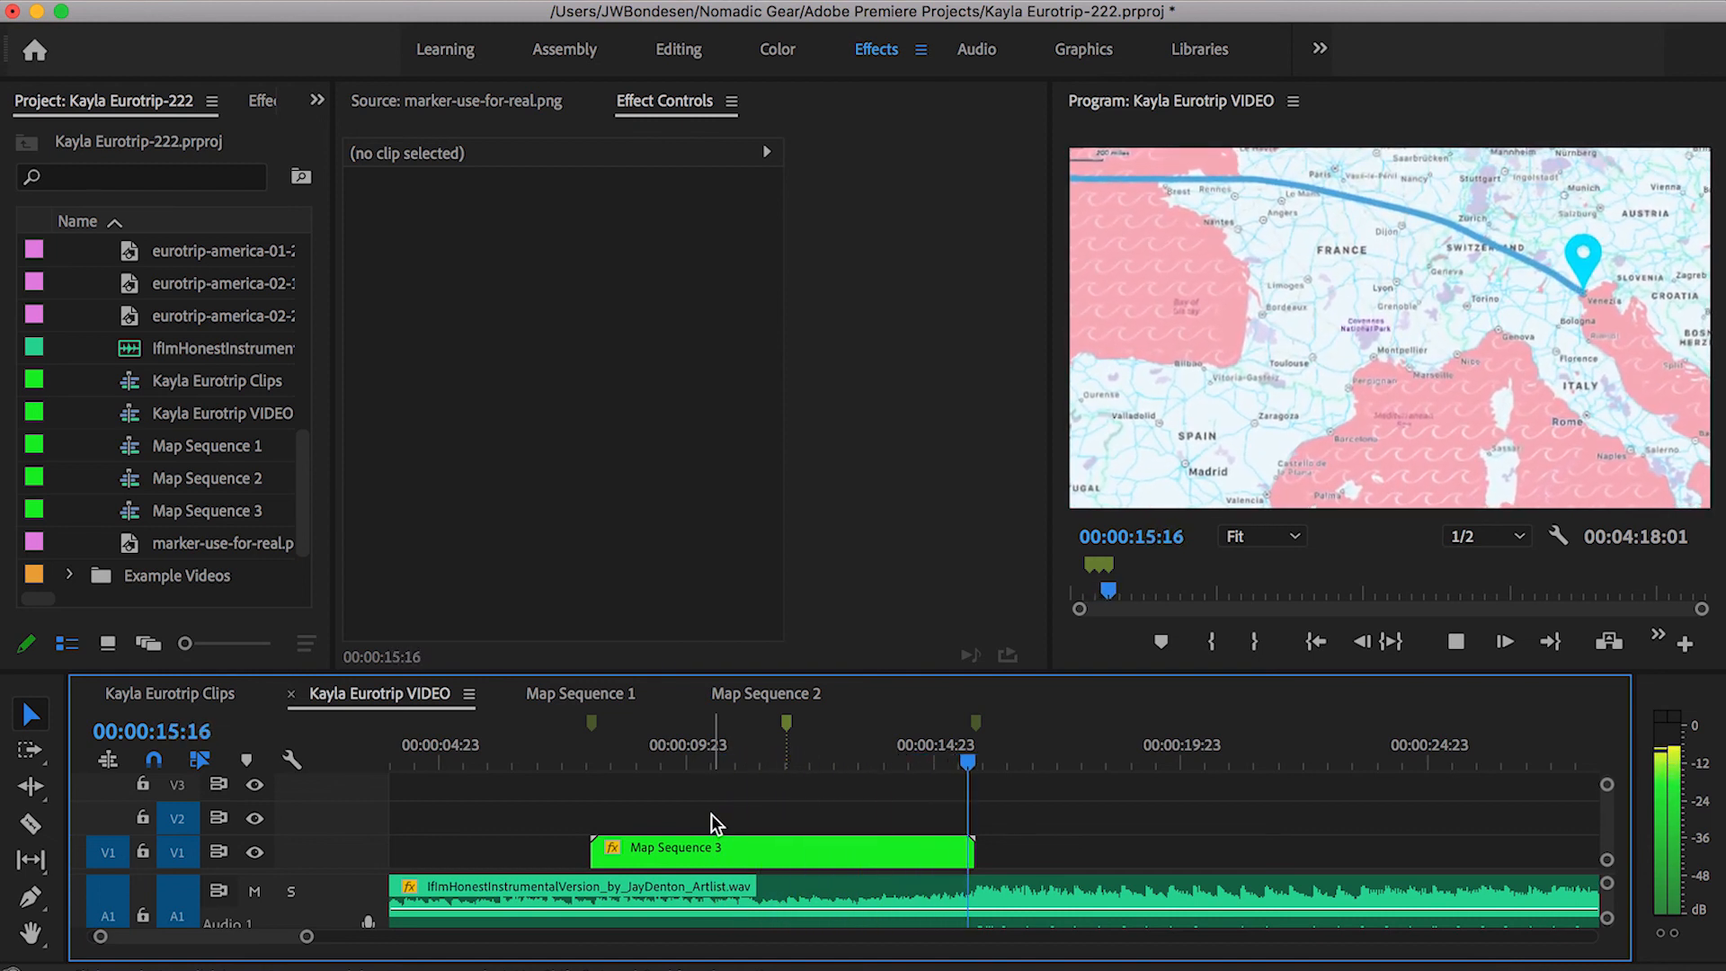
key("space")
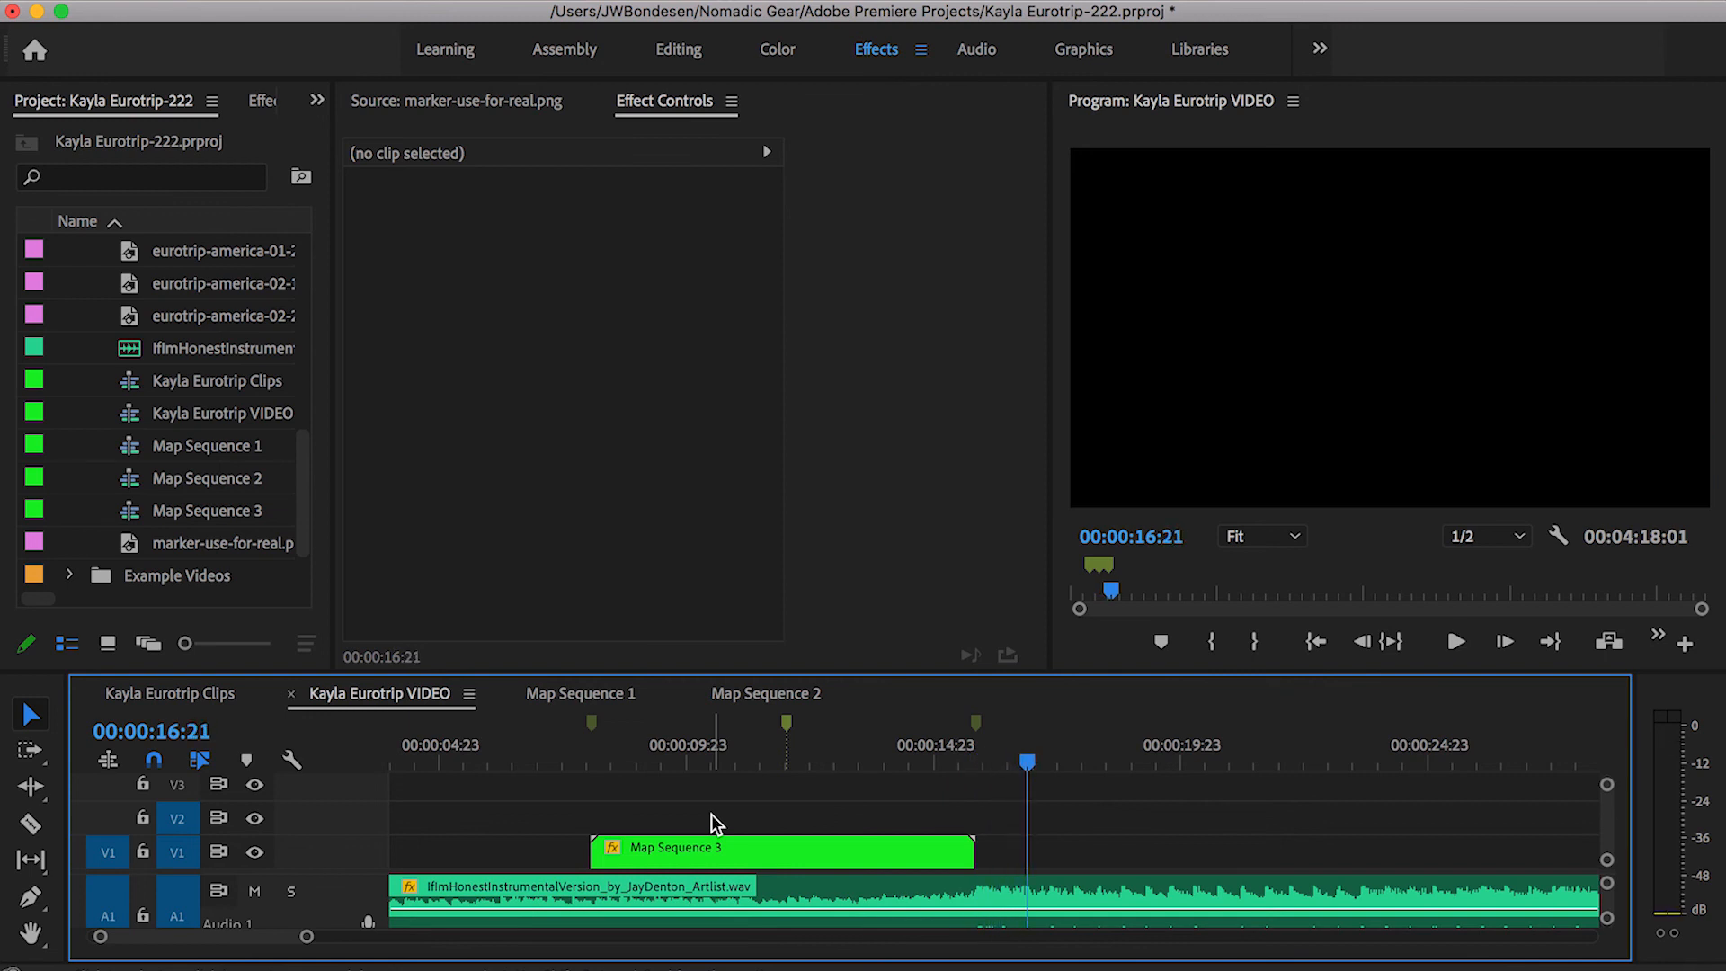
left_click(627, 766)
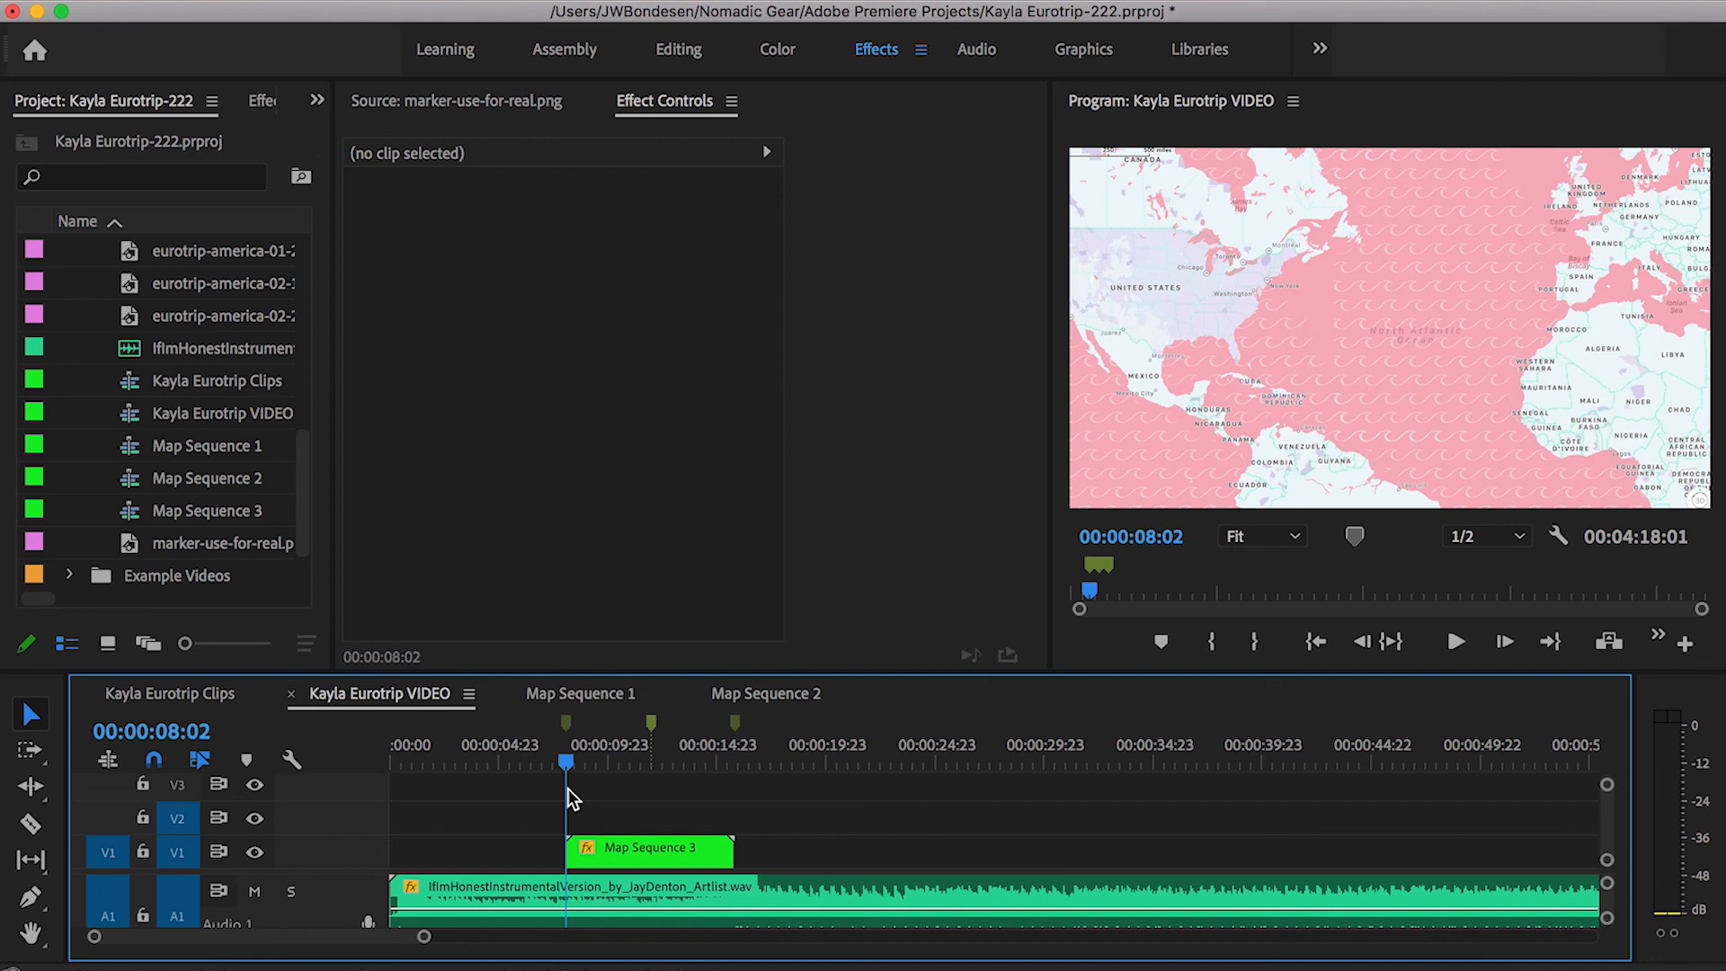
key("F2")
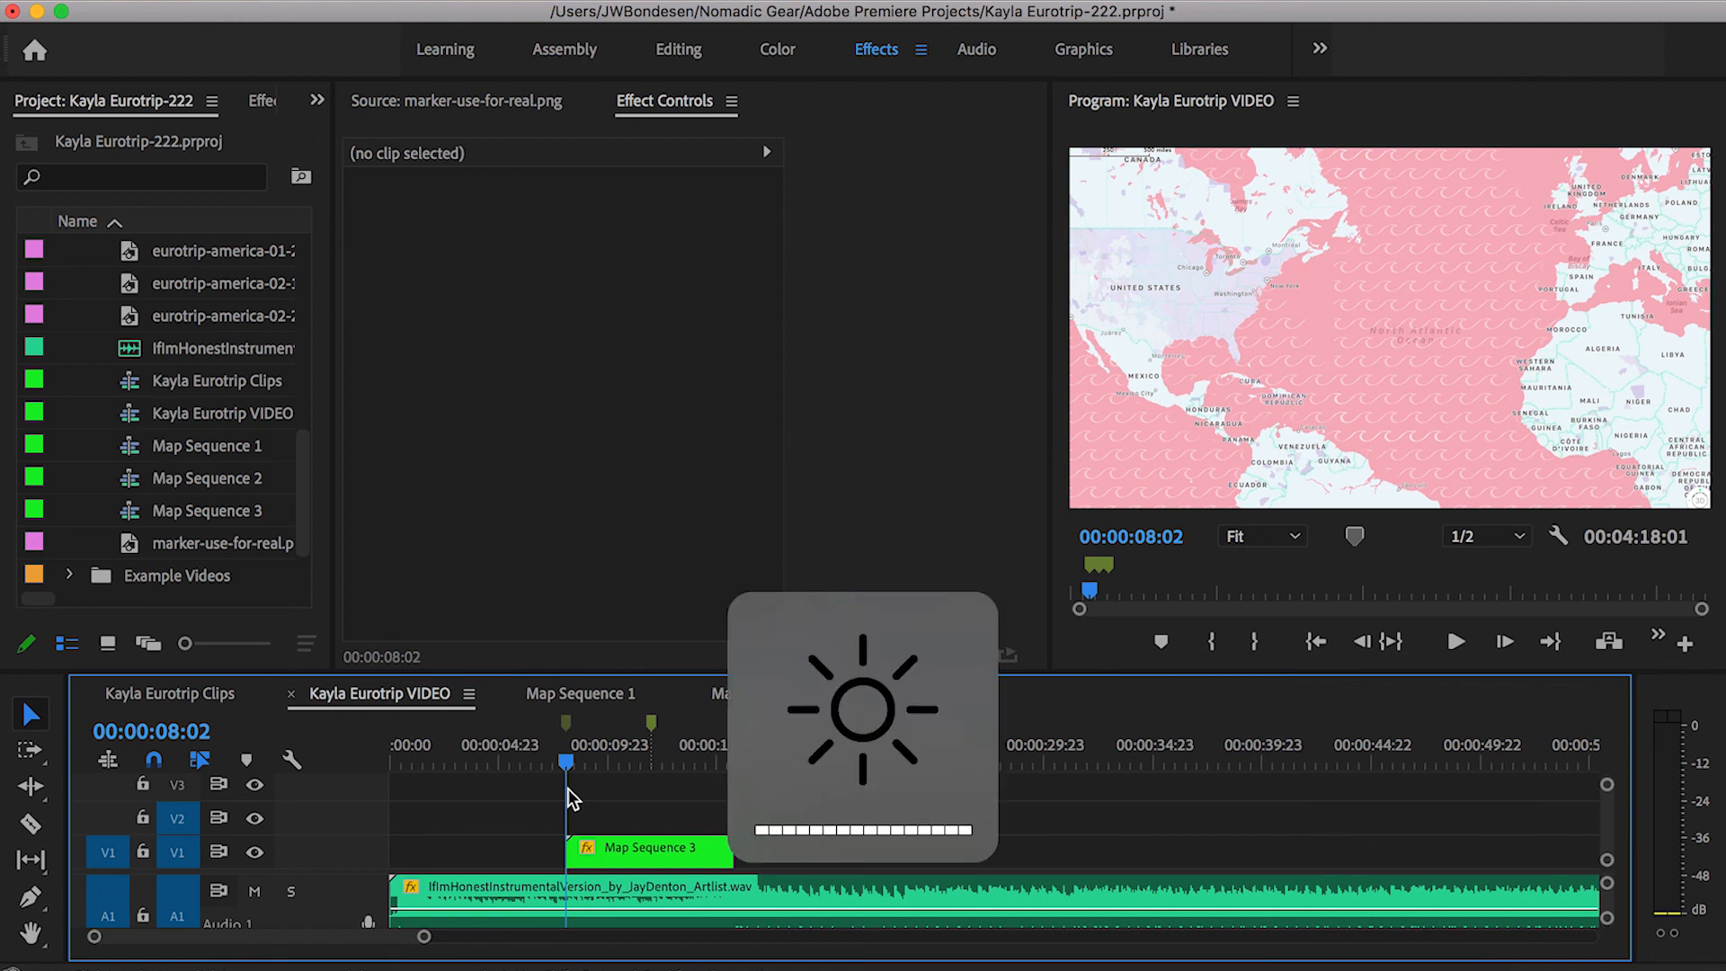